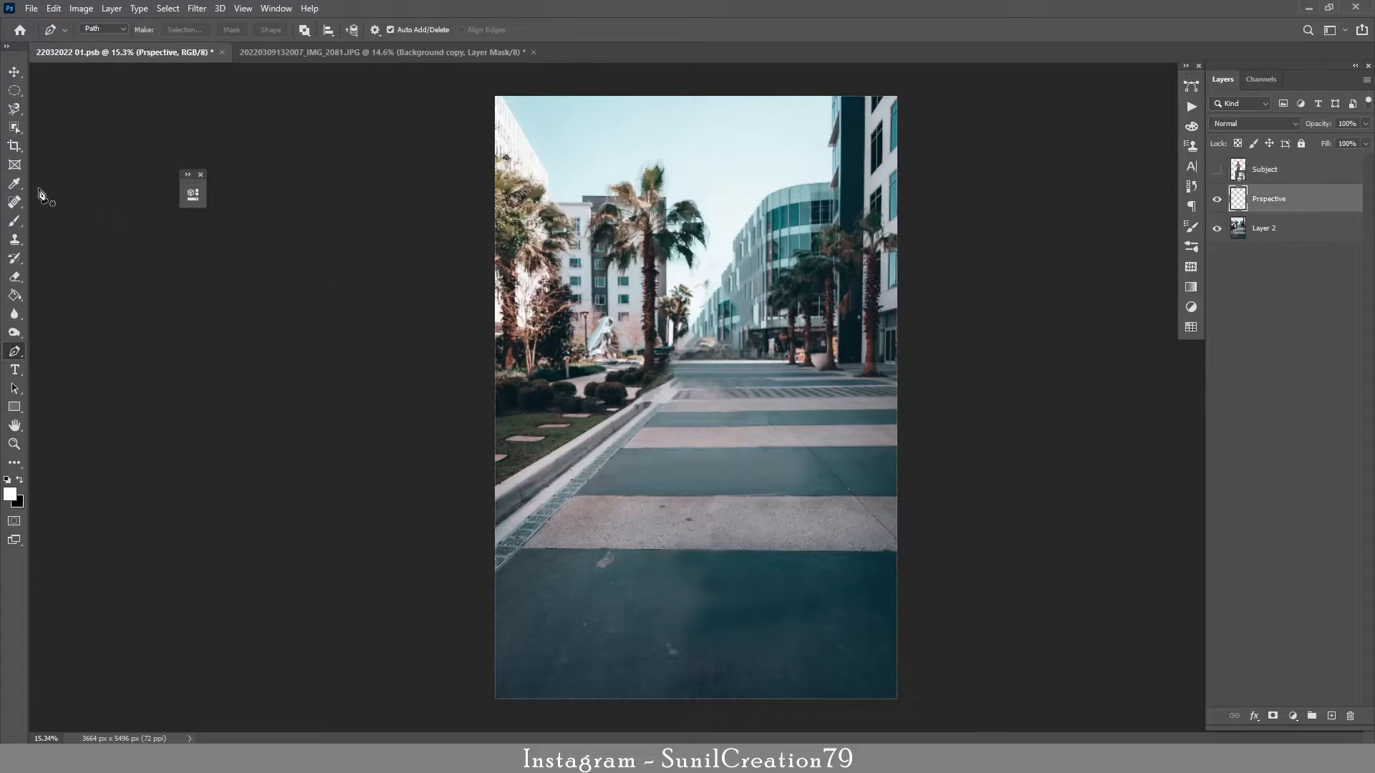
# Paint straight white perspective lines along both sides of the road to the vanishing point with a 100 px Hard Round brush.
pyautogui.press('b')
pyautogui.click(89, 30)
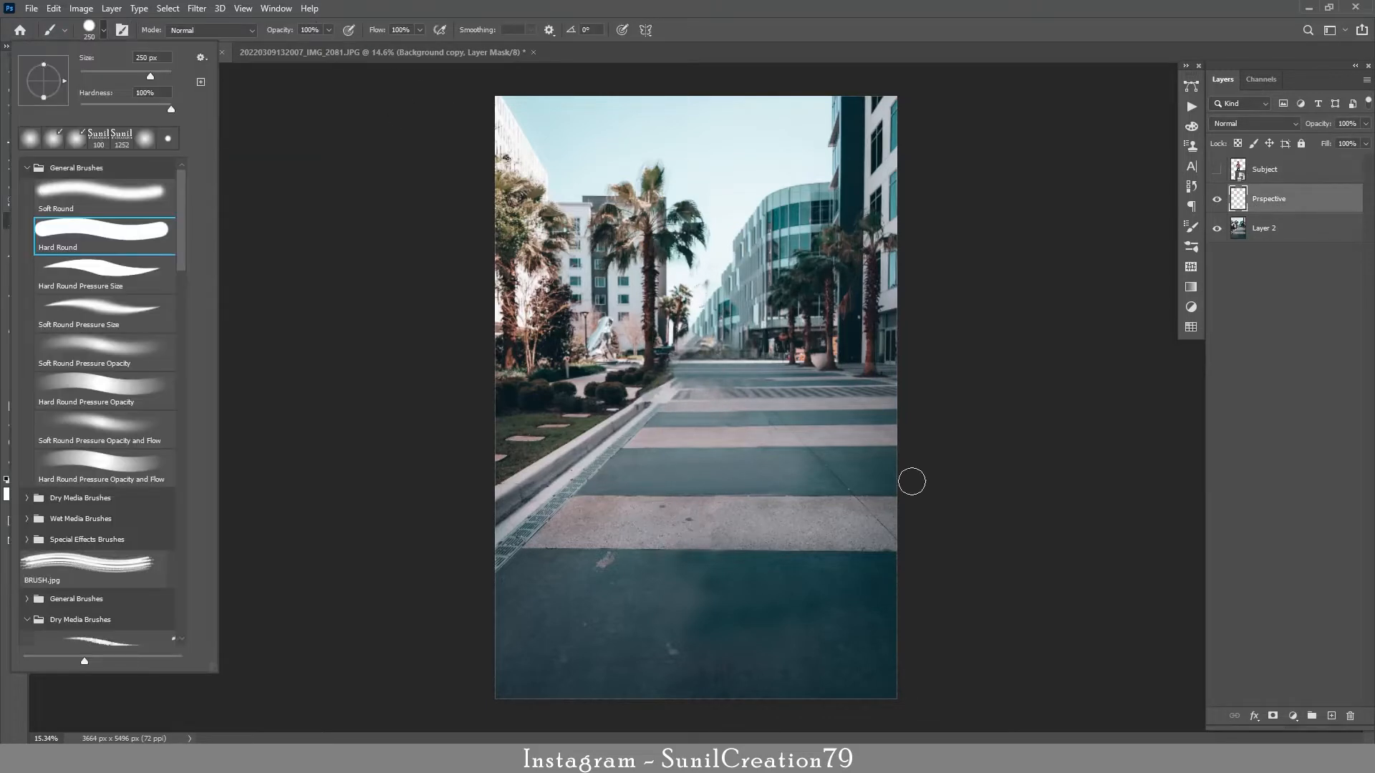
pyautogui.click(902, 540)
pyautogui.hotkey('ctrl', 'z')
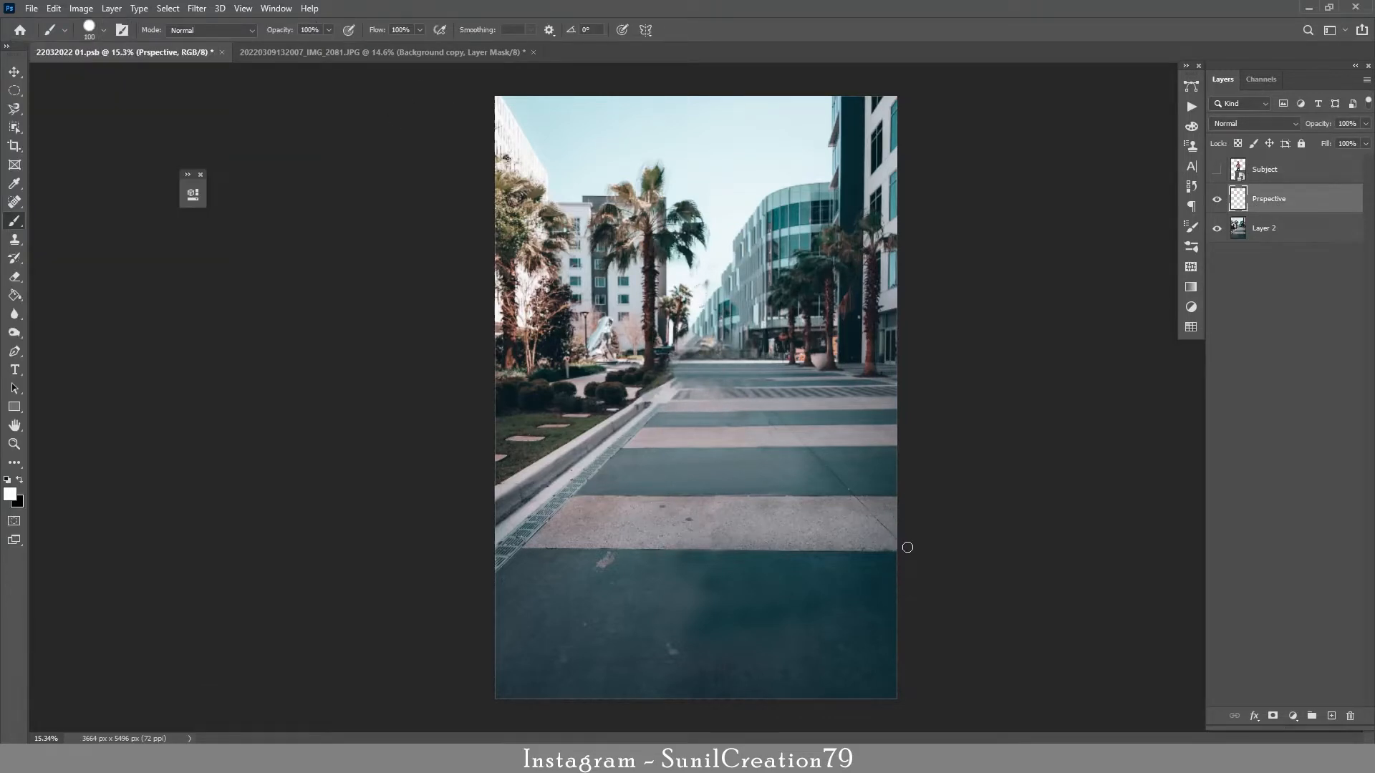
pyautogui.keyDown('shift'); pyautogui.click(718, 356); pyautogui.keyUp('shift')
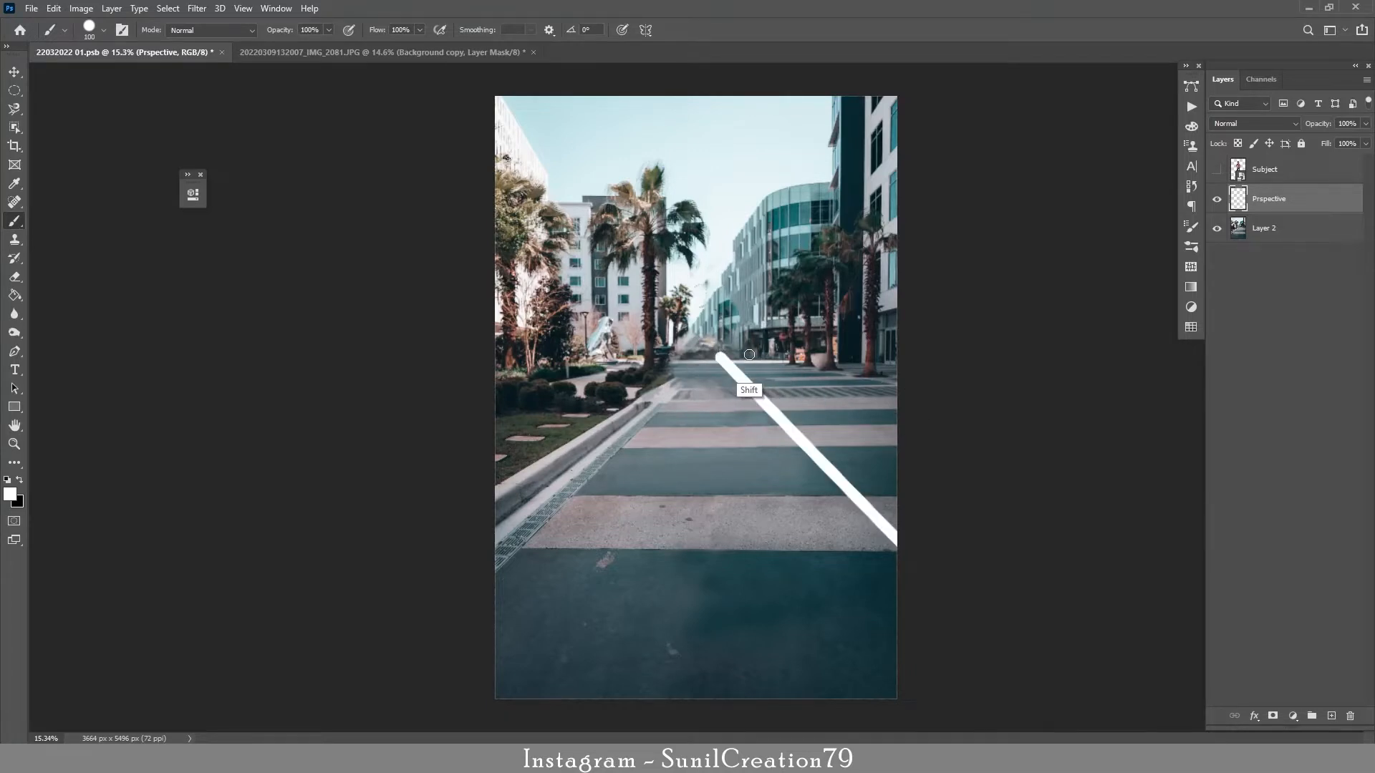
pyautogui.keyDown('shift'); pyautogui.click(713, 337); pyautogui.keyUp('shift')
pyautogui.keyDown('shift'); pyautogui.click(485, 598); pyautogui.keyUp('shift')
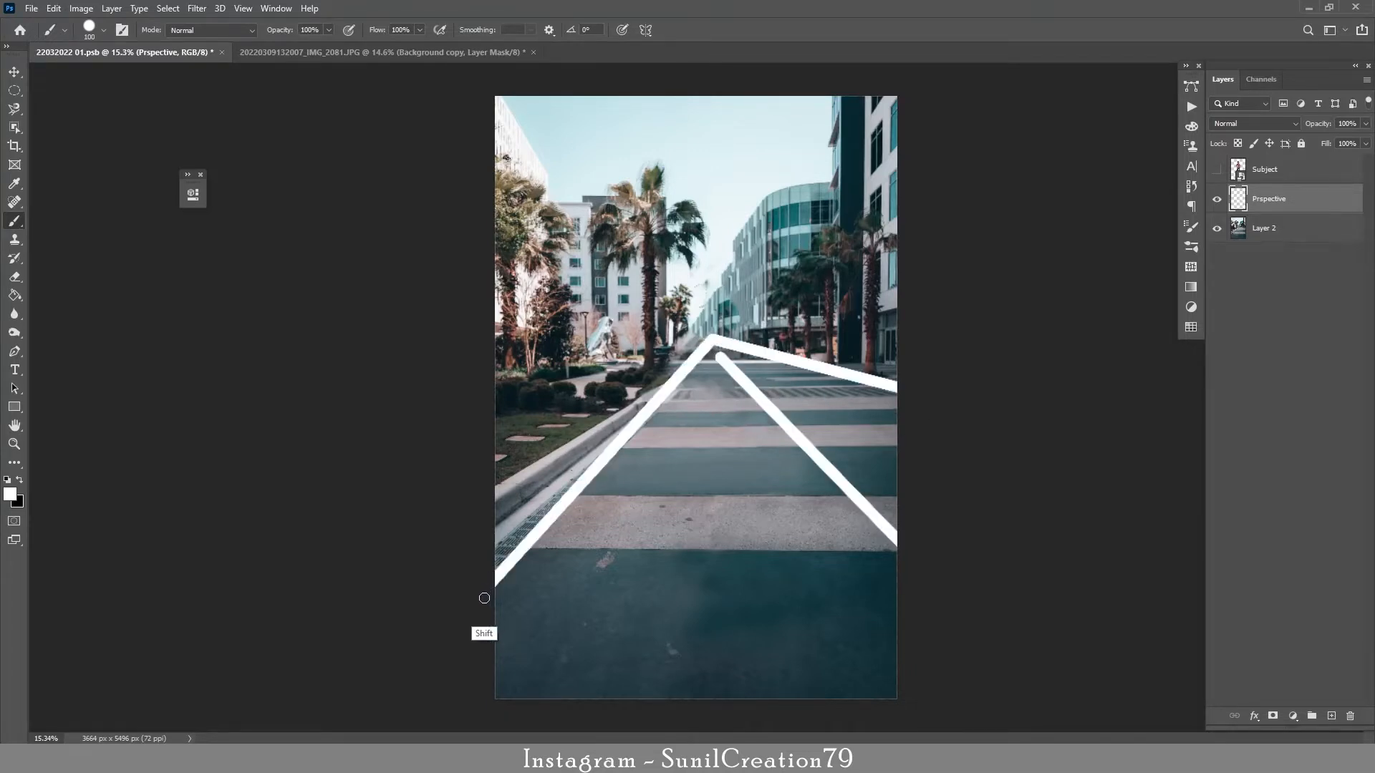
# Paint one more straight white perspective line from the left image edge along the curb to the vanishing point.
pyautogui.keyDown('shift'); pyautogui.click(466, 546); pyautogui.keyUp('shift')
pyautogui.keyDown('shift'); pyautogui.click(713, 344); pyautogui.keyUp('shift')
pyautogui.press('ctrl')
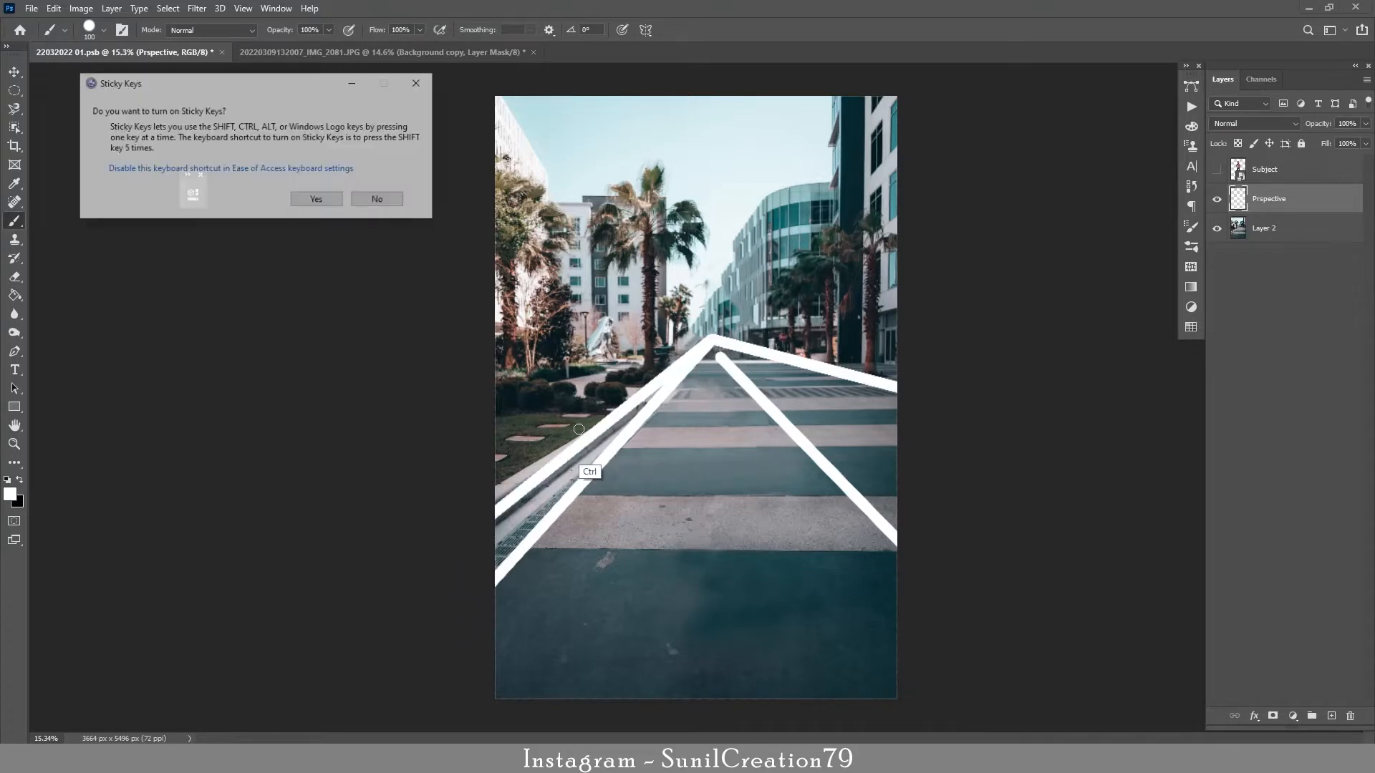
pyautogui.press('Escape')
pyautogui.hotkey('ctrl', 'z')
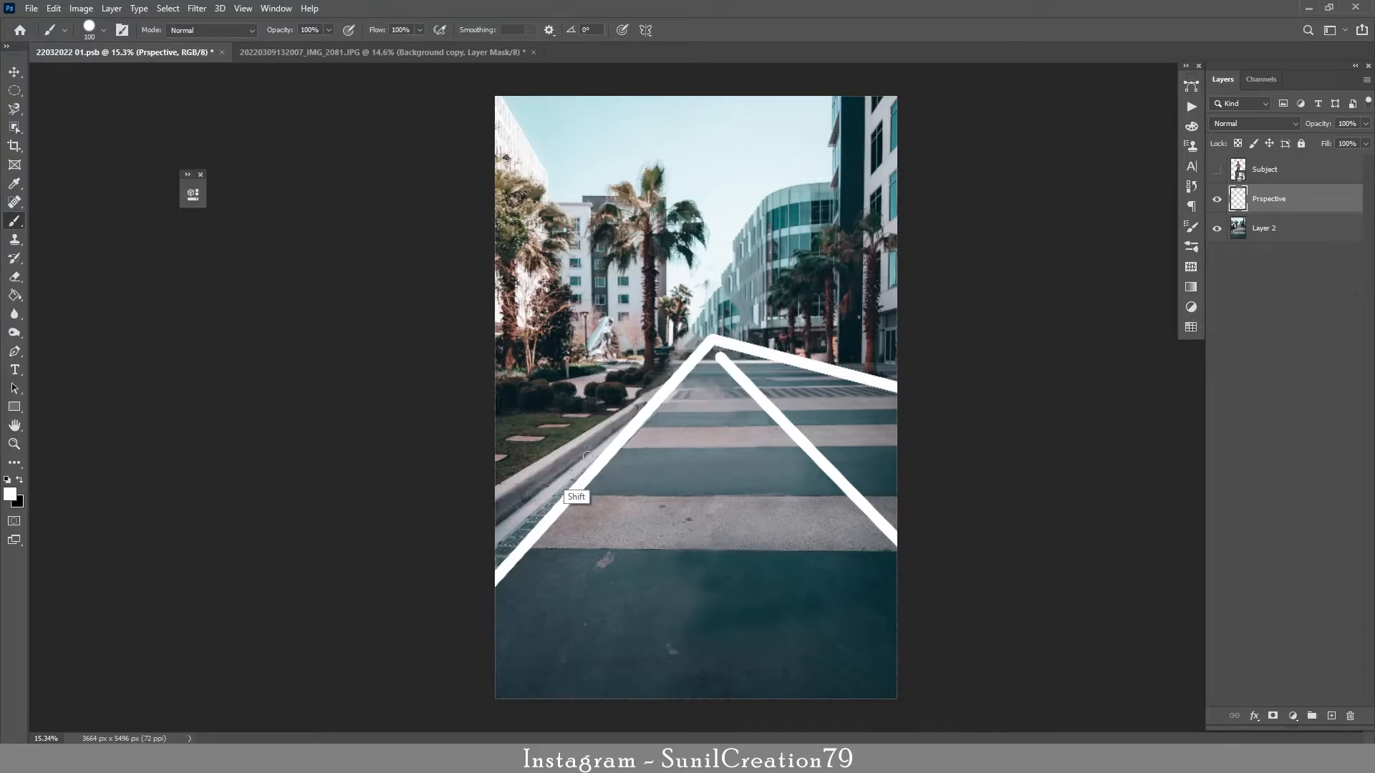
pyautogui.keyDown('shift'); pyautogui.click(715, 345); pyautogui.keyUp('shift')
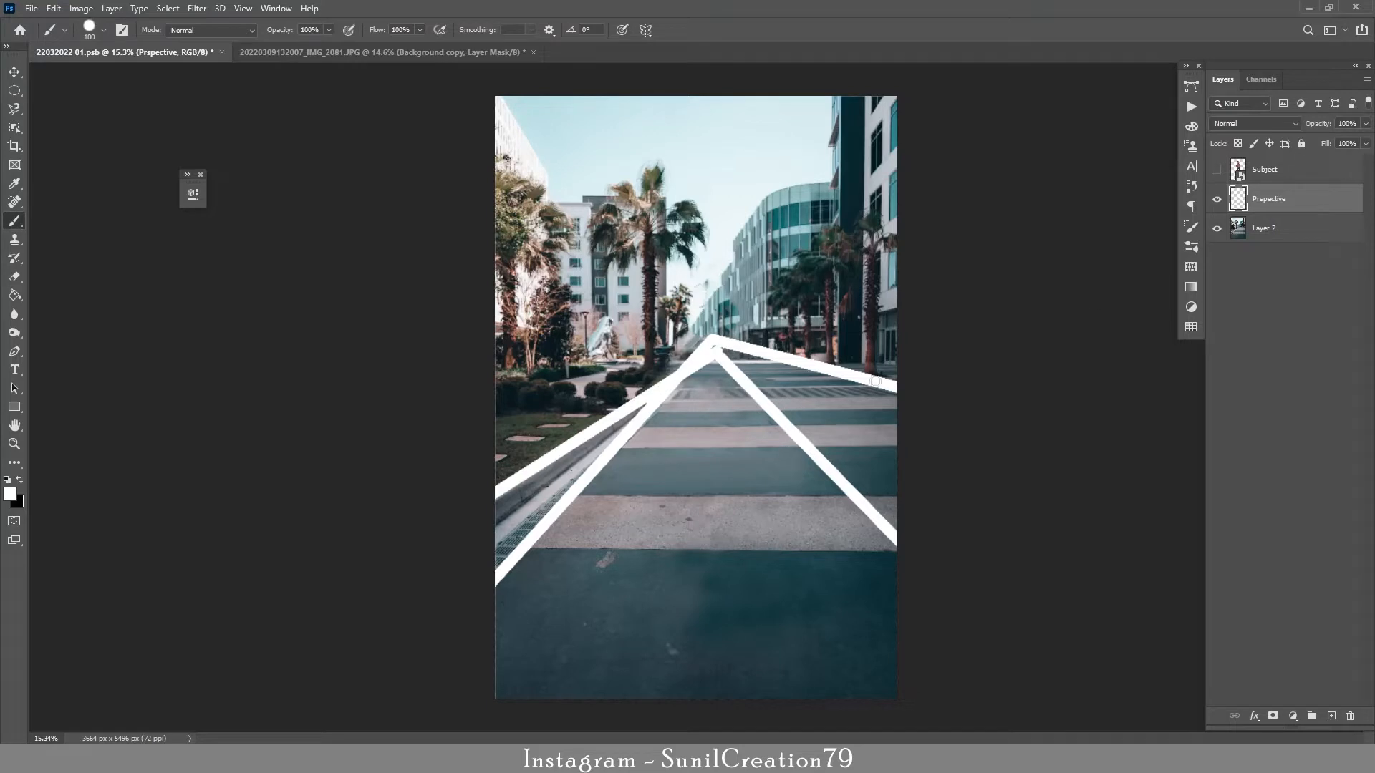
# Show the Subject layer, scale the man to about 88%, and place him on the road between the perspective lines.
pyautogui.click(1217, 169)
pyautogui.press('v')
pyautogui.moveTo(677, 286)
pyautogui.mouseDown()
pyautogui.moveTo(654, 332)
pyautogui.moveTo(686, 295)
pyautogui.mouseUp()
pyautogui.moveTo(709, 168); pyautogui.dragTo(707, 212)
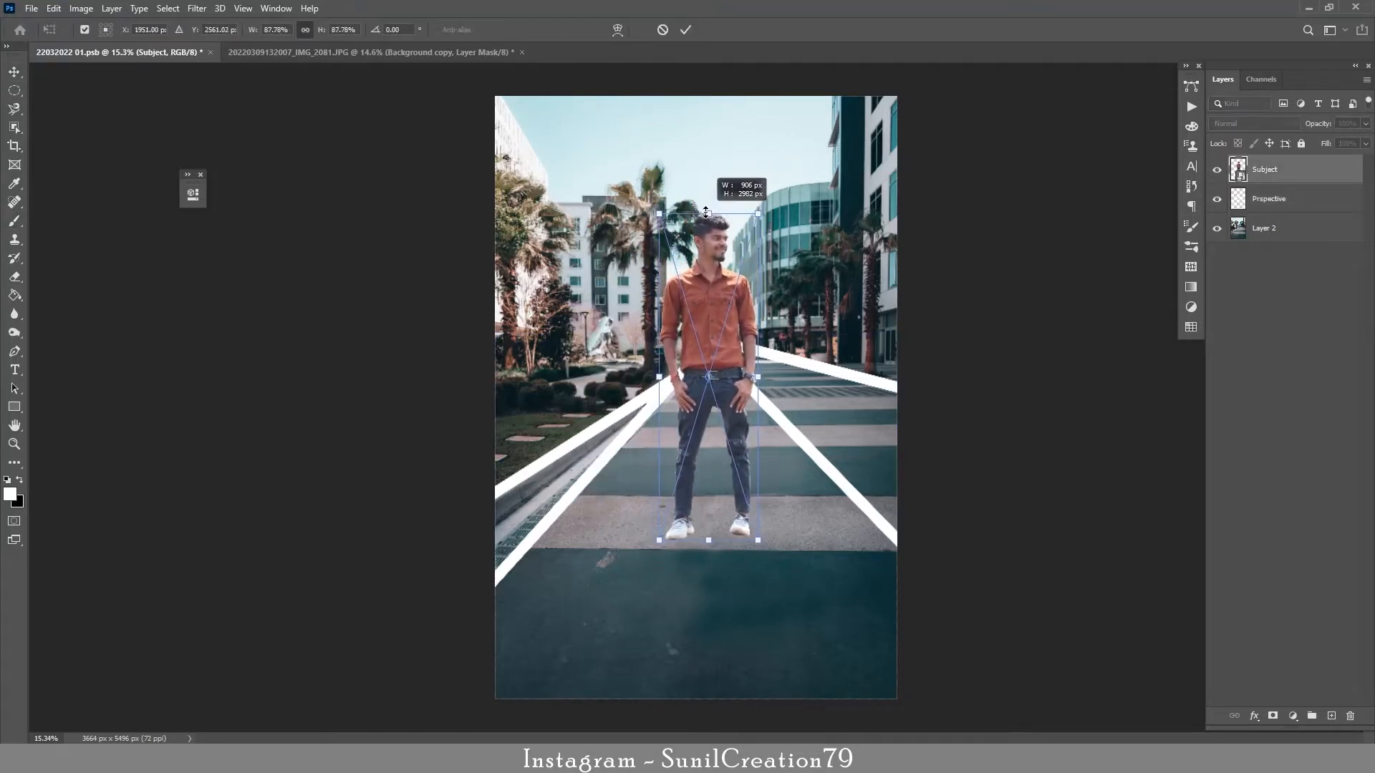
pyautogui.moveTo(712, 323)
pyautogui.mouseDown()
pyautogui.moveTo(665, 270)
pyautogui.moveTo(707, 314)
pyautogui.mouseUp()
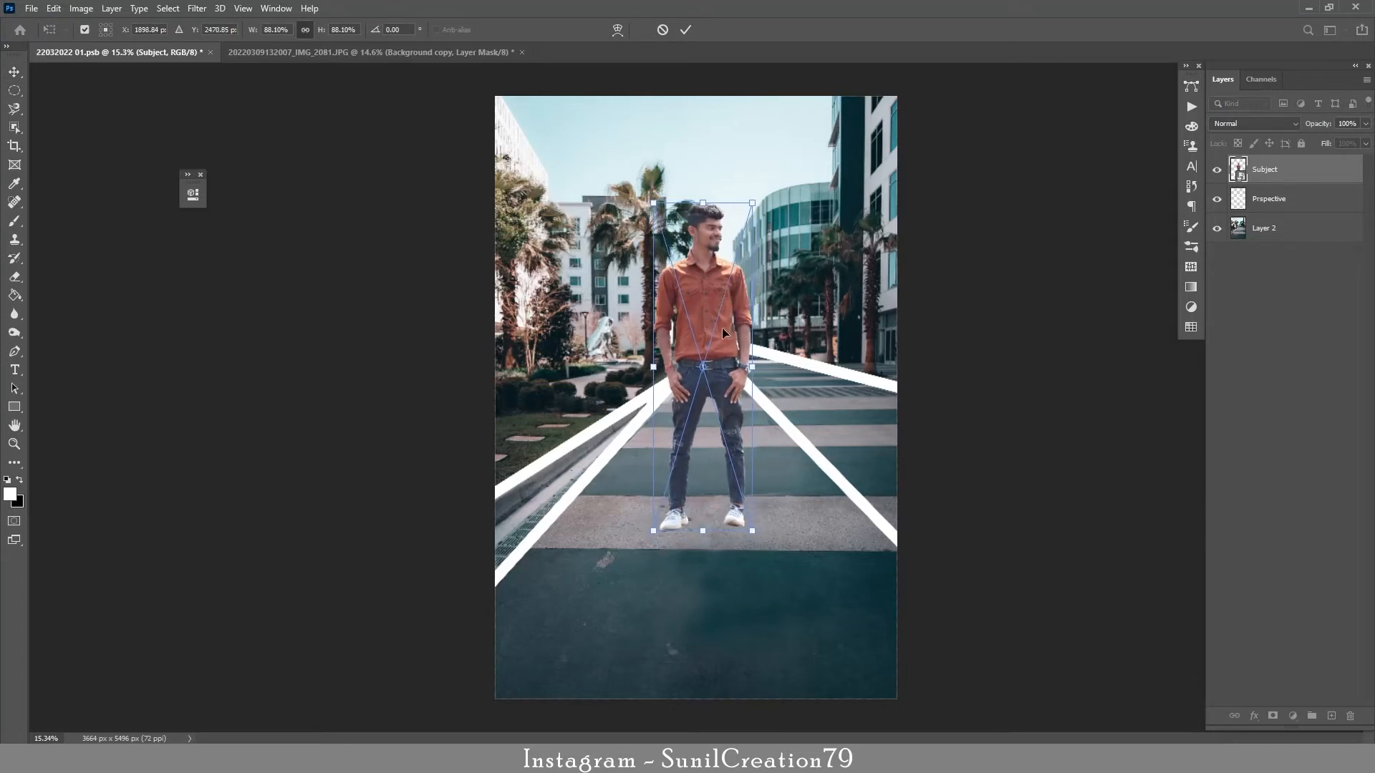
pyautogui.click(685, 29)
# Hide the Prspective layer with the white guide lines.
pyautogui.click(821, 414)
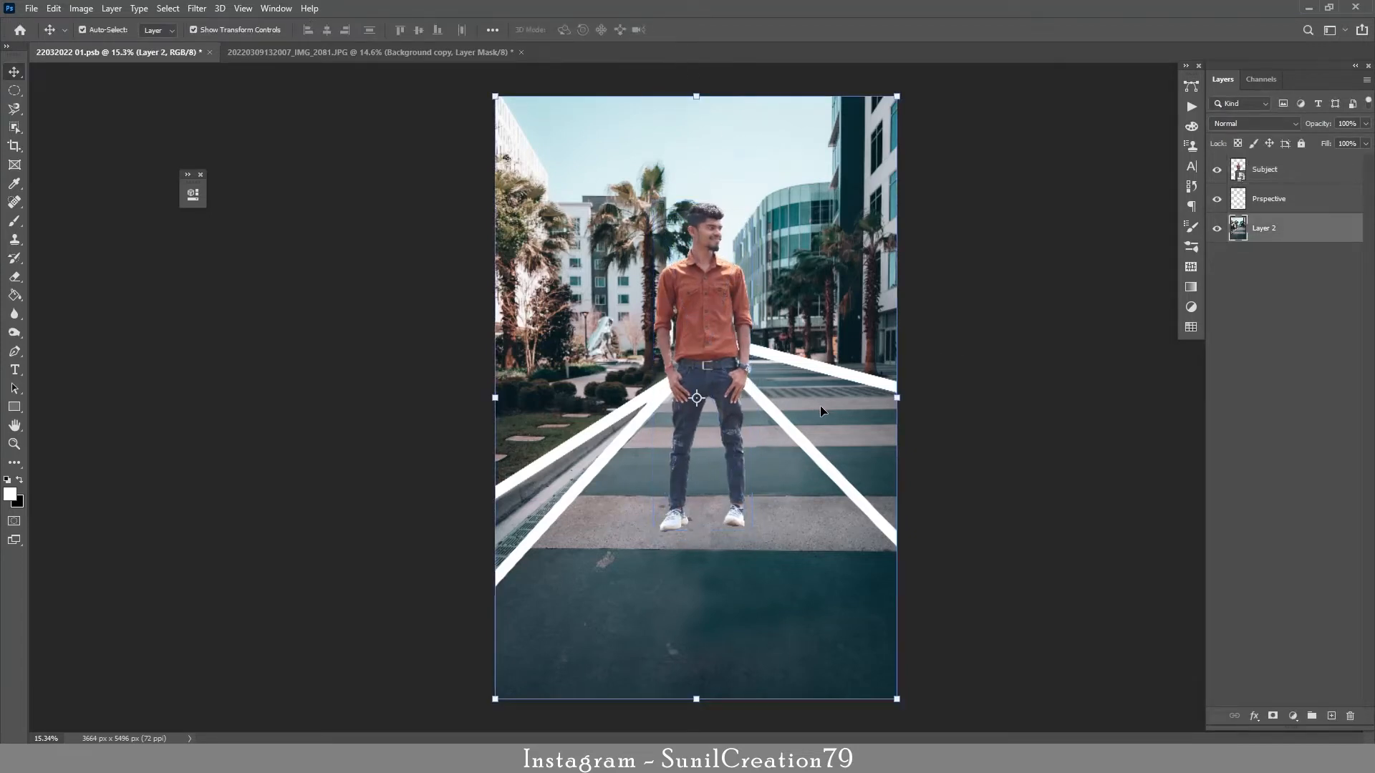
pyautogui.click(1282, 200)
pyautogui.click(1217, 199)
pyautogui.click(1217, 202)
pyautogui.click(1217, 202)
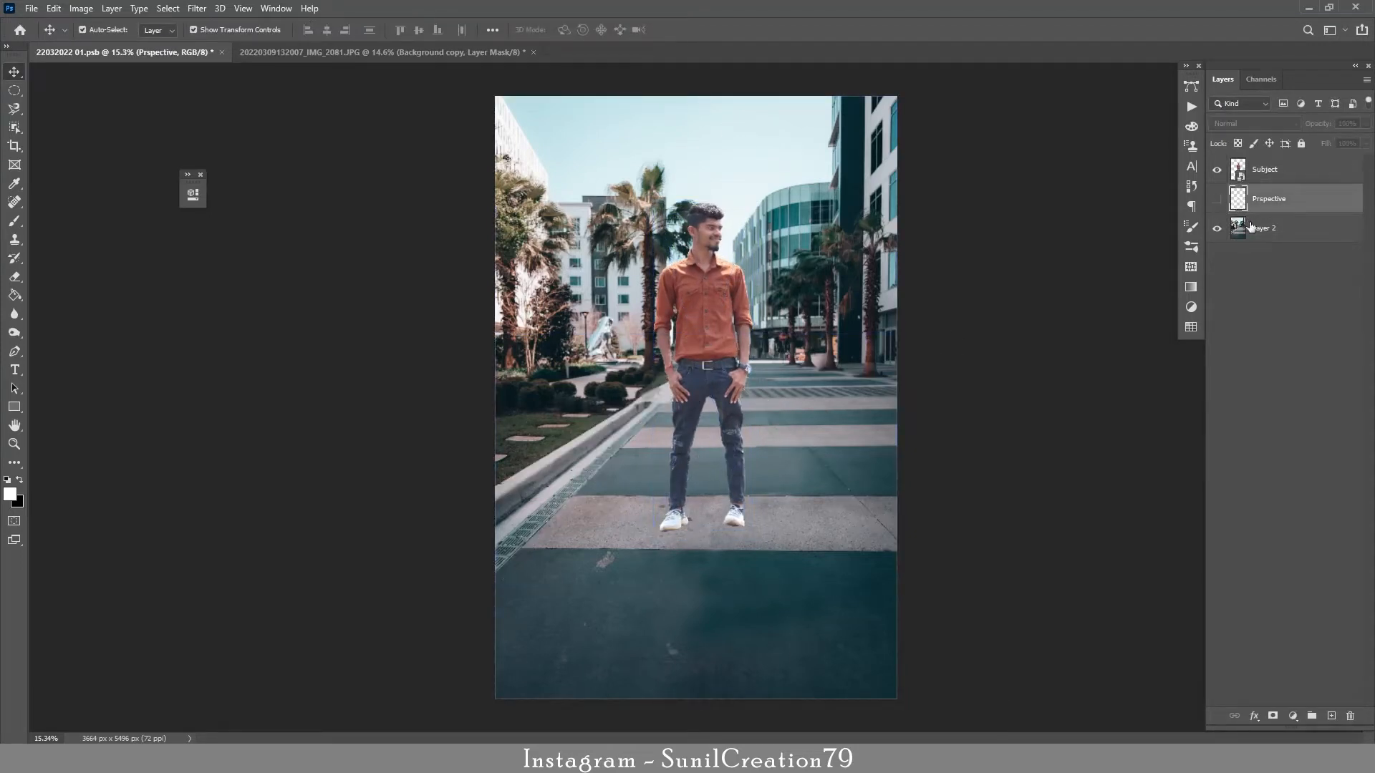
# Rename Layer 2 as Background.
pyautogui.doubleClick(1262, 230)
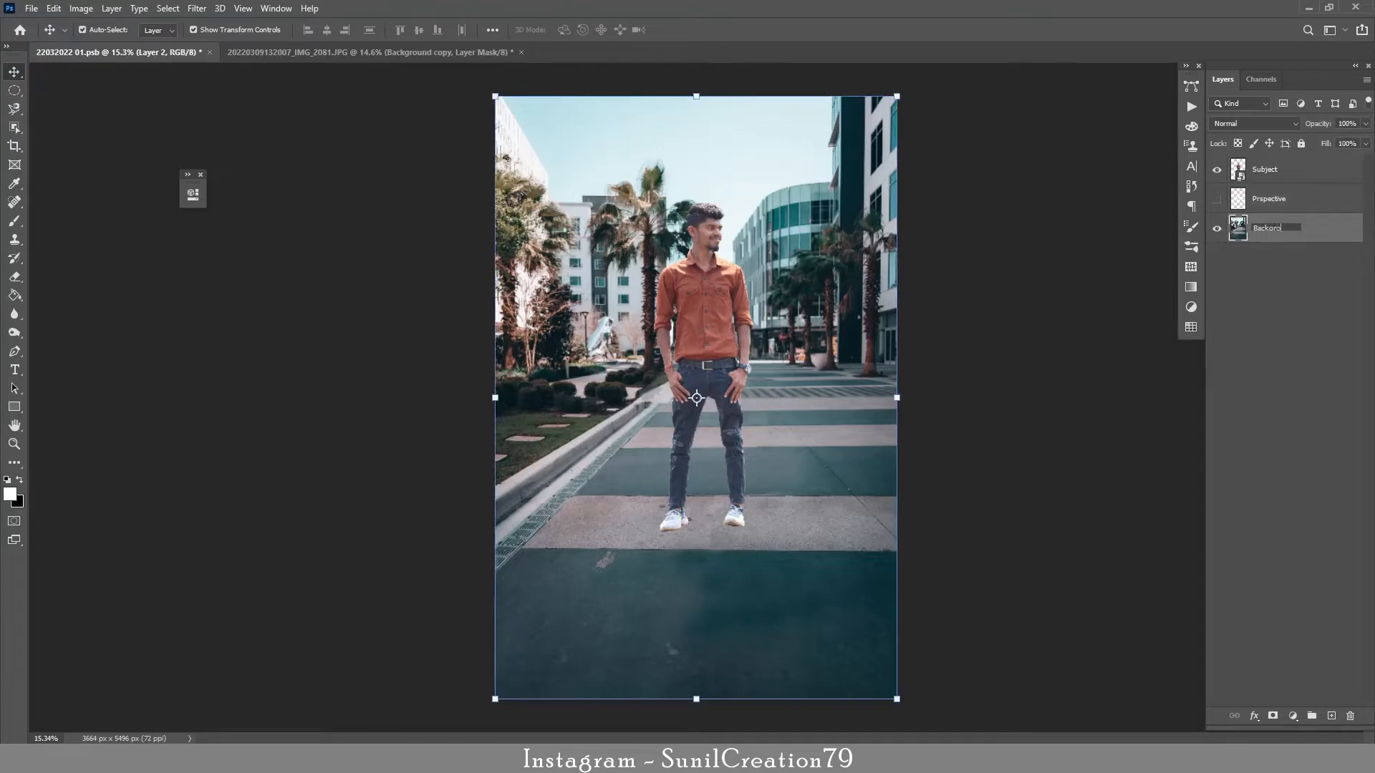
pyautogui.write('Background')
pyautogui.press('Return')
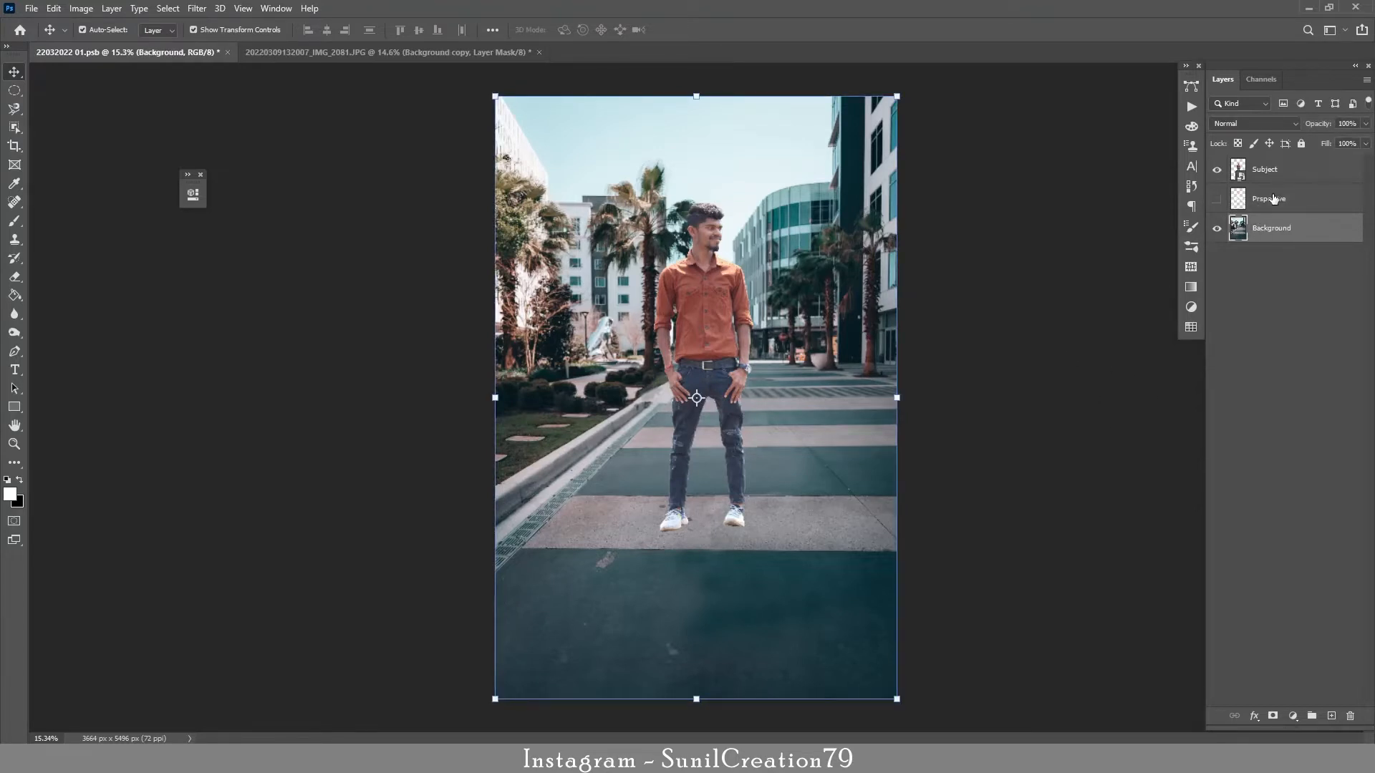
# Run the Create Check Layers action above the Subject layer.
pyautogui.click(1271, 172)
pyautogui.click(1190, 107)
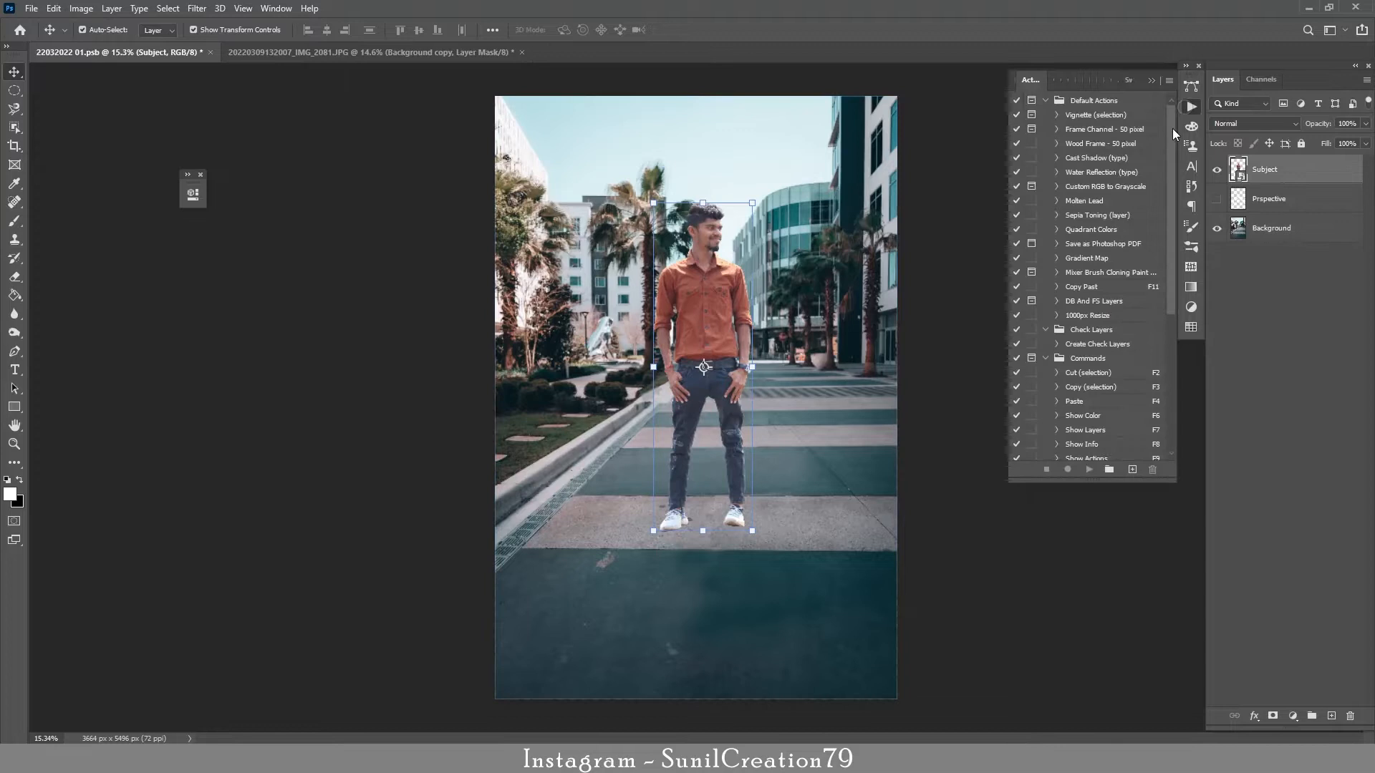
pyautogui.keyDown('ctrl'); pyautogui.doubleClick(1086, 345); pyautogui.keyUp('ctrl')
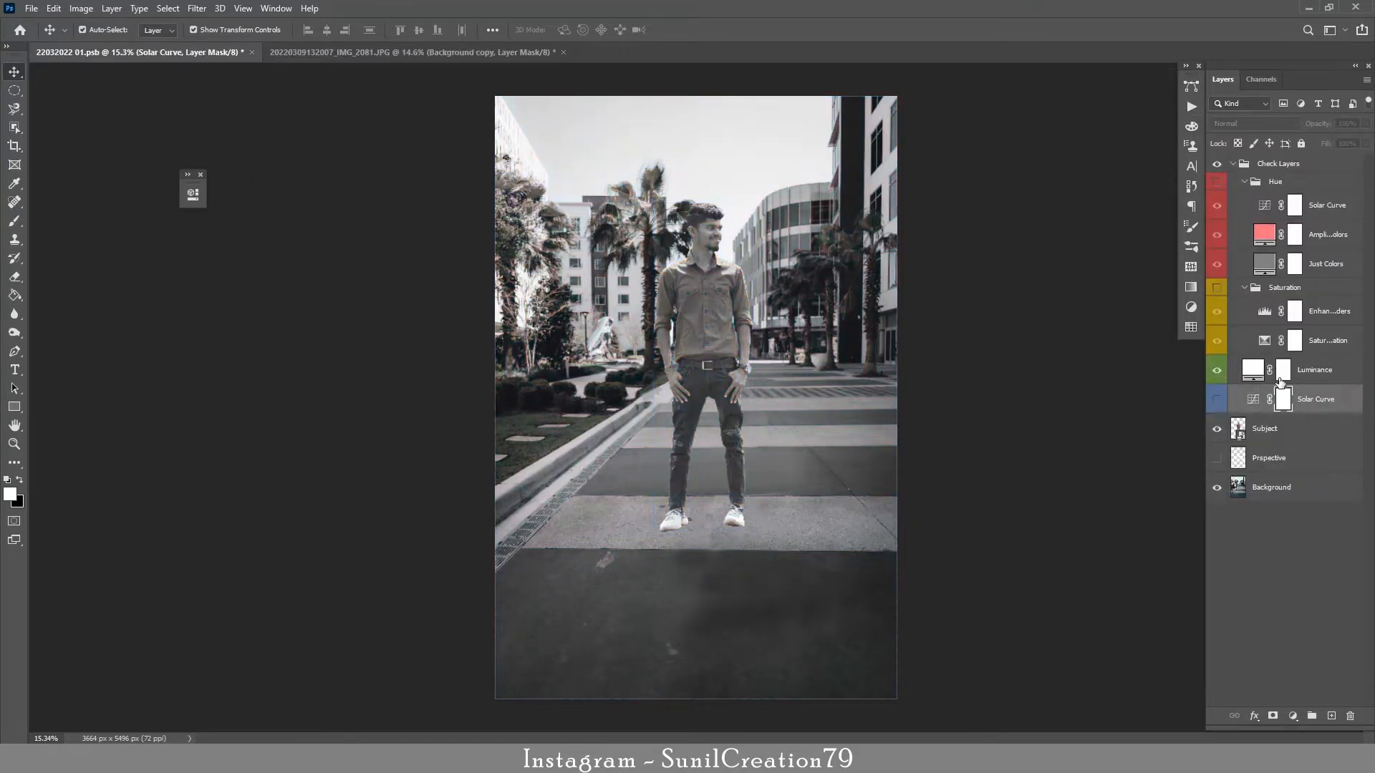
# Compare the saturation of the subject and the background using the Saturation check layer with the Luminance check hidden.
pyautogui.click(1317, 341)
pyautogui.click(1216, 370)
pyautogui.click(1217, 287)
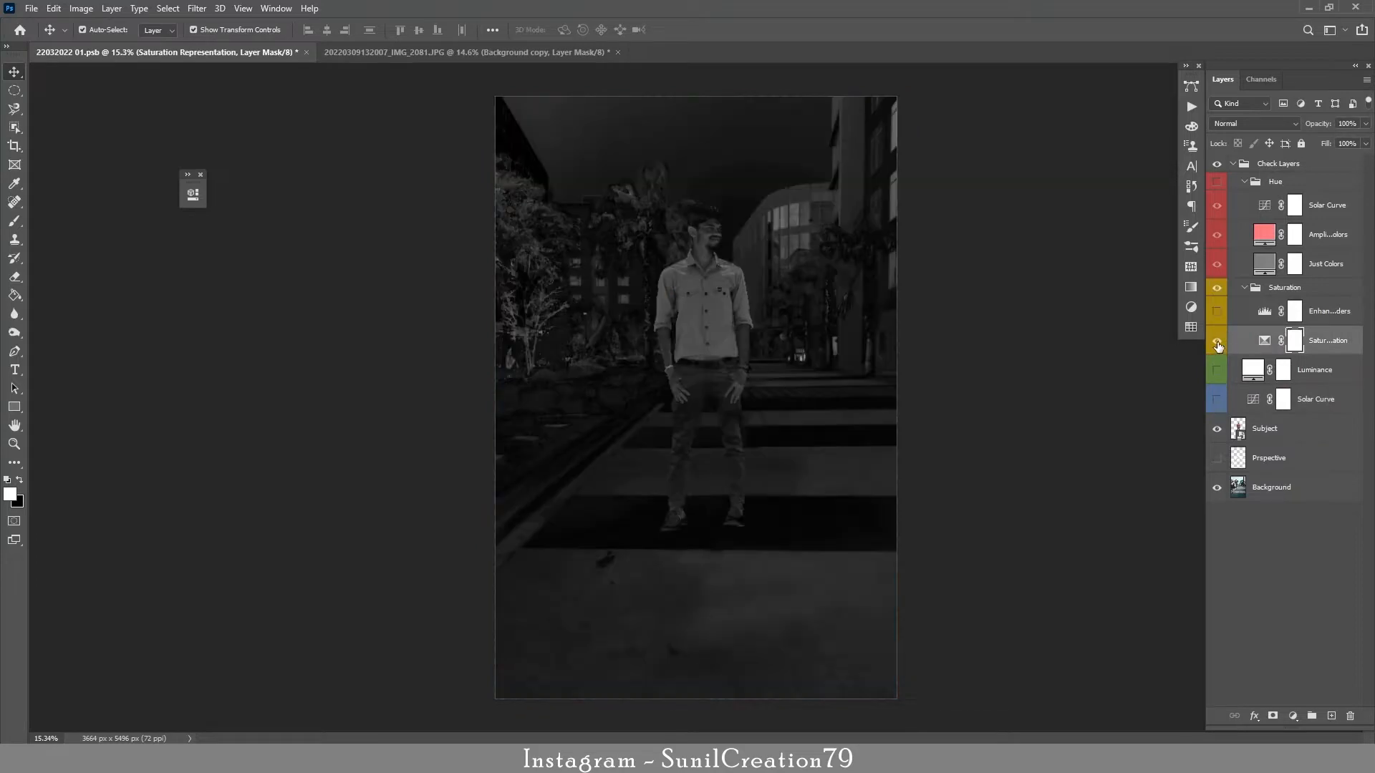
pyautogui.click(1216, 342)
pyautogui.click(1217, 341)
pyautogui.click(1217, 341)
pyautogui.click(1217, 342)
pyautogui.click(1217, 343)
pyautogui.click(1233, 164)
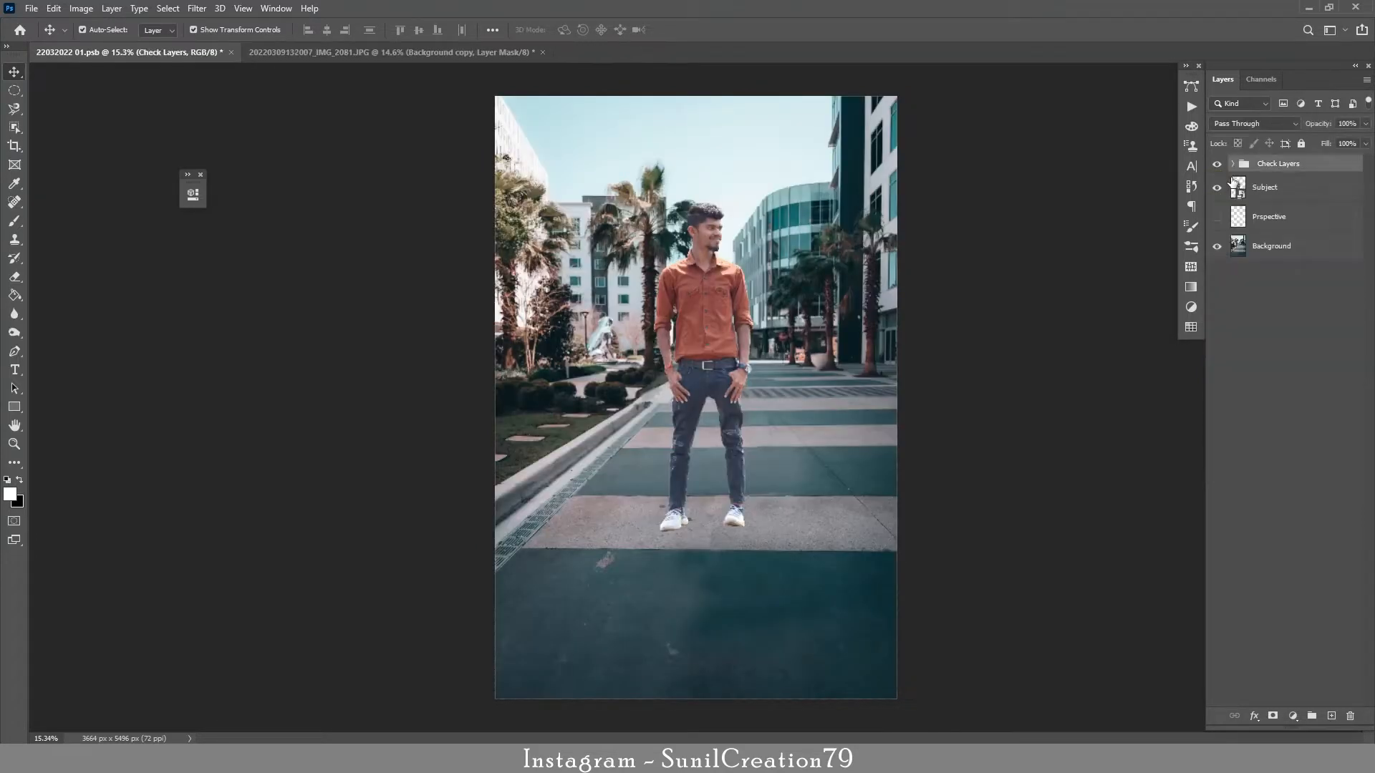
pyautogui.click(1233, 164)
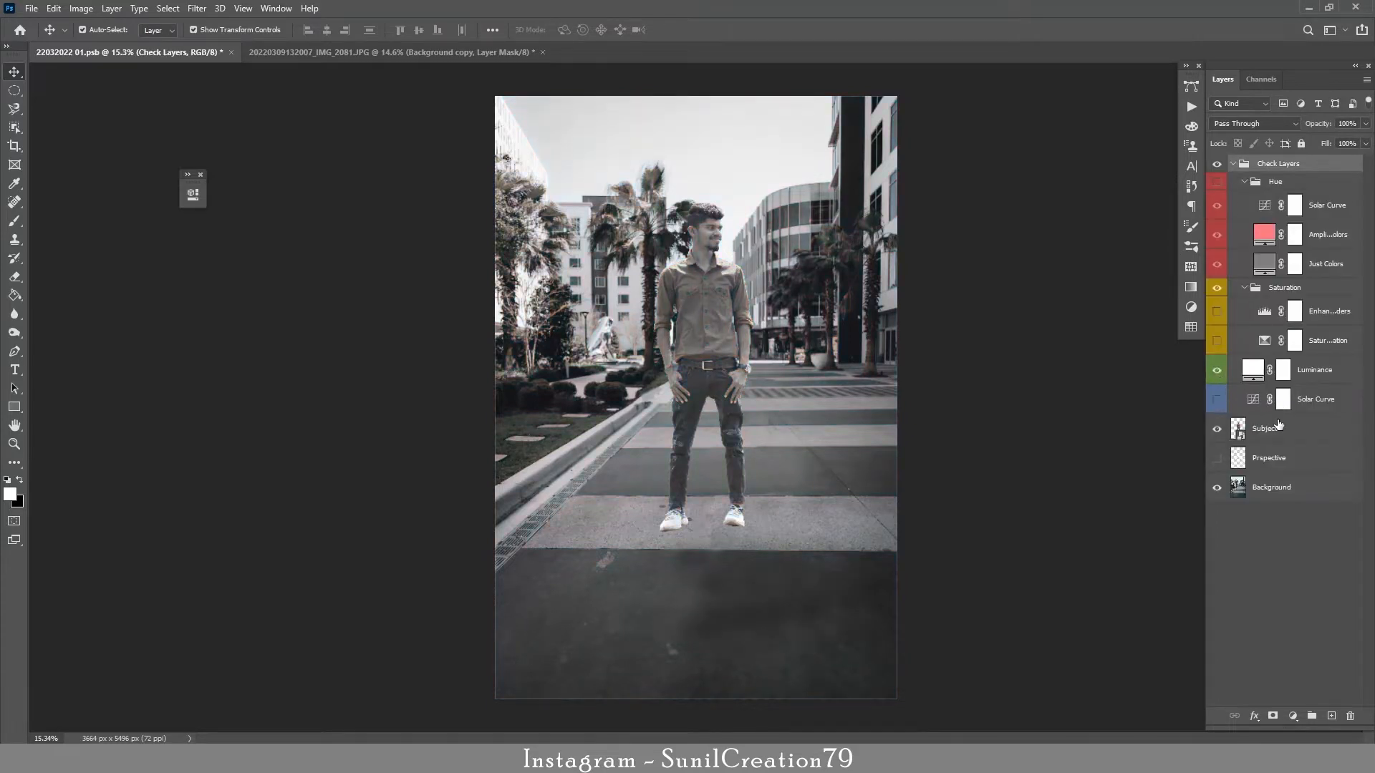
# Move the Background layer above Prspective and add an Exposure adjustment of about -0.68 directly above it.
pyautogui.click(1271, 430)
pyautogui.moveTo(1280, 489); pyautogui.dragTo(1280, 466)
pyautogui.click(1292, 715)
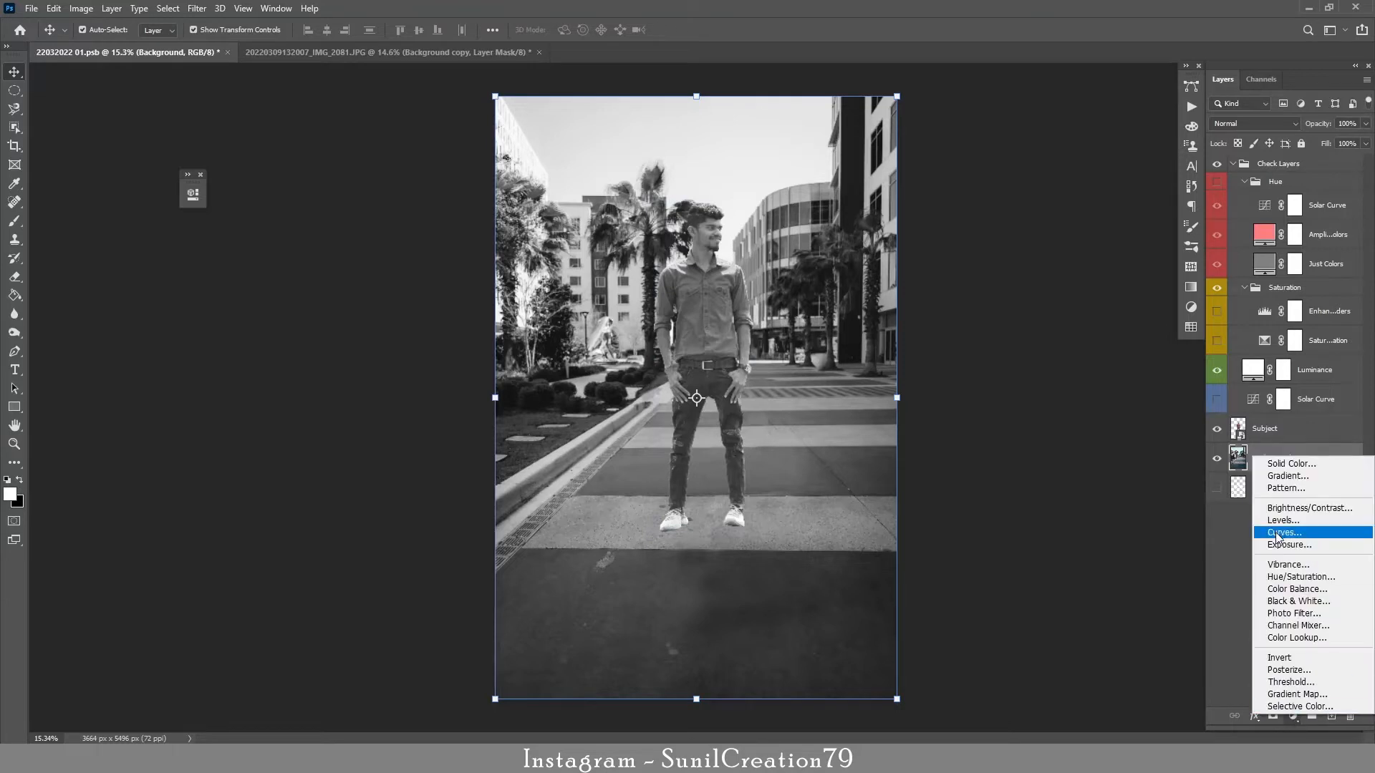
pyautogui.click(1290, 545)
pyautogui.moveTo(320, 273)
pyautogui.mouseDown()
pyautogui.moveTo(296, 269)
pyautogui.moveTo(310, 268)
pyautogui.mouseUp()
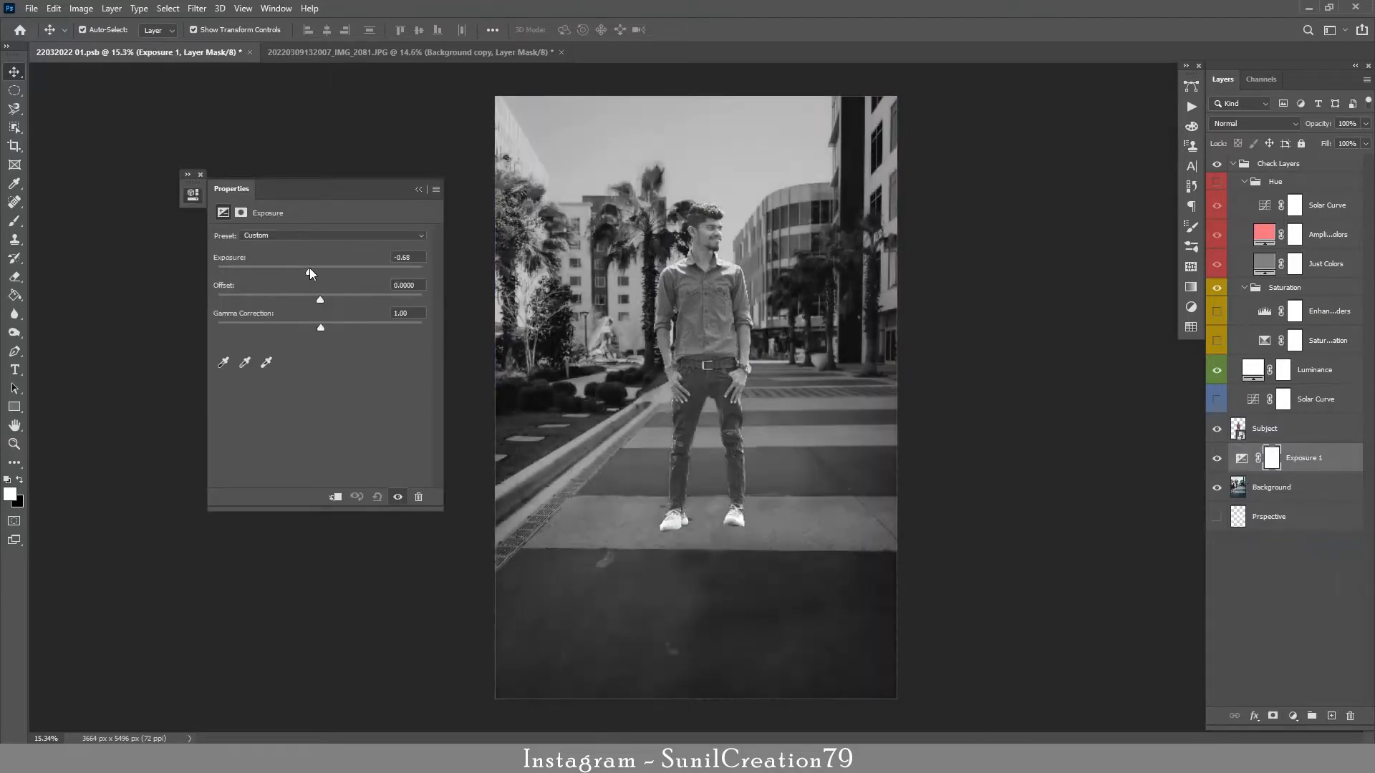
pyautogui.click(418, 189)
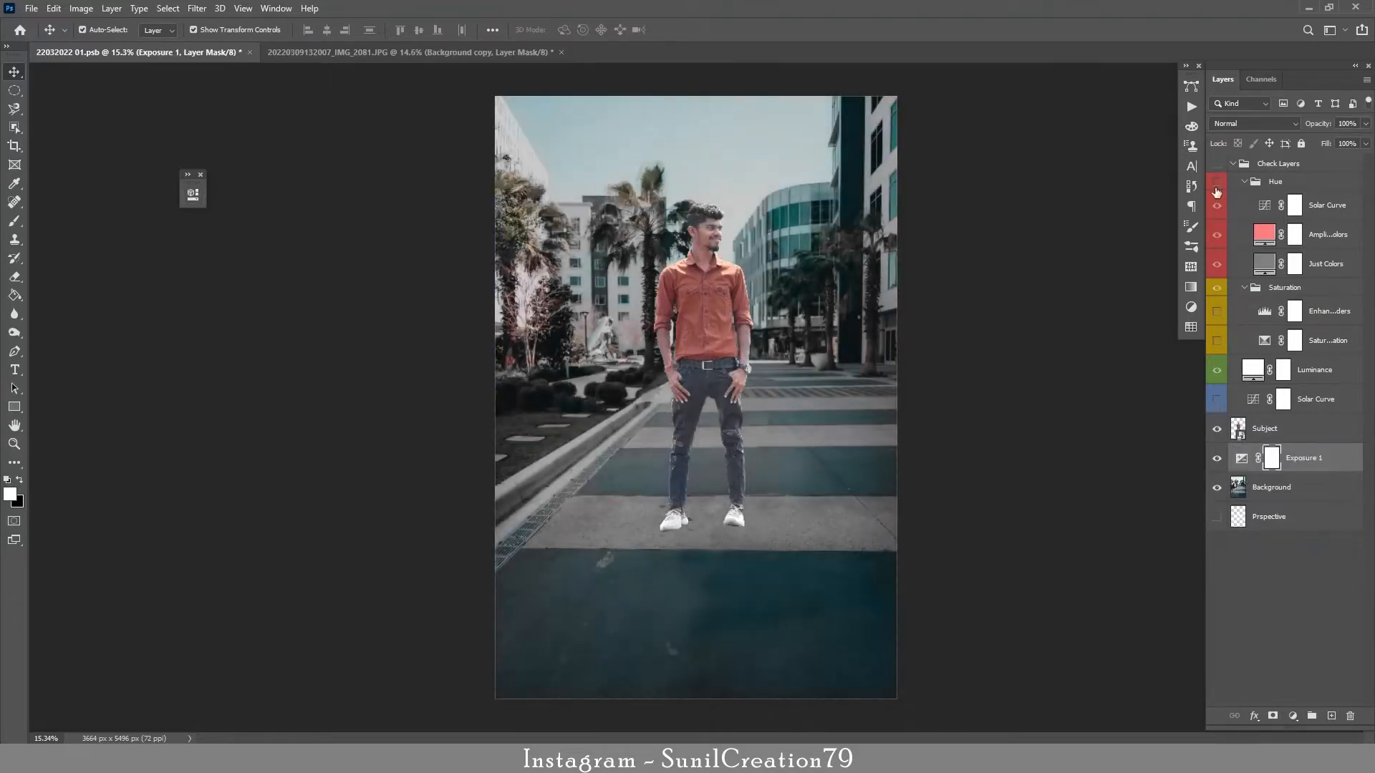
# Set the Exposure 1 layer's opacity to 70% and compare the image with and without the adjustment.
pyautogui.click(1217, 457)
pyautogui.click(1217, 457)
pyautogui.moveTo(1325, 124); pyautogui.dragTo(1323, 125)
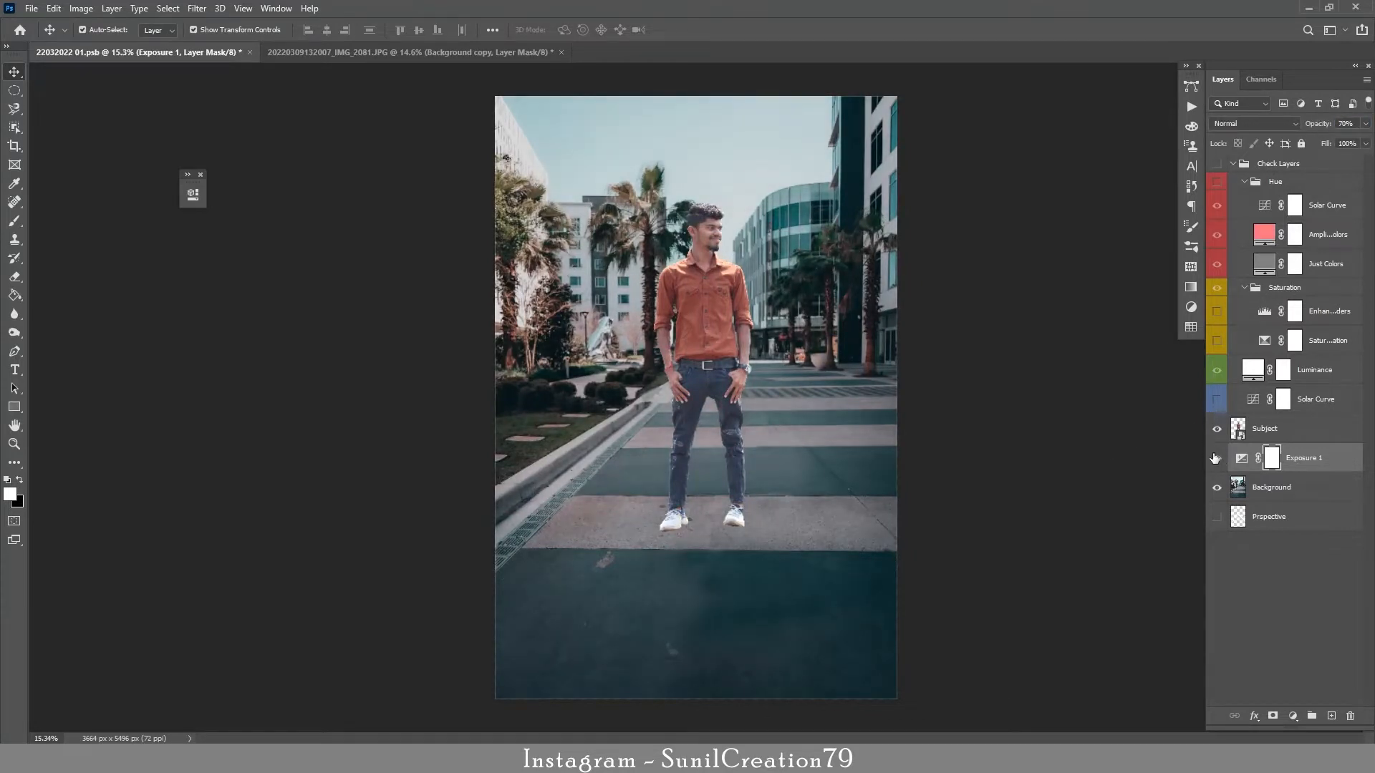
pyautogui.click(1216, 458)
pyautogui.click(1216, 457)
pyautogui.click(1217, 459)
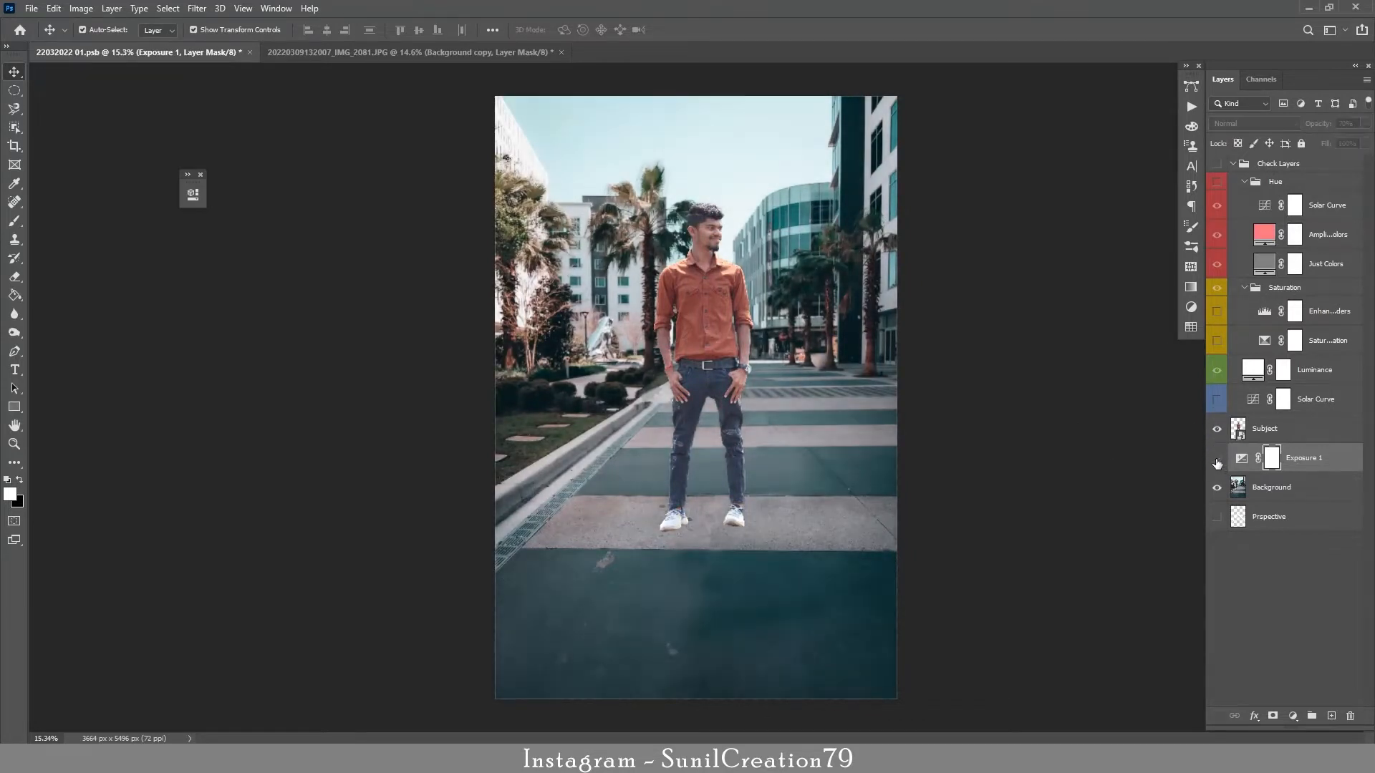
pyautogui.click(1217, 458)
# Paint black over the foreground road on the Exposure 1 mask with a 1500 px Soft Round brush.
pyautogui.press('b')
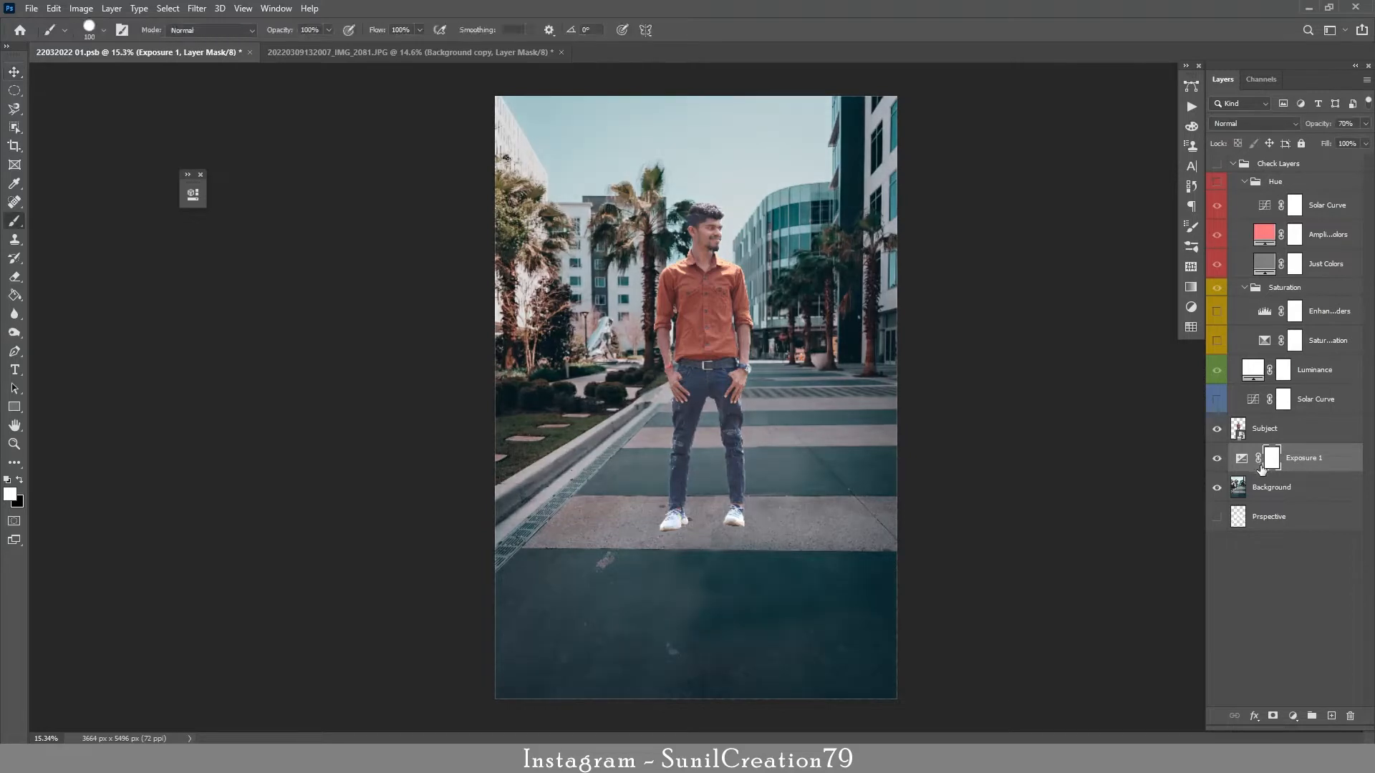
pyautogui.click(85, 30)
pyautogui.doubleClick(100, 195)
pyautogui.press(']')
pyautogui.press(']')
pyautogui.press(']')
pyautogui.press(']')
pyautogui.press(']')
pyautogui.press(']')
pyautogui.press(']')
pyautogui.press(']')
pyautogui.press(']')
pyautogui.press(']')
pyautogui.press(']')
pyautogui.press(']')
pyautogui.press('x')
pyautogui.moveTo(470, 638); pyautogui.dragTo(516, 635)
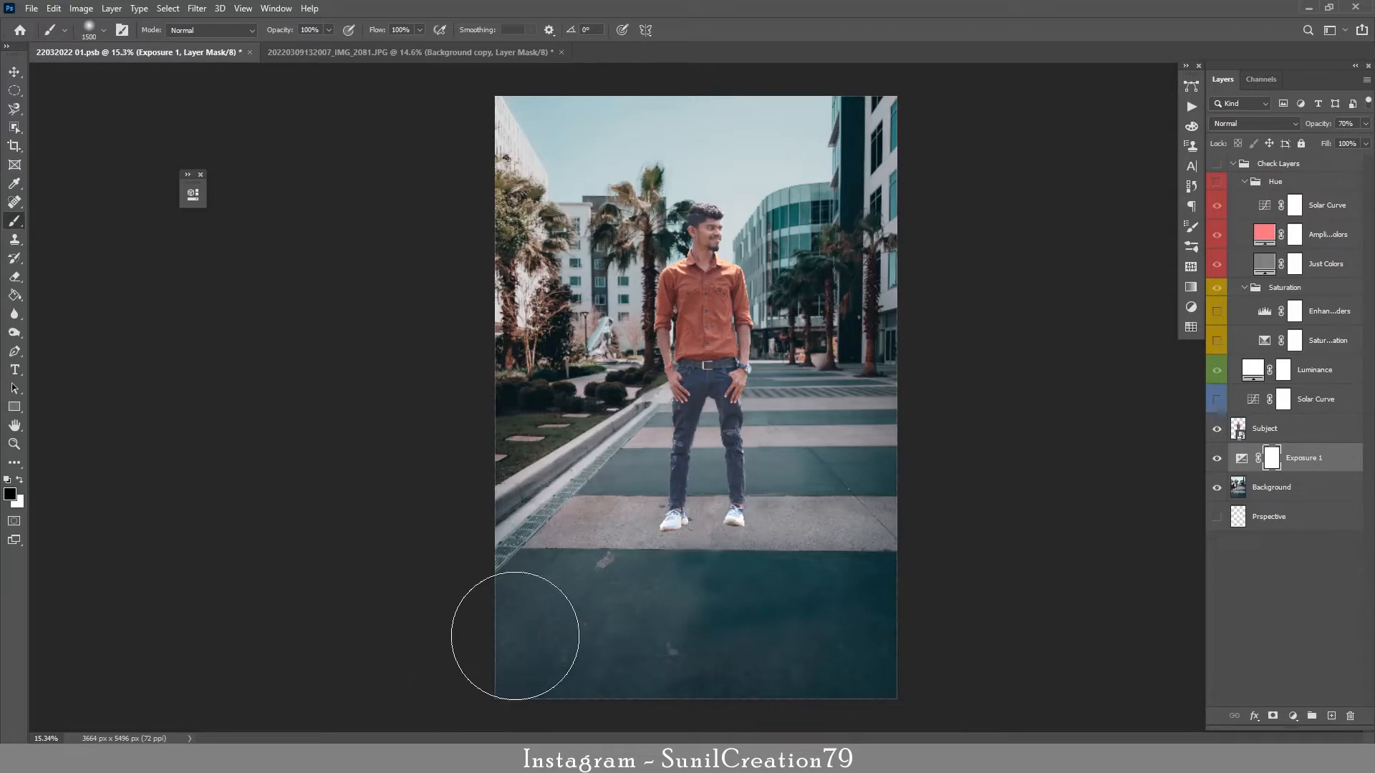
# Crop the empty road off the bottom of the image, to about 3664 x 4324 px.
pyautogui.press('c')
pyautogui.moveTo(696, 700); pyautogui.dragTo(703, 641)
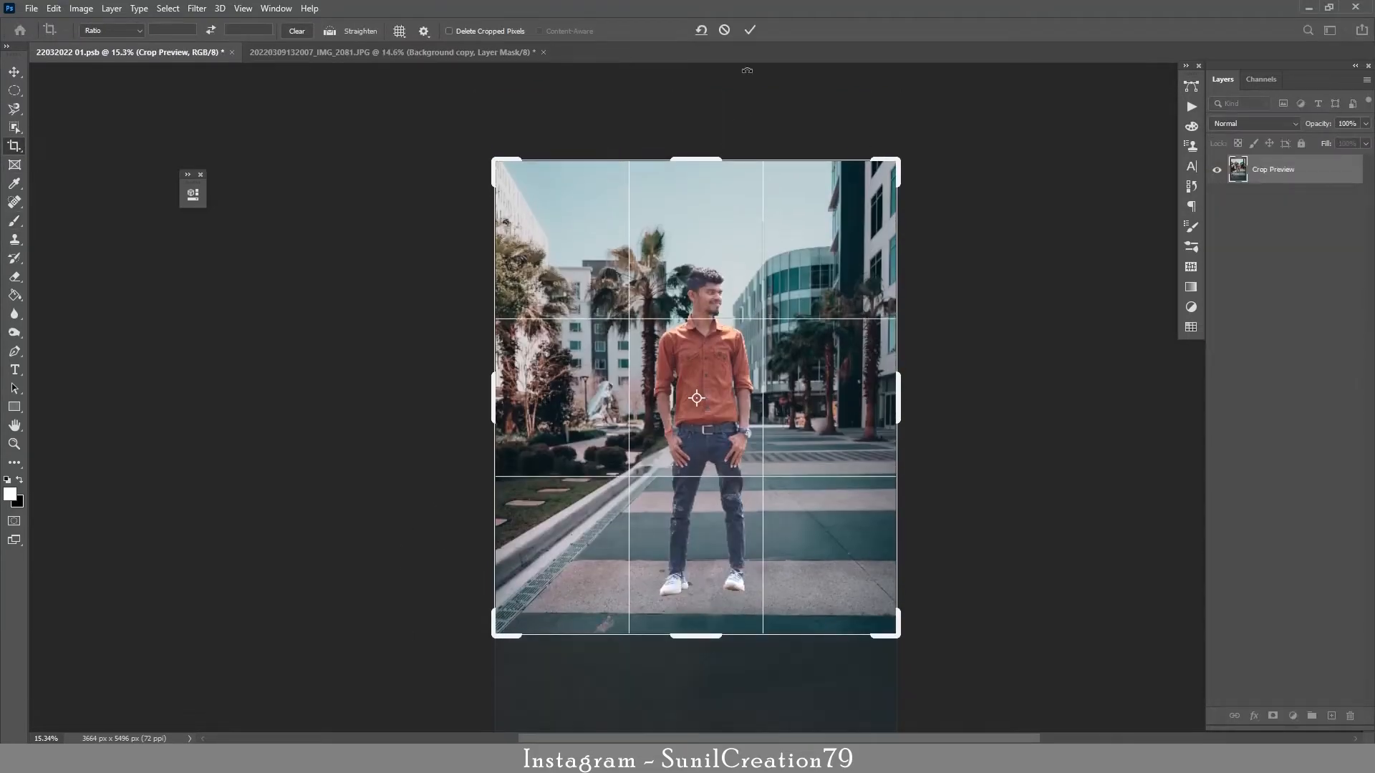
pyautogui.click(750, 29)
# Duplicate the Background layer and start a Tilt-Shift blur on the copy.
pyautogui.press('z')
pyautogui.moveTo(740, 404); pyautogui.dragTo(812, 418)
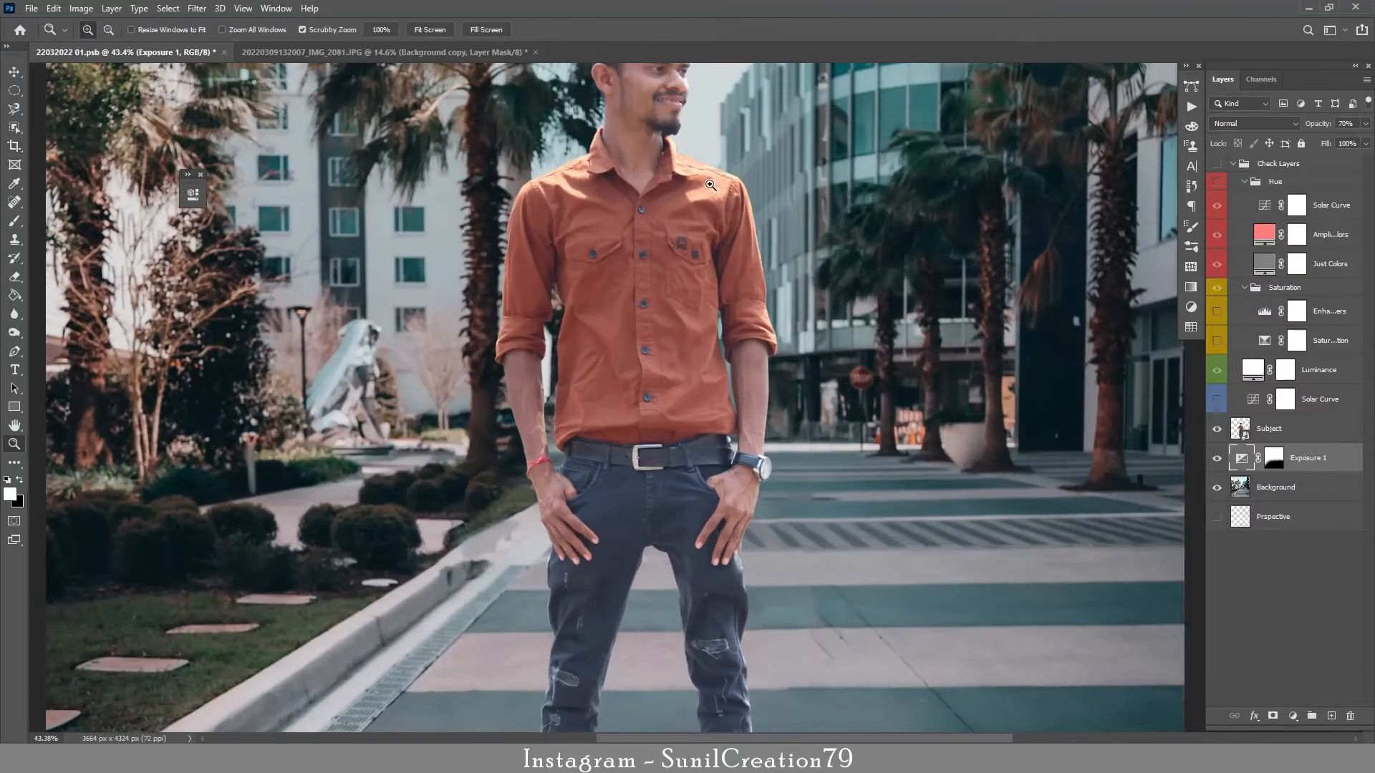
pyautogui.moveTo(710, 185); pyautogui.dragTo(657, 226)
pyautogui.moveTo(737, 284); pyautogui.dragTo(724, 285)
pyautogui.press('c')
pyautogui.click(1277, 500)
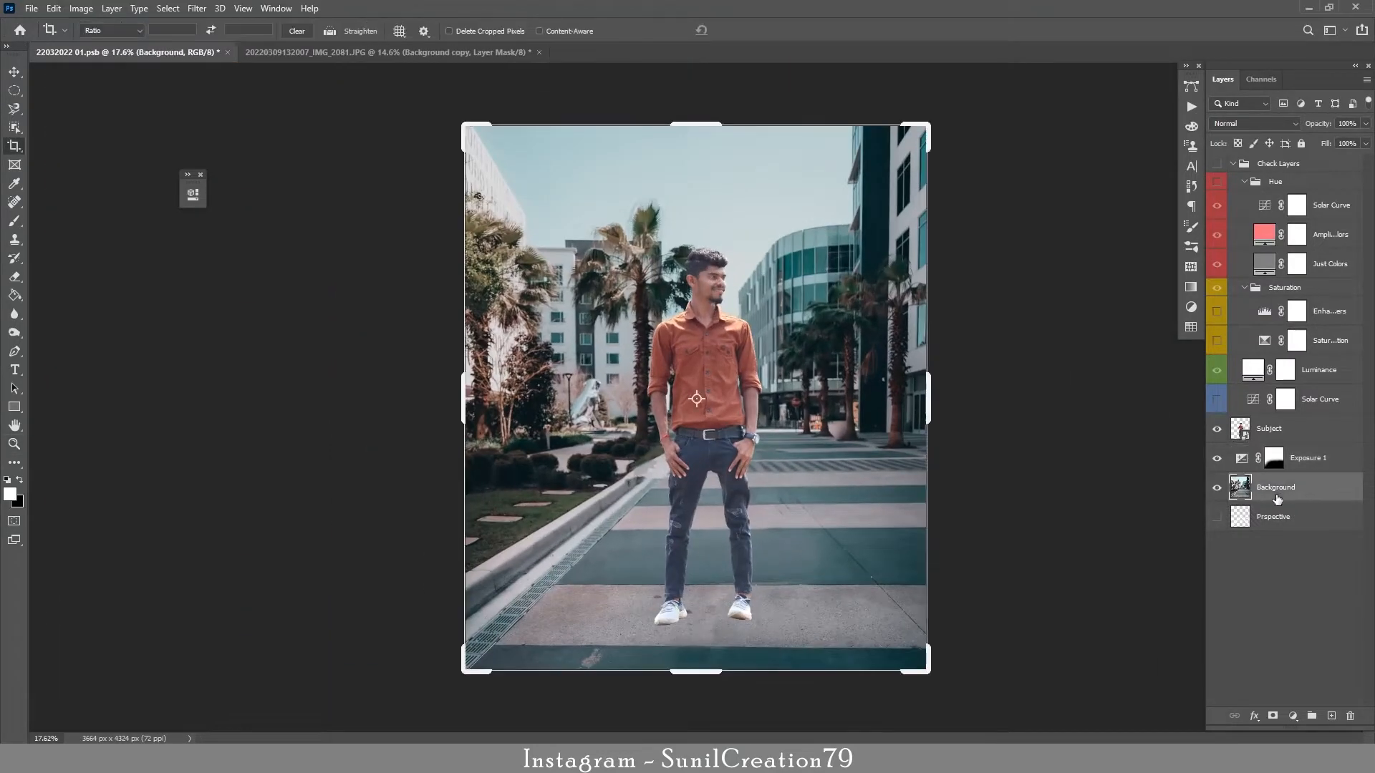
pyautogui.hotkey('ctrl', 'j')
pyautogui.click(197, 8)
pyautogui.moveTo(299, 188)
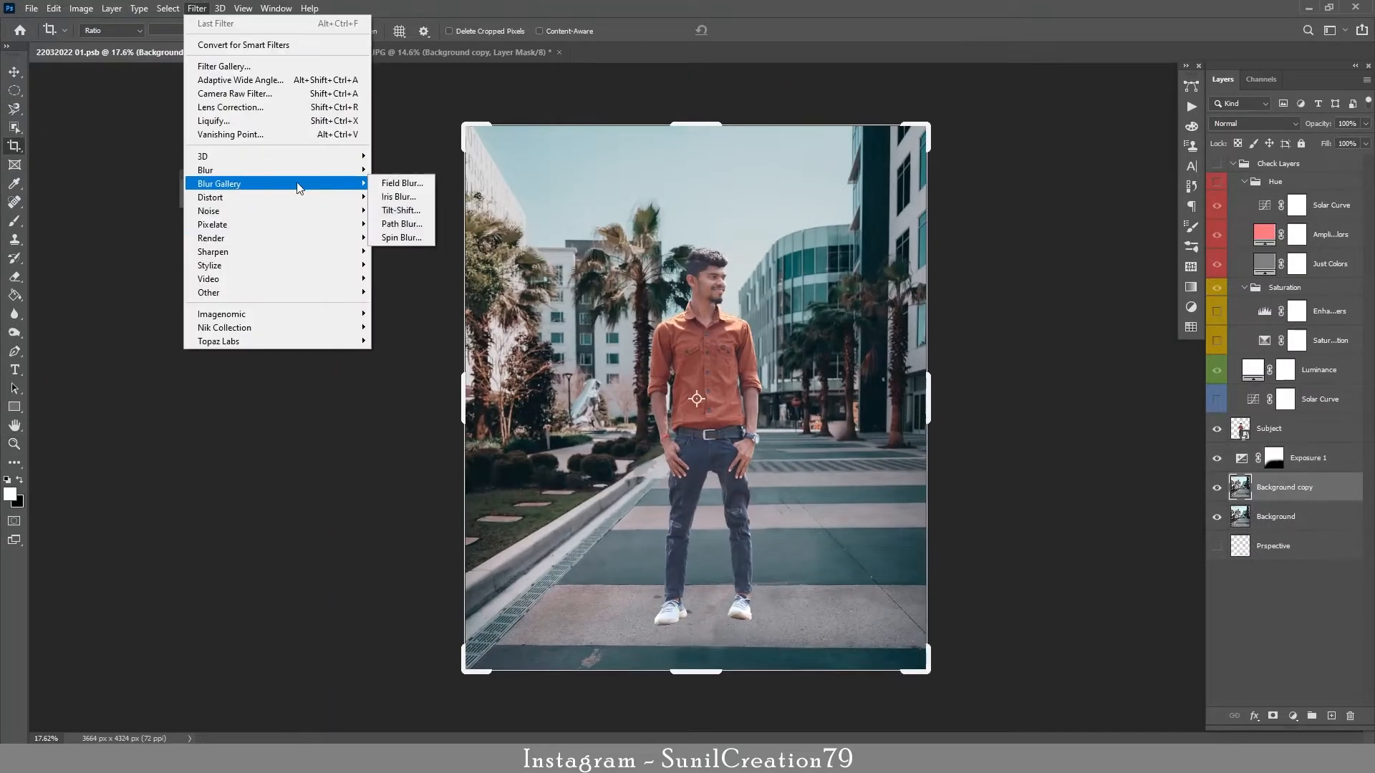
pyautogui.click(401, 209)
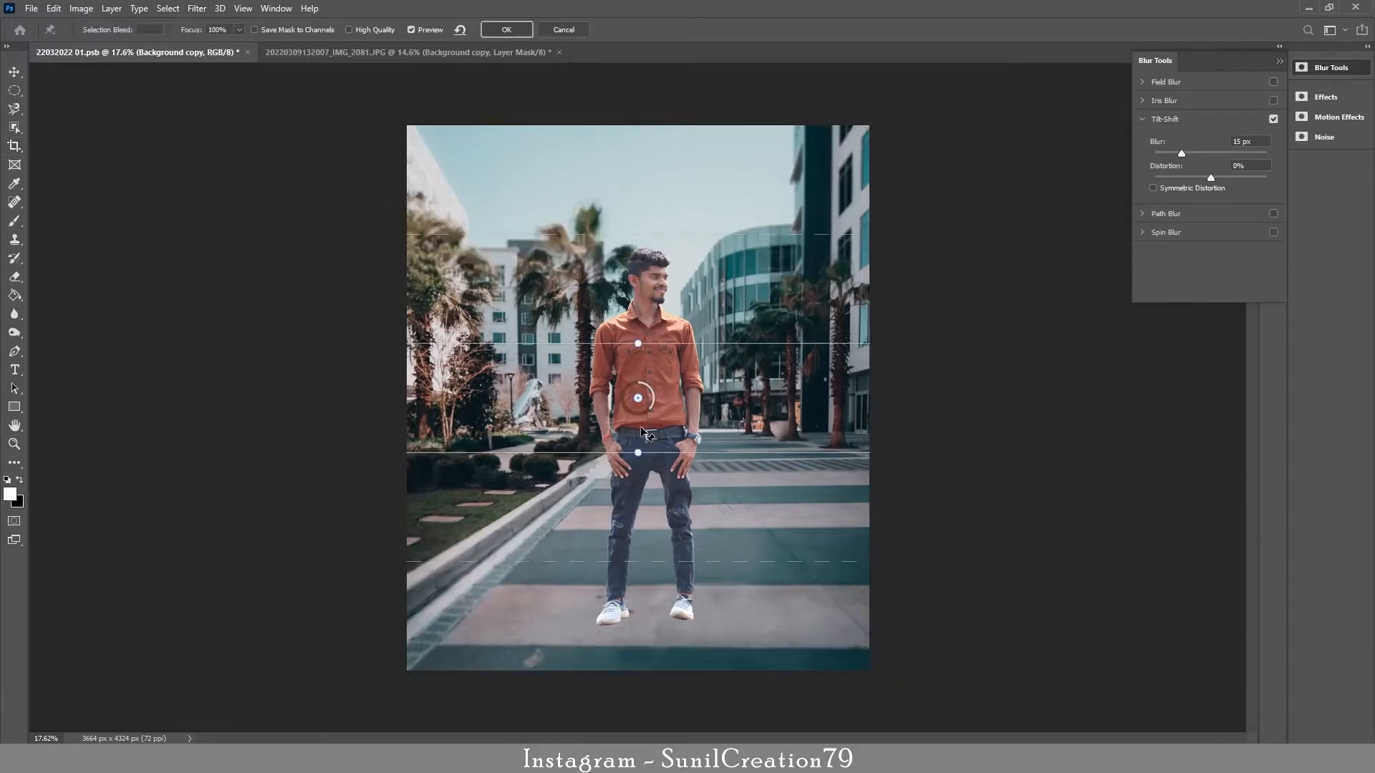
# Position and angle the Tilt-Shift focus band over the foreground road beside the man's legs, and apply the blur at 15 px.
pyautogui.moveTo(643, 431); pyautogui.dragTo(654, 508)
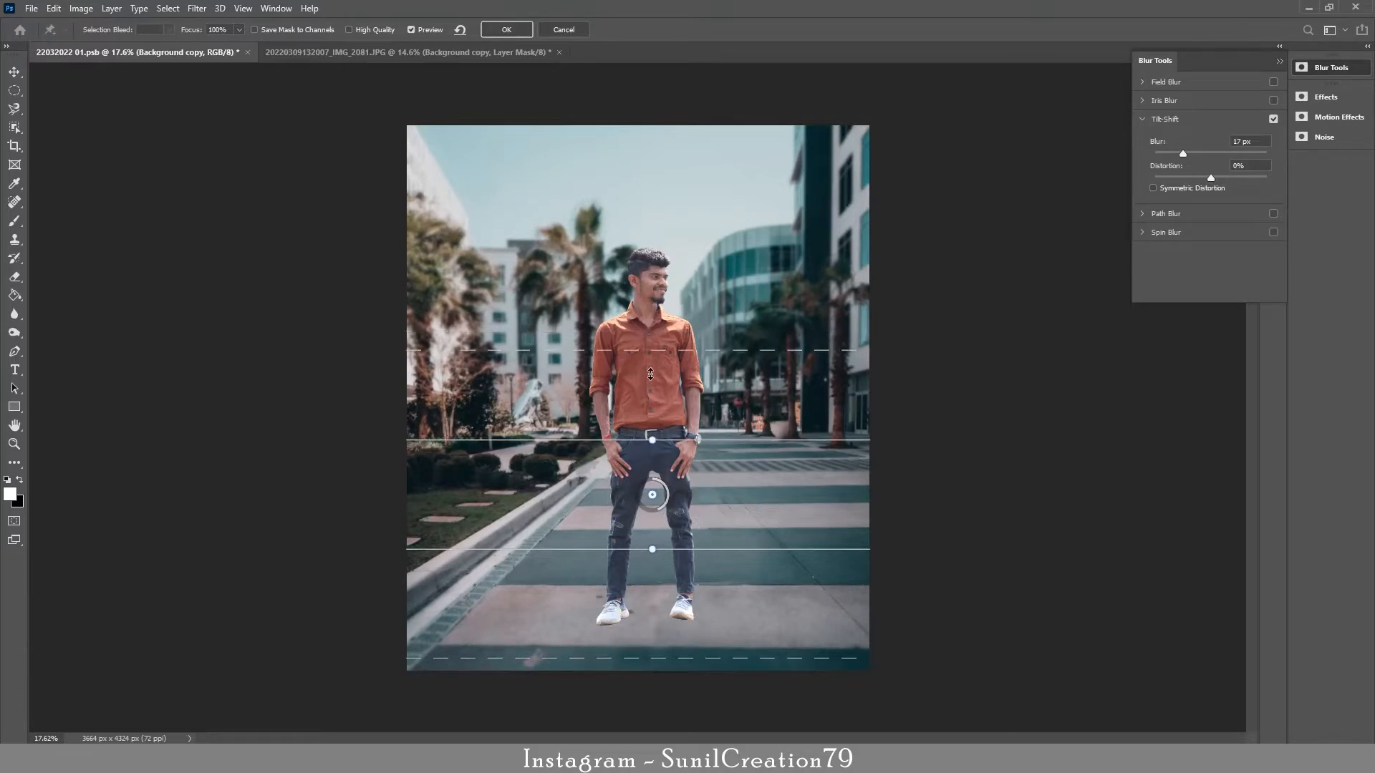
pyautogui.moveTo(655, 332); pyautogui.dragTo(652, 381)
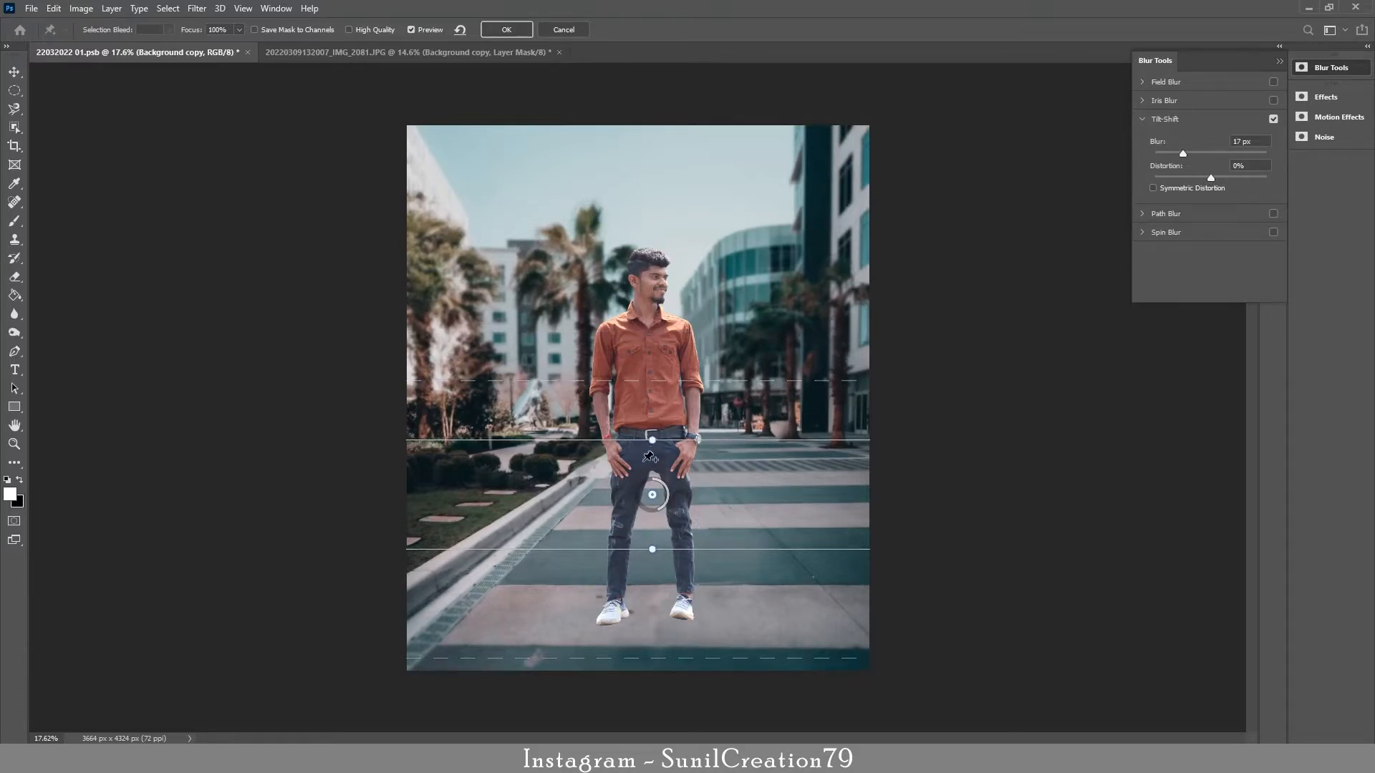
pyautogui.moveTo(651, 441); pyautogui.dragTo(652, 460)
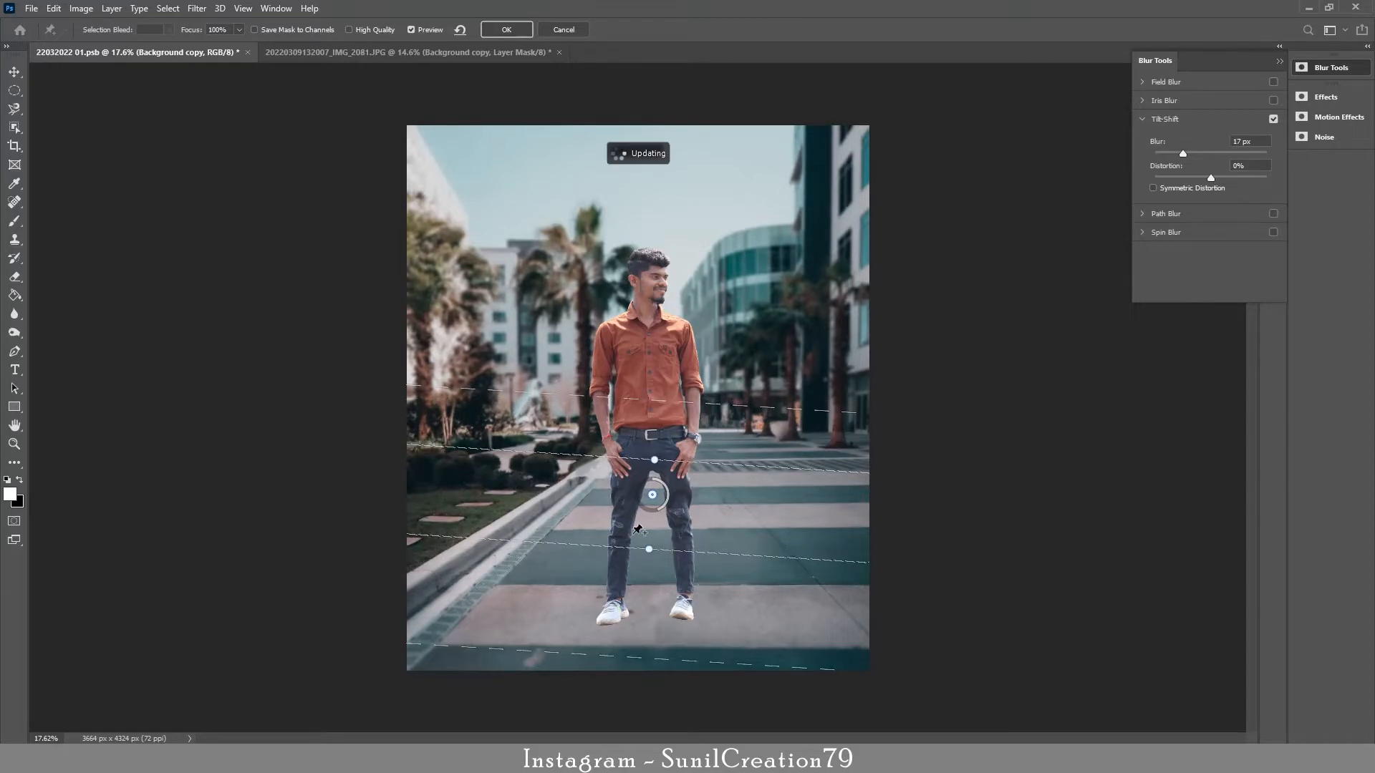
pyautogui.moveTo(618, 550); pyautogui.dragTo(618, 590)
pyautogui.moveTo(651, 495); pyautogui.dragTo(654, 568)
pyautogui.moveTo(669, 663); pyautogui.dragTo(671, 615)
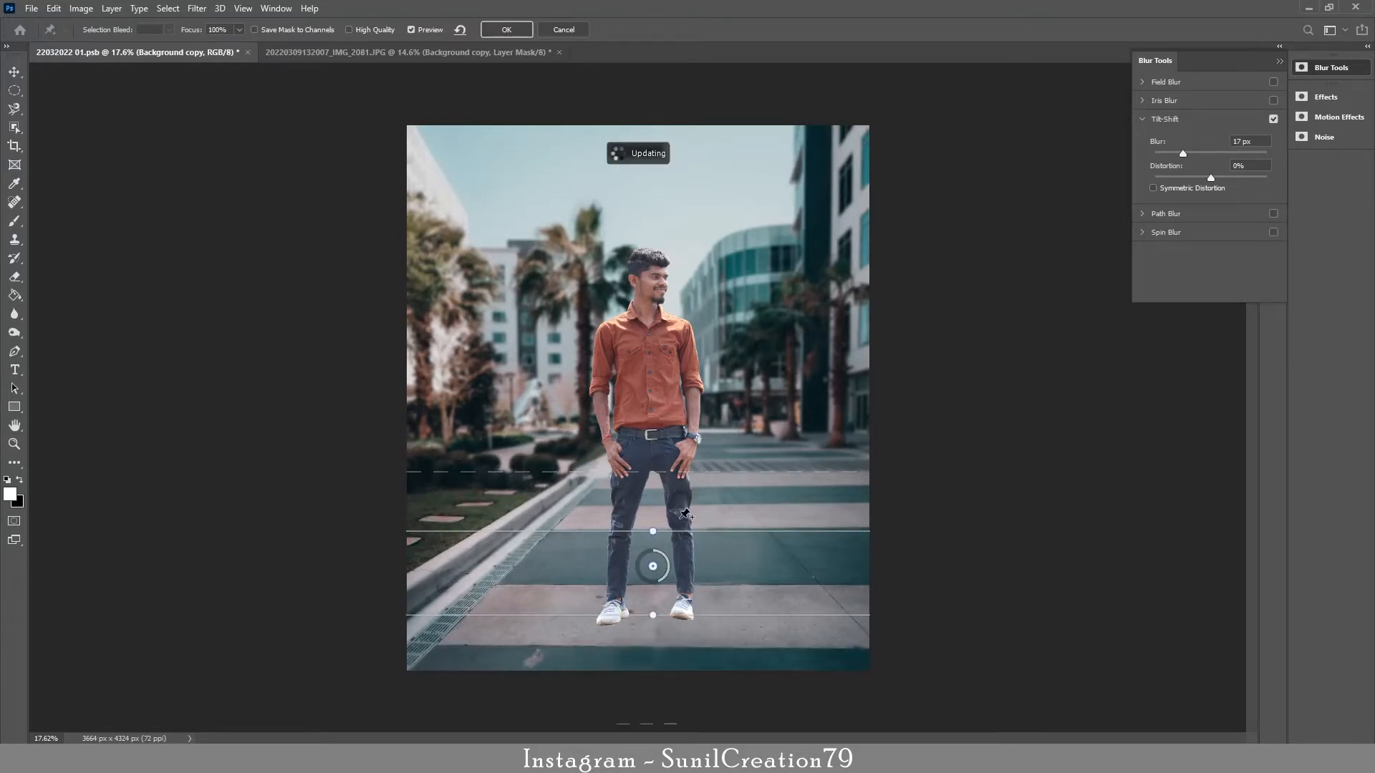
pyautogui.moveTo(652, 566); pyautogui.dragTo(780, 510)
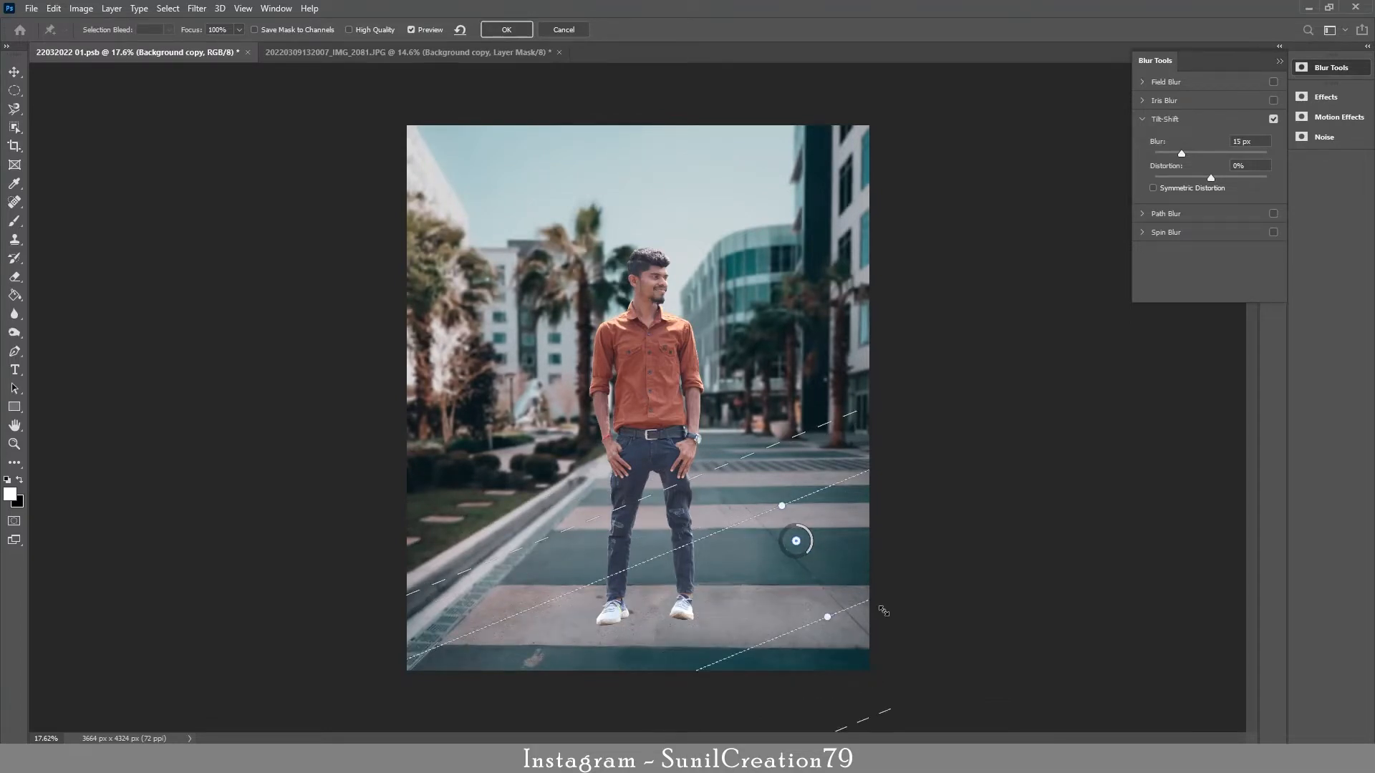
pyautogui.press('Return')
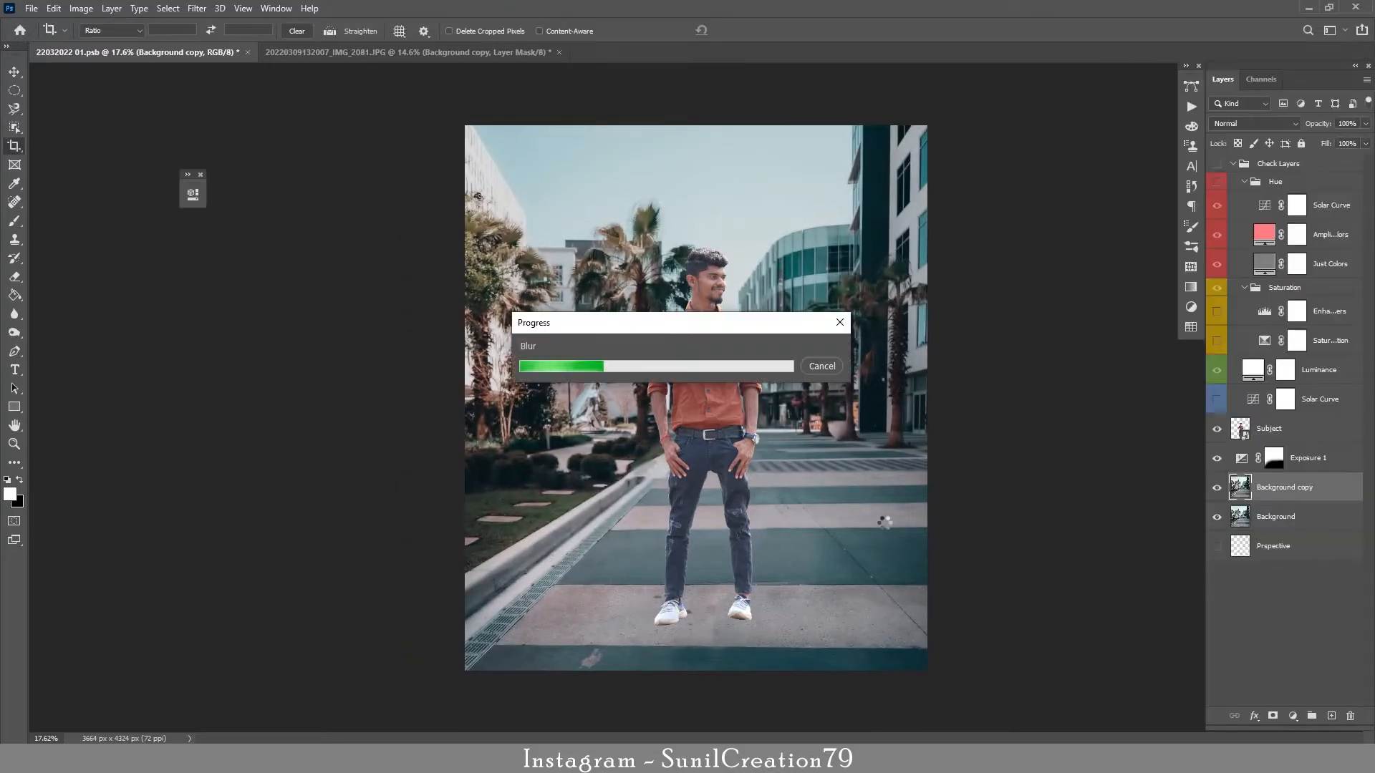
pyautogui.press('v')
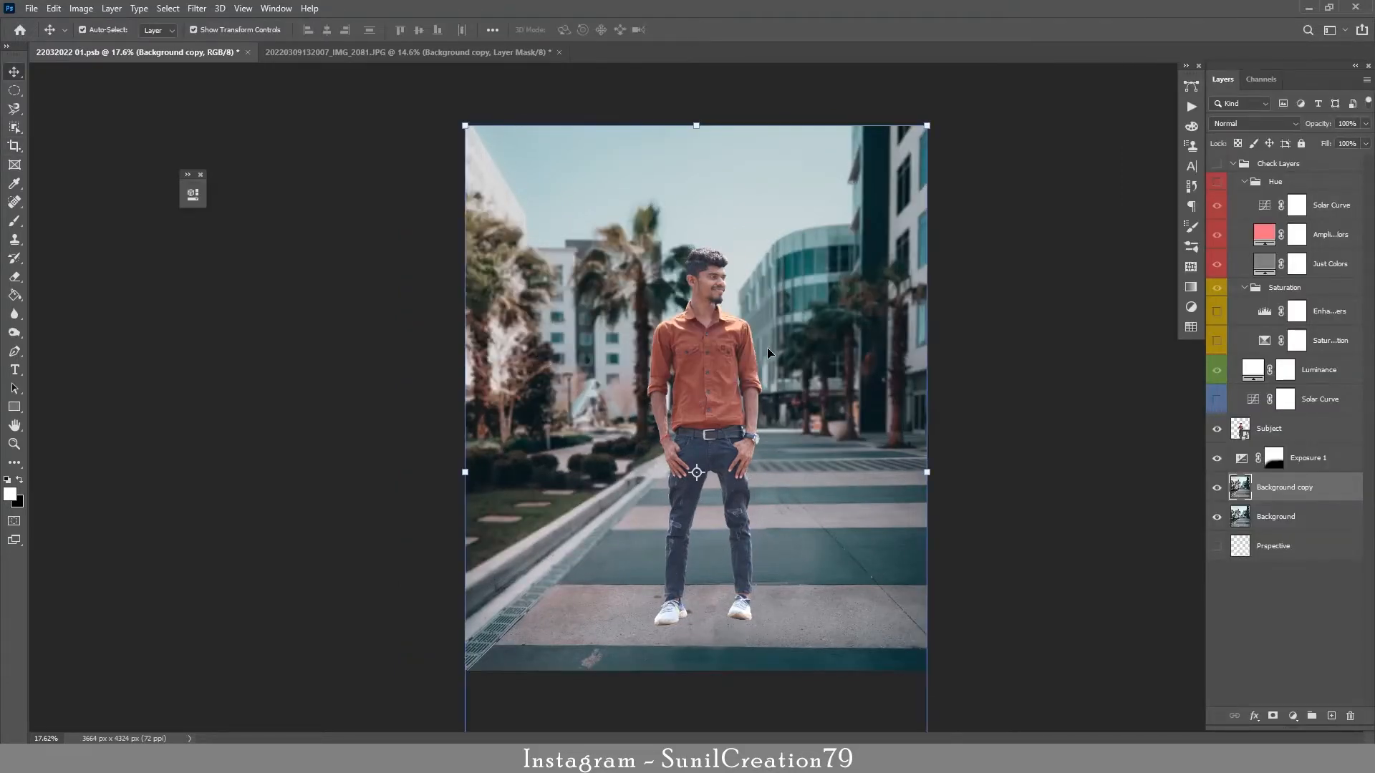
# Collapse the Check Layers group and group Exposure 1, Background copy and Background under the name Background.
pyautogui.click(1233, 164)
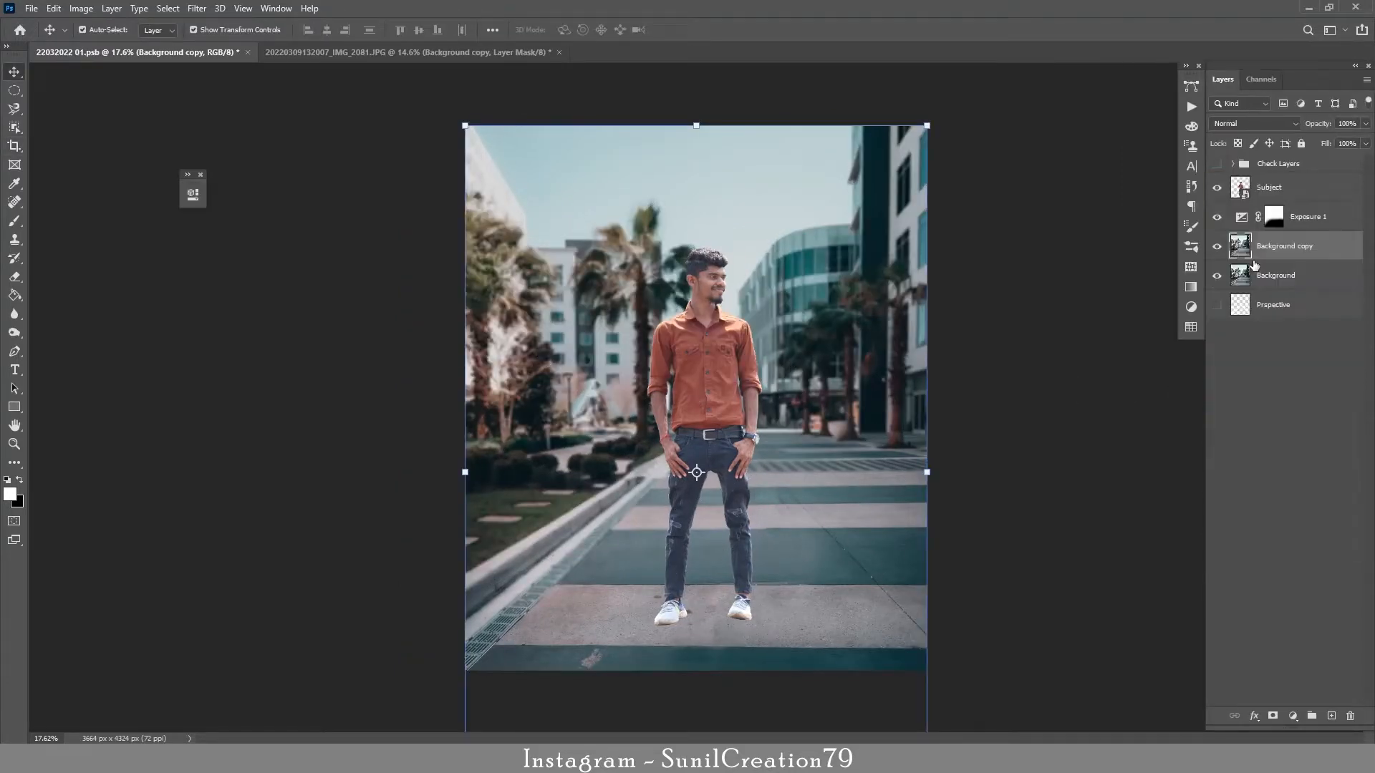
pyautogui.click(1274, 193)
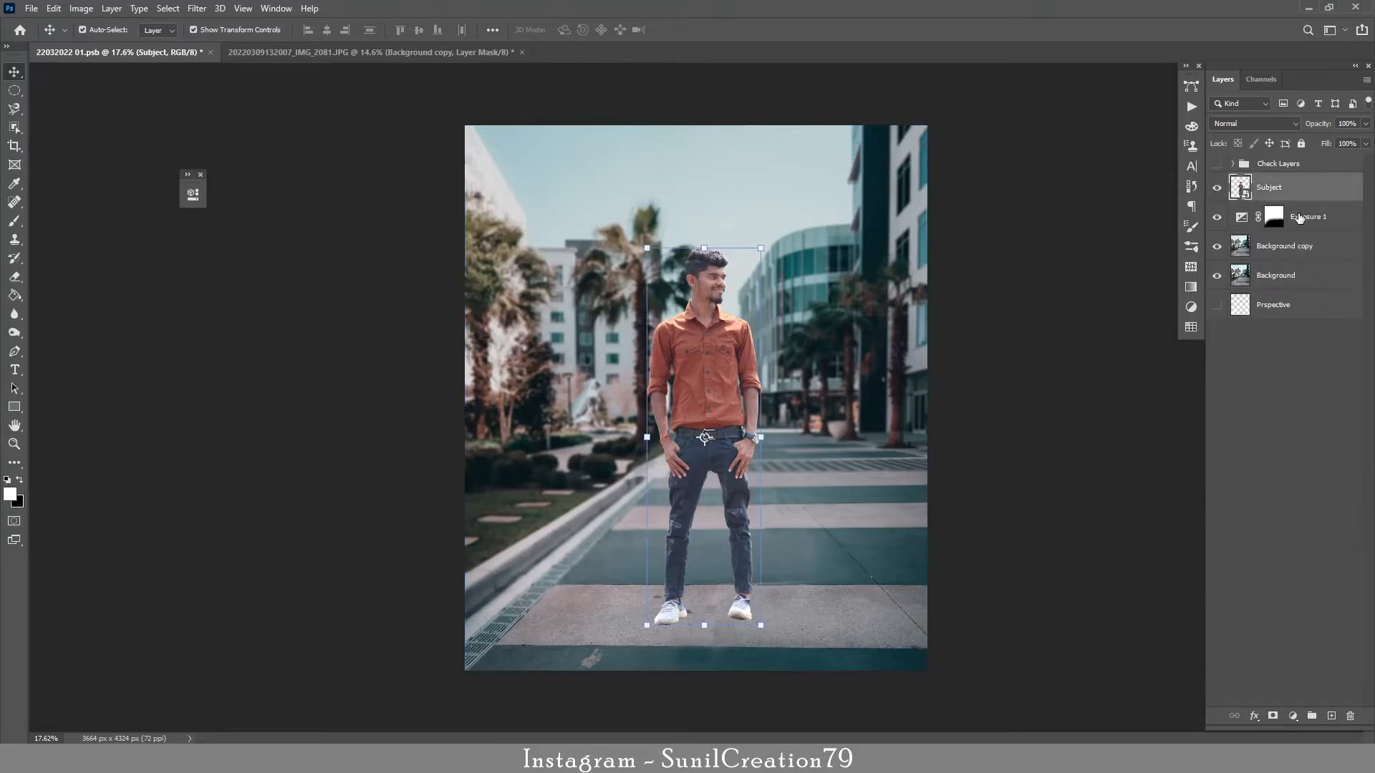
pyautogui.click(1299, 217)
pyautogui.keyDown('shift'); pyautogui.click(1286, 276); pyautogui.keyUp('shift')
pyautogui.hotkey('ctrl', 'g')
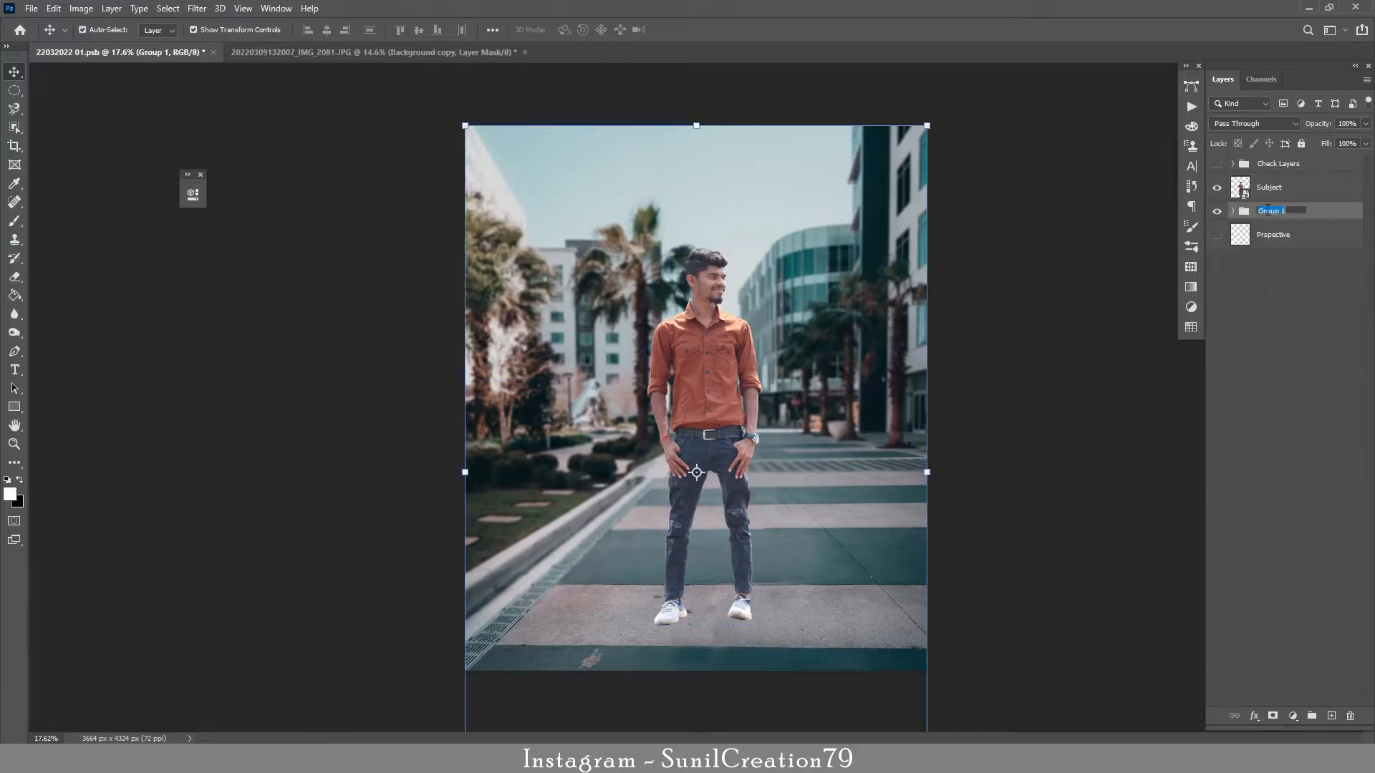
pyautogui.press('Return')
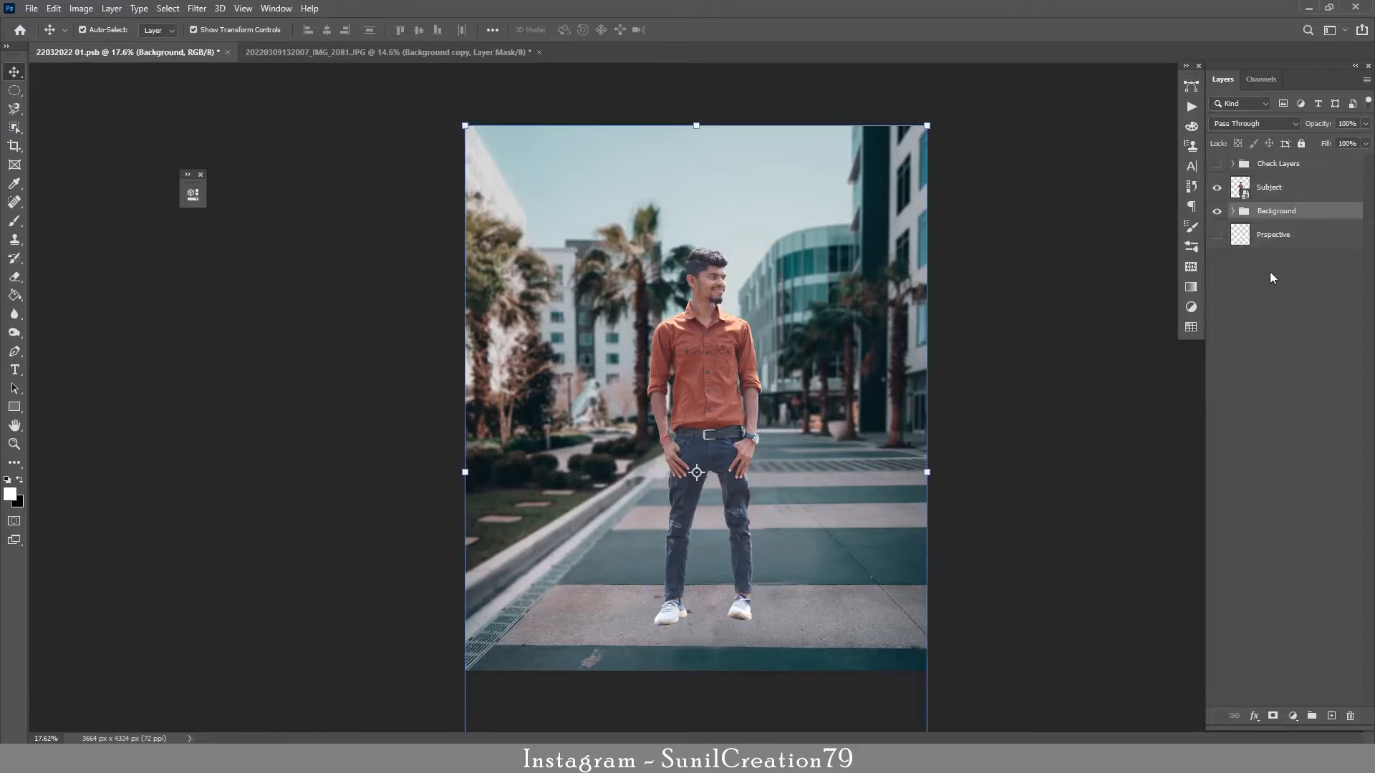
# Add an empty layer named Shadows between the Subject layer and the Background group.
pyautogui.click(1331, 716)
pyautogui.doubleClick(1269, 216)
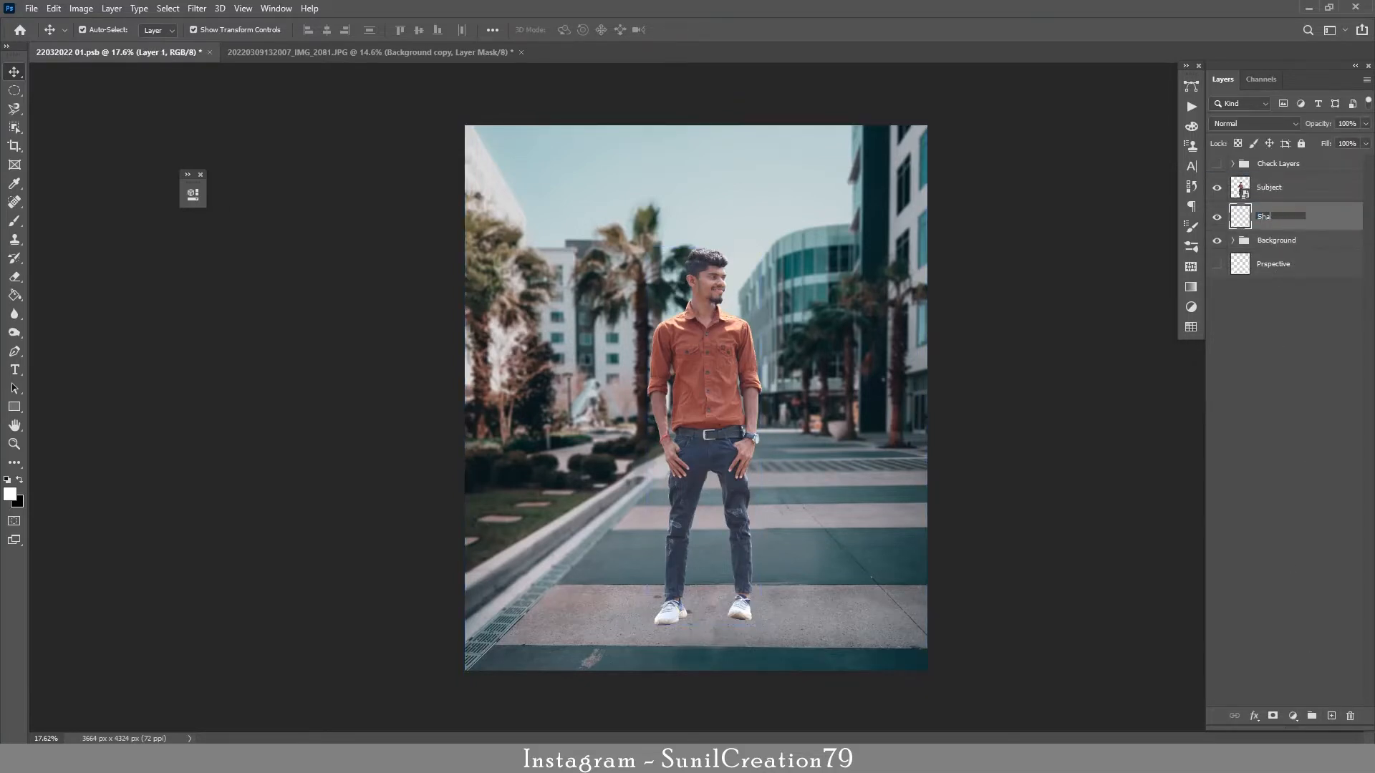
pyautogui.press('Return')
# Set up a brush for painting near the shoes with 71% hardness and a flattened, nearly horizontal elliptical tip at -1°.
pyautogui.hotkey('ctrl', 'space')
pyautogui.moveTo(756, 636); pyautogui.dragTo(833, 407)
pyautogui.press('space')
pyautogui.press('b')
pyautogui.click(103, 29)
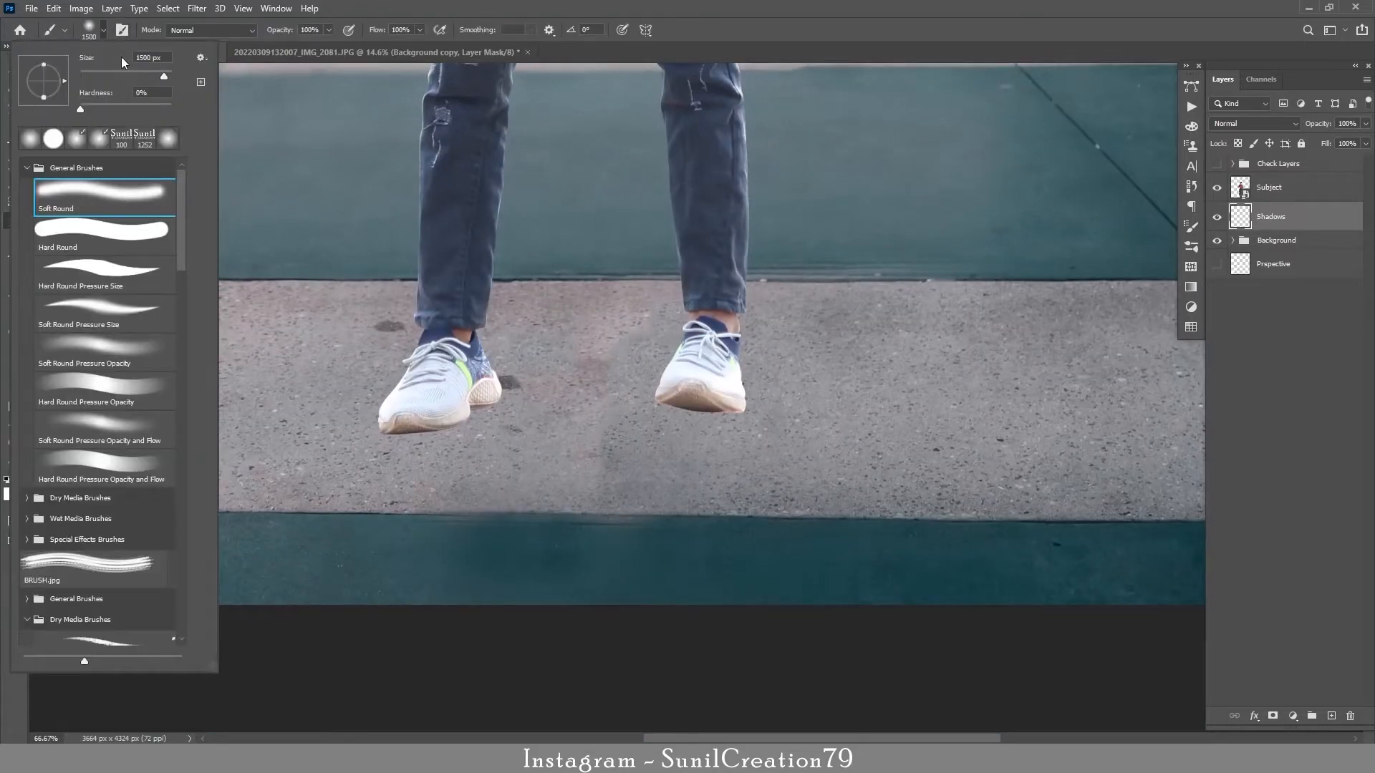
pyautogui.click(144, 105)
pyautogui.click(122, 29)
pyautogui.click(1141, 256)
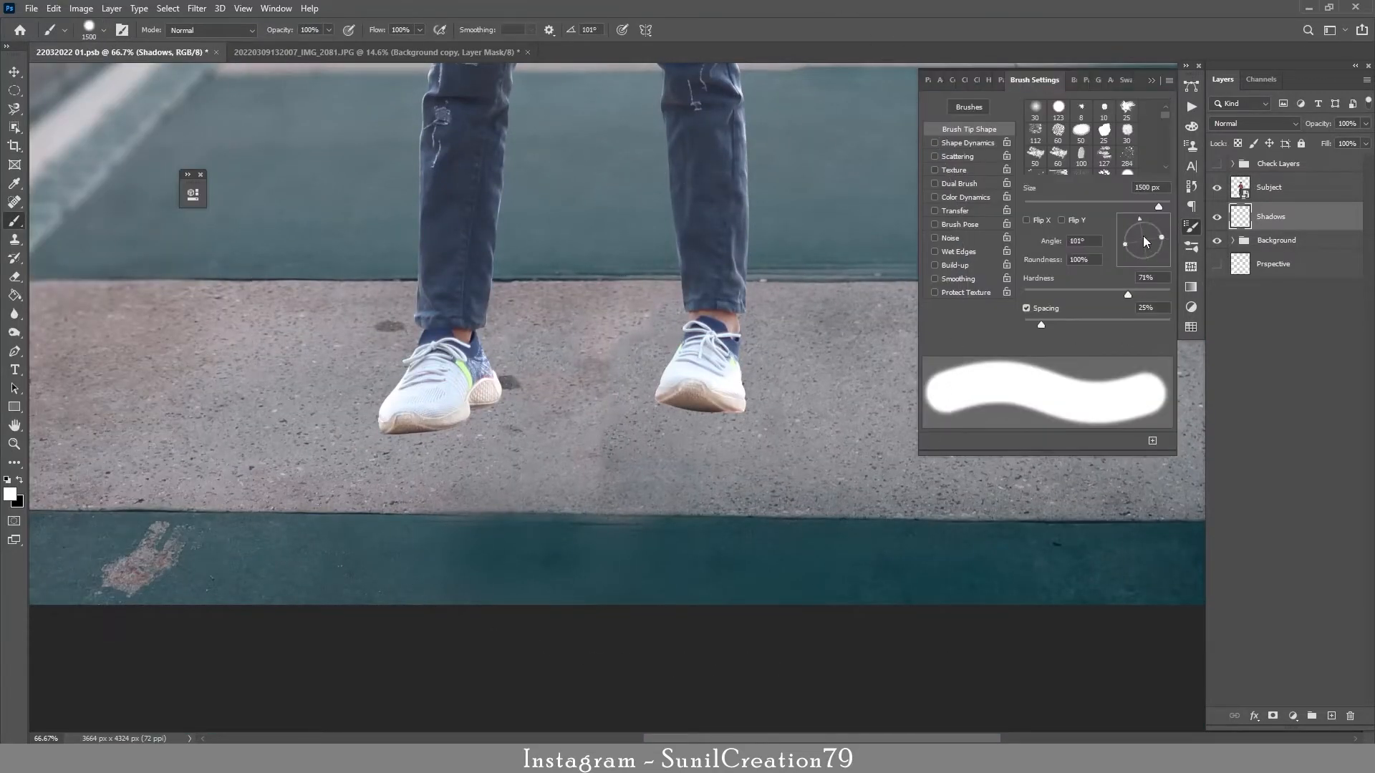
pyautogui.moveTo(1153, 241); pyautogui.dragTo(1167, 242)
pyautogui.click(1151, 80)
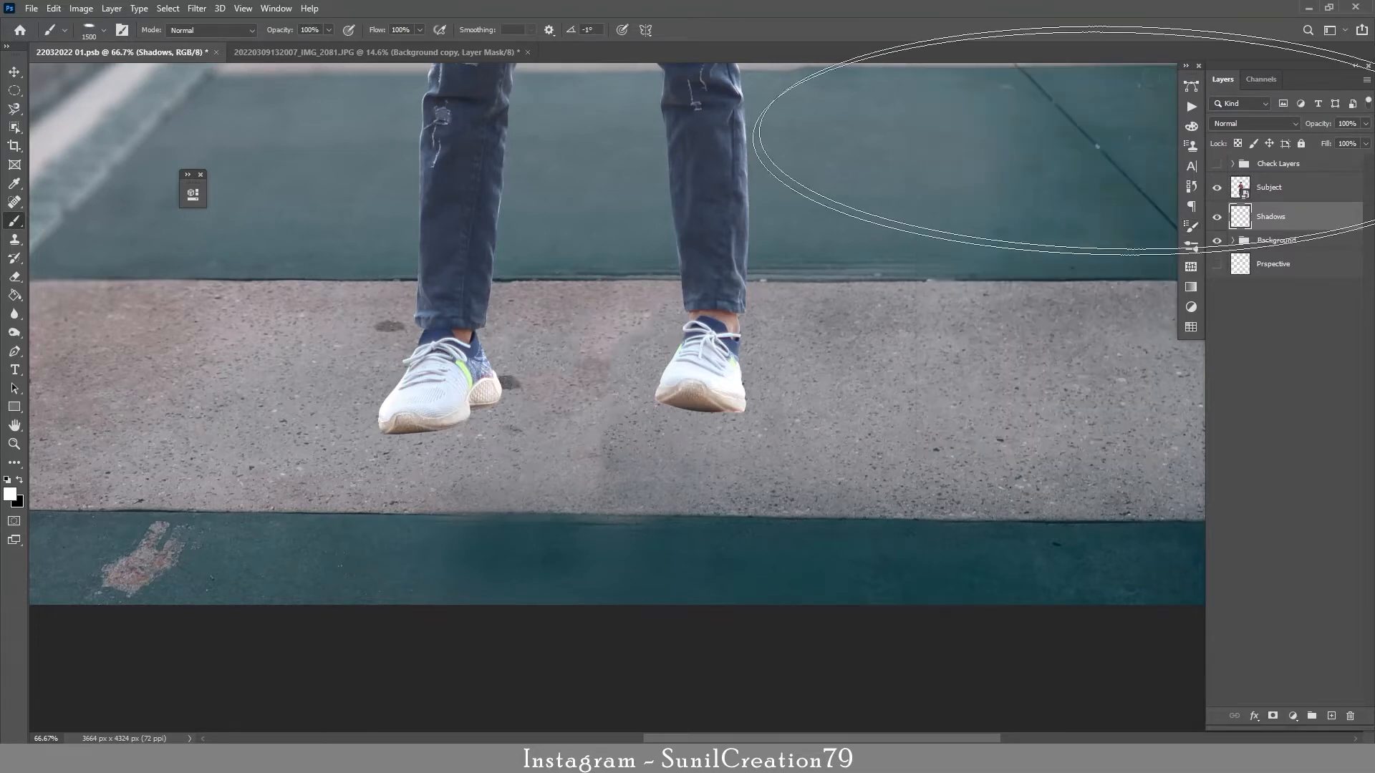
# Reduce the brush size to 100 px.
pyautogui.press('[')
pyautogui.press('[')
pyautogui.press('[')
pyautogui.press('[')
pyautogui.press('[')
pyautogui.press('[')
pyautogui.press('[')
pyautogui.press('[')
pyautogui.press('[')
pyautogui.press('[')
pyautogui.press('[')
pyautogui.press('[')
pyautogui.press('[')
pyautogui.press('[')
pyautogui.press('[')
pyautogui.press('[')
pyautogui.press('[')
pyautogui.press('[')
pyautogui.press('[')
pyautogui.press(']')
pyautogui.press(']')
pyautogui.press(']')
pyautogui.press(']')
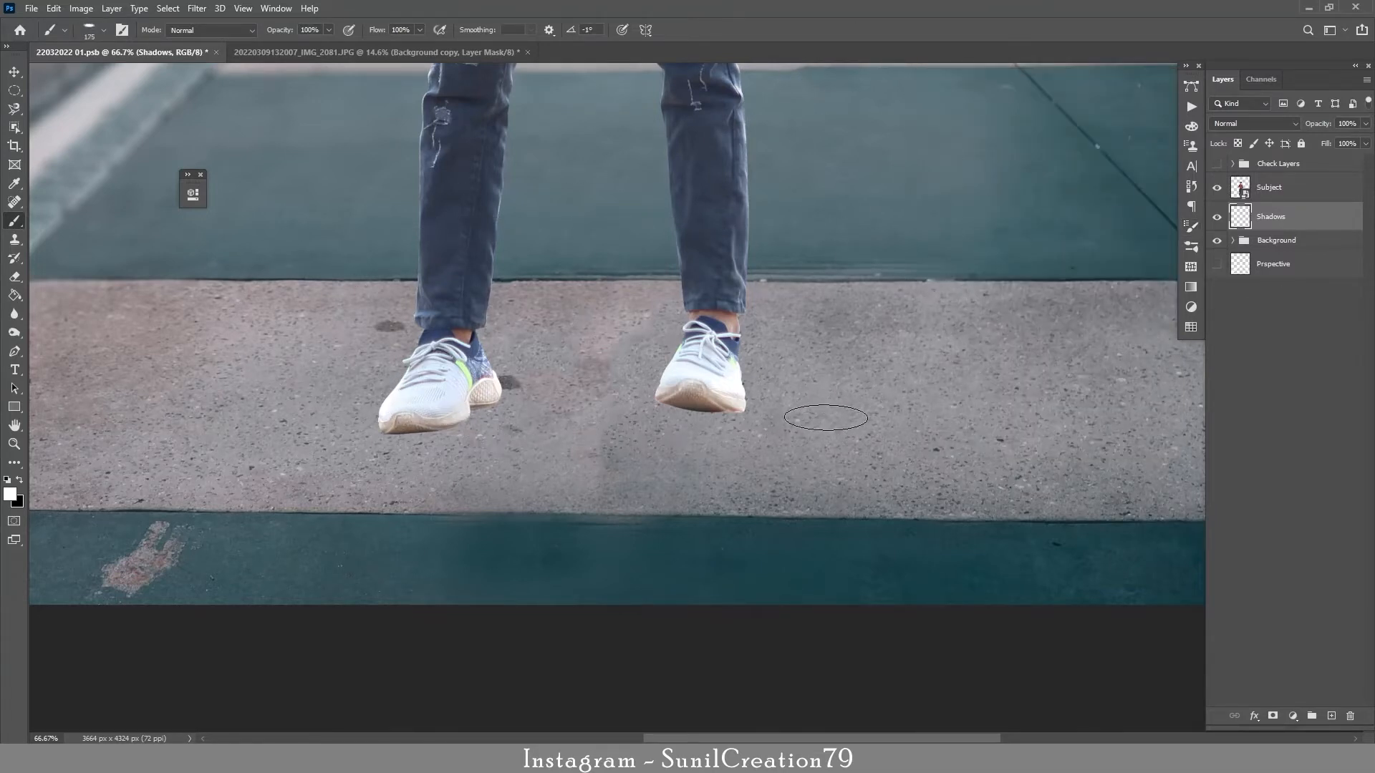
pyautogui.press('[')
pyautogui.press('[')
pyautogui.press('[')
# Paint a black shadow dab on the Shadows layer beside the right-hand shoe, undoing the white test stroke.
pyautogui.moveTo(818, 414); pyautogui.dragTo(819, 423)
pyautogui.hotkey('ctrl', 'z')
pyautogui.press('x')
pyautogui.moveTo(818, 376)
pyautogui.mouseDown()
pyautogui.moveTo(823, 414)
pyautogui.moveTo(705, 407)
pyautogui.moveTo(754, 420)
pyautogui.mouseUp()
# Distort and warp the black dab so it follows the sole of the right-hand shoe as a contact shadow.
pyautogui.hotkey('ctrl', 't')
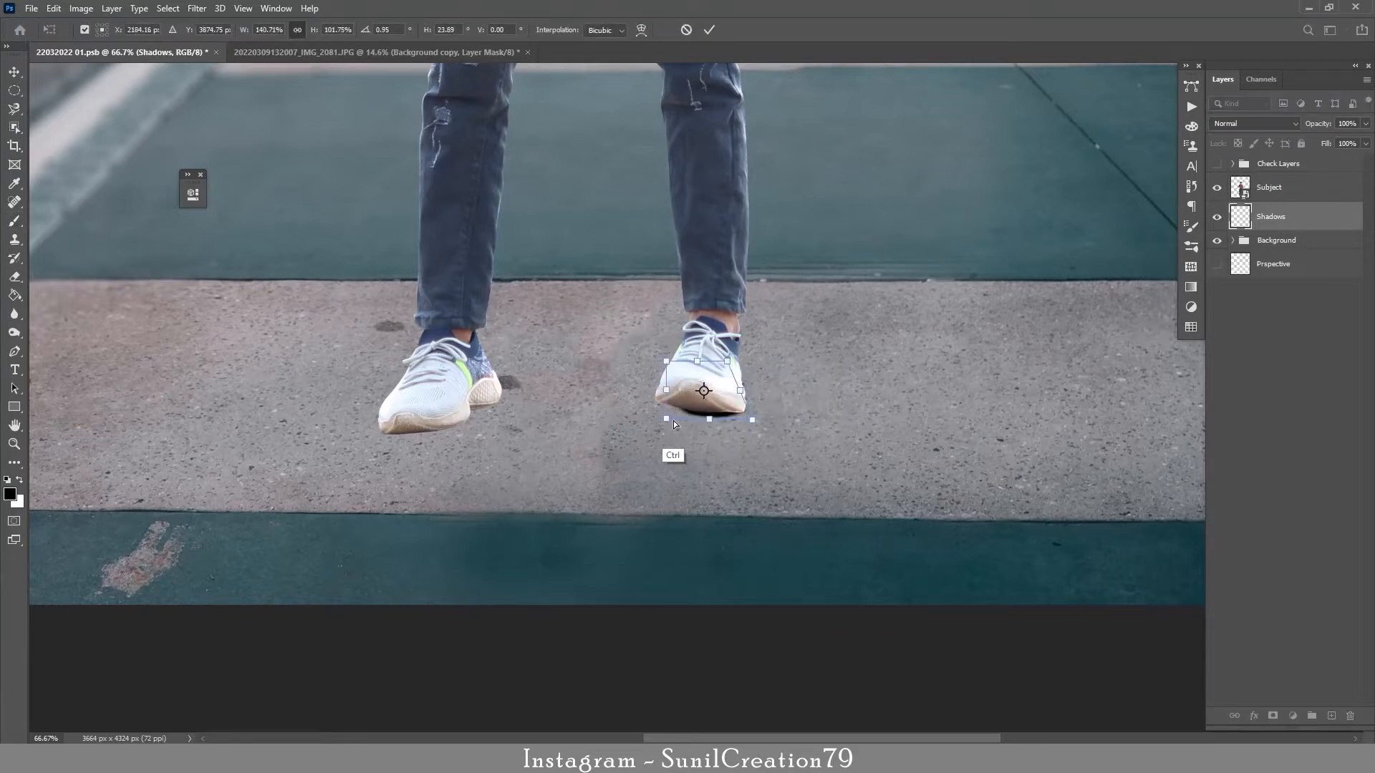
pyautogui.keyDown('ctrl'); pyautogui.moveTo(667, 420); pyautogui.dragTo(717, 402); pyautogui.keyUp('ctrl')
pyautogui.rightClick(694, 427)
pyautogui.keyDown('ctrl'); pyautogui.moveTo(656, 351); pyautogui.dragTo(732, 353); pyautogui.keyUp('ctrl')
pyautogui.rightClick(682, 363)
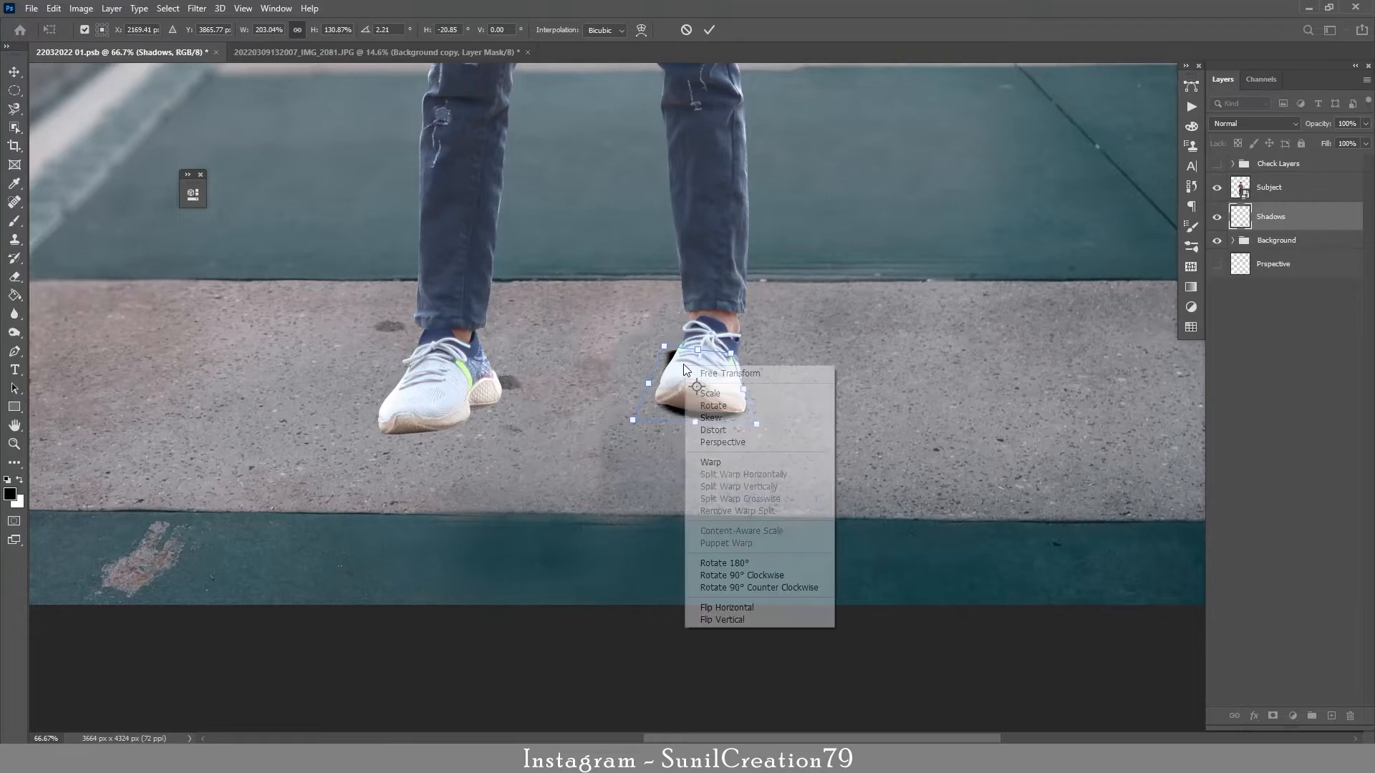
pyautogui.click(727, 466)
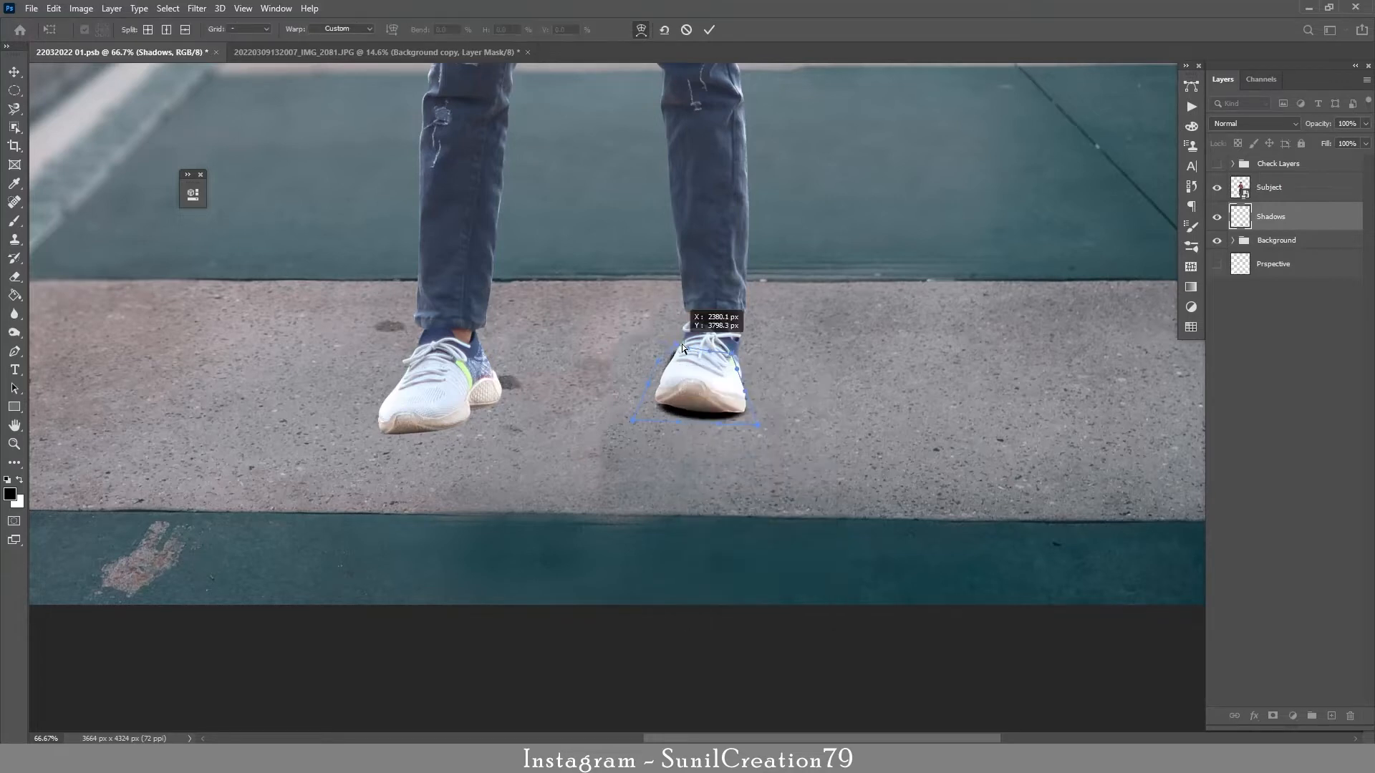
pyautogui.moveTo(742, 379); pyautogui.dragTo(749, 367)
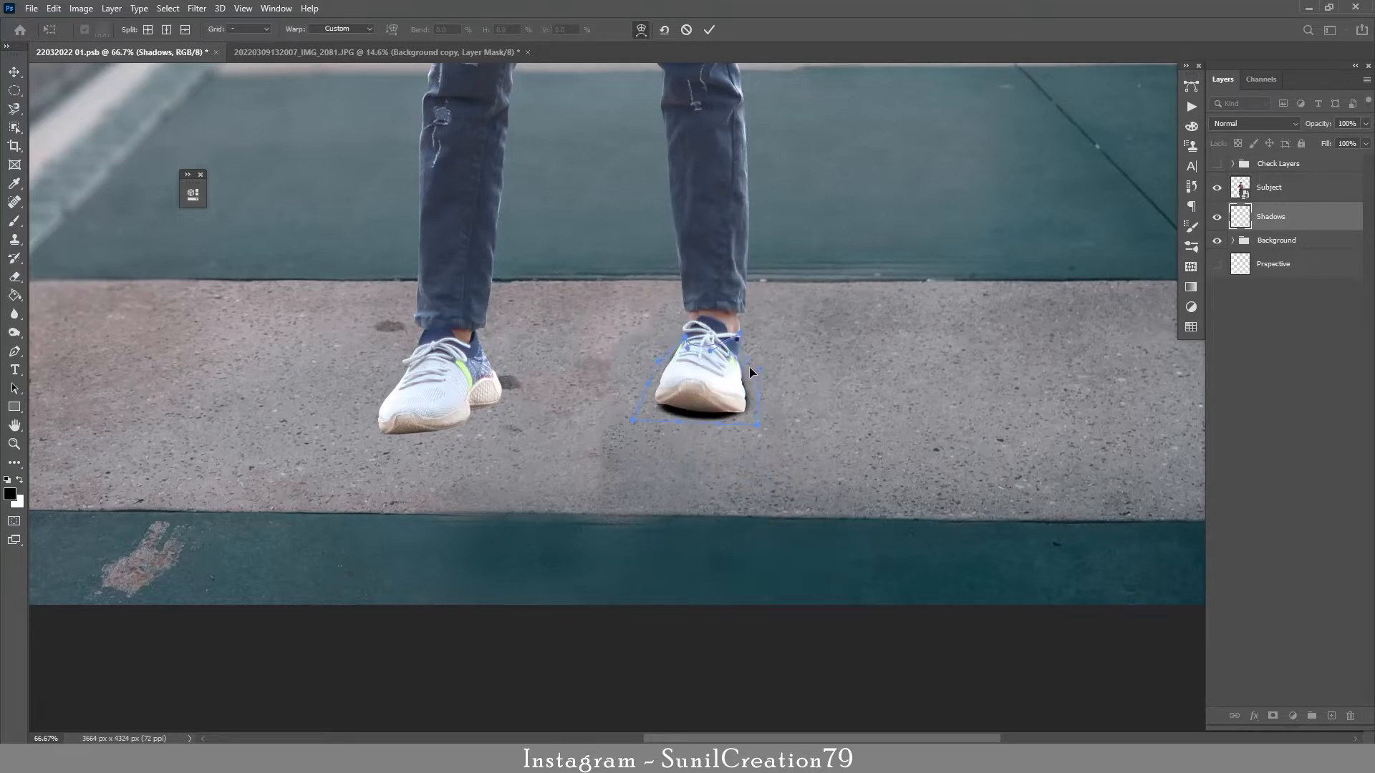
pyautogui.moveTo(671, 386); pyautogui.dragTo(665, 384)
pyautogui.press('Return')
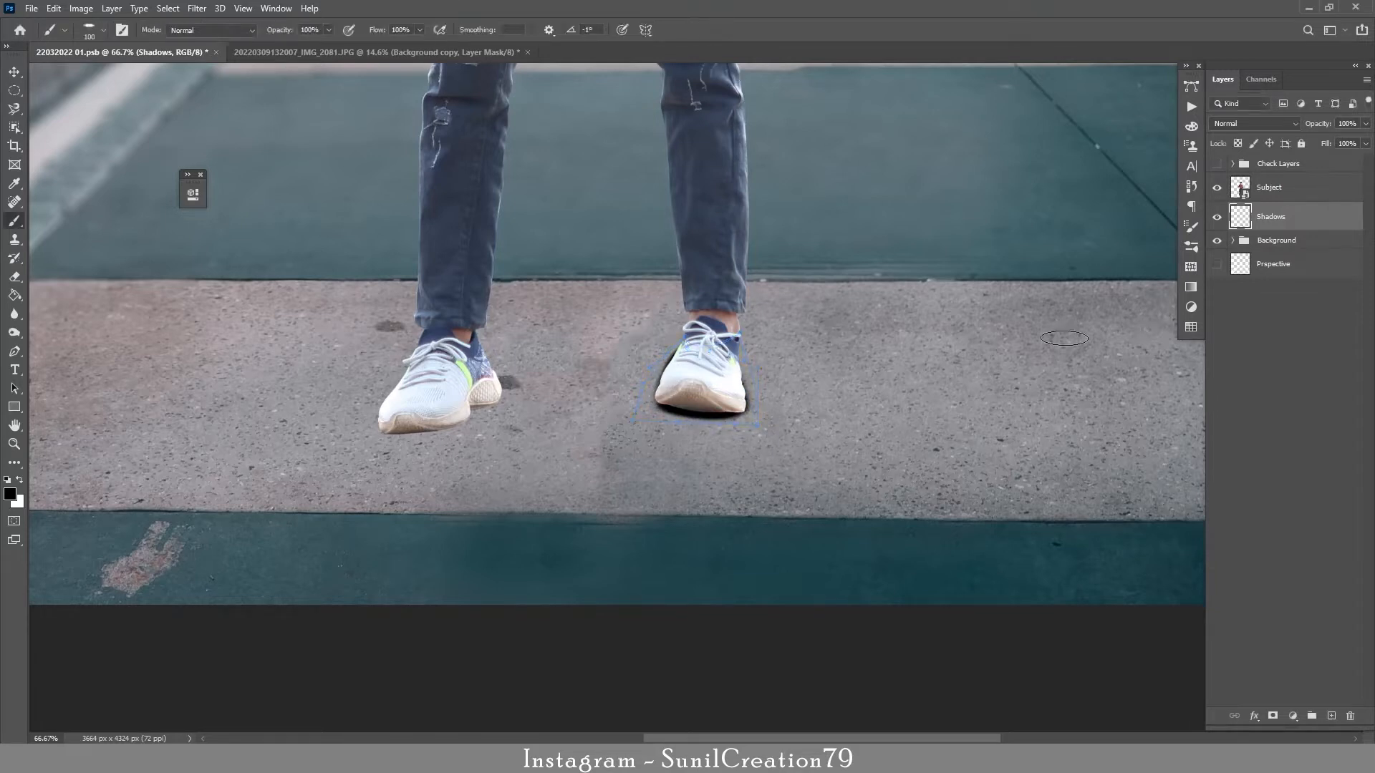
# Compare the image with and without the Shadows layer, and set the layer to Multiply at 75% opacity.
pyautogui.click(1218, 217)
pyautogui.click(1217, 216)
pyautogui.click(1253, 123)
pyautogui.click(1229, 179)
pyautogui.moveTo(1318, 127); pyautogui.dragTo(1318, 128)
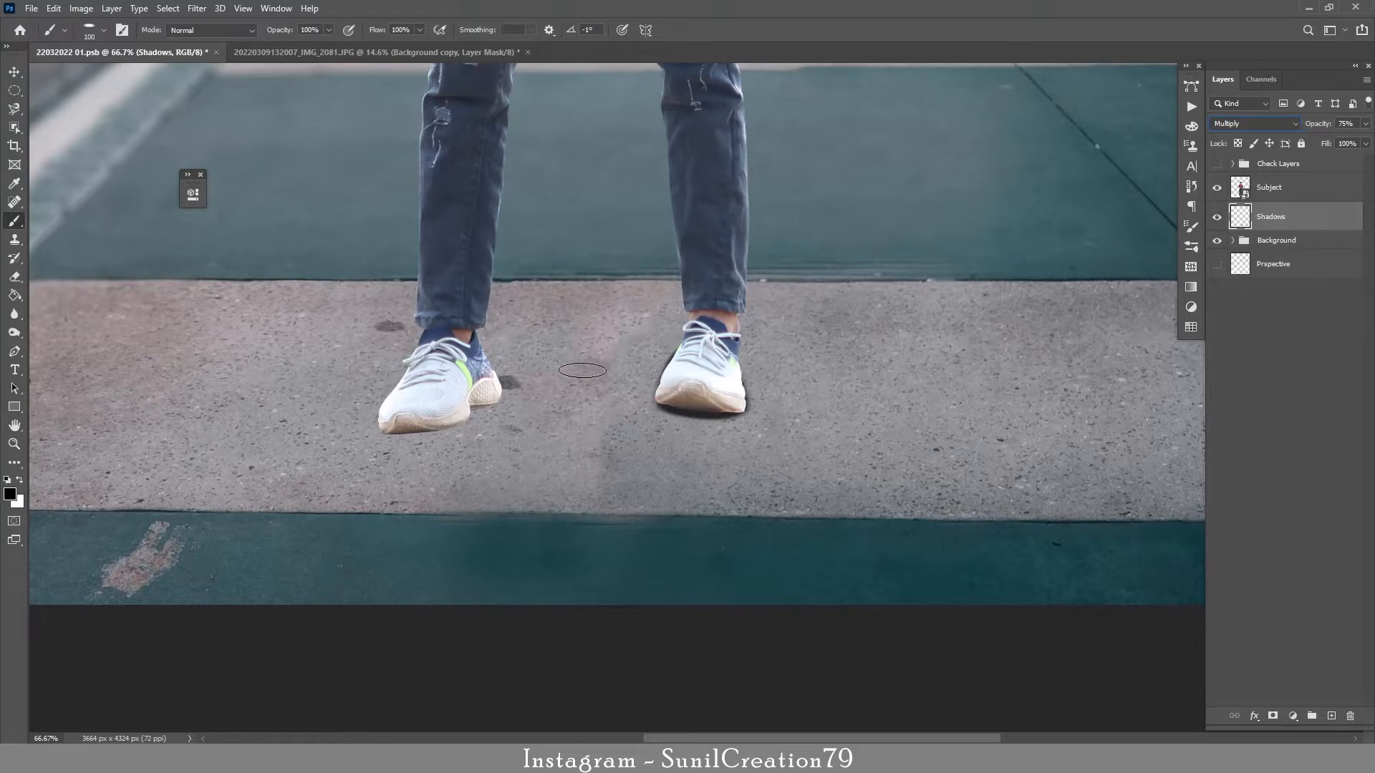
# Sample the road stripe's dark teal as the foreground colour and set the Shadows layer to 87% opacity and 95% fill.
pyautogui.click(16, 297)
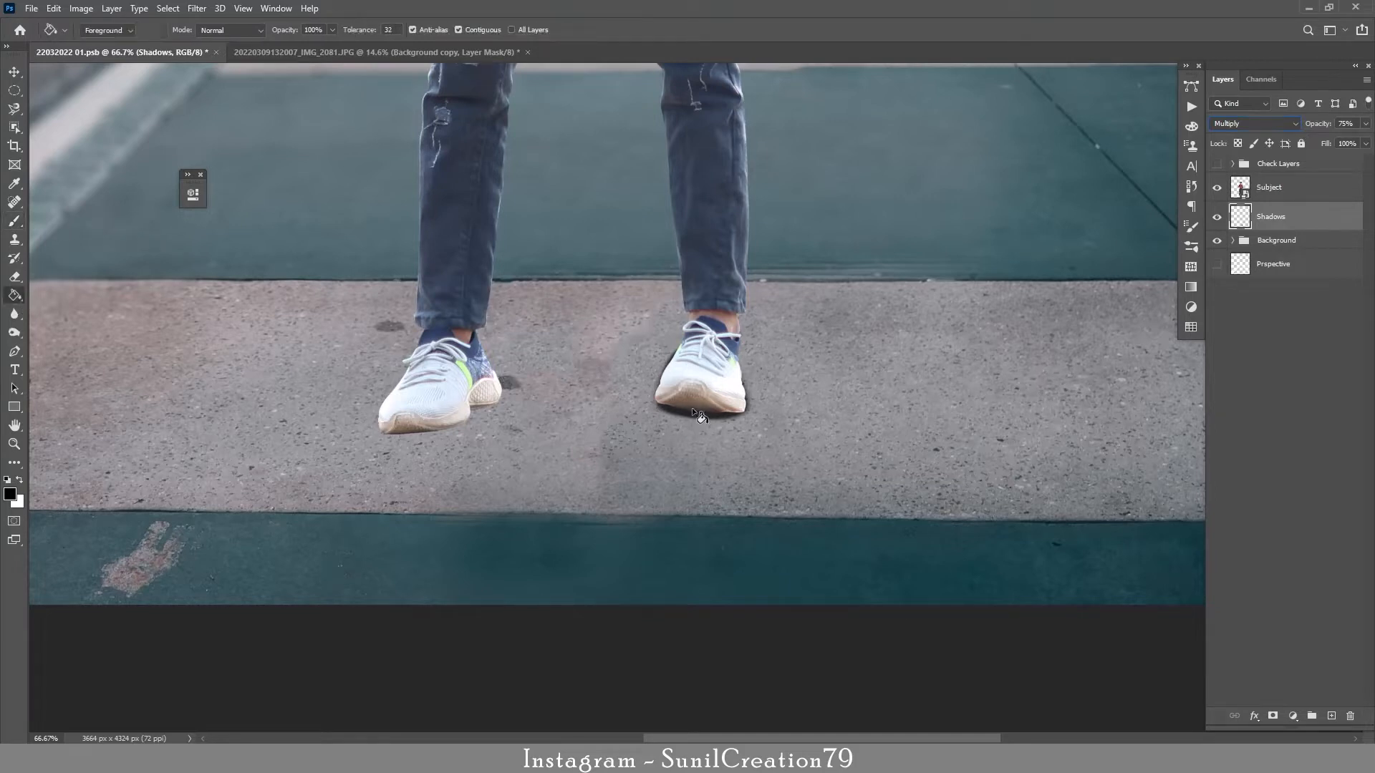
pyautogui.click(1332, 716)
pyautogui.keyDown('alt'); pyautogui.click(1259, 239); pyautogui.keyUp('alt')
pyautogui.press('alt')
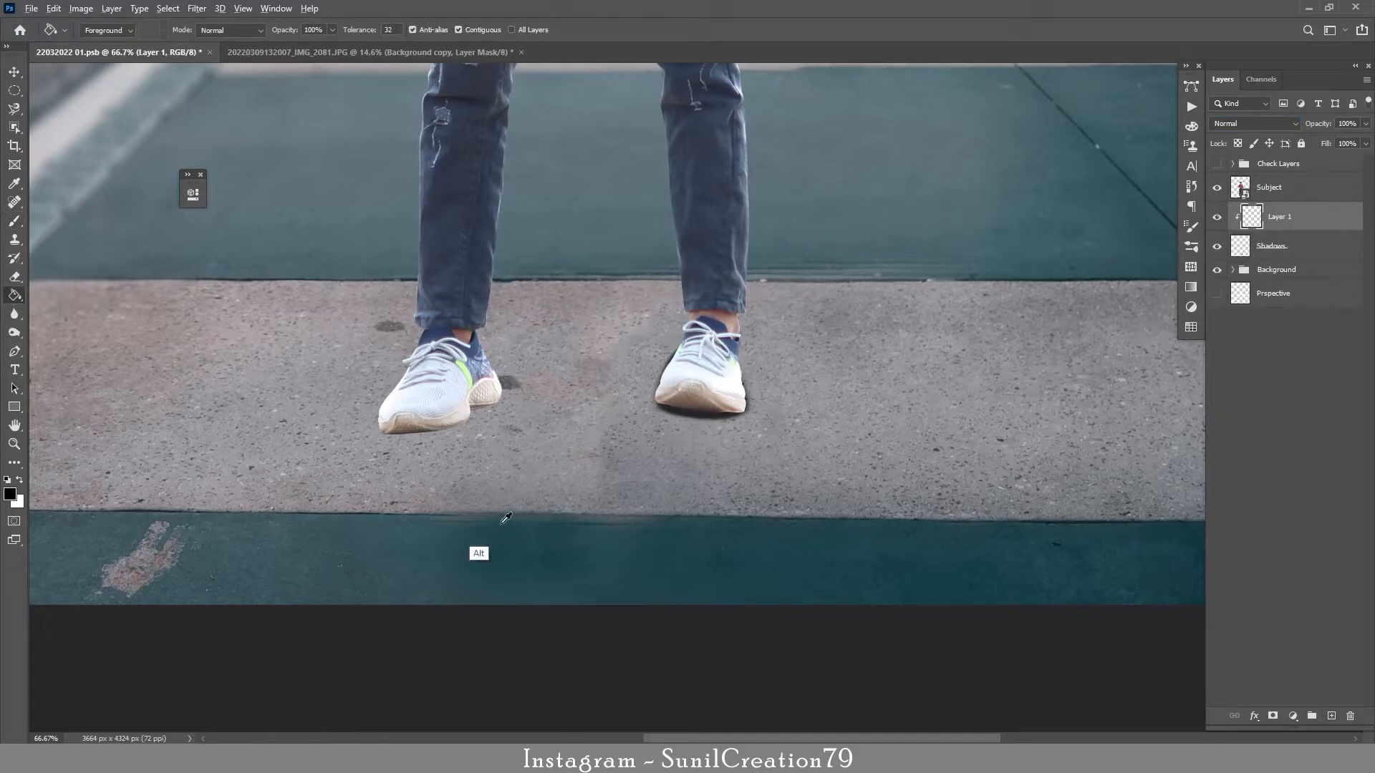
pyautogui.press('Delete')
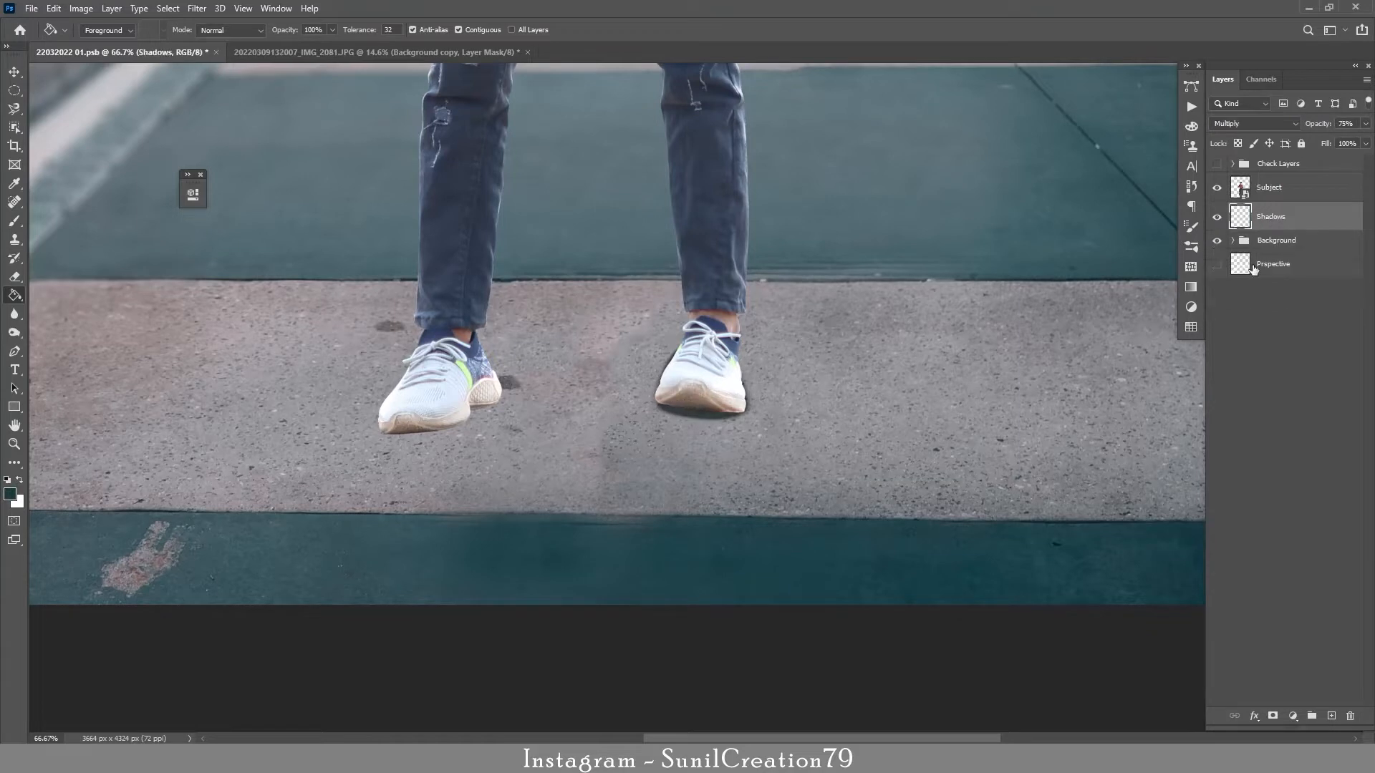
pyautogui.moveTo(1316, 126); pyautogui.dragTo(1325, 146)
pyautogui.press('v')
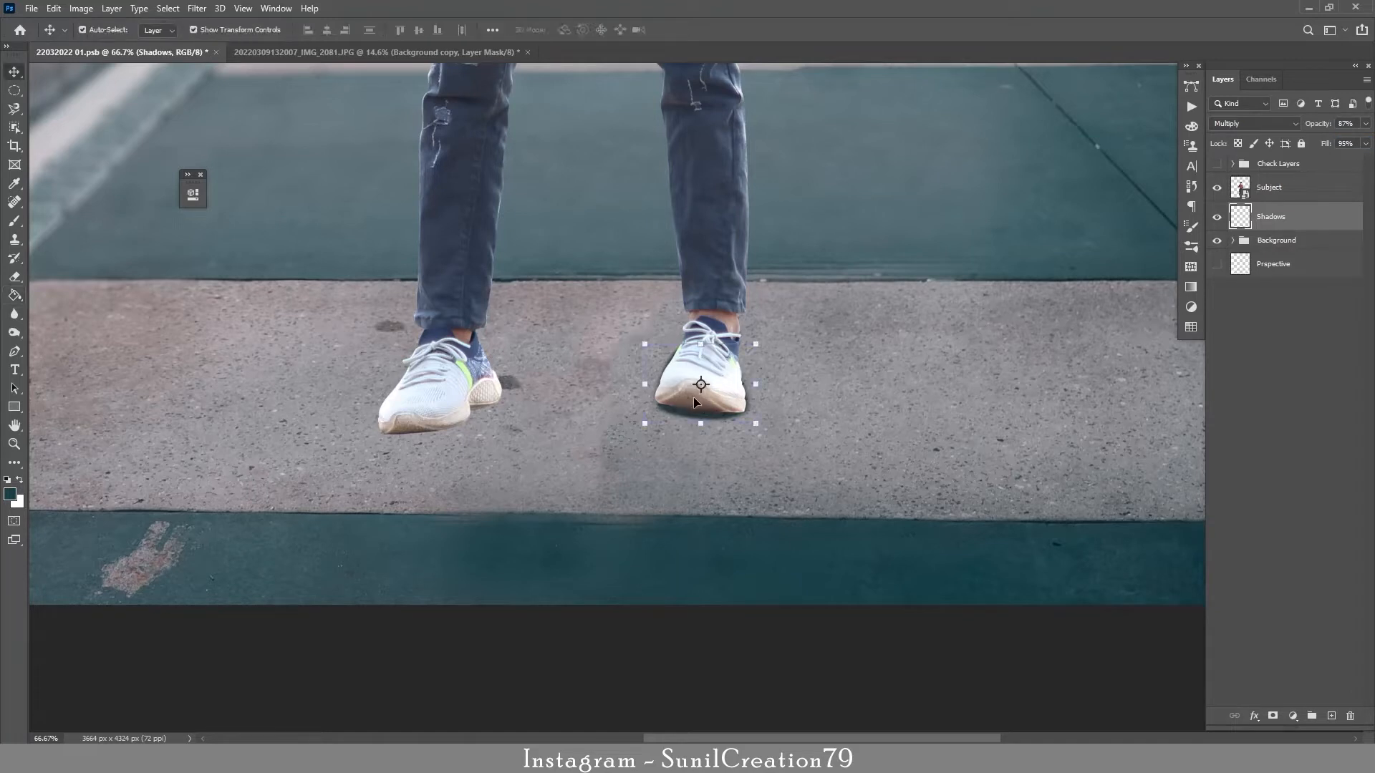
pyautogui.moveTo(694, 397); pyautogui.dragTo(548, 413)
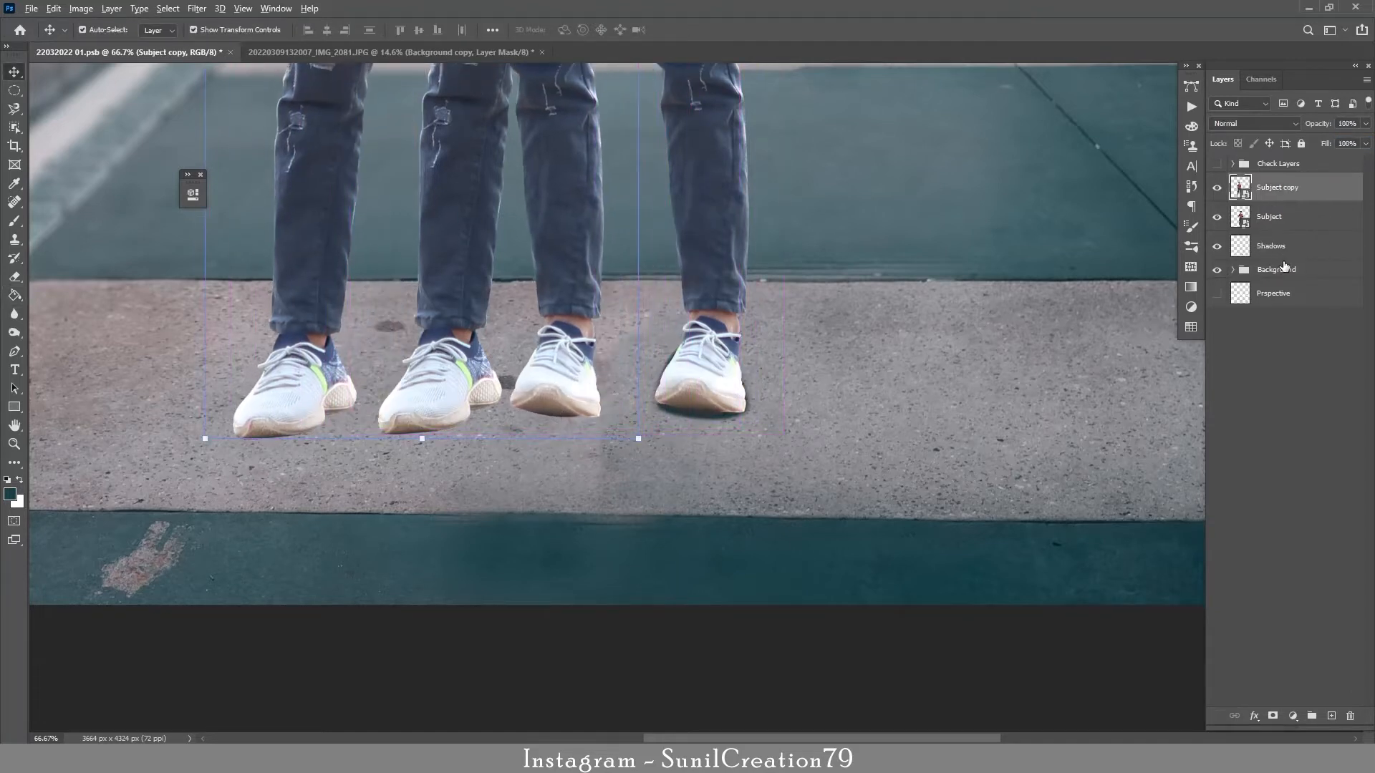
pyautogui.hotkey('ctrl', 'z')
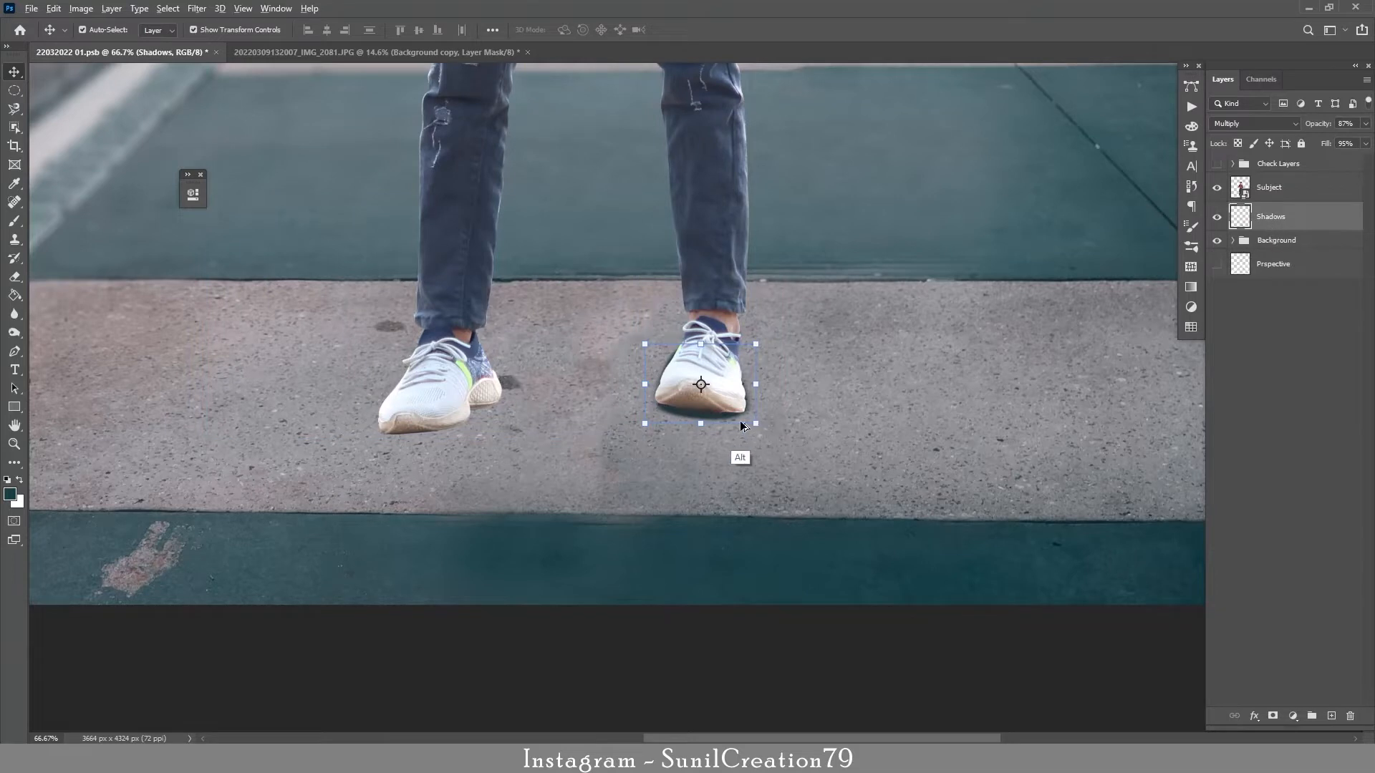
pyautogui.moveTo(748, 426); pyautogui.dragTo(701, 432)
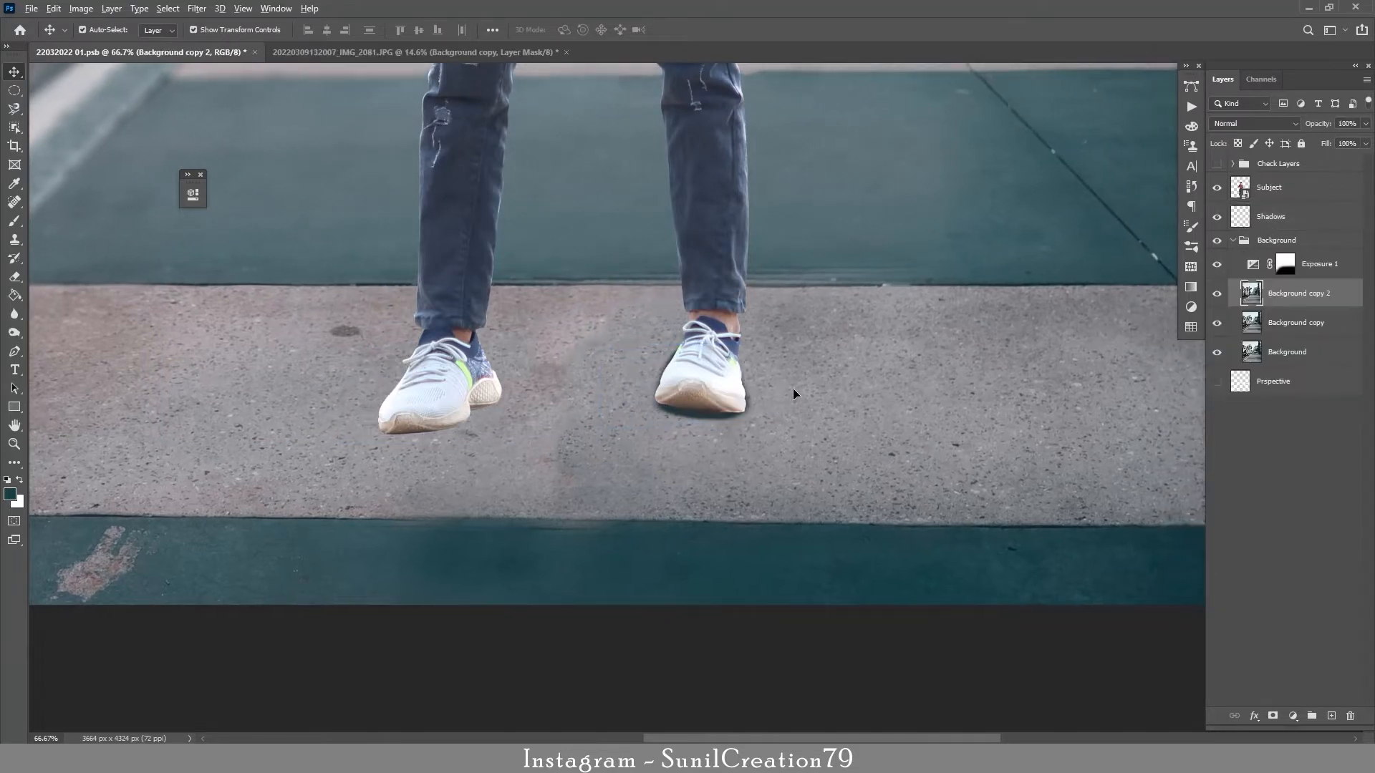
pyautogui.hotkey('ctrl', 'z')
# Duplicate the Shadows layer and move the copy under the left-hand shoe.
pyautogui.hotkey('ctrl', 'j')
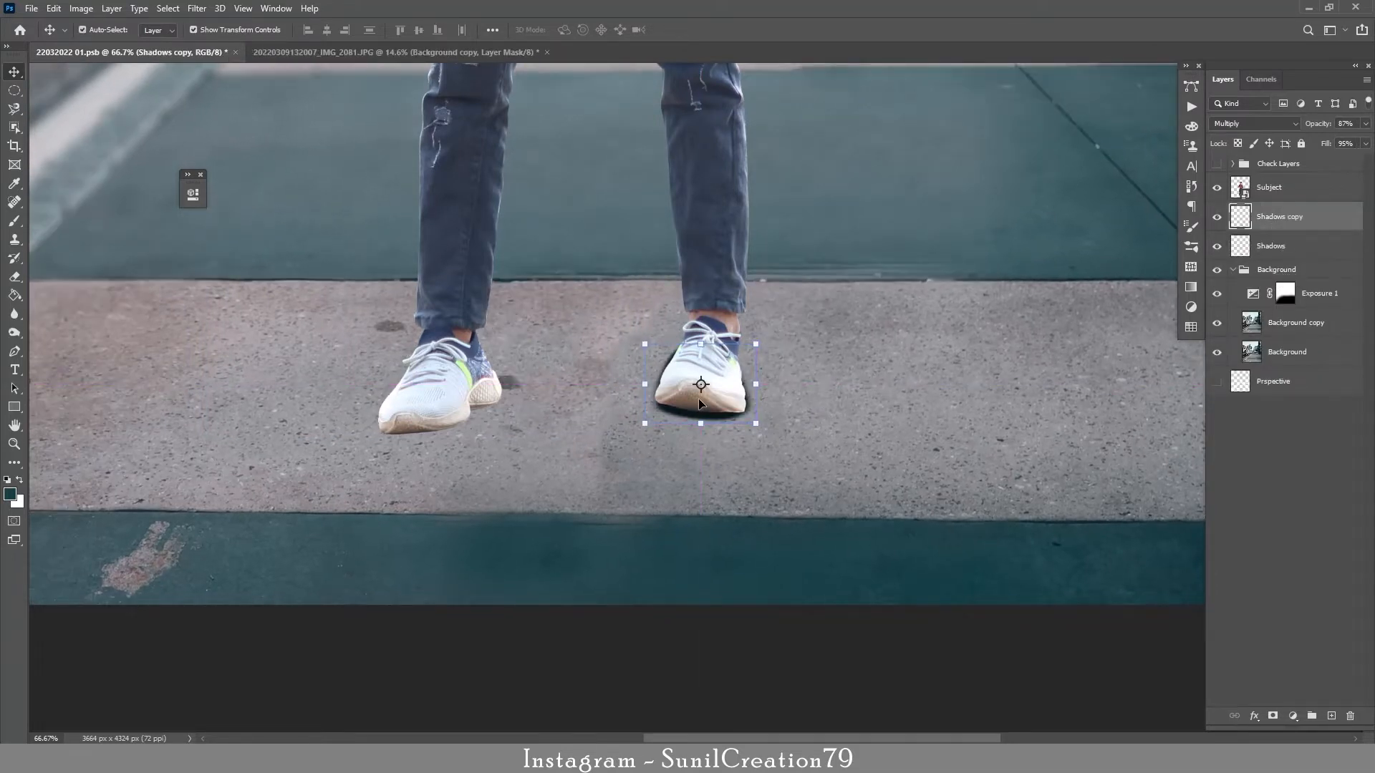
pyautogui.moveTo(714, 399); pyautogui.dragTo(431, 439)
pyautogui.hotkey('ctrl', 'z')
pyautogui.hotkey('ctrl', 't')
pyautogui.click(1280, 223)
# Warp the copied shadow so it hugs the sole and heel of the left-hand shoe.
pyautogui.hotkey('ctrl', 't')
pyautogui.rightClick(456, 416)
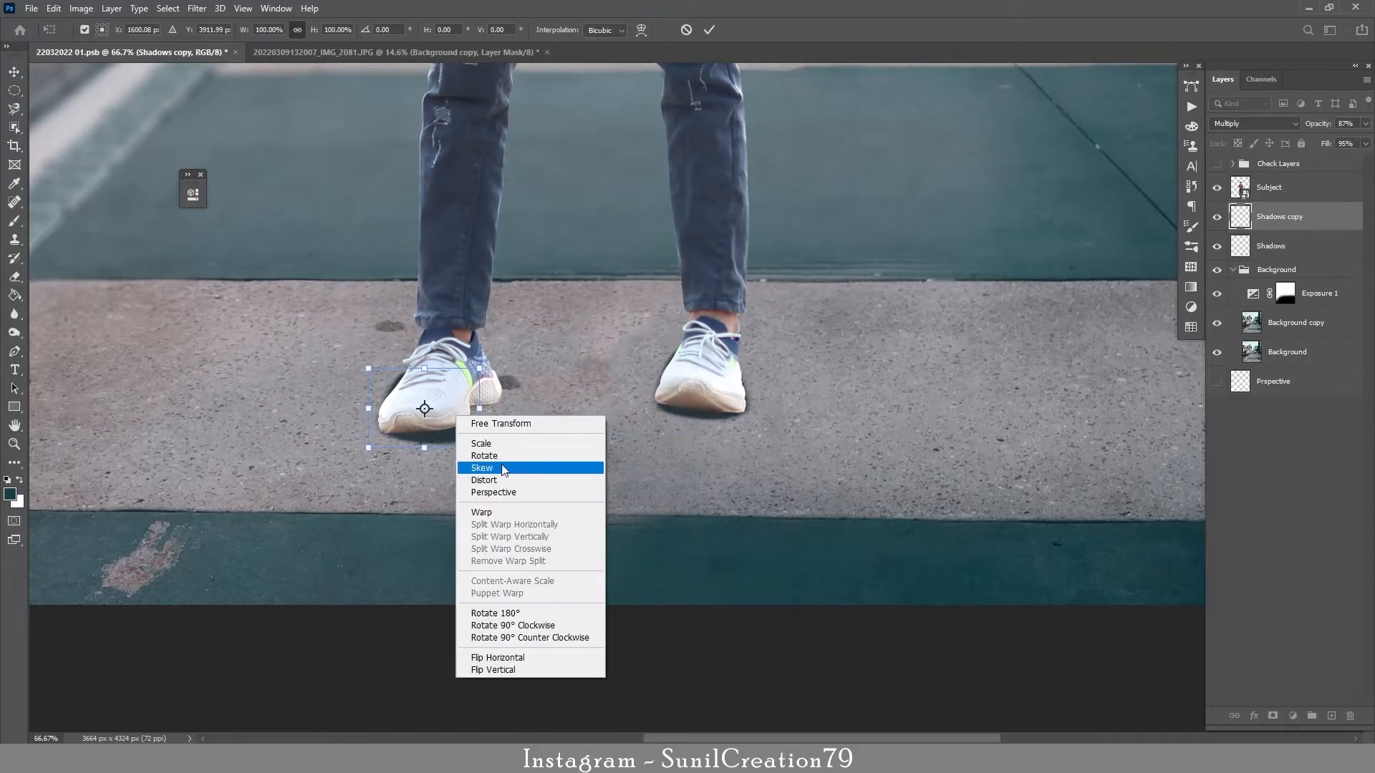
pyautogui.click(497, 511)
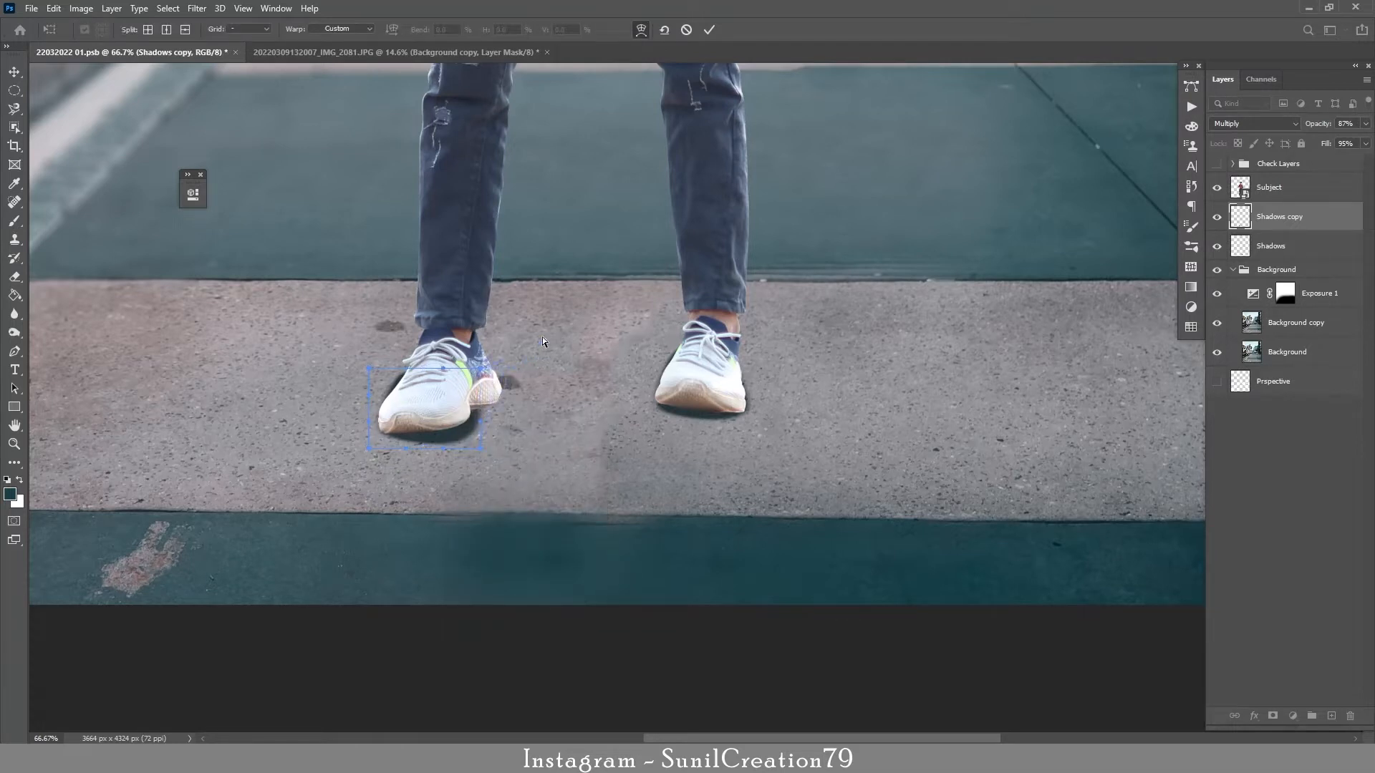
pyautogui.moveTo(481, 448); pyautogui.dragTo(478, 419)
pyautogui.moveTo(370, 447); pyautogui.dragTo(349, 445)
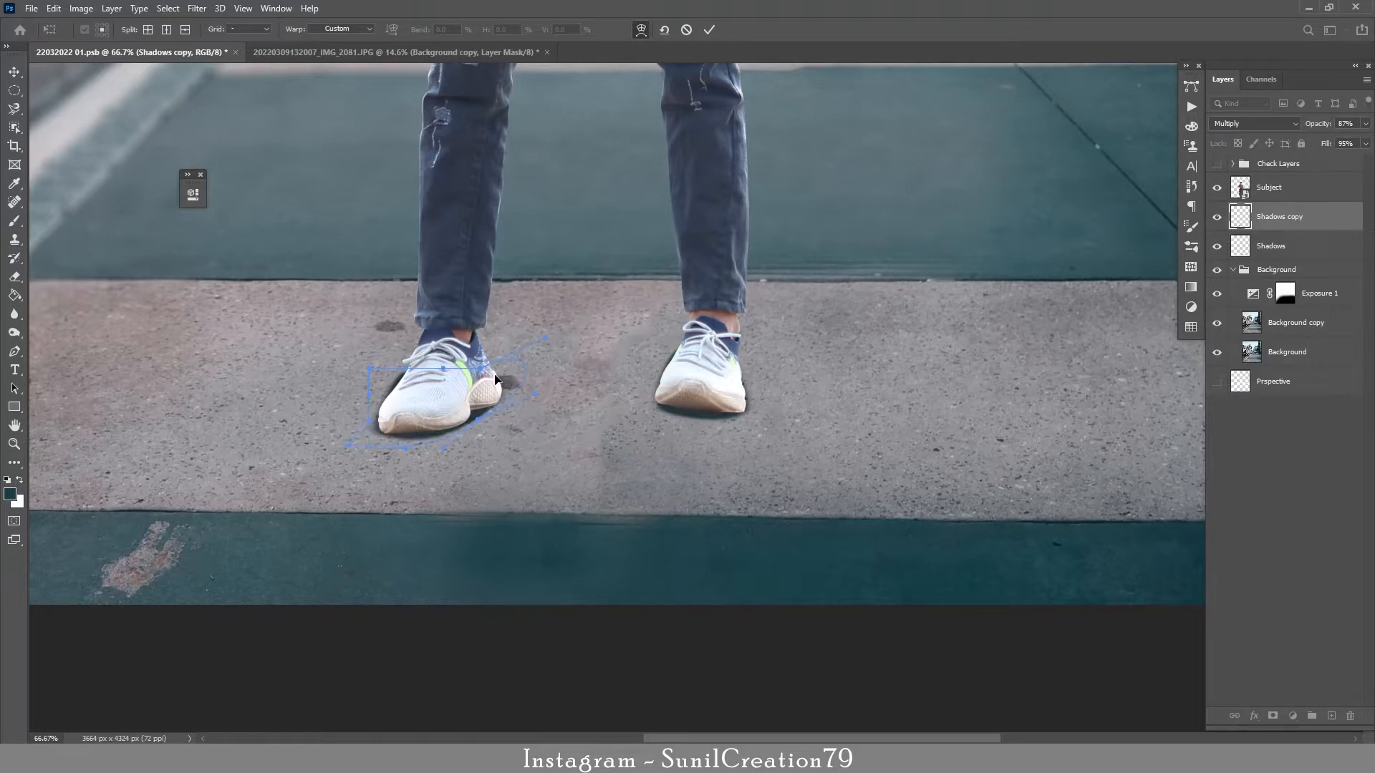
pyautogui.moveTo(370, 368); pyautogui.dragTo(394, 372)
pyautogui.moveTo(350, 443); pyautogui.dragTo(369, 445)
pyautogui.press('Return')
pyautogui.click(979, 380)
# Check the contact shadows under both shoes from a distance and up close.
pyautogui.press('z')
pyautogui.moveTo(655, 391); pyautogui.dragTo(570, 403)
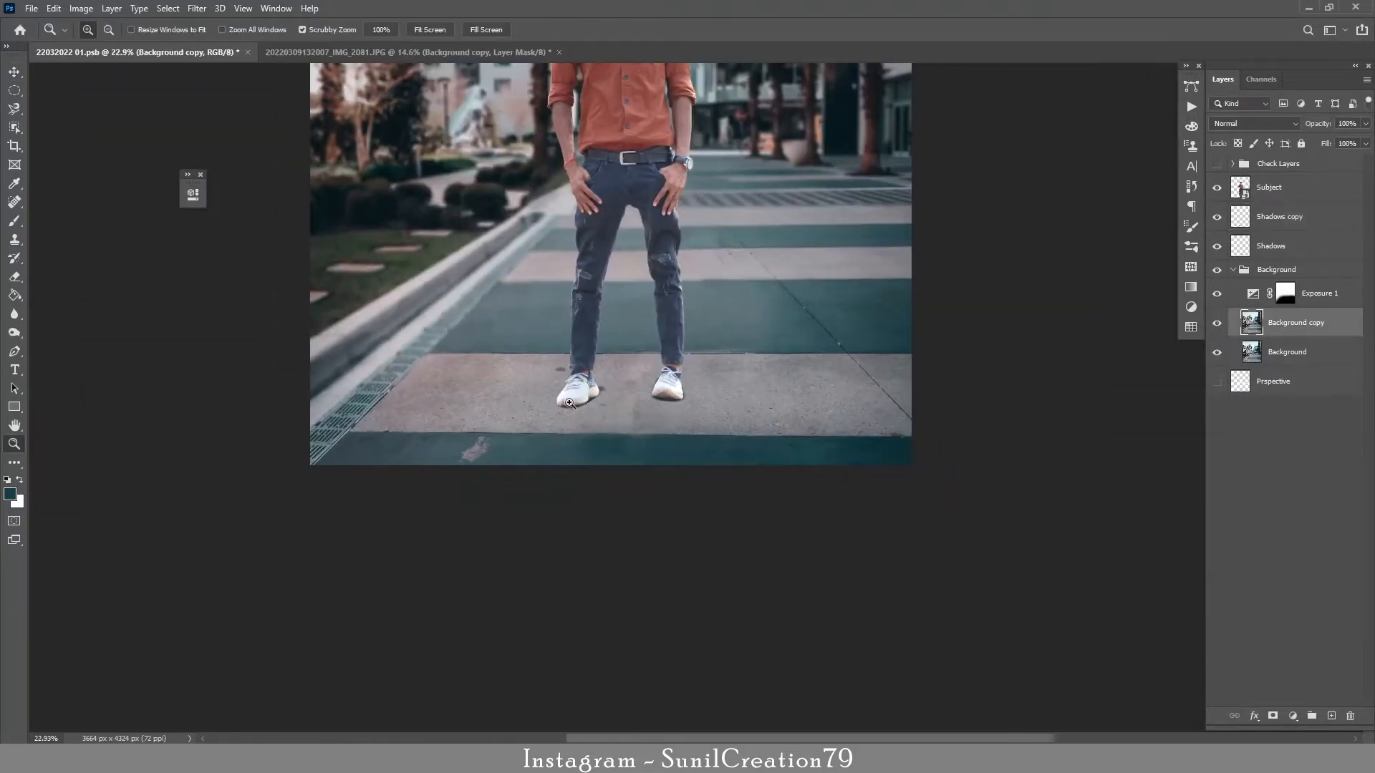
pyautogui.moveTo(676, 417); pyautogui.dragTo(590, 431)
pyautogui.moveTo(744, 592); pyautogui.dragTo(794, 579)
pyautogui.moveTo(736, 542); pyautogui.dragTo(845, 532)
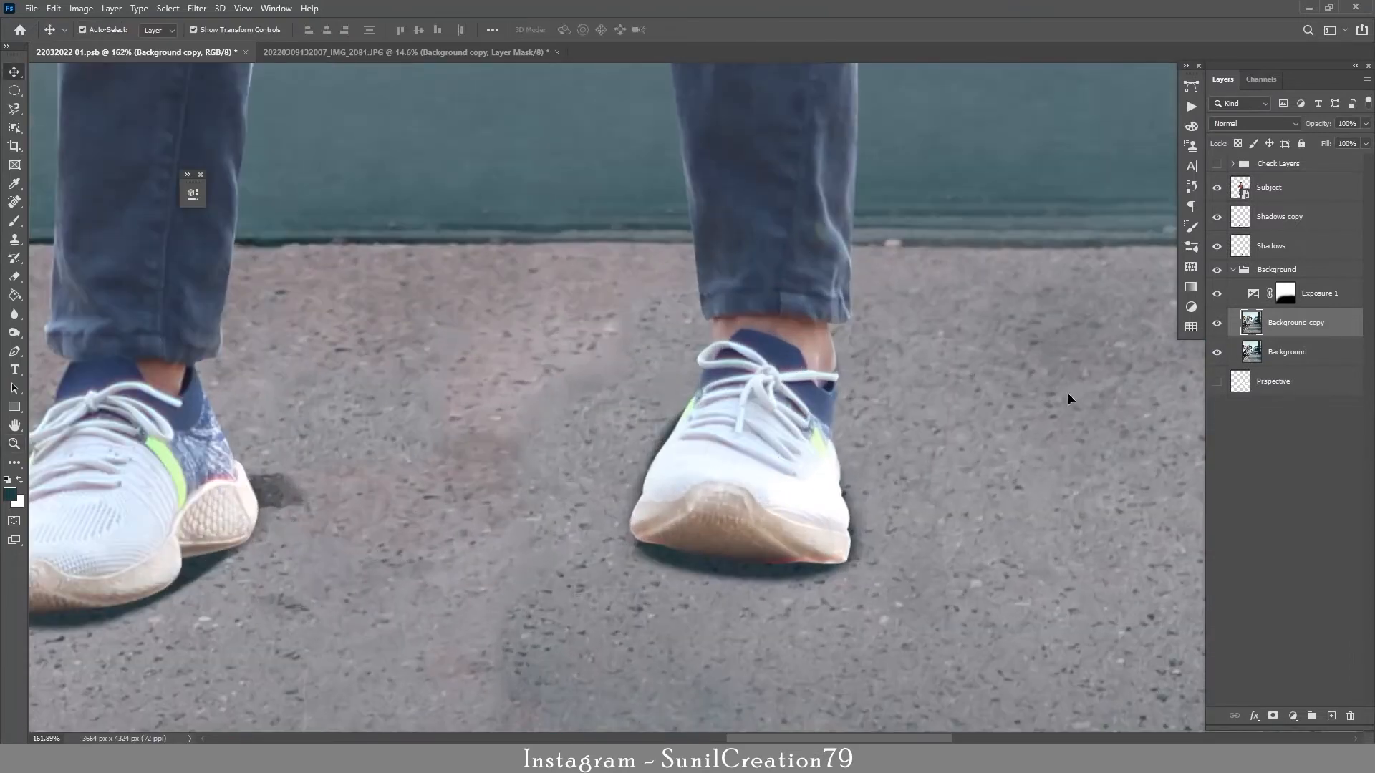
# Warp the Shadows layer so the contact shadow sits tighter under the sole and side of the right-hand shoe.
pyautogui.press('v')
pyautogui.click(1280, 217)
pyautogui.click(1279, 247)
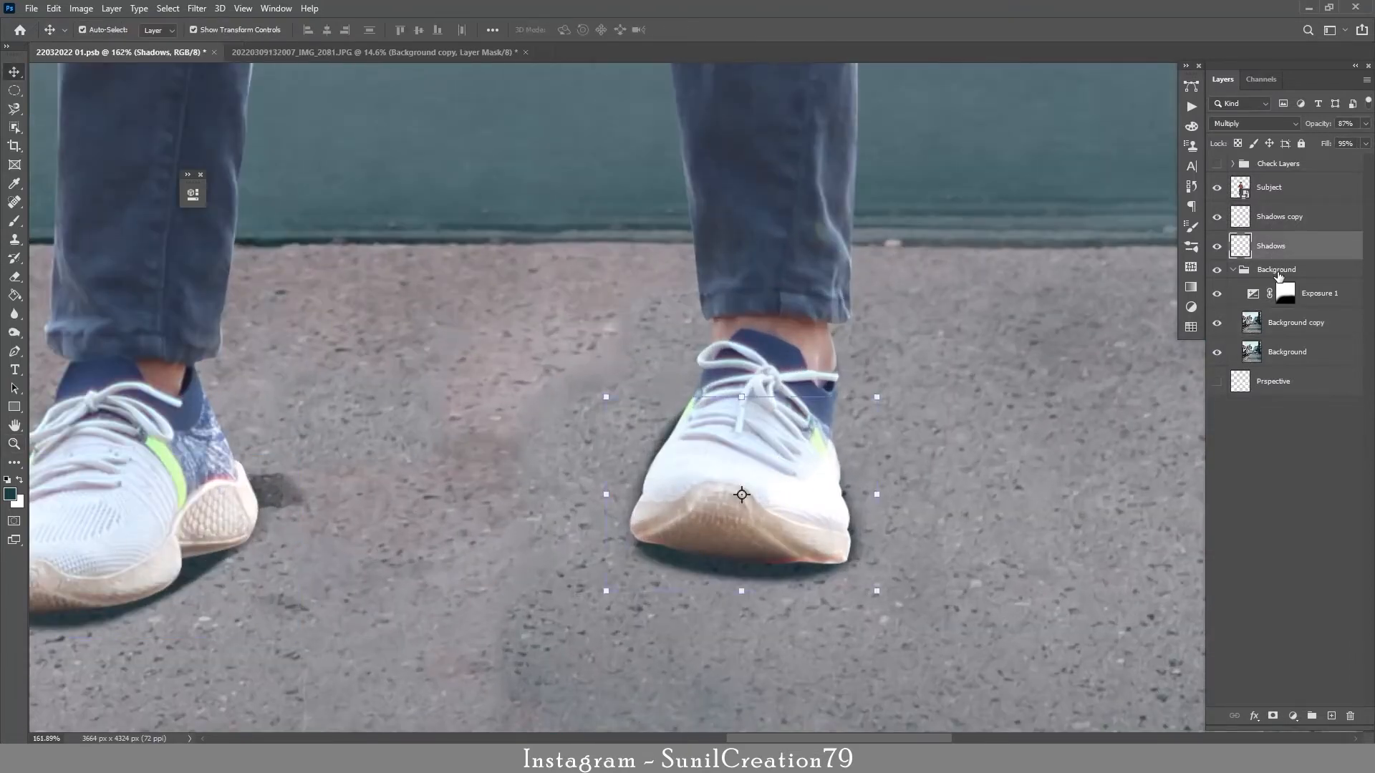
pyautogui.rightClick(671, 435)
pyautogui.click(689, 531)
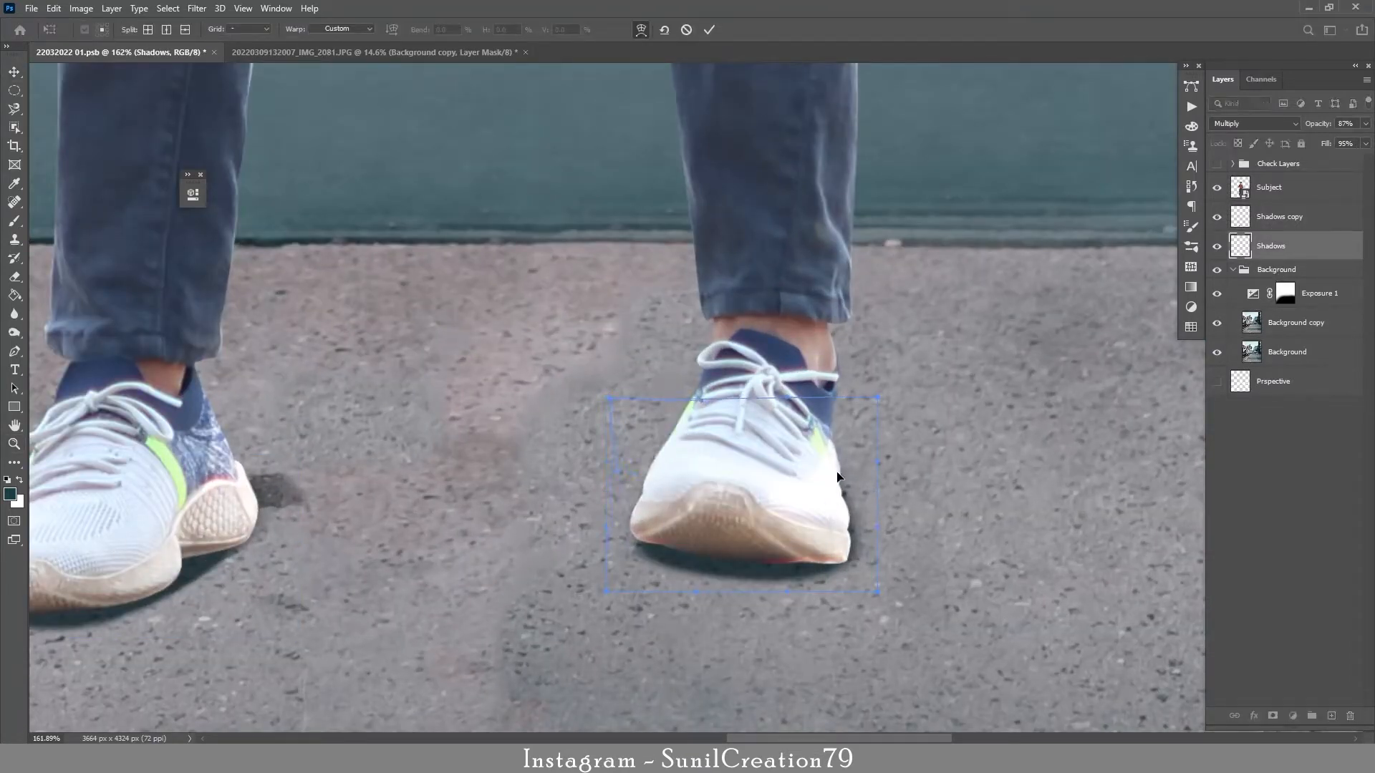
pyautogui.moveTo(838, 477); pyautogui.dragTo(818, 470)
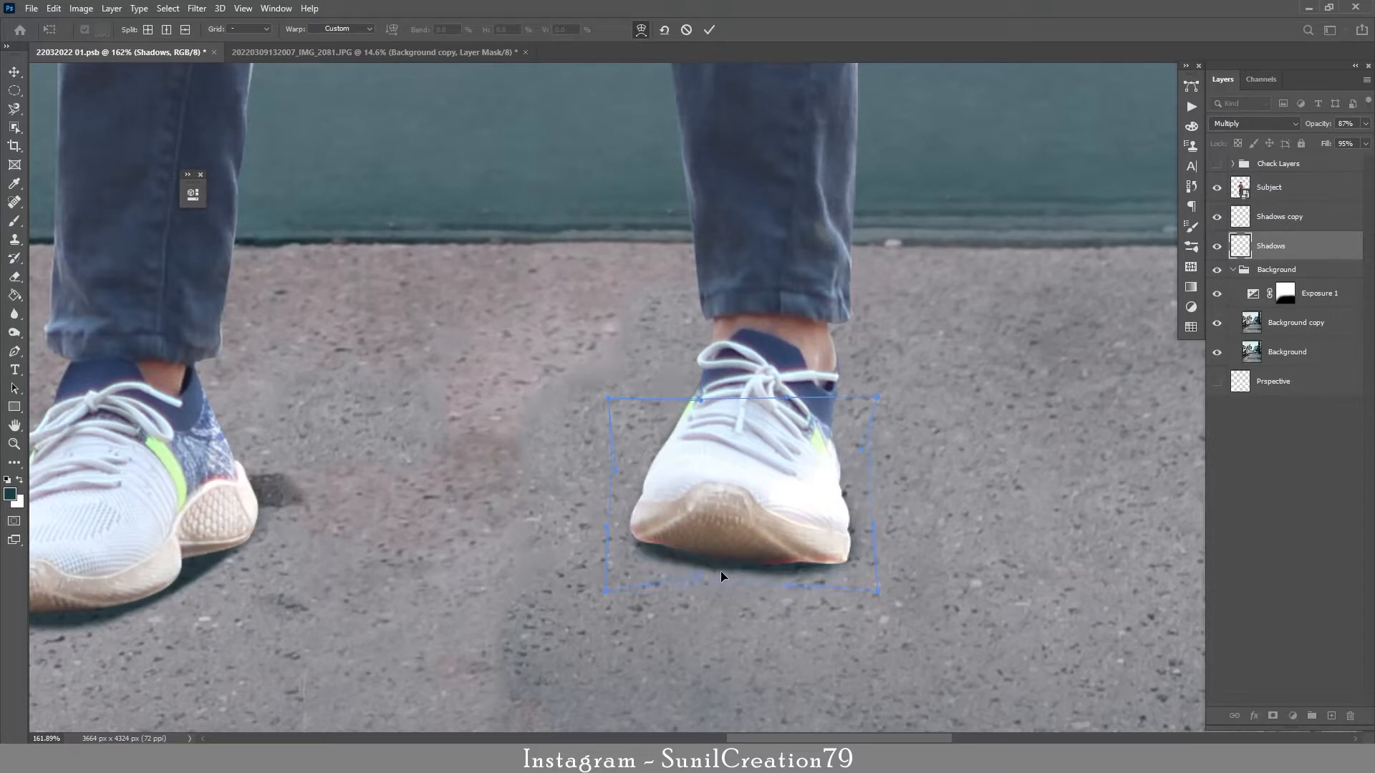
pyautogui.press('Return')
# Warp the Shadows copy layer so its shadow tucks closer beneath the front sole of the left-hand shoe.
pyautogui.click(546, 397)
pyautogui.scroll(-3, 545, 398)
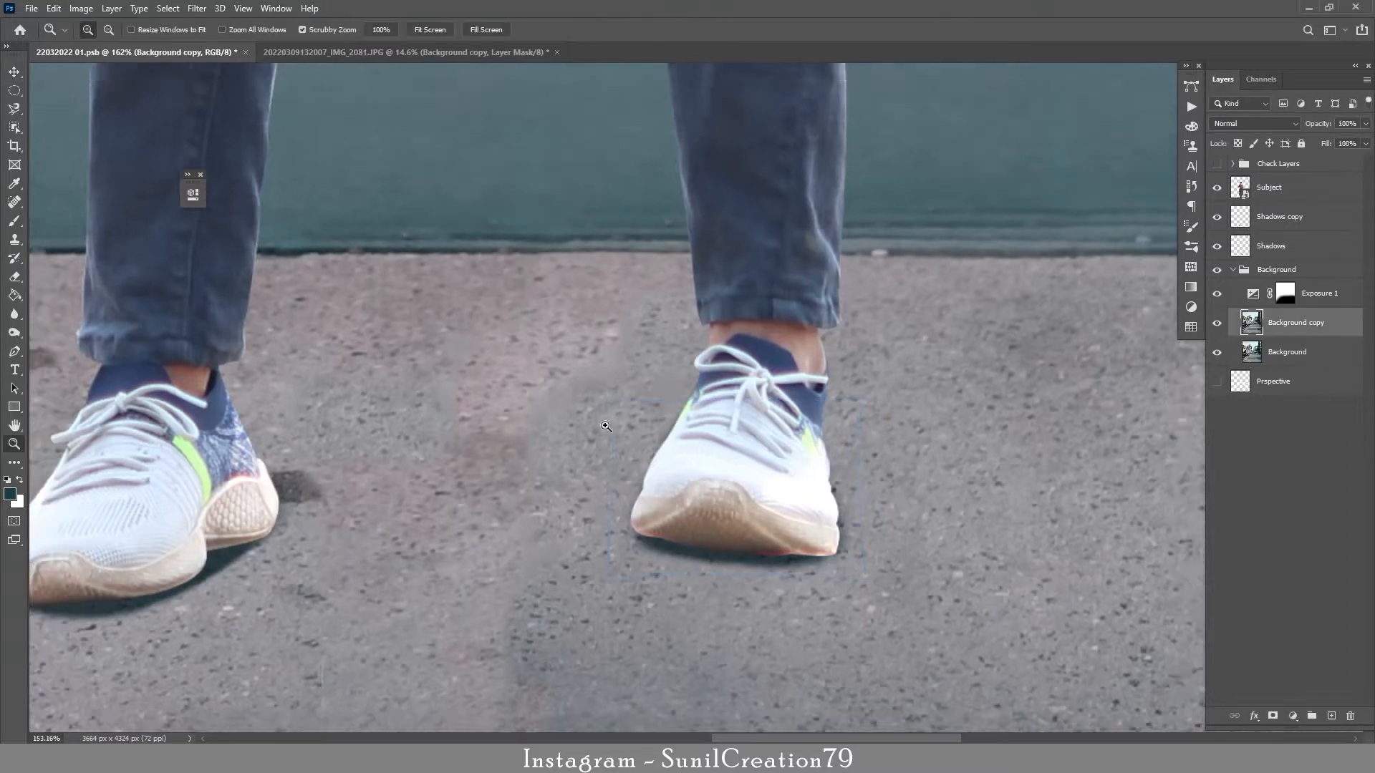
pyautogui.scroll(4, 343, 565)
pyautogui.click(342, 565)
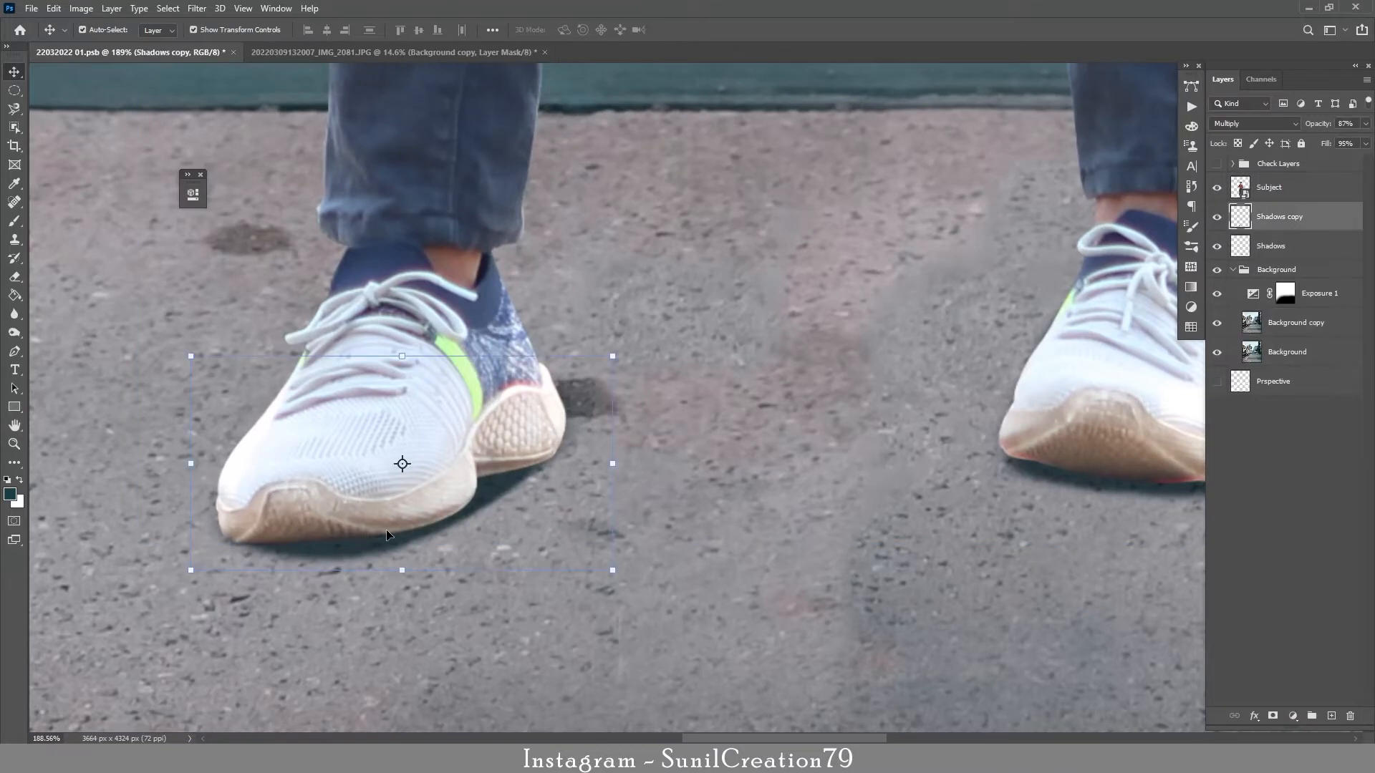
pyautogui.hotkey('ctrl', 't')
pyautogui.scroll(-3, 357, 477)
pyautogui.rightClick(357, 469)
pyautogui.click(385, 571)
pyautogui.moveTo(336, 548); pyautogui.dragTo(338, 531)
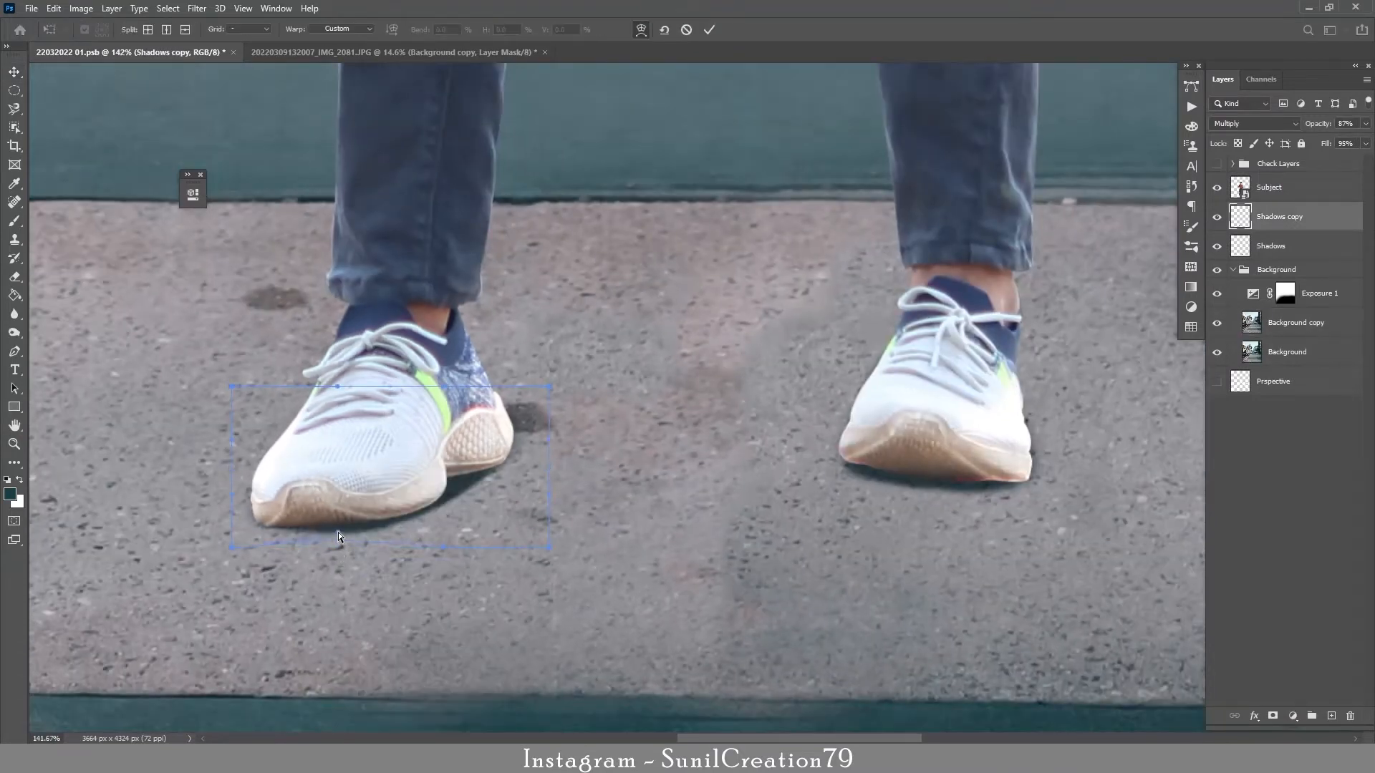
pyautogui.moveTo(230, 547); pyautogui.dragTo(220, 560)
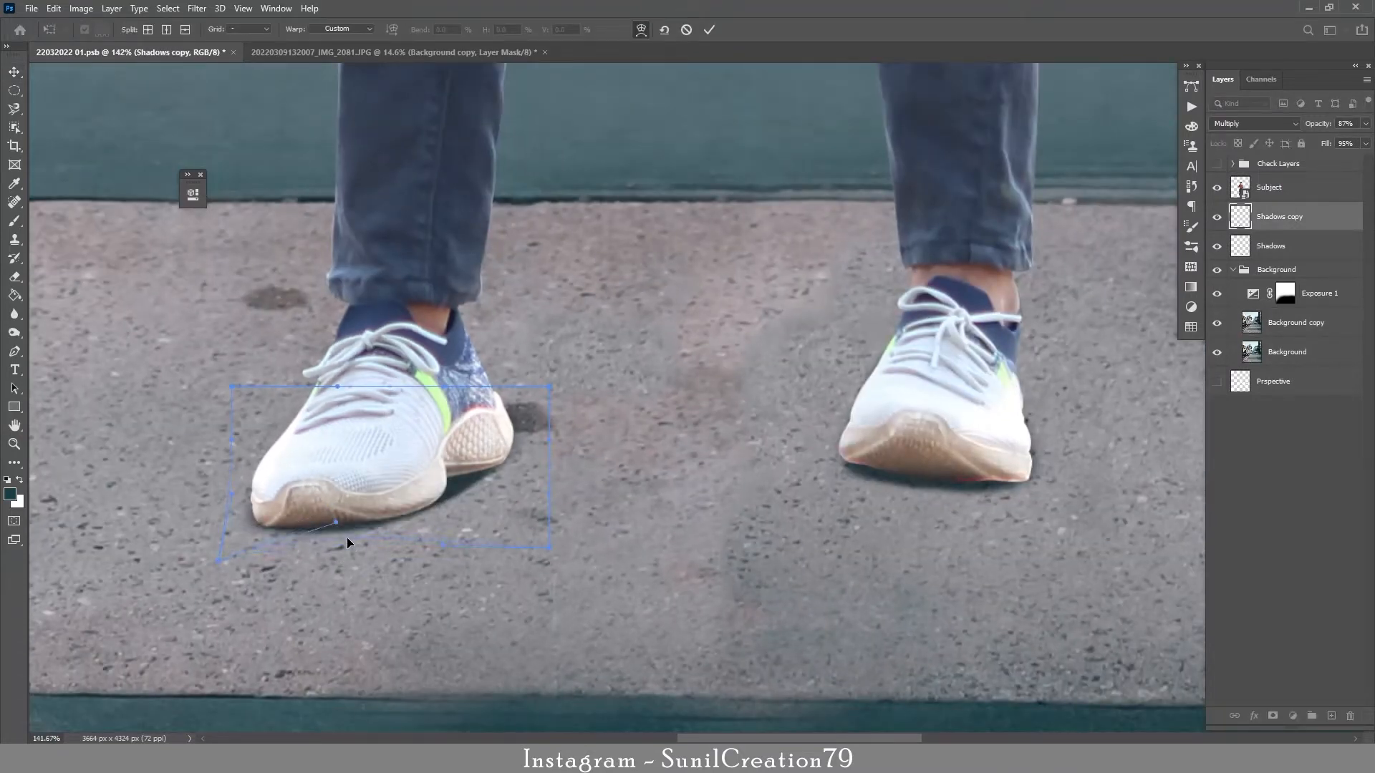
pyautogui.press('Return')
# Erase the excess shadow around the heel and sole of the left-hand shoe with a small eraser on the Shadows copy layer.
pyautogui.press('e')
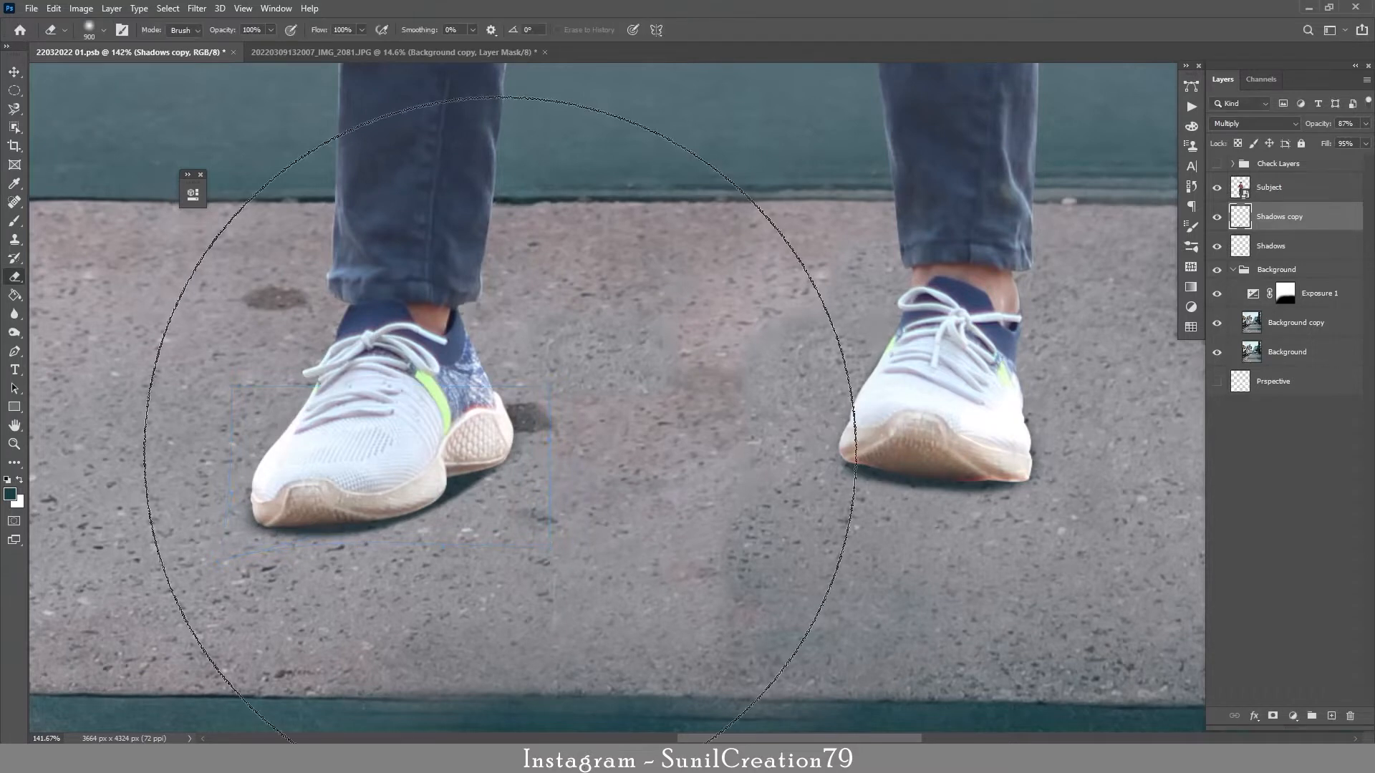
pyautogui.press('[')
pyautogui.press('[')
pyautogui.press('[')
pyautogui.press('[')
pyautogui.press('[')
pyautogui.press('[')
pyautogui.press('[')
pyautogui.press('[')
pyautogui.press('[')
pyautogui.press('[')
pyautogui.press('[')
pyautogui.press('[')
pyautogui.press('[')
pyautogui.press('[')
pyautogui.press('[')
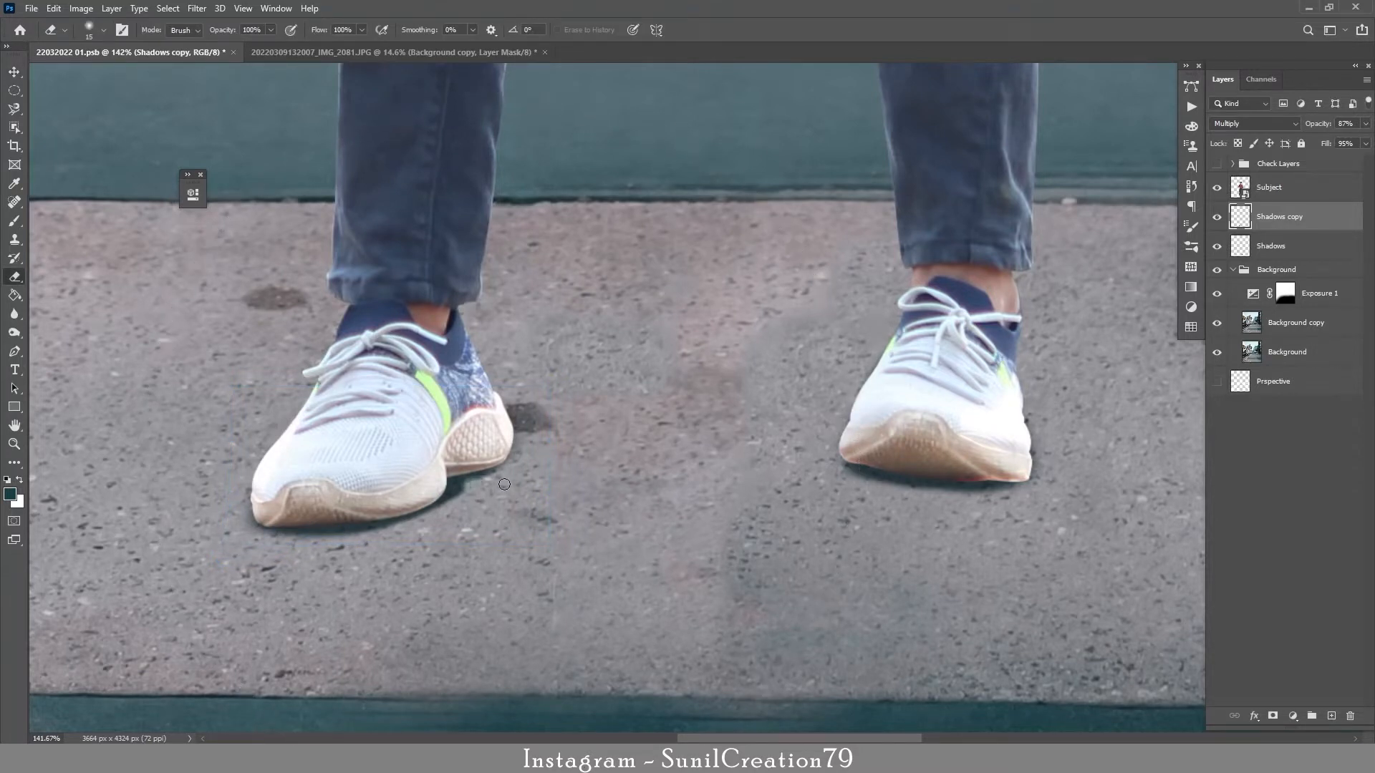
pyautogui.moveTo(504, 484)
pyautogui.mouseDown()
pyautogui.moveTo(431, 516)
pyautogui.moveTo(517, 465)
pyautogui.mouseUp()
pyautogui.moveTo(242, 514)
pyautogui.mouseDown()
pyautogui.moveTo(245, 503)
pyautogui.moveTo(266, 544)
pyautogui.moveTo(515, 523)
pyautogui.mouseUp()
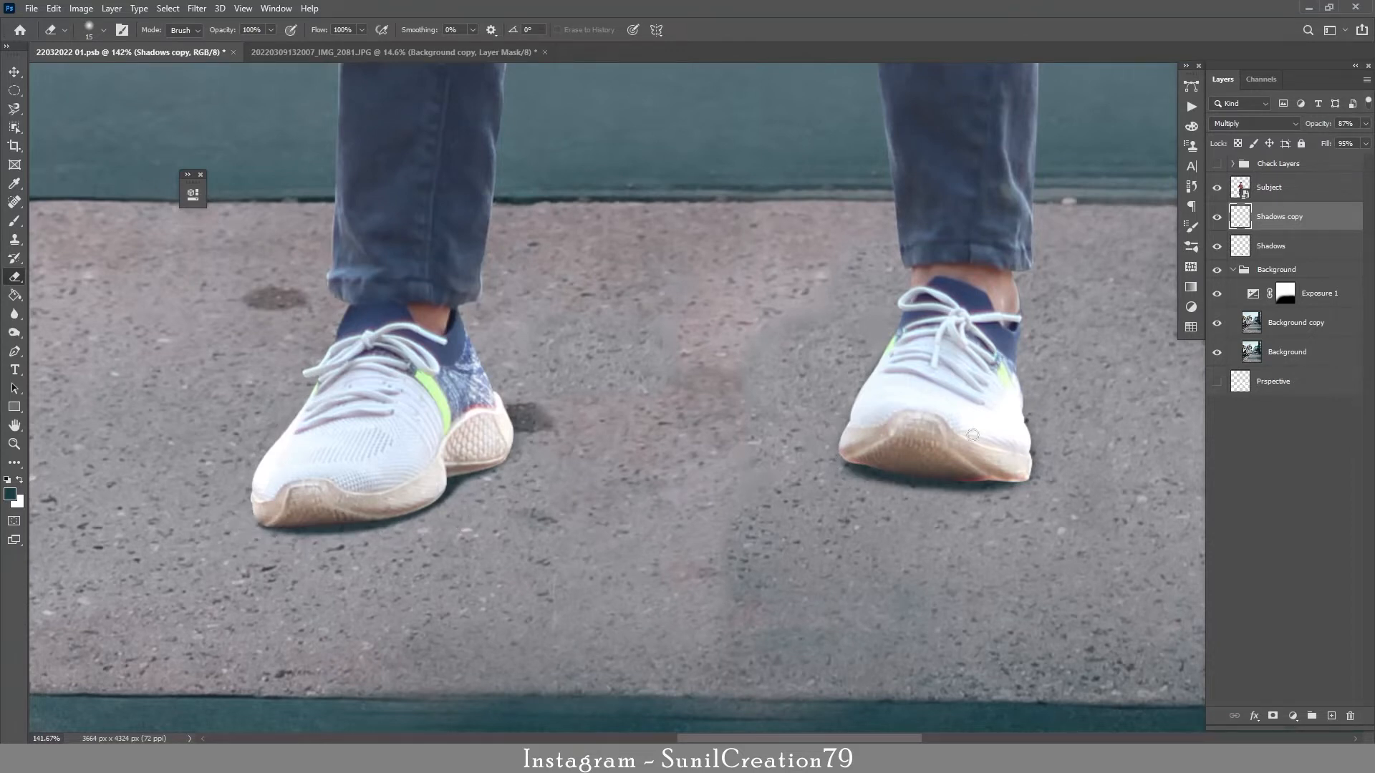
# Trim the shadow along the sole of the right-hand shoe on the Shadows layer with the eraser.
pyautogui.hotkey('alt', '[')
pyautogui.moveTo(839, 472)
pyautogui.mouseDown()
pyautogui.moveTo(1088, 511)
pyautogui.moveTo(1052, 478)
pyautogui.moveTo(947, 491)
pyautogui.mouseUp()
pyautogui.hotkey('ctrl', 'z')
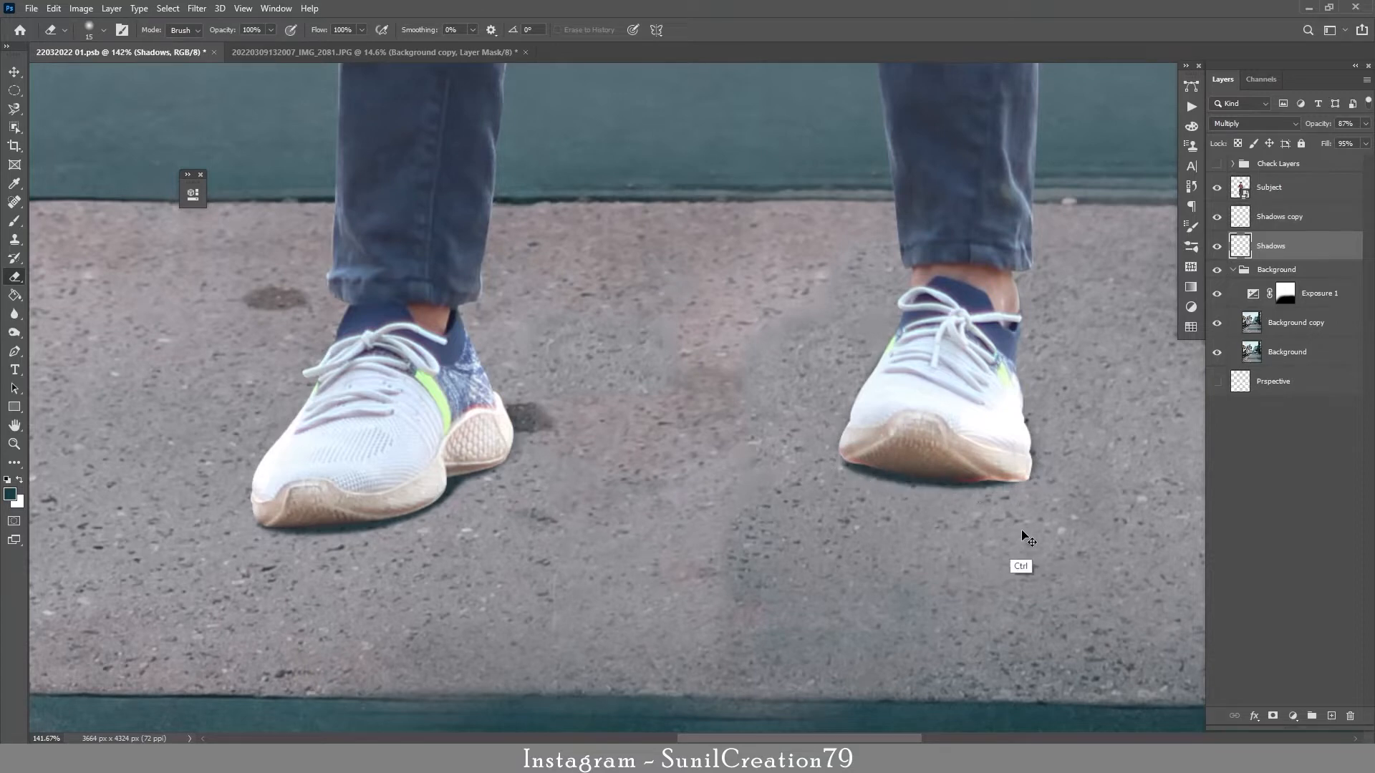
# Add an Exposure adjustment clipped to the Subject layer and set its exposure to -0.37.
pyautogui.scroll(-6, 912, 498)
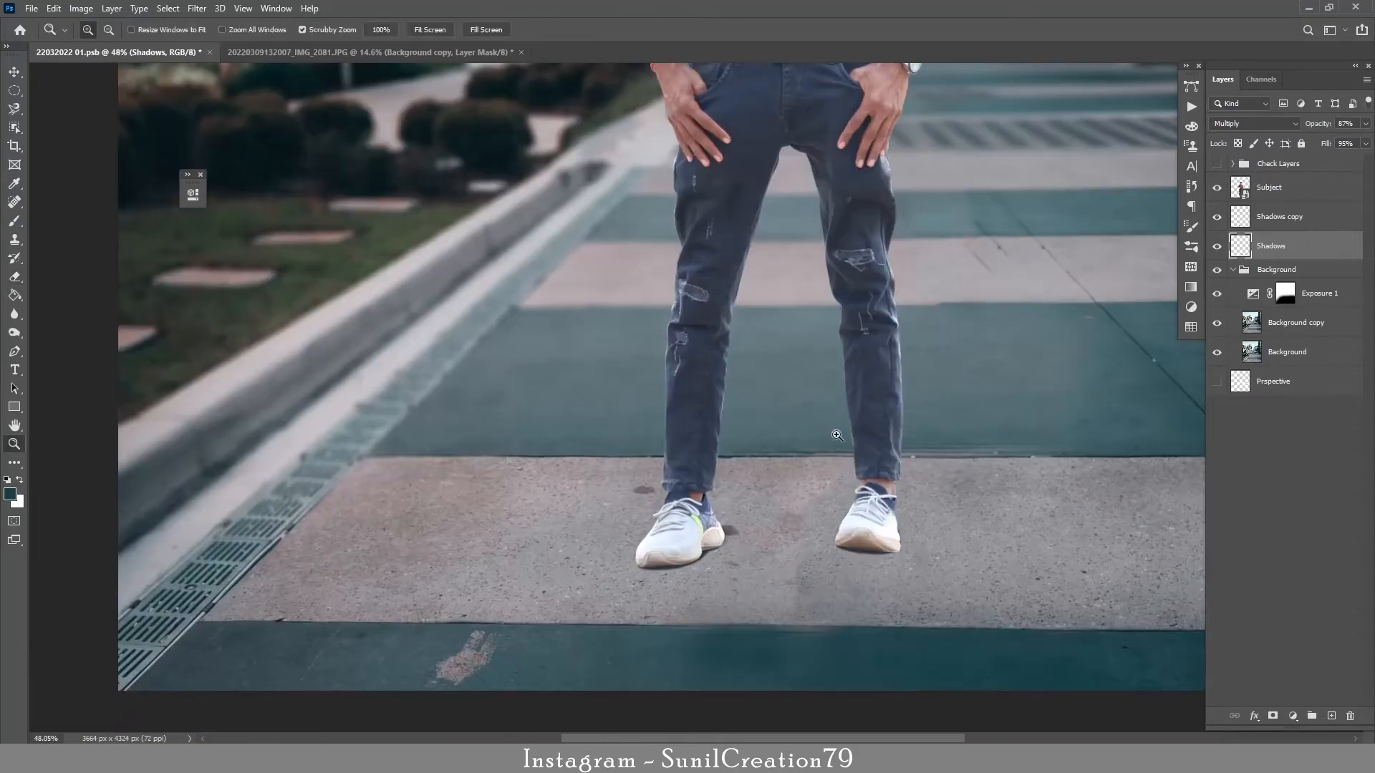
pyautogui.scroll(-2, 855, 449)
pyautogui.click(1282, 190)
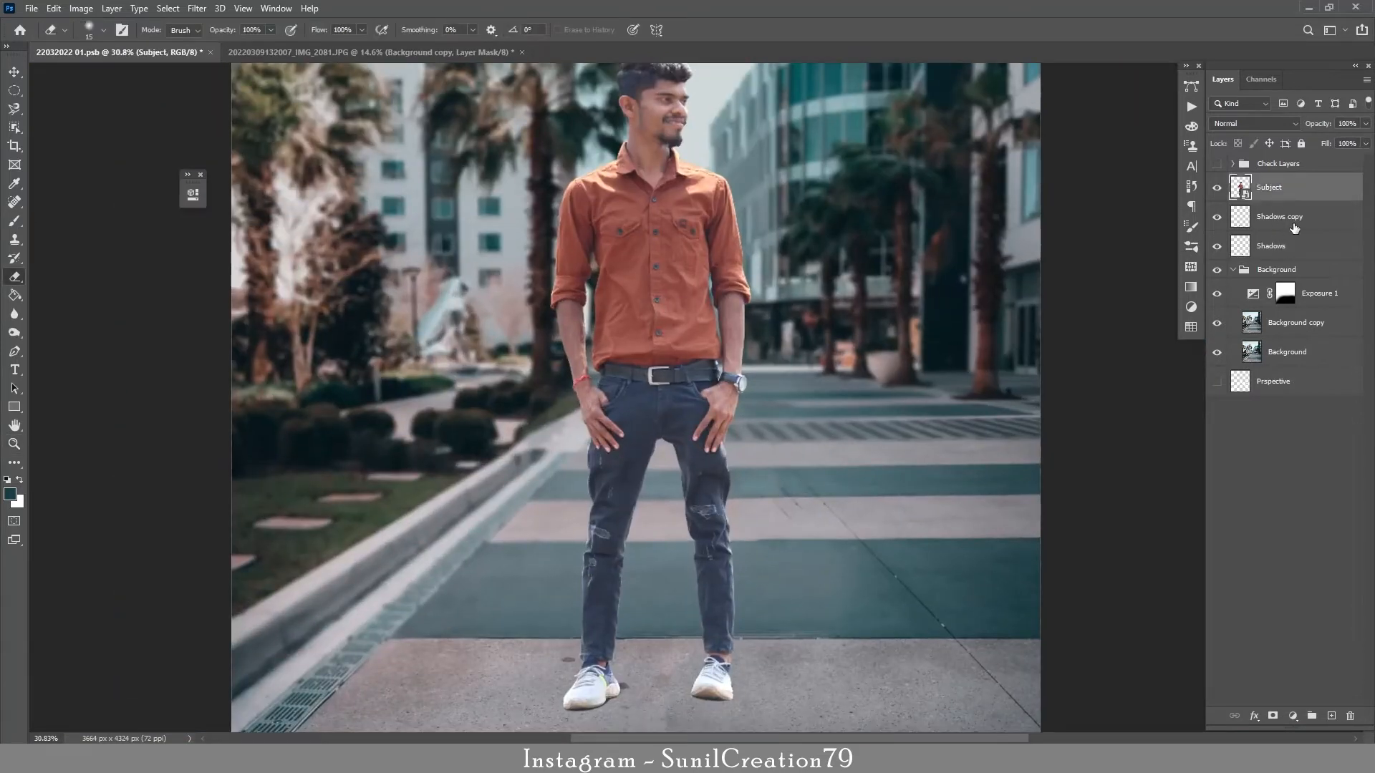
pyautogui.click(1293, 716)
pyautogui.click(1282, 553)
pyautogui.hotkey('ctrl', 'alt', 'g')
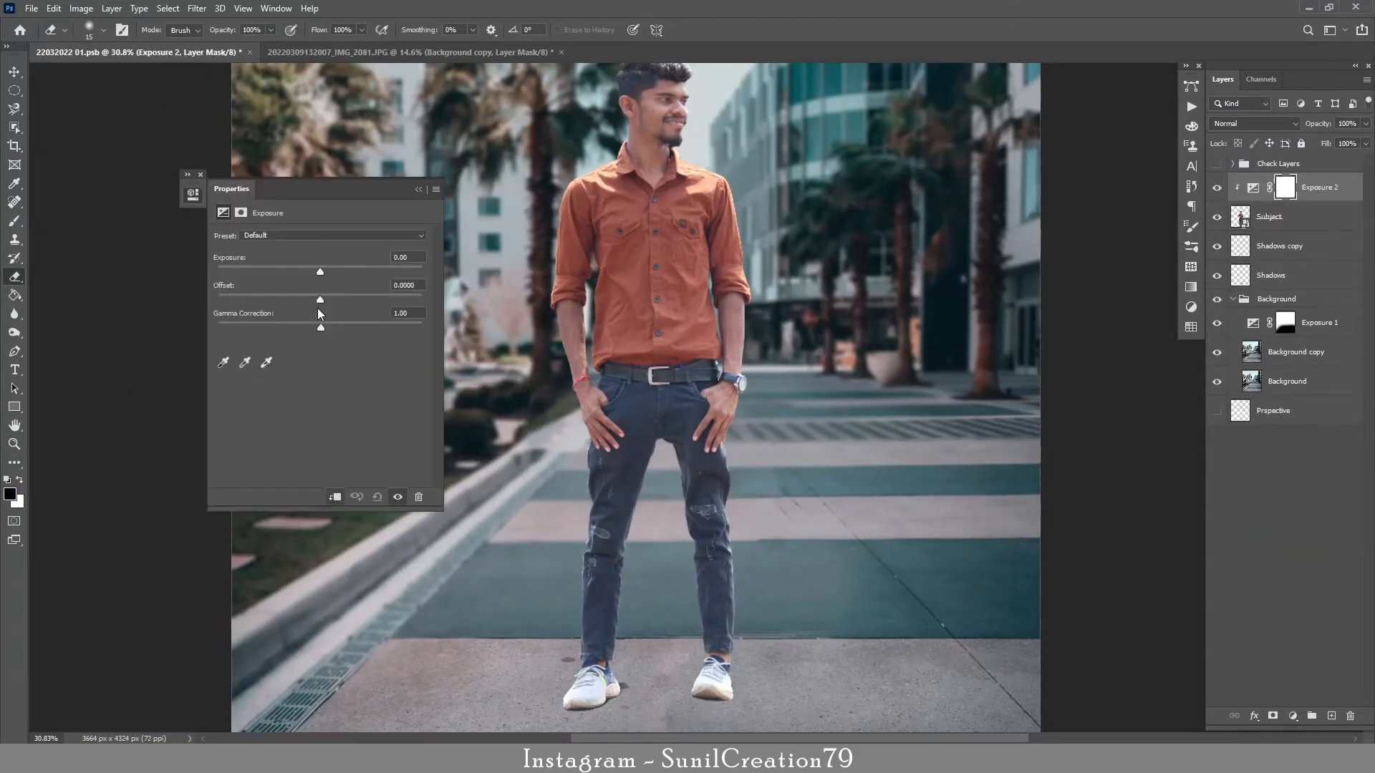
pyautogui.moveTo(320, 271)
pyautogui.mouseDown()
pyautogui.moveTo(302, 273)
pyautogui.moveTo(315, 272)
pyautogui.mouseUp()
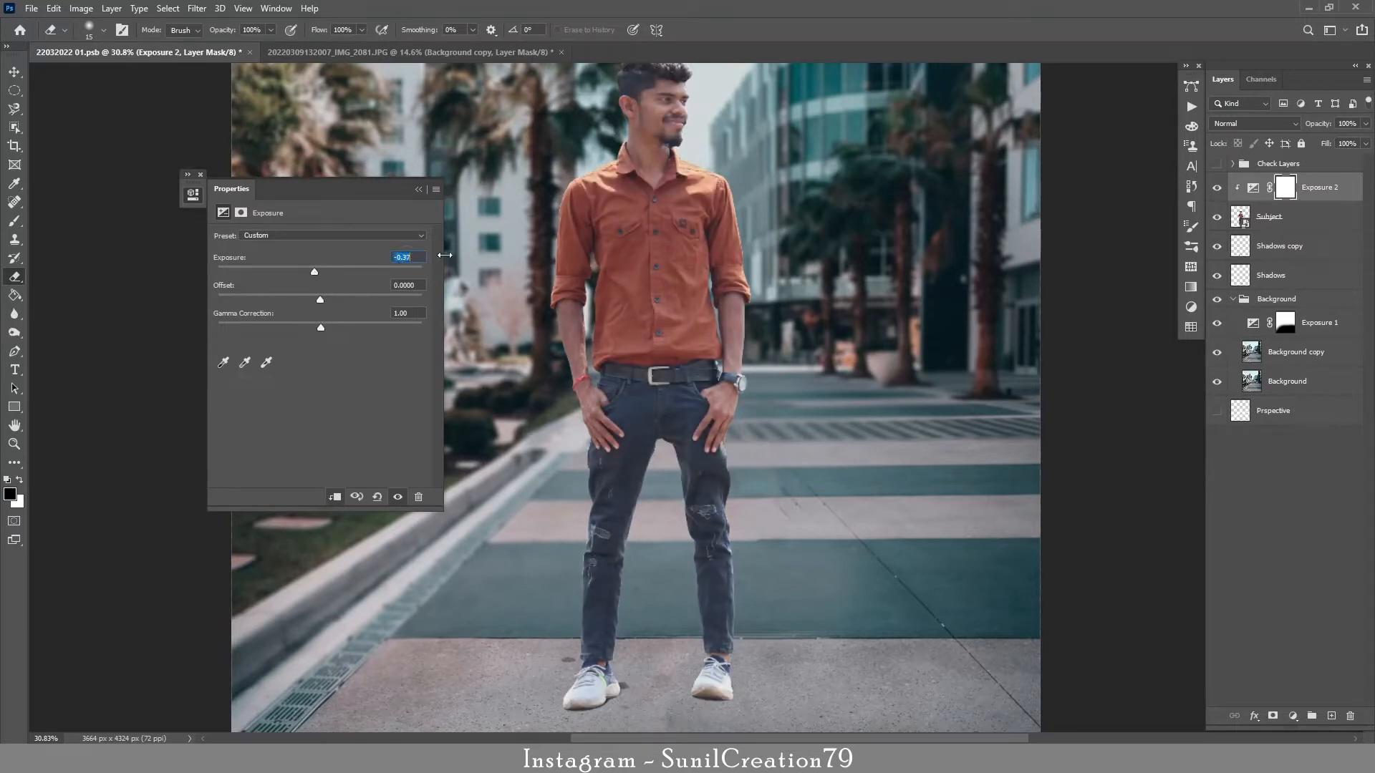
pyautogui.click(419, 189)
# Show the Check Layers group's luminance view and compare the man's brightness with and without the Exposure 2 adjustment.
pyautogui.click(1233, 164)
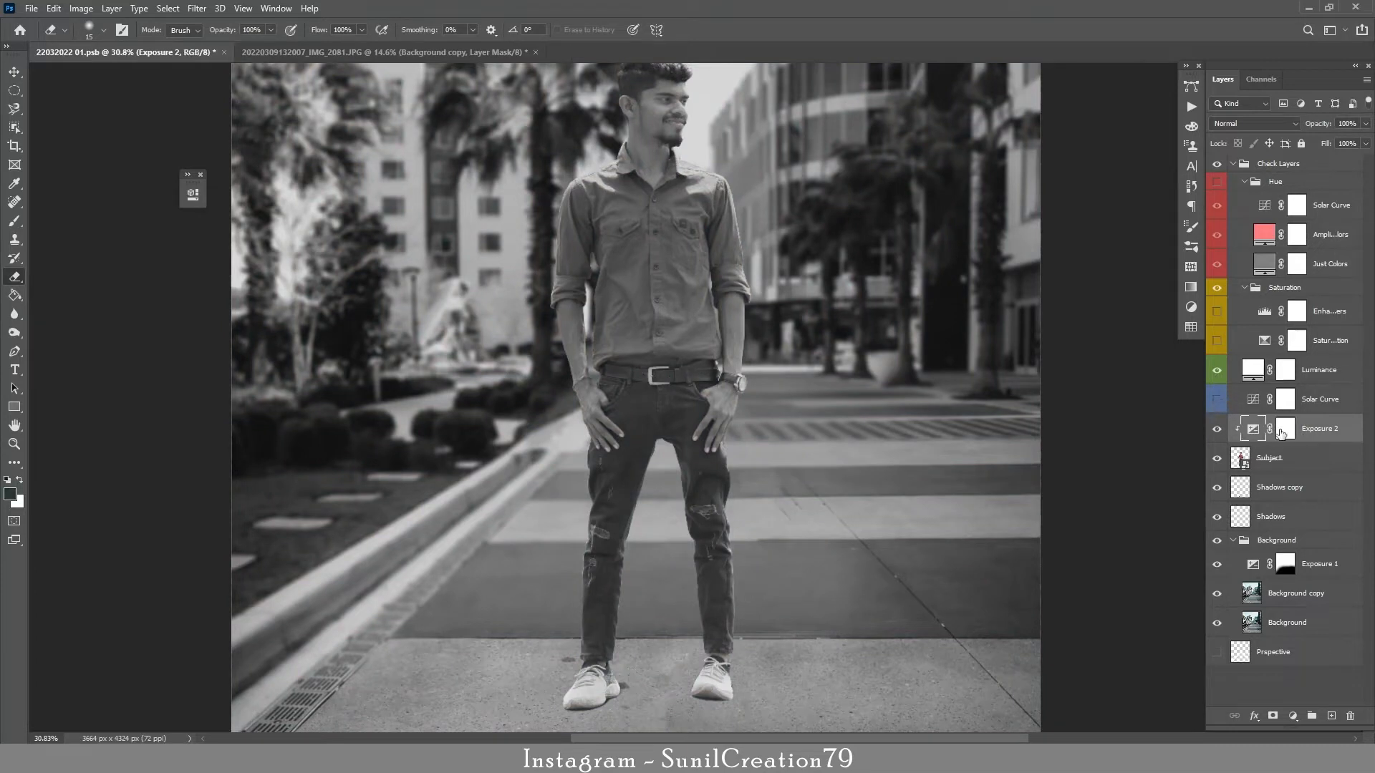
pyautogui.click(1217, 429)
pyautogui.click(1217, 430)
pyautogui.click(1217, 429)
pyautogui.click(1217, 429)
# Set the Exposure 2 adjustment to an exposure of -1.2 with offset 0 and invert its mask to black.
pyautogui.doubleClick(1254, 429)
pyautogui.moveTo(320, 299)
pyautogui.mouseDown()
pyautogui.moveTo(299, 273)
pyautogui.moveTo(321, 299)
pyautogui.mouseUp()
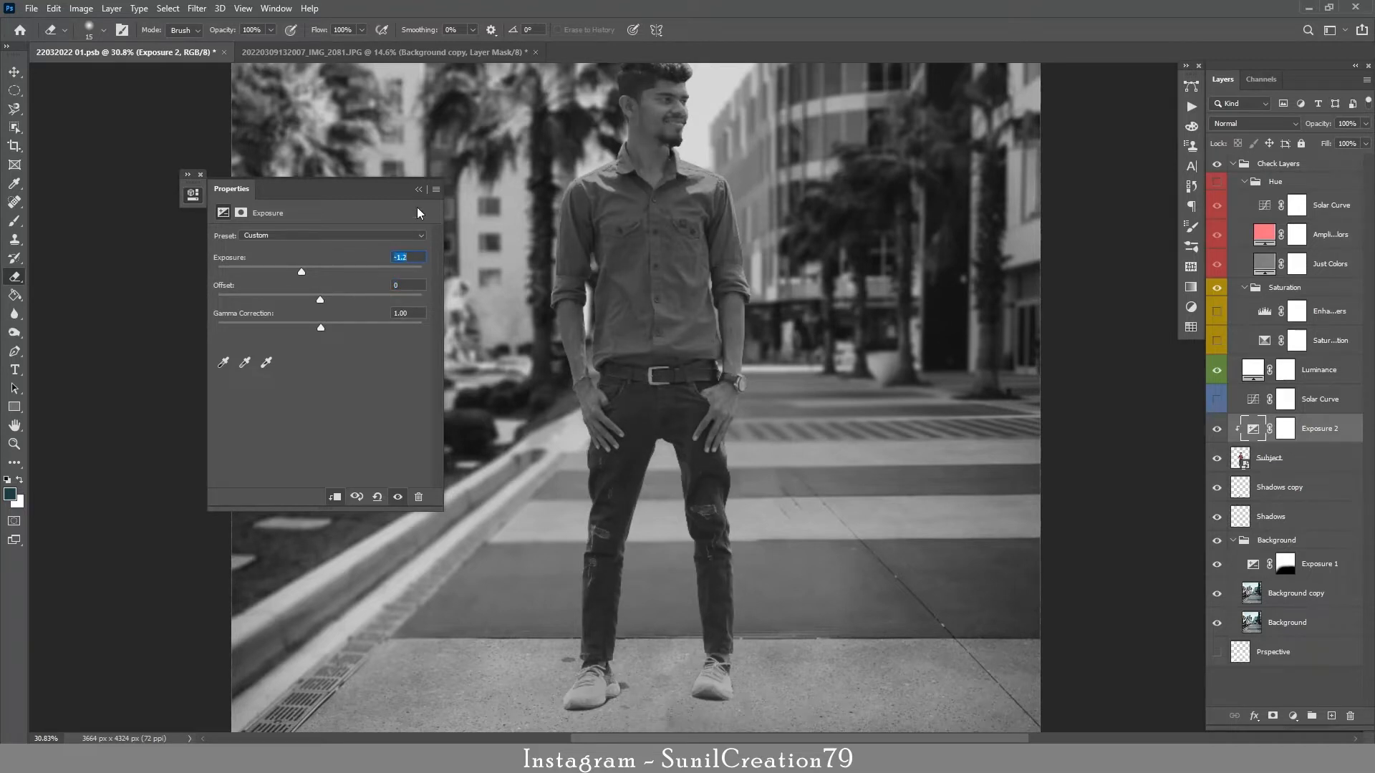
pyautogui.press('Return')
pyautogui.click(1286, 428)
pyautogui.hotkey('ctrl', 'i')
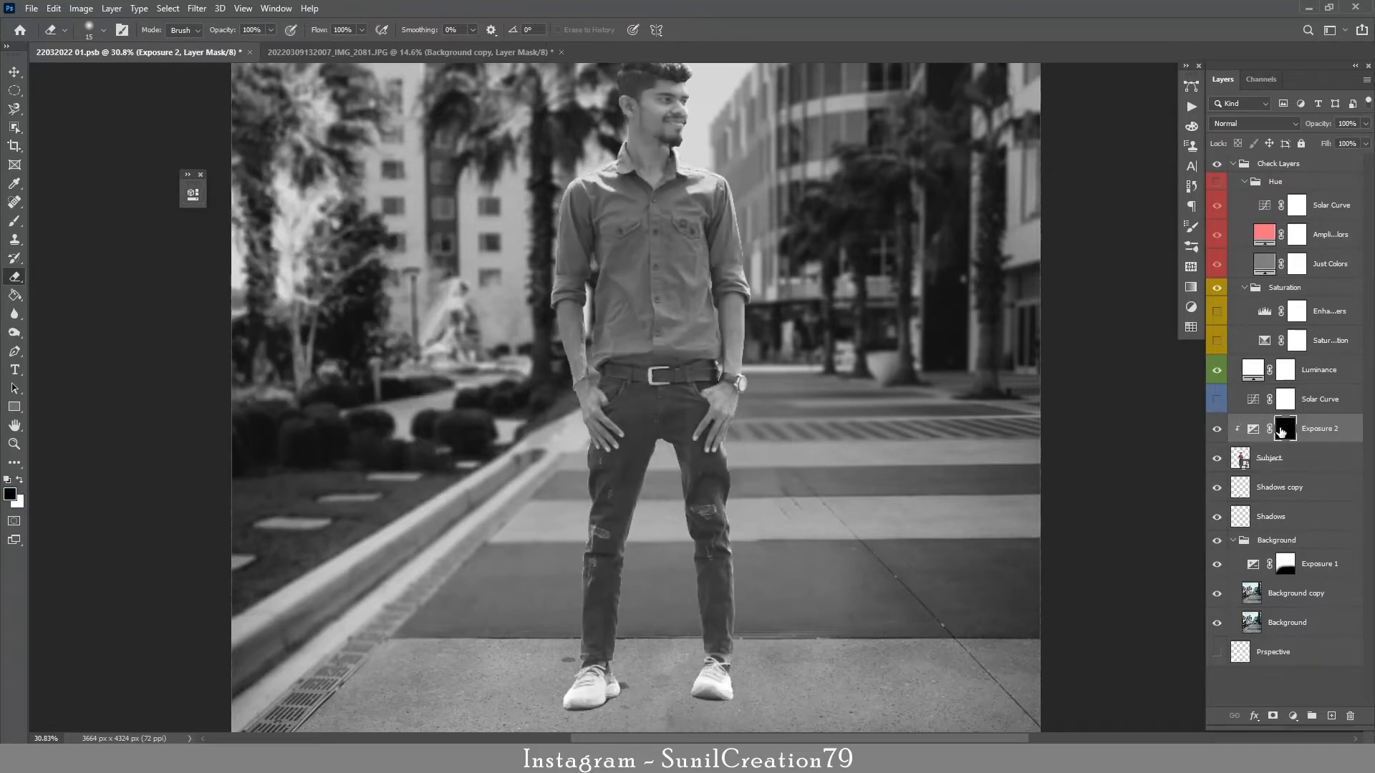
# Set up a larger round white brush with 100% roundness, 0° angle and 5% flow.
pyautogui.press('b')
pyautogui.press('x')
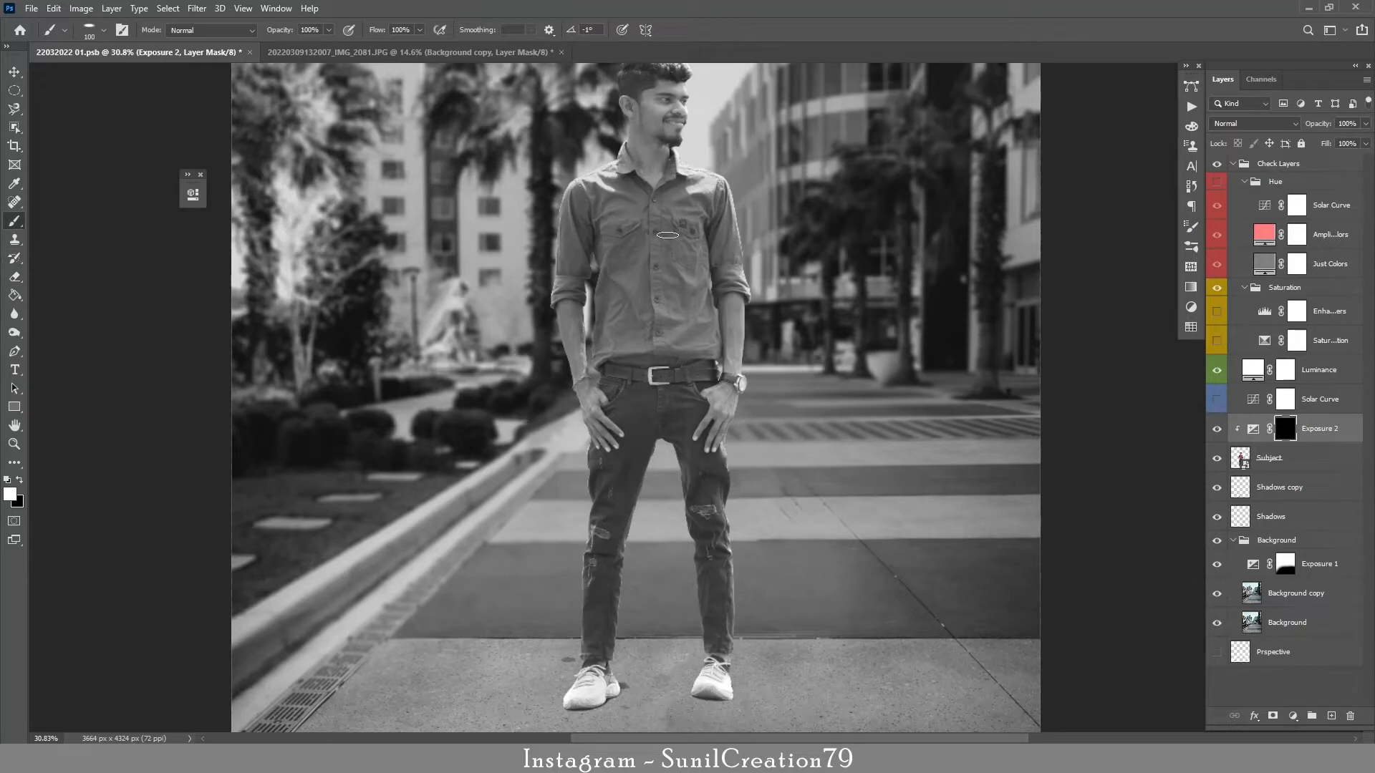
pyautogui.click(1192, 148)
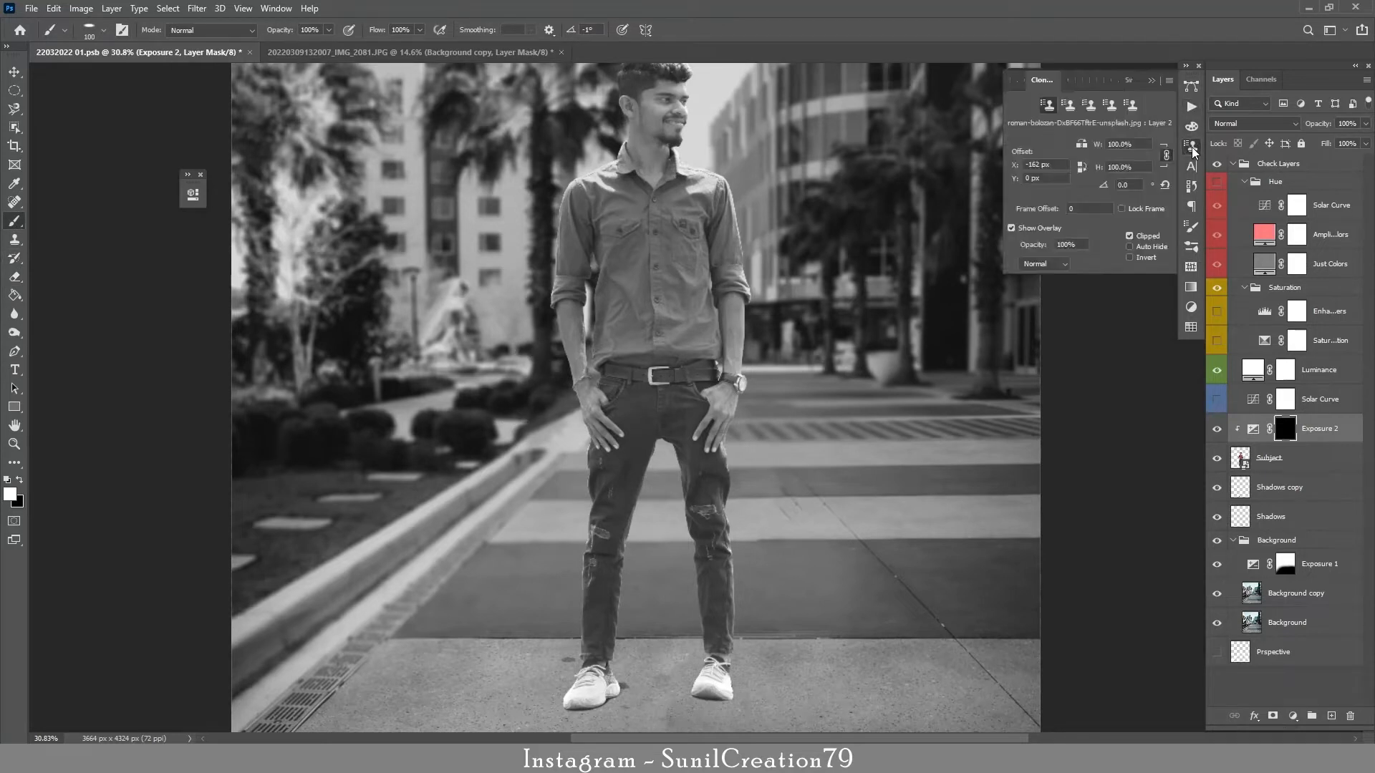
pyautogui.click(1192, 148)
pyautogui.click(1191, 228)
pyautogui.write('100')
pyautogui.moveTo(1094, 261); pyautogui.dragTo(1051, 244)
pyautogui.write('0')
pyautogui.click(1152, 81)
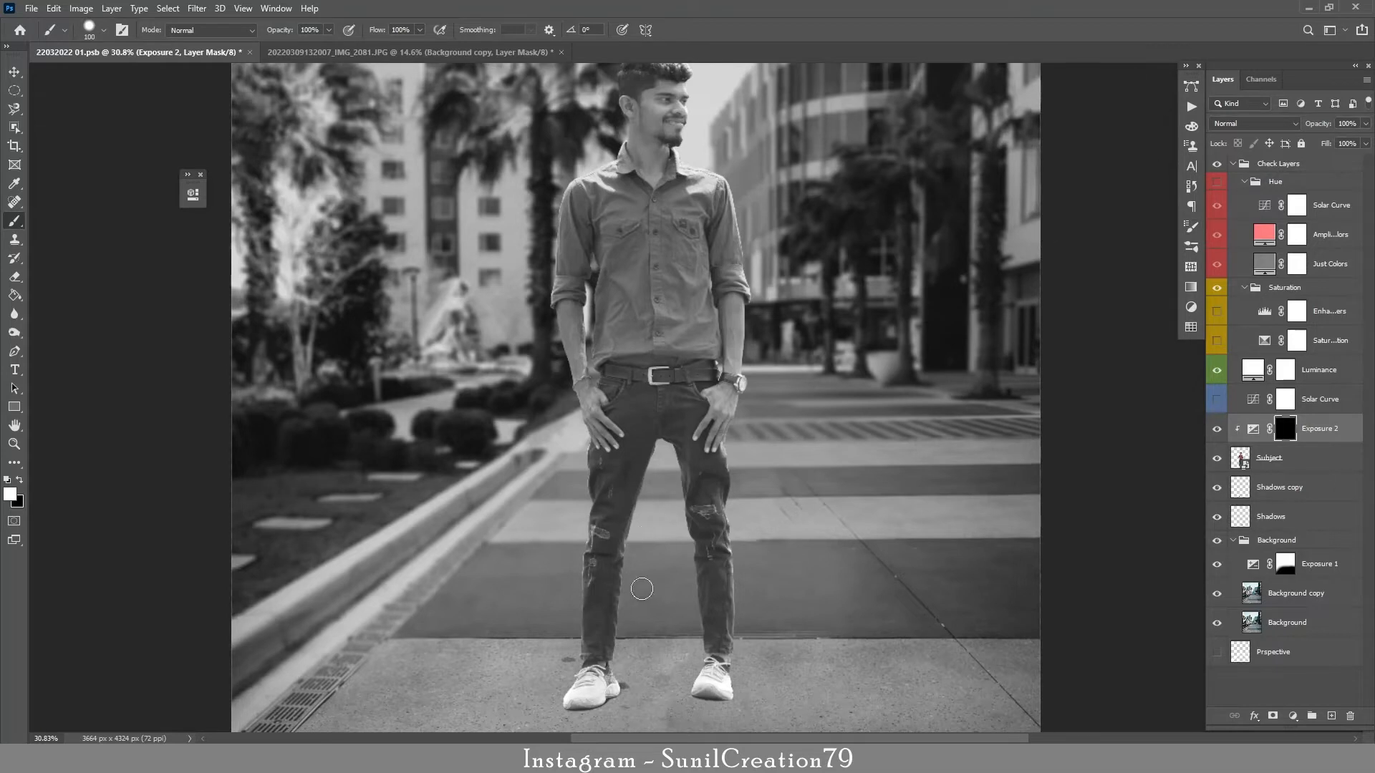
pyautogui.press(']')
pyautogui.press(']')
pyautogui.press(']')
pyautogui.press(']')
pyautogui.press(']')
pyautogui.press(']')
pyautogui.click(398, 31)
pyautogui.write('5')
pyautogui.press('Return')
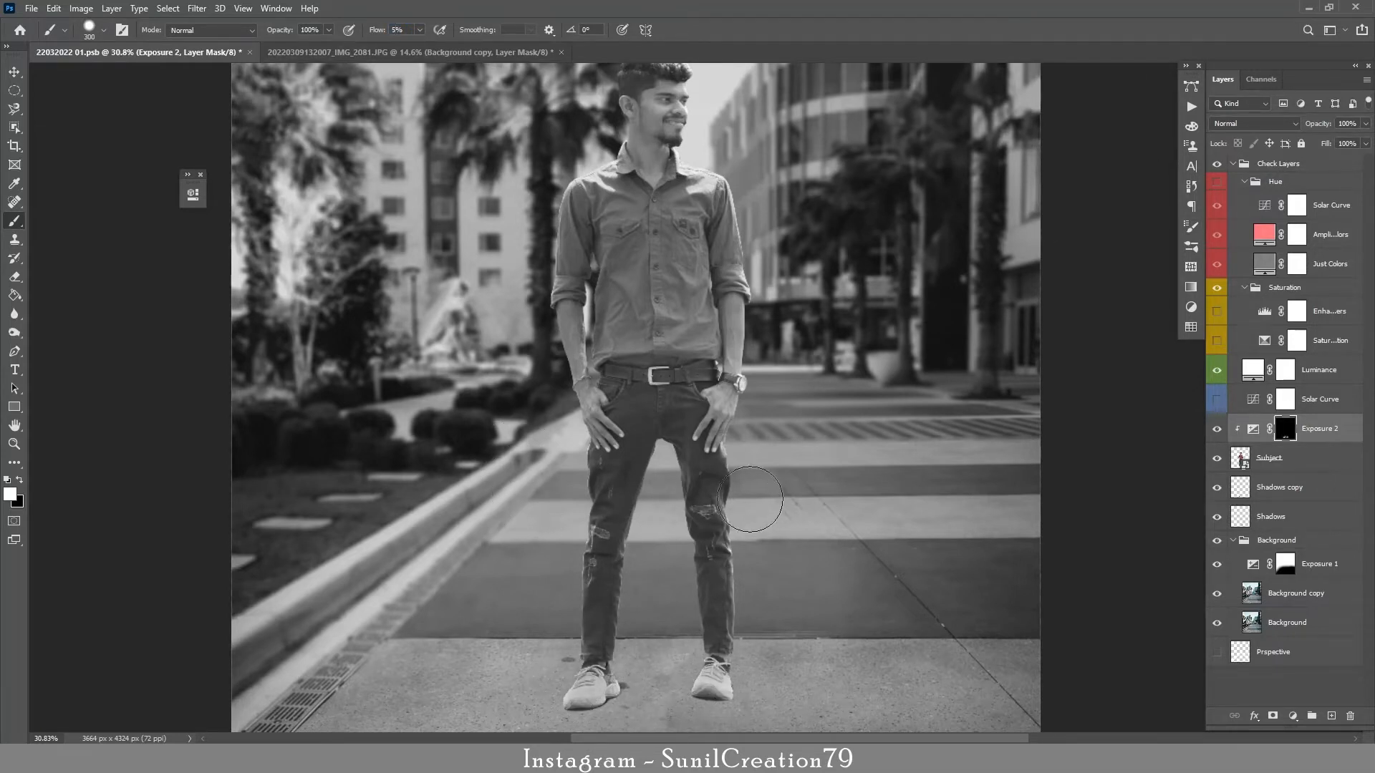
# Paint white on the Exposure 2 mask along the man's trousers and lower legs to darken them.
pyautogui.hotkey('ctrl', 'space')
pyautogui.moveTo(687, 572); pyautogui.dragTo(730, 573)
pyautogui.press('[')
pyautogui.press('[')
pyautogui.press('[')
pyautogui.press('[')
pyautogui.press('[')
pyautogui.press('[')
pyautogui.moveTo(752, 402)
pyautogui.mouseDown()
pyautogui.moveTo(729, 690)
pyautogui.moveTo(684, 340)
pyautogui.mouseUp()
pyautogui.press(']')
pyautogui.press(']')
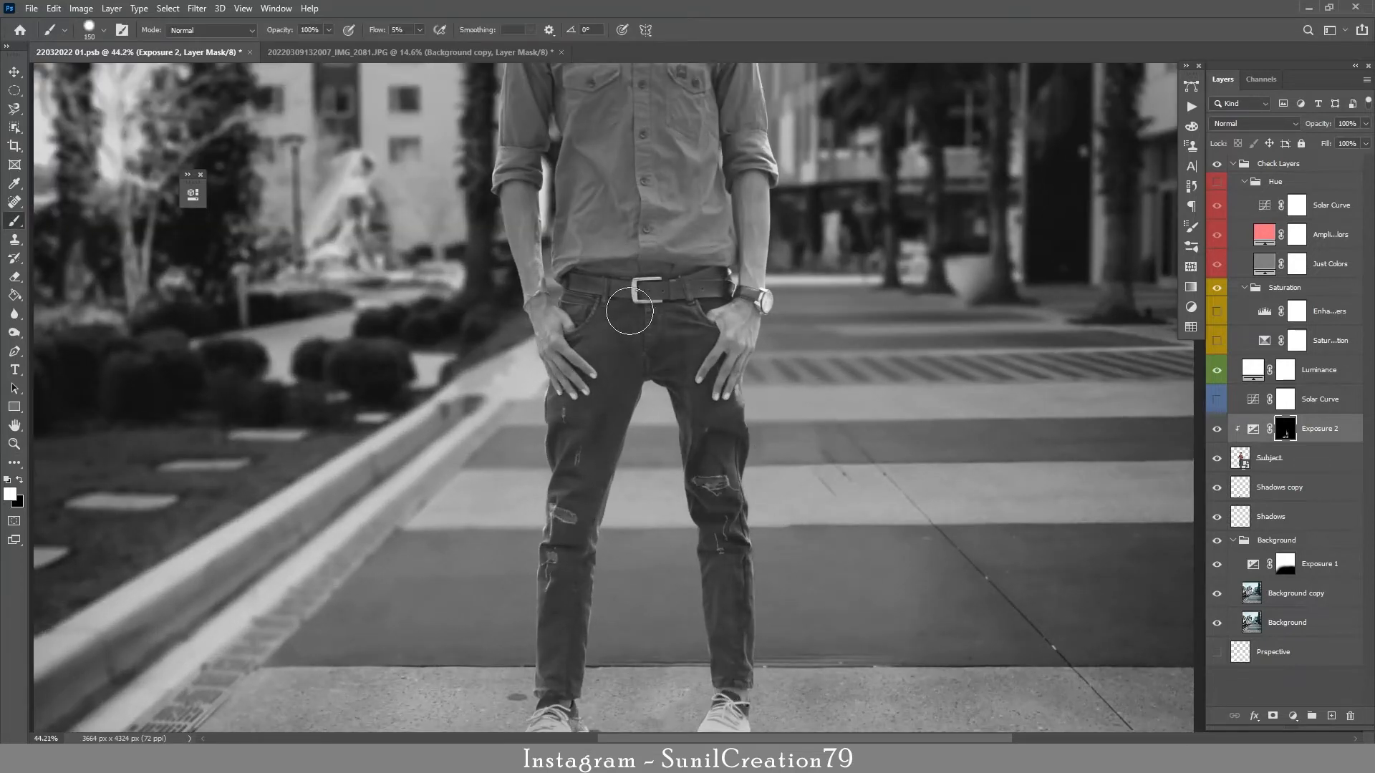
pyautogui.moveTo(539, 430); pyautogui.dragTo(542, 577)
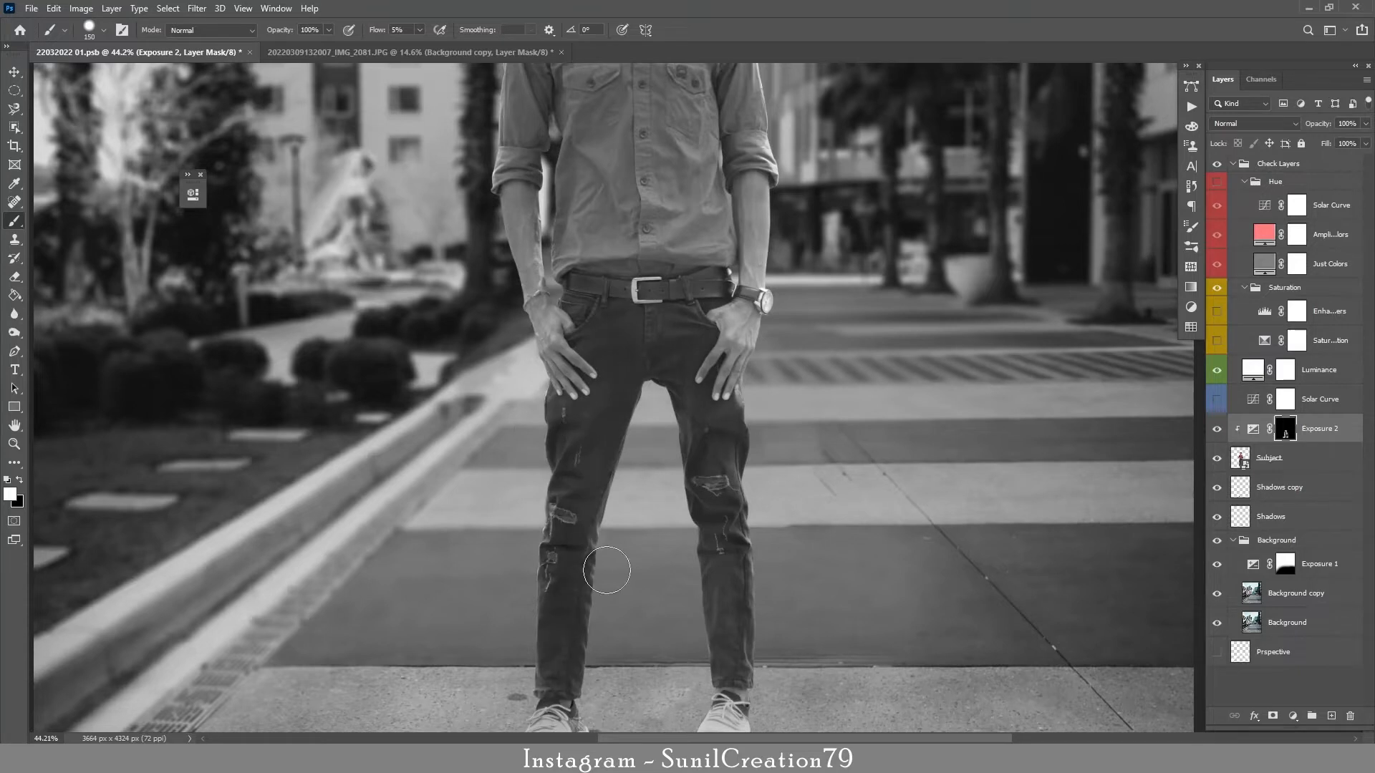
pyautogui.press('space')
pyautogui.moveTo(681, 674); pyautogui.dragTo(698, 557)
# Paint the darkening onto the man's shirt, arms and head in the Exposure 2 mask.
pyautogui.press('space')
pyautogui.moveTo(673, 229); pyautogui.dragTo(668, 507)
pyautogui.moveTo(718, 275)
pyautogui.mouseDown()
pyautogui.moveTo(761, 344)
pyautogui.moveTo(657, 315)
pyautogui.moveTo(630, 358)
pyautogui.moveTo(771, 340)
pyautogui.moveTo(747, 490)
pyautogui.mouseUp()
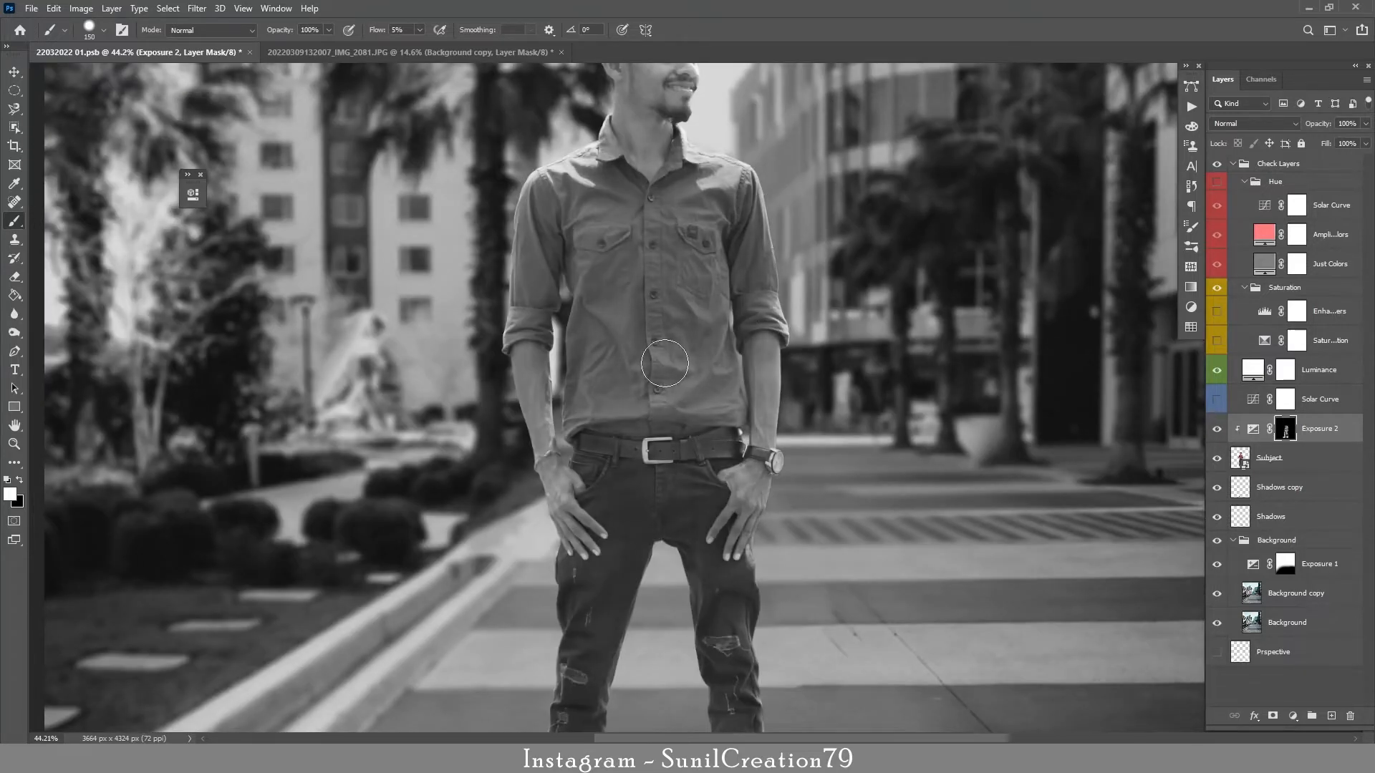
pyautogui.moveTo(603, 179)
pyautogui.mouseDown()
pyautogui.moveTo(537, 208)
pyautogui.moveTo(548, 480)
pyautogui.moveTo(583, 537)
pyautogui.mouseUp()
pyautogui.press('space')
pyautogui.moveTo(679, 270); pyautogui.dragTo(688, 461)
pyautogui.moveTo(684, 226)
pyautogui.mouseDown()
pyautogui.moveTo(648, 323)
pyautogui.moveTo(727, 358)
pyautogui.mouseUp()
pyautogui.moveTo(649, 183); pyautogui.dragTo(699, 197)
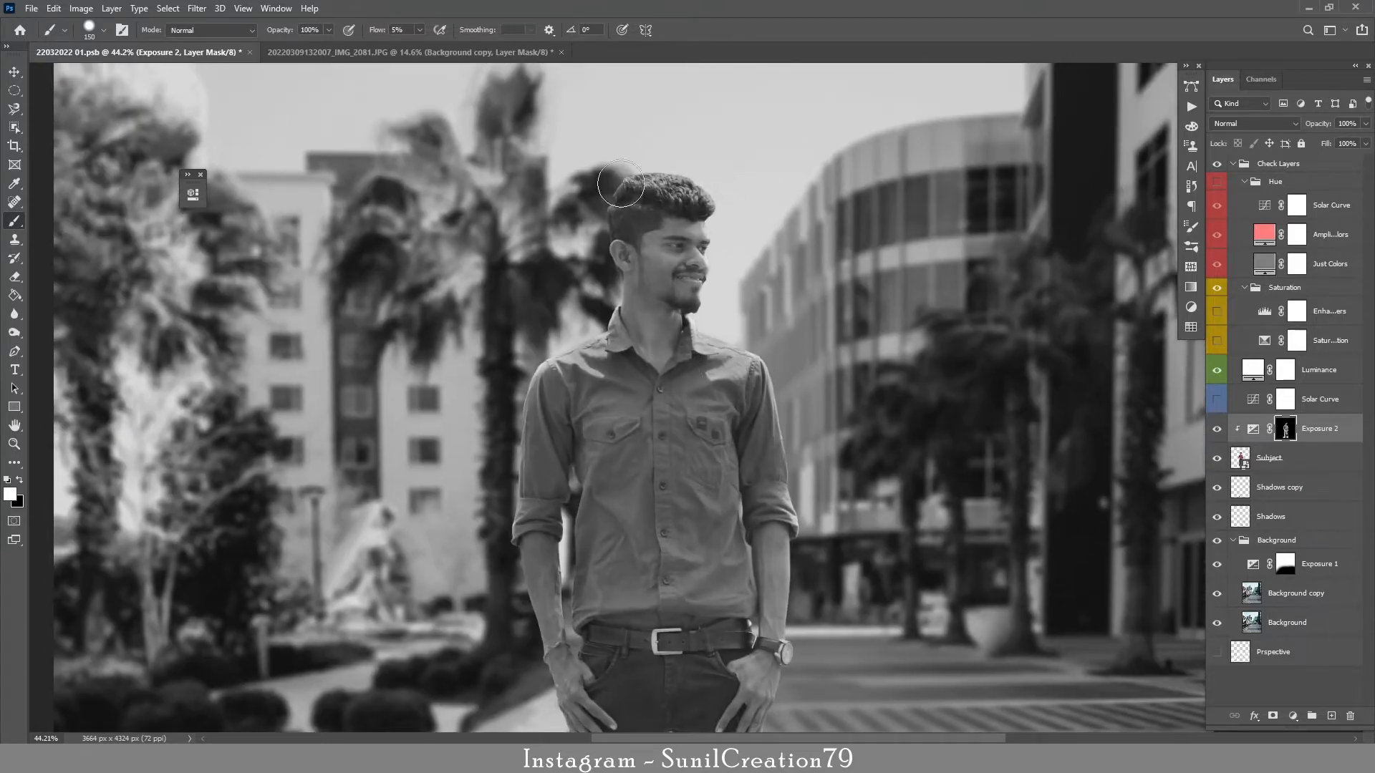
# Hide the Check Layers group and compare the full-colour composite with and without the Exposure 2 adjustment.
pyautogui.click(1217, 163)
pyautogui.scroll(-6, 834, 321)
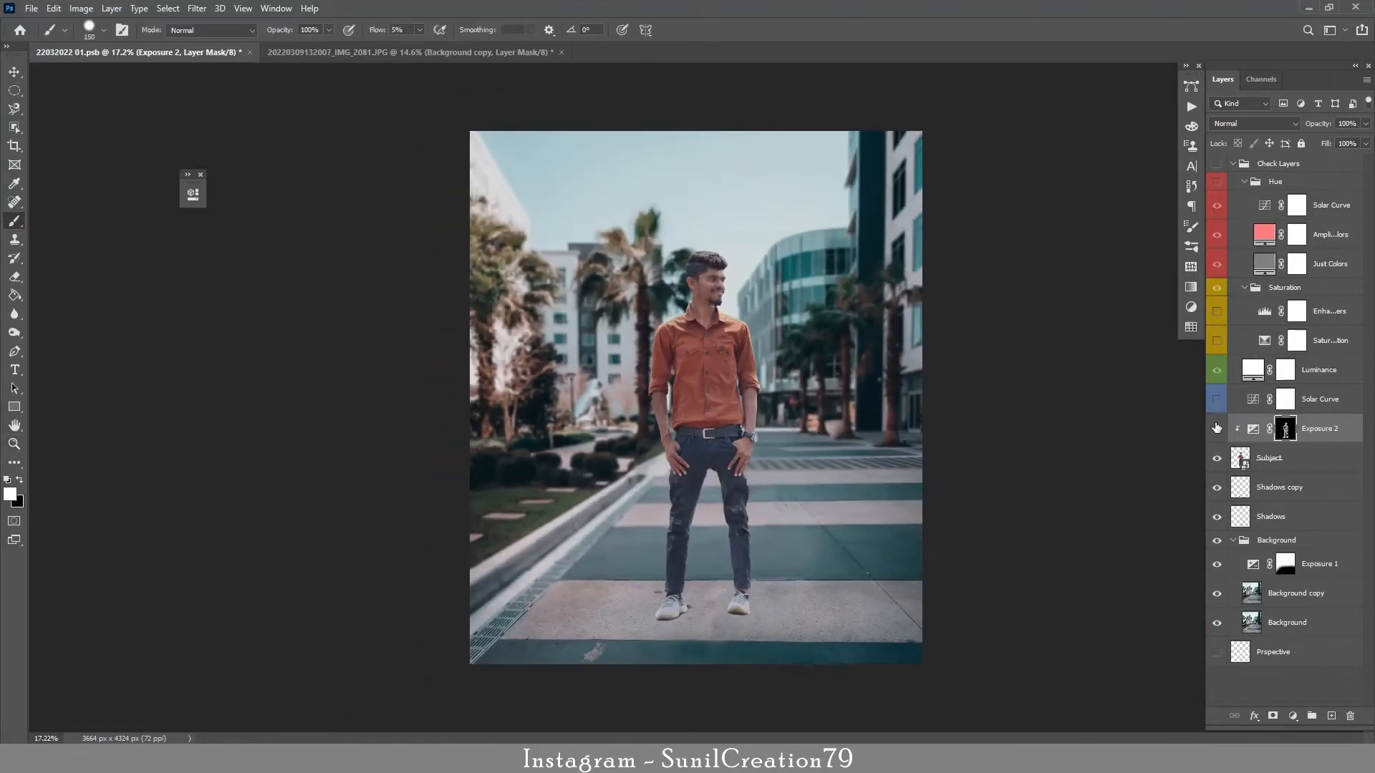
pyautogui.click(1217, 428)
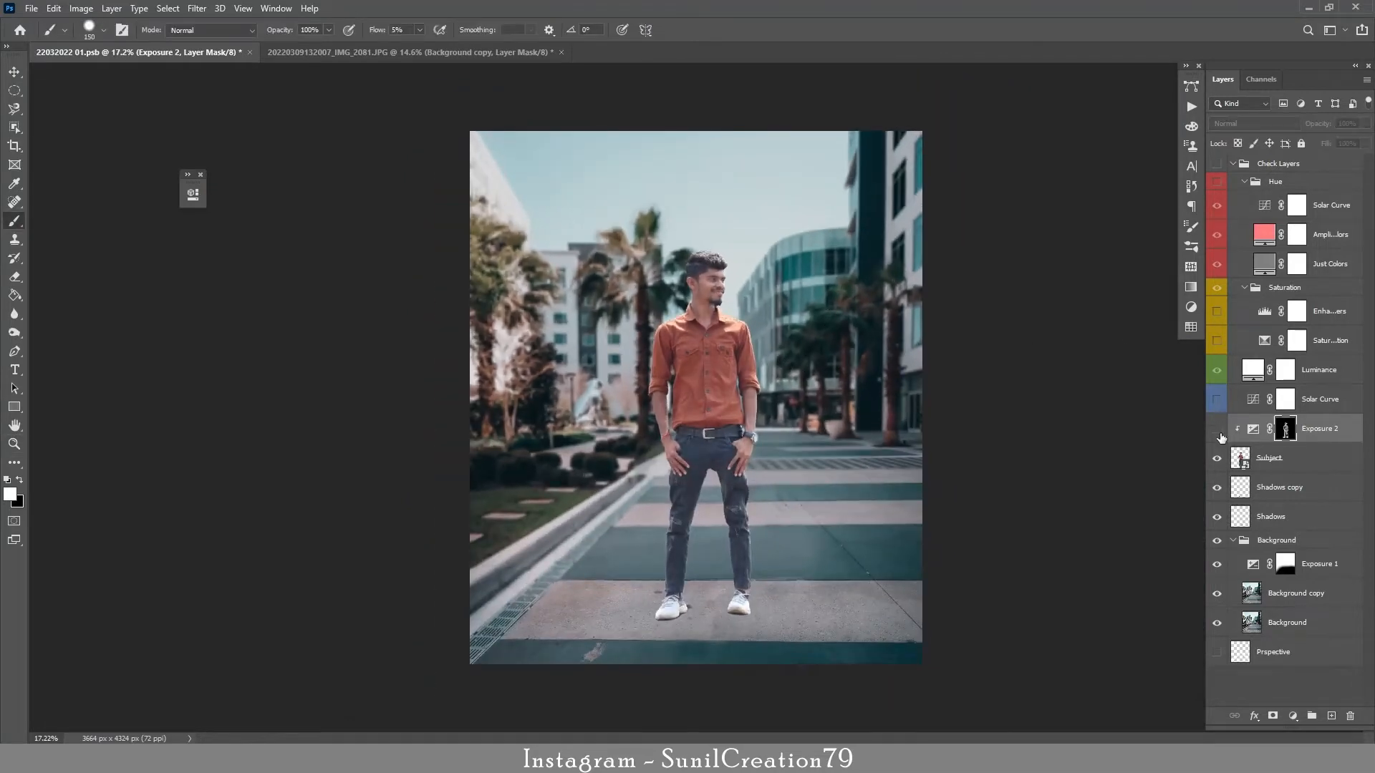
pyautogui.click(1217, 430)
pyautogui.click(1217, 430)
pyautogui.click(1217, 429)
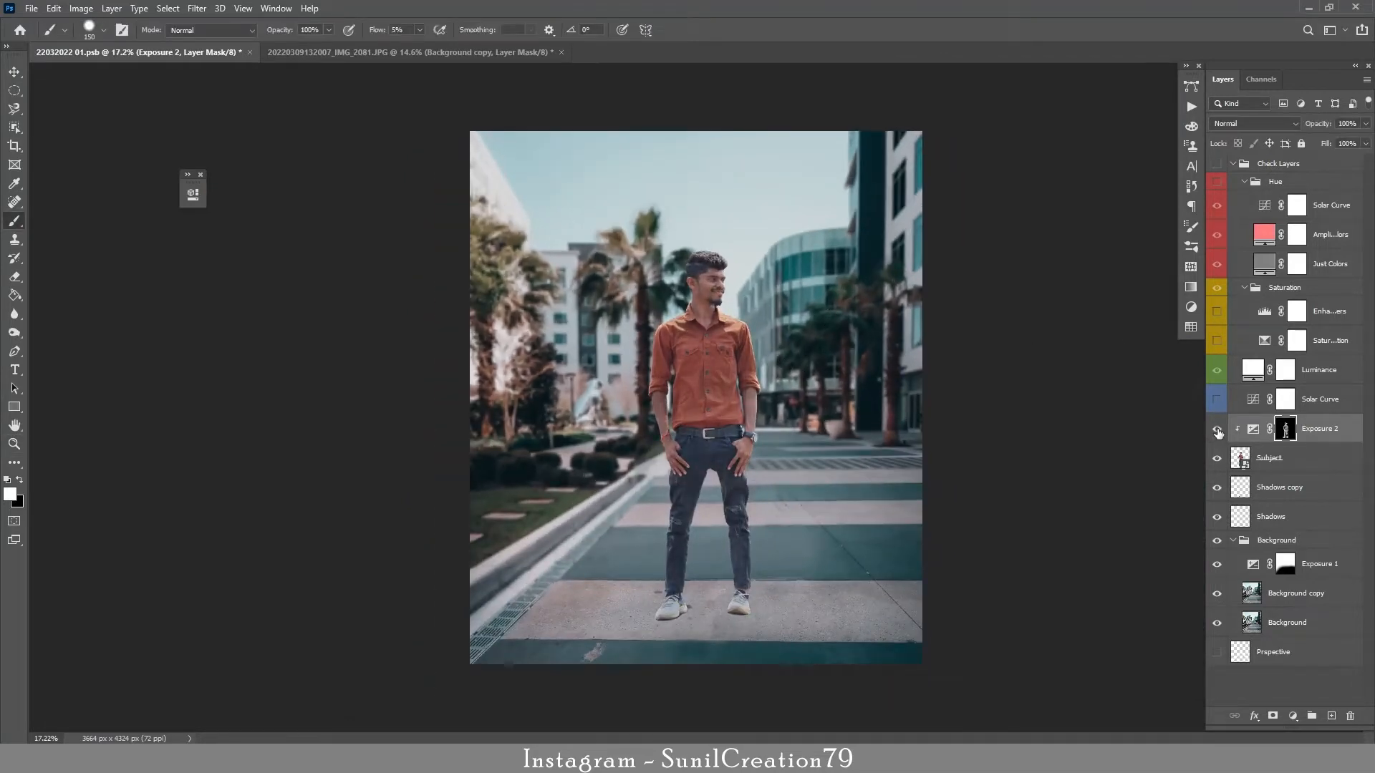
pyautogui.click(1217, 430)
pyautogui.click(1218, 427)
# Turn a duplicate of the Subject layer black with Hue/Saturation lightness -100 and rasterize it.
pyautogui.click(1271, 459)
pyautogui.hotkey('ctrl', 'j')
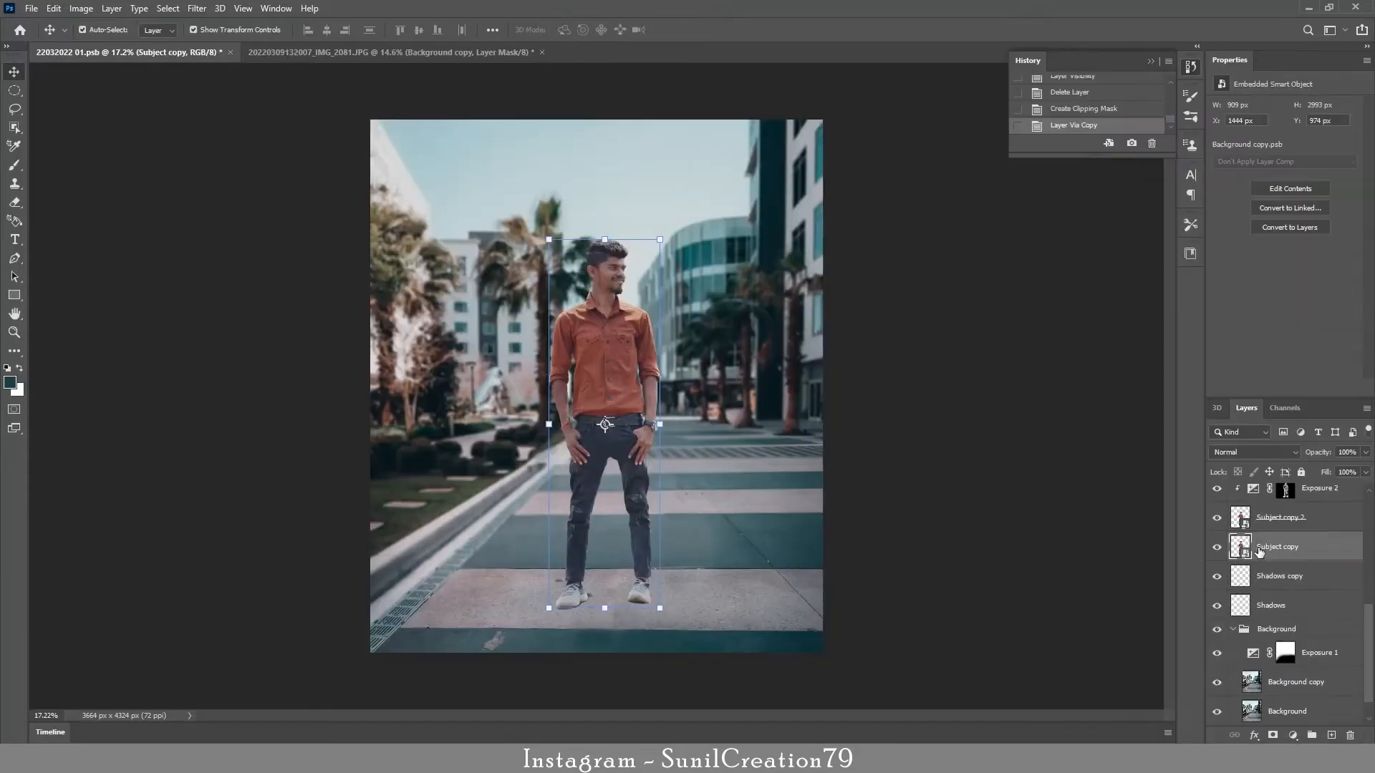
pyautogui.click(81, 7)
pyautogui.moveTo(93, 48)
pyautogui.click(265, 121)
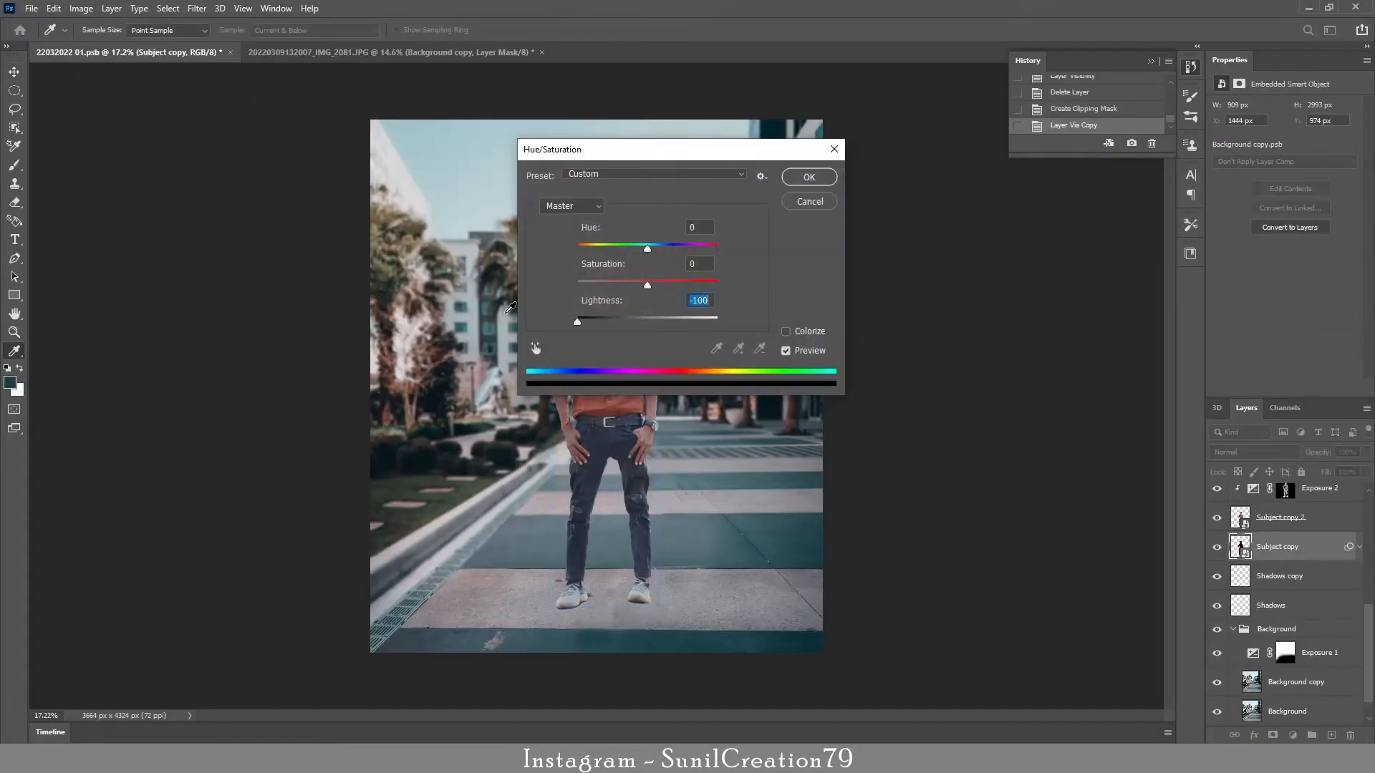
pyautogui.click(805, 181)
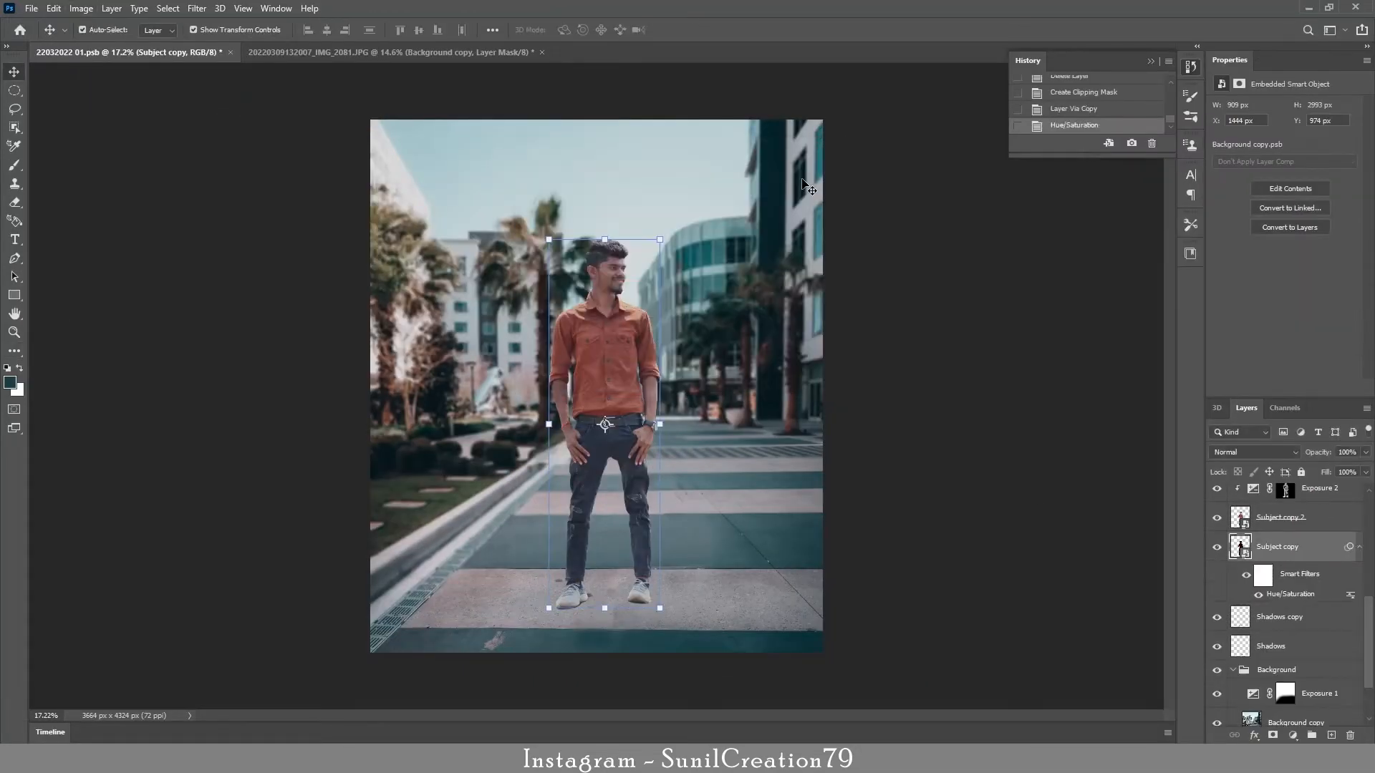
pyautogui.rightClick(1298, 554)
pyautogui.click(1133, 391)
# Distort the black silhouette into a flat ground shadow about 1122 × 450 px, falling leftward behind the shoes, and add a layer mask to it.
pyautogui.hotkey('ctrl', 't')
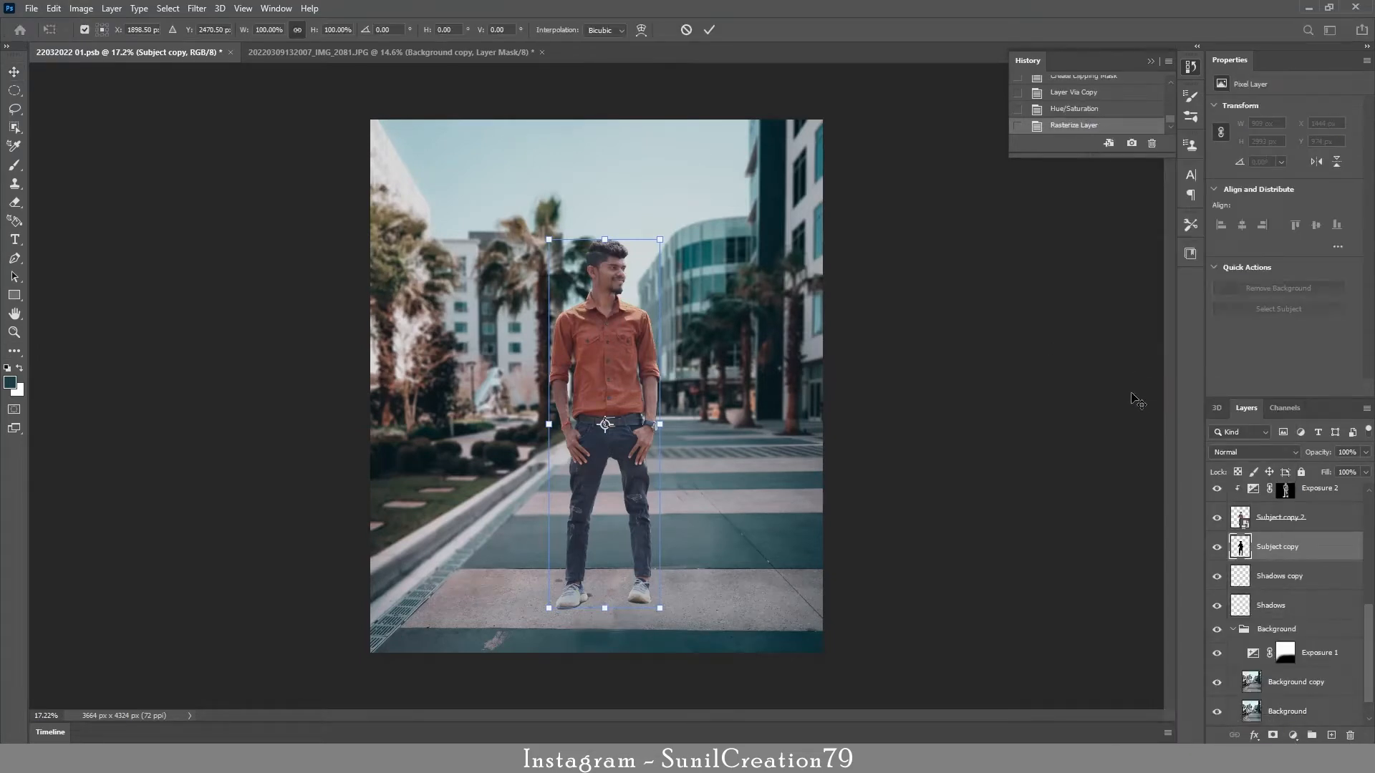
pyautogui.rightClick(571, 367)
pyautogui.click(616, 441)
pyautogui.moveTo(605, 241); pyautogui.dragTo(550, 550)
pyautogui.moveTo(660, 608); pyautogui.dragTo(659, 602)
pyautogui.press('Return')
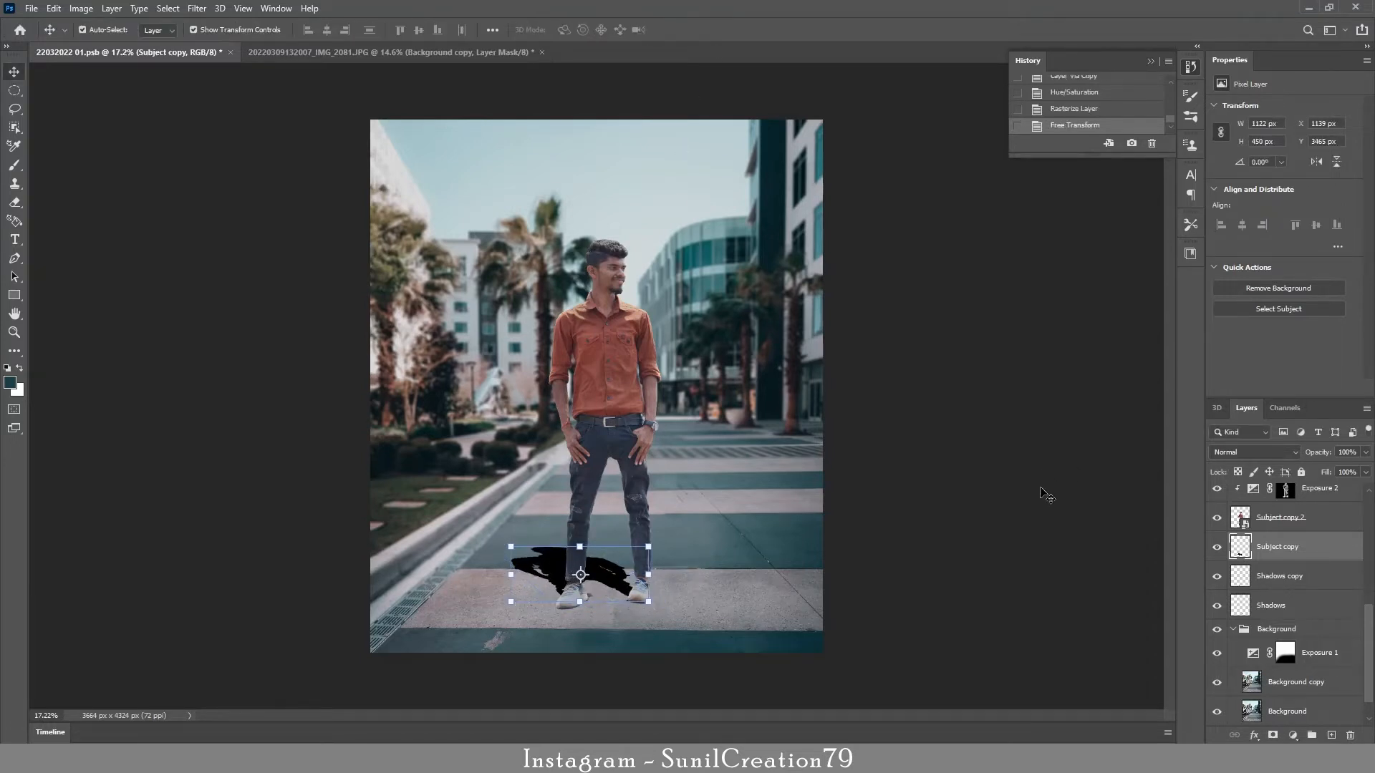
pyautogui.click(1272, 736)
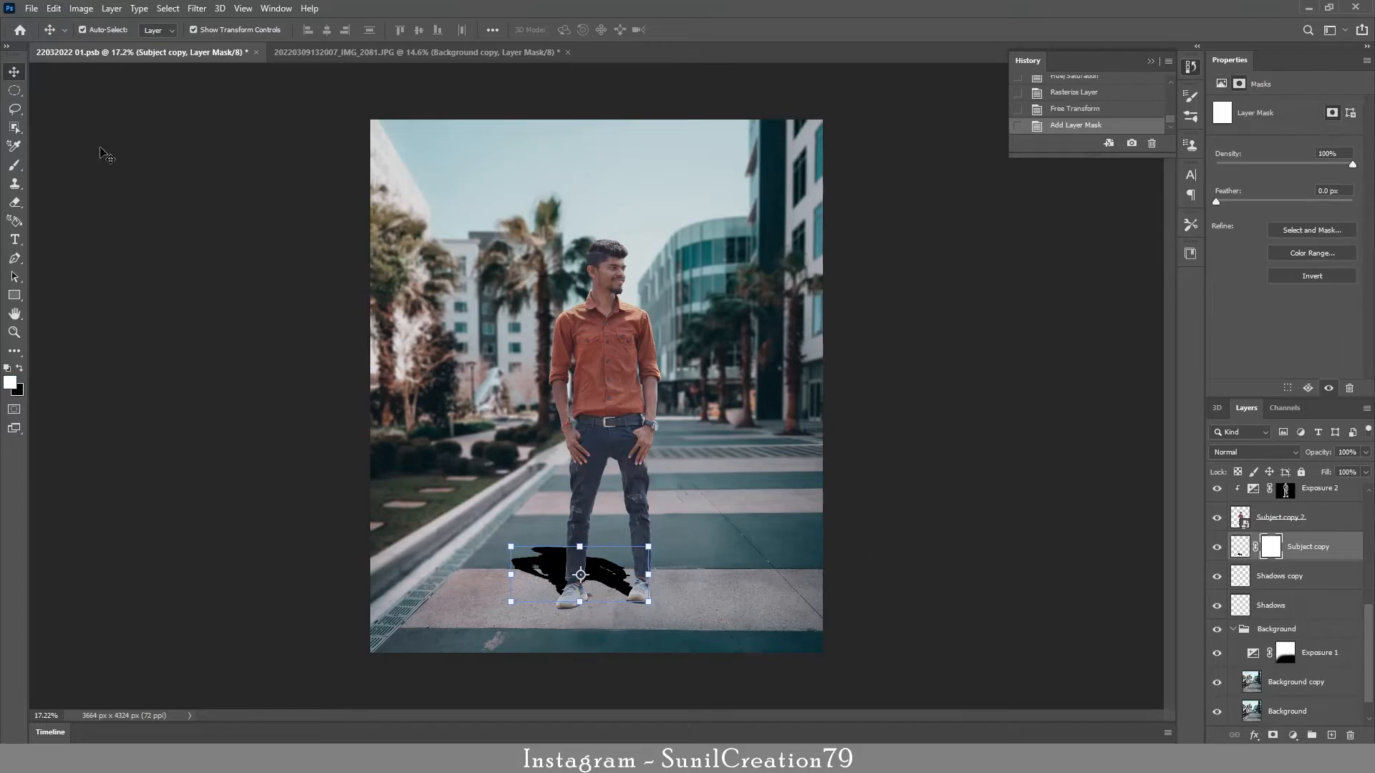
pyautogui.press('u')
pyautogui.click(161, 29)
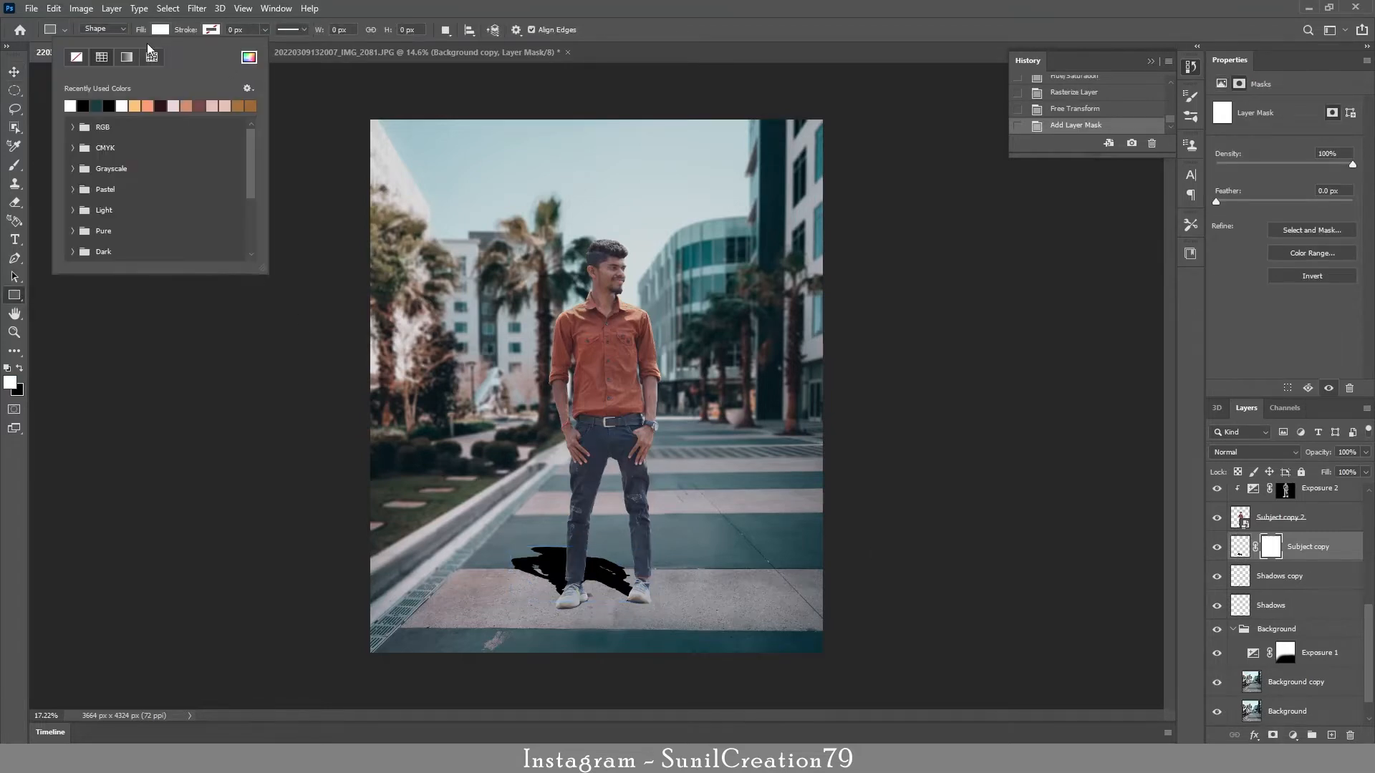
pyautogui.click(126, 57)
pyautogui.click(517, 537)
pyautogui.moveTo(520, 525); pyautogui.dragTo(586, 585)
pyautogui.hotkey('ctrl', 'z')
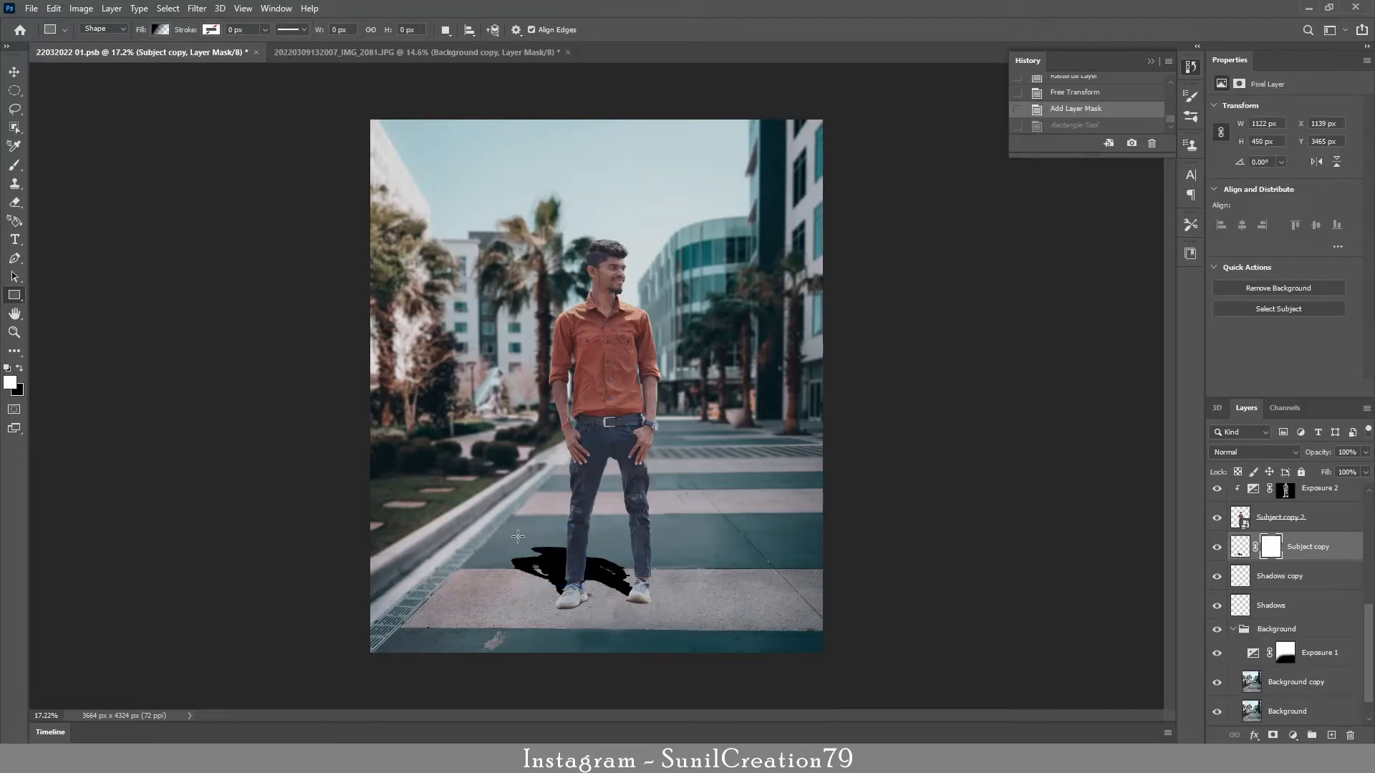
pyautogui.moveTo(513, 521); pyautogui.dragTo(630, 593)
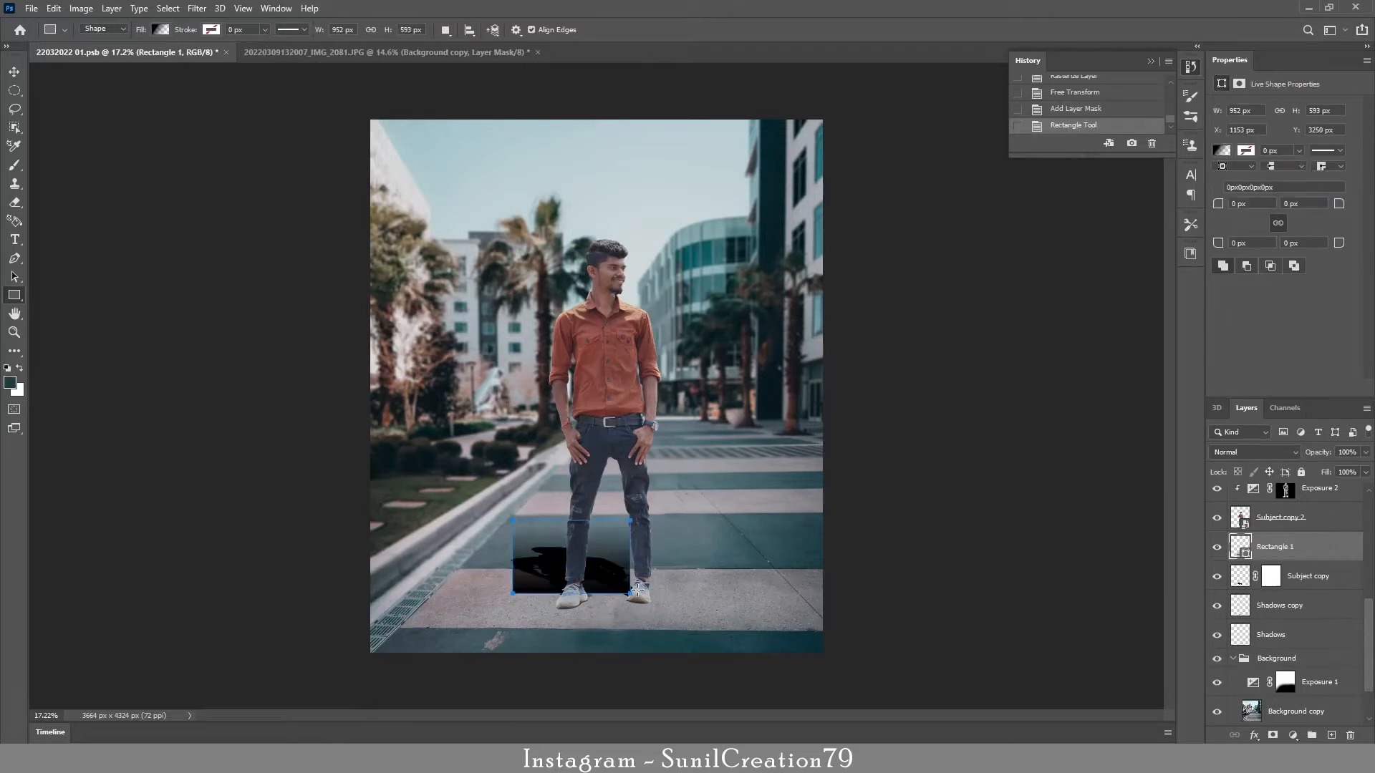
pyautogui.hotkey('ctrl', 'z')
pyautogui.press('s')
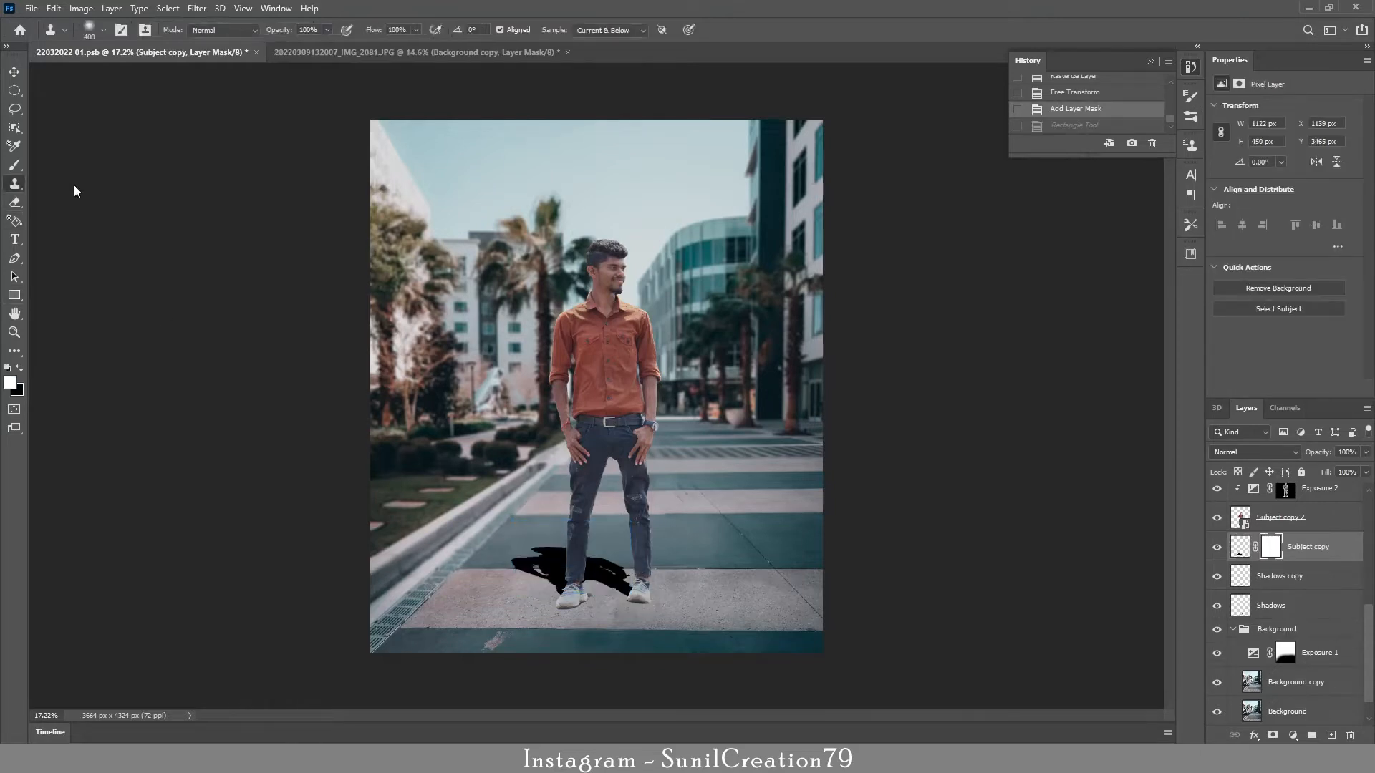
pyautogui.click(17, 223)
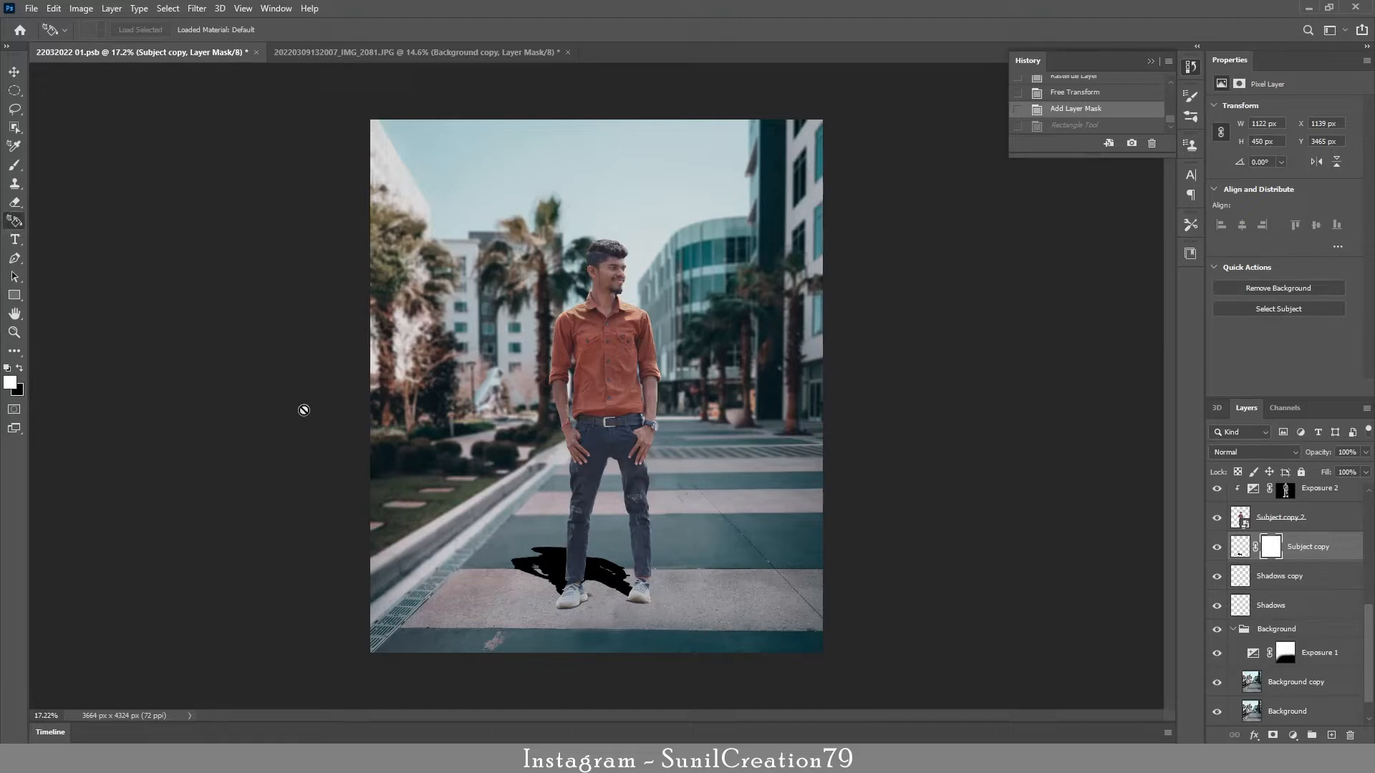
# Switch to a workspace with a fuller set of tools and choose the Gradient tool.
pyautogui.click(276, 8)
pyautogui.moveTo(294, 34)
pyautogui.click(445, 37)
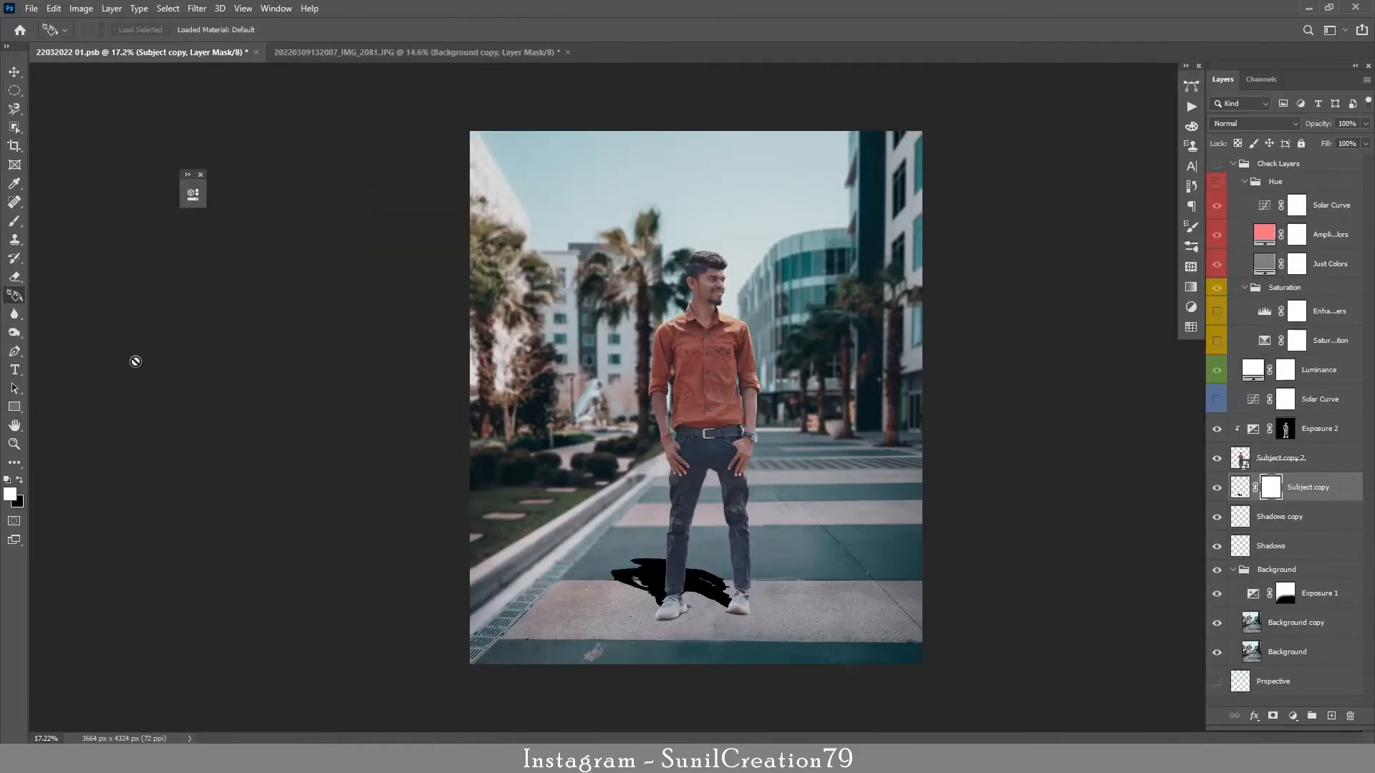
pyautogui.rightClick(22, 299)
pyautogui.click(65, 294)
# Fade the black cast shadow with a long diagonal black-to-white linear gradient on the Subject copy layer mask.
pyautogui.moveTo(608, 538); pyautogui.dragTo(718, 613)
pyautogui.moveTo(645, 523); pyautogui.dragTo(722, 609)
pyautogui.moveTo(666, 530); pyautogui.dragTo(725, 618)
pyautogui.moveTo(697, 552); pyautogui.dragTo(713, 606)
pyautogui.moveTo(634, 503); pyautogui.dragTo(728, 631)
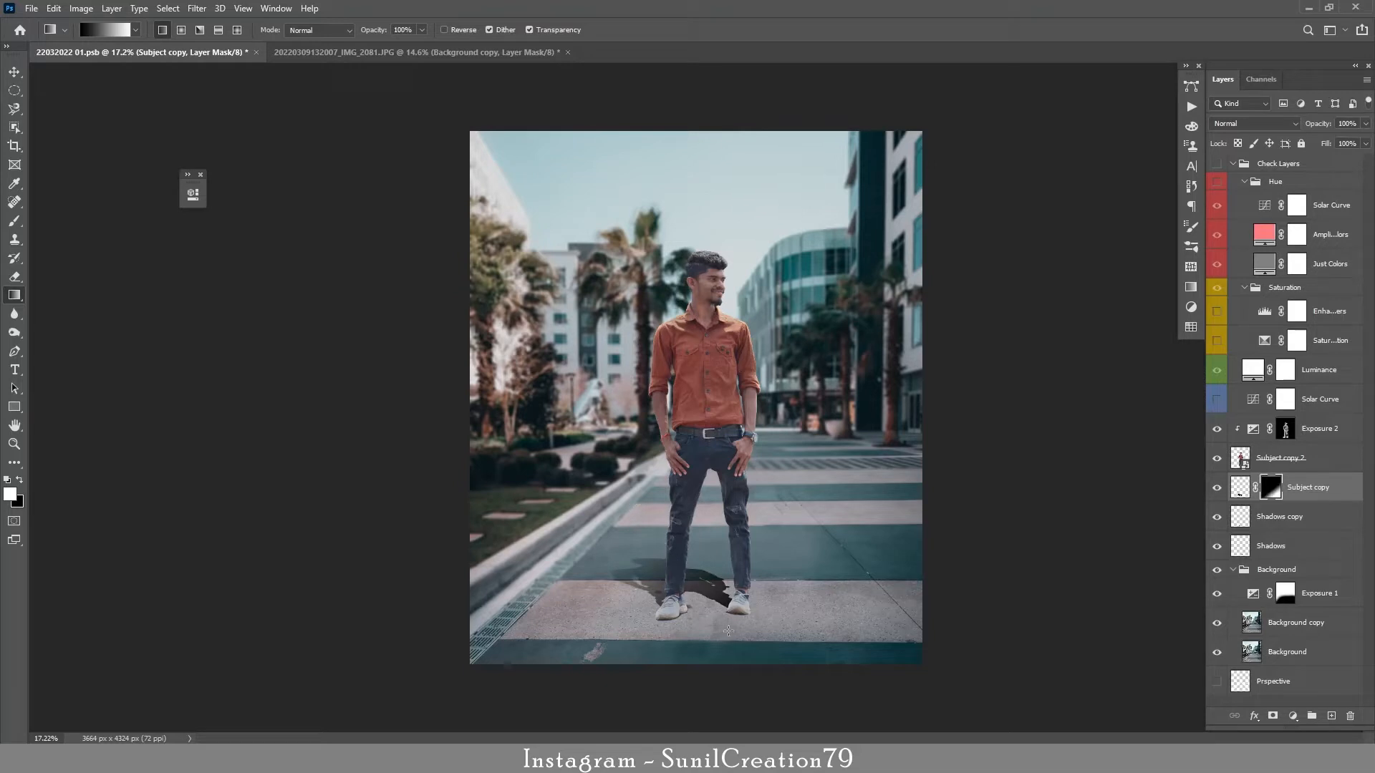
pyautogui.moveTo(598, 451); pyautogui.dragTo(757, 673)
pyautogui.moveTo(544, 428); pyautogui.dragTo(969, 730)
# Set the Subject copy shadow layer to 60% opacity and Multiply blending.
pyautogui.moveTo(1319, 125); pyautogui.dragTo(1321, 126)
pyautogui.click(1235, 124)
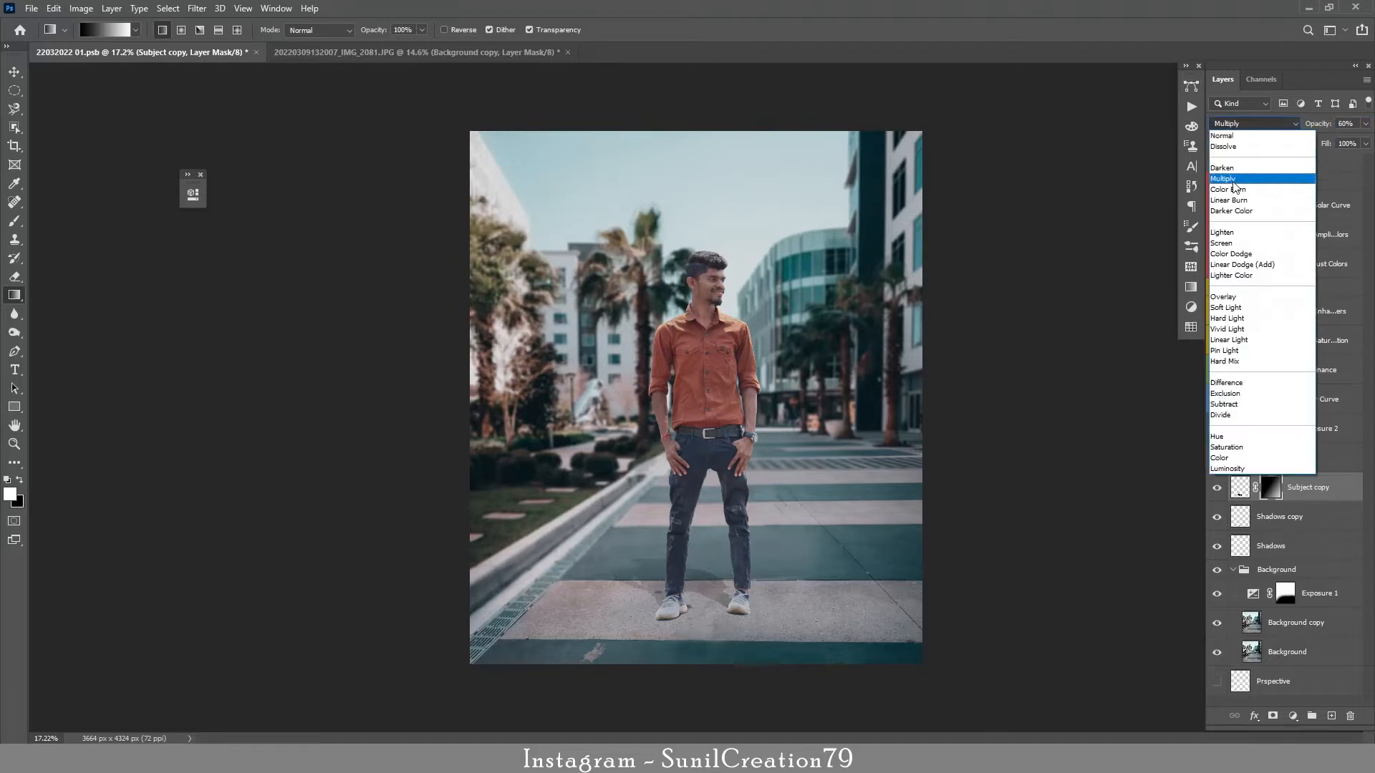
pyautogui.click(1258, 184)
# Soften the cast shadow with a Gaussian Blur on the Subject copy layer's pixels rather than its mask.
pyautogui.click(1240, 487)
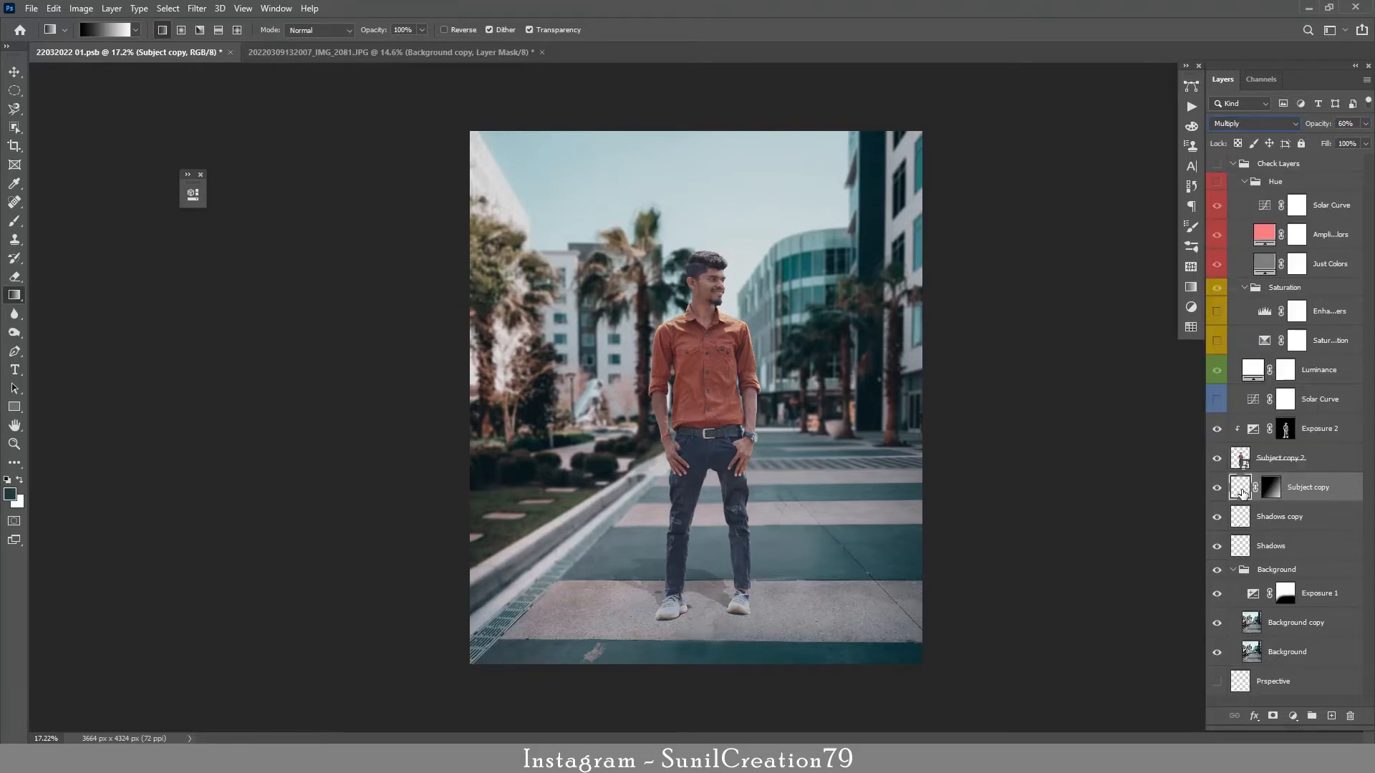
pyautogui.click(197, 7)
pyautogui.moveTo(215, 170)
pyautogui.click(401, 222)
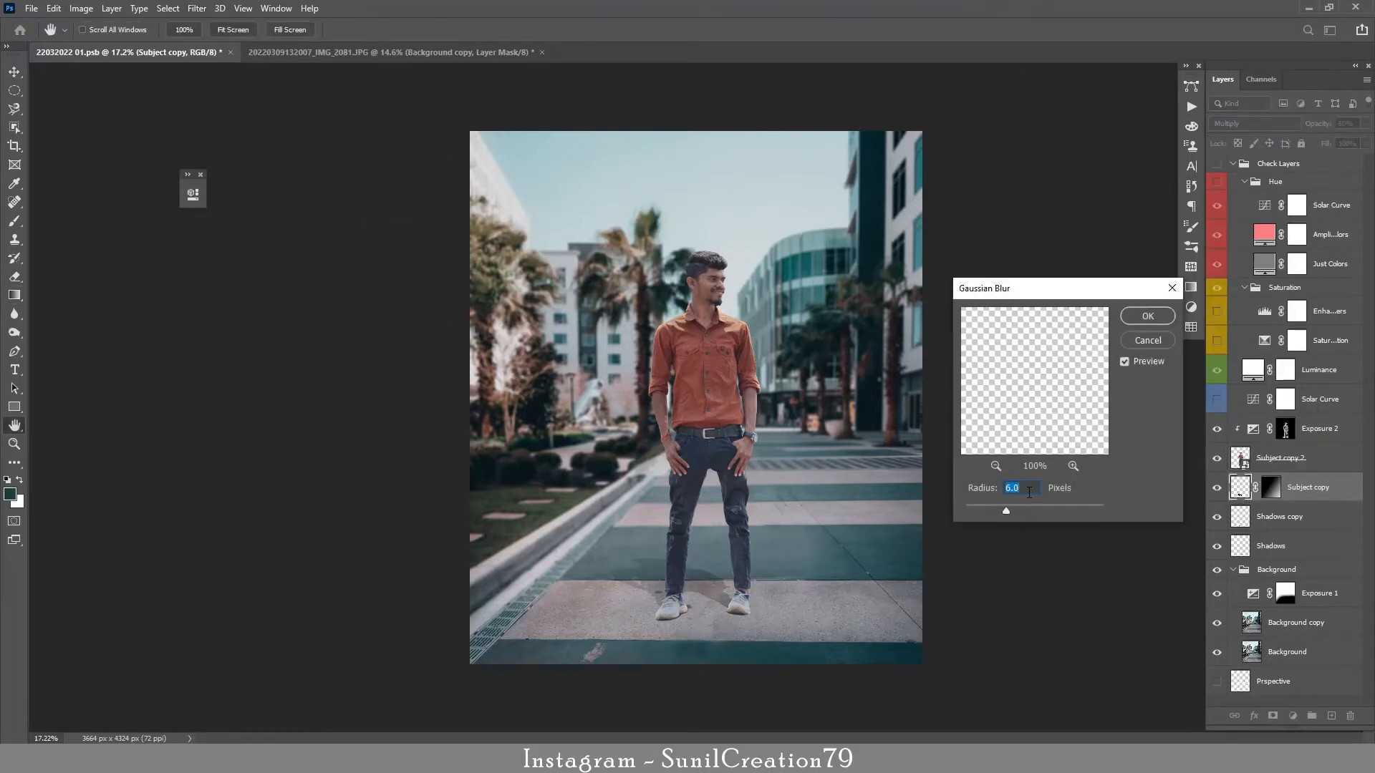
pyautogui.moveTo(1038, 502); pyautogui.dragTo(1055, 494)
pyautogui.click(1144, 322)
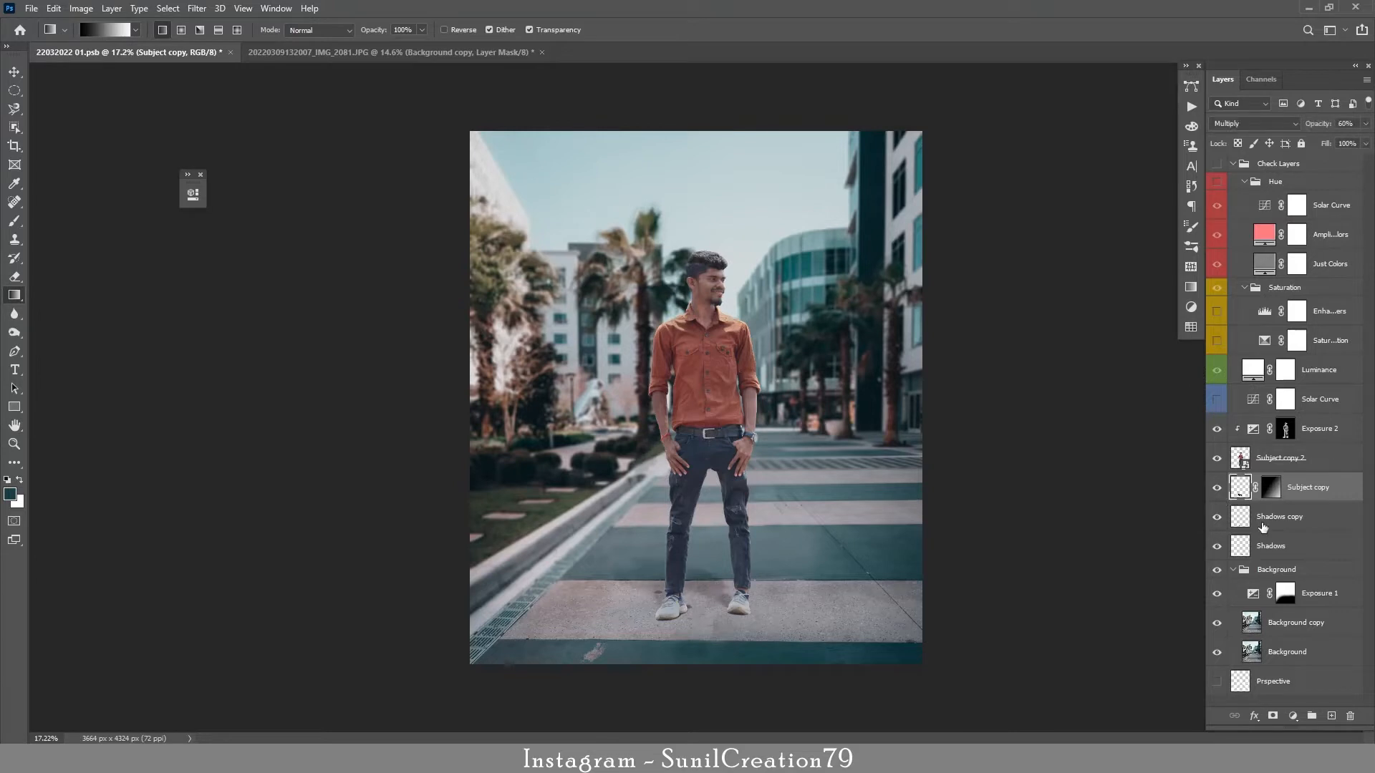
# Duplicate the Subject copy 2 layer, rasterize the duplicate and clip it to Subject copy 2.
pyautogui.press('z')
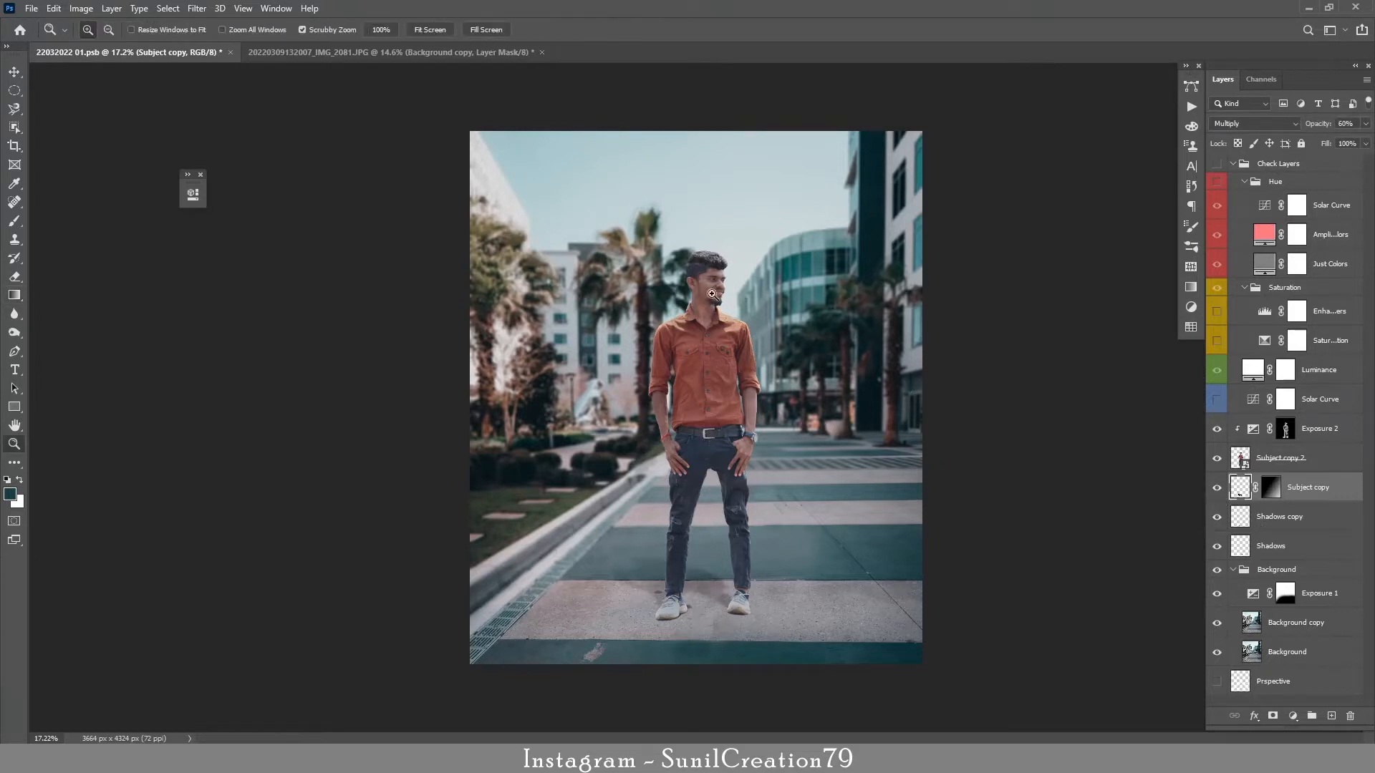
pyautogui.moveTo(710, 278); pyautogui.dragTo(806, 280)
pyautogui.click(1269, 462)
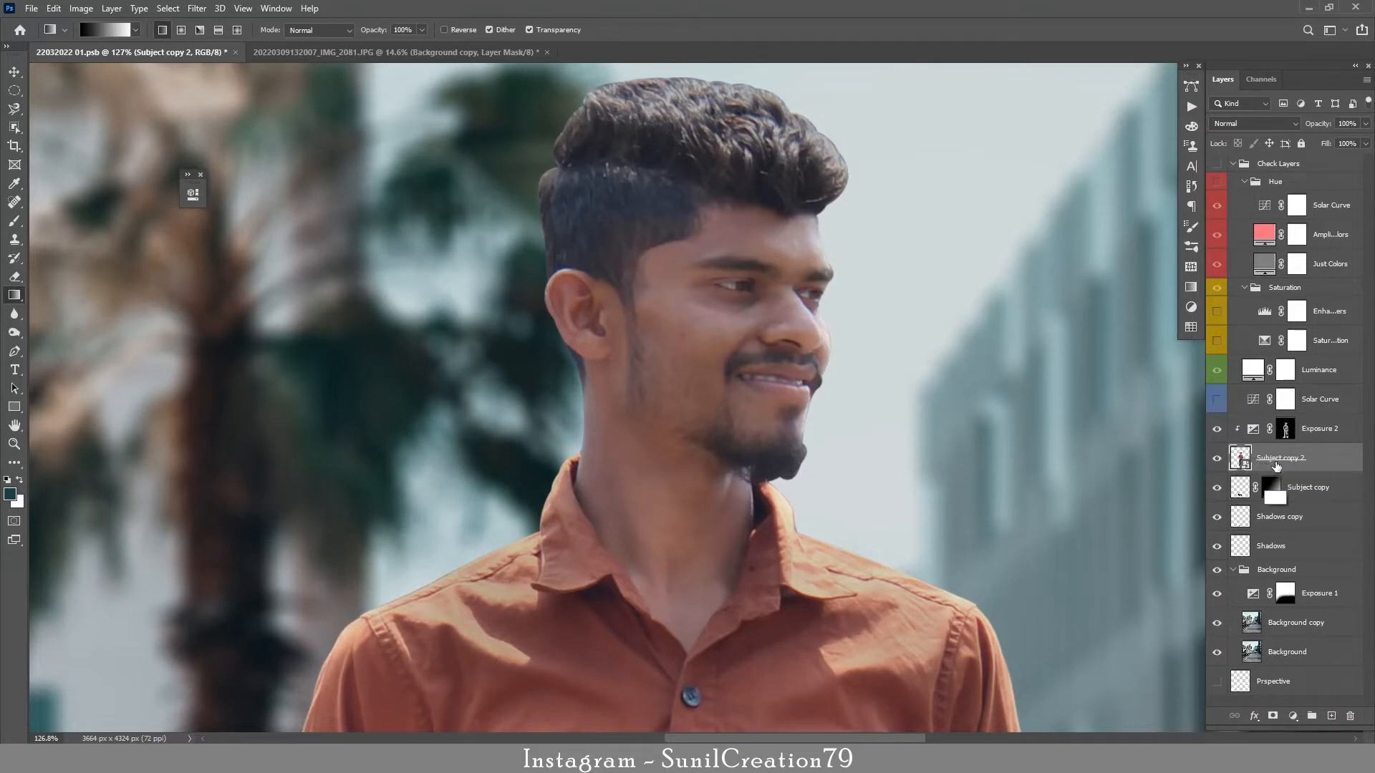
pyautogui.rightClick(1275, 457)
pyautogui.click(1157, 404)
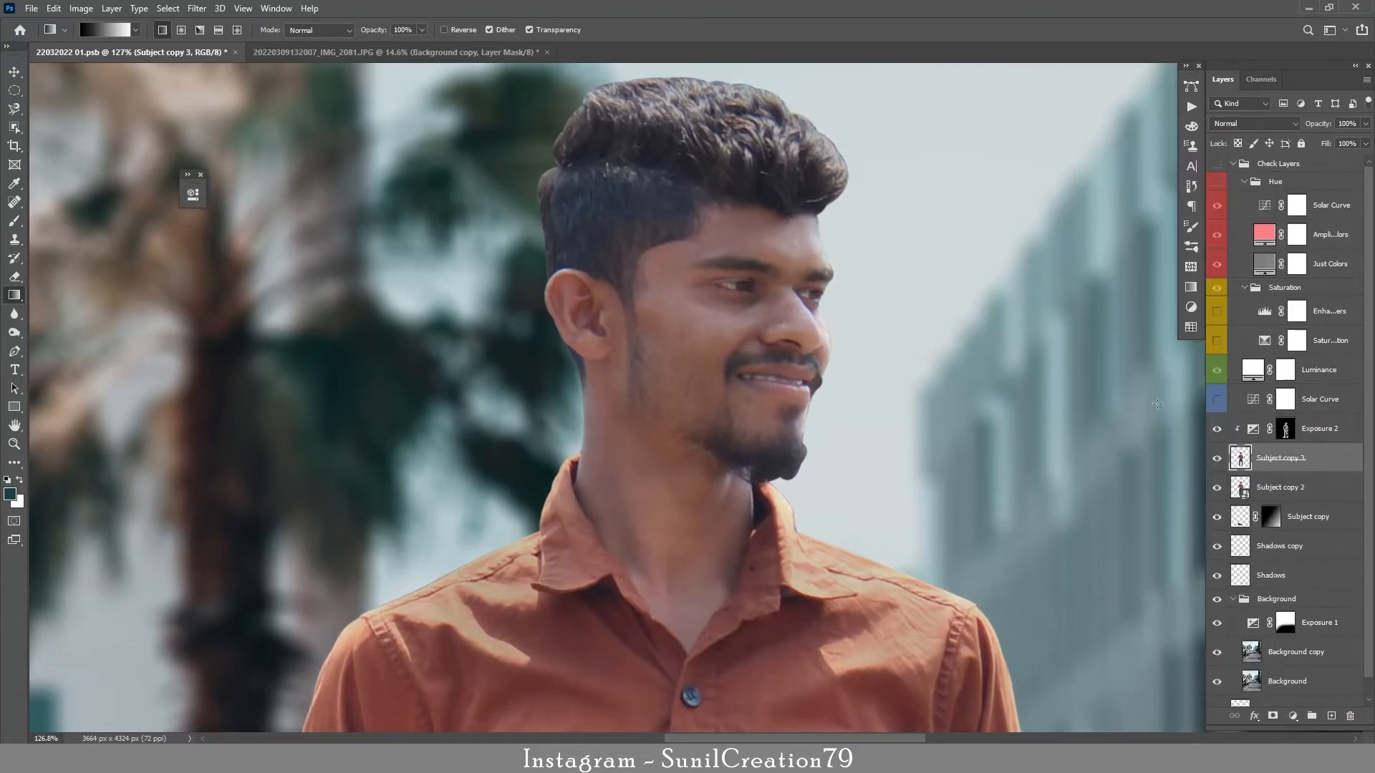
pyautogui.keyDown('alt'); pyautogui.click(1265, 473); pyautogui.keyUp('alt')
pyautogui.moveTo(1274, 464); pyautogui.dragTo(1216, 462)
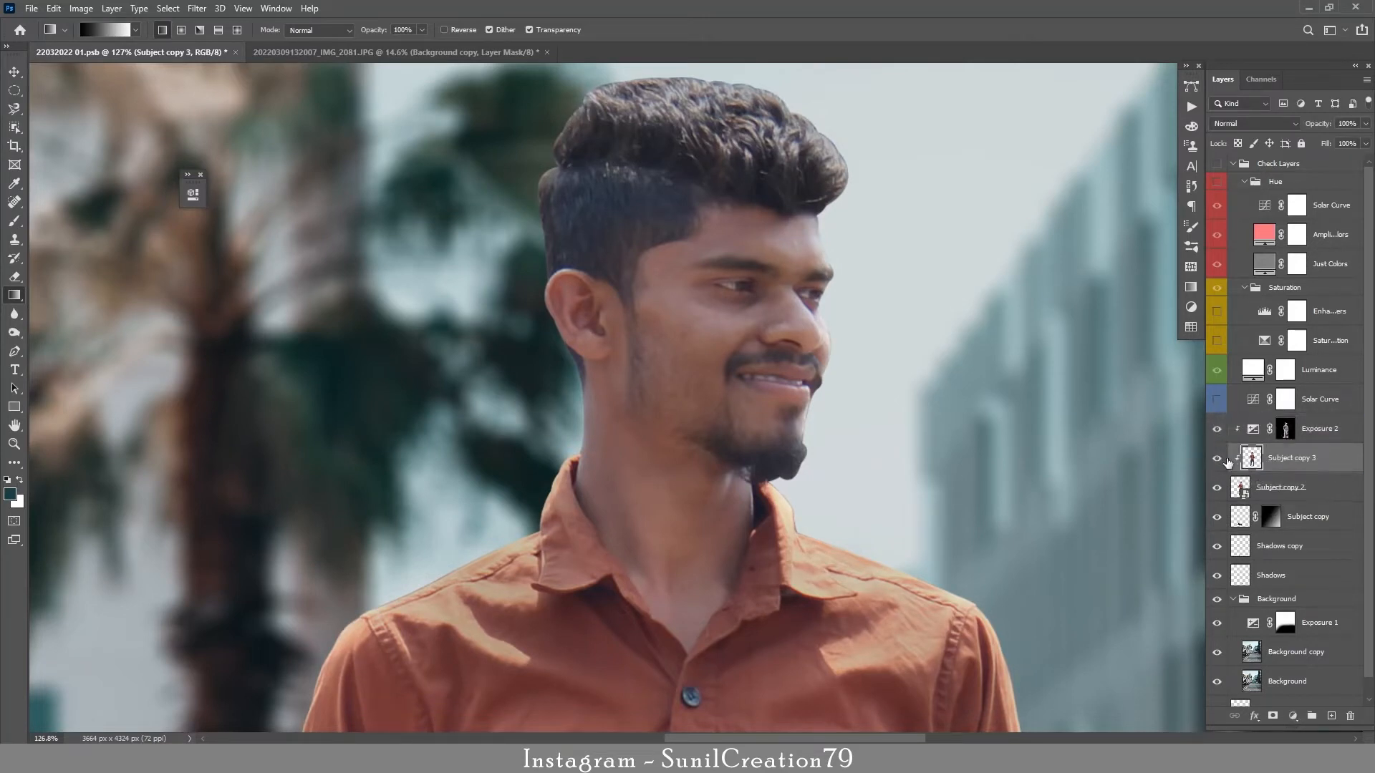
# Smooth the skin on the man's face and neck with the Mixer Brush on the Subject copy 3 layer.
pyautogui.rightClick(14, 221)
pyautogui.click(71, 265)
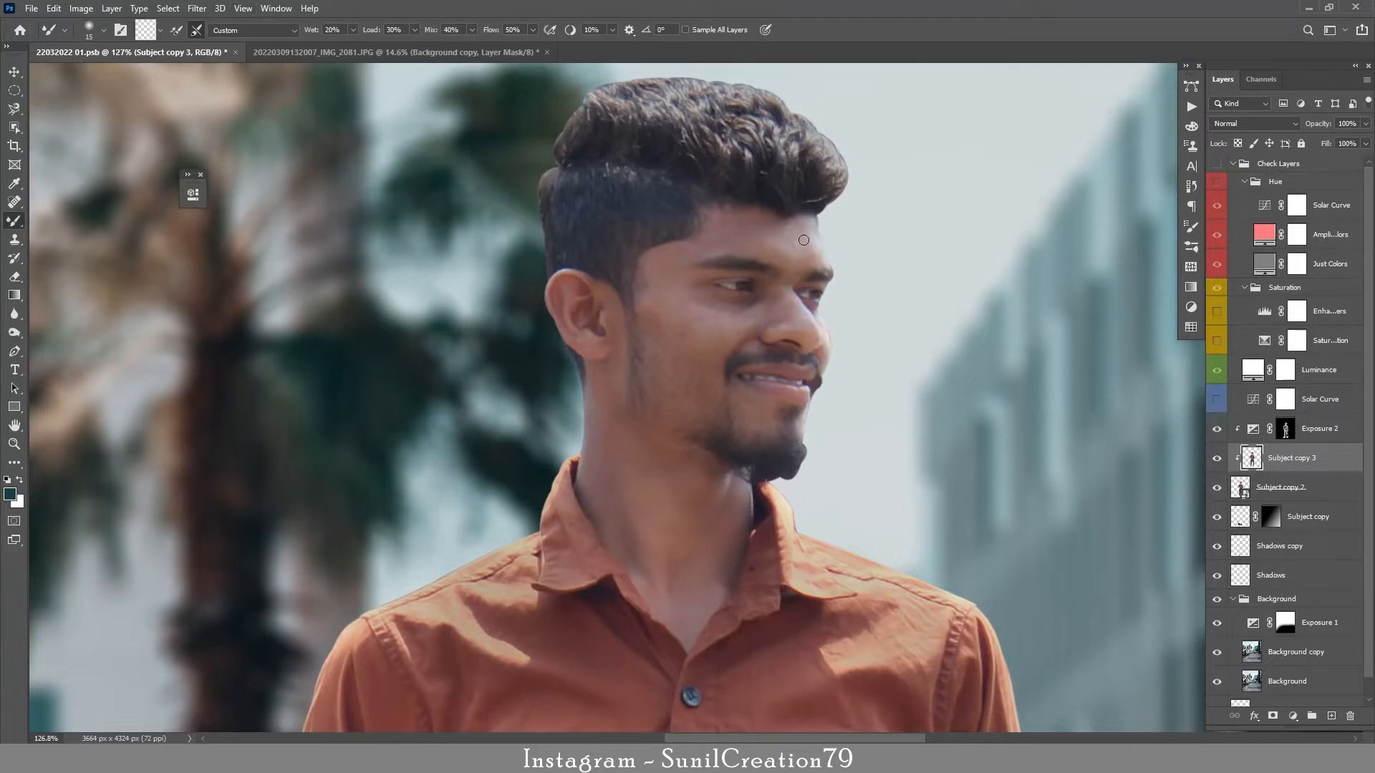
pyautogui.press('[')
pyautogui.press(']')
pyautogui.press(']')
# Smooth the skin on both of the man's forearms and hands with the Mixer Brush.
pyautogui.scroll(-10, 735, 347)
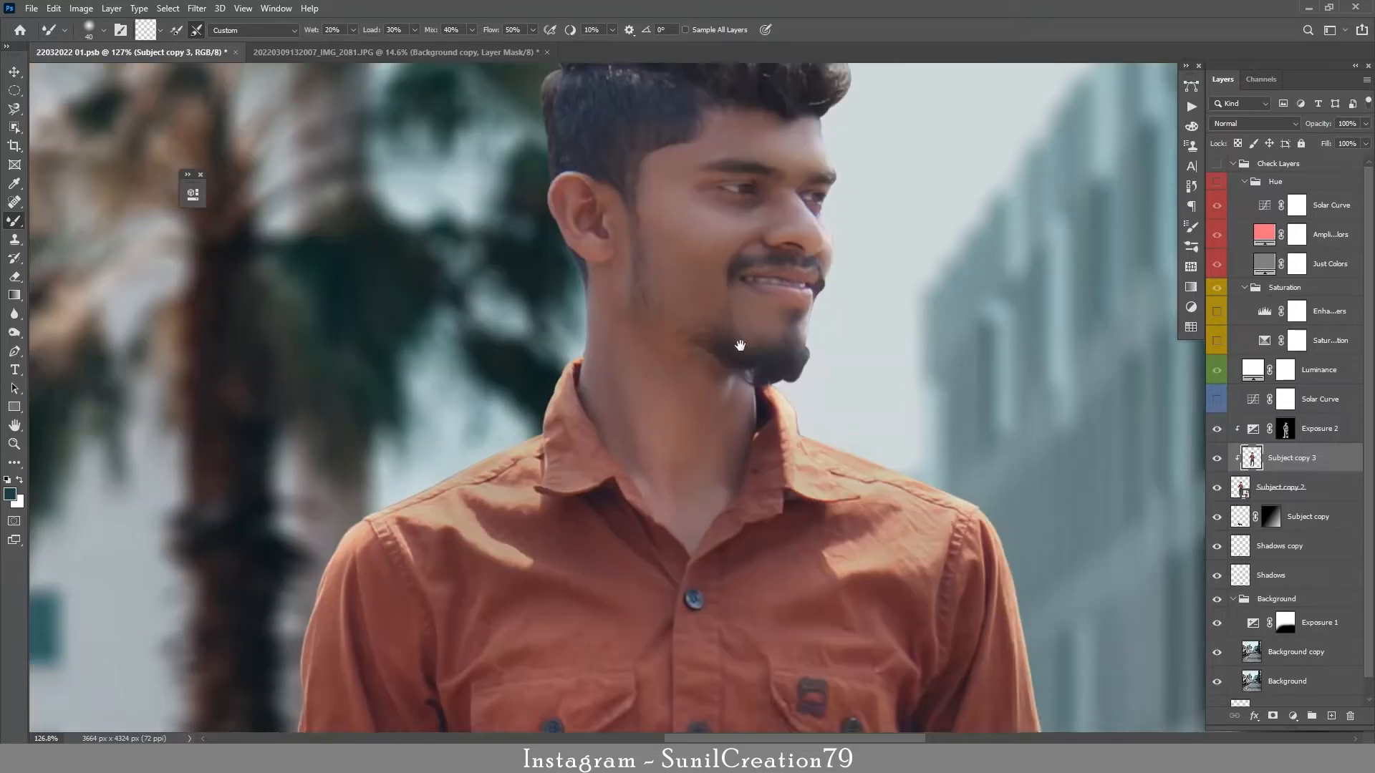
pyautogui.press(']')
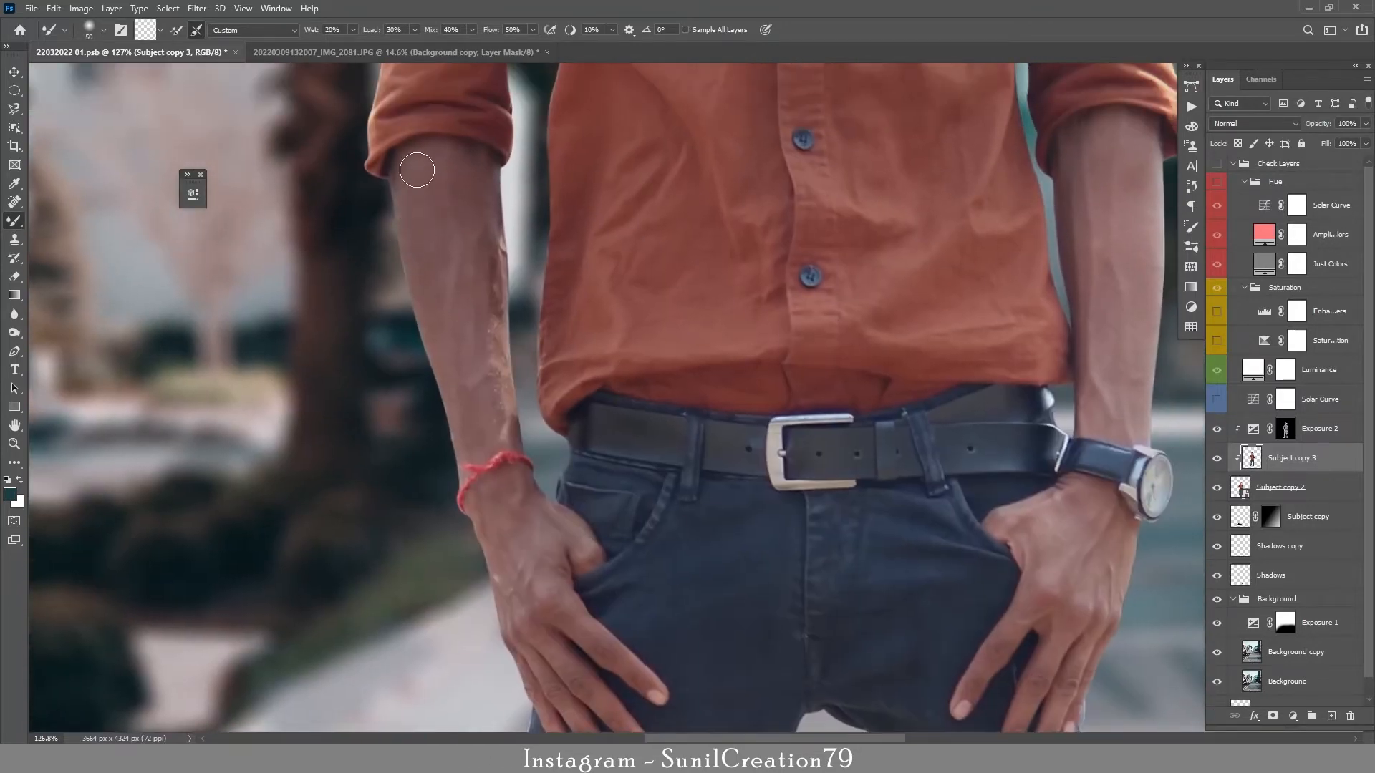
pyautogui.moveTo(491, 309)
pyautogui.mouseDown()
pyautogui.moveTo(494, 404)
pyautogui.moveTo(478, 392)
pyautogui.moveTo(468, 305)
pyautogui.moveTo(428, 298)
pyautogui.moveTo(475, 176)
pyautogui.moveTo(465, 424)
pyautogui.mouseUp()
pyautogui.press('[')
pyautogui.moveTo(528, 543)
pyautogui.mouseDown()
pyautogui.moveTo(511, 589)
pyautogui.moveTo(568, 552)
pyautogui.moveTo(576, 560)
pyautogui.moveTo(550, 627)
pyautogui.mouseUp()
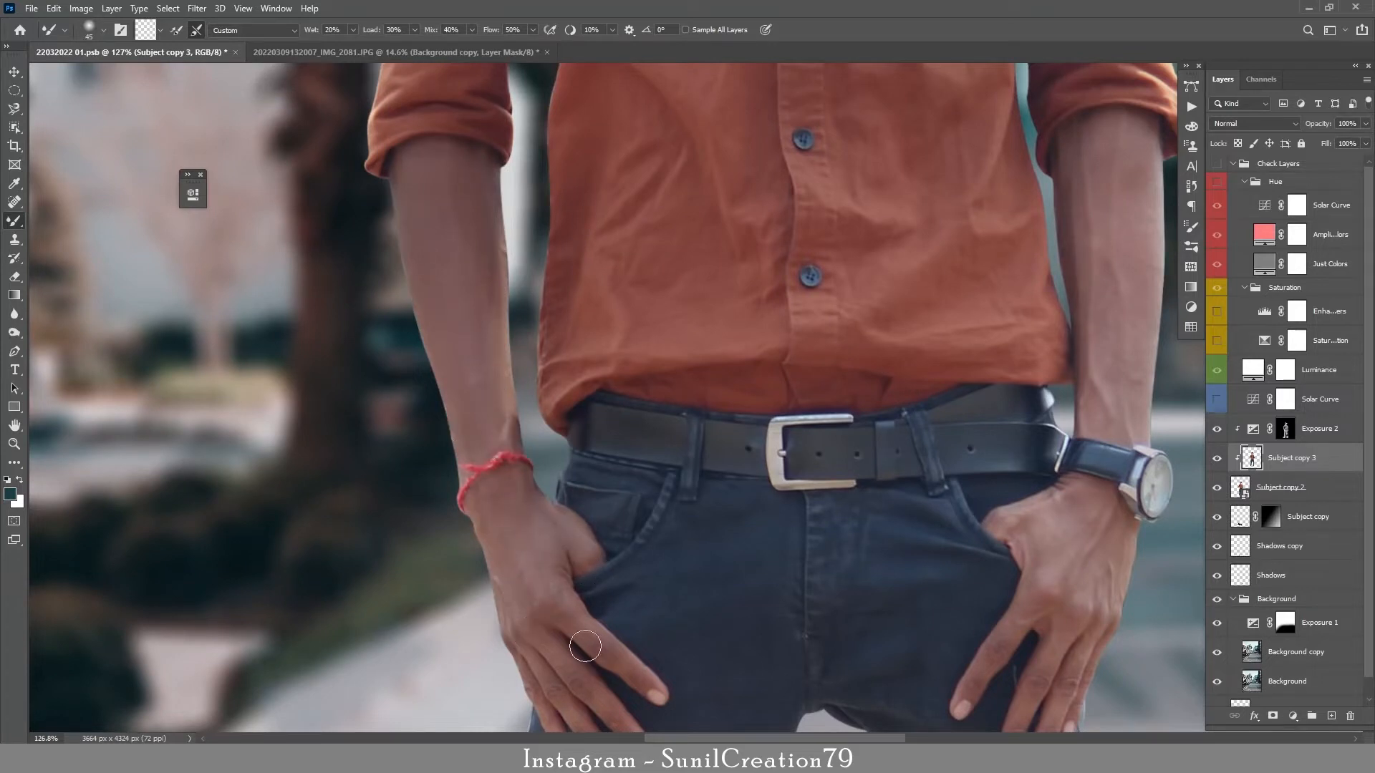
pyautogui.scroll(-5, 525, 247)
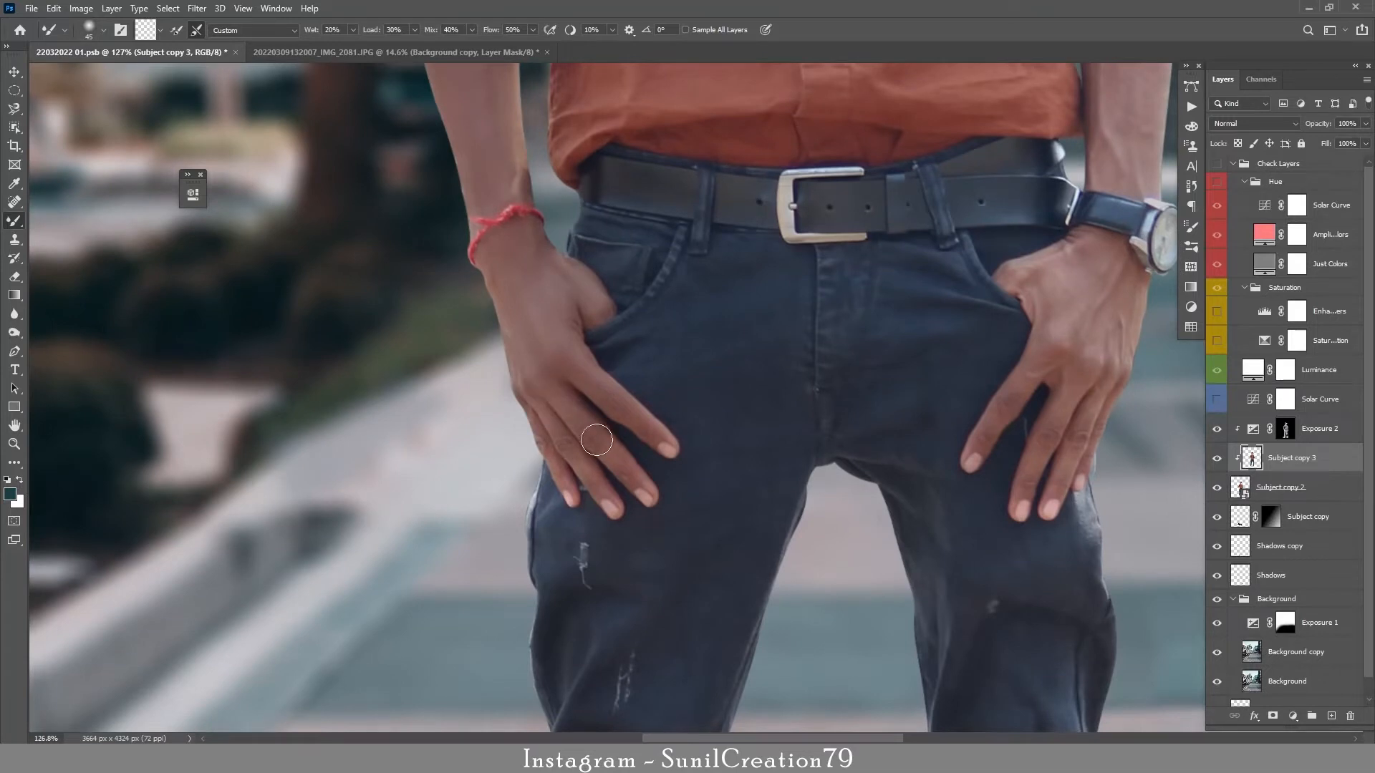
pyautogui.moveTo(1064, 257); pyautogui.dragTo(695, 620)
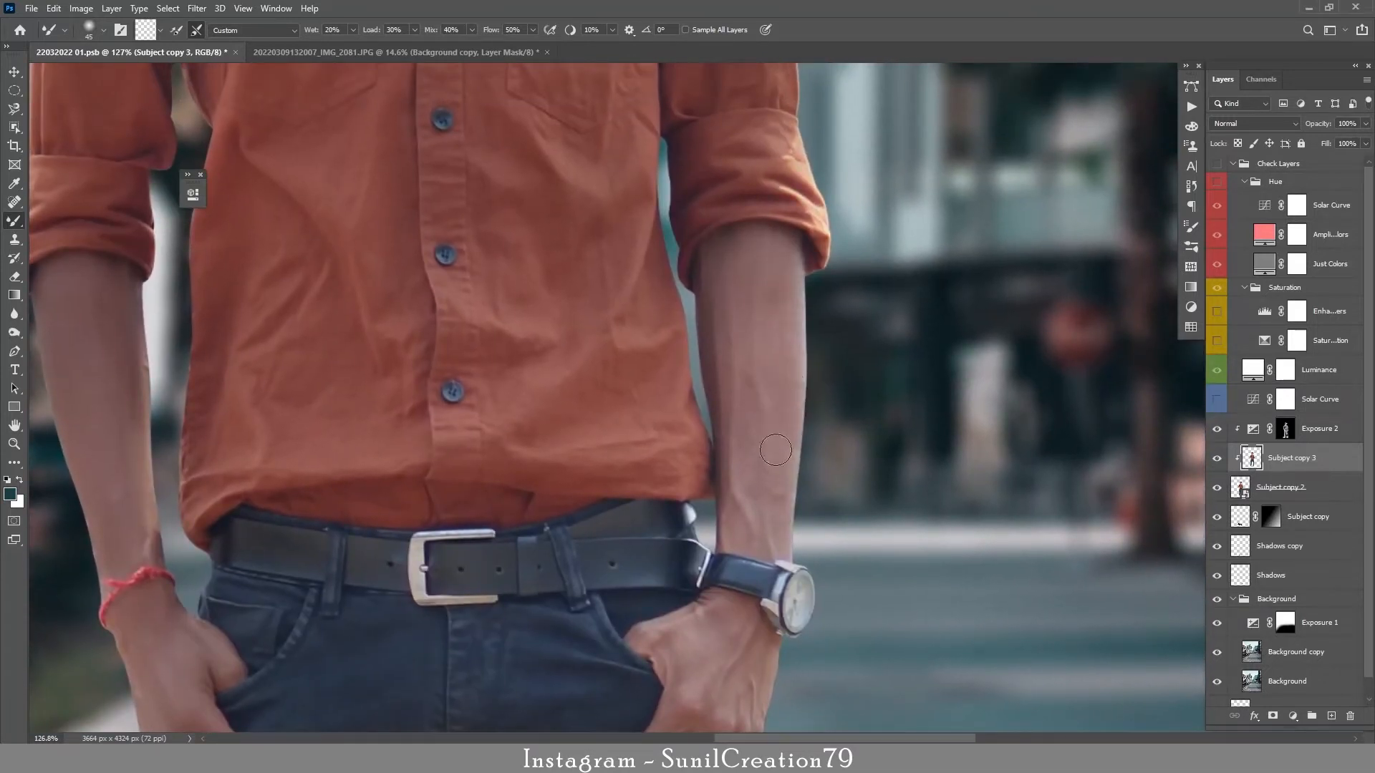
pyautogui.moveTo(762, 483); pyautogui.dragTo(827, 178)
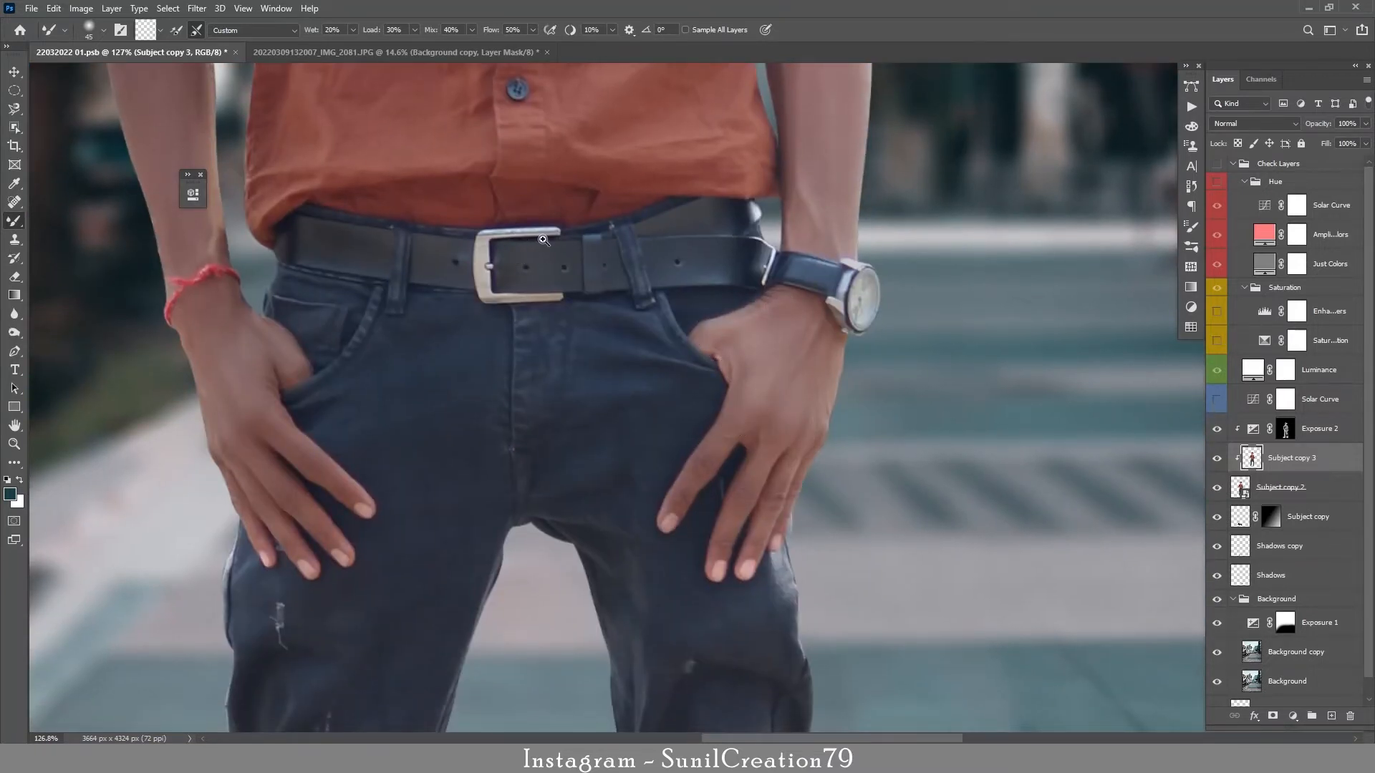
# Lower the opacity of the Subject copy 3 skin-smoothing layer to 60% and check the face up close.
pyautogui.moveTo(543, 240); pyautogui.dragTo(529, 253)
pyautogui.moveTo(572, 76); pyautogui.dragTo(587, 282)
pyautogui.moveTo(575, 183); pyautogui.dragTo(666, 232)
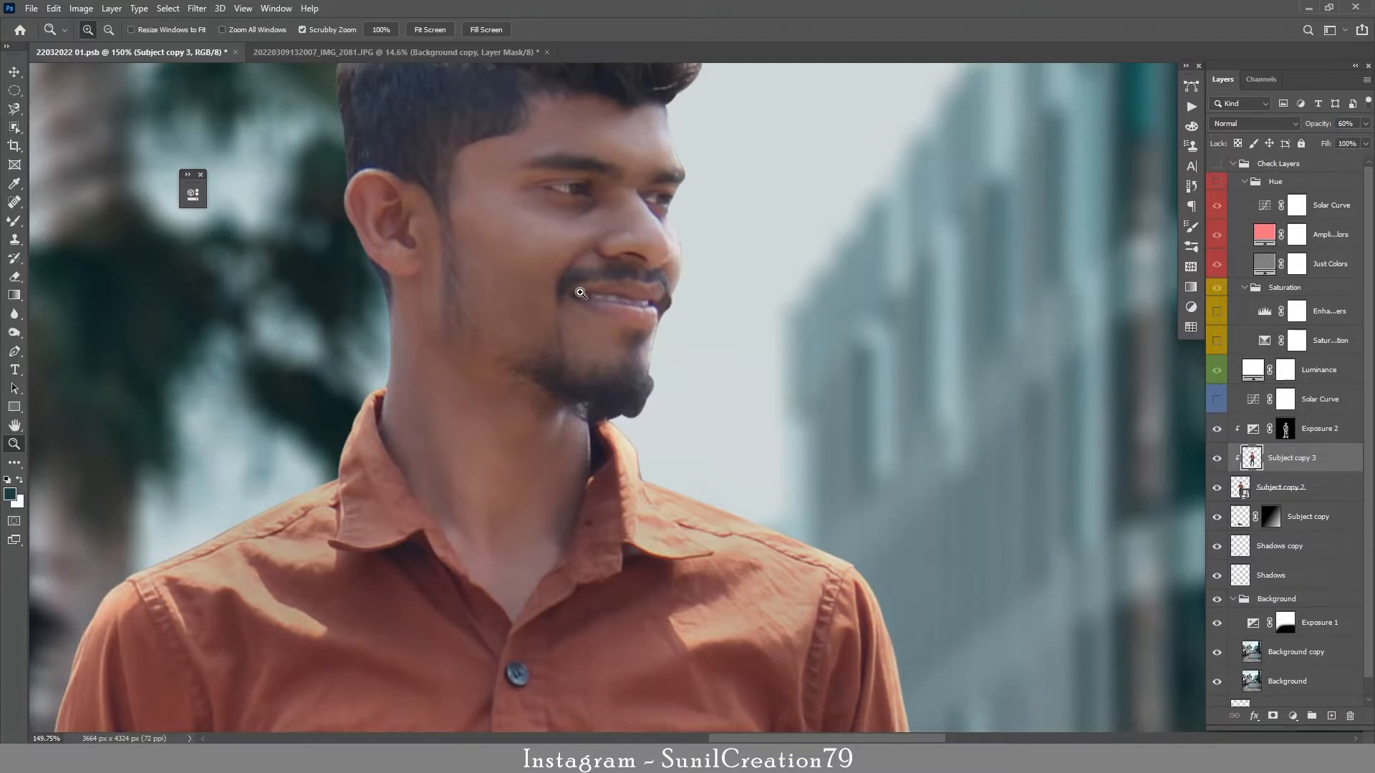
pyautogui.moveTo(580, 293); pyautogui.dragTo(584, 322)
# Open the Subject copy 2 smart object's contents and add a dark teal Solid Color fill layer beneath the cut-out.
pyautogui.doubleClick(1244, 492)
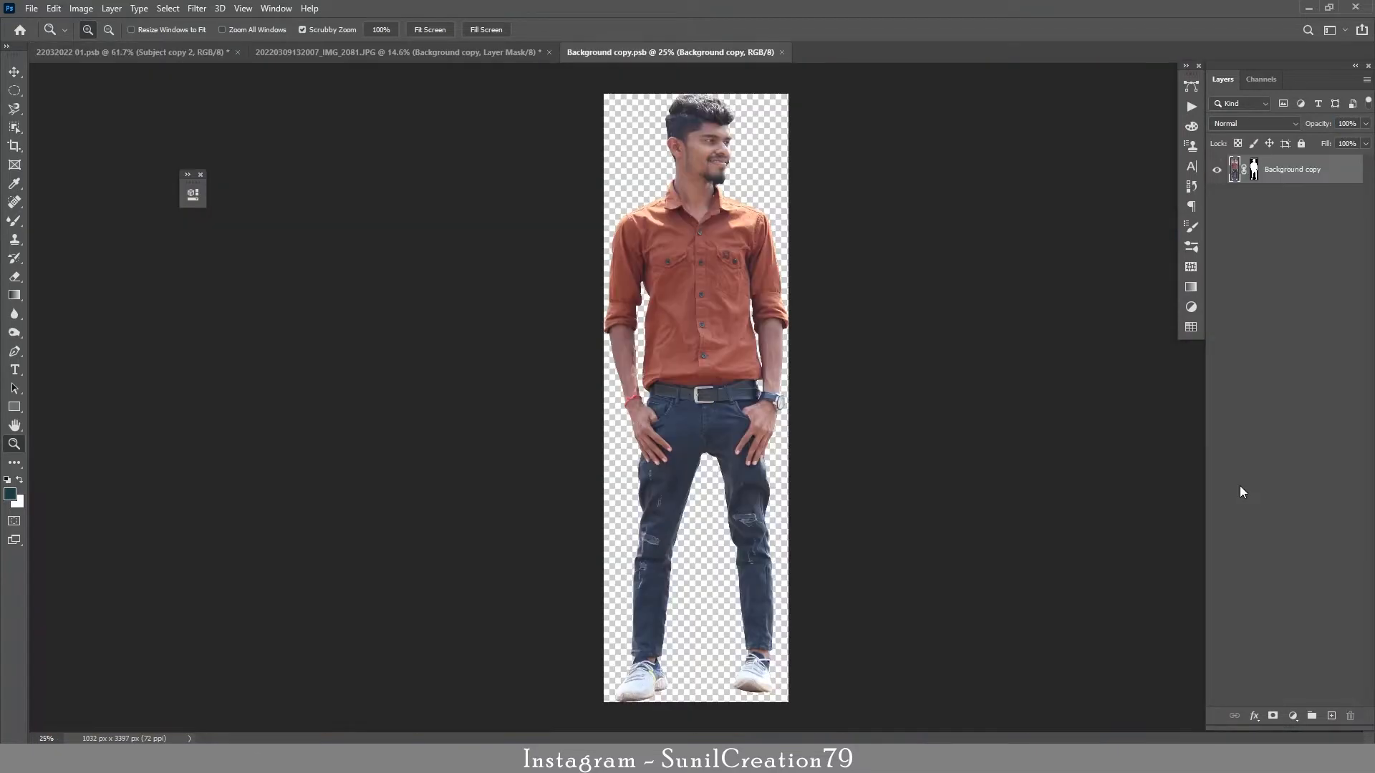
pyautogui.click(1292, 716)
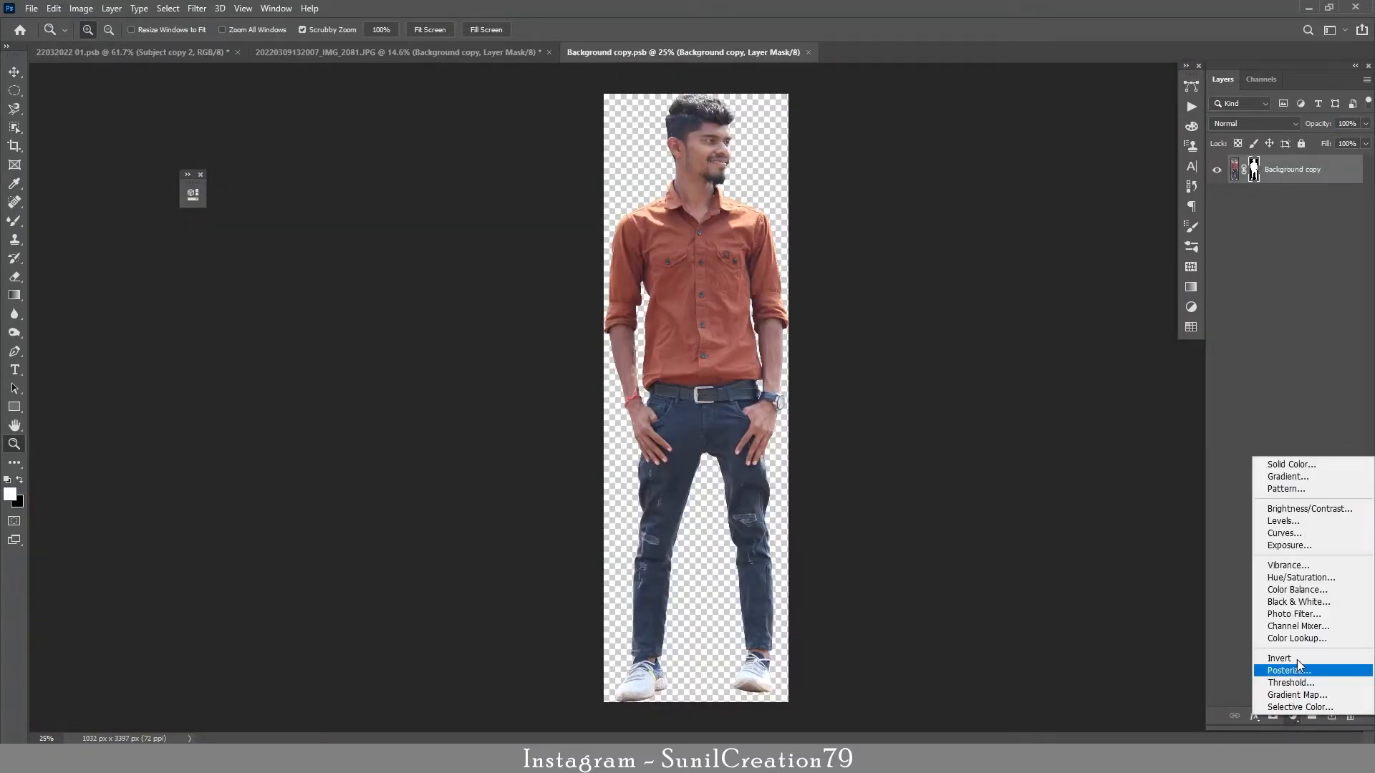
pyautogui.click(1282, 467)
pyautogui.click(445, 273)
pyautogui.moveTo(1289, 171); pyautogui.dragTo(1255, 199)
pyautogui.click(1254, 169)
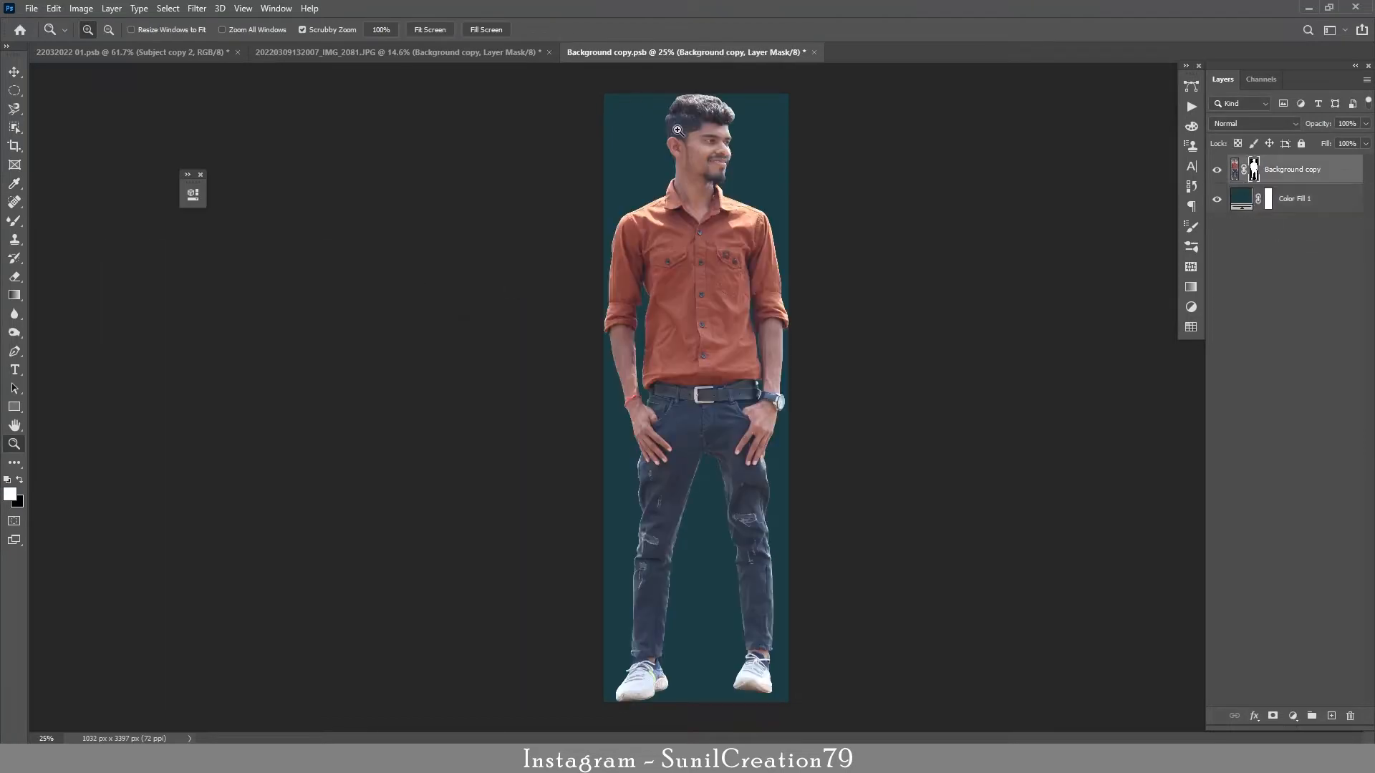
# Refine the cut-out's mask edges around the hair in Select and Mask, with the output sent to the layer mask.
pyautogui.moveTo(726, 119); pyautogui.dragTo(758, 153)
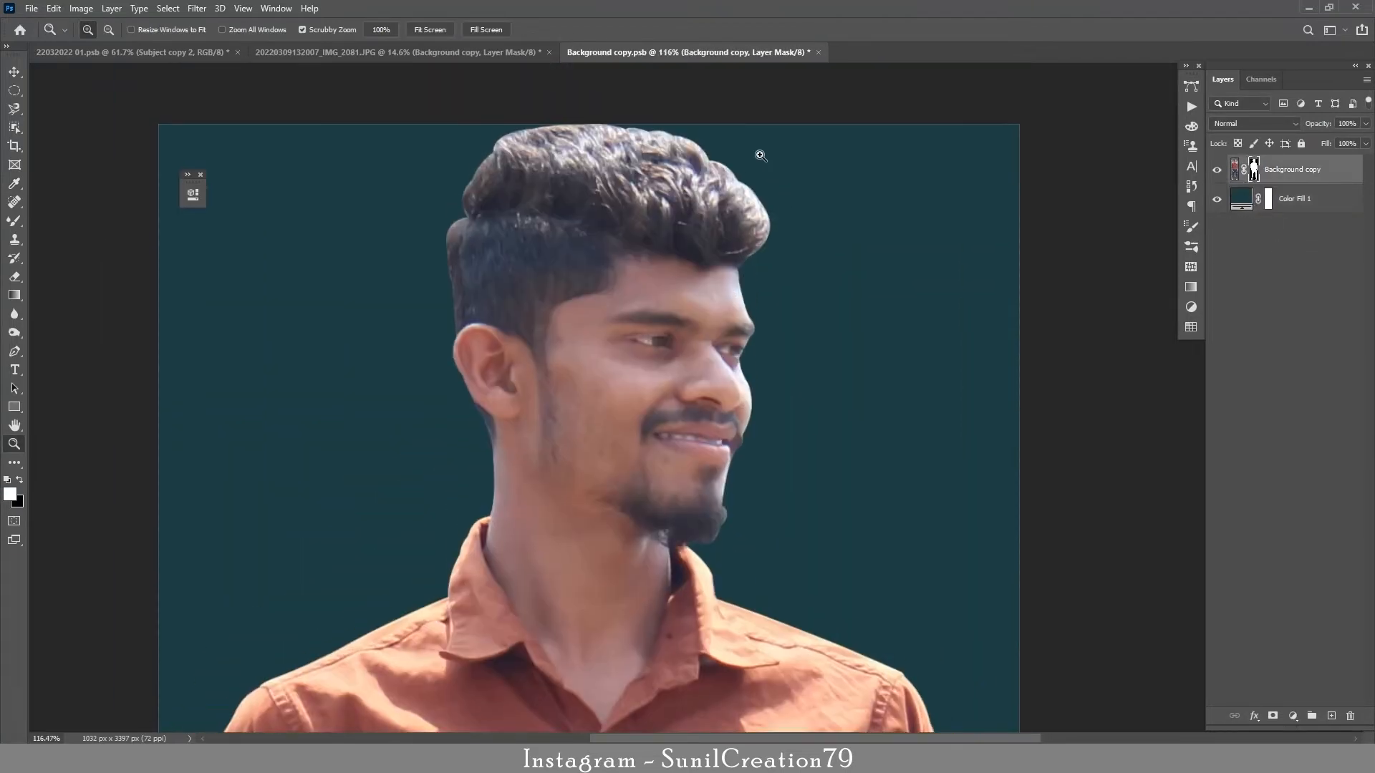
pyautogui.doubleClick(1254, 171)
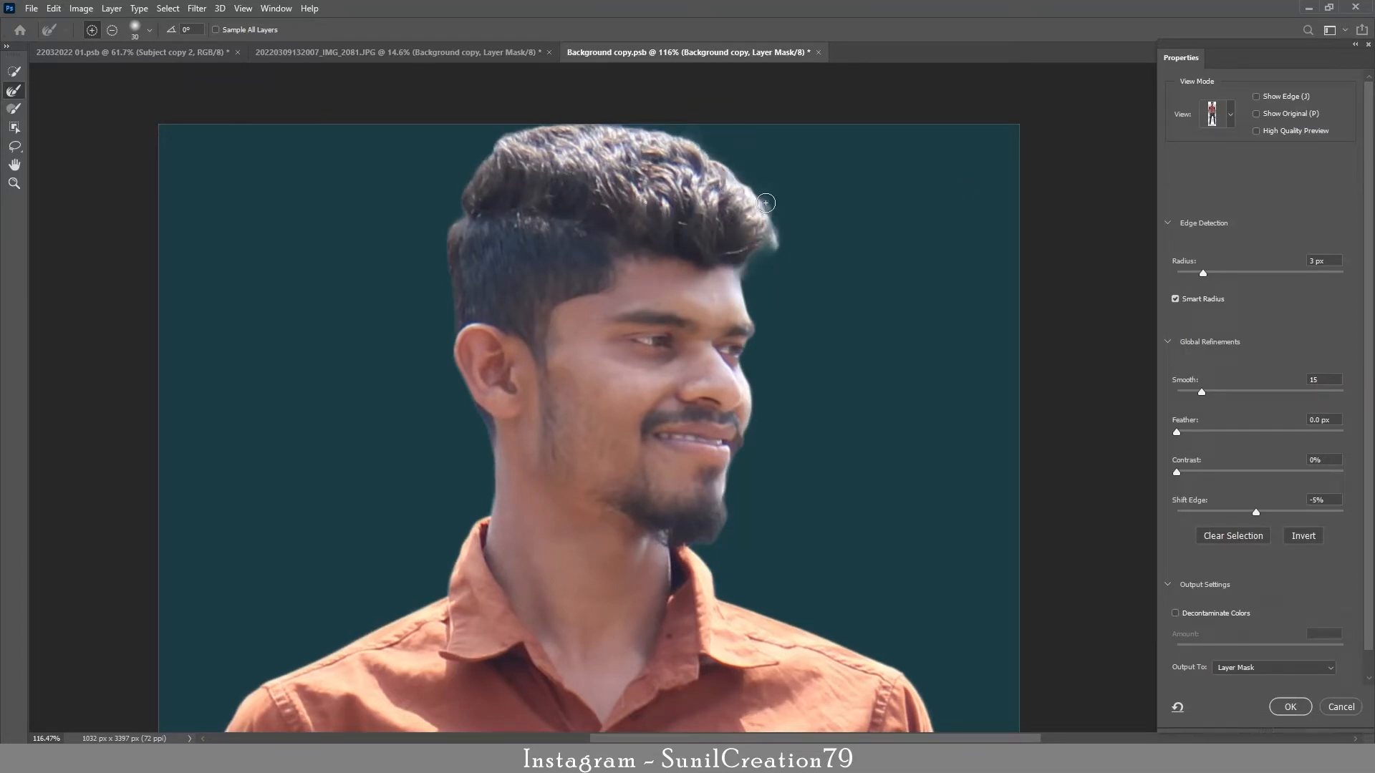
pyautogui.click(461, 218)
pyautogui.click(453, 227)
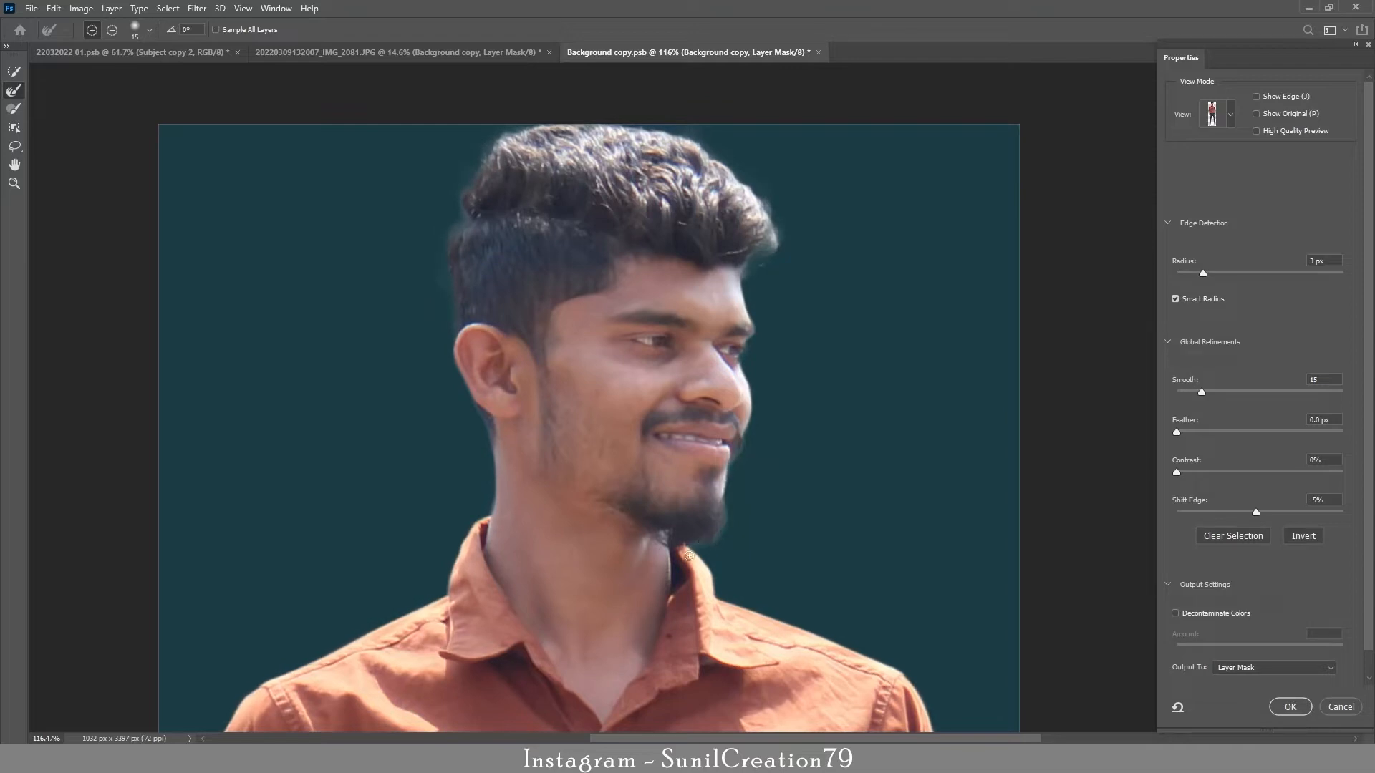
pyautogui.press('Return')
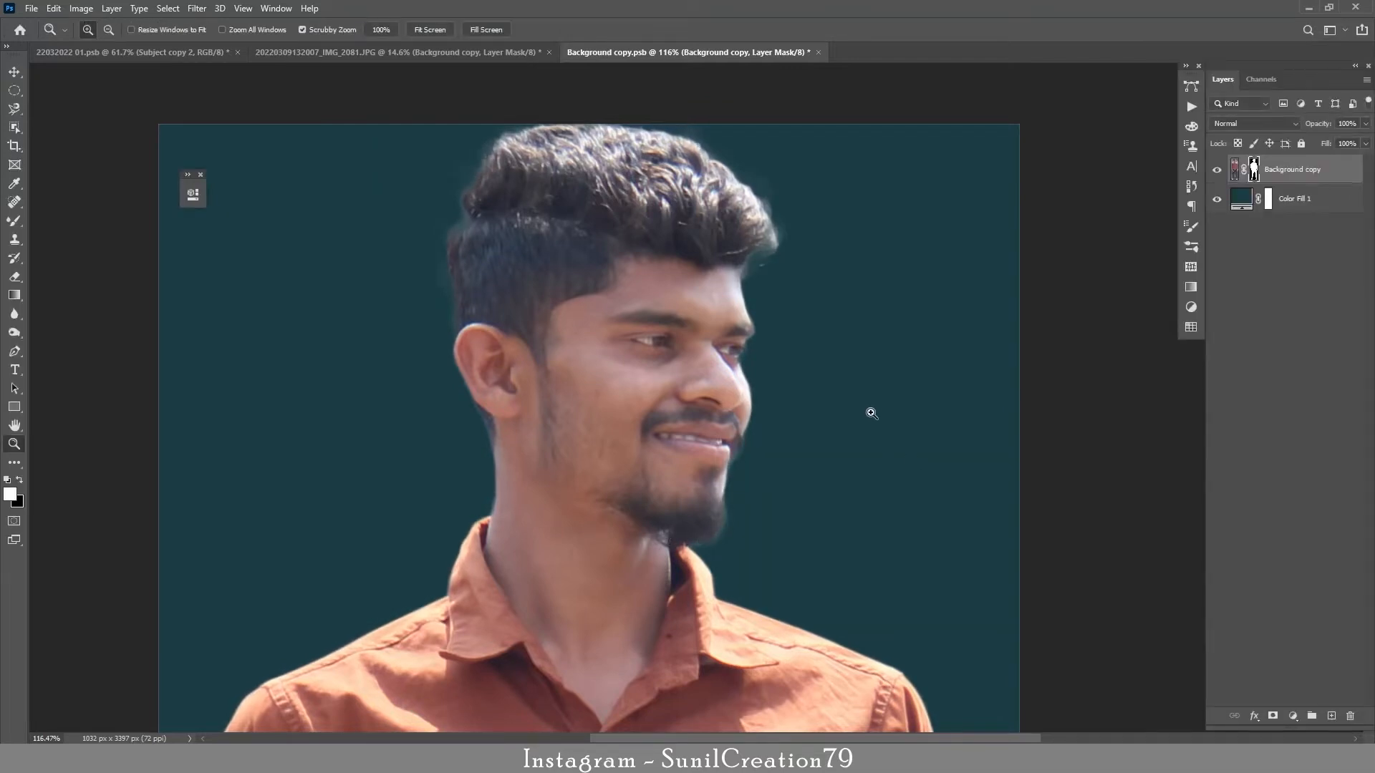
# Show the Background copy layer's mask on its own and set up a black brush in Overlay mode with 5% flow.
pyautogui.keyDown('alt'); pyautogui.click(1254, 172); pyautogui.keyUp('alt')
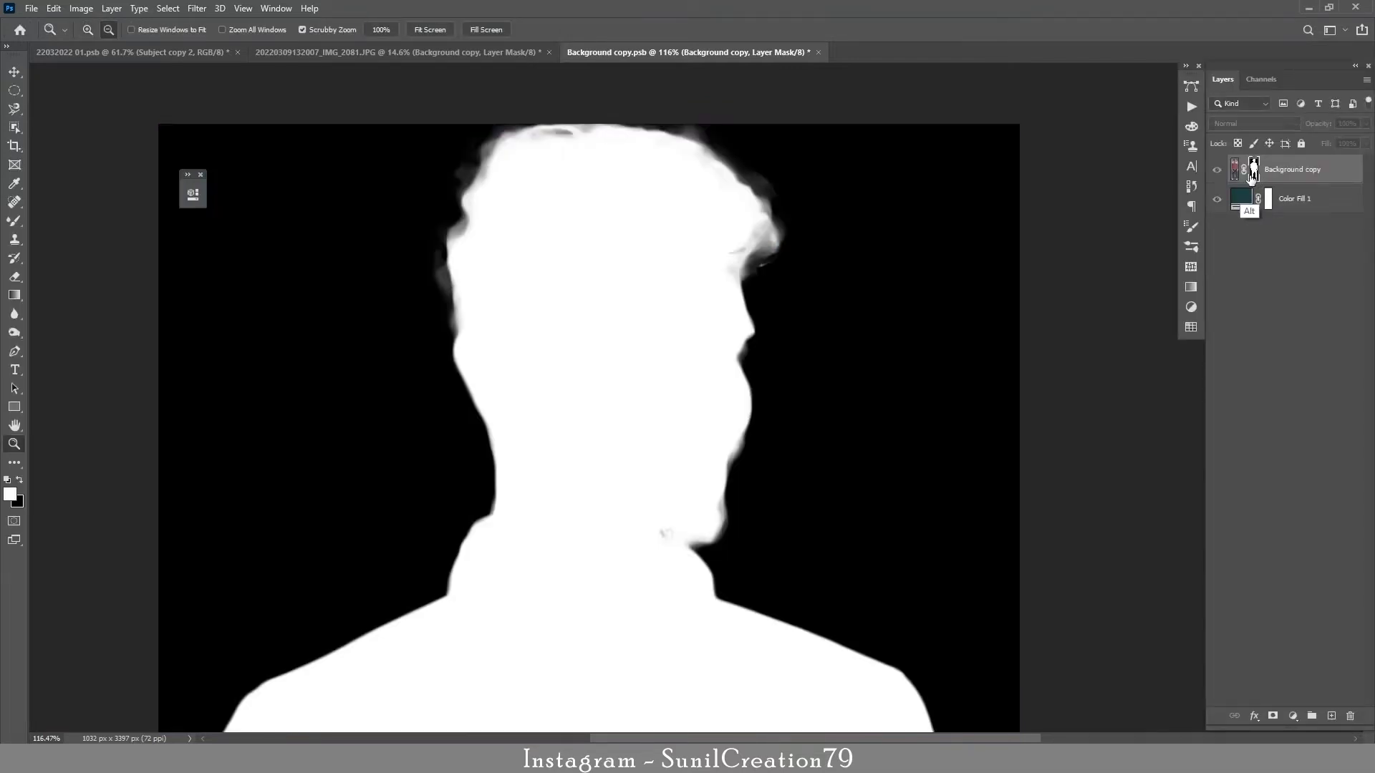
pyautogui.click(14, 220)
pyautogui.click(70, 220)
pyautogui.click(208, 30)
pyautogui.click(217, 161)
pyautogui.click(213, 30)
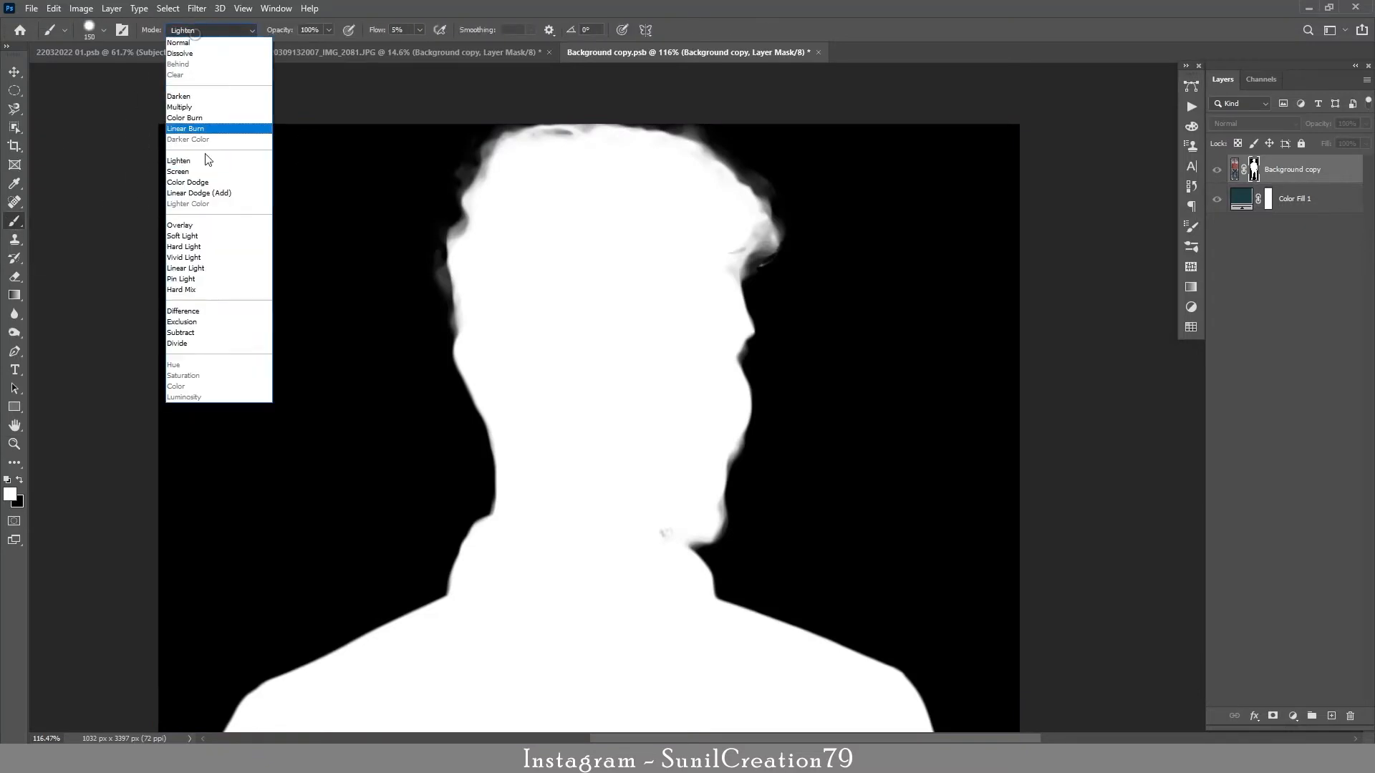
pyautogui.click(209, 225)
pyautogui.click(380, 30)
pyautogui.press('x')
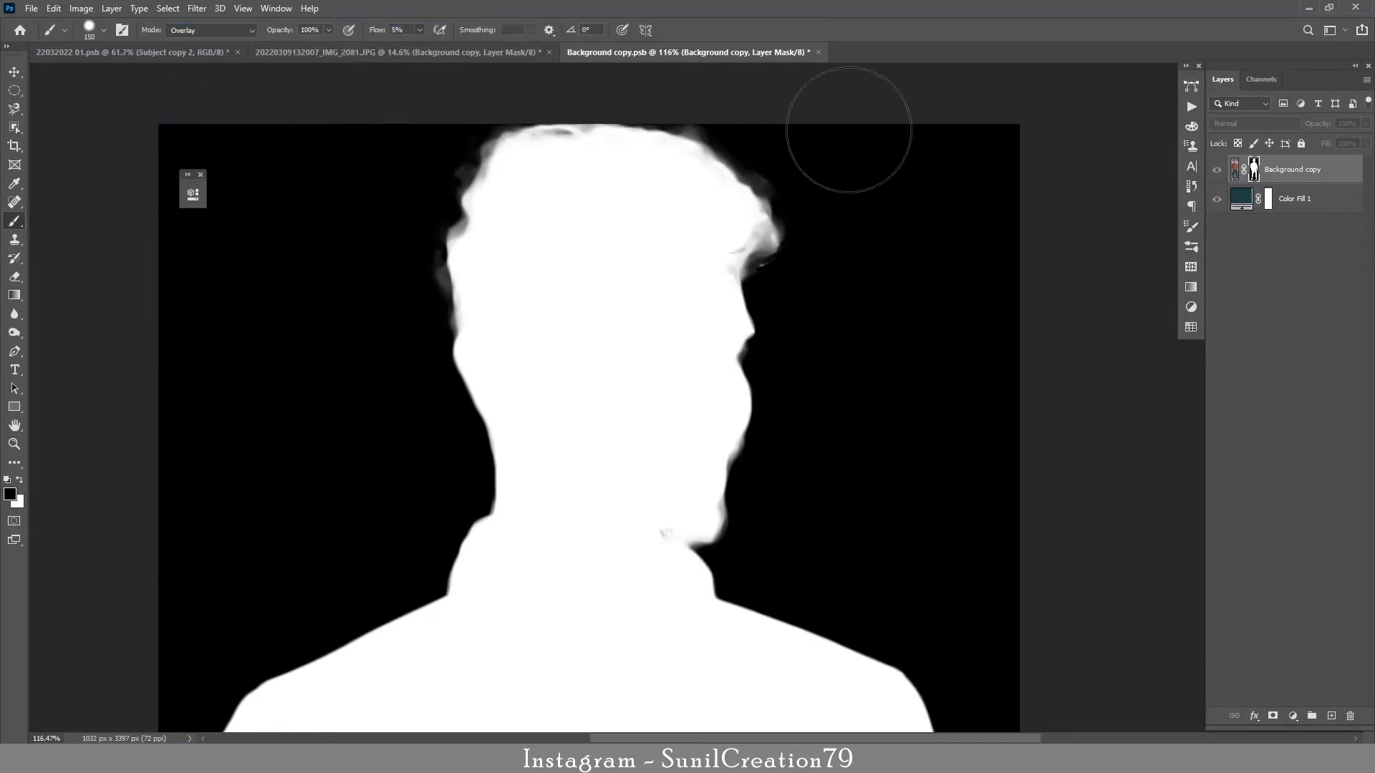
# Paint away the grey fringe around the hair in the mask with the black Overlay brush at about 30 px.
pyautogui.press('[')
pyautogui.press('[')
pyautogui.press('[')
pyautogui.press('[')
pyautogui.press('[')
pyautogui.press('[')
pyautogui.press('[')
pyautogui.press('[')
pyautogui.press('[')
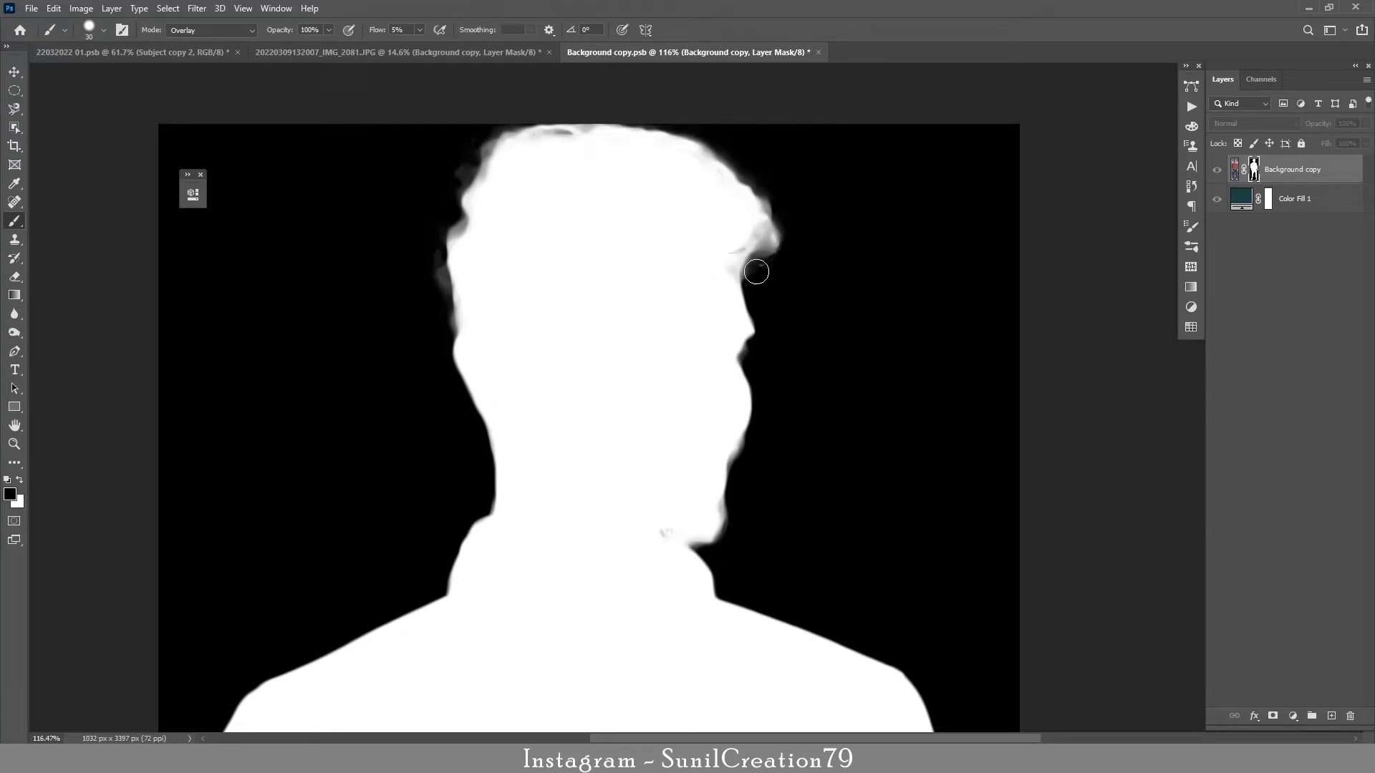
pyautogui.press('[')
pyautogui.press('[')
pyautogui.press('[')
pyautogui.press(']')
pyautogui.press(']')
pyautogui.press(']')
pyautogui.moveTo(434, 274); pyautogui.dragTo(463, 163)
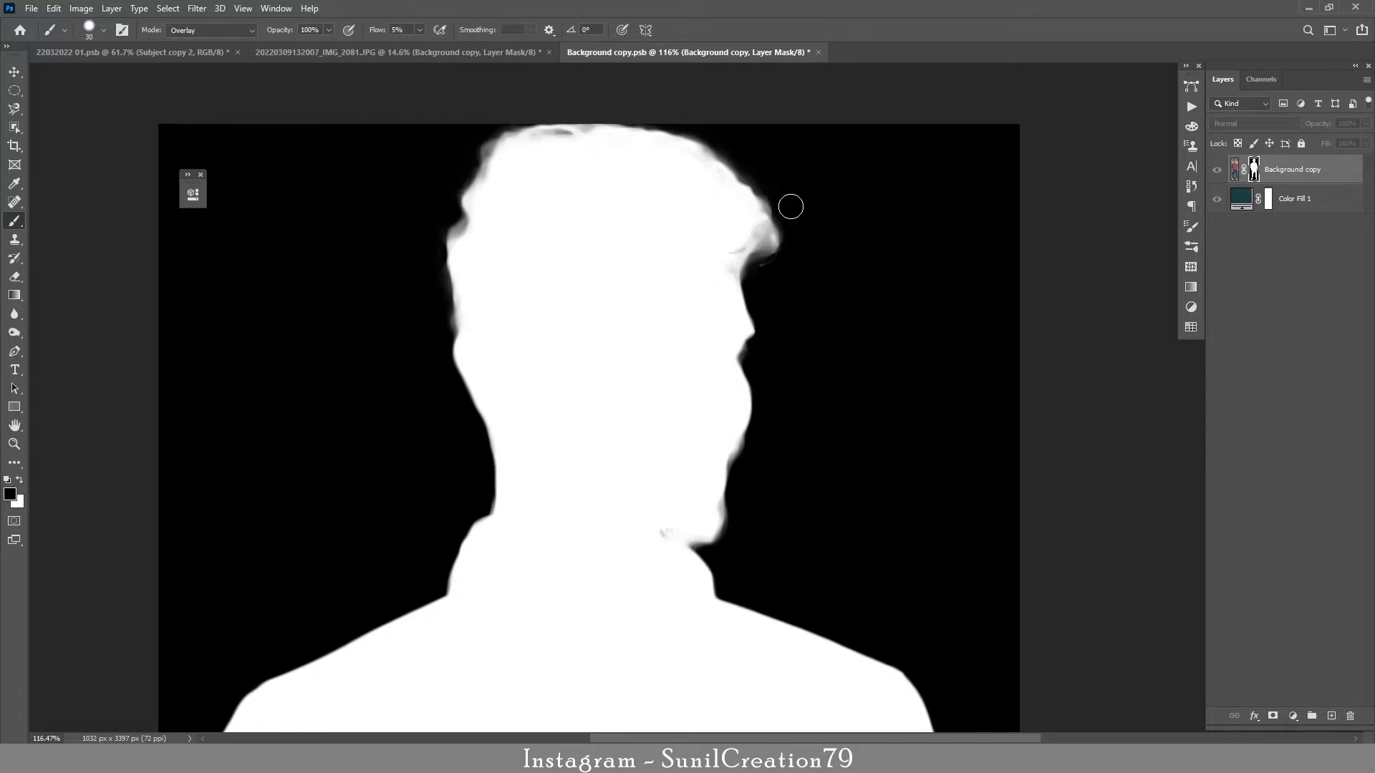
# Delete the teal Color Fill 1 layer, then save and close the smart object's contents.
pyautogui.moveTo(1321, 208); pyautogui.dragTo(1351, 715)
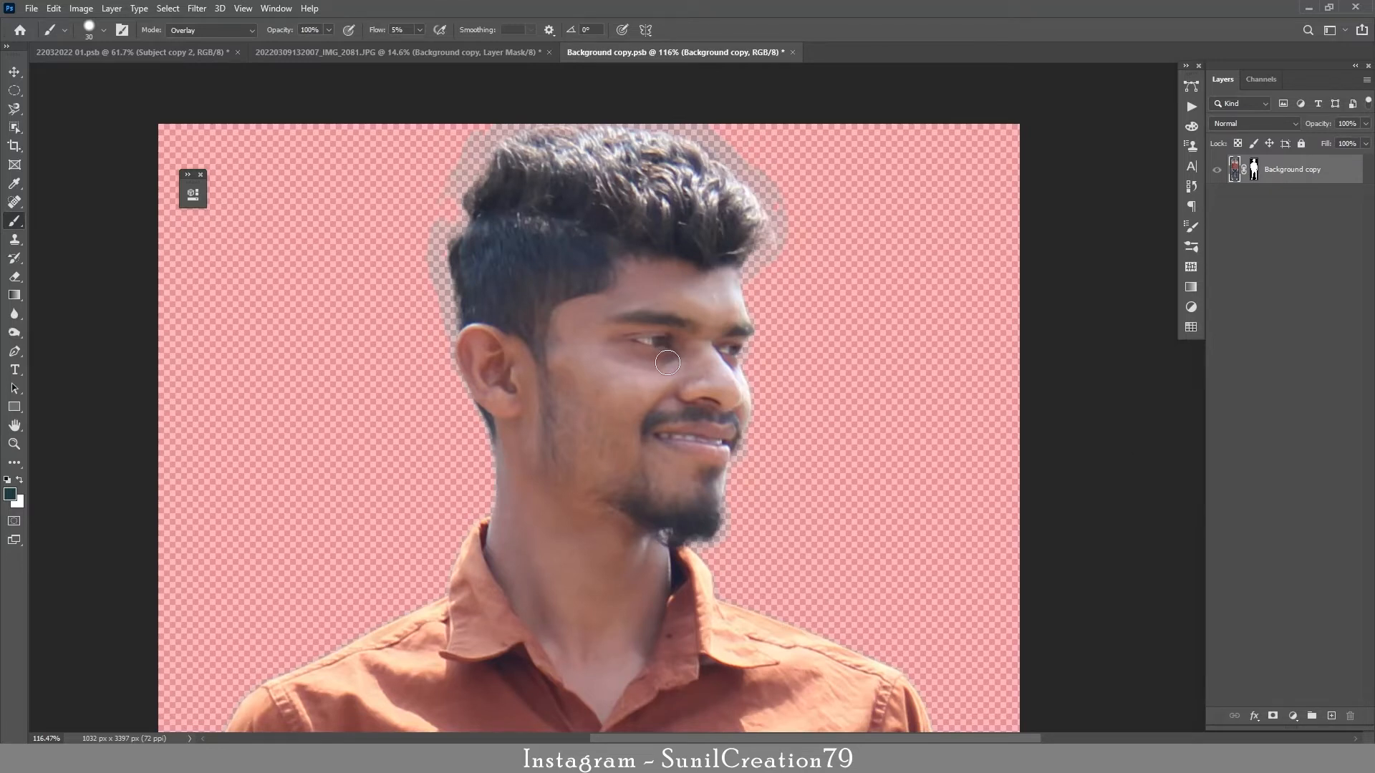
pyautogui.click(31, 8)
pyautogui.click(68, 183)
pyautogui.click(786, 53)
# Add a Hue/Saturation adjustment clipped above the Exposure 2 layer with Lightness at -66.
pyautogui.press('z')
pyautogui.moveTo(665, 214); pyautogui.dragTo(689, 385)
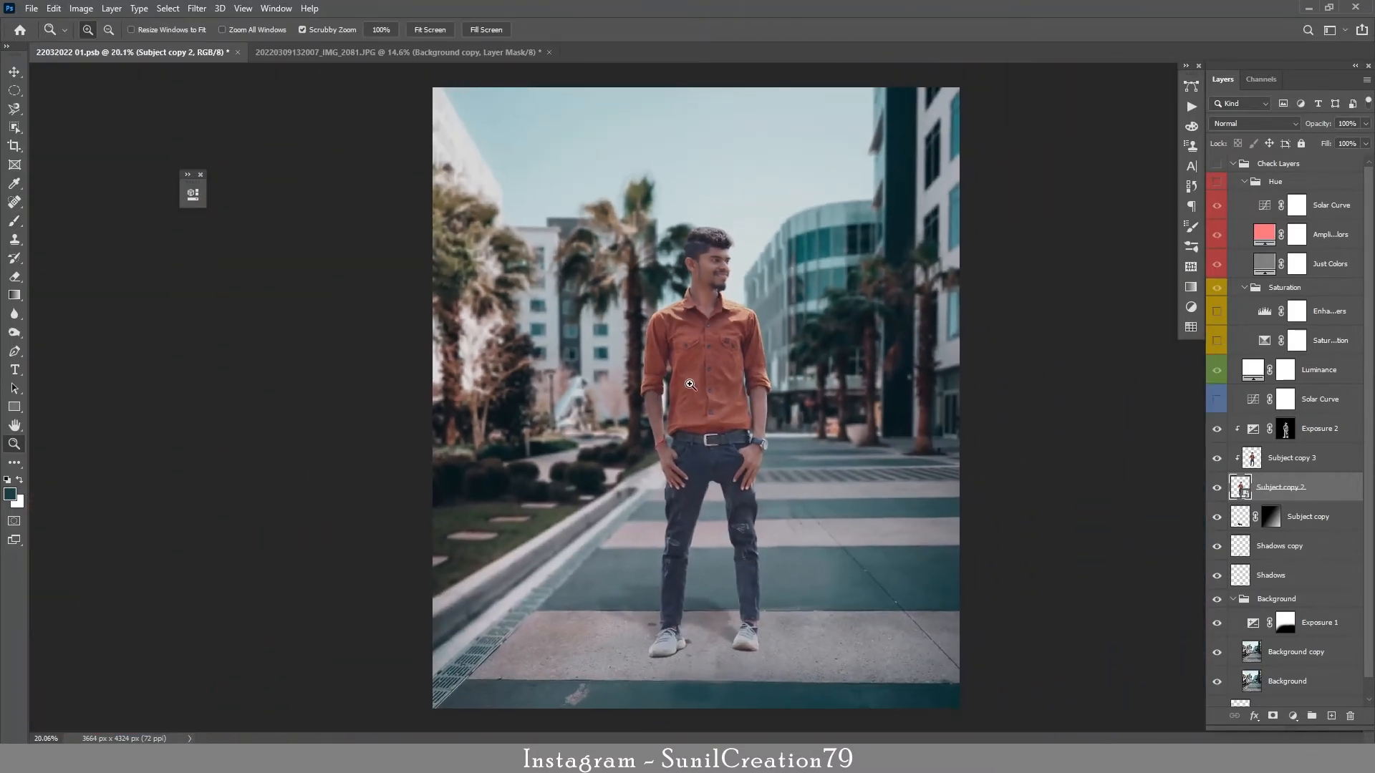
pyautogui.moveTo(715, 667); pyautogui.dragTo(809, 668)
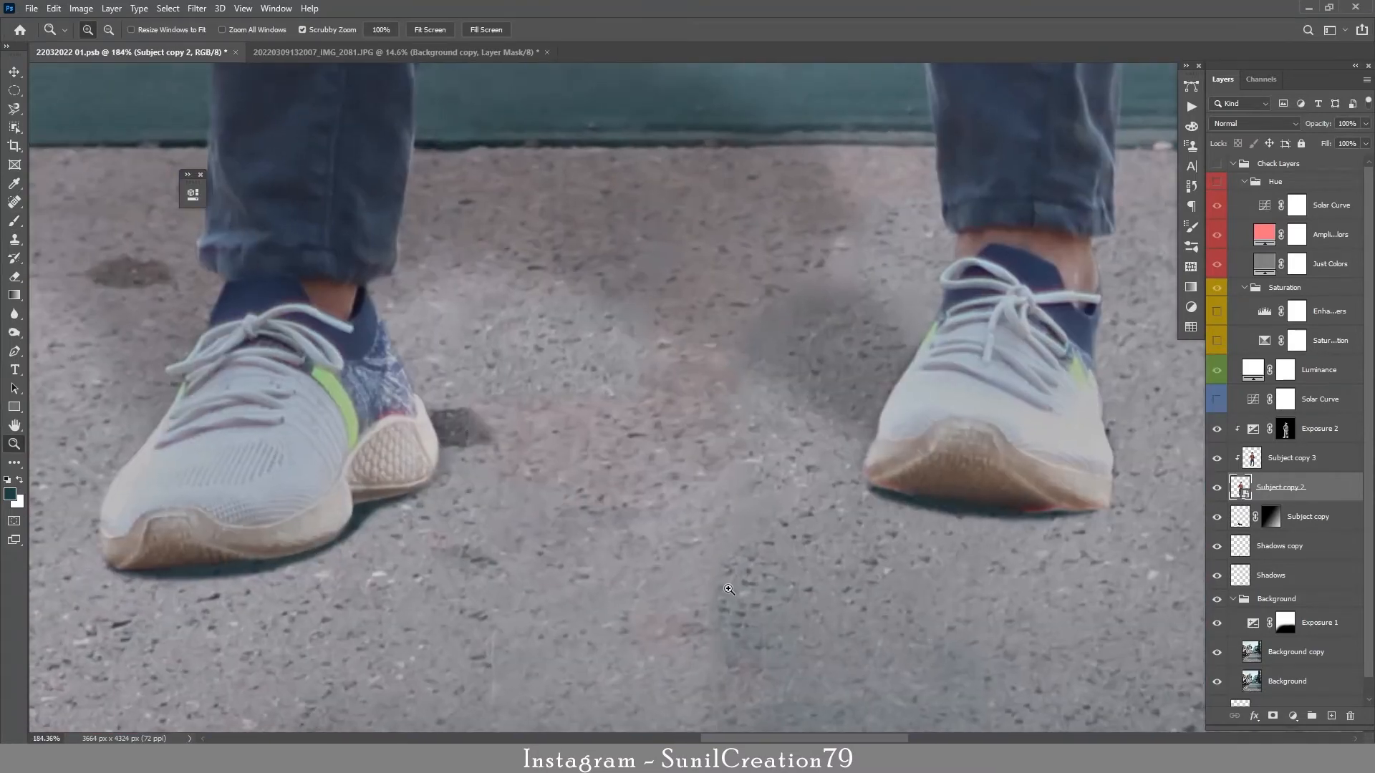
pyautogui.press('b')
pyautogui.click(1313, 429)
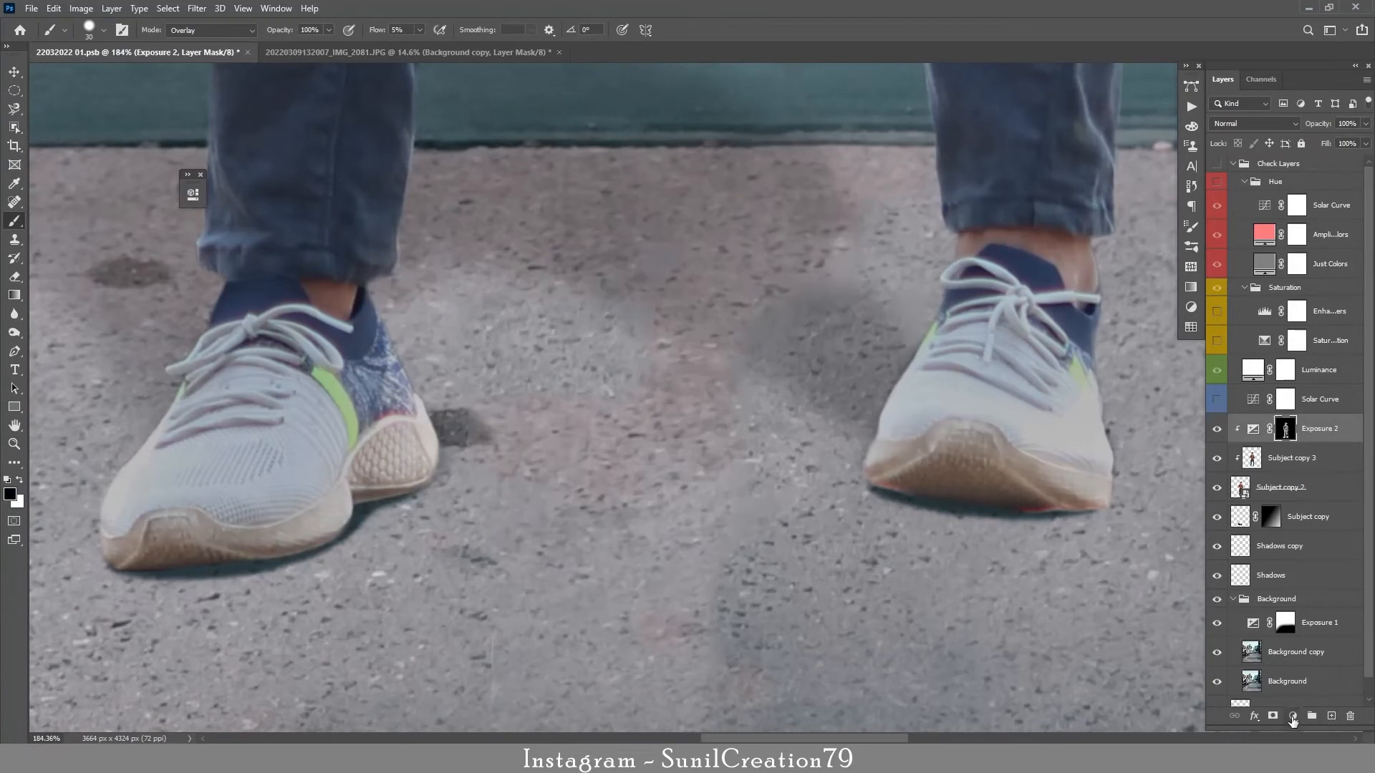
pyautogui.click(1293, 716)
pyautogui.click(1260, 563)
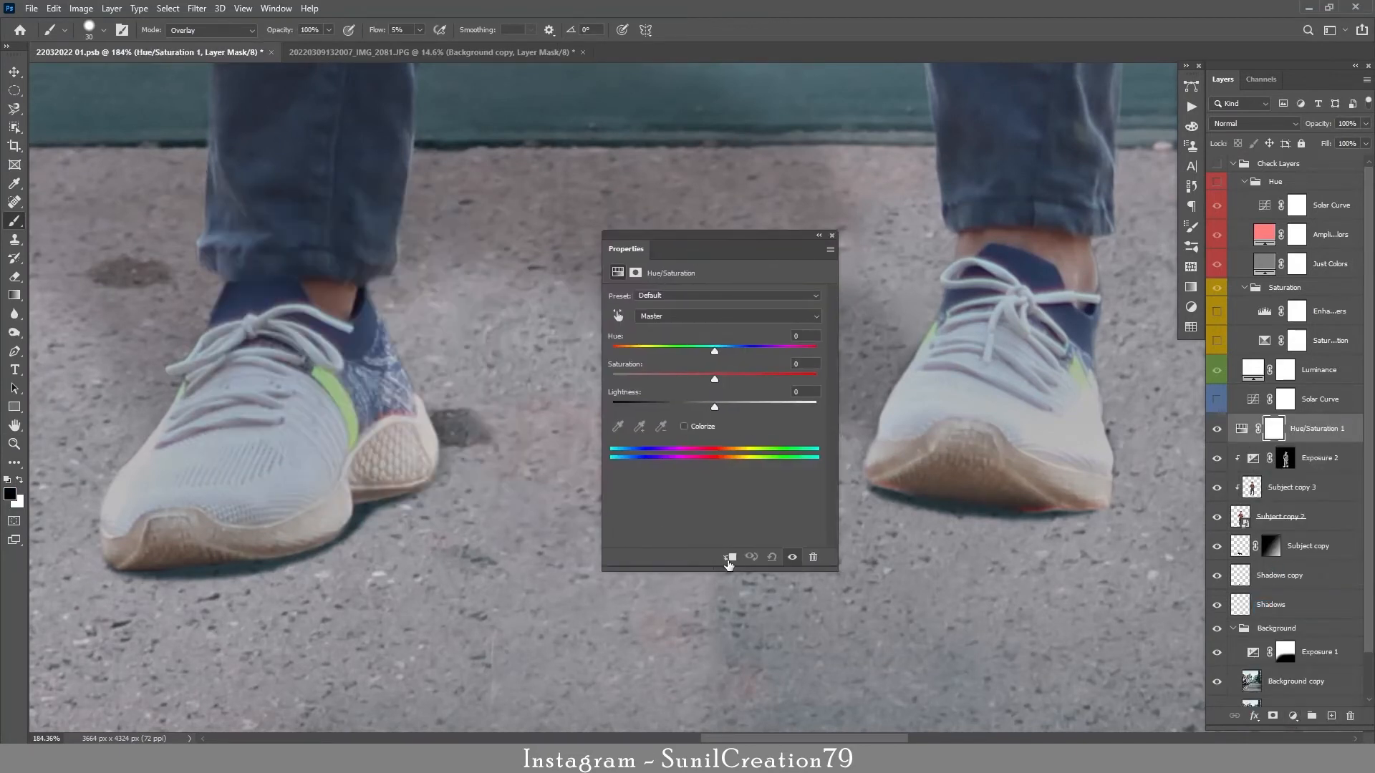
pyautogui.click(729, 558)
pyautogui.moveTo(715, 407); pyautogui.dragTo(650, 414)
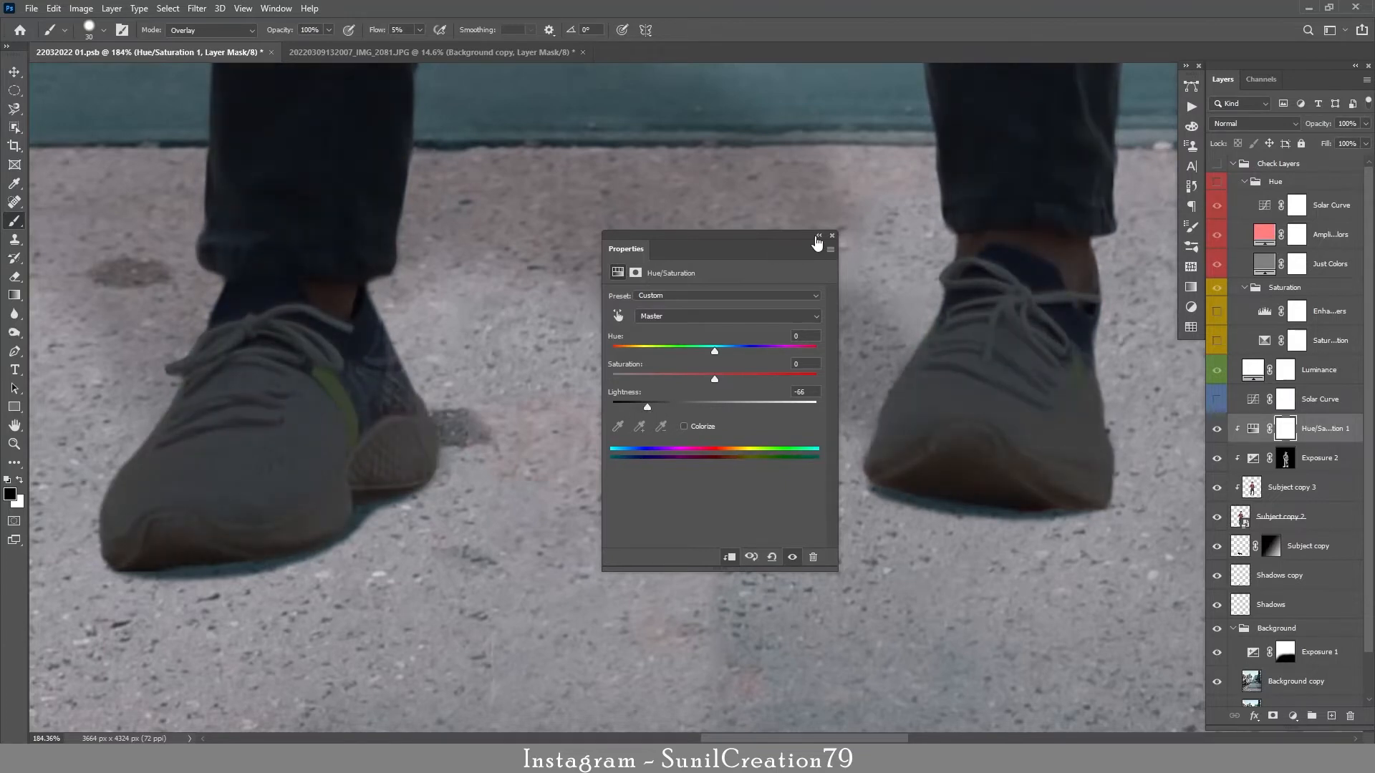
pyautogui.click(818, 238)
# Invert the Hue/Saturation mask to black and set up a white brush in Normal mode.
pyautogui.hotkey('ctrl', 'i')
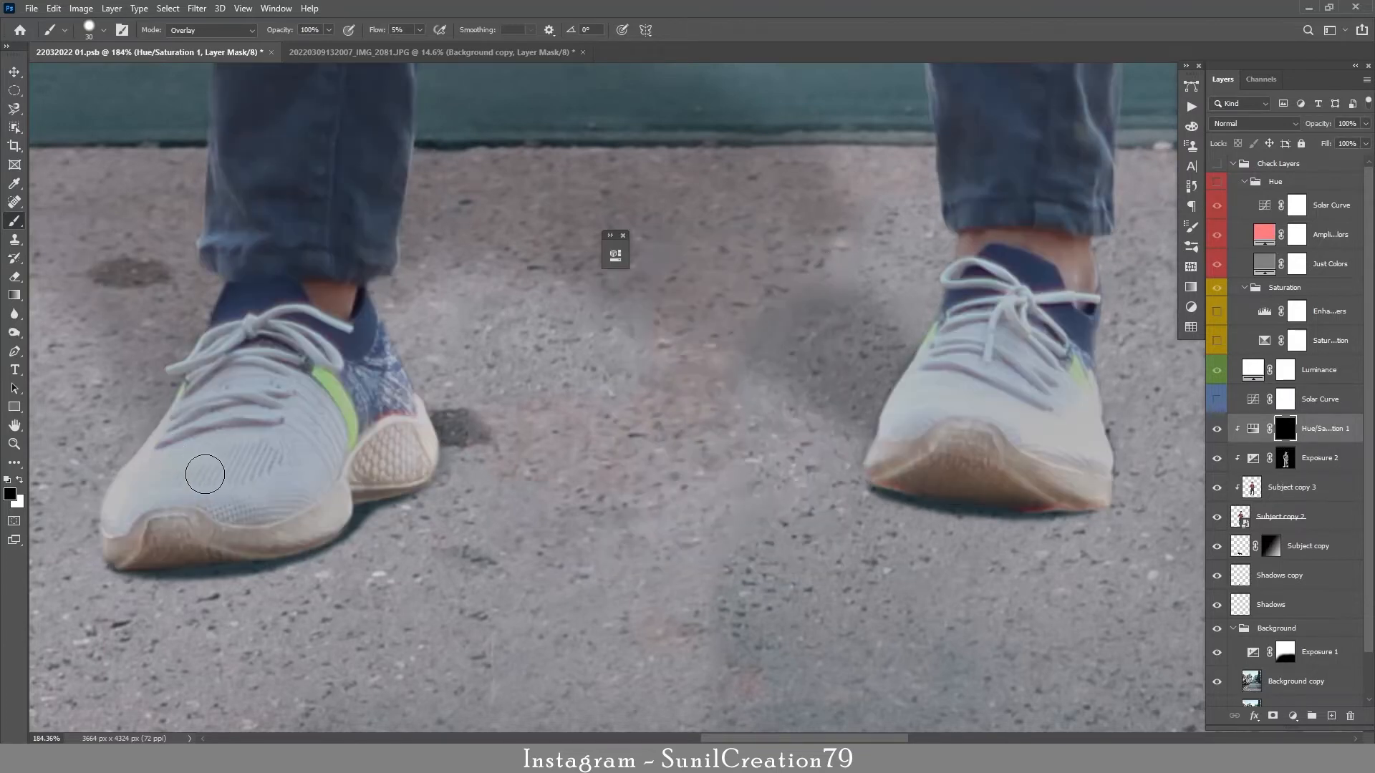
pyautogui.press('x')
pyautogui.click(104, 30)
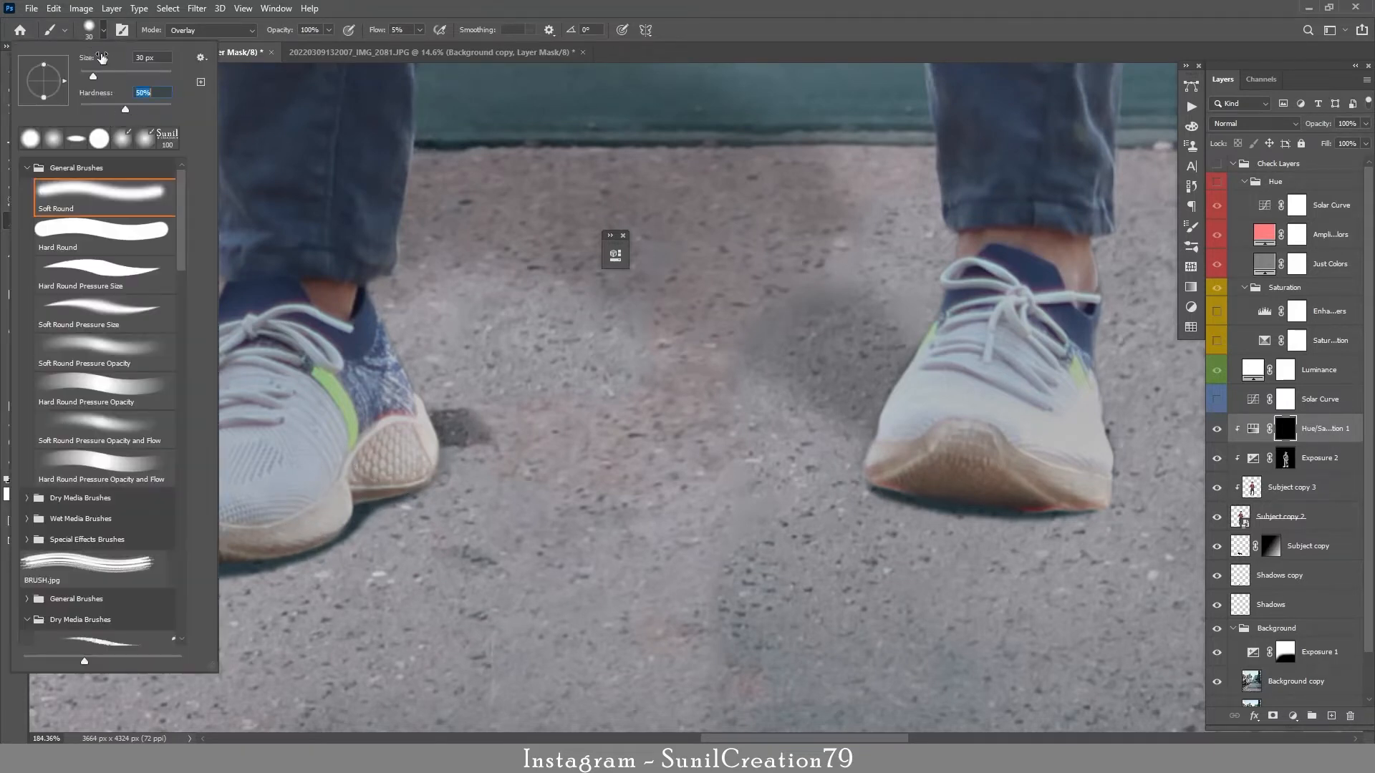
pyautogui.click(101, 32)
pyautogui.click(211, 30)
pyautogui.click(193, 45)
# Paint white on the mask along the left-hand shoe's heel and around the right-hand shoe's sole and sides to darken them.
pyautogui.moveTo(444, 404)
pyautogui.mouseDown()
pyautogui.moveTo(443, 491)
pyautogui.moveTo(470, 474)
pyautogui.moveTo(386, 331)
pyautogui.moveTo(437, 470)
pyautogui.moveTo(418, 349)
pyautogui.moveTo(346, 494)
pyautogui.moveTo(372, 499)
pyautogui.moveTo(320, 557)
pyautogui.moveTo(106, 567)
pyautogui.moveTo(188, 577)
pyautogui.moveTo(409, 520)
pyautogui.moveTo(394, 510)
pyautogui.moveTo(425, 480)
pyautogui.moveTo(385, 488)
pyautogui.moveTo(350, 529)
pyautogui.moveTo(366, 316)
pyautogui.moveTo(374, 384)
pyautogui.moveTo(312, 534)
pyautogui.moveTo(409, 454)
pyautogui.mouseUp()
pyautogui.press('x')
pyautogui.press('x')
pyautogui.moveTo(858, 503); pyautogui.dragTo(953, 527)
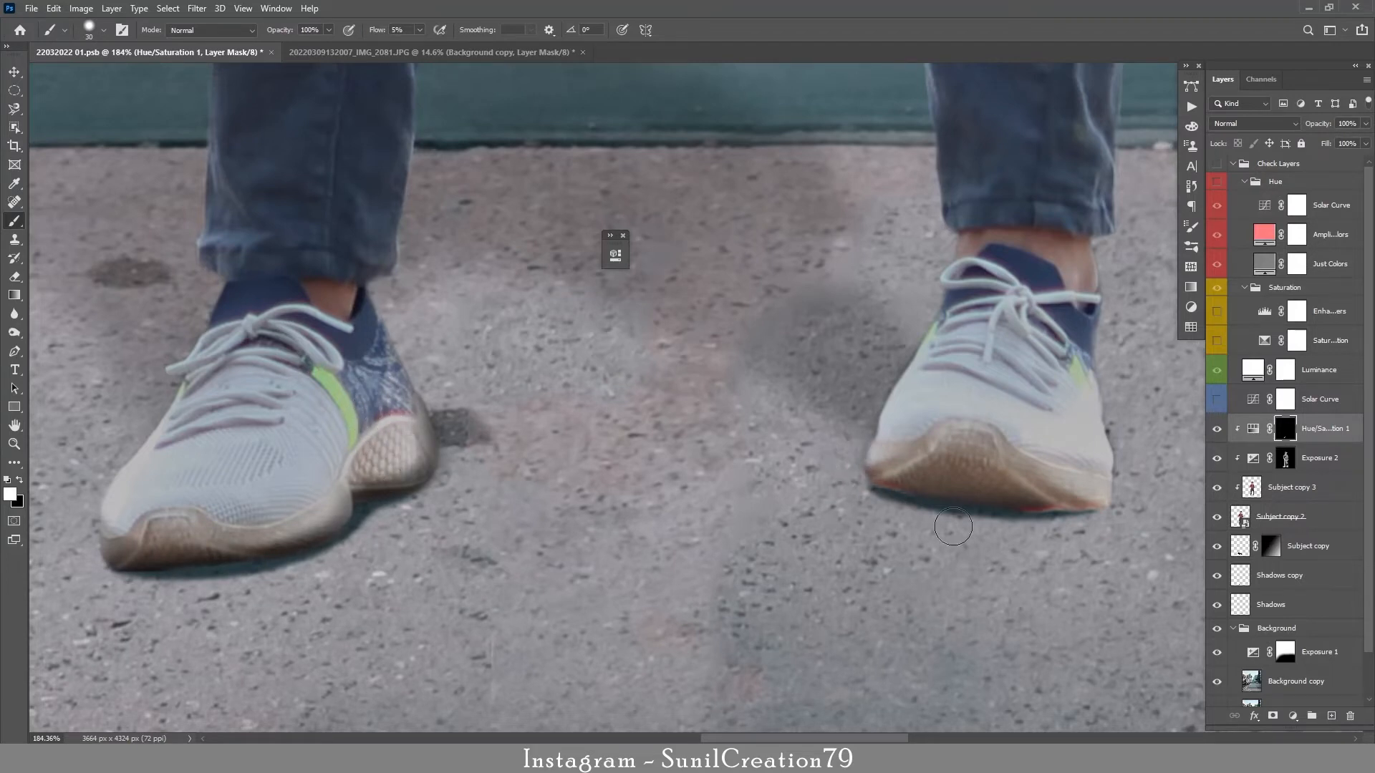
pyautogui.moveTo(861, 437)
pyautogui.mouseDown()
pyautogui.moveTo(926, 337)
pyautogui.moveTo(868, 465)
pyautogui.mouseUp()
pyautogui.moveTo(910, 521); pyautogui.dragTo(1106, 507)
pyautogui.moveTo(1121, 329)
pyautogui.mouseDown()
pyautogui.moveTo(1082, 507)
pyautogui.moveTo(1056, 515)
pyautogui.moveTo(1059, 489)
pyautogui.moveTo(953, 448)
pyautogui.mouseUp()
# Paint black on the mask over the right-hand shoe's toe and the left-hand shoe's heel to soften the darkening.
pyautogui.press('x')
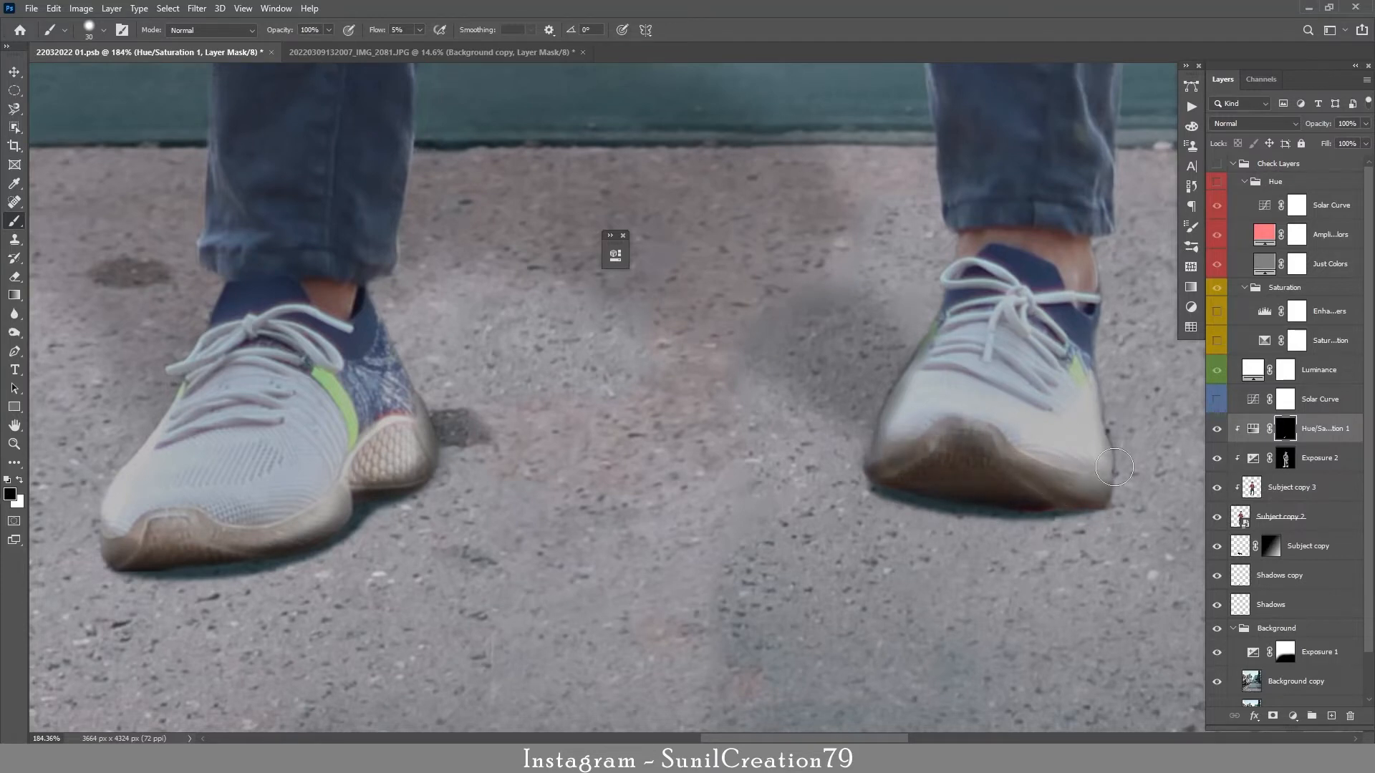
pyautogui.moveTo(1103, 474)
pyautogui.mouseDown()
pyautogui.moveTo(1015, 434)
pyautogui.moveTo(913, 436)
pyautogui.moveTo(986, 420)
pyautogui.mouseUp()
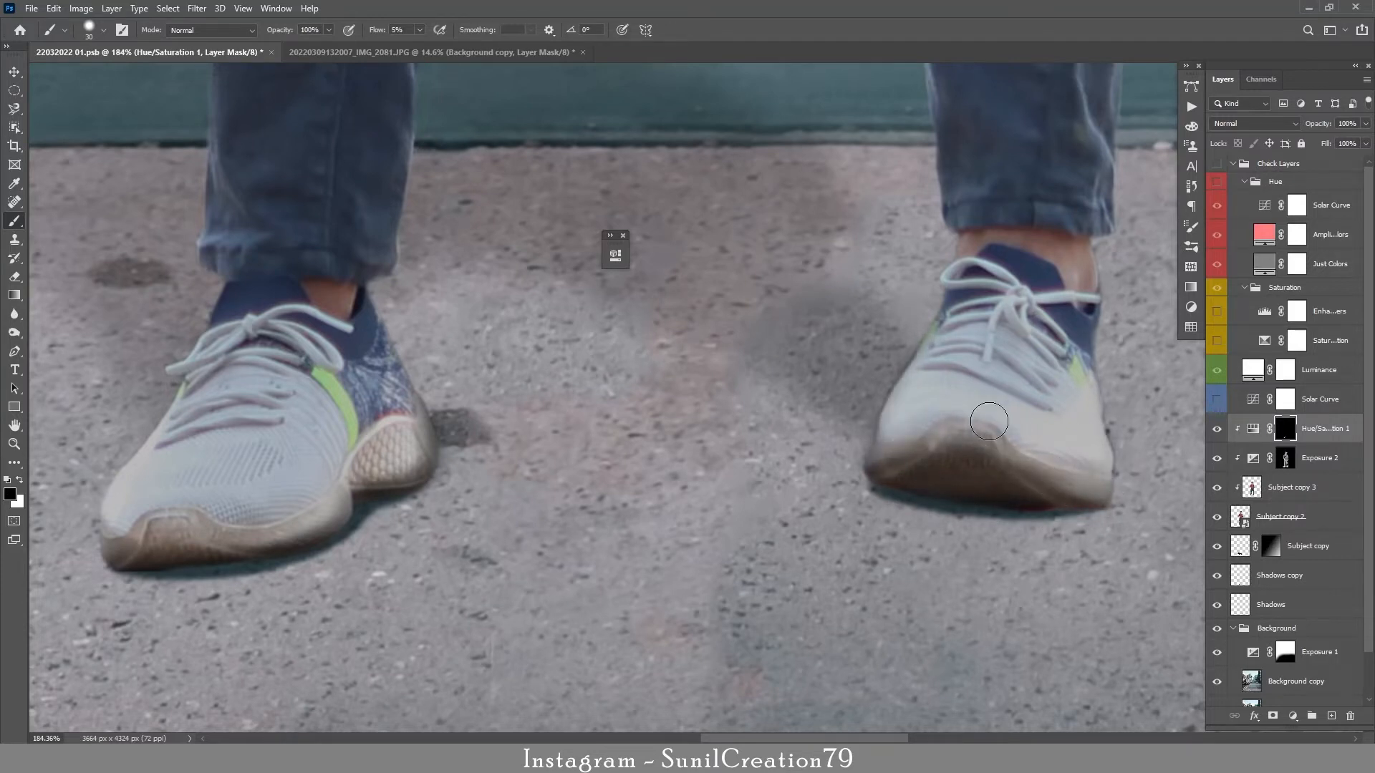
pyautogui.moveTo(387, 405)
pyautogui.mouseDown()
pyautogui.moveTo(408, 444)
pyautogui.moveTo(394, 471)
pyautogui.moveTo(337, 512)
pyautogui.moveTo(272, 530)
pyautogui.moveTo(430, 429)
pyautogui.mouseUp()
# Darken the inner side of the right-hand shoe through the mask with white, then ease it back with black.
pyautogui.press('z')
pyautogui.moveTo(603, 390); pyautogui.dragTo(532, 422)
pyautogui.moveTo(677, 380); pyautogui.dragTo(747, 381)
pyautogui.press('b')
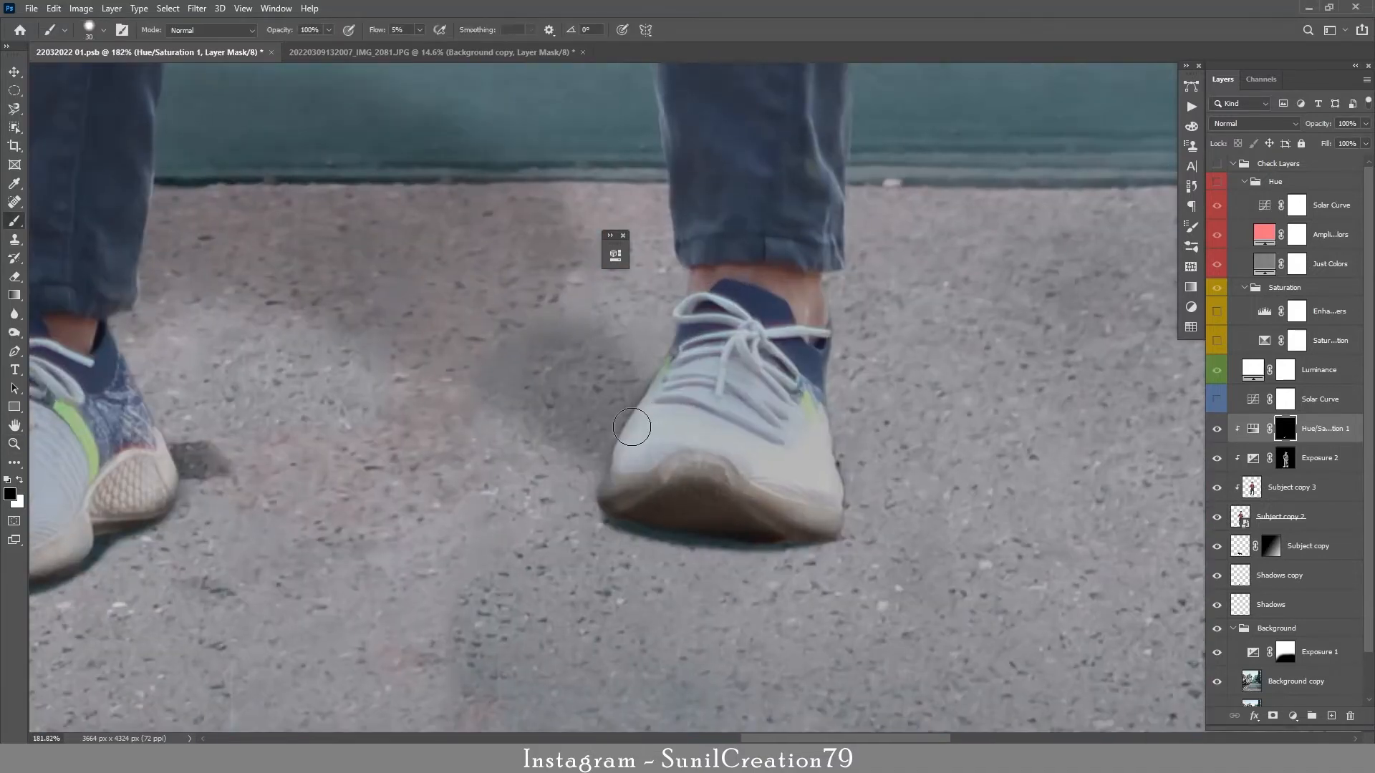
pyautogui.press('x')
pyautogui.moveTo(673, 354)
pyautogui.mouseDown()
pyautogui.moveTo(644, 437)
pyautogui.moveTo(644, 390)
pyautogui.moveTo(675, 489)
pyautogui.moveTo(651, 502)
pyautogui.mouseUp()
pyautogui.press('x')
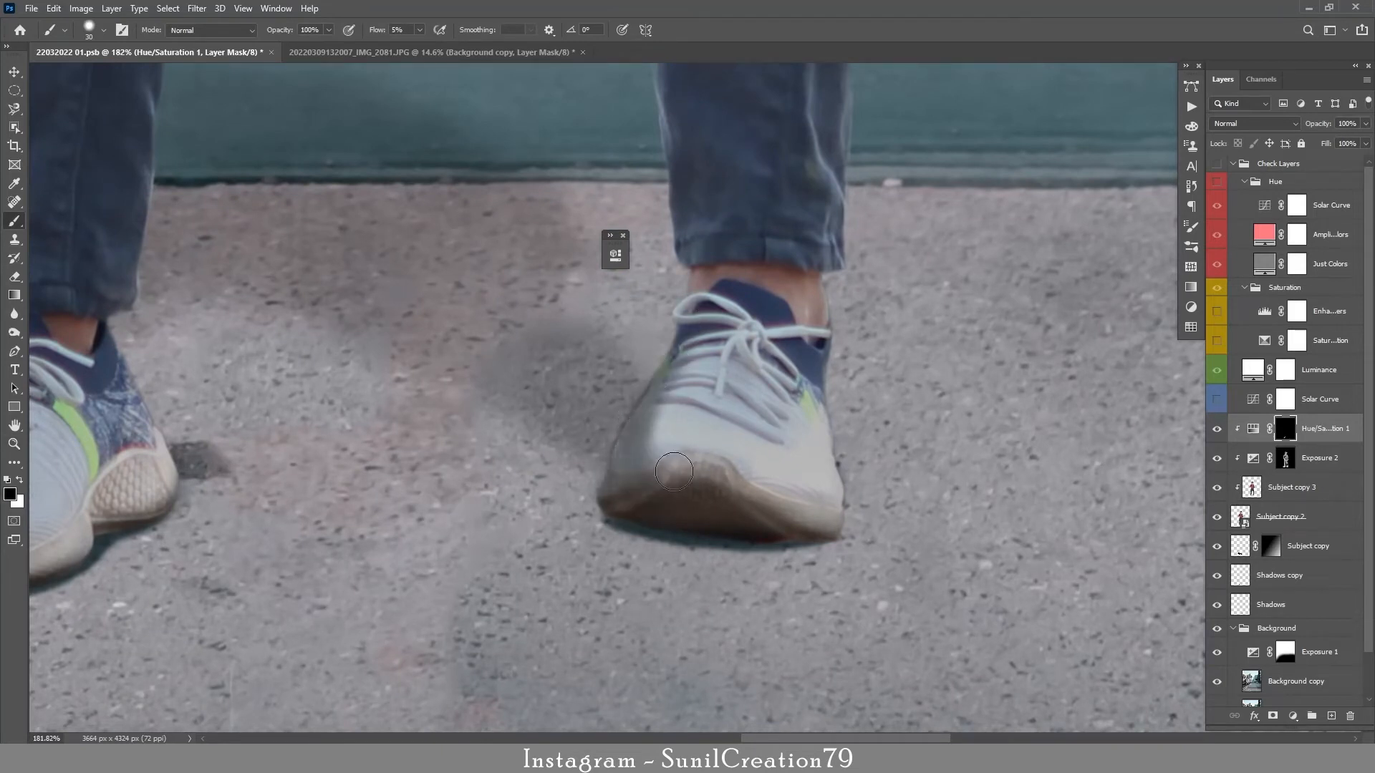
pyautogui.moveTo(659, 401)
pyautogui.mouseDown()
pyautogui.moveTo(673, 475)
pyautogui.moveTo(660, 487)
pyautogui.moveTo(694, 473)
pyautogui.moveTo(638, 463)
pyautogui.mouseUp()
# Enlarge the brush to about 45 px and rework the shading along the right-hand shoe's inner edge on the mask.
pyautogui.press('x')
pyautogui.press('x')
pyautogui.press('x')
pyautogui.press('x')
pyautogui.press(']')
pyautogui.press(']')
pyautogui.press(']')
pyautogui.moveTo(641, 401)
pyautogui.mouseDown()
pyautogui.moveTo(663, 481)
pyautogui.moveTo(660, 405)
pyautogui.moveTo(686, 494)
pyautogui.moveTo(600, 522)
pyautogui.mouseUp()
pyautogui.press('x')
# Darken the toe and front edge of the left-hand shoe through the mask, then soften the shading with black.
pyautogui.press('z')
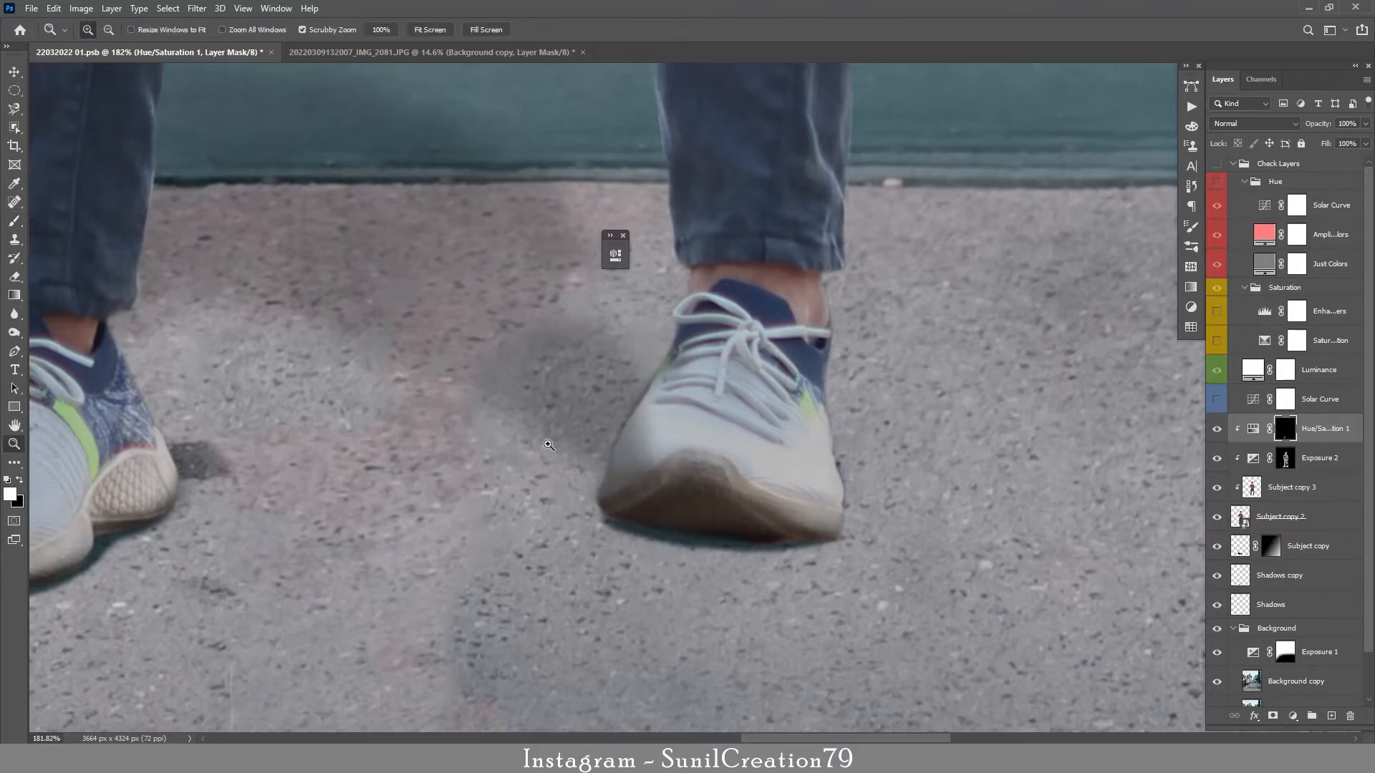
pyautogui.moveTo(538, 454)
pyautogui.mouseDown()
pyautogui.moveTo(449, 481)
pyautogui.moveTo(448, 510)
pyautogui.moveTo(616, 497)
pyautogui.mouseUp()
pyautogui.press('b')
pyautogui.moveTo(270, 389)
pyautogui.mouseDown()
pyautogui.moveTo(256, 477)
pyautogui.moveTo(268, 466)
pyautogui.moveTo(297, 505)
pyautogui.moveTo(337, 492)
pyautogui.moveTo(336, 471)
pyautogui.moveTo(544, 487)
pyautogui.moveTo(337, 482)
pyautogui.moveTo(320, 496)
pyautogui.moveTo(365, 494)
pyautogui.mouseUp()
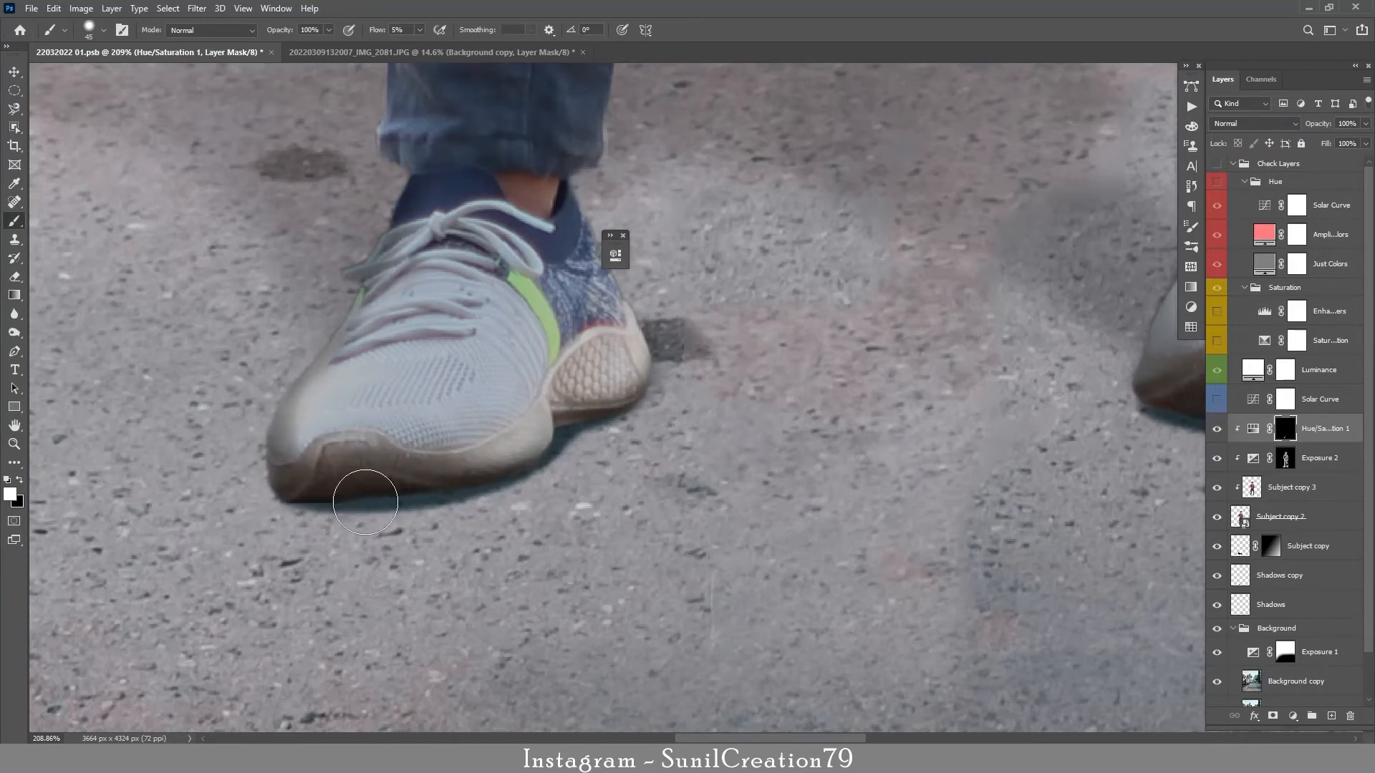
pyautogui.press('z')
pyautogui.press('b')
pyautogui.press('x')
pyautogui.moveTo(329, 425)
pyautogui.mouseDown()
pyautogui.moveTo(355, 353)
pyautogui.moveTo(397, 314)
pyautogui.moveTo(306, 429)
pyautogui.moveTo(314, 418)
pyautogui.moveTo(443, 456)
pyautogui.moveTo(507, 496)
pyautogui.moveTo(389, 475)
pyautogui.mouseUp()
pyautogui.press('x')
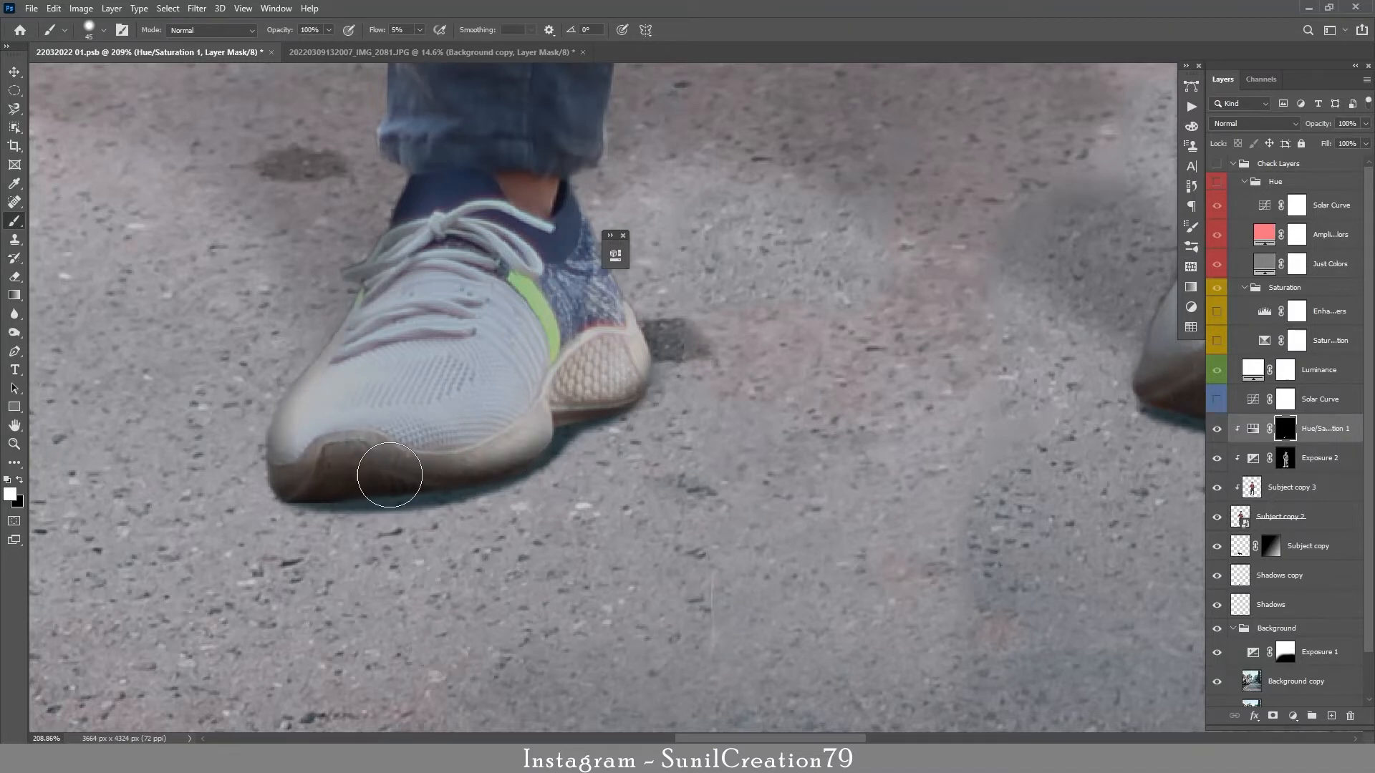
# Set the Hue/Saturation layer's opacity to 61% and its blend mode to Multiply.
pyautogui.press('z')
pyautogui.moveTo(620, 348); pyautogui.dragTo(463, 348)
pyautogui.moveTo(753, 358); pyautogui.dragTo(789, 359)
pyautogui.moveTo(691, 342)
pyautogui.mouseDown()
pyautogui.moveTo(810, 351)
pyautogui.moveTo(659, 322)
pyautogui.moveTo(675, 325)
pyautogui.mouseUp()
pyautogui.press('b')
pyautogui.press('x')
pyautogui.press('z')
pyautogui.hotkey('ctrl', '0')
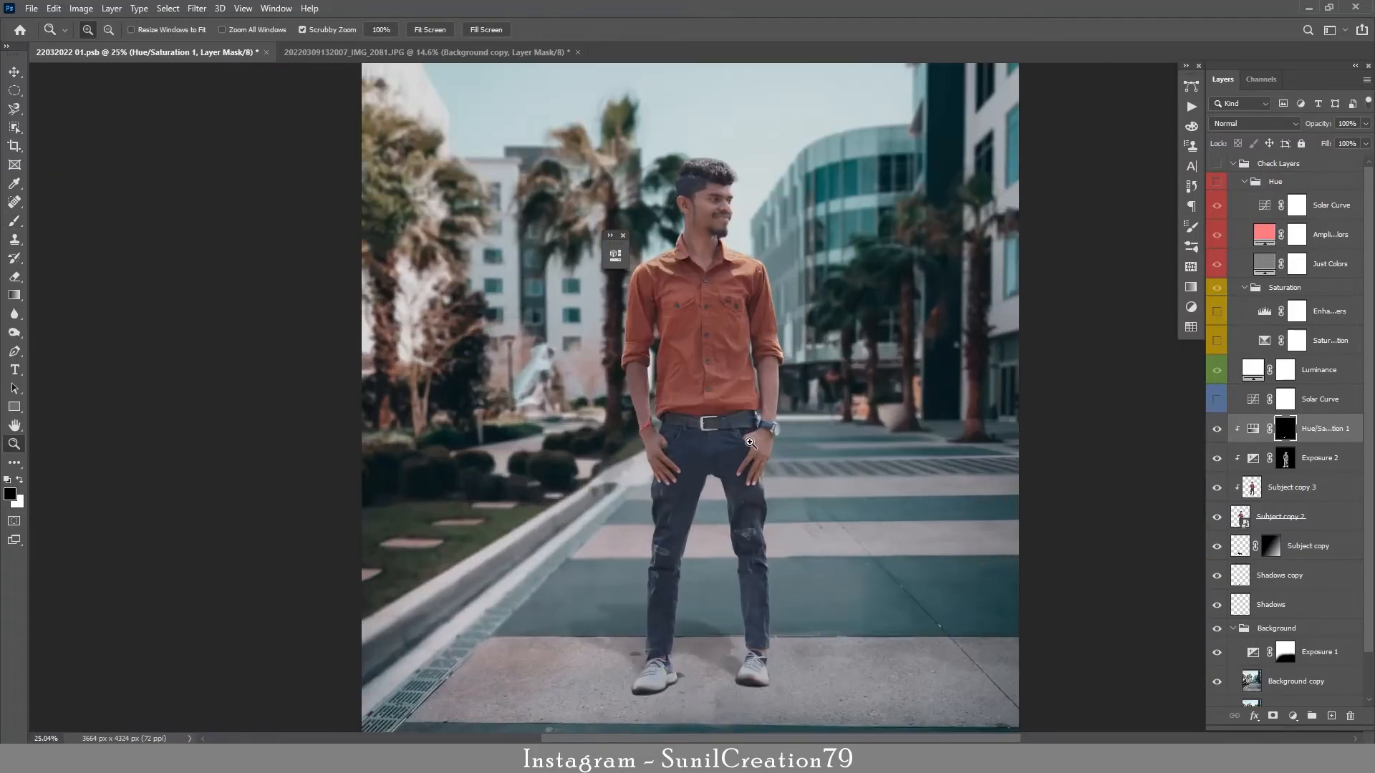
pyautogui.press('b')
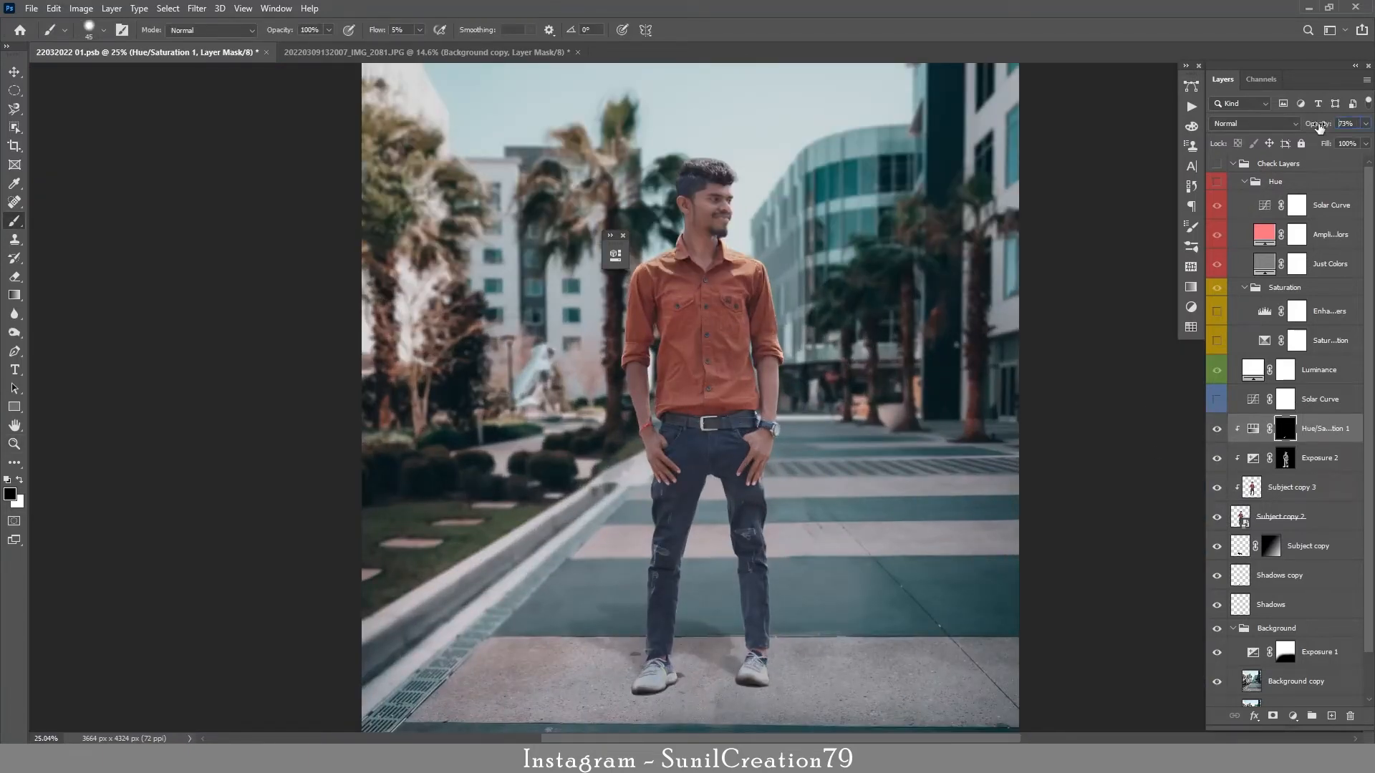
pyautogui.moveTo(1320, 128); pyautogui.dragTo(1306, 127)
pyautogui.press('z')
pyautogui.click(1253, 123)
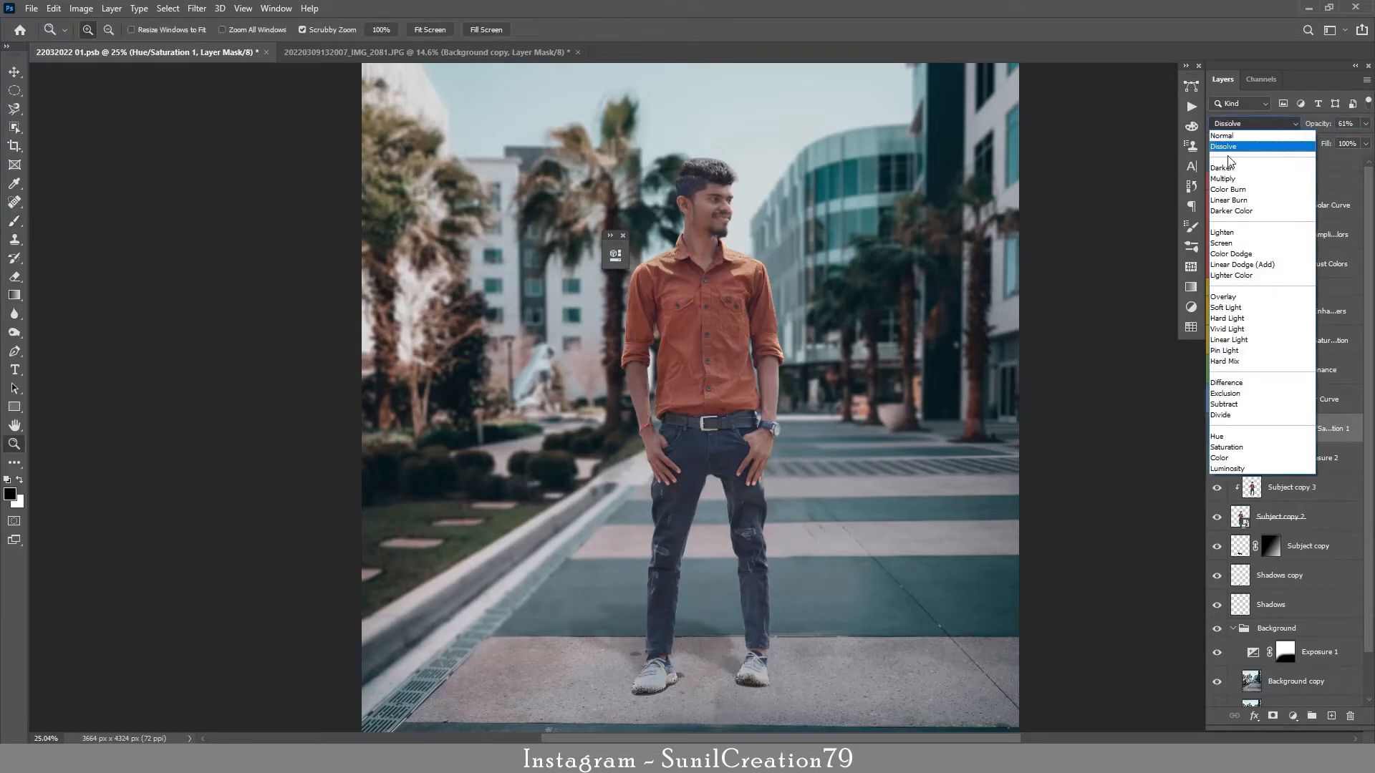
pyautogui.click(1246, 164)
# Group the Shadows copy and Shadows layers beneath the Subject copy layer.
pyautogui.moveTo(756, 646); pyautogui.dragTo(791, 655)
pyautogui.scroll(-5, 791, 655)
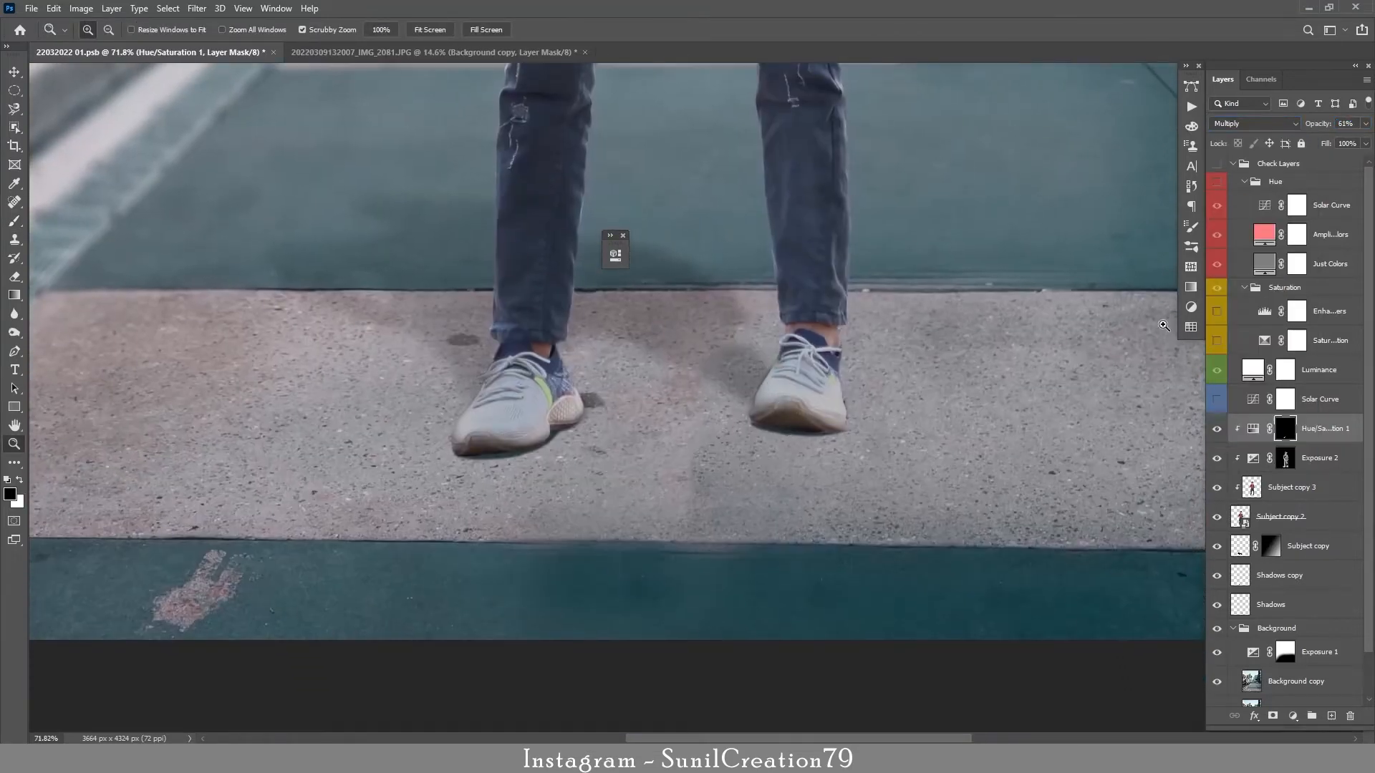
pyautogui.click(1279, 575)
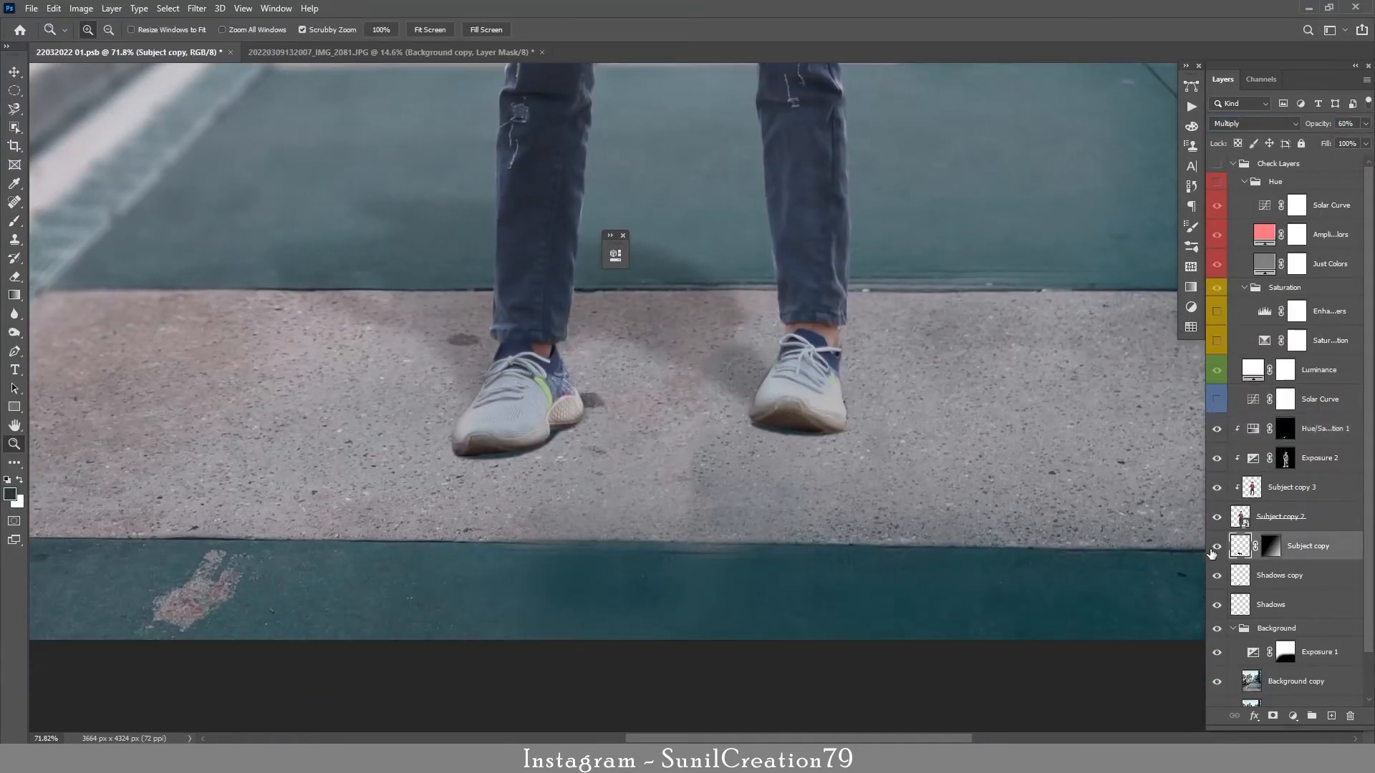
pyautogui.click(1217, 575)
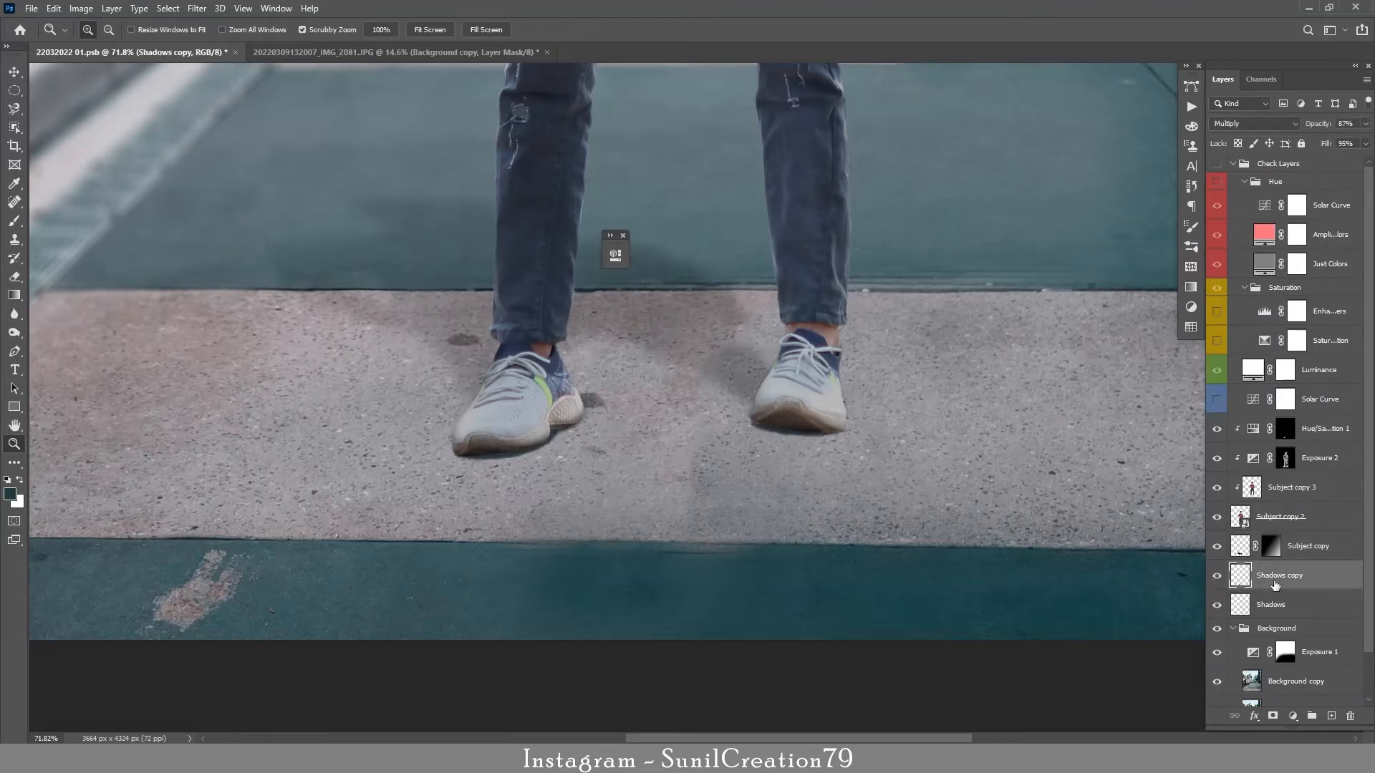
pyautogui.keyDown('shift'); pyautogui.click(1271, 605); pyautogui.keyUp('shift')
pyautogui.hotkey('ctrl', 'g')
pyautogui.click(1233, 570)
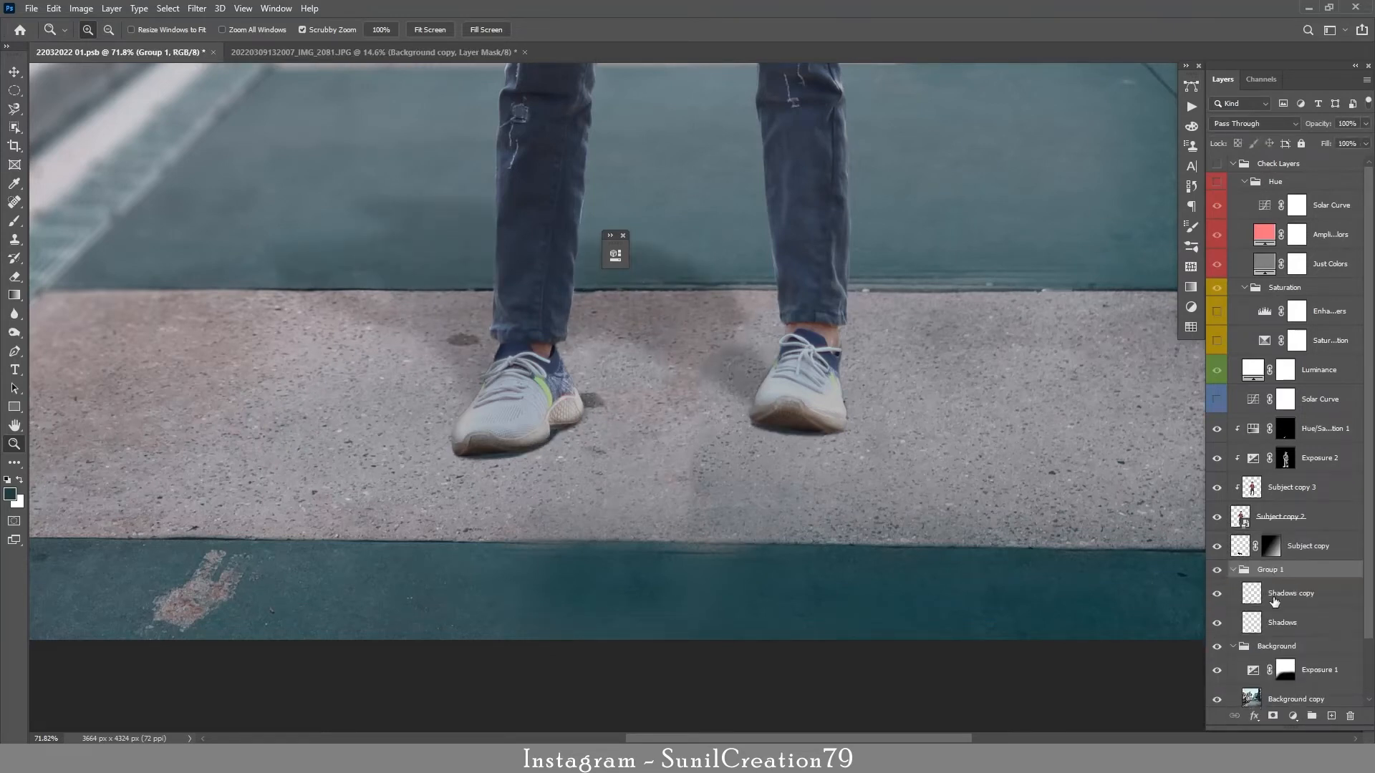
# Merge the two shadow layers inside the new group into a single layer.
pyautogui.click(1287, 596)
pyautogui.keyDown('shift'); pyautogui.click(1281, 624); pyautogui.keyUp('shift')
pyautogui.hotkey('ctrl', 'e')
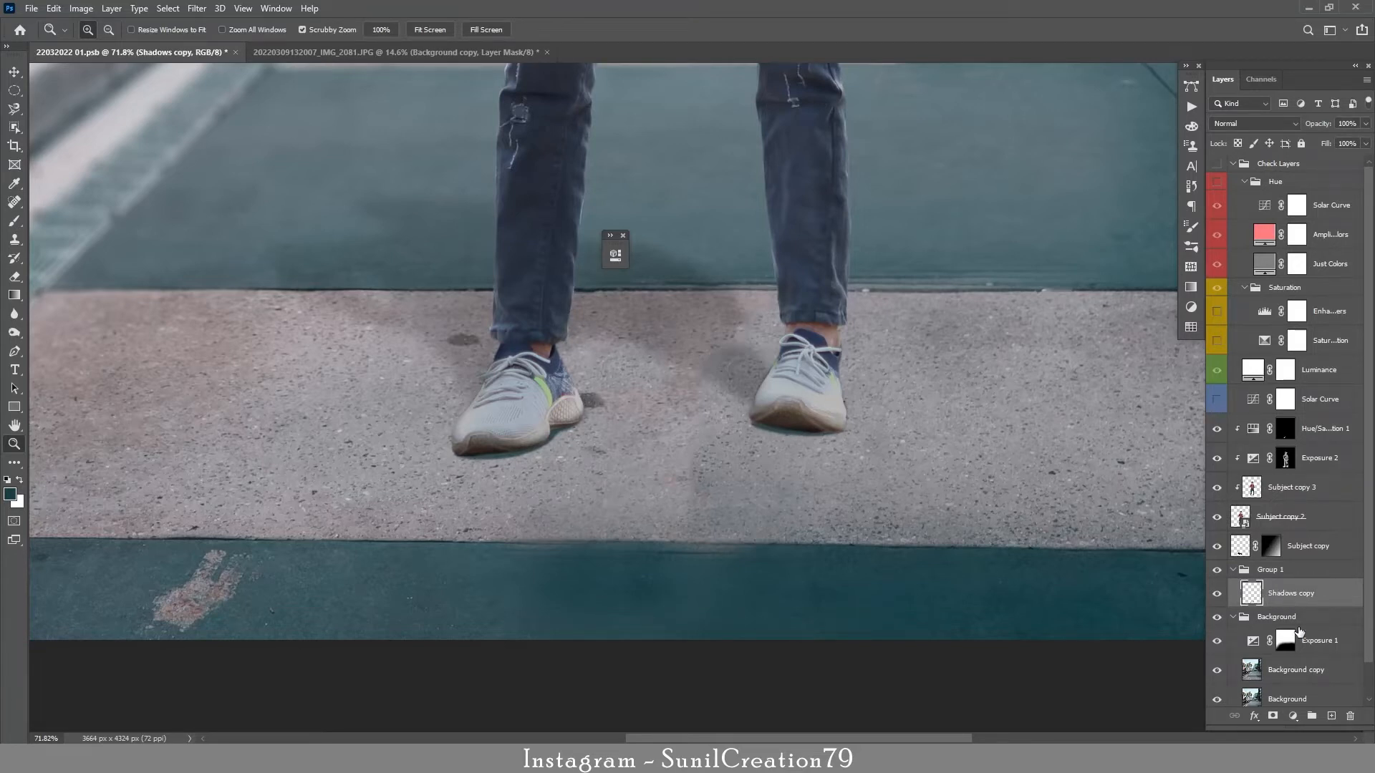
# Try tinting the merged shadow with a new clipped layer filled with a colour sampled from the image.
pyautogui.click(1332, 716)
pyautogui.hotkey('ctrl', 'alt', 'g')
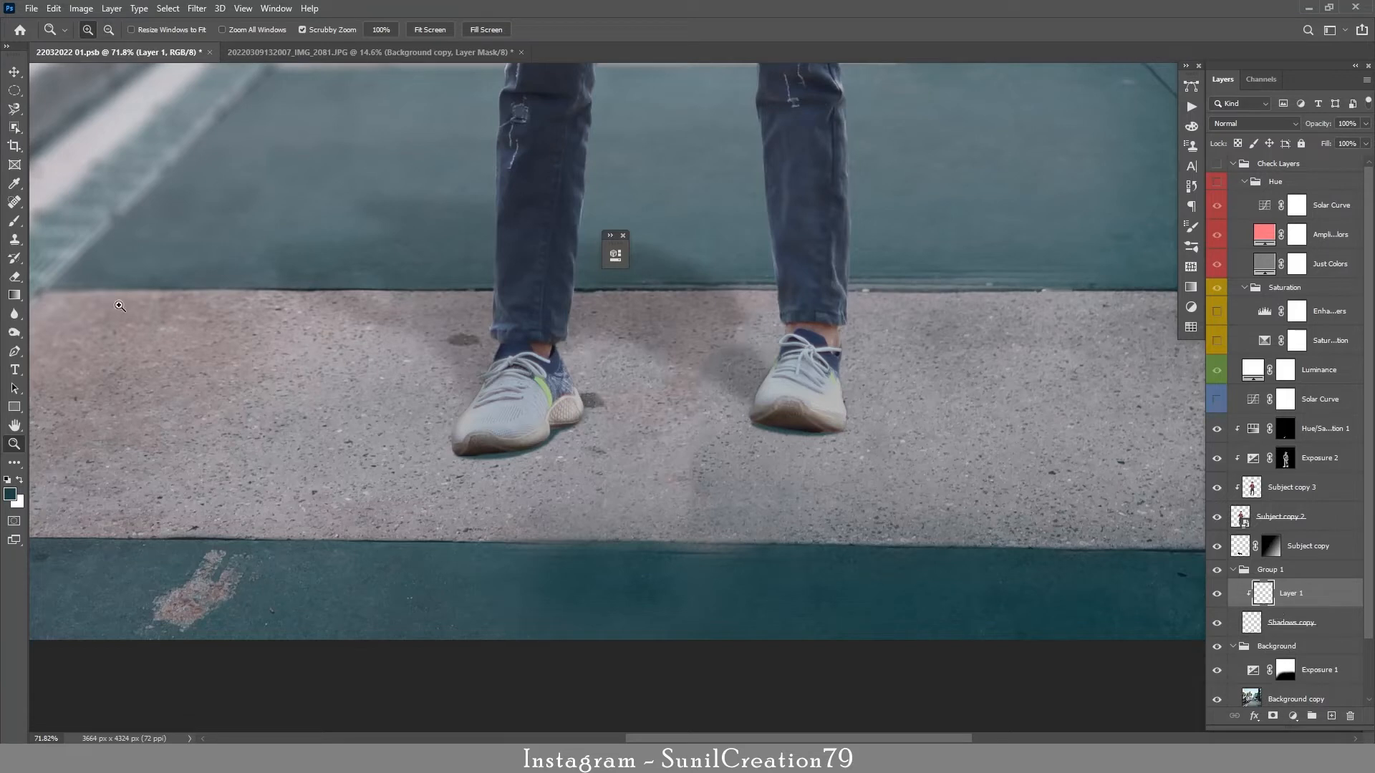
pyautogui.rightClick(14, 294)
pyautogui.click(79, 310)
pyautogui.keyDown('alt'); pyautogui.click(467, 452); pyautogui.keyUp('alt')
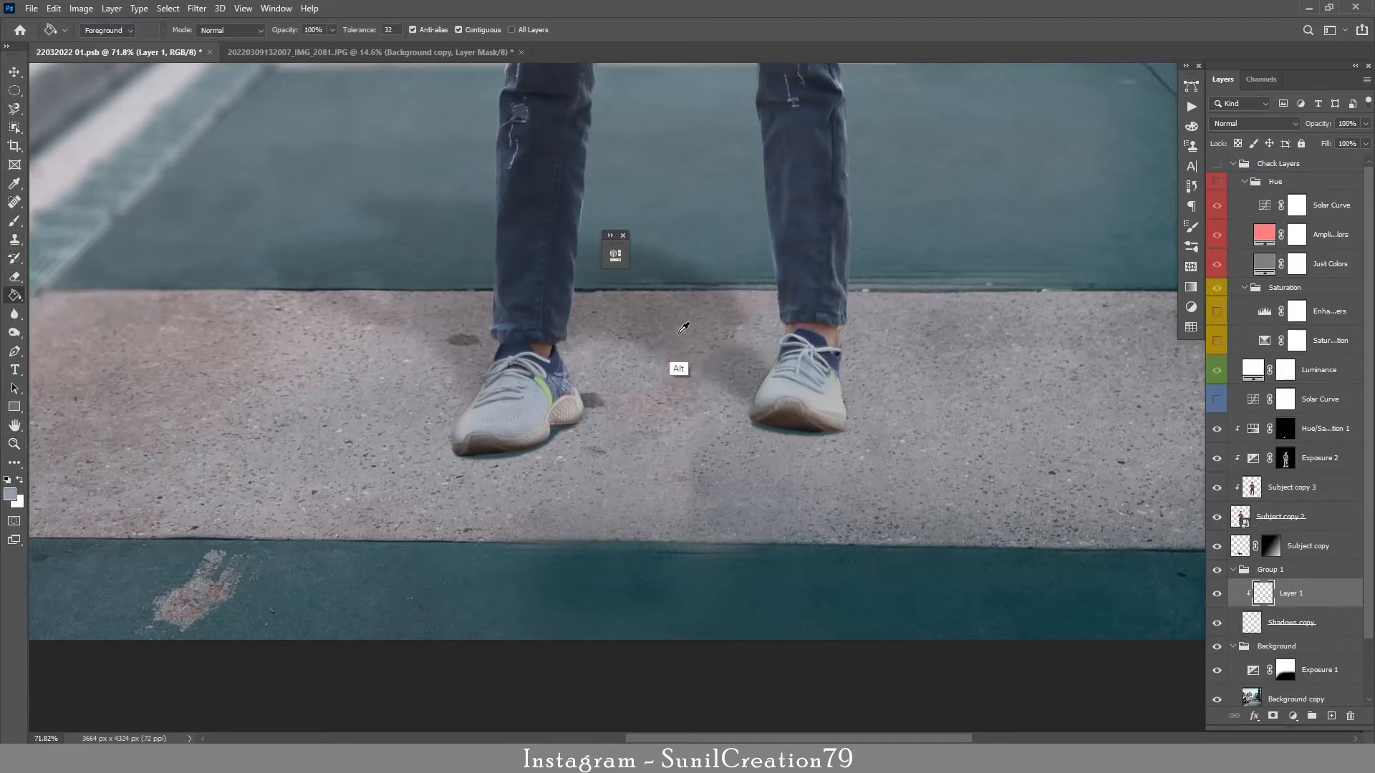
pyautogui.click(498, 449)
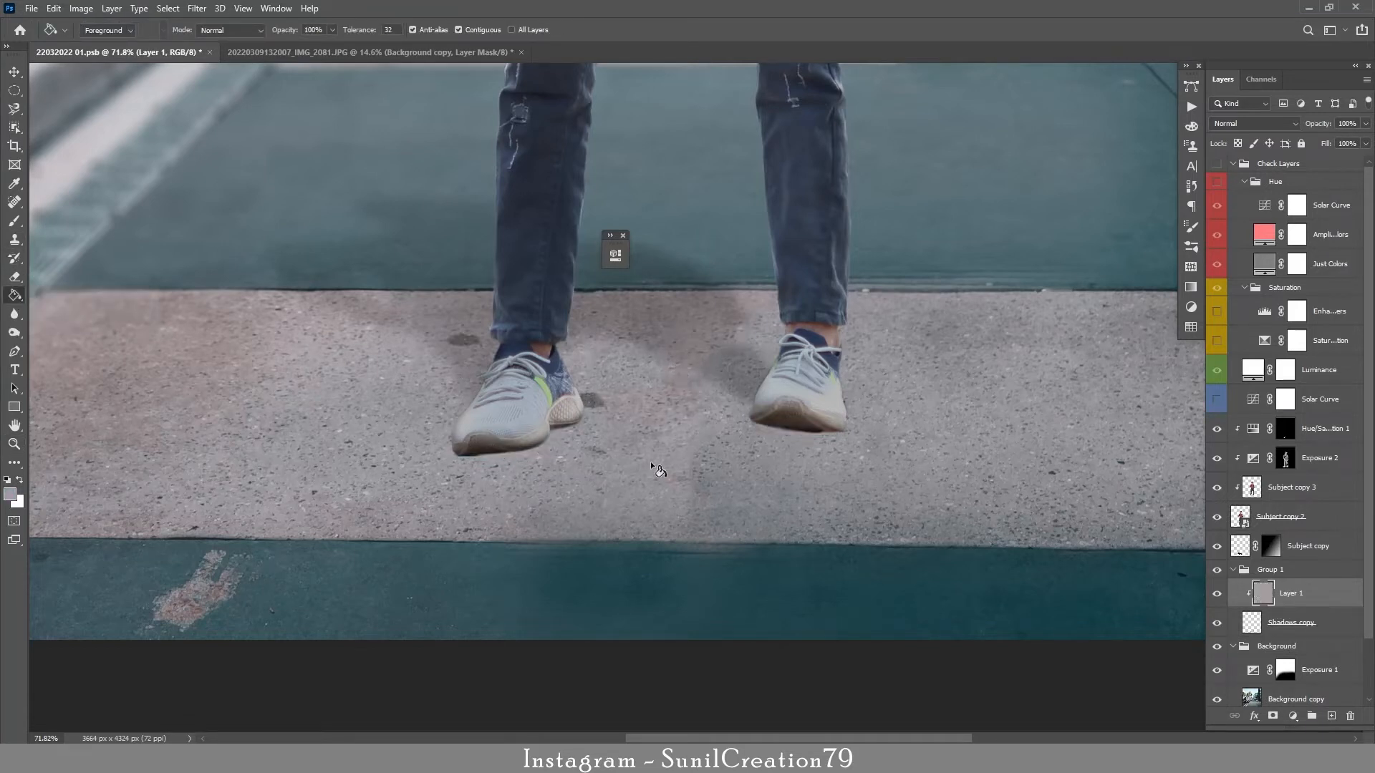
# Set the merged Shadows copy layer to Multiply blending and delete the clipped Layer 1 above it.
pyautogui.click(1282, 623)
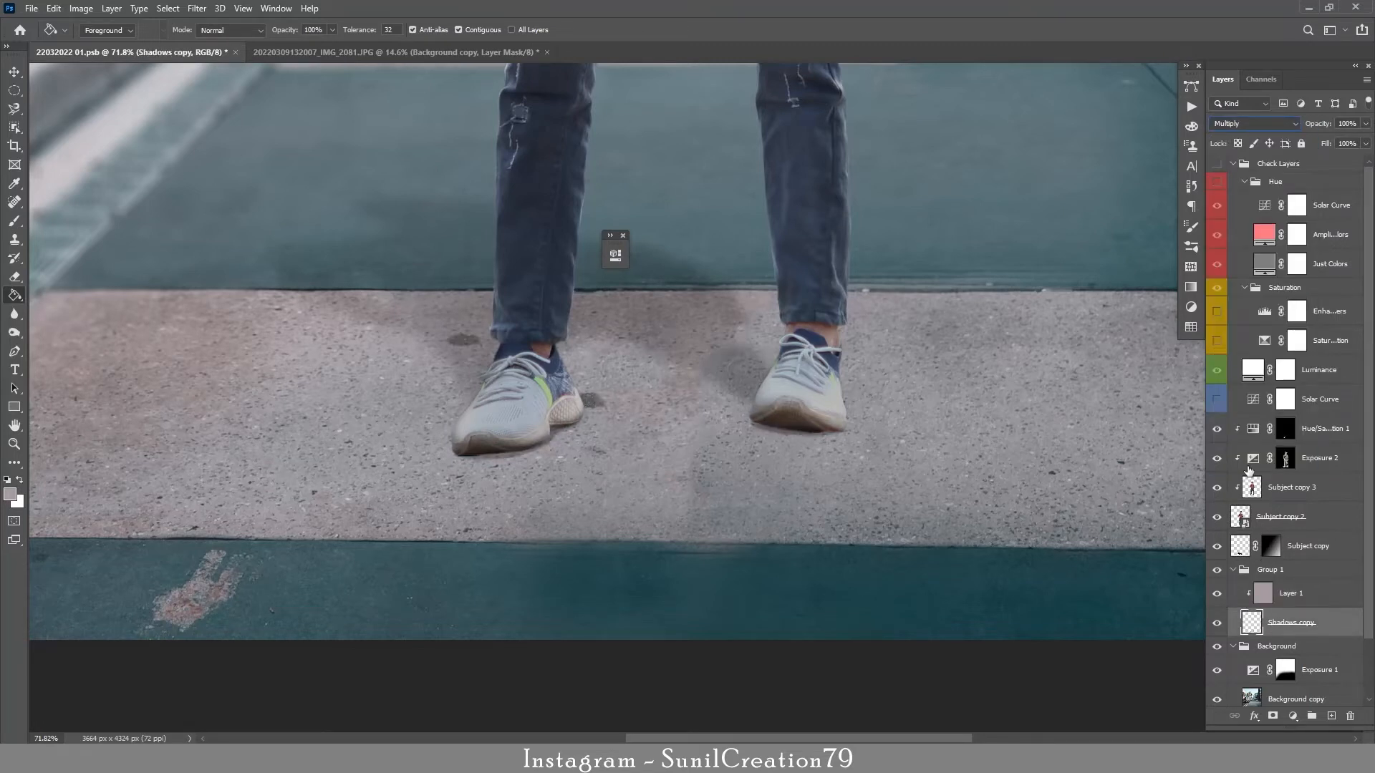
pyautogui.click(1290, 597)
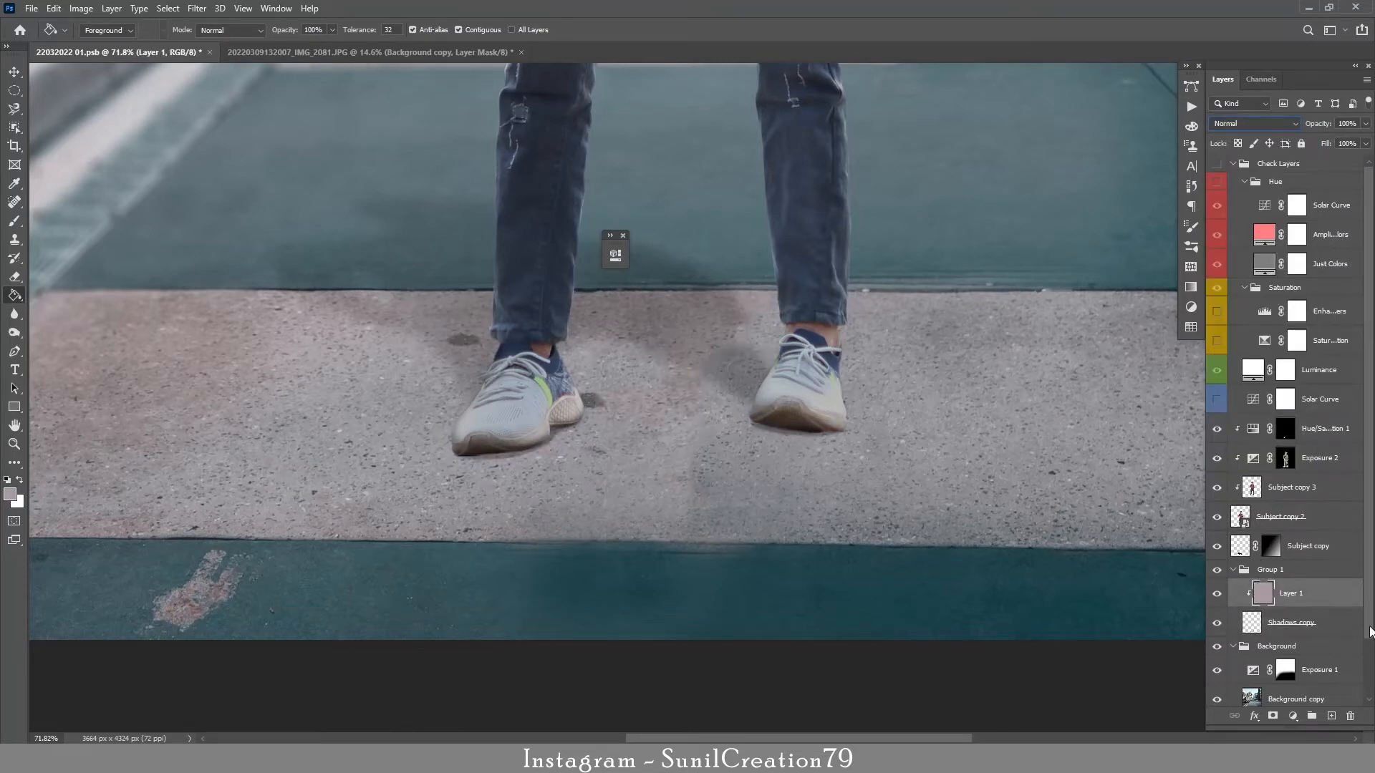
pyautogui.moveTo(1293, 607); pyautogui.dragTo(1350, 716)
# Add a dark mauve Solid Color fill layer in Group 1 and clip it to the Shadows copy layer.
pyautogui.click(1294, 715)
pyautogui.click(1282, 460)
pyautogui.click(131, 409)
pyautogui.press('Return')
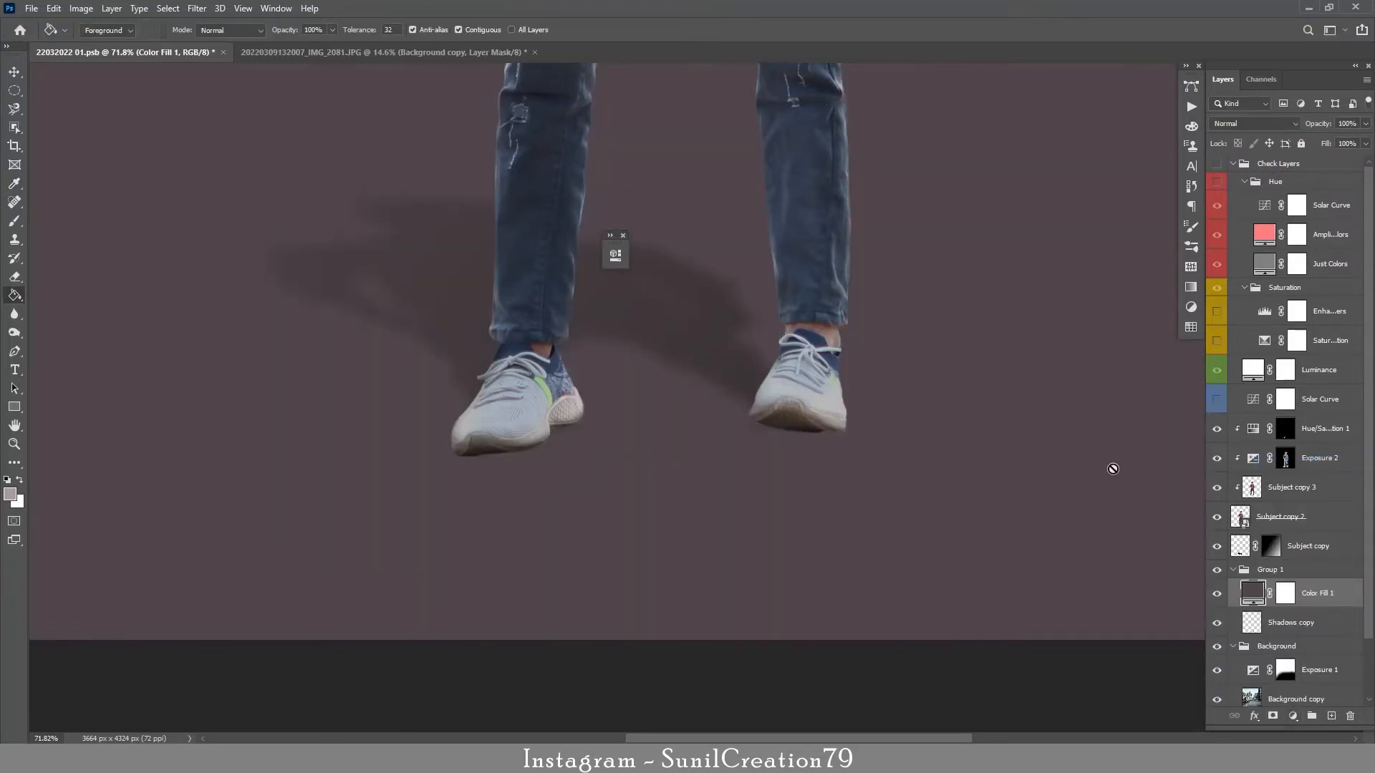
pyautogui.keyDown('alt'); pyautogui.click(1322, 607); pyautogui.keyUp('alt')
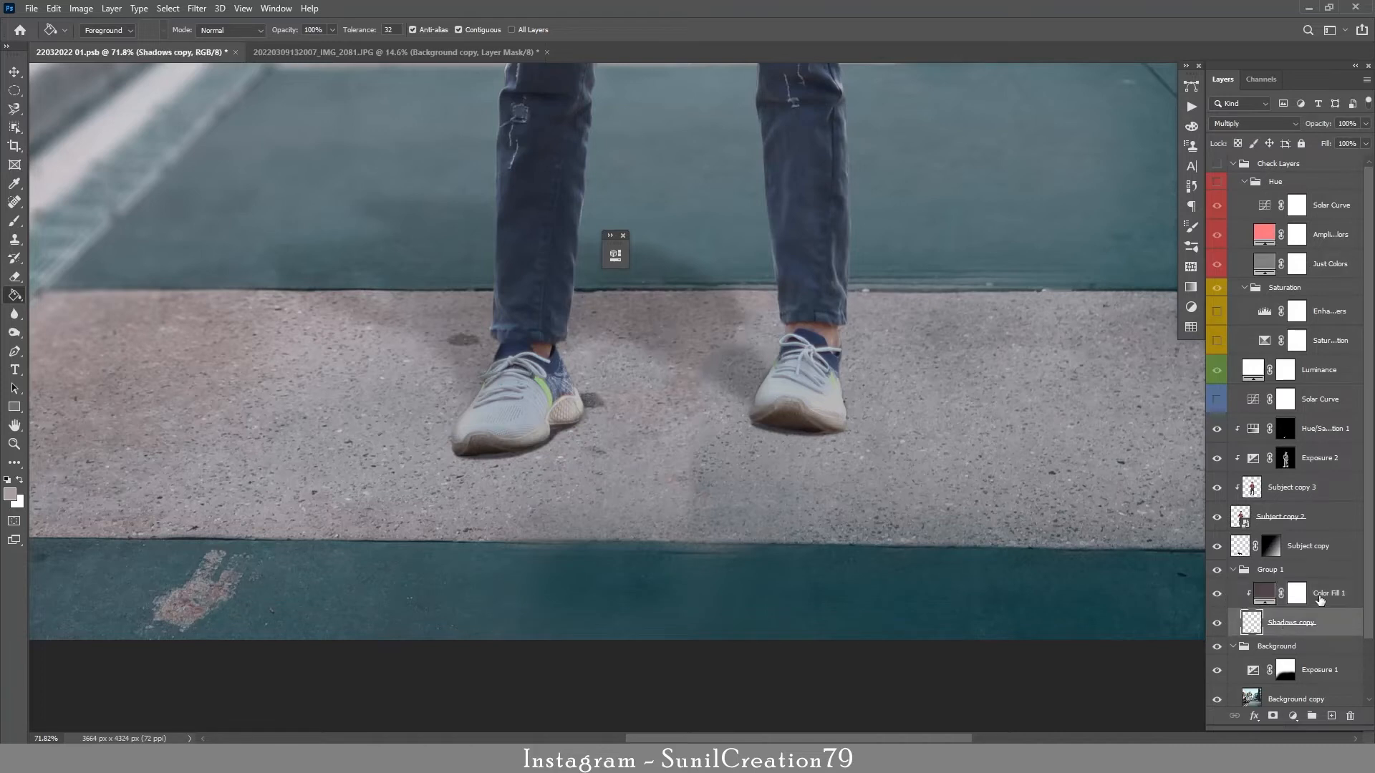
# Set the clipped fill's colour to 261f21 and merge it down into the Shadows copy layer.
pyautogui.doubleClick(1262, 593)
pyautogui.click(140, 427)
pyautogui.click(140, 437)
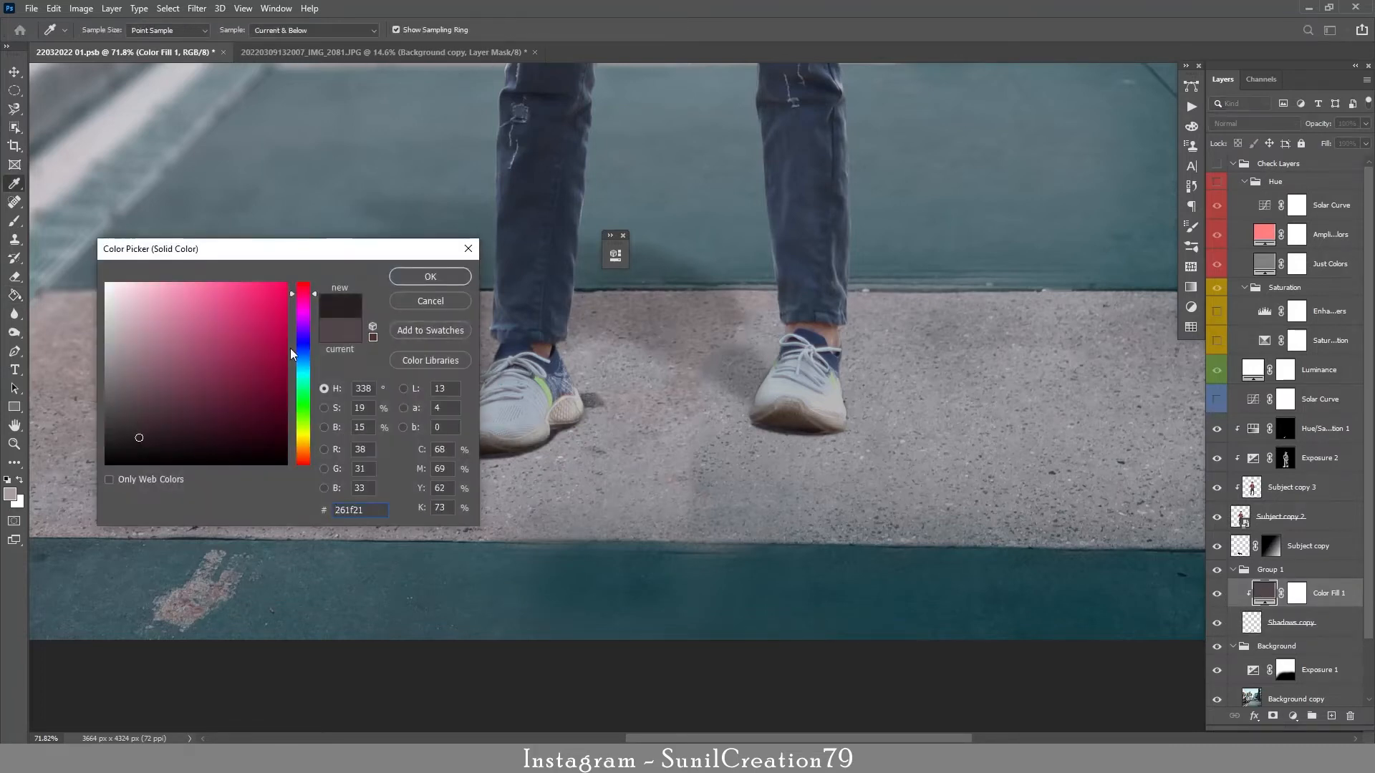
pyautogui.click(430, 276)
pyautogui.hotkey('ctrl', 'e')
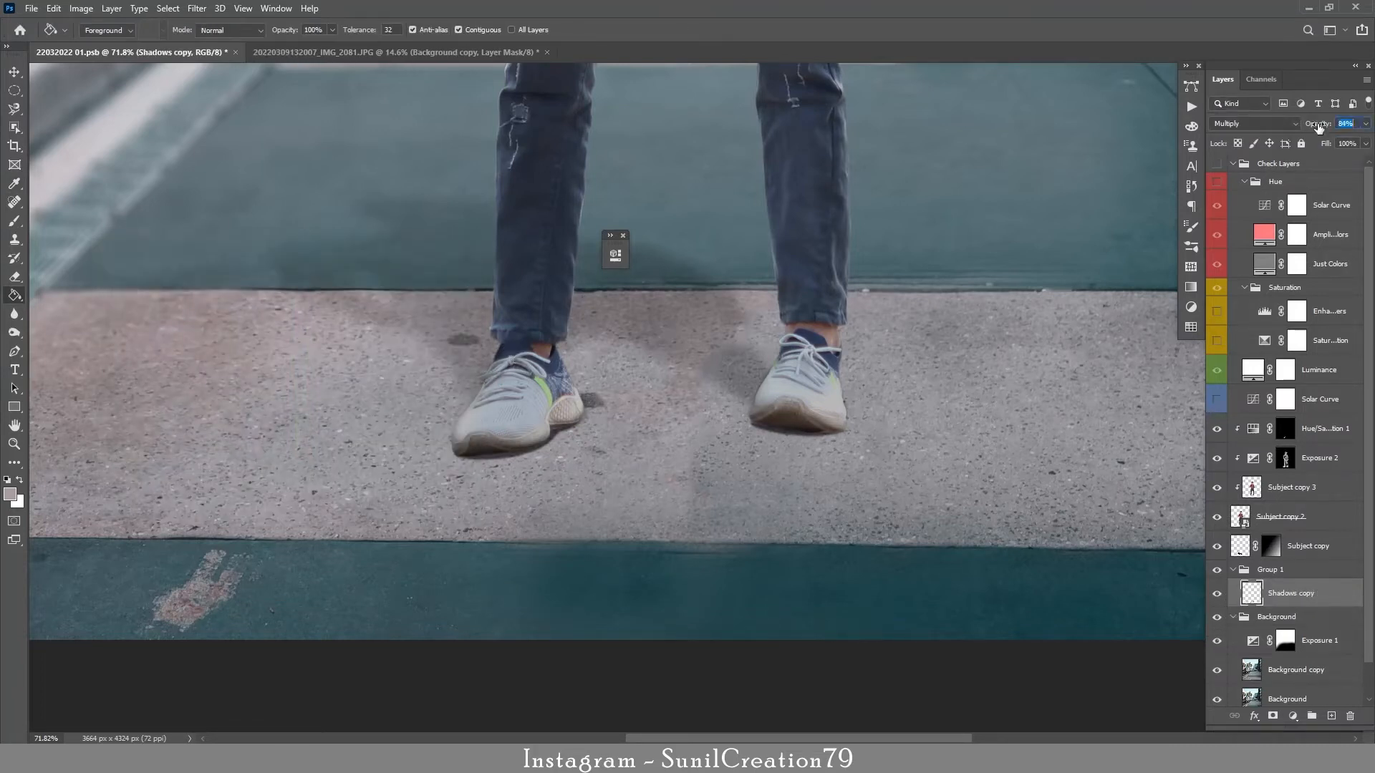
pyautogui.press('z')
pyautogui.moveTo(900, 372); pyautogui.dragTo(805, 458)
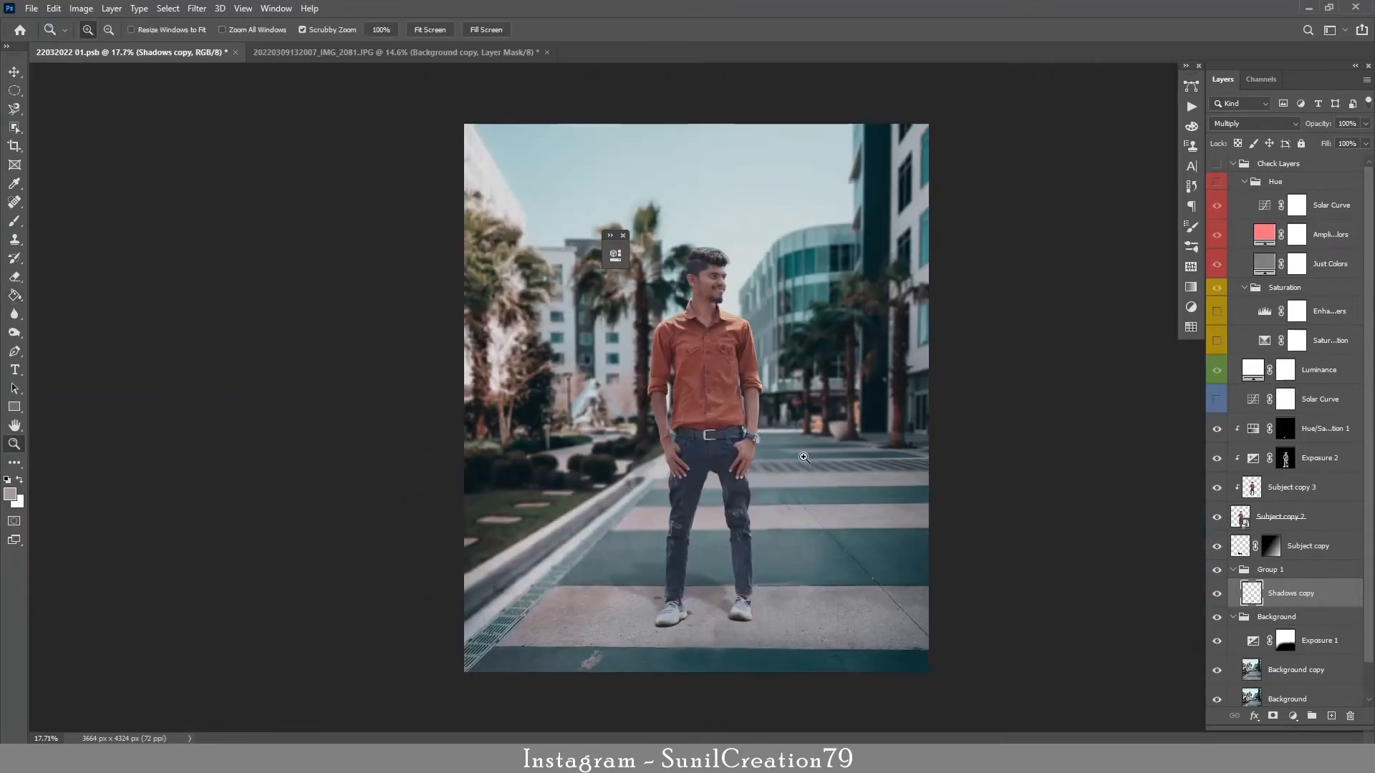
pyautogui.moveTo(724, 492); pyautogui.dragTo(874, 308)
pyautogui.press('g')
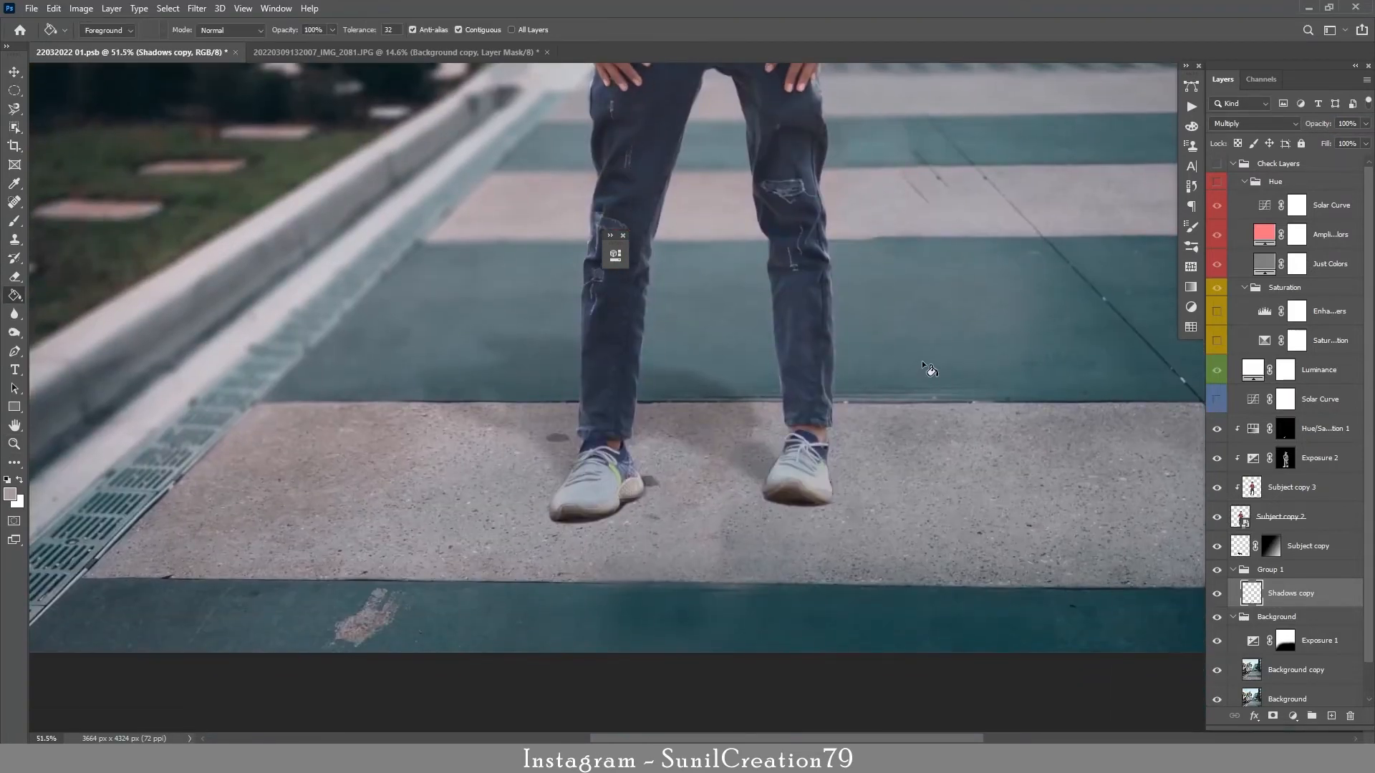
# Group the subject layers from Subject copy up to Hue/Saturation 1 and name the group Subject.
pyautogui.press('z')
pyautogui.moveTo(931, 407); pyautogui.dragTo(832, 470)
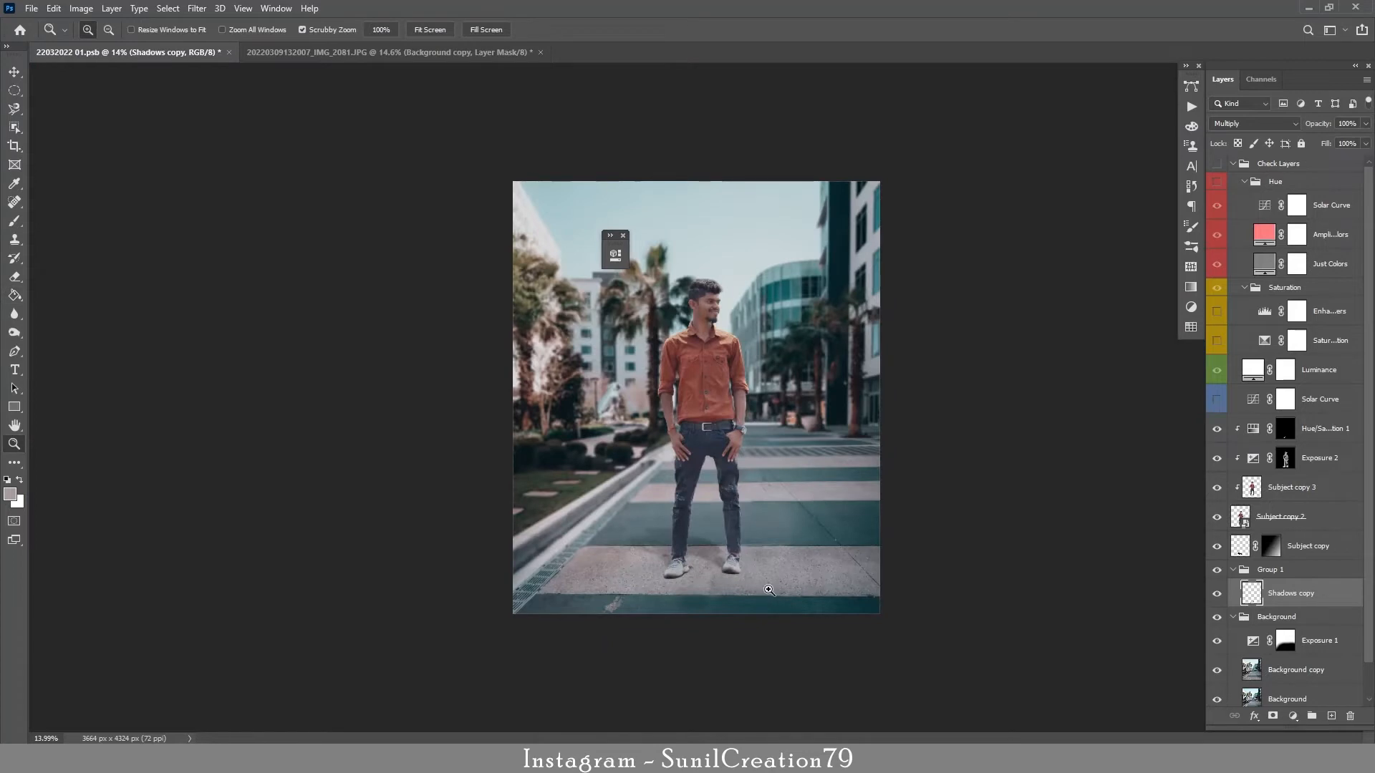
pyautogui.moveTo(769, 590); pyautogui.dragTo(812, 570)
pyautogui.hotkey('ctrl', '0')
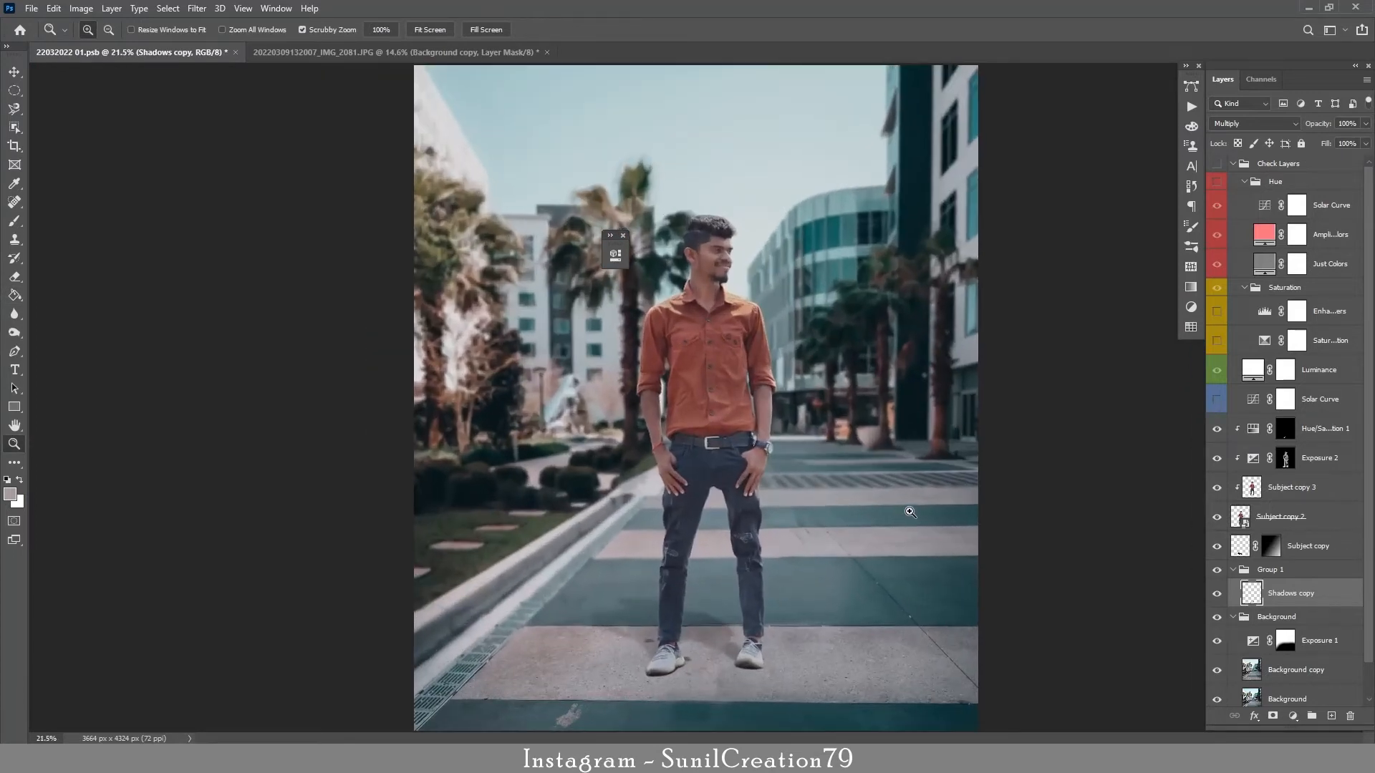
pyautogui.press('g')
pyautogui.click(1291, 430)
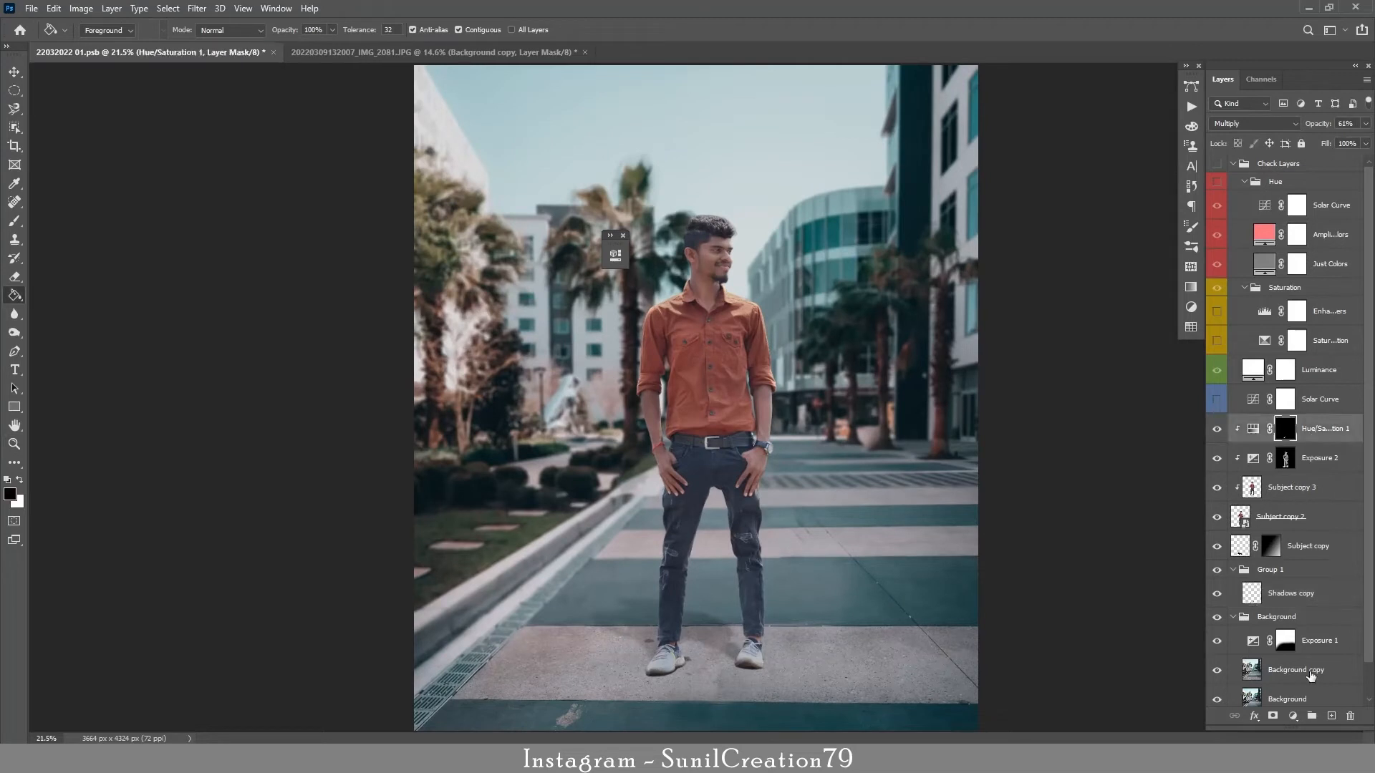
pyautogui.click(1295, 580)
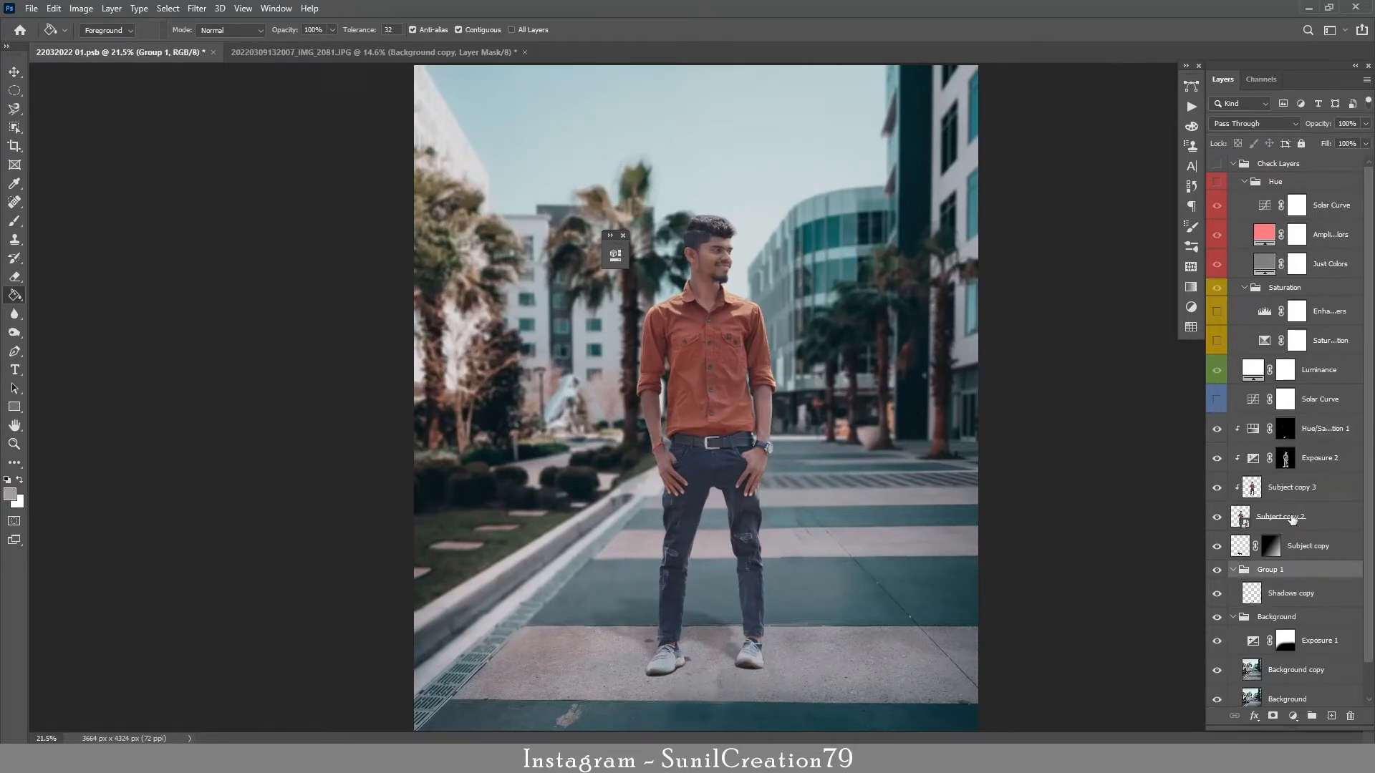
pyautogui.click(1311, 540)
pyautogui.keyDown('shift'); pyautogui.click(1311, 429); pyautogui.keyUp('shift')
pyautogui.hotkey('ctrl', 'g')
pyautogui.doubleClick(1269, 424)
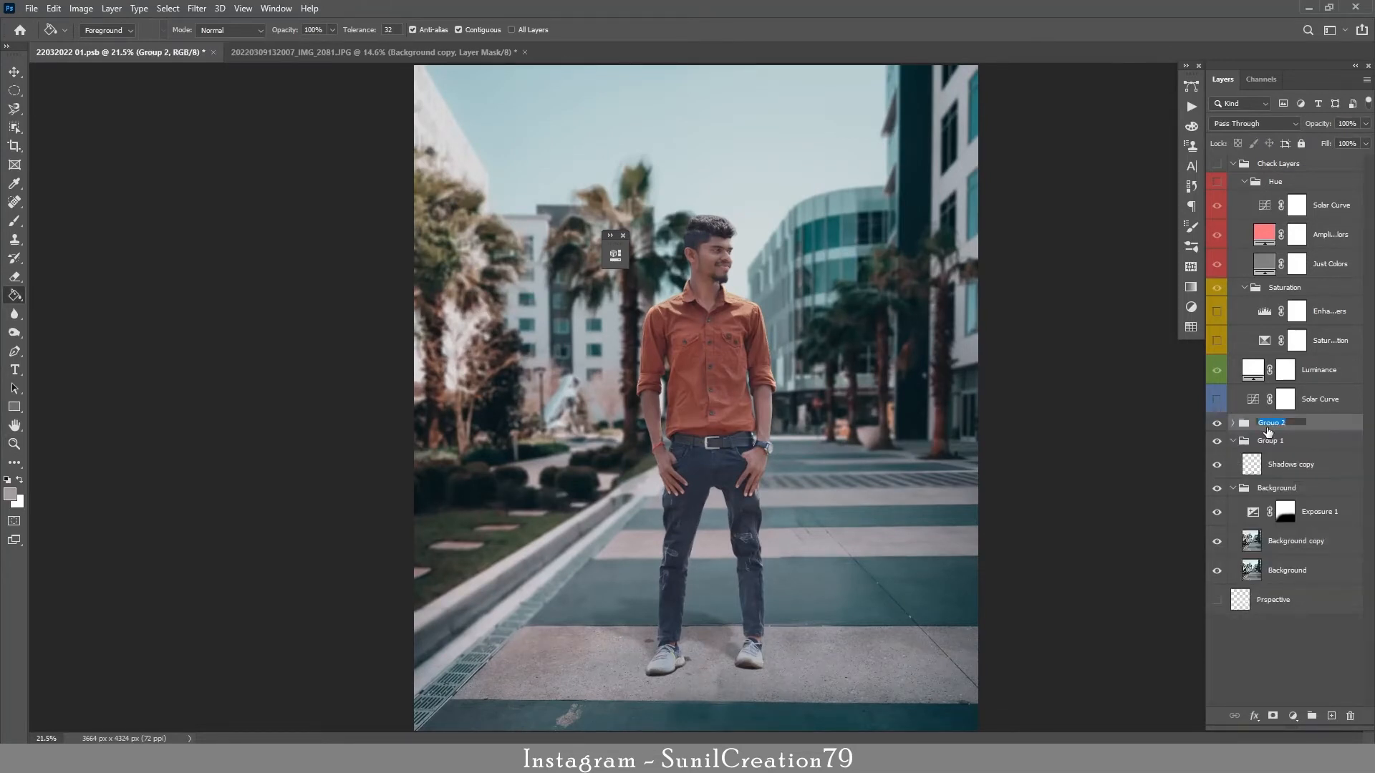
pyautogui.press('Return')
# Rename Group 1 as Shadows and collapse it.
pyautogui.click(1264, 441)
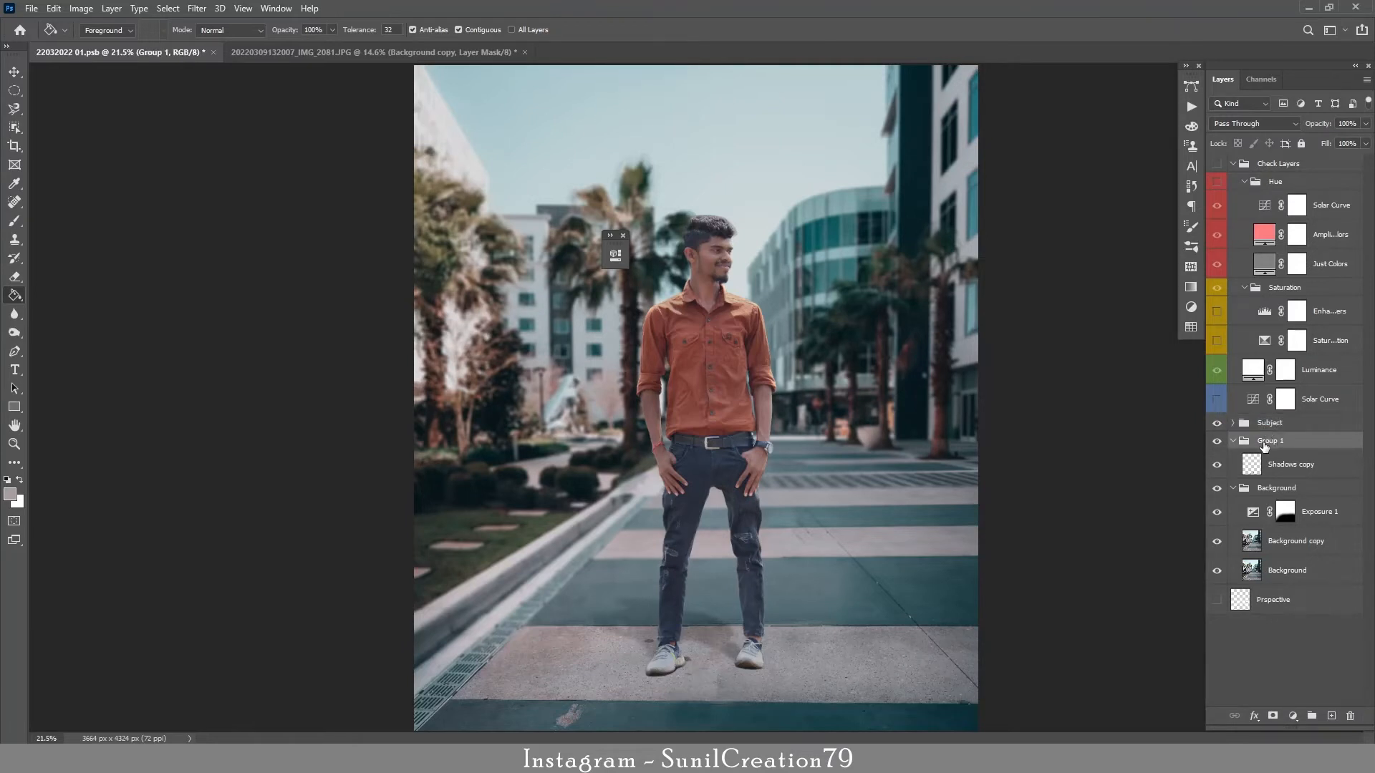
pyautogui.write('Shadows')
pyautogui.press('Return')
pyautogui.click(1234, 440)
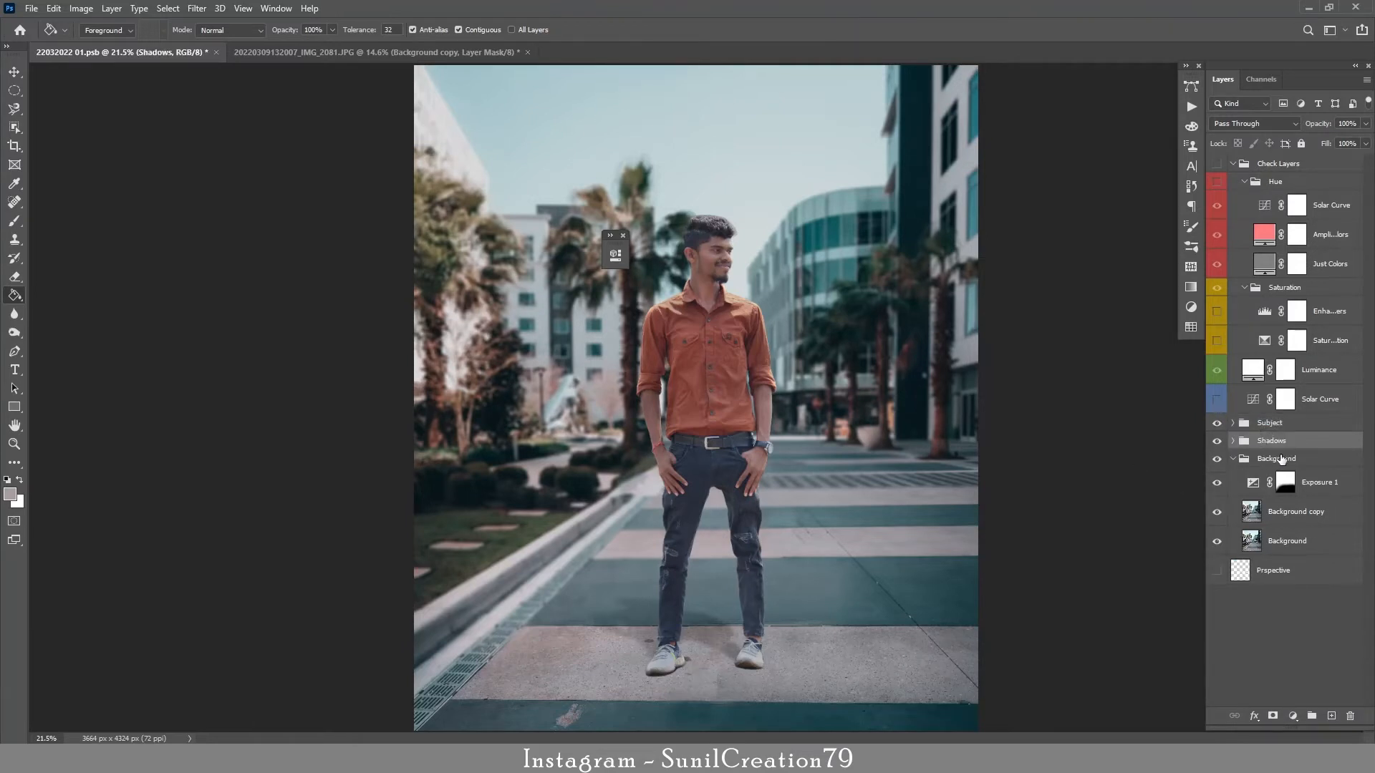
# Create a new empty layer above the Shadows group, place it in a group named Lights and select it.
pyautogui.click(1326, 716)
pyautogui.hotkey('ctrl', 'g')
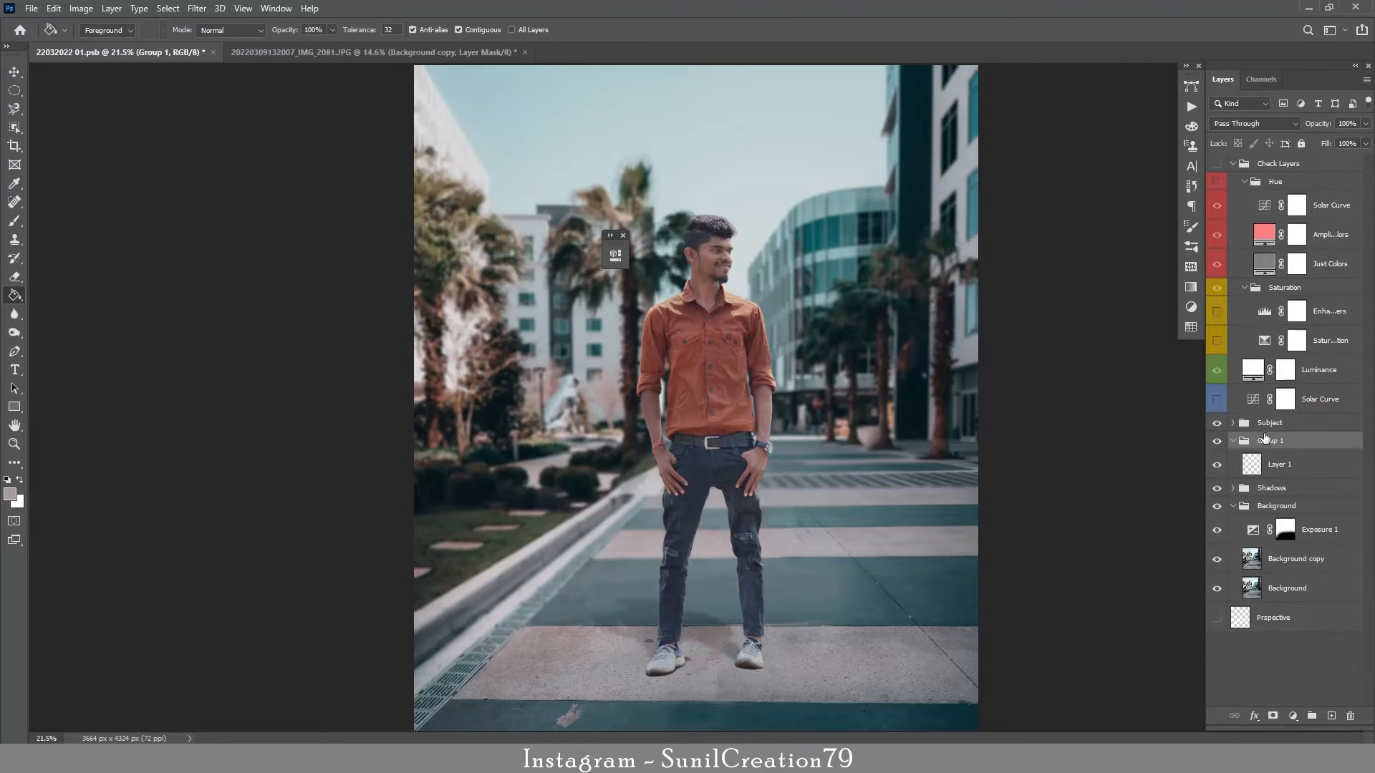
pyautogui.doubleClick(1265, 441)
pyautogui.write('Lights')
pyautogui.press('Return')
pyautogui.click(1289, 466)
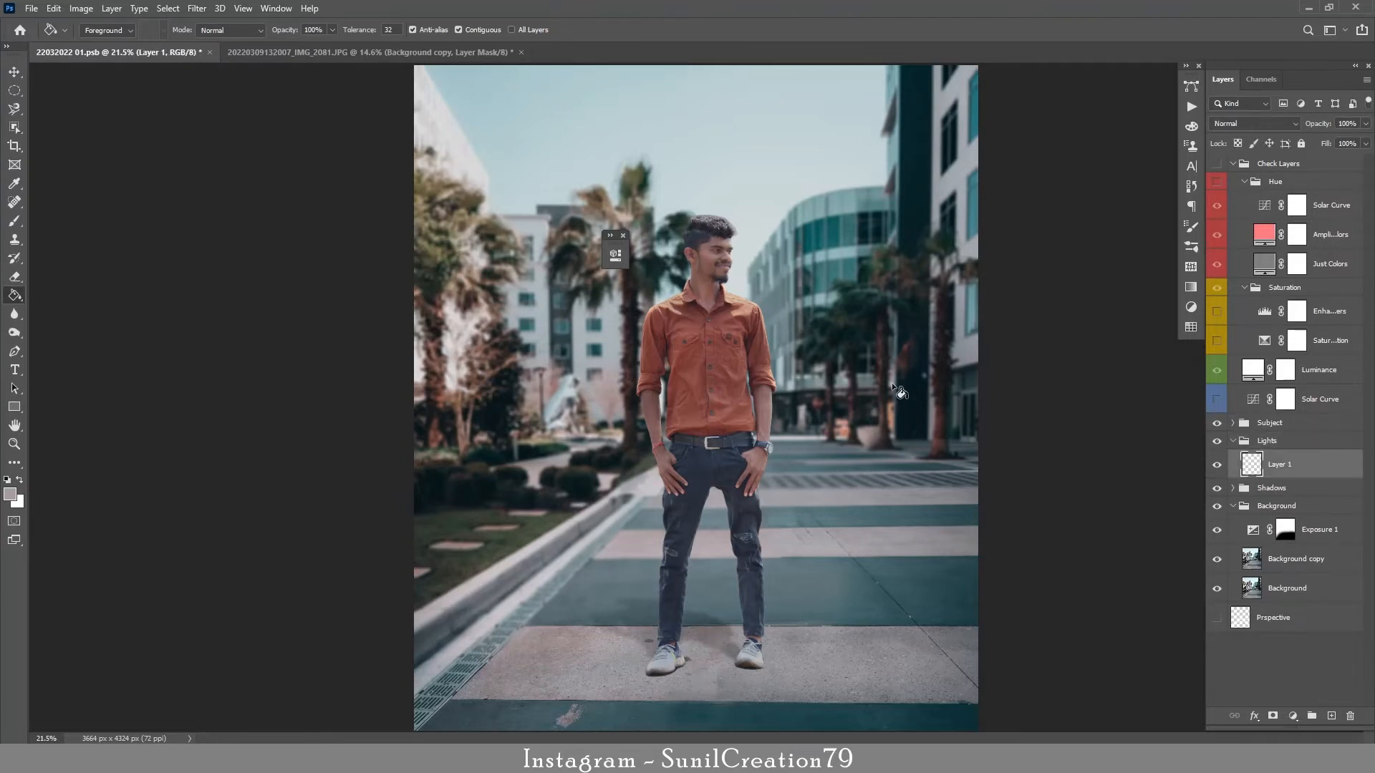
# Choose a bright orange foreground colour for painting the light rays.
pyautogui.press('z')
pyautogui.moveTo(874, 346); pyautogui.dragTo(819, 356)
pyautogui.moveTo(610, 250); pyautogui.dragTo(252, 166)
pyautogui.click(10, 496)
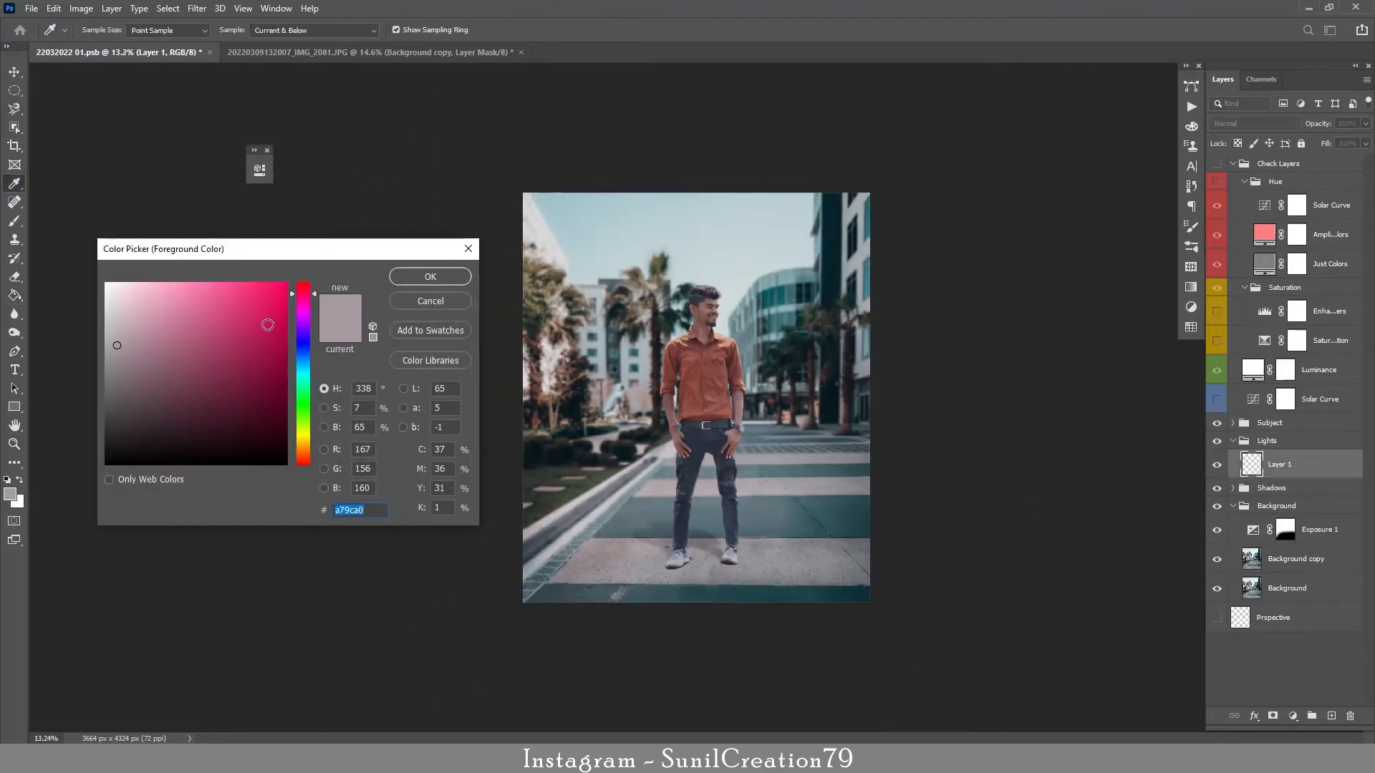
pyautogui.click(268, 332)
pyautogui.click(434, 279)
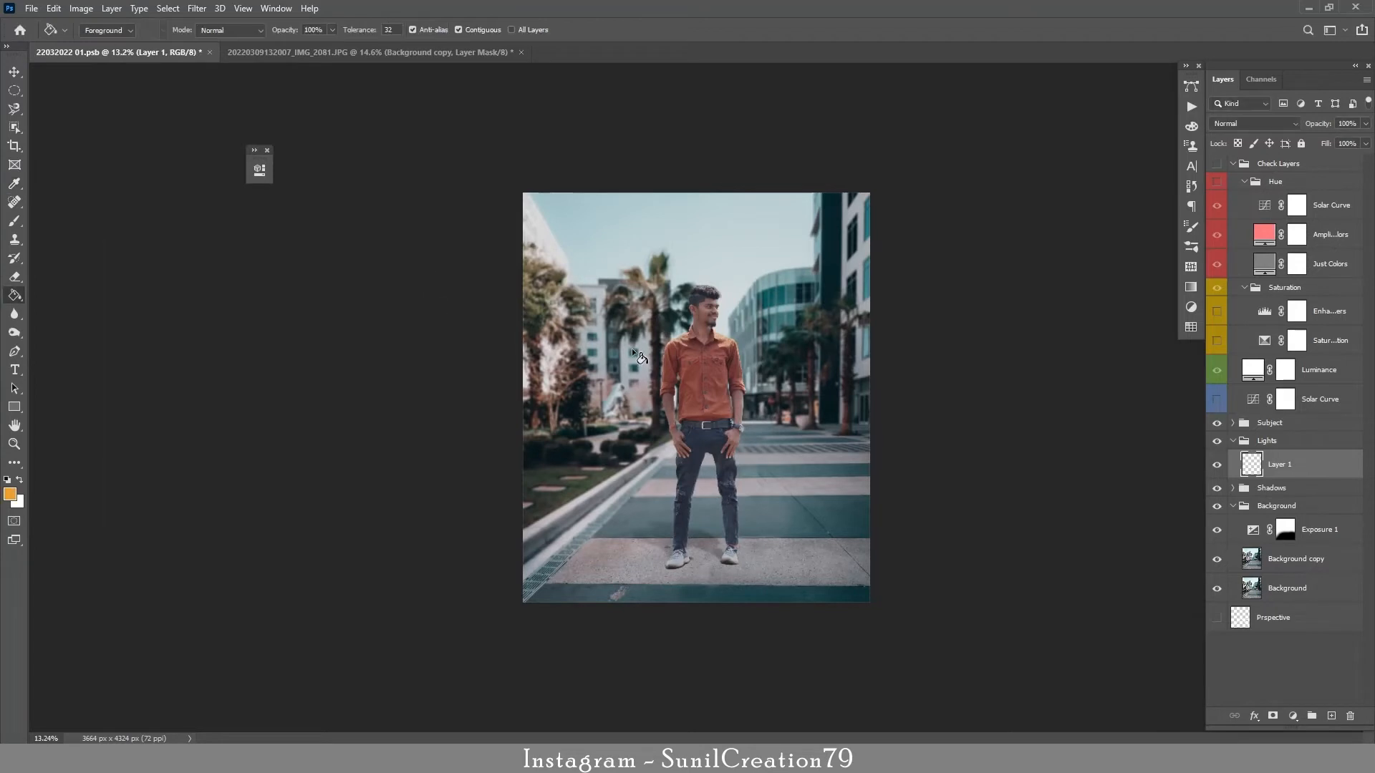
# Paint straight diagonal orange rays on Layer 1 with a soft 250 px brush, from the picture's upper-right corner towards its left side and lower-left corner.
pyautogui.press('b')
pyautogui.click(103, 30)
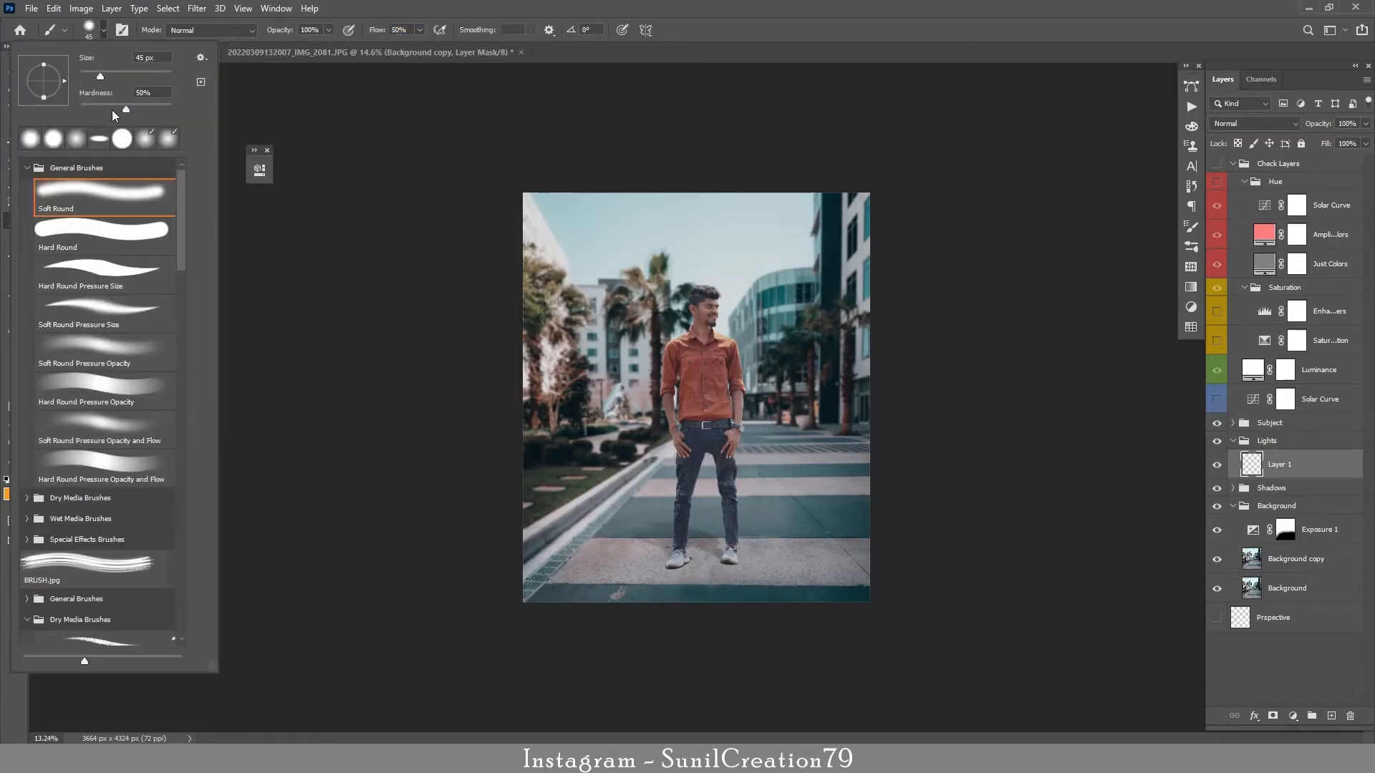
pyautogui.click(103, 30)
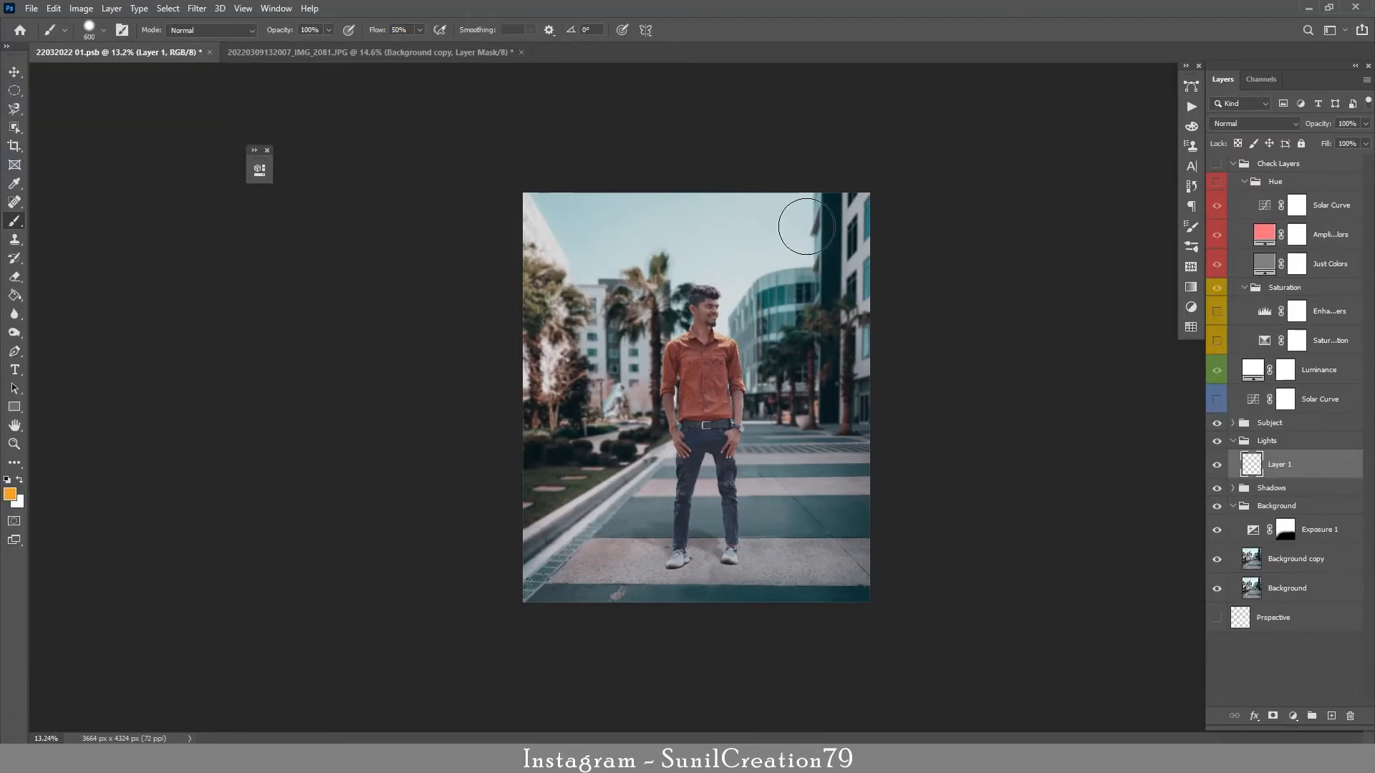
pyautogui.click(868, 194)
pyautogui.keyDown('shift'); pyautogui.click(566, 401); pyautogui.keyUp('shift')
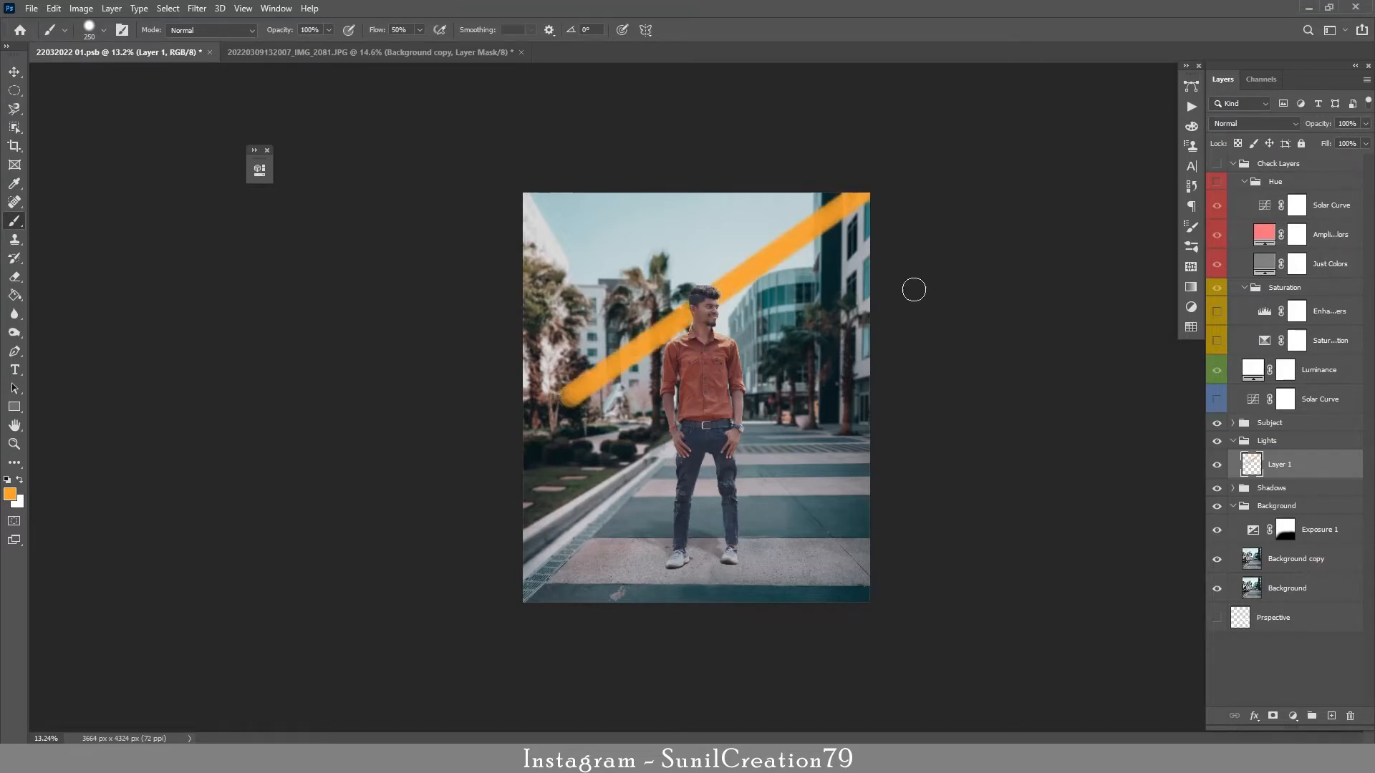
pyautogui.keyDown('shift'); pyautogui.click(589, 450); pyautogui.keyUp('shift')
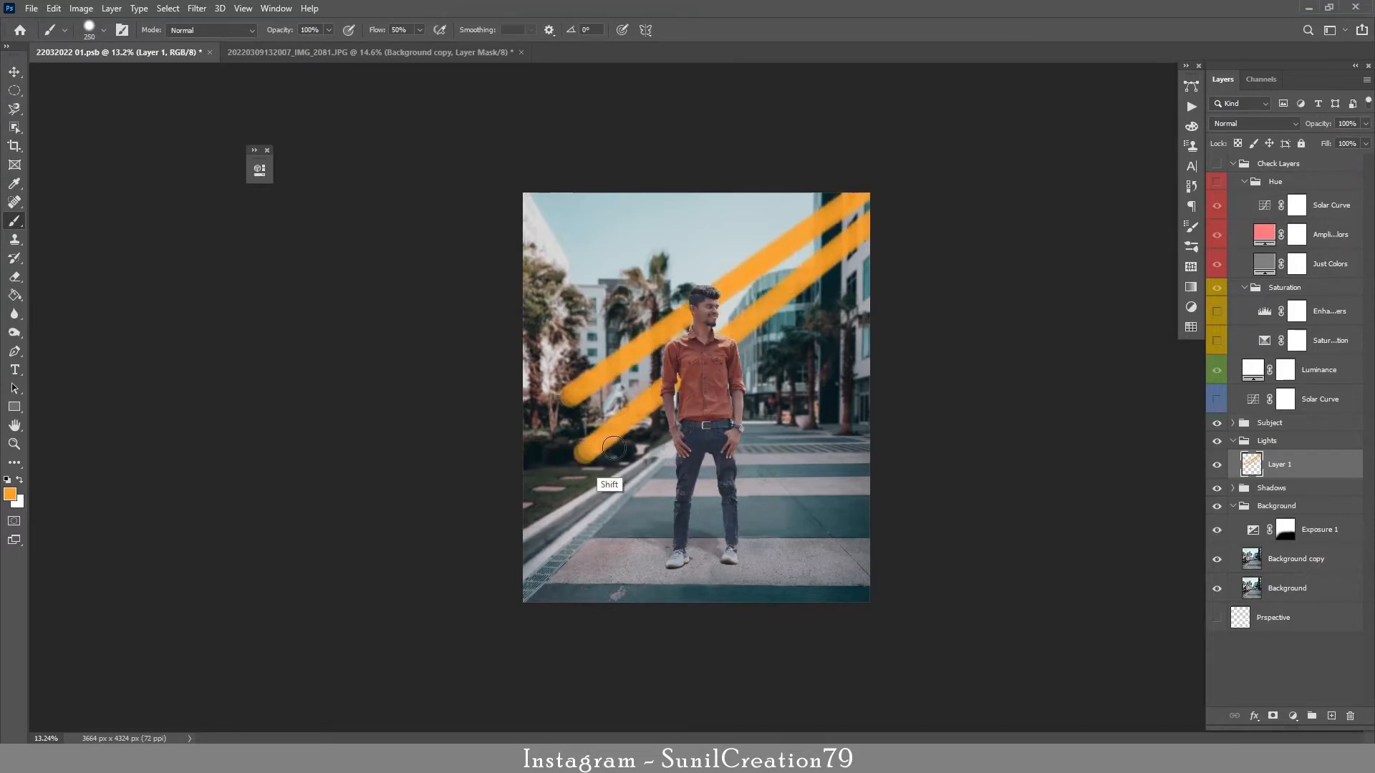
pyautogui.keyDown('shift'); pyautogui.click(546, 438); pyautogui.keyUp('shift')
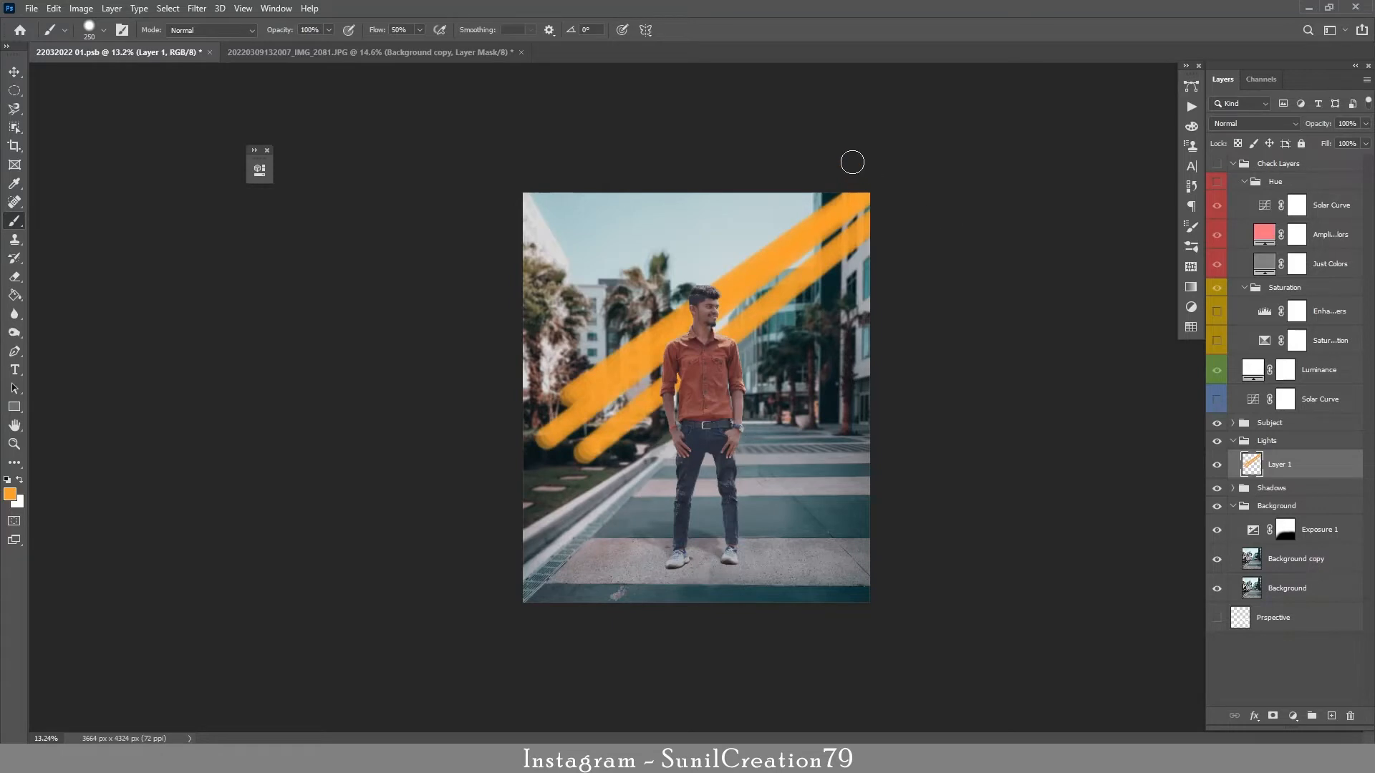
pyautogui.click(899, 195)
pyautogui.keyDown('shift'); pyautogui.click(608, 527); pyautogui.keyUp('shift')
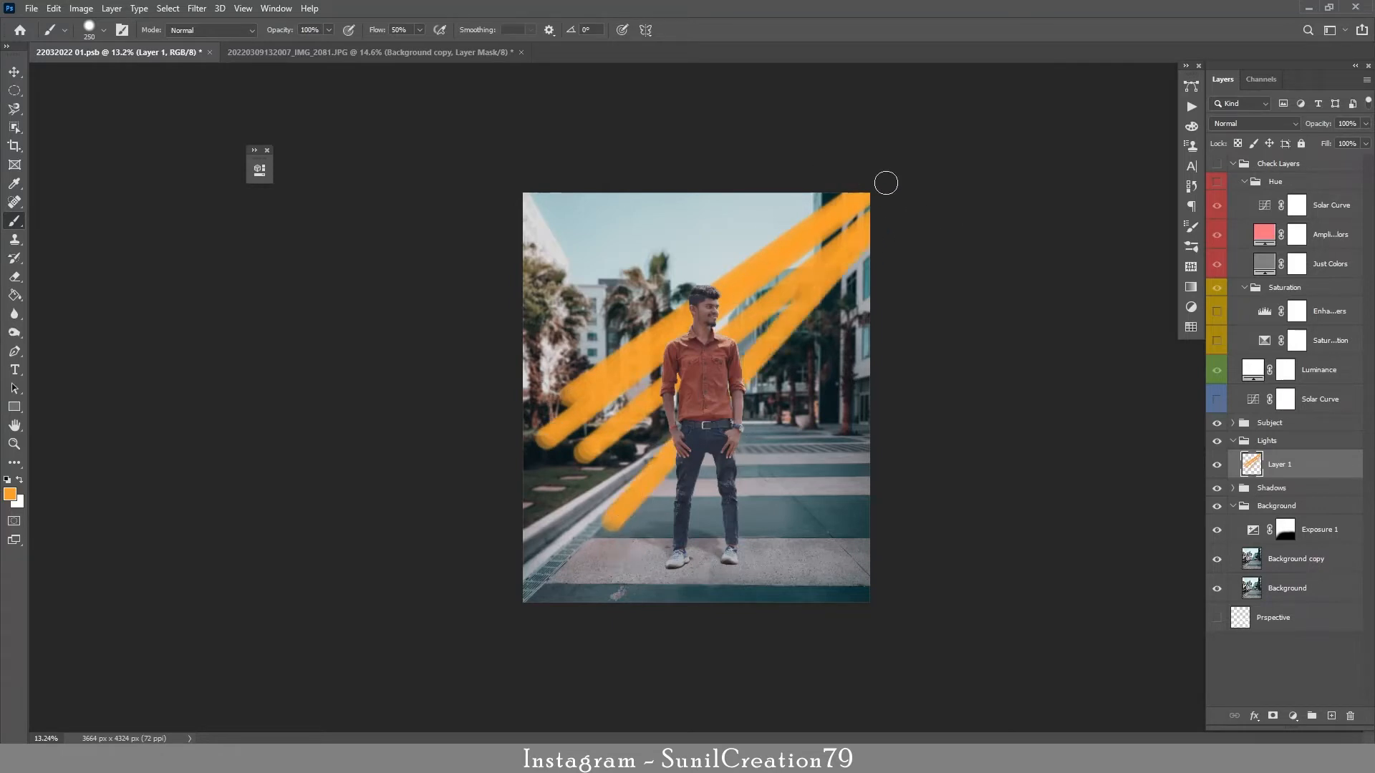
pyautogui.keyDown('shift'); pyautogui.click(535, 388); pyautogui.keyUp('shift')
pyautogui.keyDown('shift'); pyautogui.click(908, 205); pyautogui.keyUp('shift')
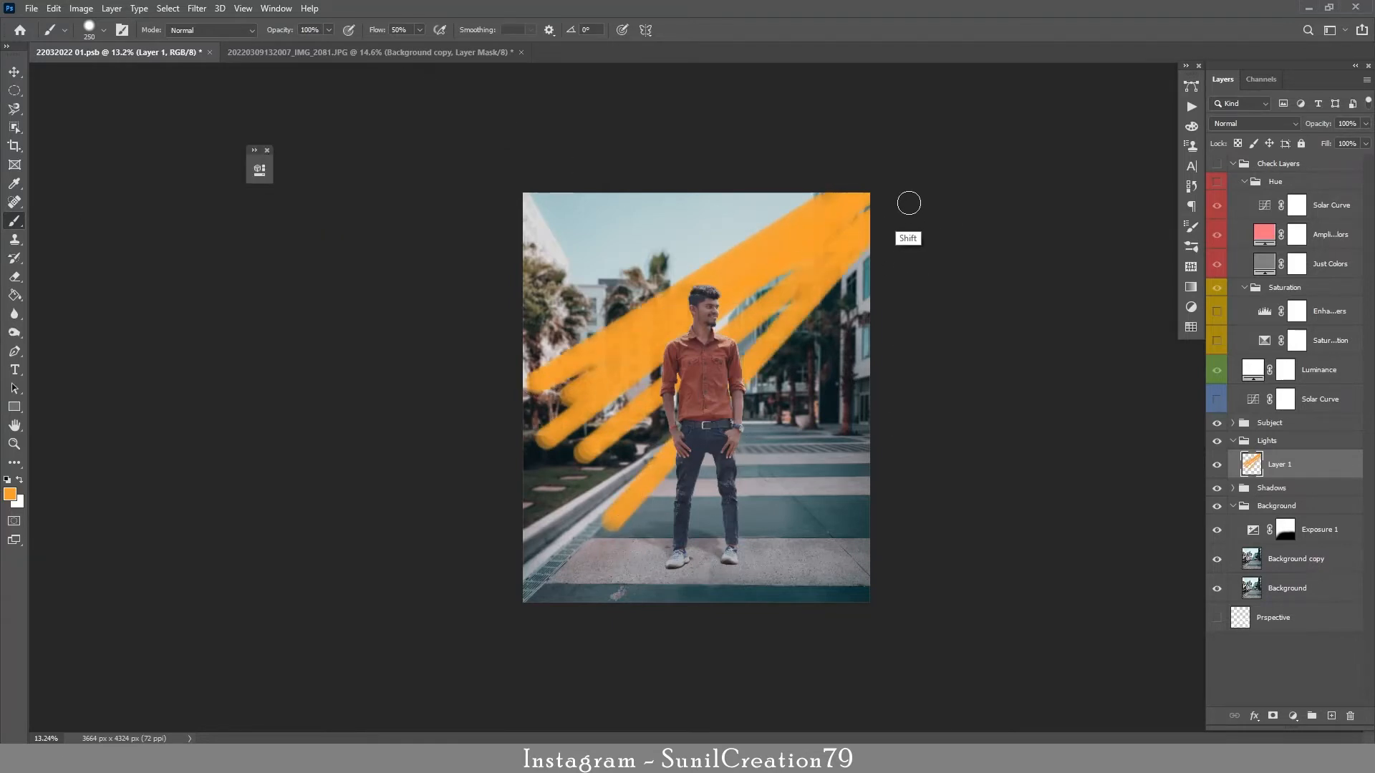
pyautogui.keyDown('shift'); pyautogui.click(538, 571); pyautogui.keyUp('shift')
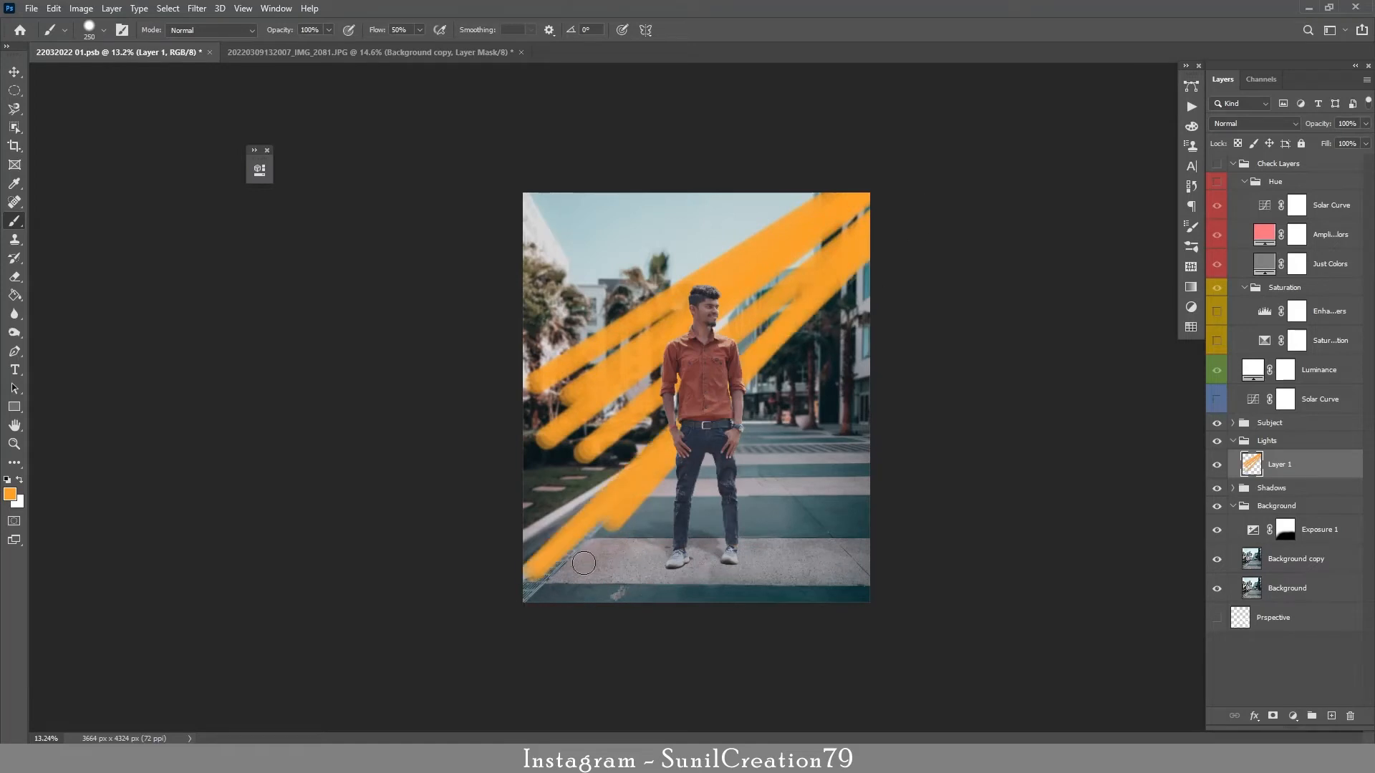
pyautogui.hotkey('ctrl', 'z')
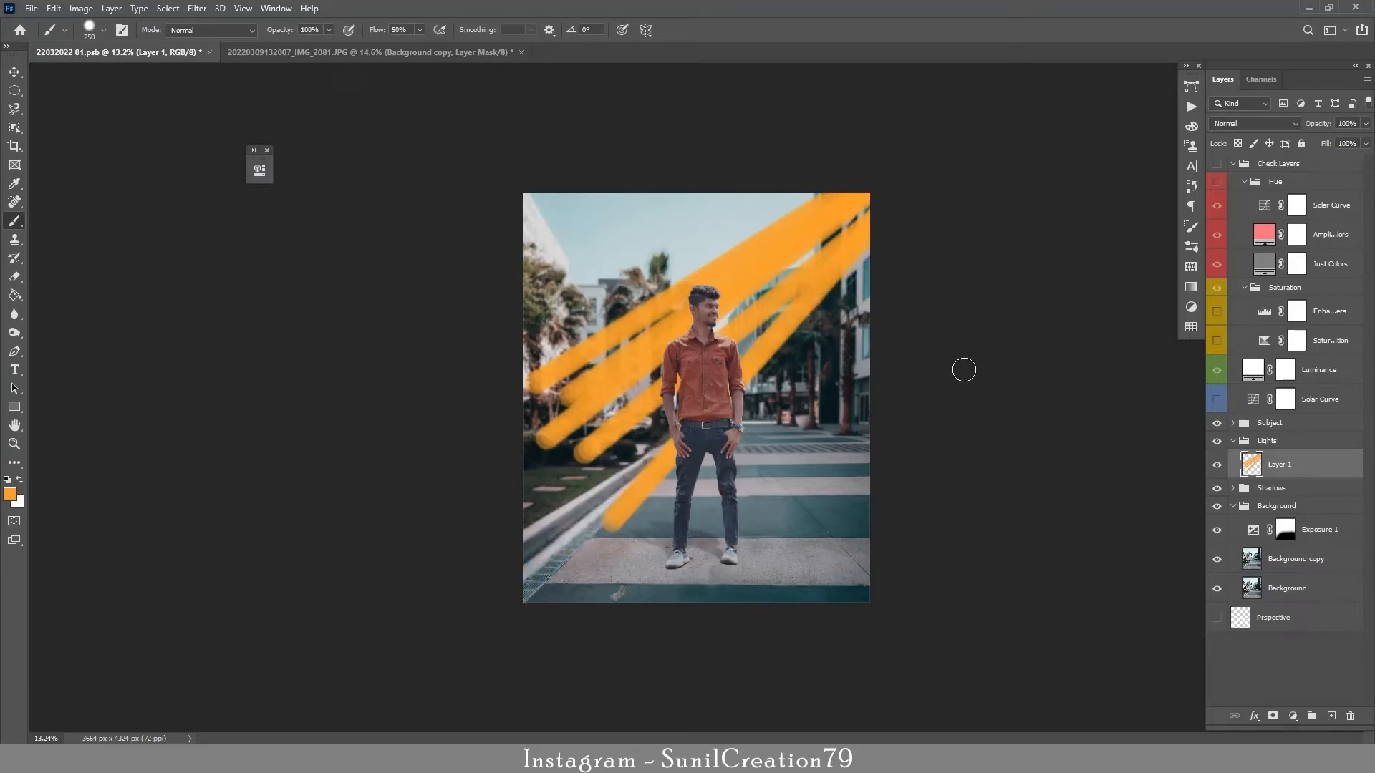
pyautogui.hotkey('ctrl', 'shift', 'z')
# Distort the orange rays on Layer 1 so they fan out from the picture's upper-right corner past its left and bottom edges.
pyautogui.moveTo(772, 334); pyautogui.dragTo(816, 334)
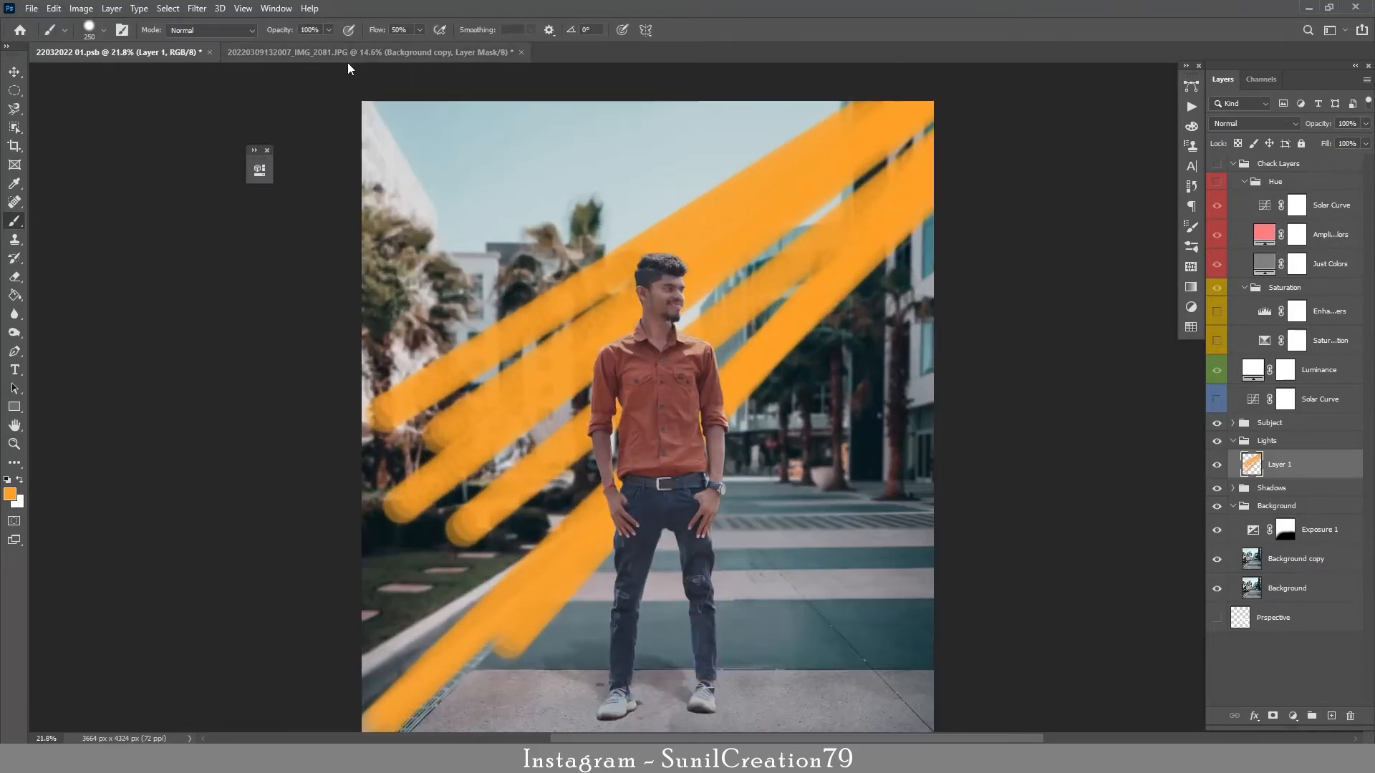
pyautogui.hotkey('ctrl', 't')
pyautogui.rightClick(764, 306)
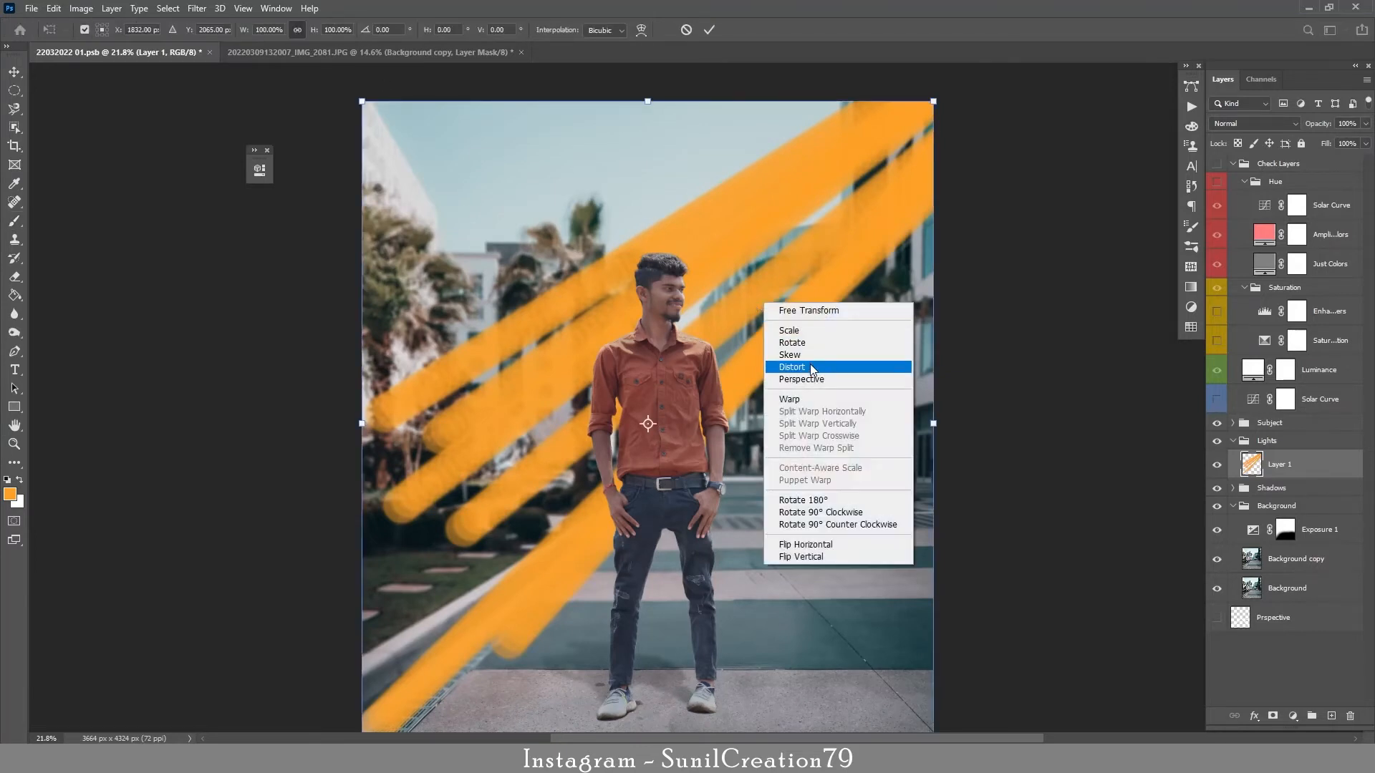
pyautogui.press('Escape')
pyautogui.moveTo(771, 336); pyautogui.dragTo(727, 335)
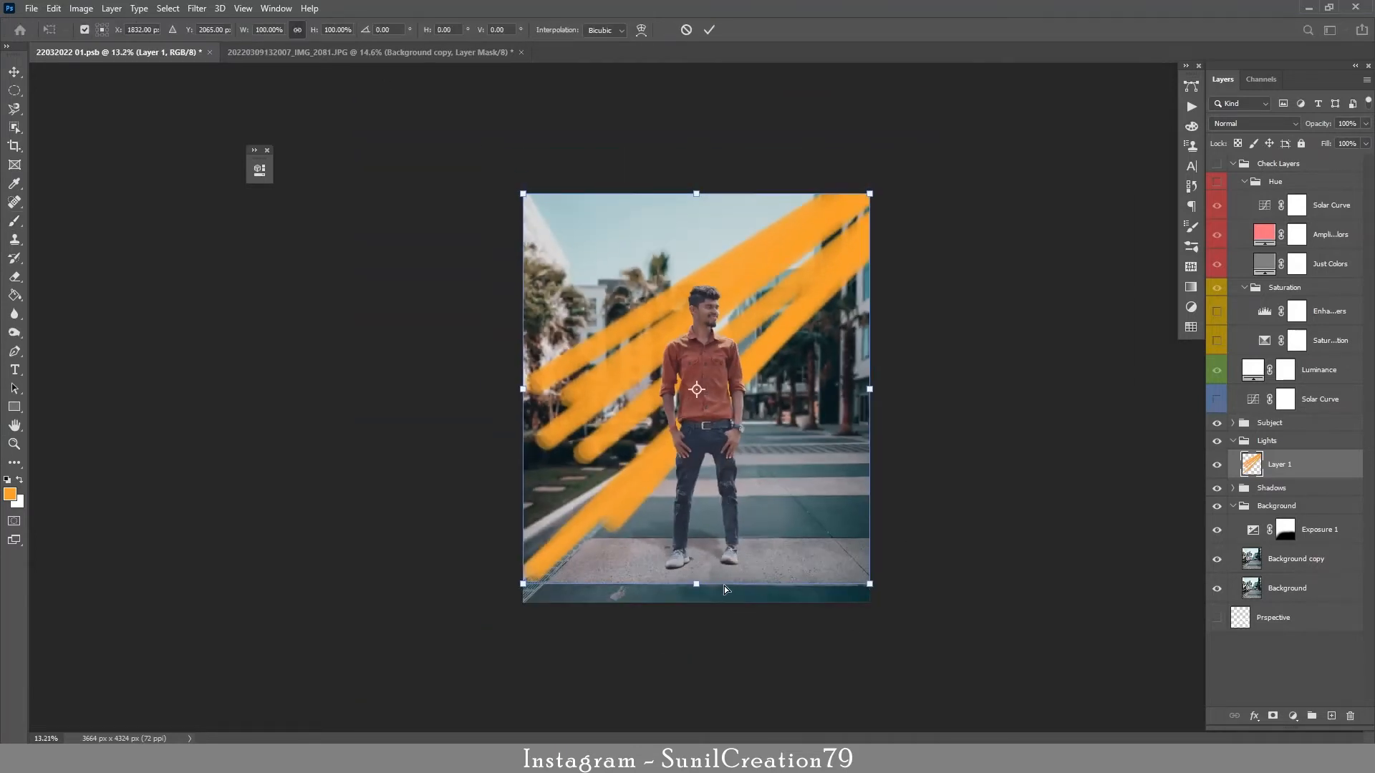
pyautogui.moveTo(871, 587); pyautogui.dragTo(1065, 603)
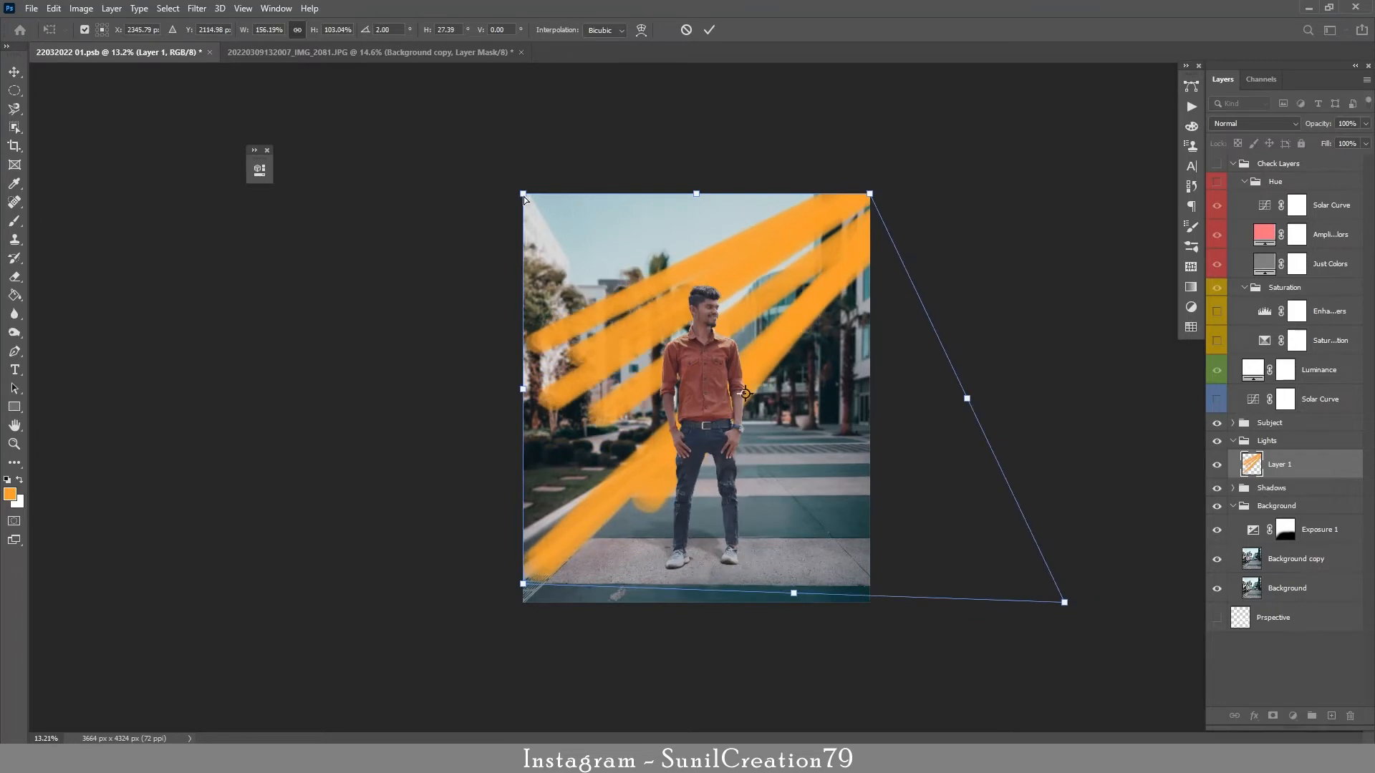
pyautogui.moveTo(523, 194); pyautogui.dragTo(653, 200)
pyautogui.moveTo(587, 394)
pyautogui.mouseDown()
pyautogui.moveTo(545, 401)
pyautogui.moveTo(485, 448)
pyautogui.moveTo(491, 426)
pyautogui.mouseUp()
pyautogui.moveTo(550, 225); pyautogui.dragTo(429, 143)
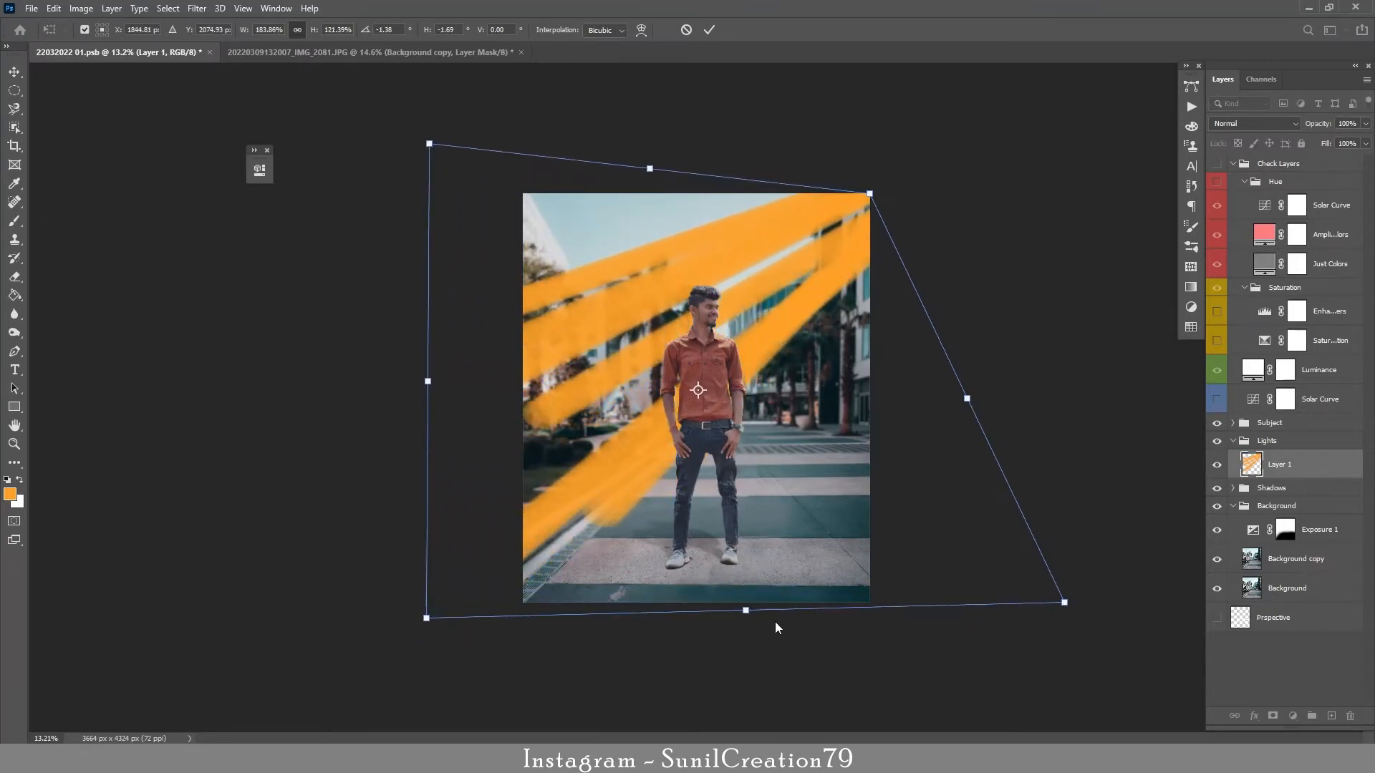
pyautogui.moveTo(747, 612); pyautogui.dragTo(824, 652)
pyautogui.click(709, 29)
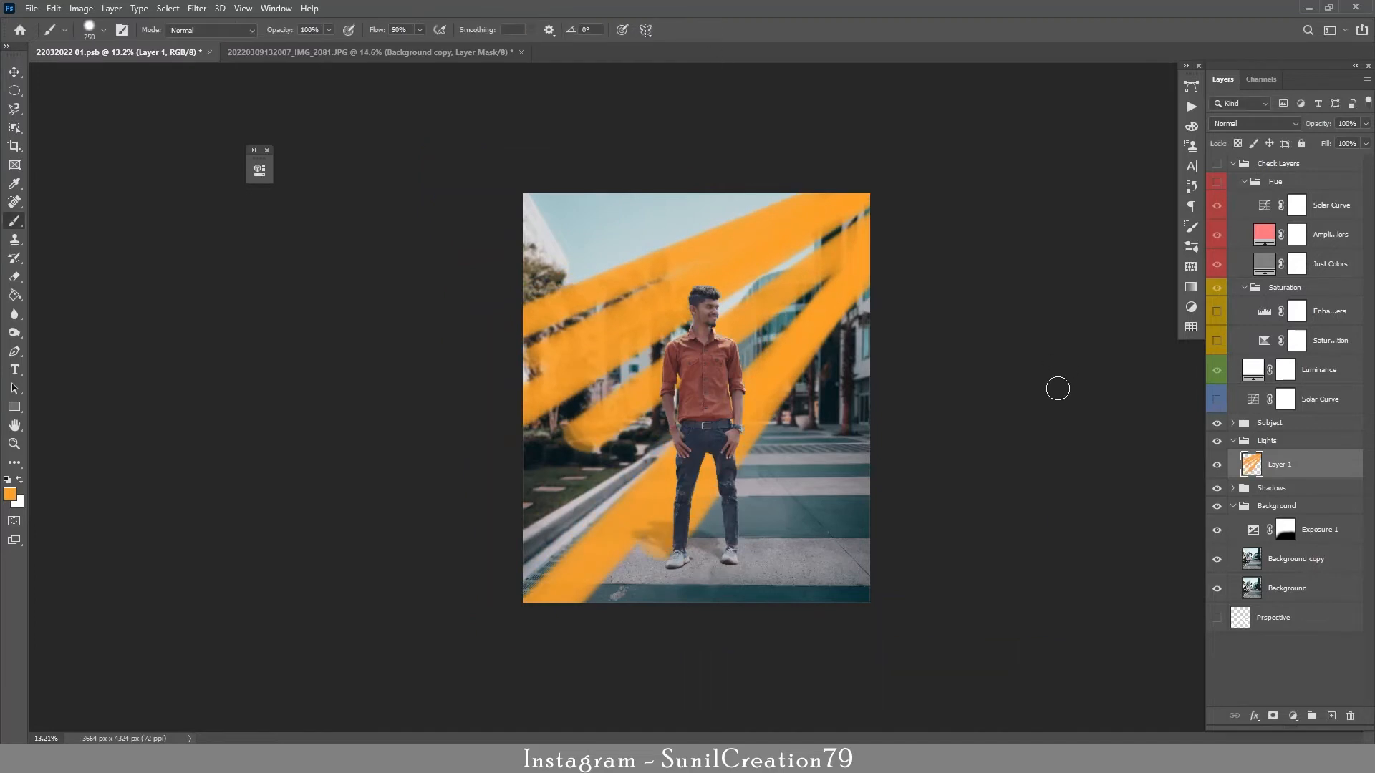
# Set the orange rays layer to Screen blending at 23% opacity.
pyautogui.click(1254, 123)
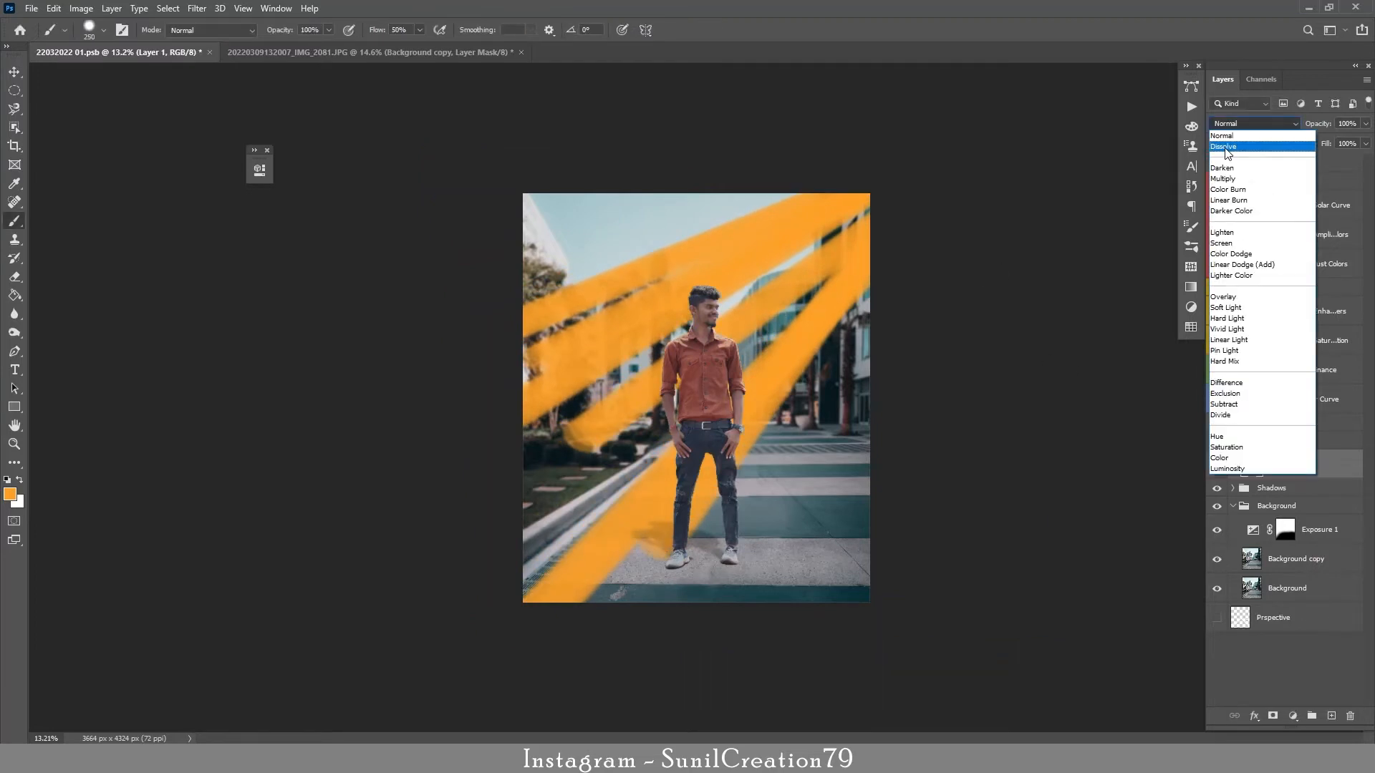
pyautogui.click(1225, 244)
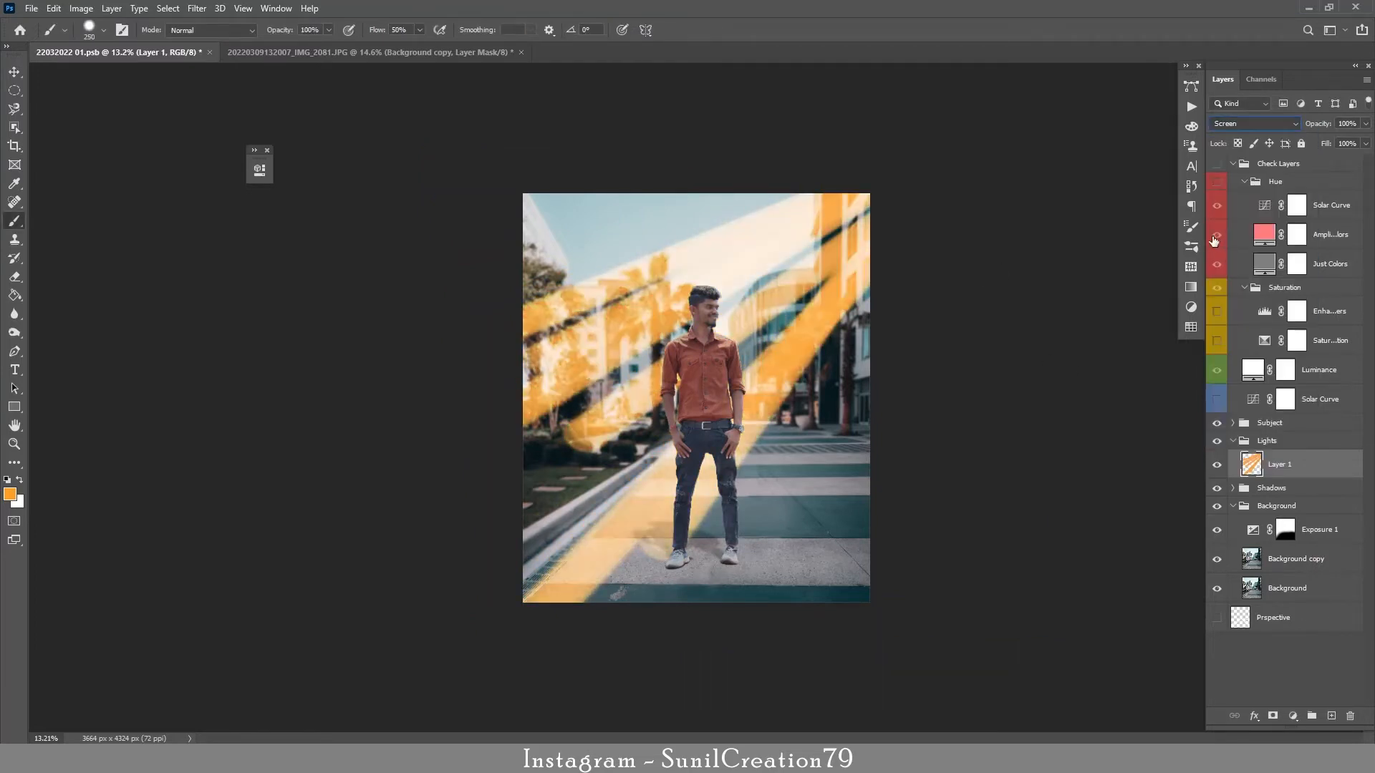
pyautogui.moveTo(1323, 127)
pyautogui.mouseDown()
pyautogui.moveTo(1264, 127)
pyautogui.moveTo(1322, 126)
pyautogui.mouseUp()
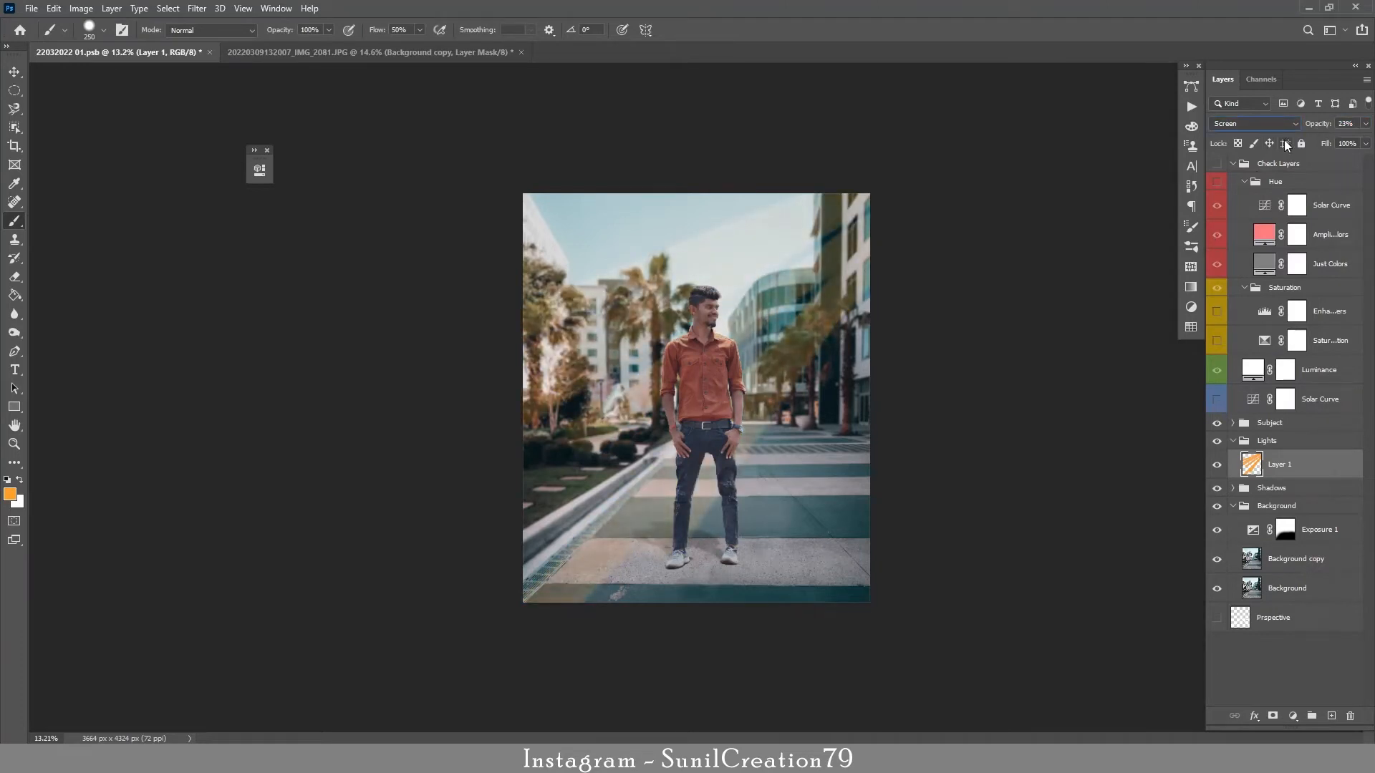
# Clip a white Solid Color fill layer to the rays on Layer 1, merge it down and compare the picture with and without the rays.
pyautogui.click(1293, 716)
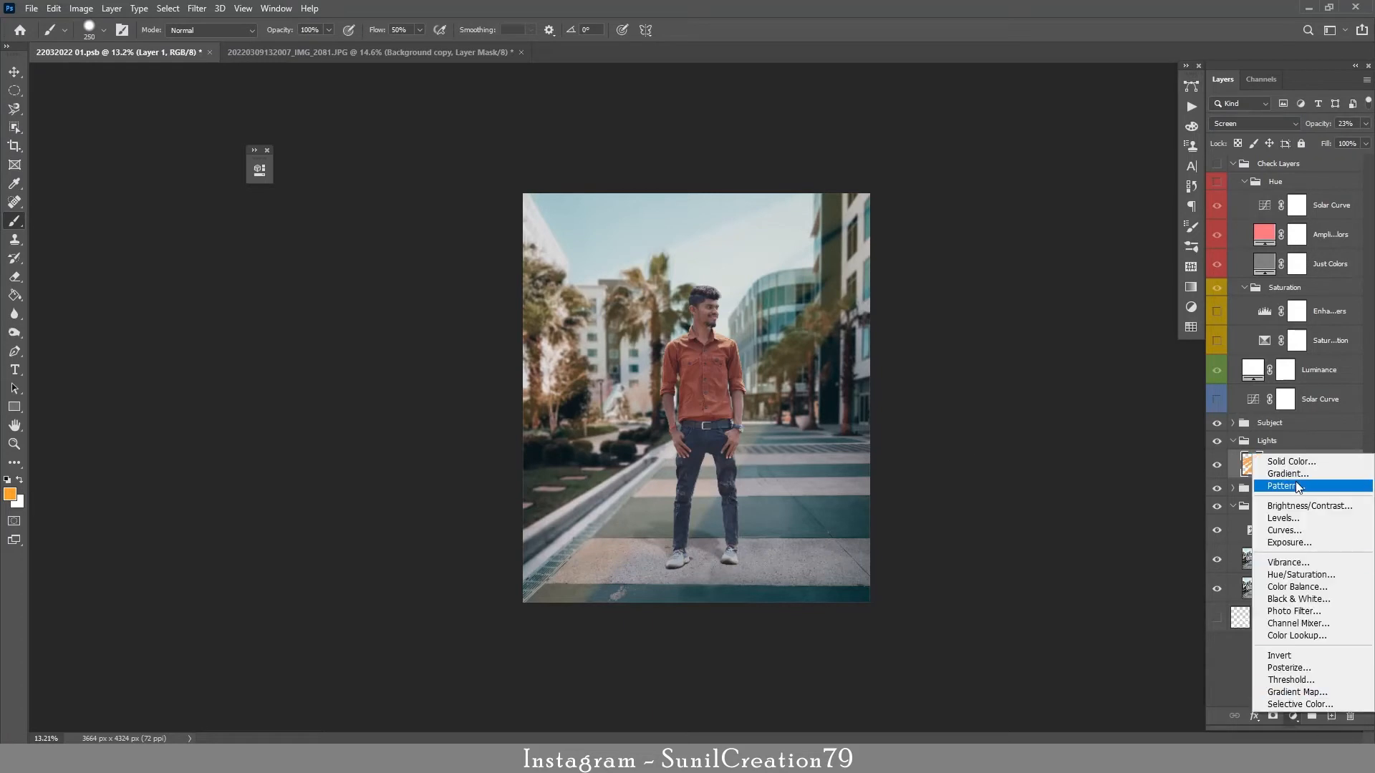
pyautogui.click(1296, 481)
pyautogui.click(111, 282)
pyautogui.click(425, 278)
pyautogui.keyDown('alt'); pyautogui.click(1277, 486); pyautogui.keyUp('alt')
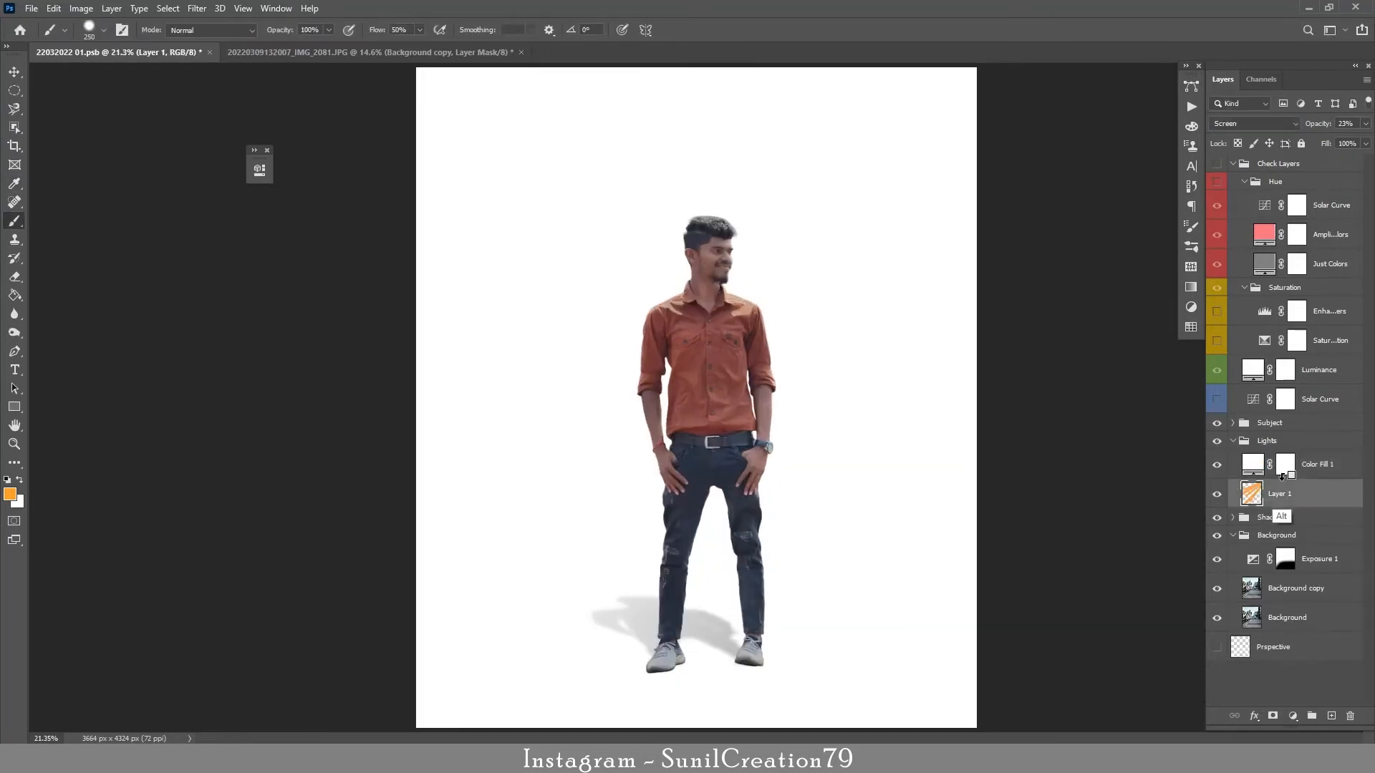
pyautogui.keyDown('alt'); pyautogui.click(1286, 478); pyautogui.keyUp('alt')
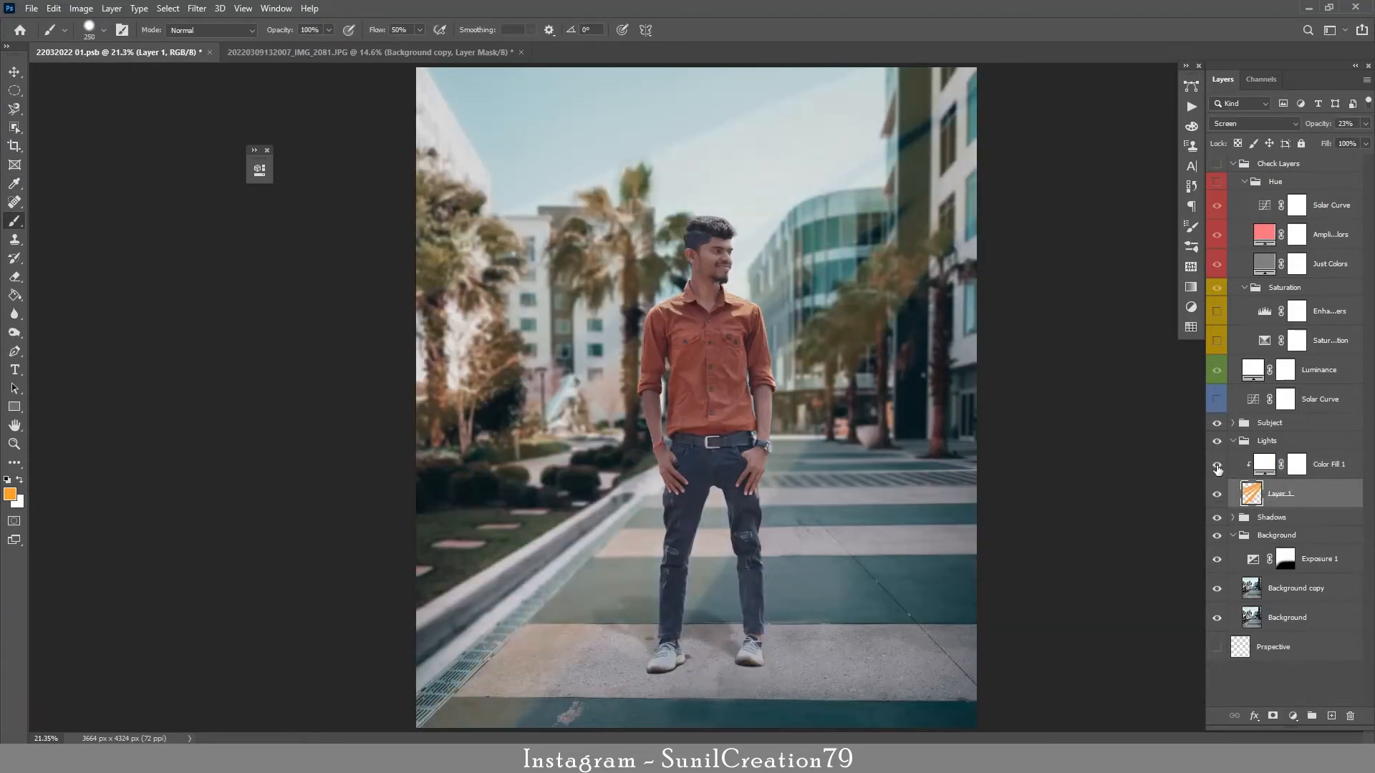
pyautogui.hotkey('ctrl', 'e')
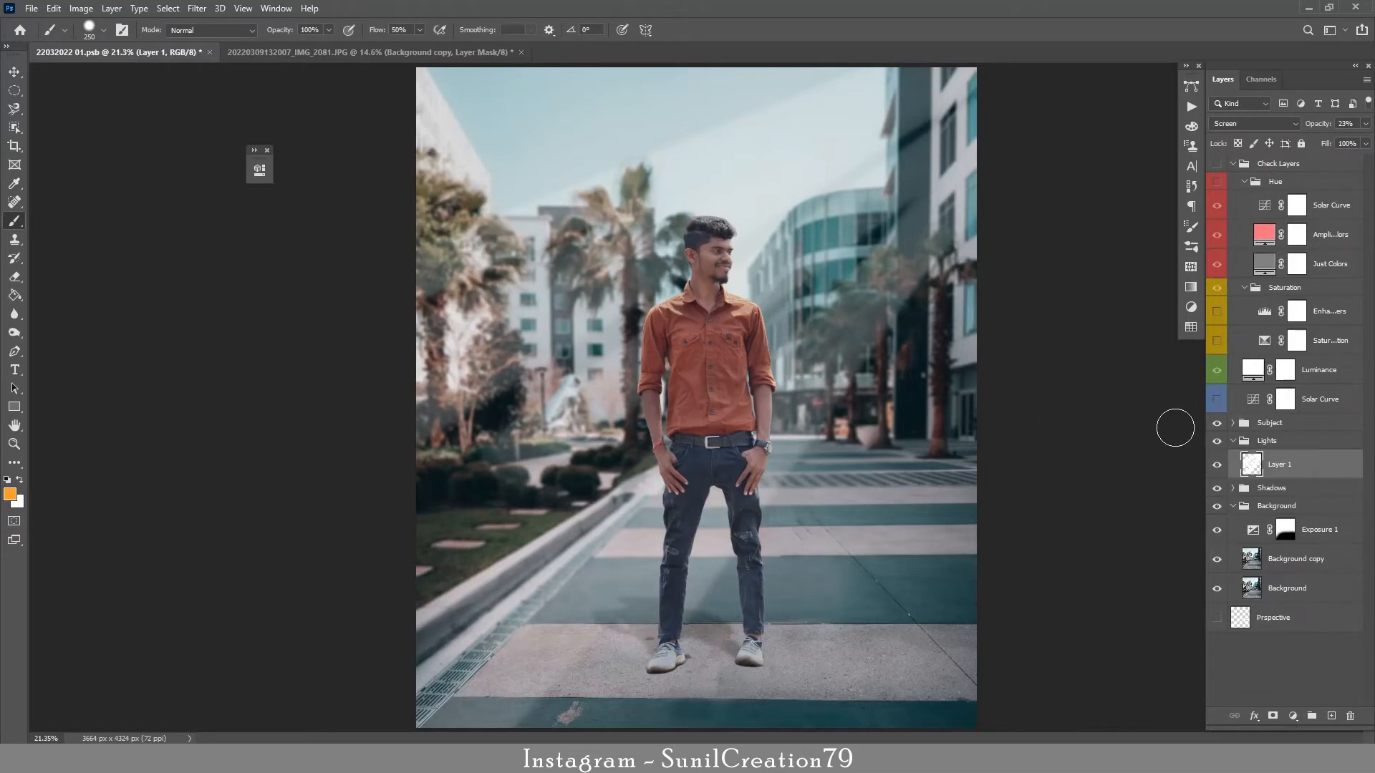
pyautogui.click(1217, 465)
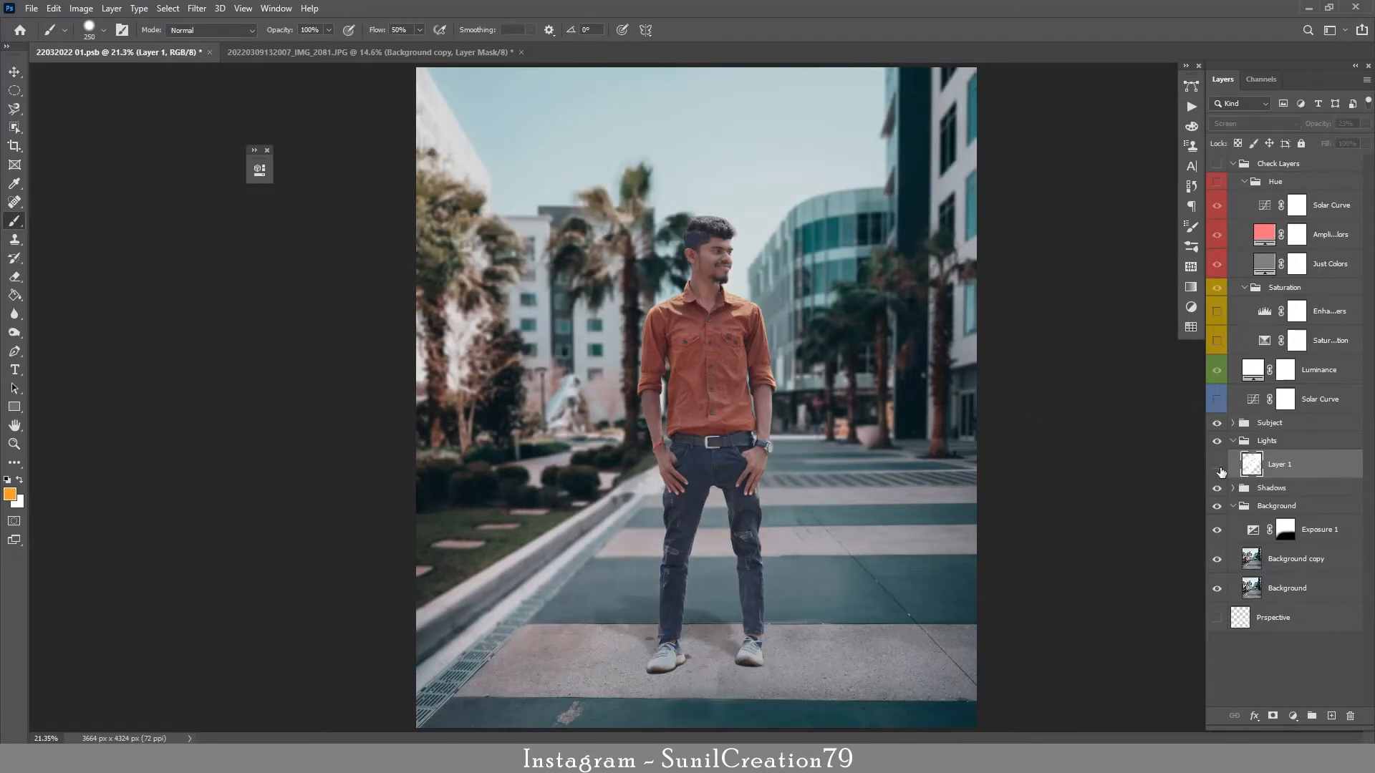
pyautogui.click(1217, 464)
# Soften the light rays on Layer 1 with a Gaussian Blur of 110 px radius.
pyautogui.scroll(-3, 659, 304)
pyautogui.click(197, 8)
pyautogui.moveTo(208, 170)
pyautogui.click(404, 225)
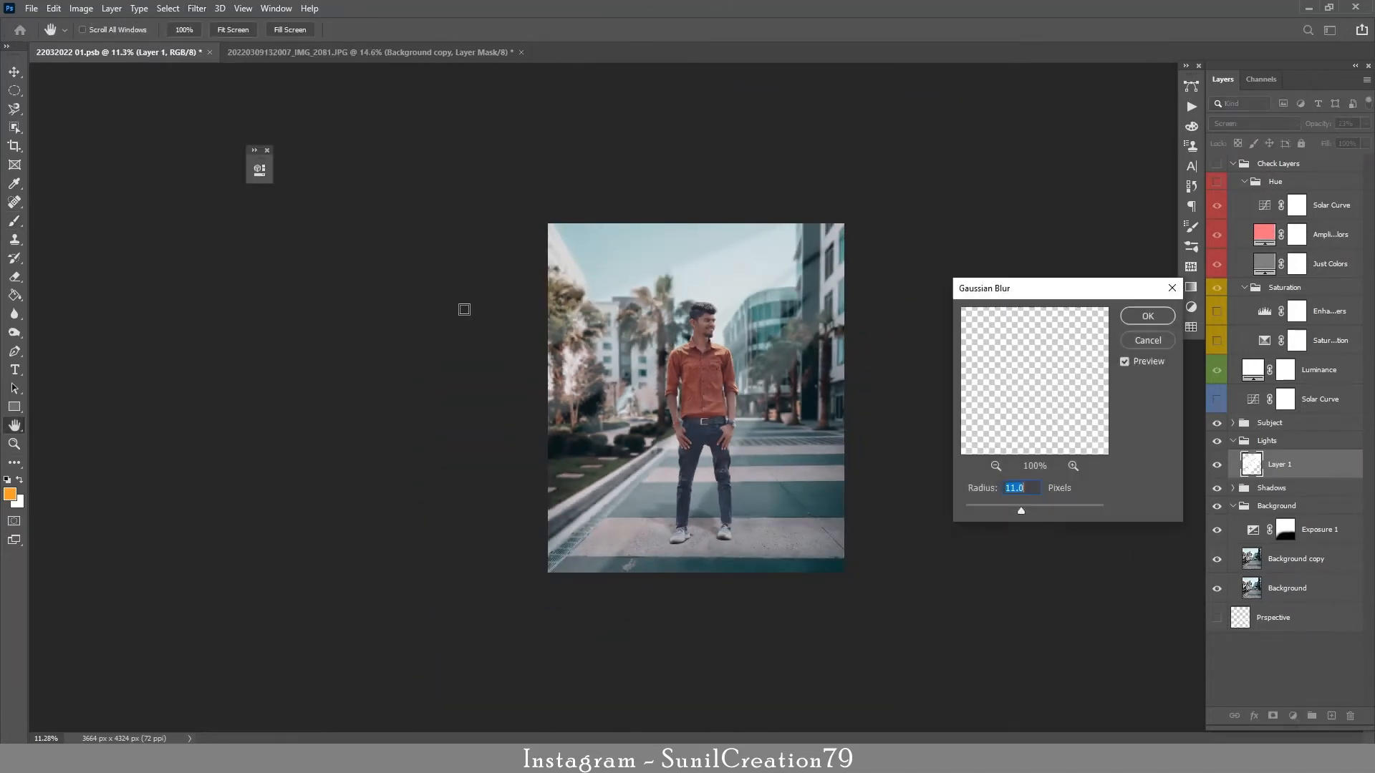
pyautogui.moveTo(1063, 508); pyautogui.dragTo(1065, 502)
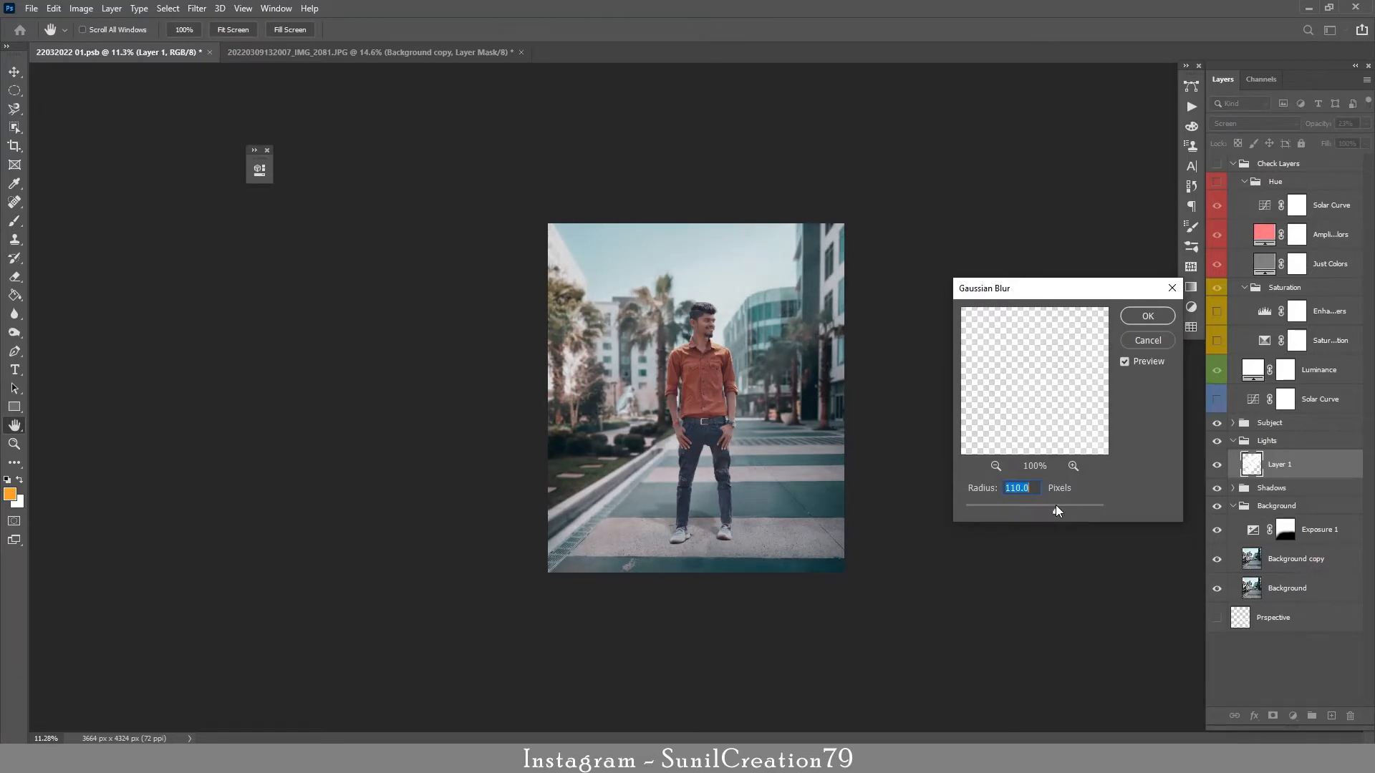
pyautogui.click(1147, 316)
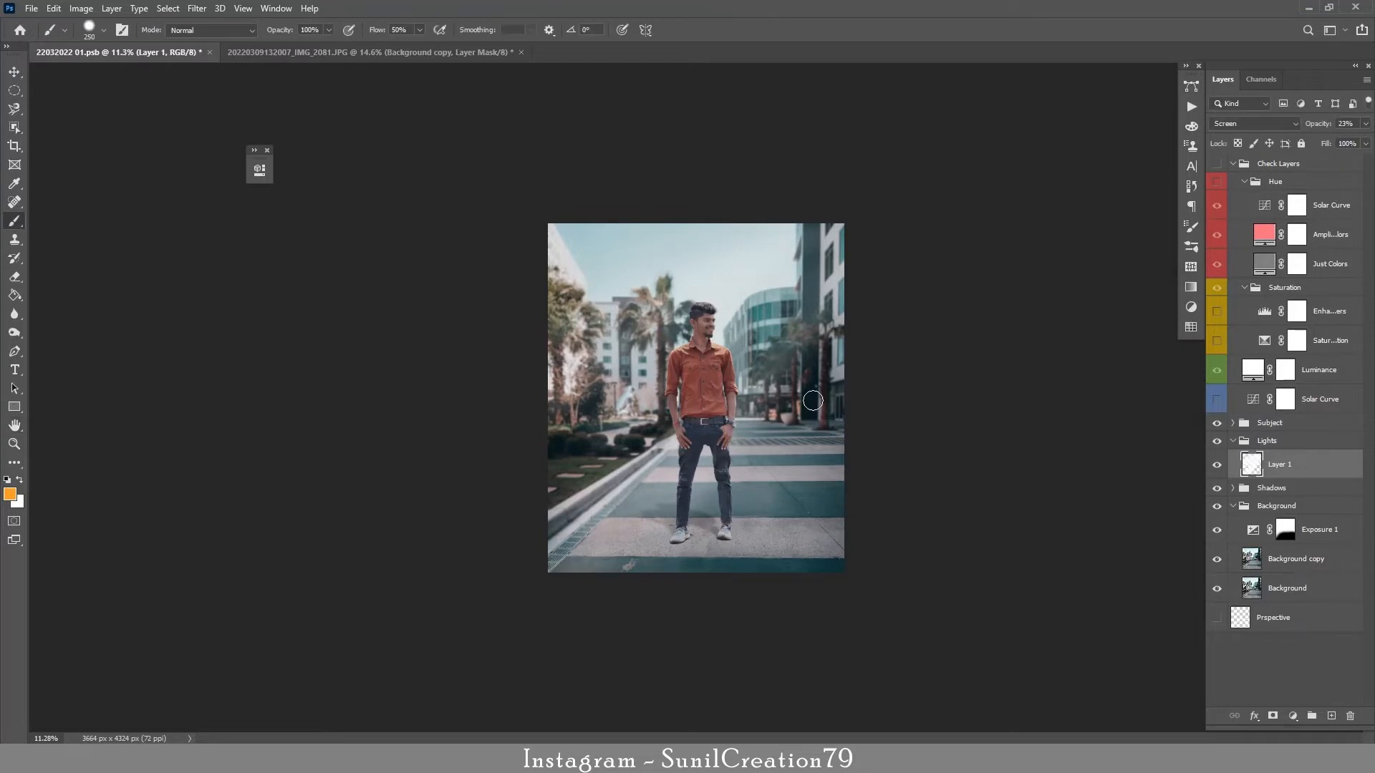
# Shift the blurred rays slightly towards the picture's upper right and compare the image with and without Layer 1.
pyautogui.press('v')
pyautogui.moveTo(795, 380); pyautogui.dragTo(863, 314)
pyautogui.click(1010, 507)
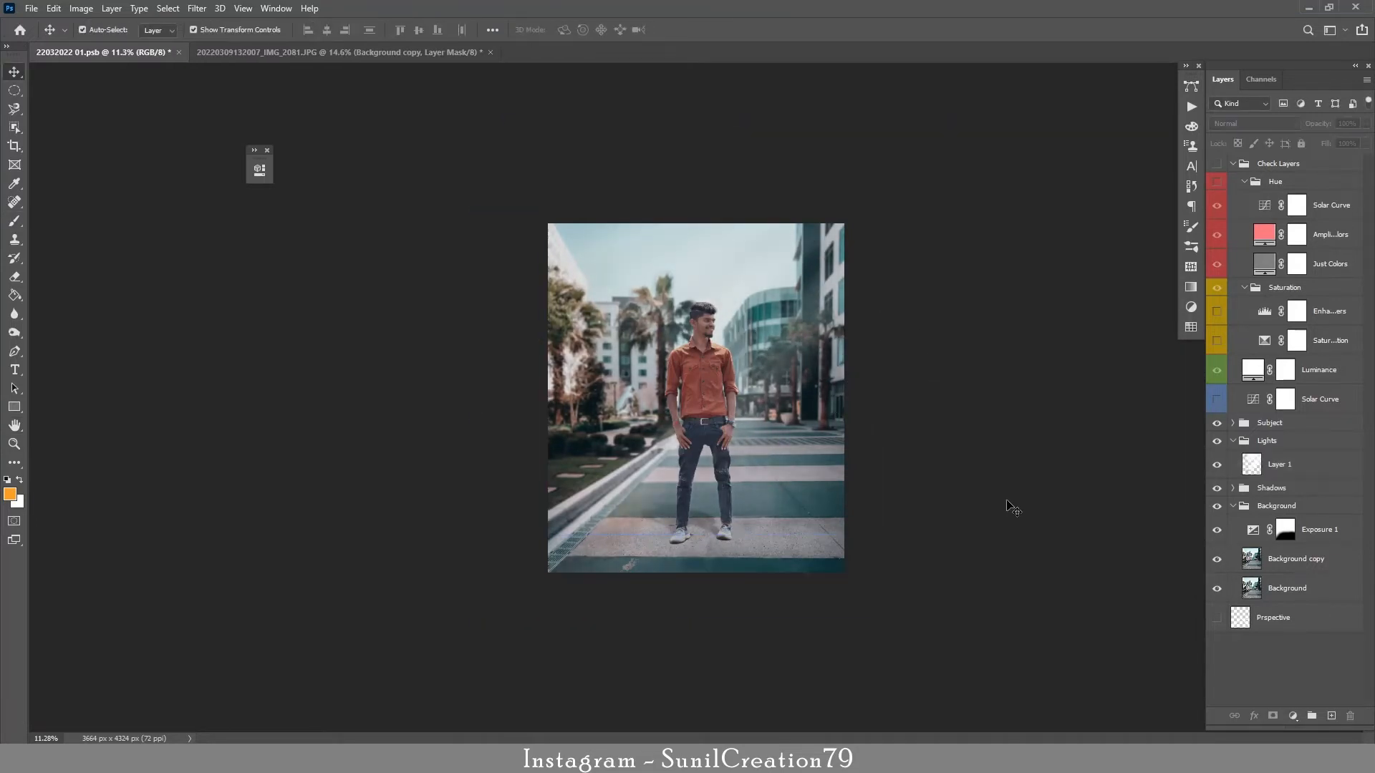
pyautogui.click(1216, 464)
pyautogui.click(1217, 467)
pyautogui.click(1217, 467)
pyautogui.click(1217, 466)
pyautogui.click(1218, 466)
pyautogui.click(1218, 466)
pyautogui.click(1218, 466)
pyautogui.click(1217, 466)
# Add a new clipped layer above the hue adjustment in the Subject group and set it to Overlay blending.
pyautogui.press('z')
pyautogui.moveTo(696, 400); pyautogui.dragTo(1060, 414)
pyautogui.press('v')
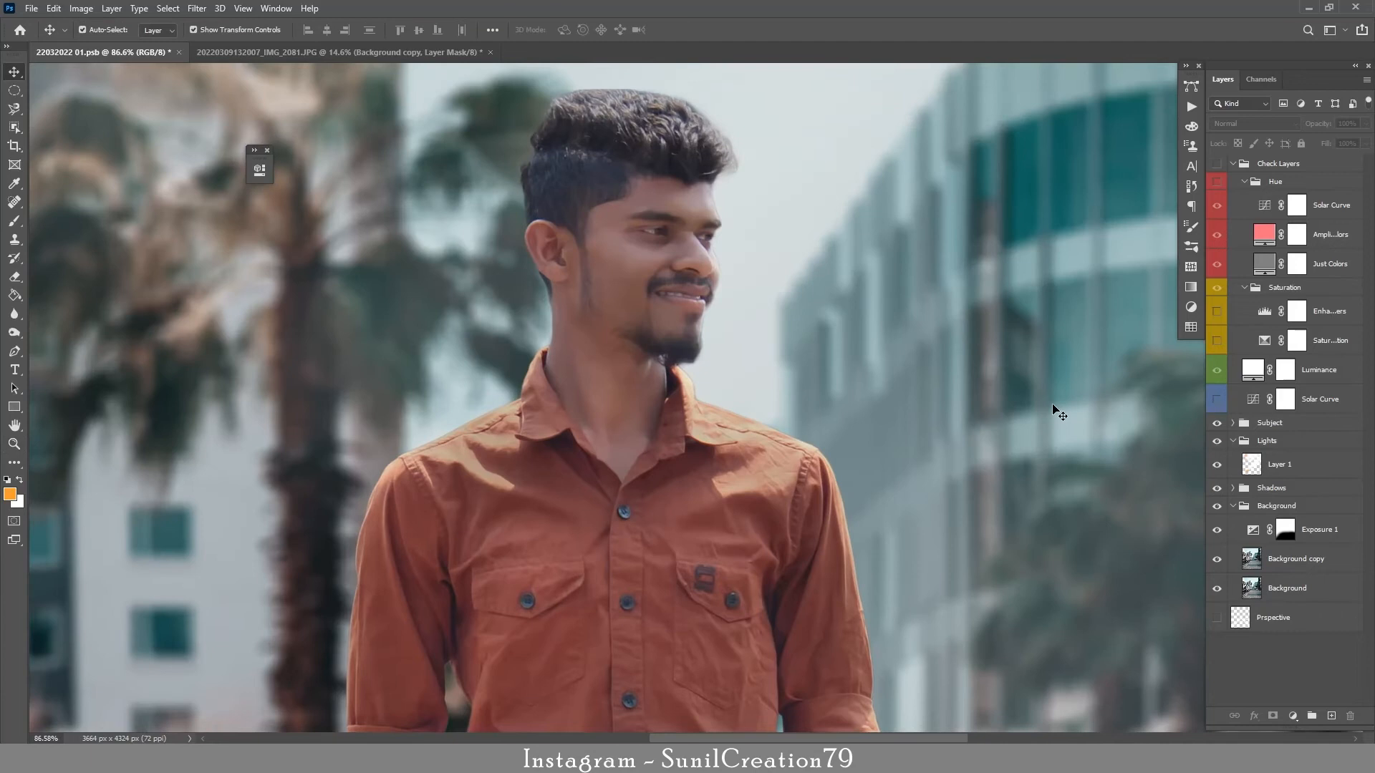
pyautogui.click(1232, 423)
pyautogui.click(1289, 447)
pyautogui.hotkey('ctrl', 'alt', 'g')
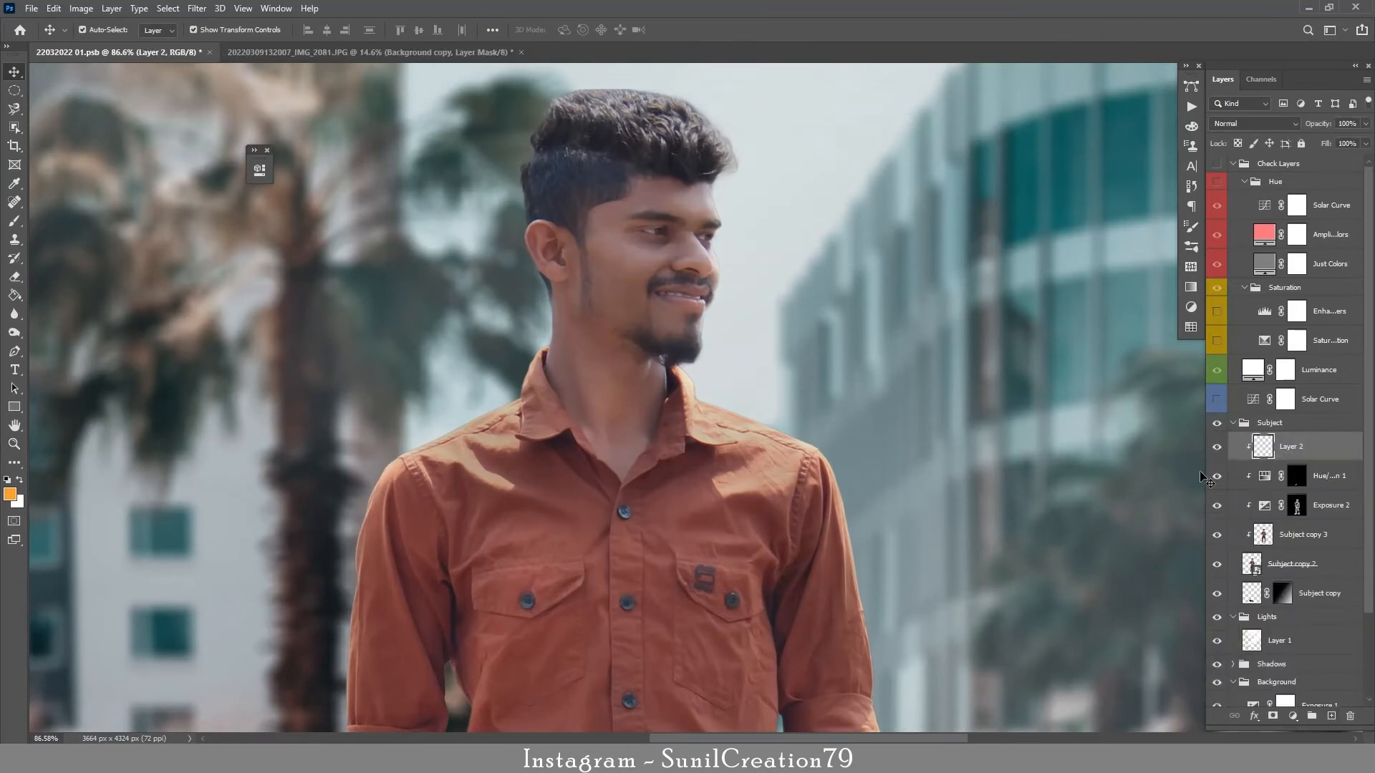
pyautogui.click(1253, 124)
pyautogui.click(1253, 289)
# Darken the man's hair on Layer 2 with a soft black 60 px brush at 2% flow, undoing the last stroke.
pyautogui.press('b')
pyautogui.press('d')
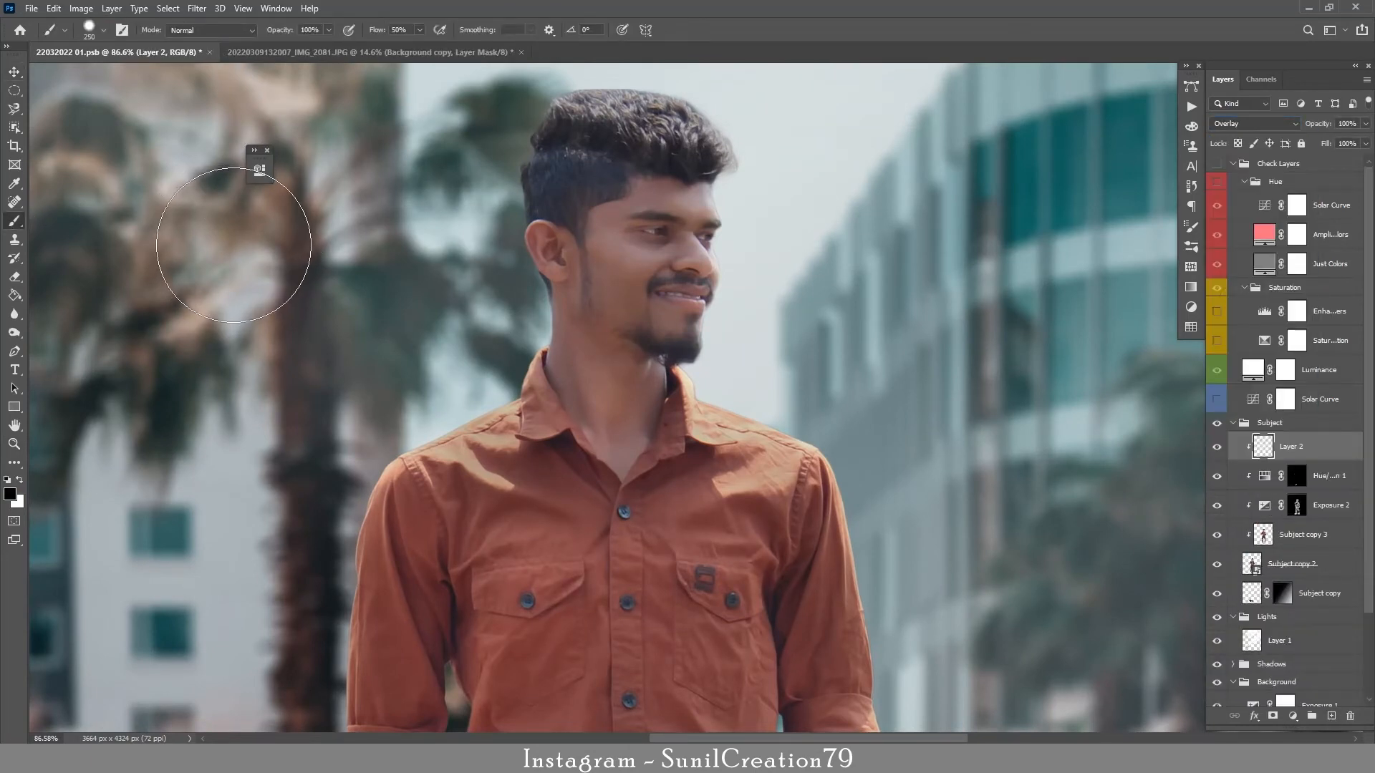
pyautogui.moveTo(403, 30); pyautogui.dragTo(380, 35)
pyautogui.write('2')
pyautogui.press('[')
pyautogui.press('[')
pyautogui.press('[')
pyautogui.press('[')
pyautogui.press('[')
pyautogui.press('[')
pyautogui.press('[')
pyautogui.press('[')
pyautogui.press('[')
pyautogui.press('[')
pyautogui.moveTo(571, 133); pyautogui.dragTo(705, 143)
pyautogui.moveTo(562, 129); pyautogui.dragTo(568, 262)
pyautogui.hotkey('ctrl', 'z')
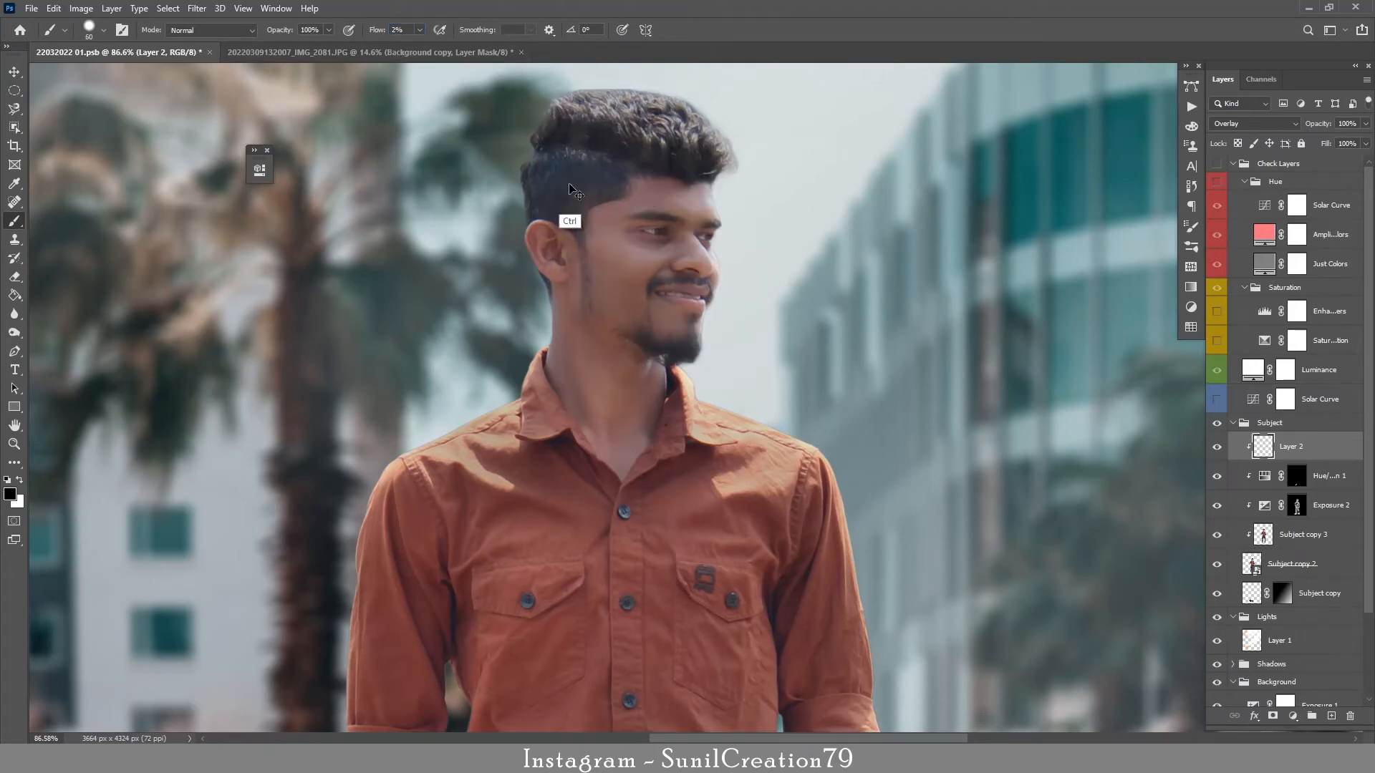
# Paint black at 2% flow over the shirt's shaded collar, sleeve and side folds to deepen the shadows.
pyautogui.moveTo(544, 384)
pyautogui.mouseDown()
pyautogui.moveTo(617, 489)
pyautogui.moveTo(537, 518)
pyautogui.mouseUp()
pyautogui.moveTo(668, 493); pyautogui.dragTo(690, 222)
pyautogui.press(']')
pyautogui.press(']')
pyautogui.press(']')
pyautogui.moveTo(471, 227)
pyautogui.mouseDown()
pyautogui.moveTo(441, 356)
pyautogui.moveTo(440, 487)
pyautogui.mouseUp()
pyautogui.press('[')
pyautogui.press('[')
pyautogui.press('[')
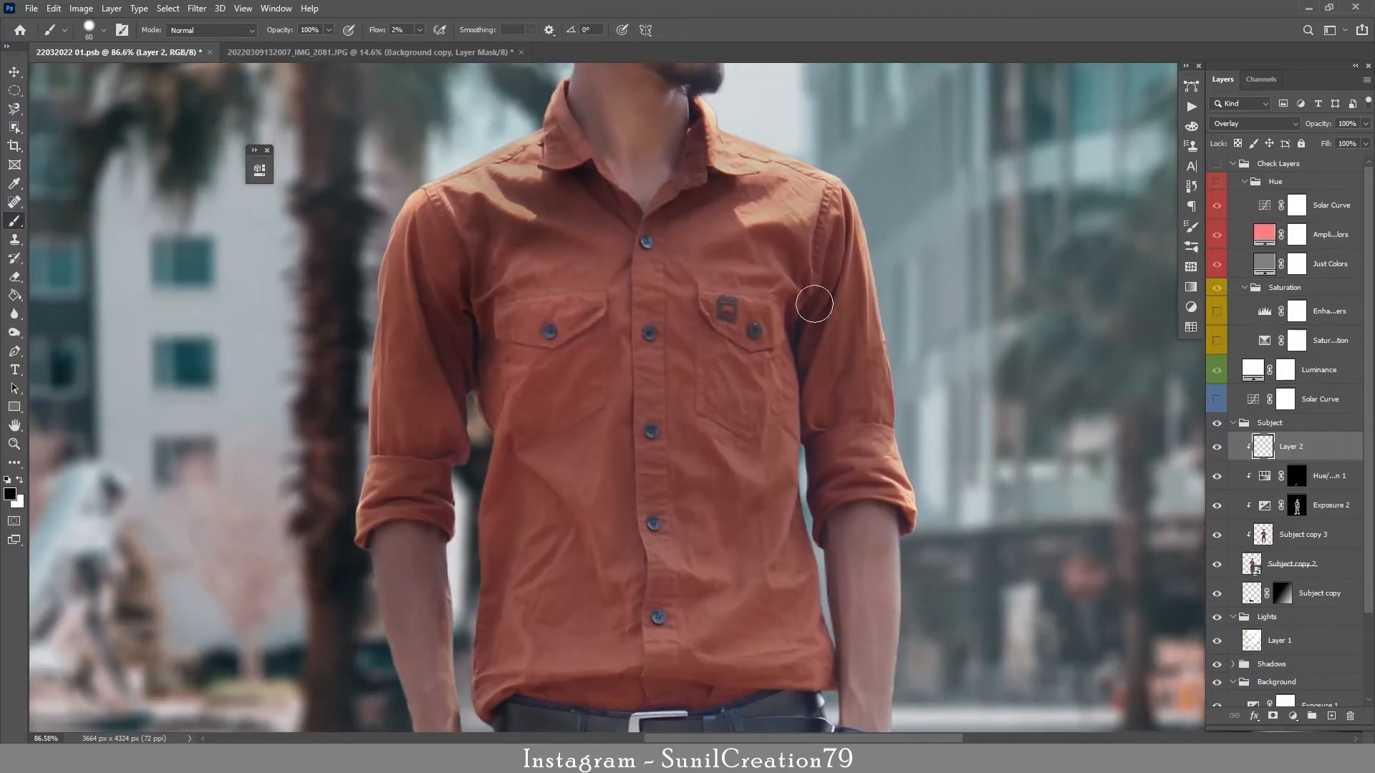
pyautogui.moveTo(813, 298)
pyautogui.mouseDown()
pyautogui.moveTo(792, 368)
pyautogui.moveTo(793, 453)
pyautogui.mouseUp()
pyautogui.moveTo(623, 432)
pyautogui.mouseDown()
pyautogui.moveTo(631, 613)
pyautogui.moveTo(517, 514)
pyautogui.mouseUp()
# Darken the shaded parts of the lower jeans and shoes with a soft black 70 px brush at 2% flow.
pyautogui.moveTo(675, 548); pyautogui.dragTo(699, 255)
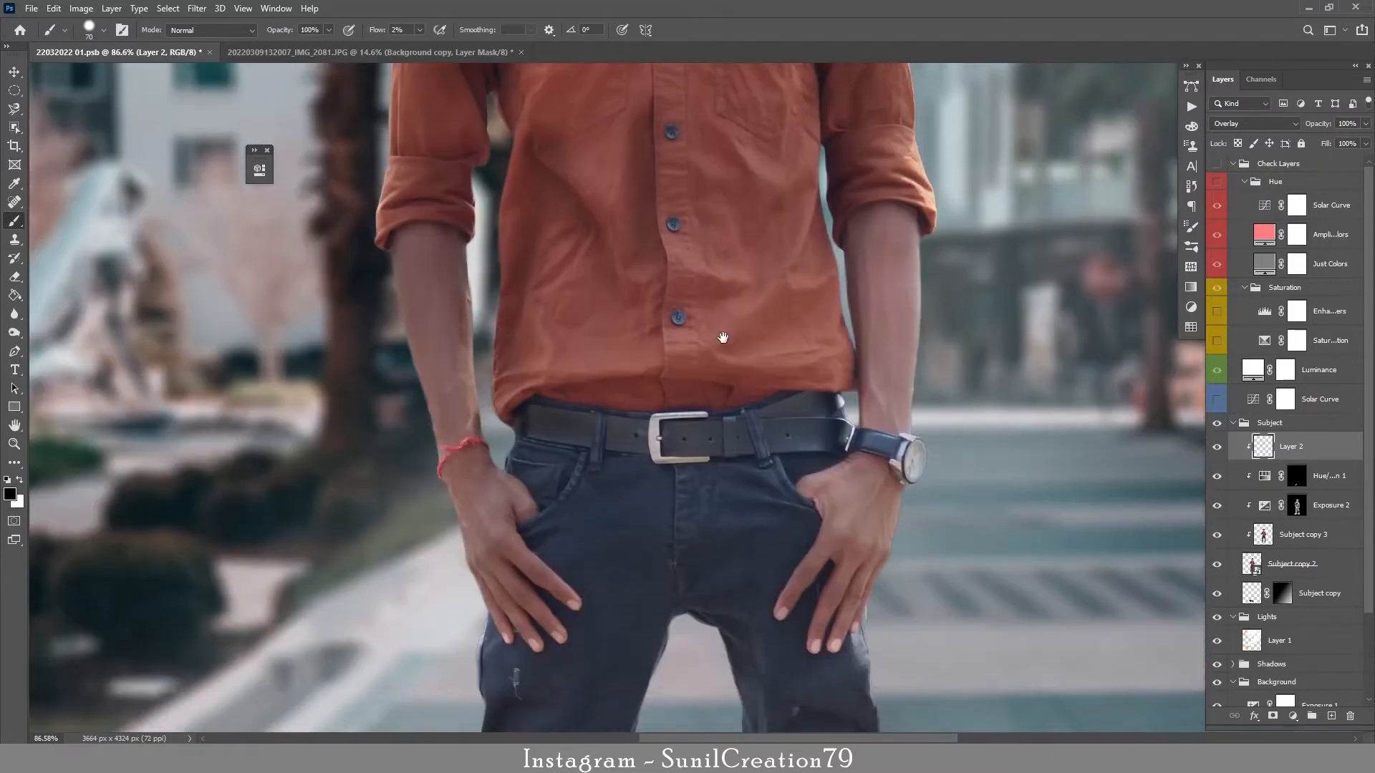
pyautogui.moveTo(681, 473); pyautogui.dragTo(726, 219)
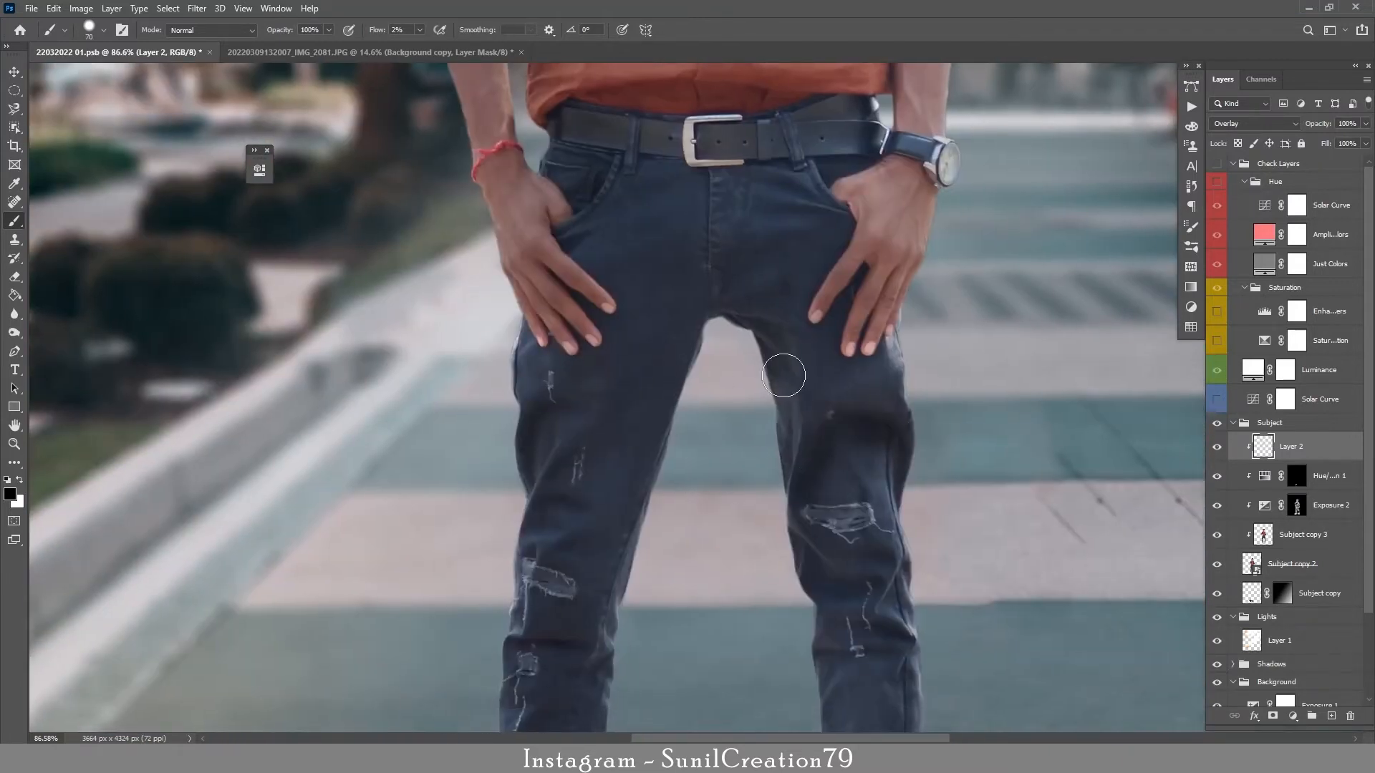
pyautogui.moveTo(592, 547); pyautogui.dragTo(655, 283)
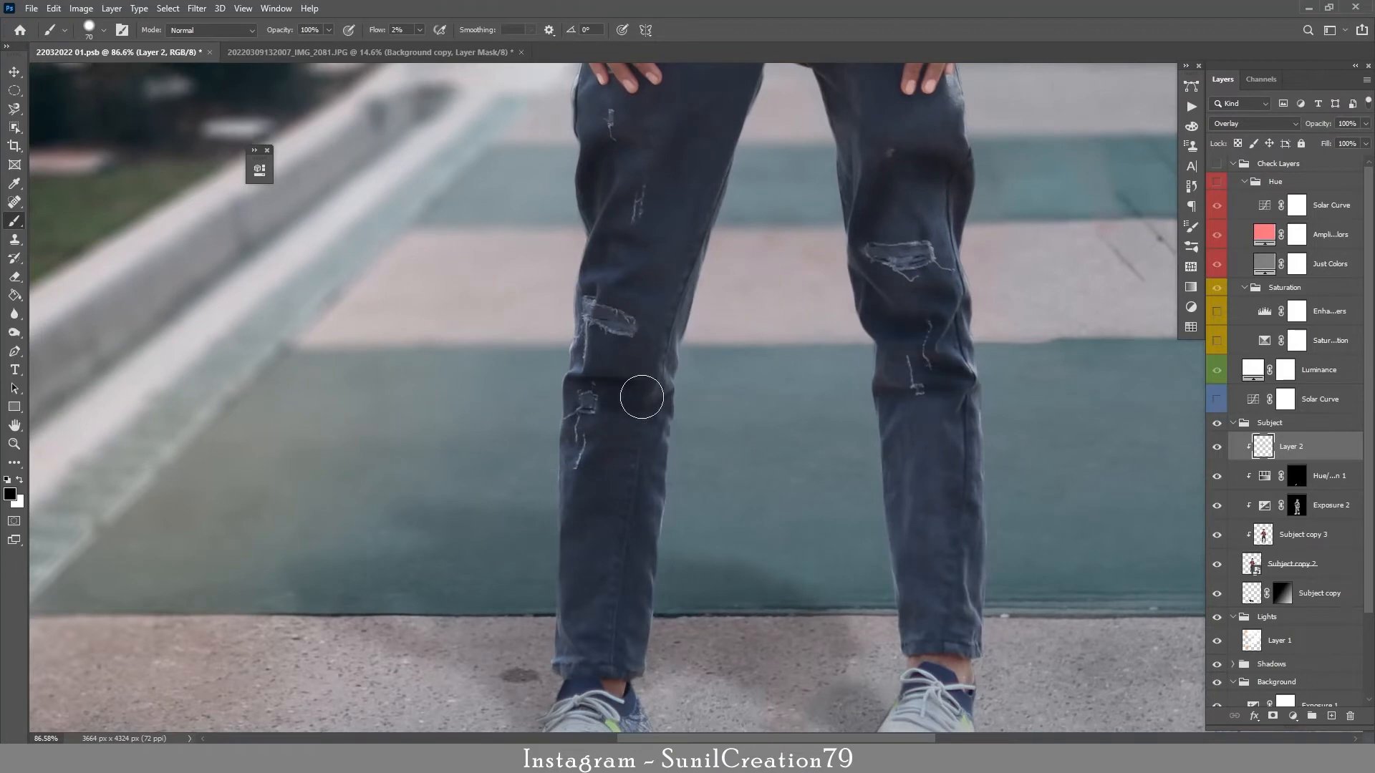
pyautogui.moveTo(638, 393); pyautogui.dragTo(644, 160)
pyautogui.moveTo(1016, 396); pyautogui.dragTo(988, 351)
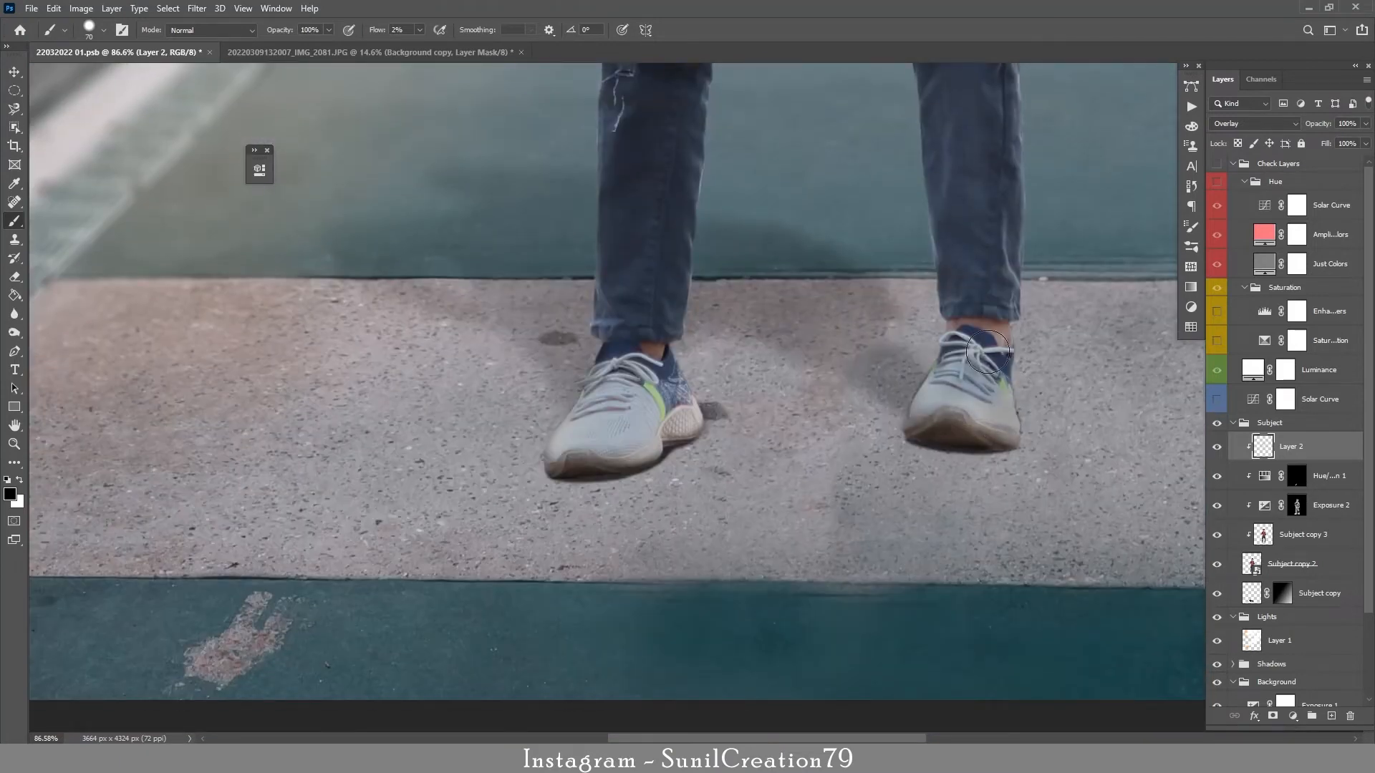
pyautogui.moveTo(655, 407)
pyautogui.mouseDown()
pyautogui.moveTo(616, 444)
pyautogui.moveTo(582, 370)
pyautogui.mouseUp()
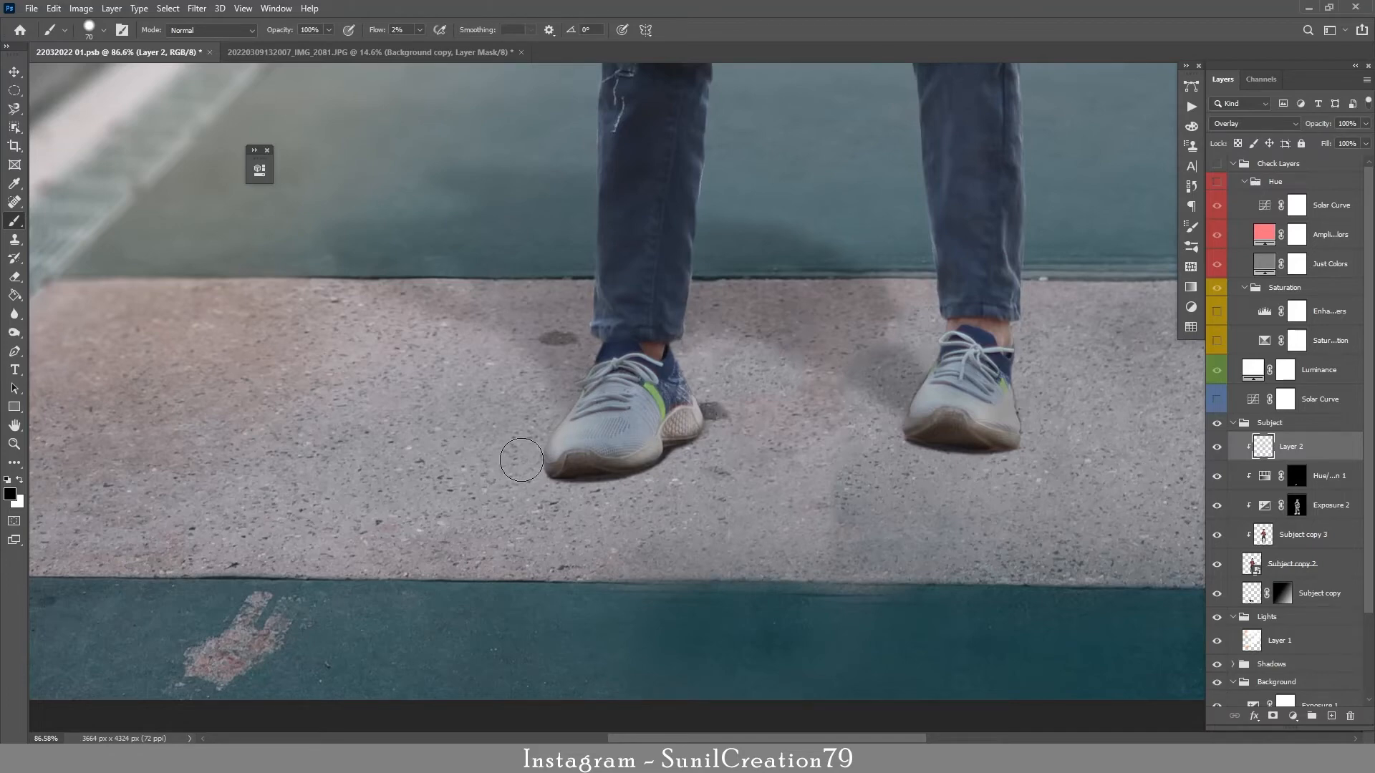
# Compare the man with and without the painted shadows, reduce Layer 2 to 50% opacity and rename it Burn.
pyautogui.press('z')
pyautogui.moveTo(549, 361); pyautogui.dragTo(444, 361)
pyautogui.moveTo(684, 301); pyautogui.dragTo(773, 264)
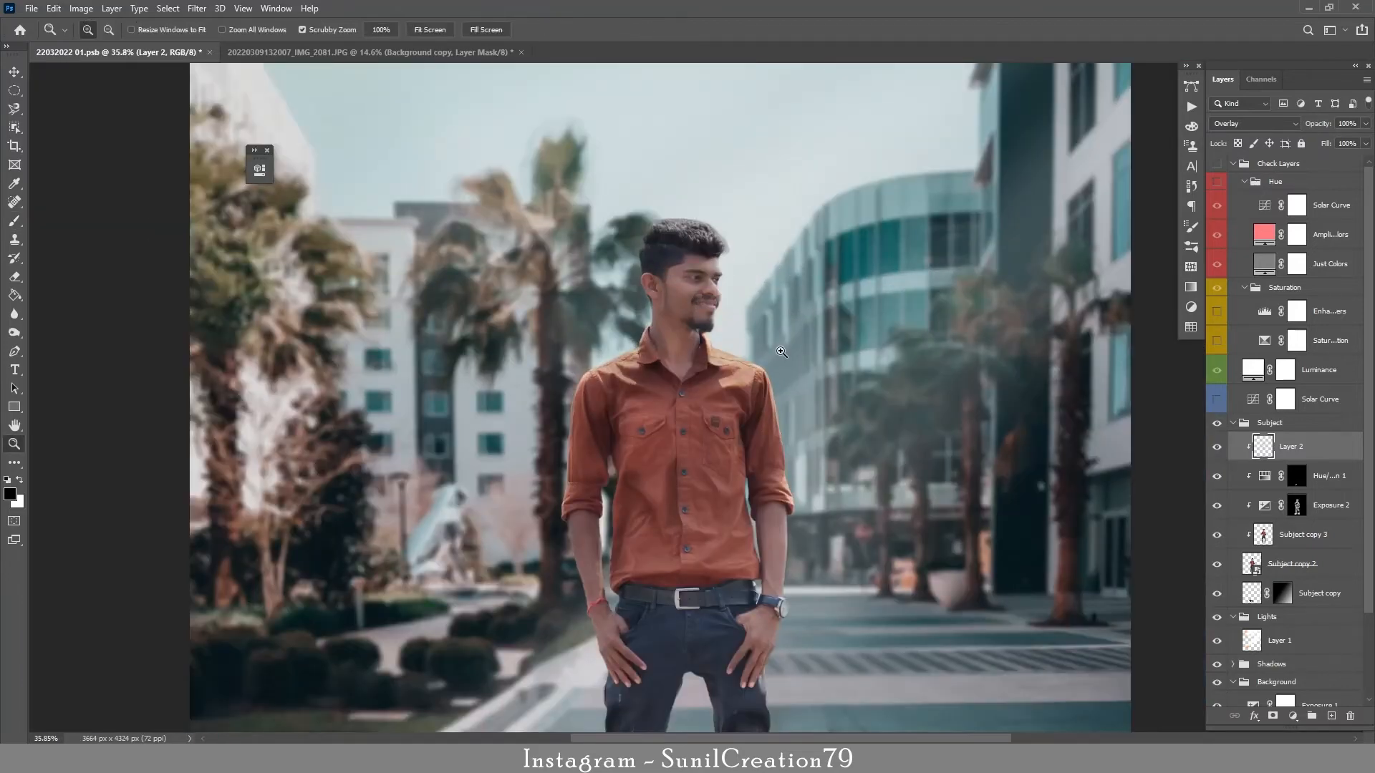
pyautogui.moveTo(782, 352); pyautogui.dragTo(824, 352)
pyautogui.press('b')
pyautogui.click(1217, 446)
pyautogui.click(1217, 446)
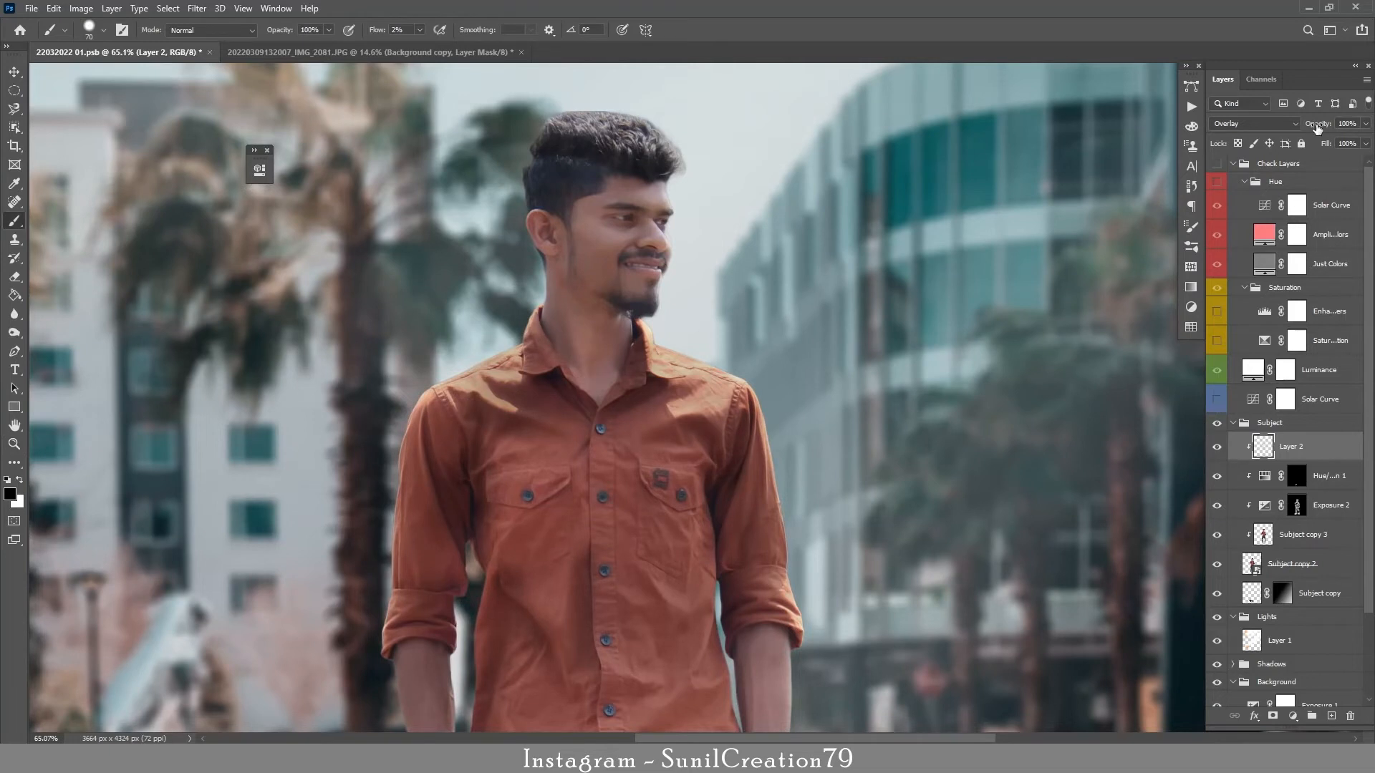
pyautogui.moveTo(1318, 127); pyautogui.dragTo(1326, 127)
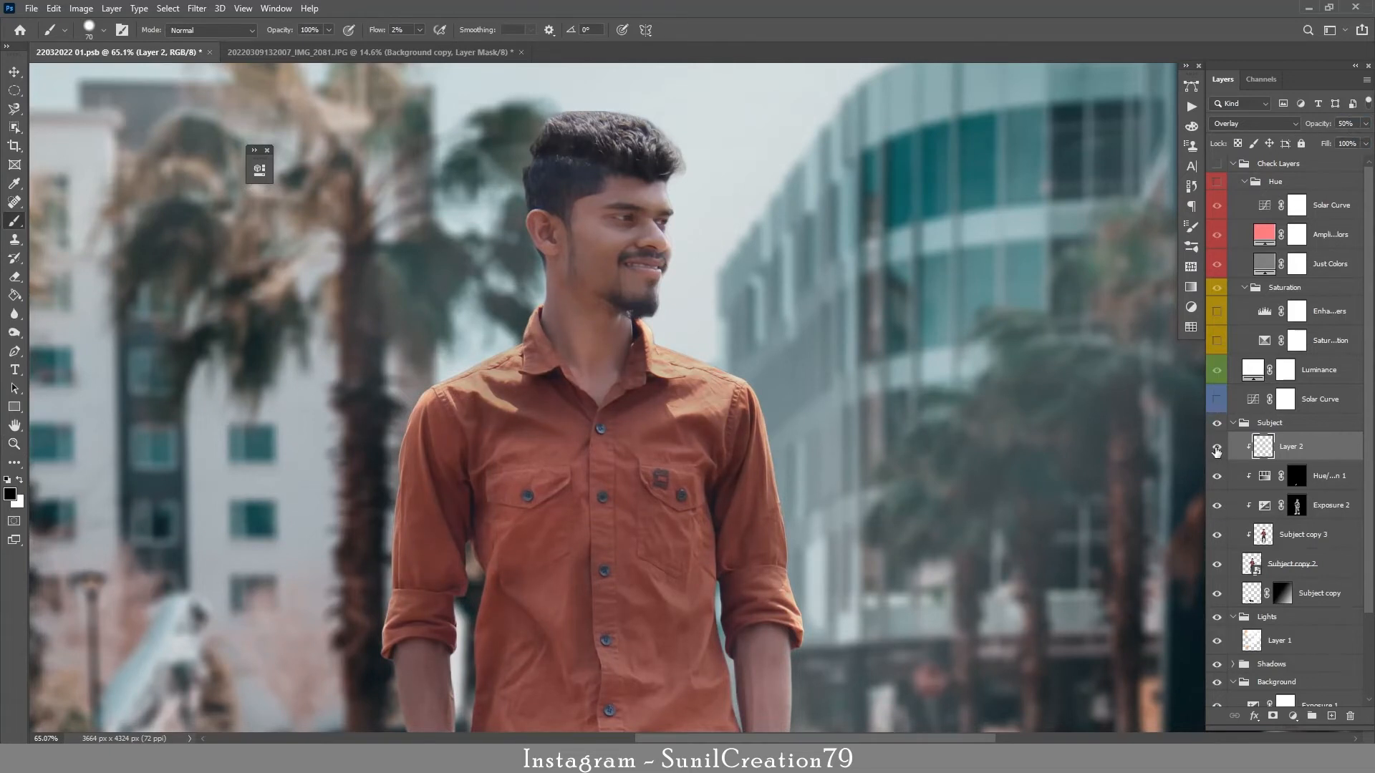
pyautogui.click(1217, 448)
pyautogui.click(1217, 448)
pyautogui.write('Burn')
pyautogui.press('Return')
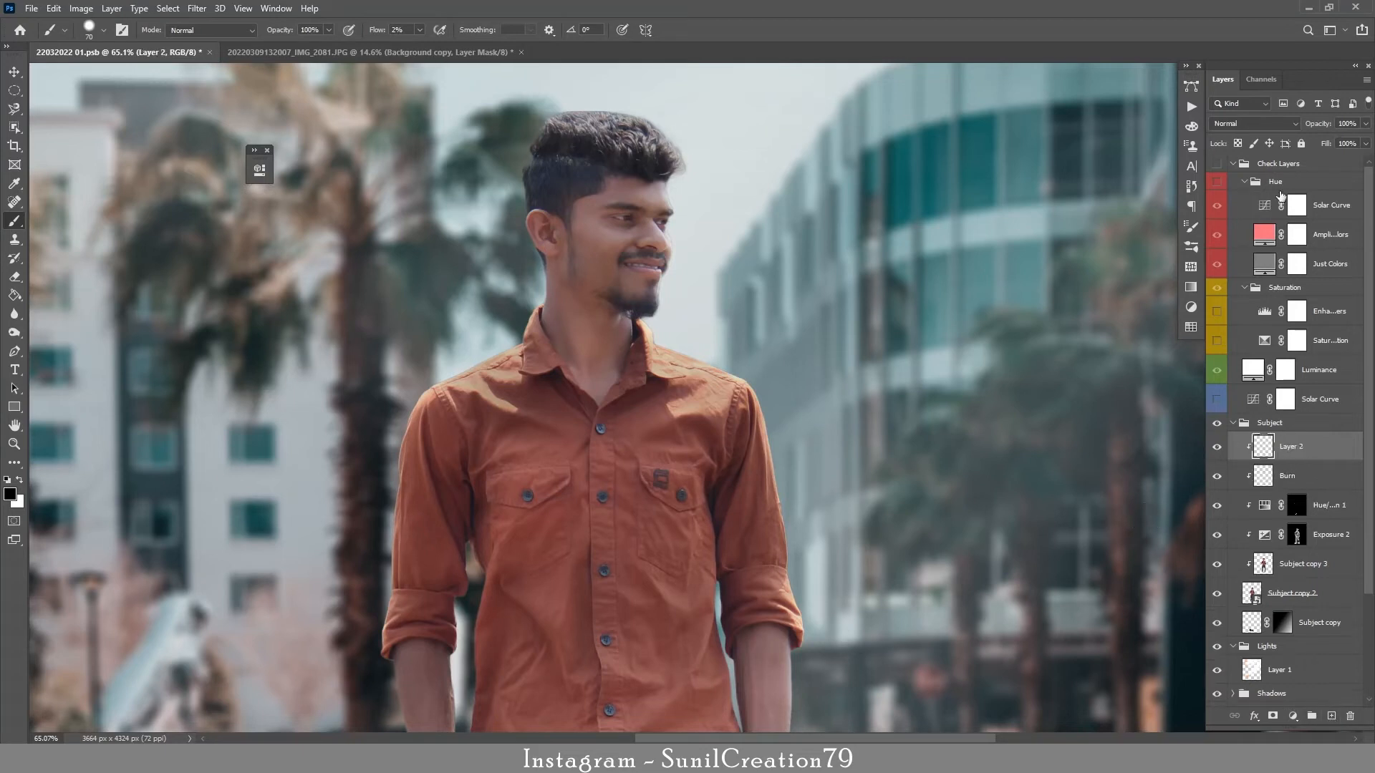
# Add a clipped layer above Burn, set it to Overlay blending and name it Dodge.
pyautogui.click(1253, 124)
pyautogui.press('Escape')
pyautogui.write('Dodge')
pyautogui.press('Return')
# Paint white highlights on the man's hair, face and ear on the Dodge layer, using small soft brushes at 2% flow.
pyautogui.hotkey('ctrl', 'space')
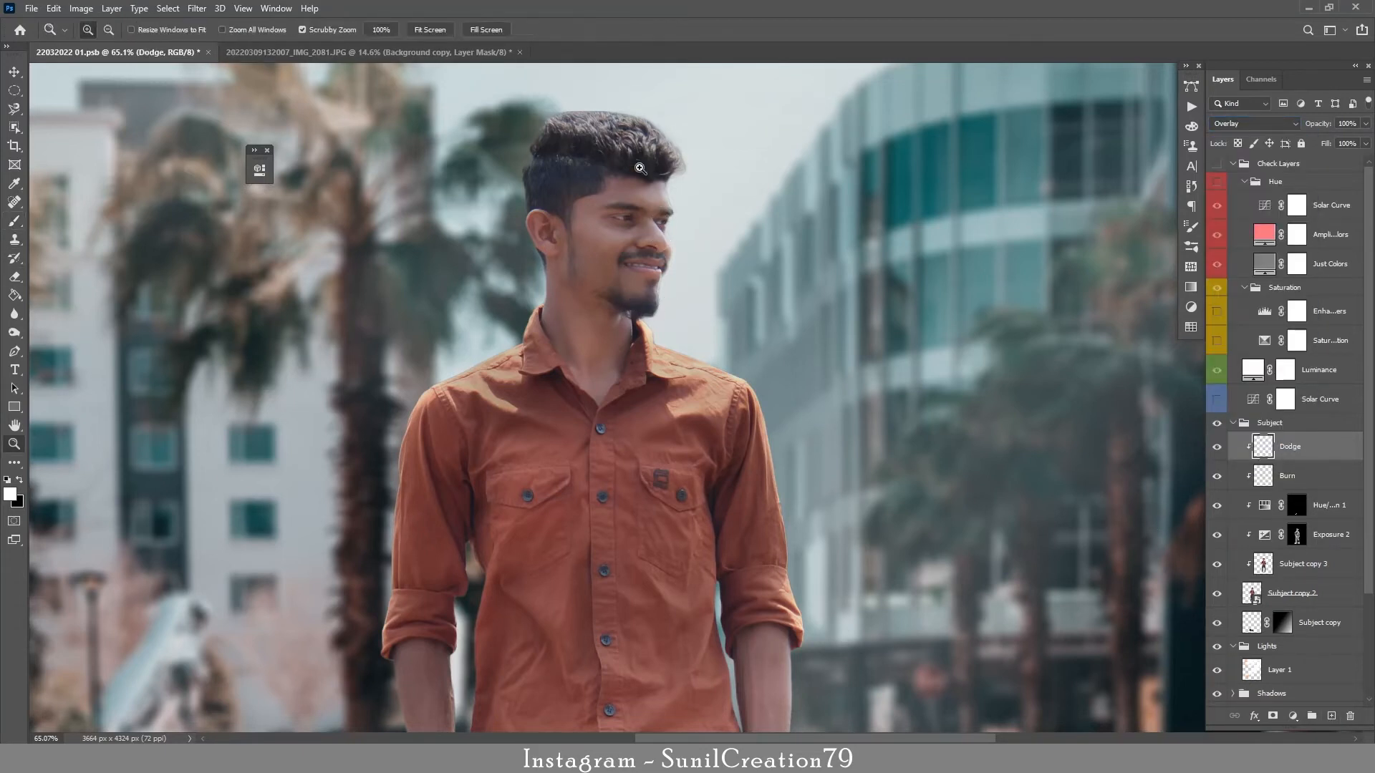
pyautogui.moveTo(639, 160)
pyautogui.mouseDown()
pyautogui.moveTo(657, 239)
pyautogui.moveTo(674, 221)
pyautogui.moveTo(577, 172)
pyautogui.mouseUp()
pyautogui.press('[')
pyautogui.press('[')
pyautogui.press('[')
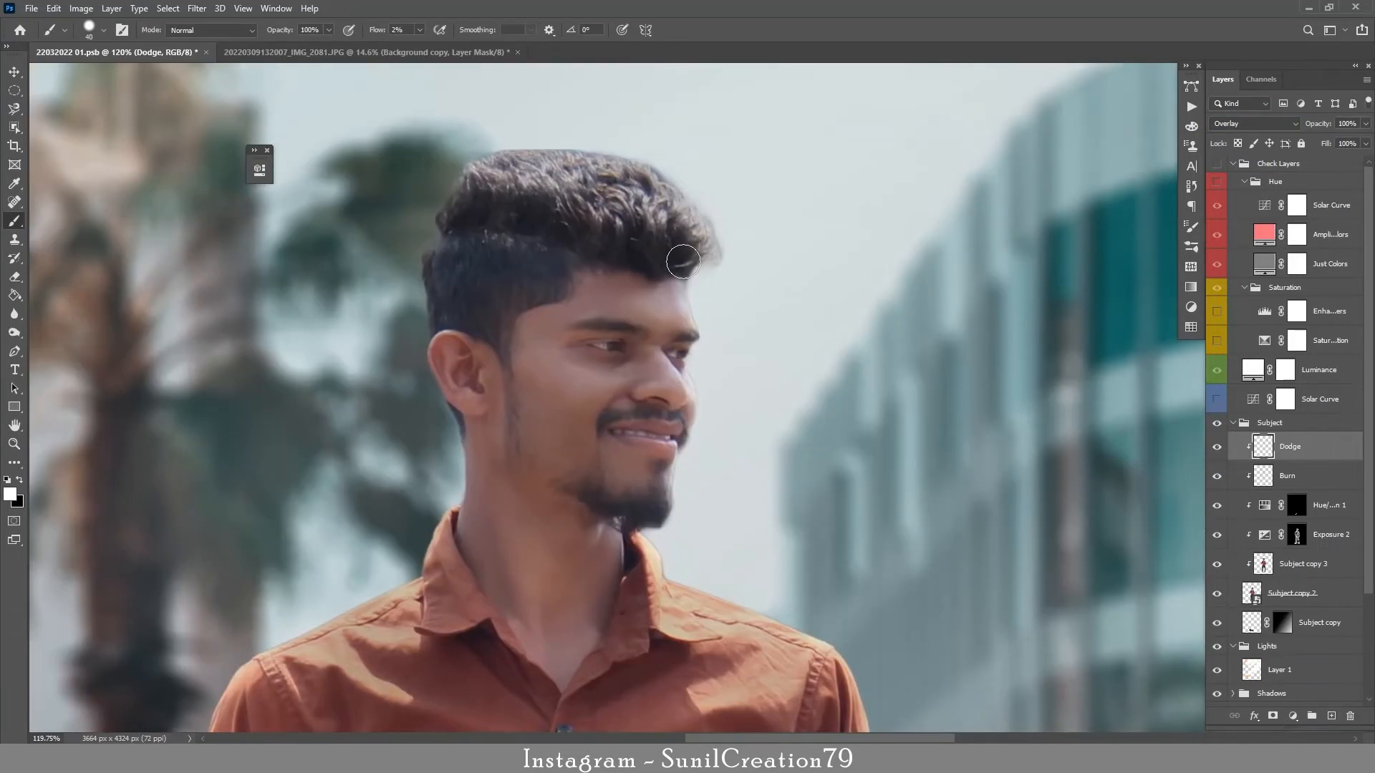
pyautogui.press('[')
pyautogui.press('[')
pyautogui.press('[')
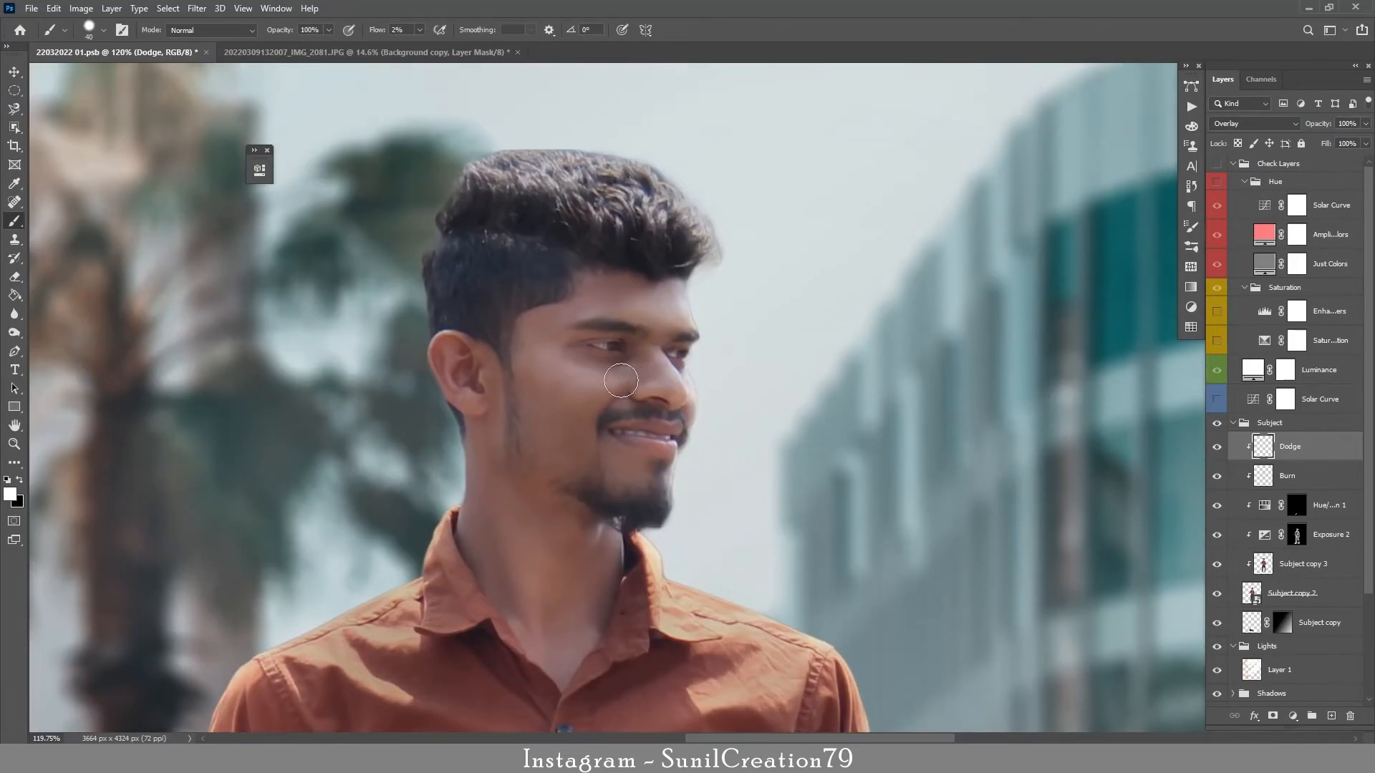
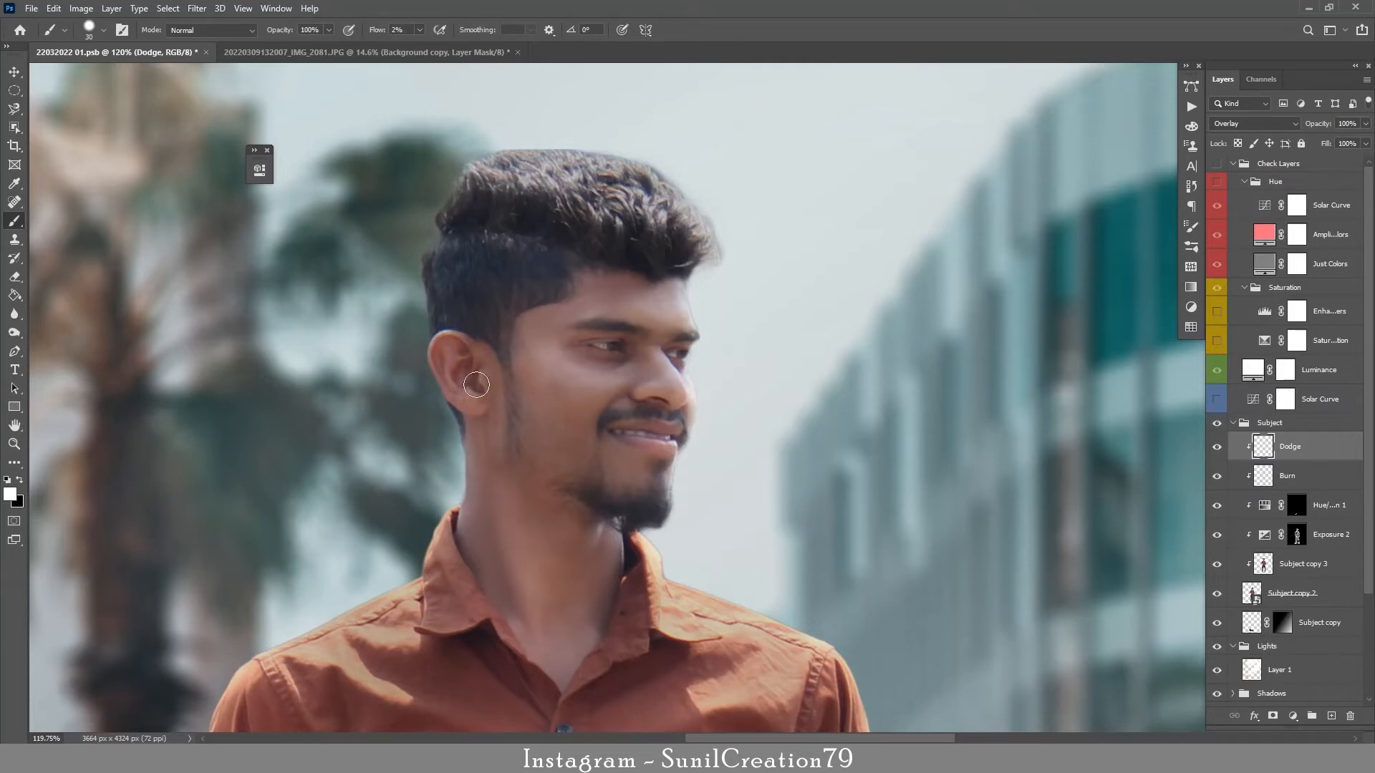
pyautogui.press('[')
# Brighten the sunlit edges of the shirt collar, sleeve and forearm with a white 20 px brush at 2% flow.
pyautogui.scroll(-5, 758, 239)
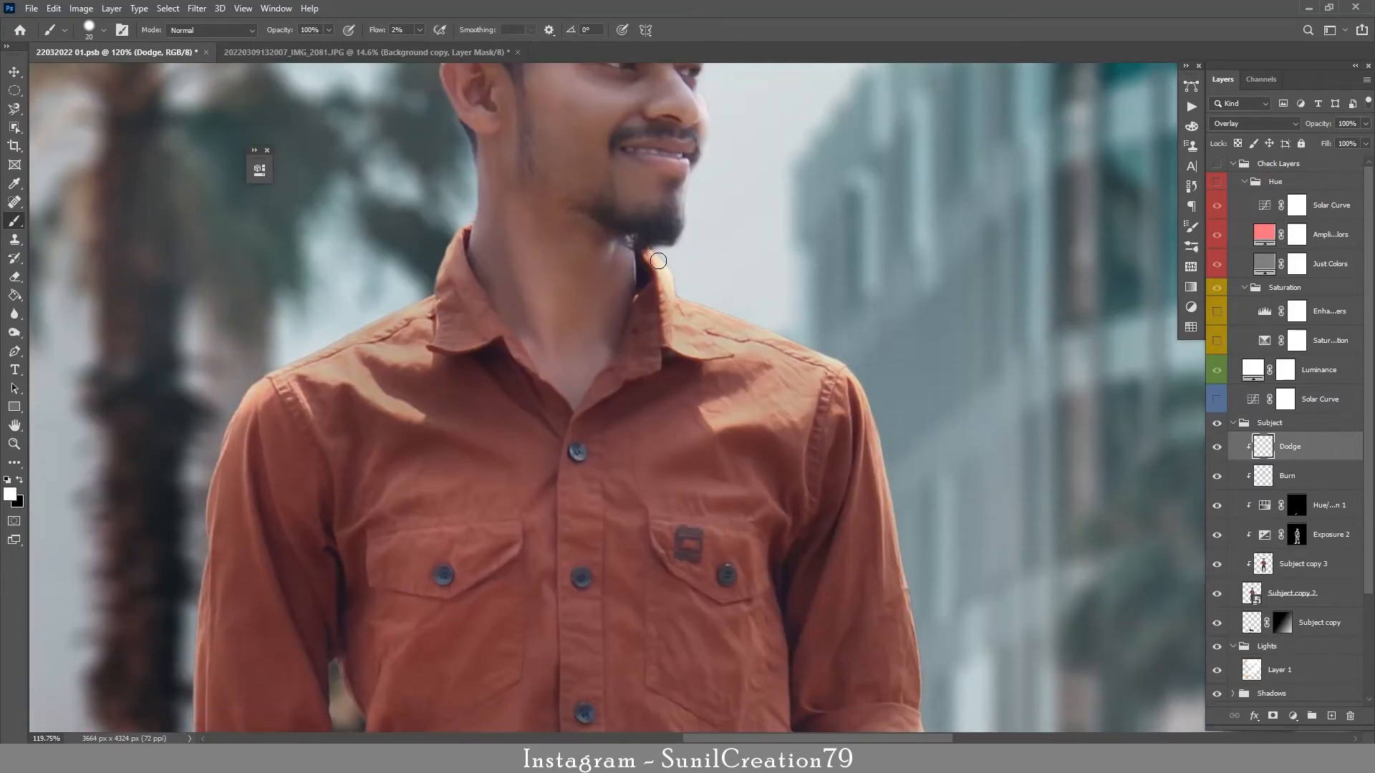
pyautogui.scroll(-5, 896, 559)
pyautogui.scroll(-3, 938, 552)
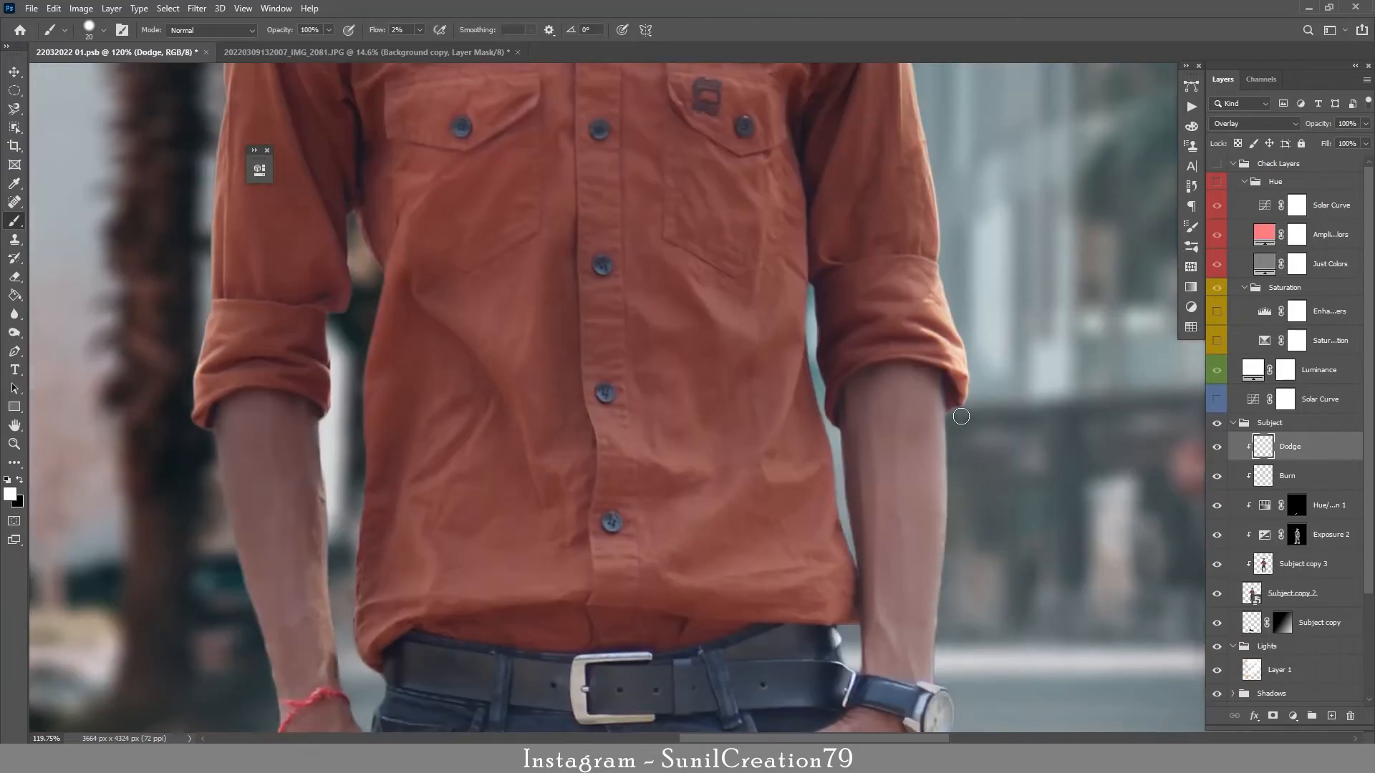
pyautogui.moveTo(961, 416)
pyautogui.mouseDown()
pyautogui.moveTo(940, 559)
pyautogui.moveTo(944, 530)
pyautogui.mouseUp()
pyautogui.scroll(-7, 992, 511)
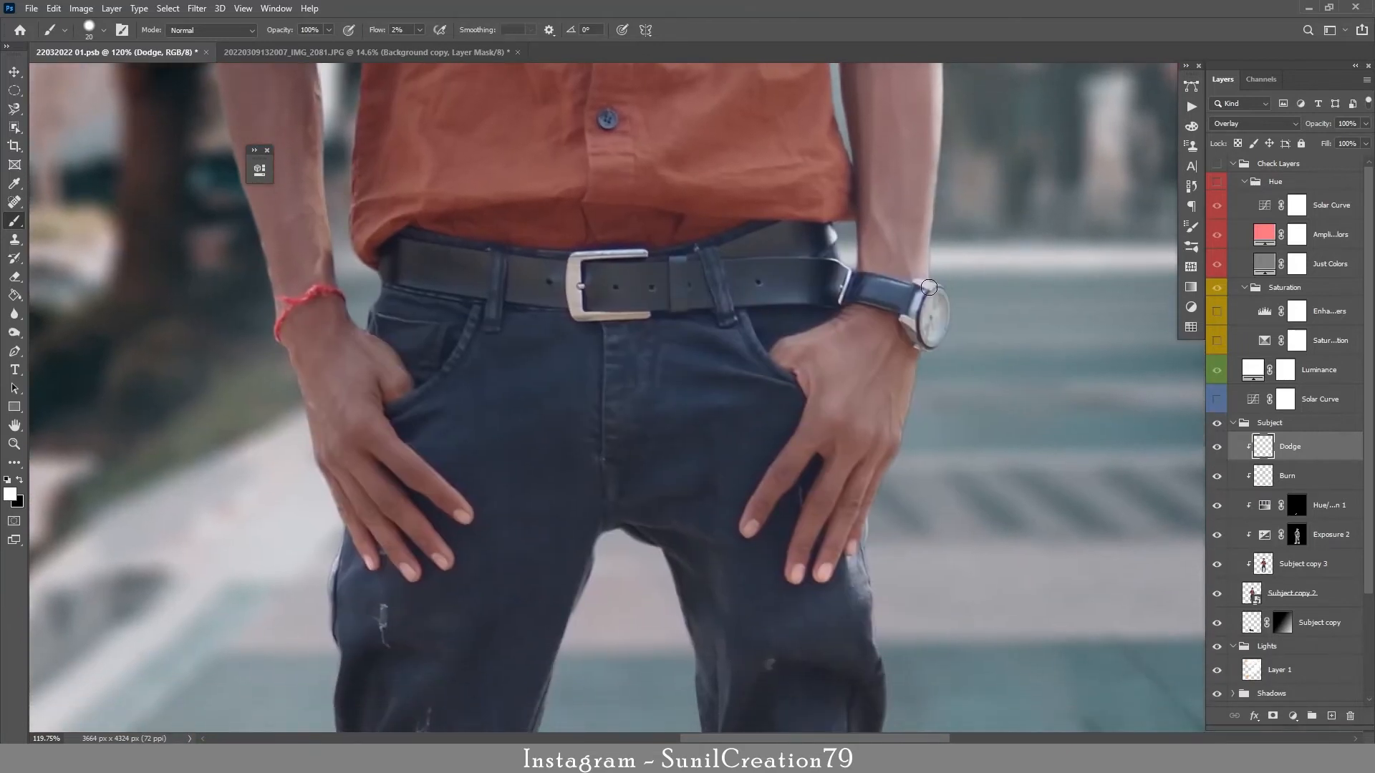
# Paint white highlights along the outer edge of the jeans leg on the watch side, from the hand down to the ankle.
pyautogui.moveTo(901, 565); pyautogui.dragTo(924, 286)
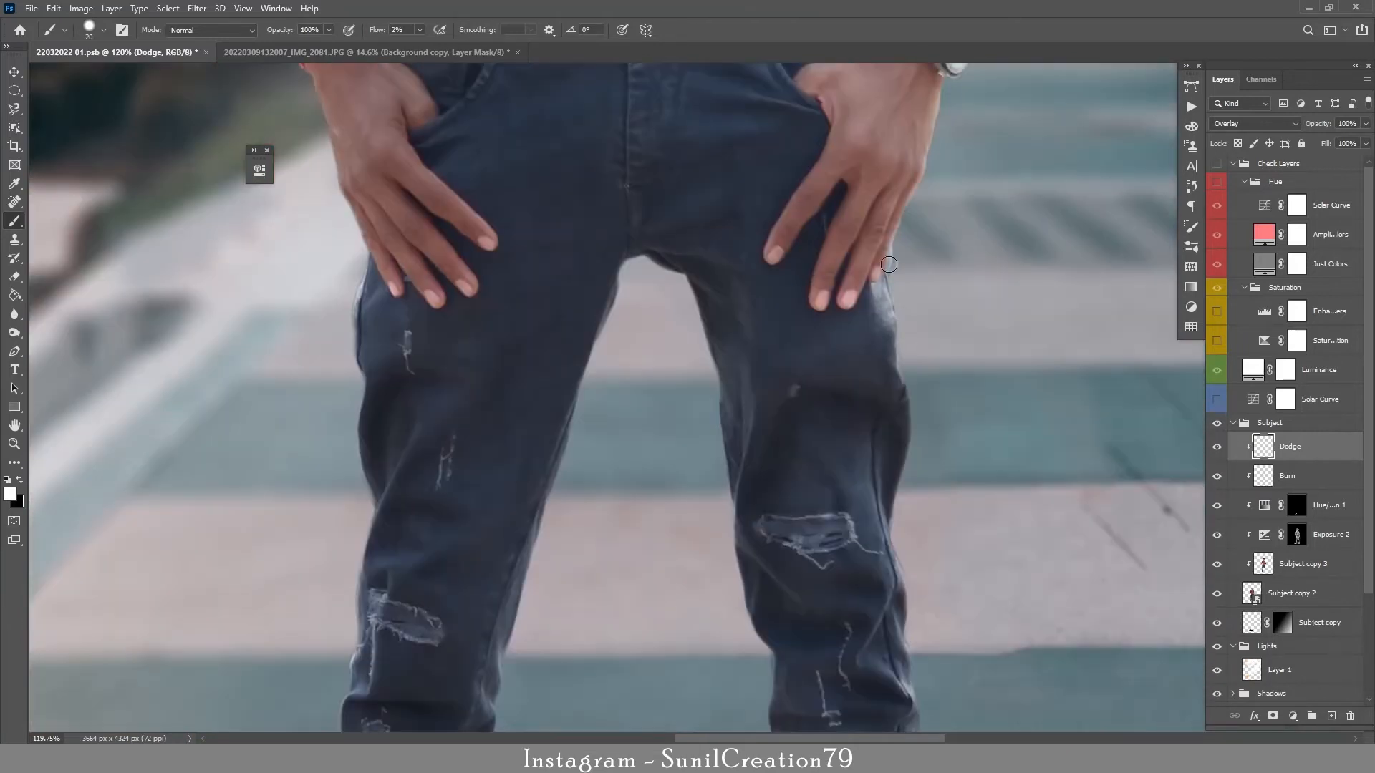
pyautogui.moveTo(900, 437); pyautogui.dragTo(904, 487)
pyautogui.moveTo(904, 484); pyautogui.dragTo(916, 260)
pyautogui.moveTo(890, 315); pyautogui.dragTo(897, 364)
pyautogui.moveTo(904, 427); pyautogui.dragTo(911, 514)
pyautogui.moveTo(931, 534); pyautogui.dragTo(930, 285)
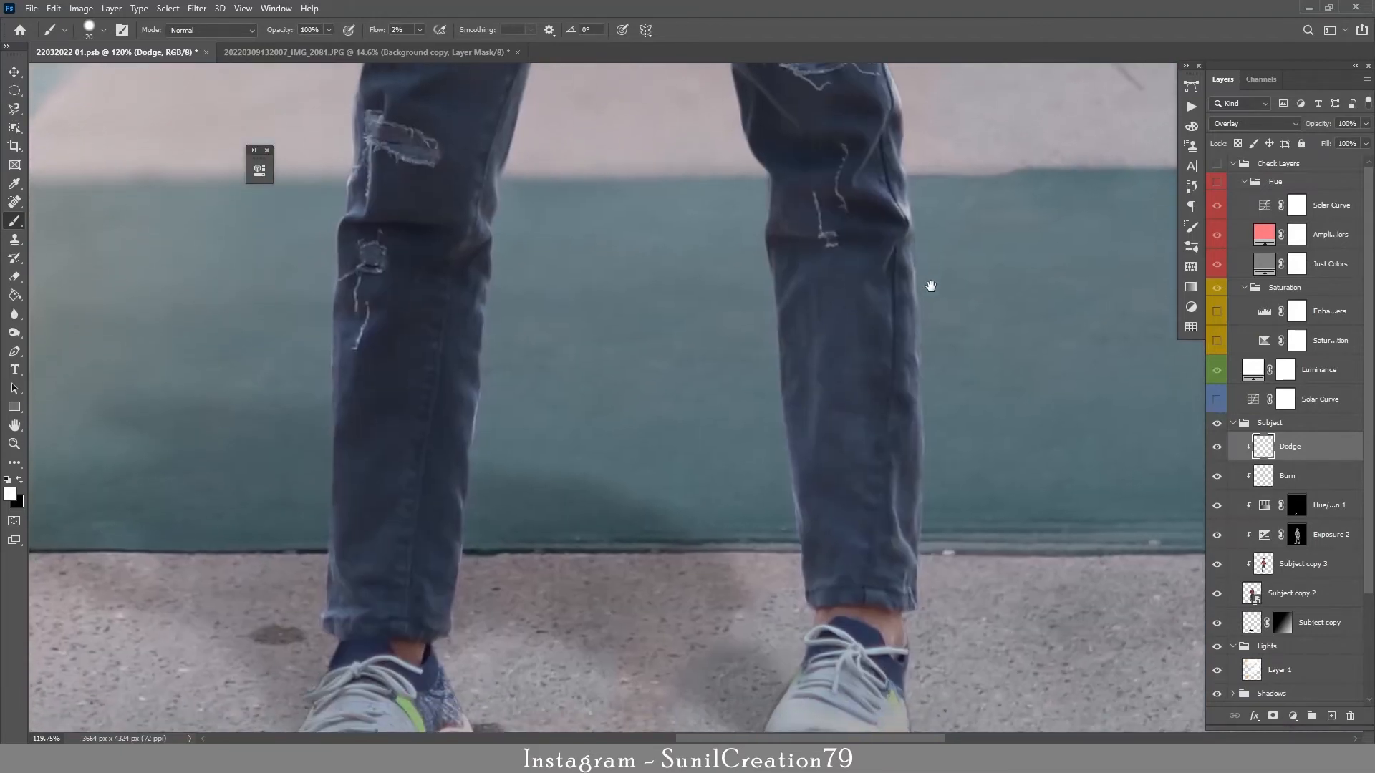
pyautogui.press(']')
pyautogui.press(']')
pyautogui.moveTo(919, 404)
pyautogui.mouseDown()
pyautogui.moveTo(912, 226)
pyautogui.moveTo(912, 589)
pyautogui.moveTo(896, 623)
pyautogui.mouseUp()
pyautogui.moveTo(896, 624); pyautogui.dragTo(908, 416)
# Brighten the front of the shirt on the Dodge layer with an enlarged soft white brush at 2% flow.
pyautogui.moveTo(855, 343); pyautogui.dragTo(896, 731)
pyautogui.moveTo(664, 175); pyautogui.dragTo(687, 537)
pyautogui.moveTo(890, 206); pyautogui.dragTo(857, 454)
pyautogui.moveTo(784, 248); pyautogui.dragTo(768, 547)
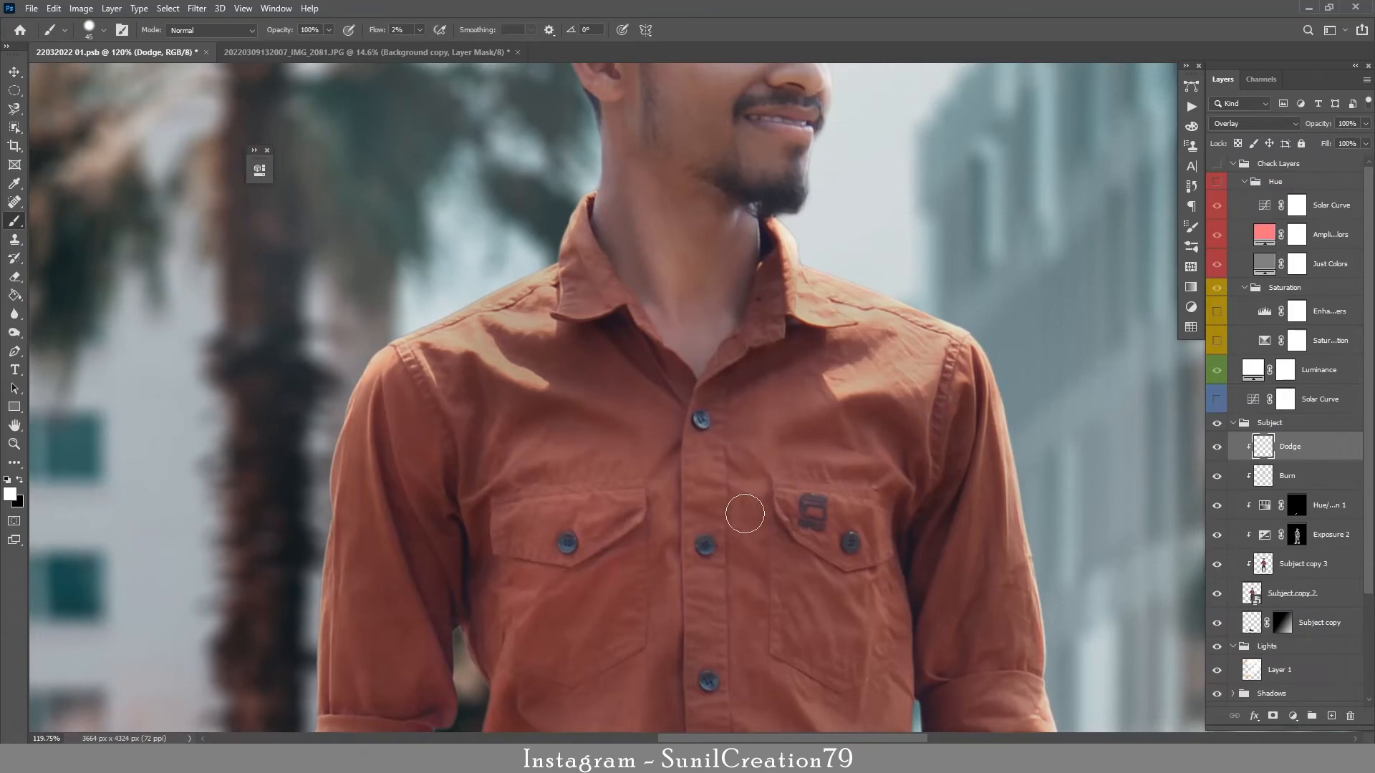
pyautogui.moveTo(813, 428); pyautogui.dragTo(864, 156)
pyautogui.press(']')
pyautogui.press(']')
pyautogui.press(']')
pyautogui.press(']')
pyautogui.moveTo(641, 376)
pyautogui.mouseDown()
pyautogui.moveTo(624, 327)
pyautogui.moveTo(599, 327)
pyautogui.moveTo(753, 390)
pyautogui.moveTo(822, 316)
pyautogui.mouseUp()
# Erase excess highlights over the shirt's chest with a 150 px eraser and compare the picture with and without the Dodge layer.
pyautogui.press('z')
pyautogui.moveTo(871, 398)
pyautogui.mouseDown()
pyautogui.moveTo(734, 362)
pyautogui.moveTo(810, 308)
pyautogui.mouseUp()
pyautogui.press('e')
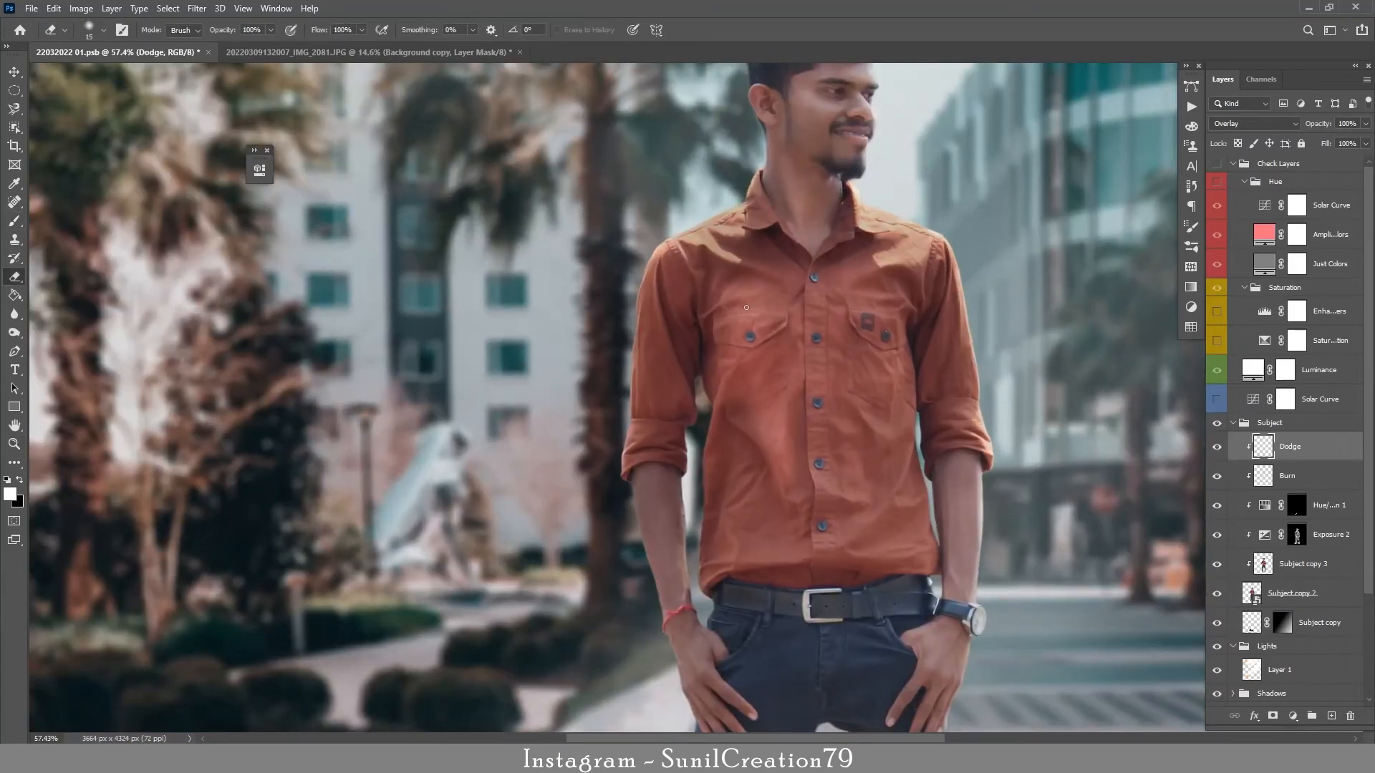
pyautogui.press(']')
pyautogui.press(']')
pyautogui.press(']')
pyautogui.press(']')
pyautogui.press(']')
pyautogui.press(']')
pyautogui.press(']')
pyautogui.press(']')
pyautogui.moveTo(737, 336); pyautogui.dragTo(737, 298)
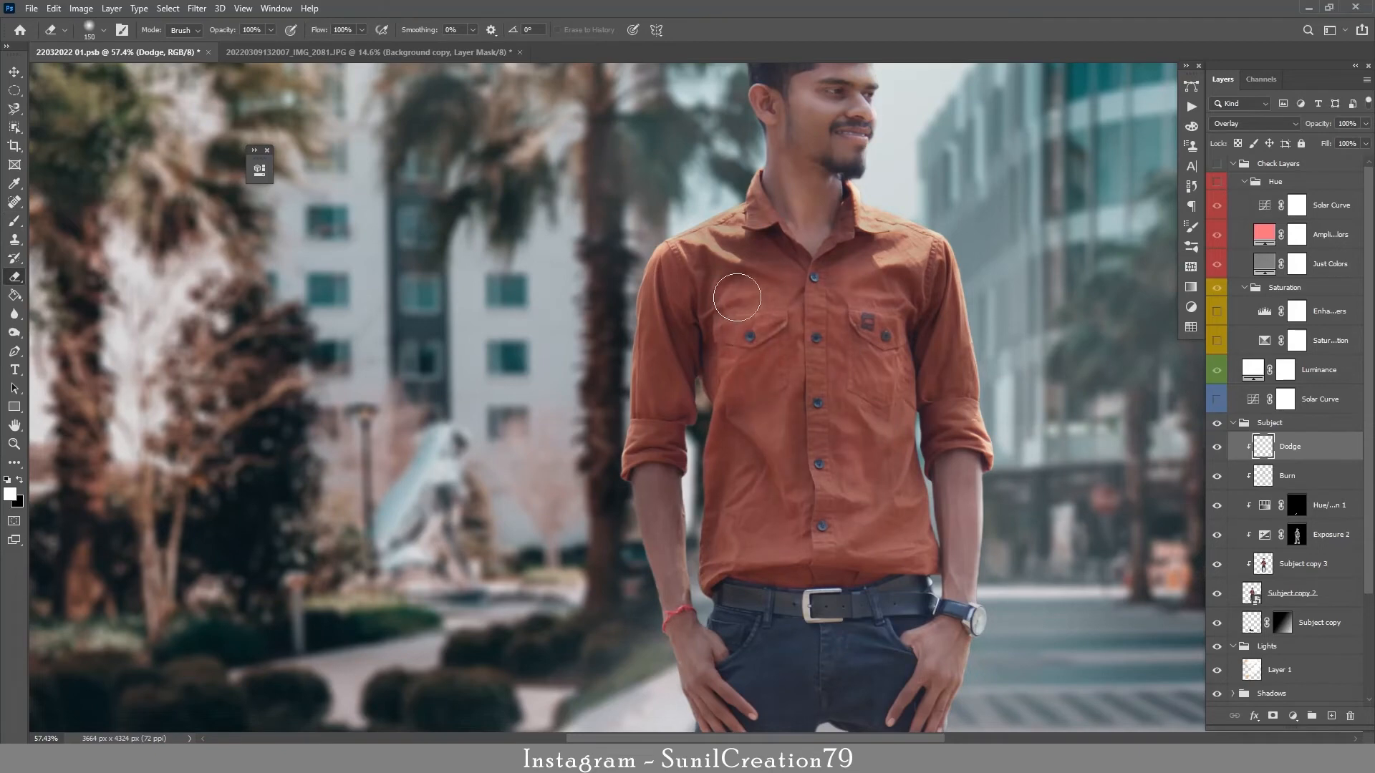
pyautogui.press('z')
pyautogui.moveTo(865, 374)
pyautogui.mouseDown()
pyautogui.moveTo(792, 389)
pyautogui.moveTo(816, 552)
pyautogui.moveTo(847, 458)
pyautogui.mouseUp()
pyautogui.moveTo(782, 411); pyautogui.dragTo(850, 306)
pyautogui.press('e')
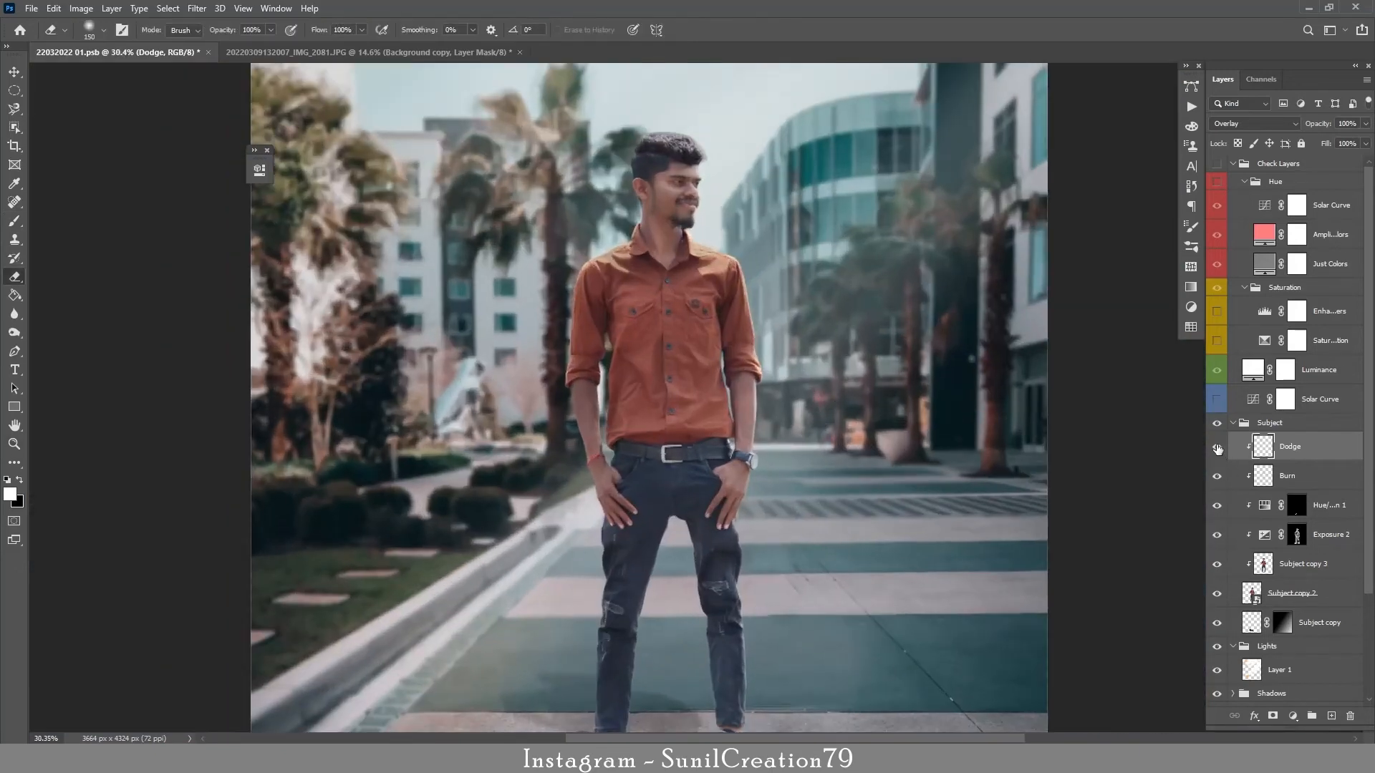
pyautogui.click(1217, 448)
pyautogui.click(1219, 451)
# Paint white highlights on the forearm and the hand with the red bracelet on the Dodge layer, and save the document.
pyautogui.moveTo(706, 503)
pyautogui.mouseDown()
pyautogui.moveTo(752, 501)
pyautogui.moveTo(750, 541)
pyautogui.mouseUp()
pyautogui.press('b')
pyautogui.moveTo(350, 283); pyautogui.dragTo(336, 202)
pyautogui.press('[')
pyautogui.press('[')
pyautogui.moveTo(396, 423); pyautogui.dragTo(455, 508)
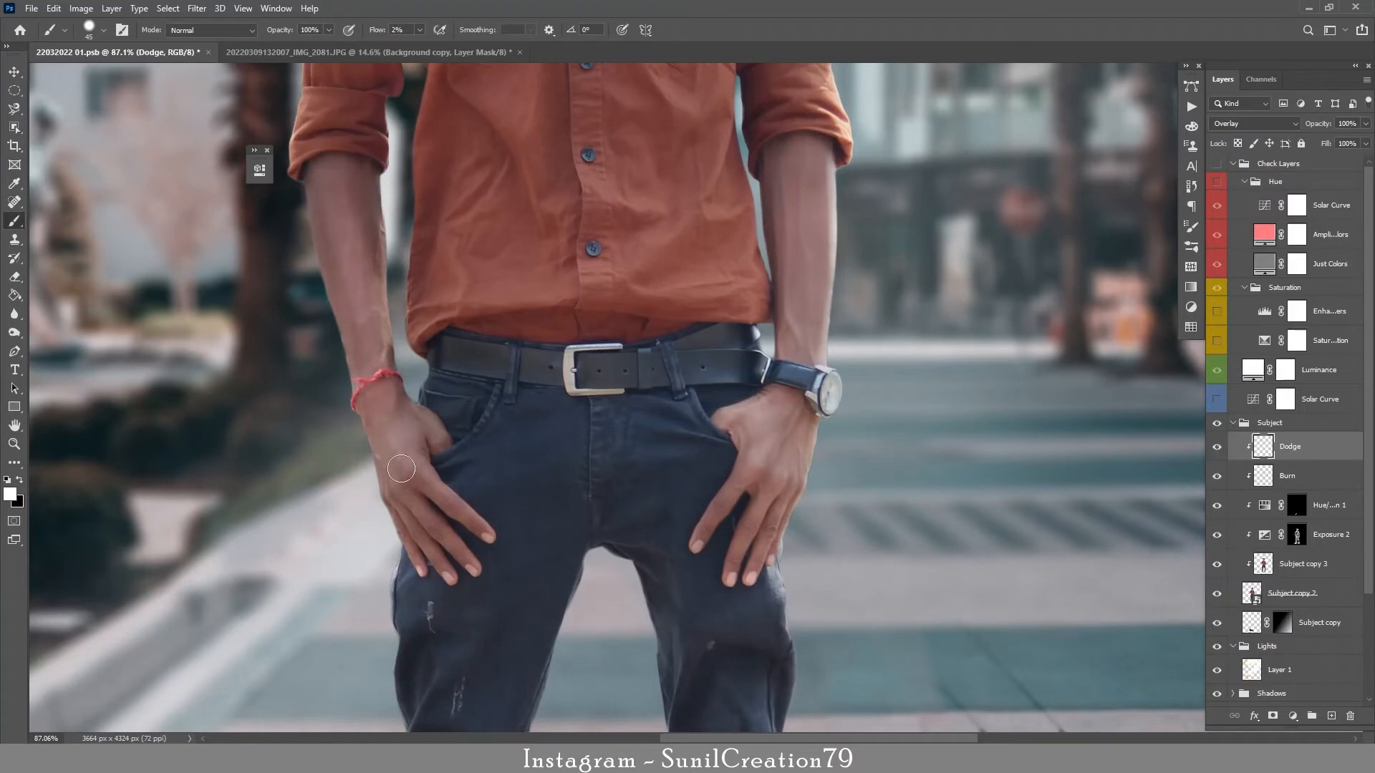
pyautogui.hotkey('ctrl', 's')
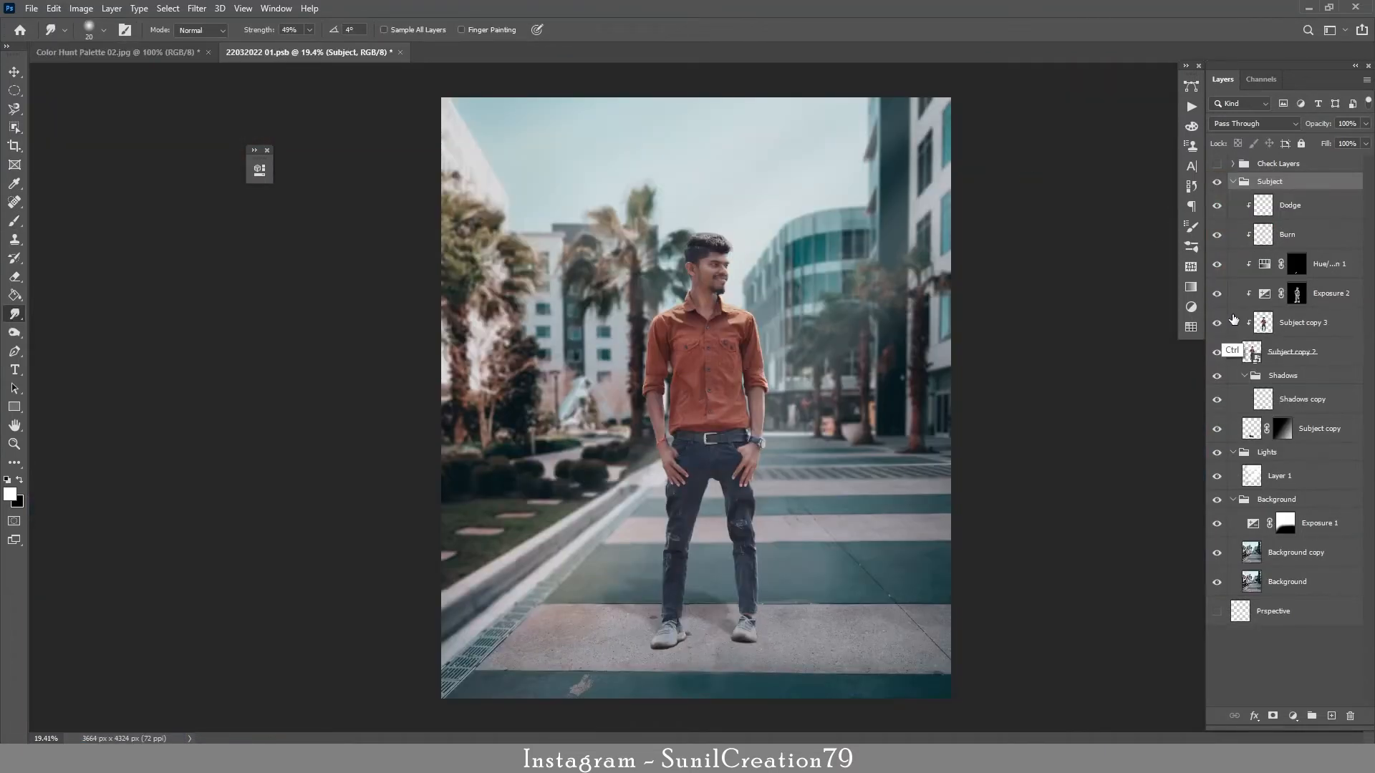
# Load the combined outlines of Subject copy 2 and Subject copy as one selection and collapse the Subject group.
pyautogui.keyDown('ctrl'); pyautogui.click(1252, 358); pyautogui.keyUp('ctrl')
pyautogui.keyDown('ctrl'); pyautogui.keyDown('shift'); pyautogui.click(1251, 429); pyautogui.keyUp('shift'); pyautogui.keyUp('ctrl')
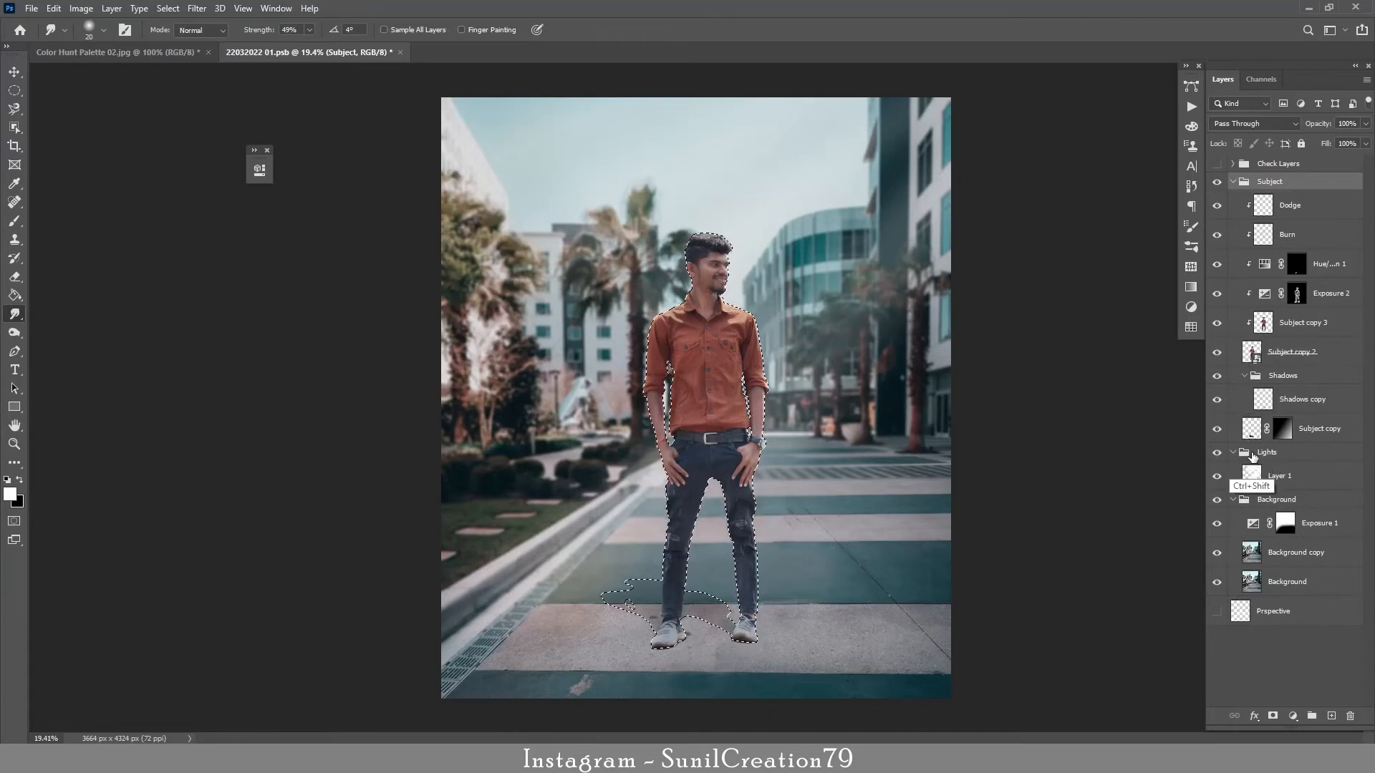
pyautogui.click(1234, 182)
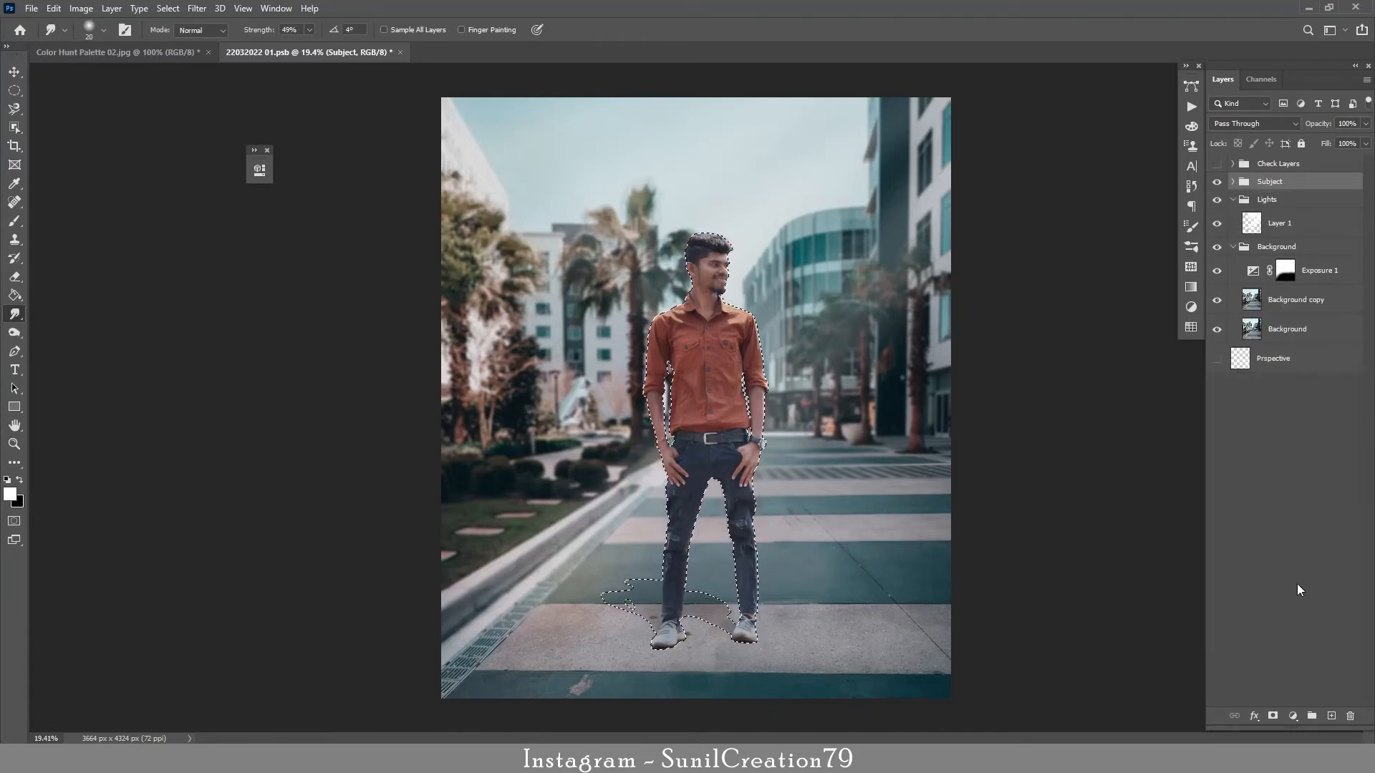
# Add a layer mask from the loaded selection to the Subject group and invert it so the subject stays visible.
pyautogui.keyDown('alt'); pyautogui.click(1271, 716); pyautogui.keyUp('alt')
pyautogui.hotkey('ctrl', 'i')
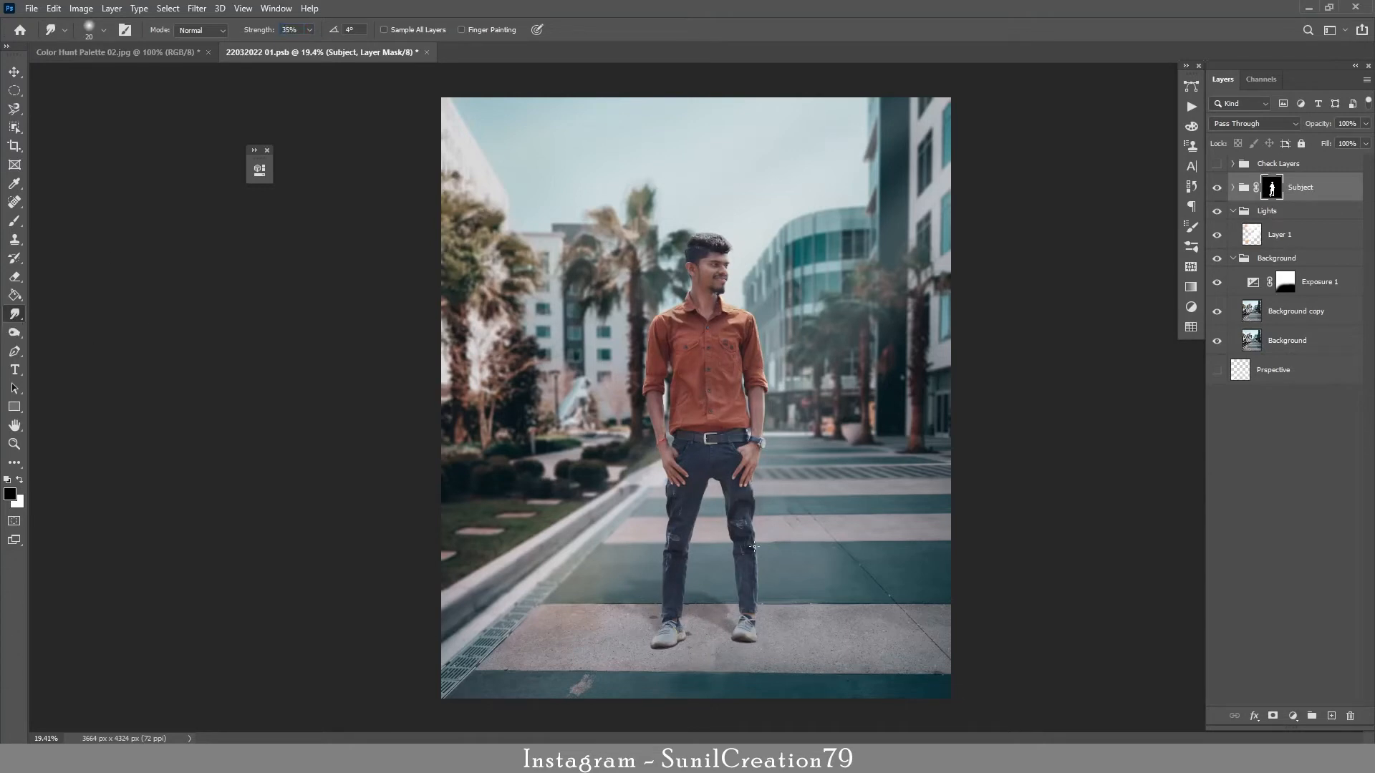
# Soften the Subject group mask's edges around both shoes using the Smudge tool at 35% strength and about 100 px.
pyautogui.hotkey('ctrl', 'space')
pyautogui.moveTo(745, 652); pyautogui.dragTo(845, 653)
pyautogui.press(']')
pyautogui.press(']')
pyautogui.press(']')
pyautogui.press(']')
pyautogui.press(']')
pyautogui.press(']')
pyautogui.press(']')
pyautogui.press(']')
pyautogui.press(']')
pyautogui.press(']')
pyautogui.press(']')
pyautogui.press(']')
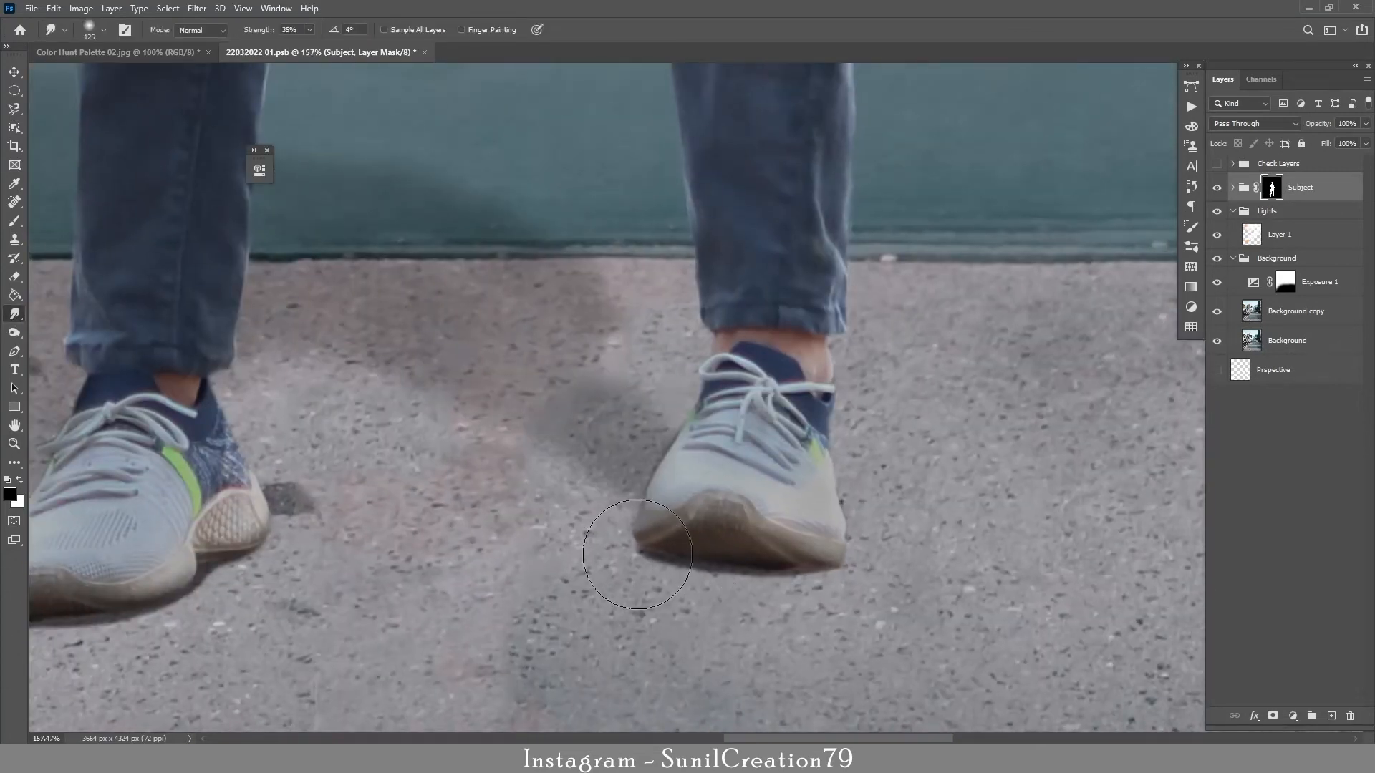
pyautogui.press('[')
pyautogui.press('[')
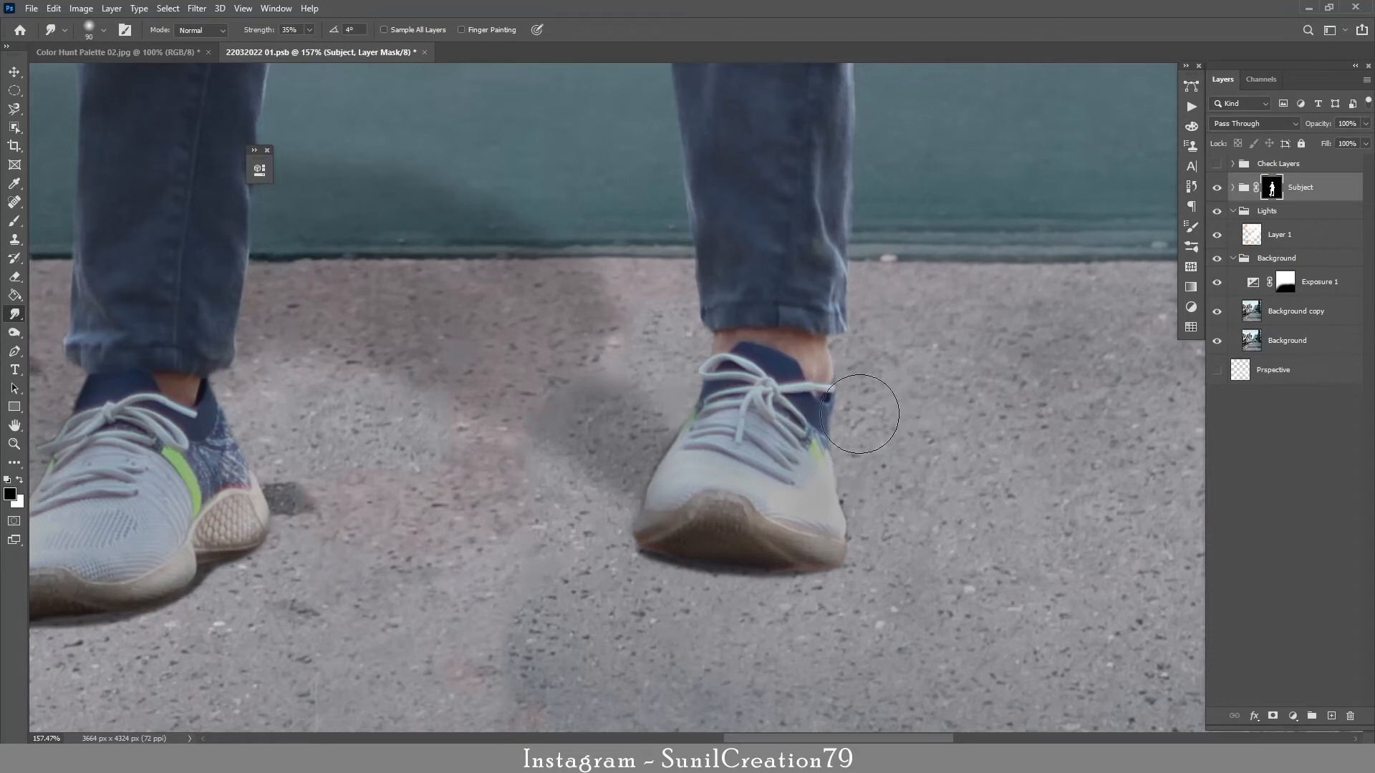
pyautogui.press('[')
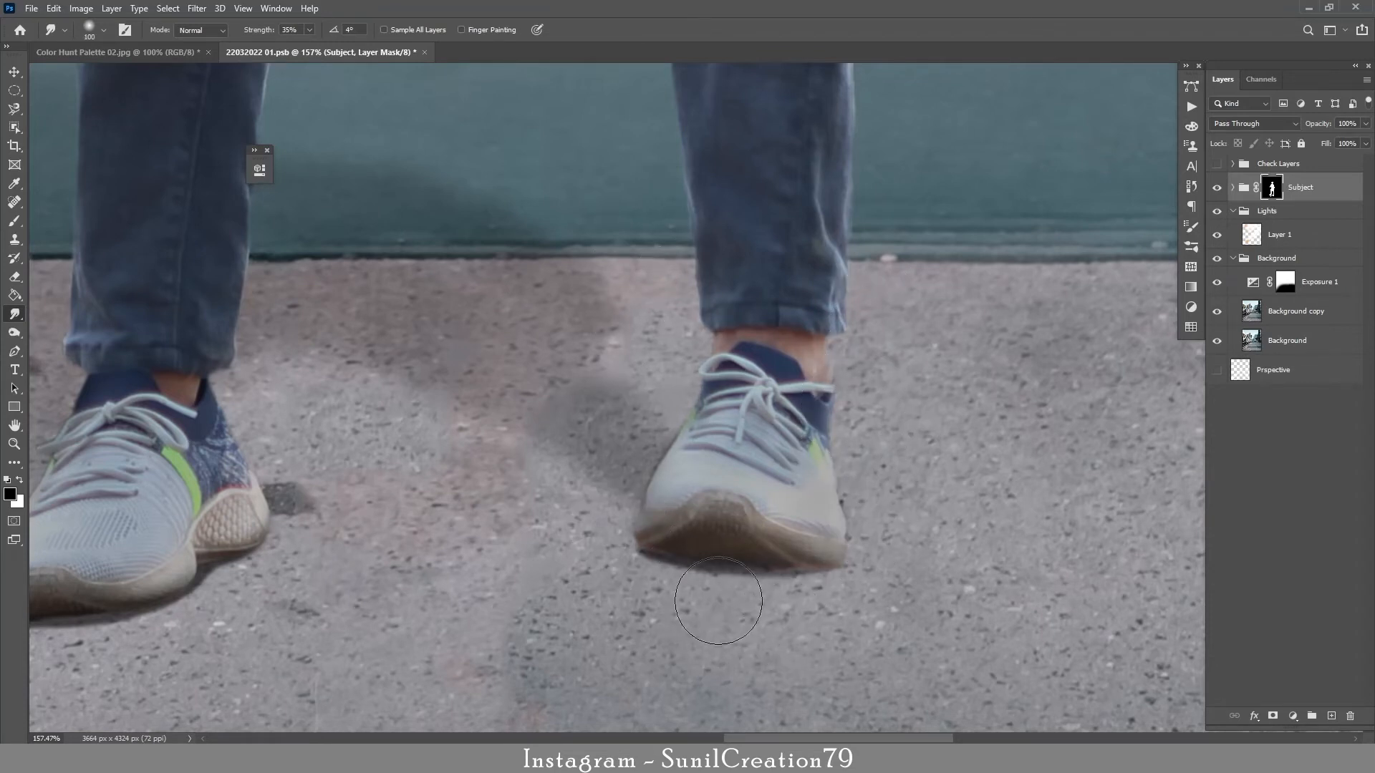
pyautogui.moveTo(654, 547); pyautogui.dragTo(959, 417)
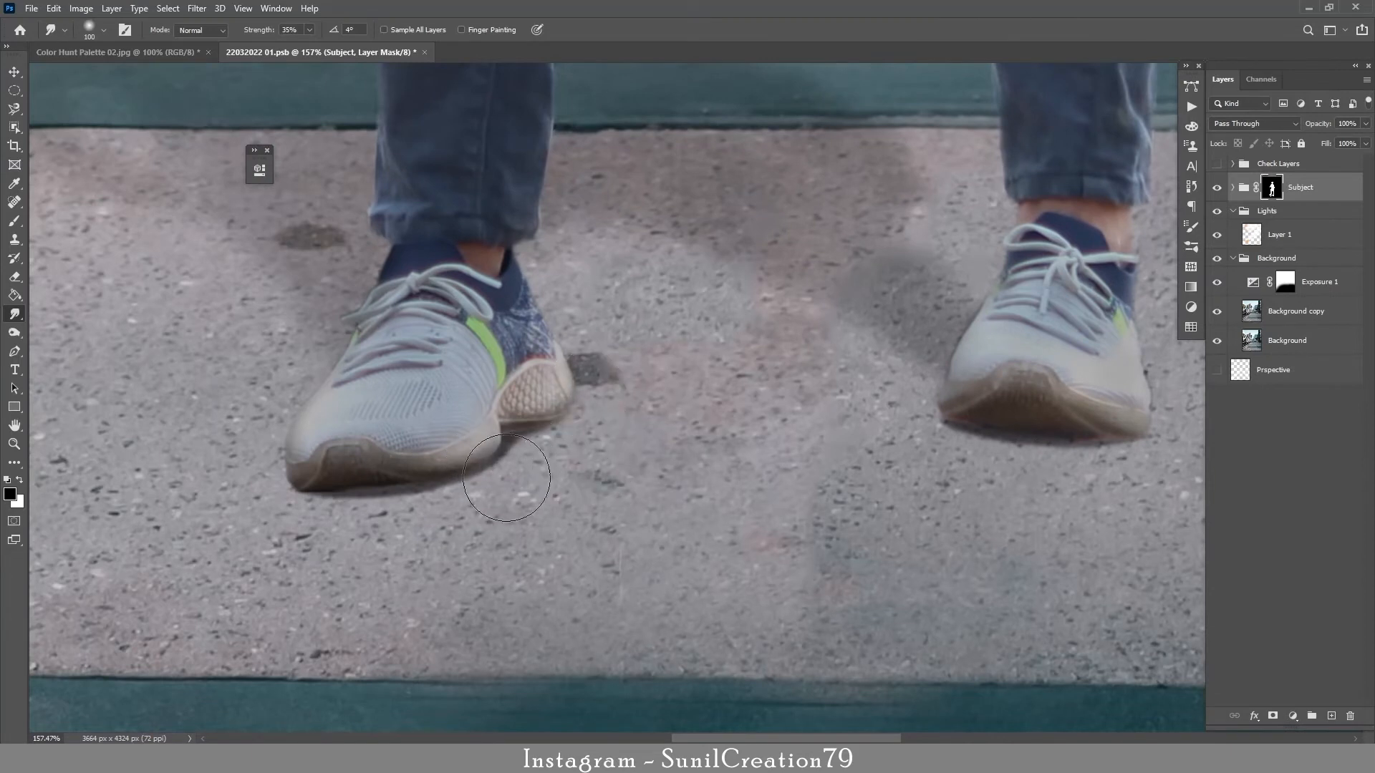
pyautogui.moveTo(507, 477)
pyautogui.mouseDown()
pyautogui.moveTo(310, 511)
pyautogui.moveTo(401, 487)
pyautogui.mouseUp()
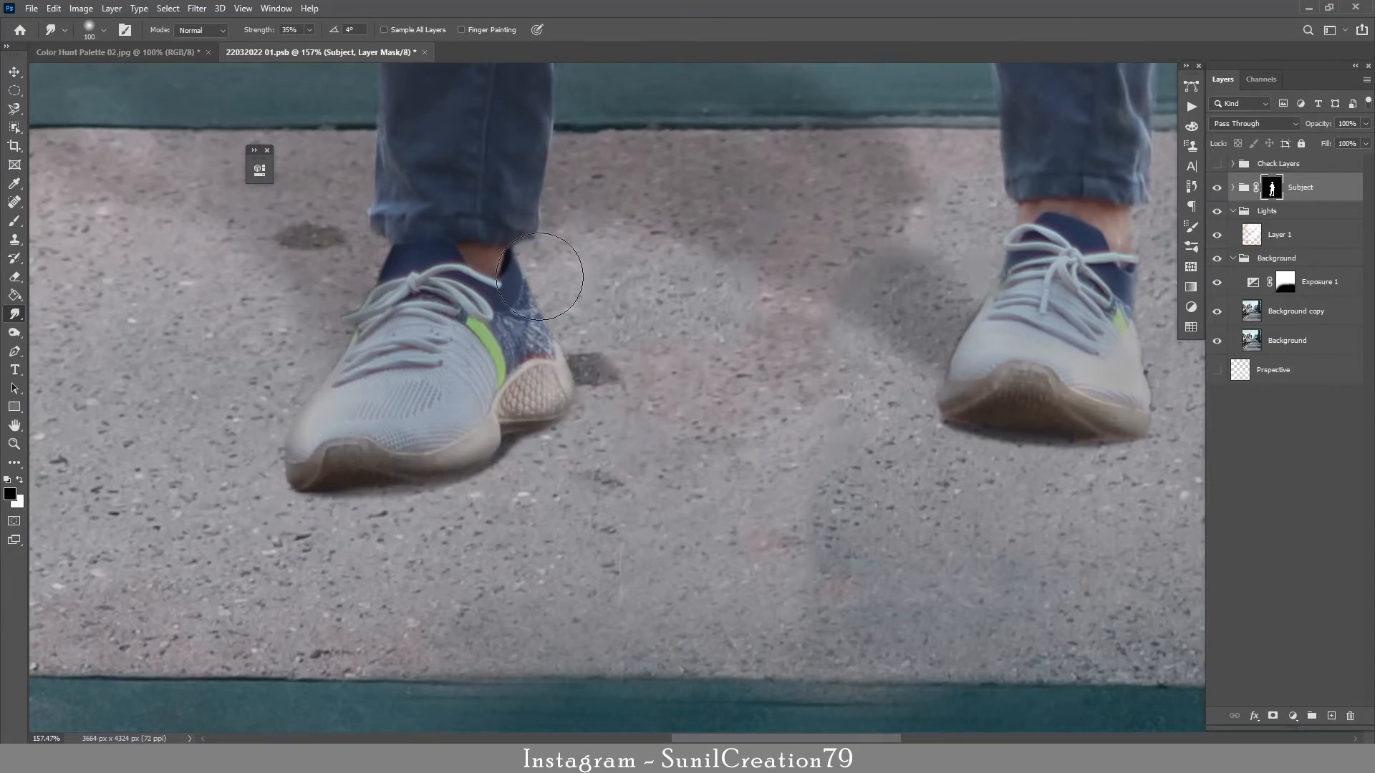
# Smooth the Subject group mask's edges along both trouser legs with the 100 px Smudge tool and review the whole figure.
pyautogui.moveTo(649, 159); pyautogui.dragTo(680, 509)
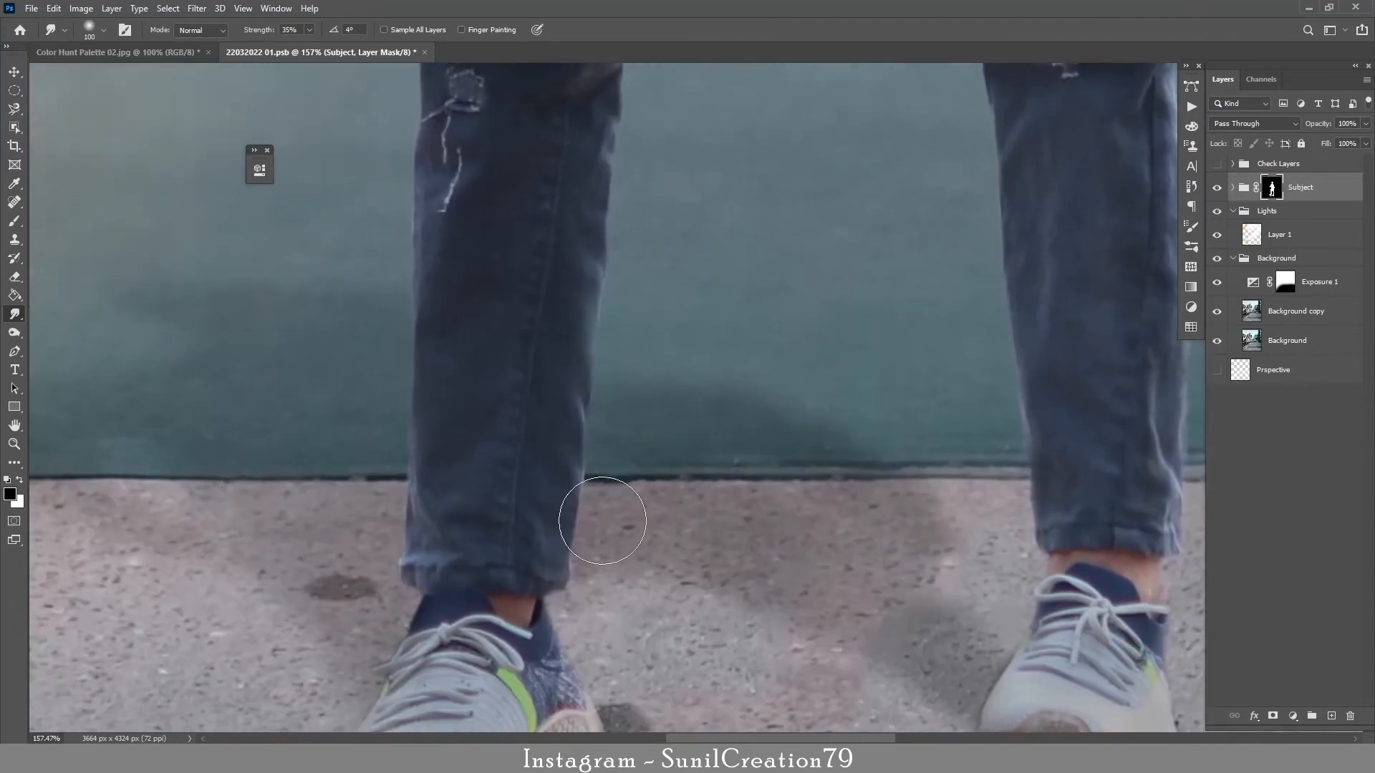
pyautogui.moveTo(722, 86); pyautogui.dragTo(724, 398)
pyautogui.moveTo(726, 176); pyautogui.dragTo(761, 261)
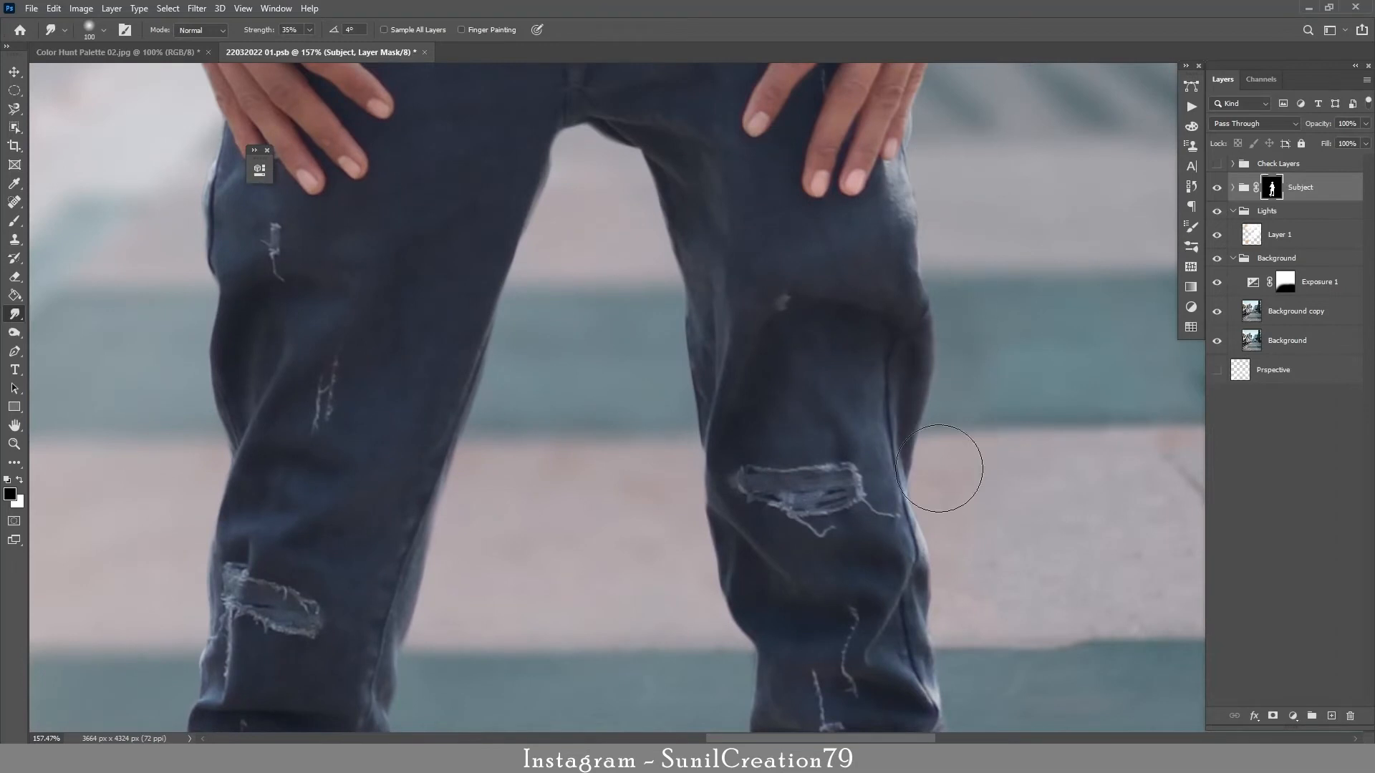
pyautogui.scroll(-3, 976, 501)
pyautogui.scroll(-3, 996, 394)
pyautogui.scroll(-1, 1018, 311)
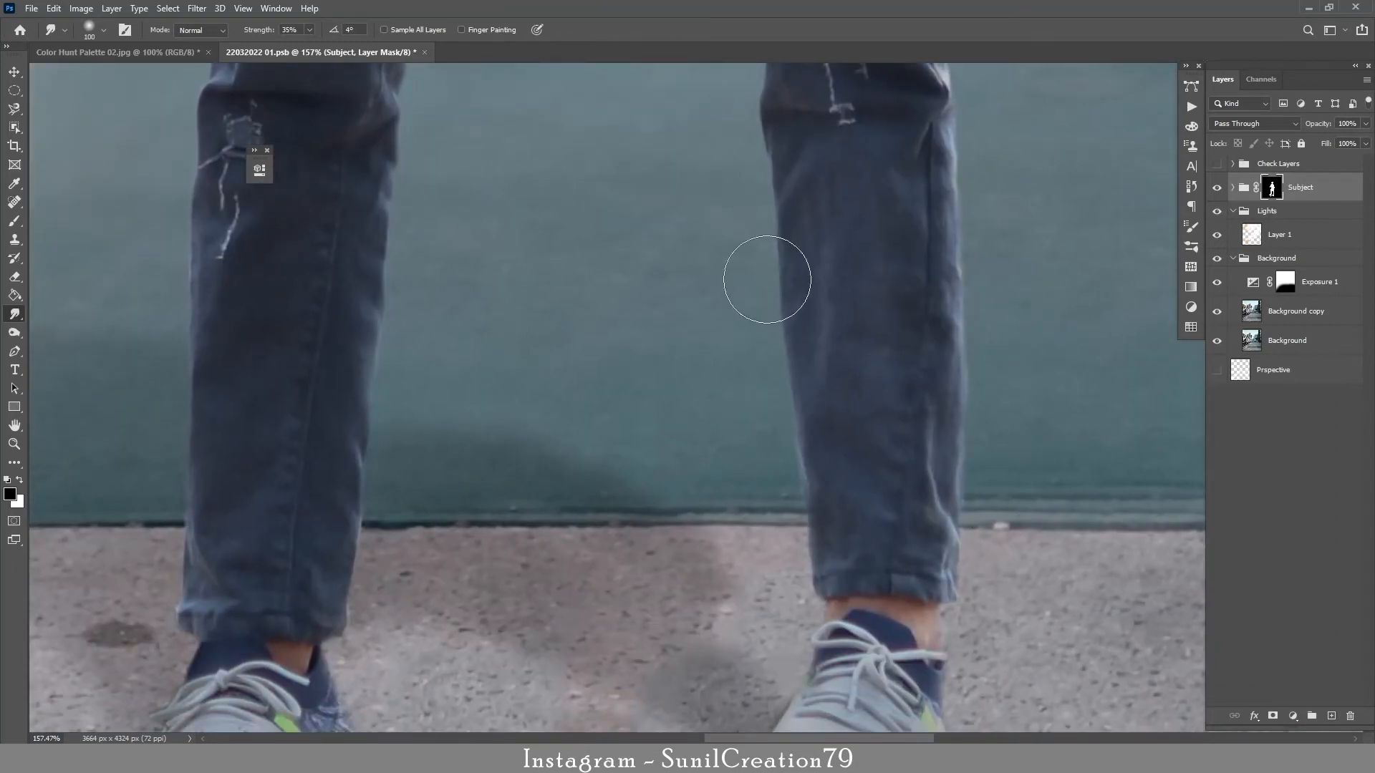
pyautogui.press('z')
pyautogui.moveTo(718, 263); pyautogui.dragTo(629, 356)
pyautogui.moveTo(736, 617); pyautogui.dragTo(807, 557)
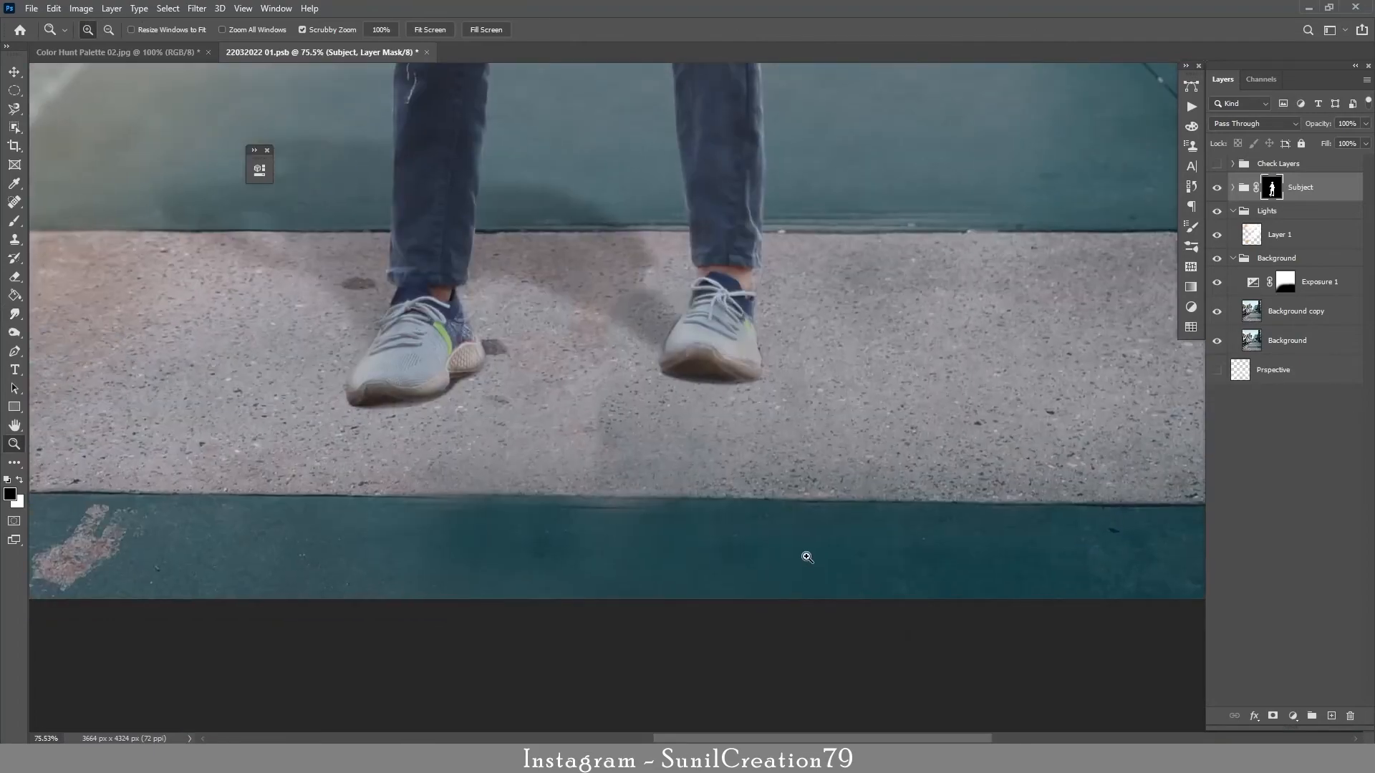
pyautogui.press('z')
pyautogui.moveTo(746, 442)
pyautogui.mouseDown()
pyautogui.moveTo(695, 441)
pyautogui.moveTo(795, 441)
pyautogui.mouseUp()
pyautogui.moveTo(689, 165)
pyautogui.mouseDown()
pyautogui.moveTo(749, 165)
pyautogui.moveTo(677, 164)
pyautogui.mouseUp()
# Add a Selective Color adjustment above the Dodge layer with Black at -35% for Reds, and clip it to the subject.
pyautogui.click(1232, 188)
pyautogui.click(1293, 222)
pyautogui.click(1292, 716)
pyautogui.click(1289, 722)
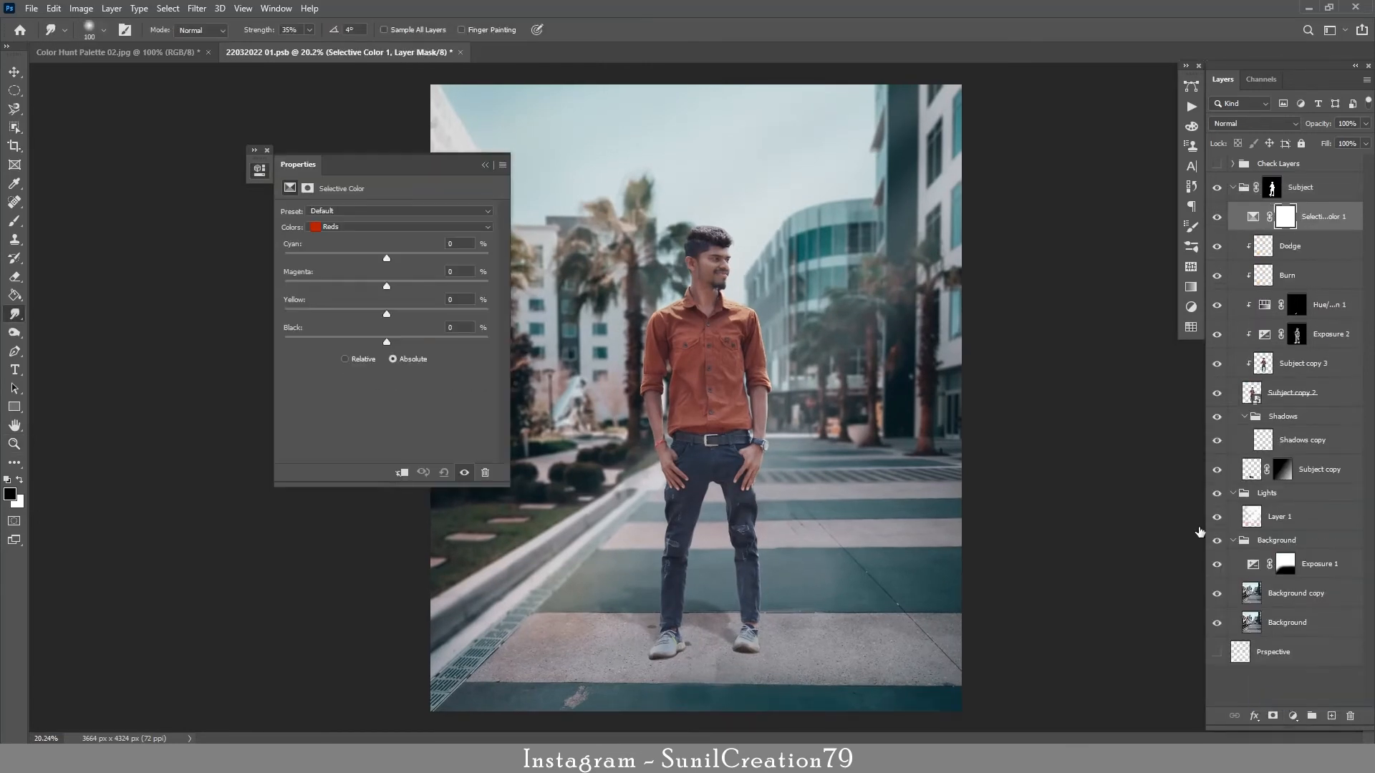
pyautogui.moveTo(386, 341); pyautogui.dragTo(369, 347)
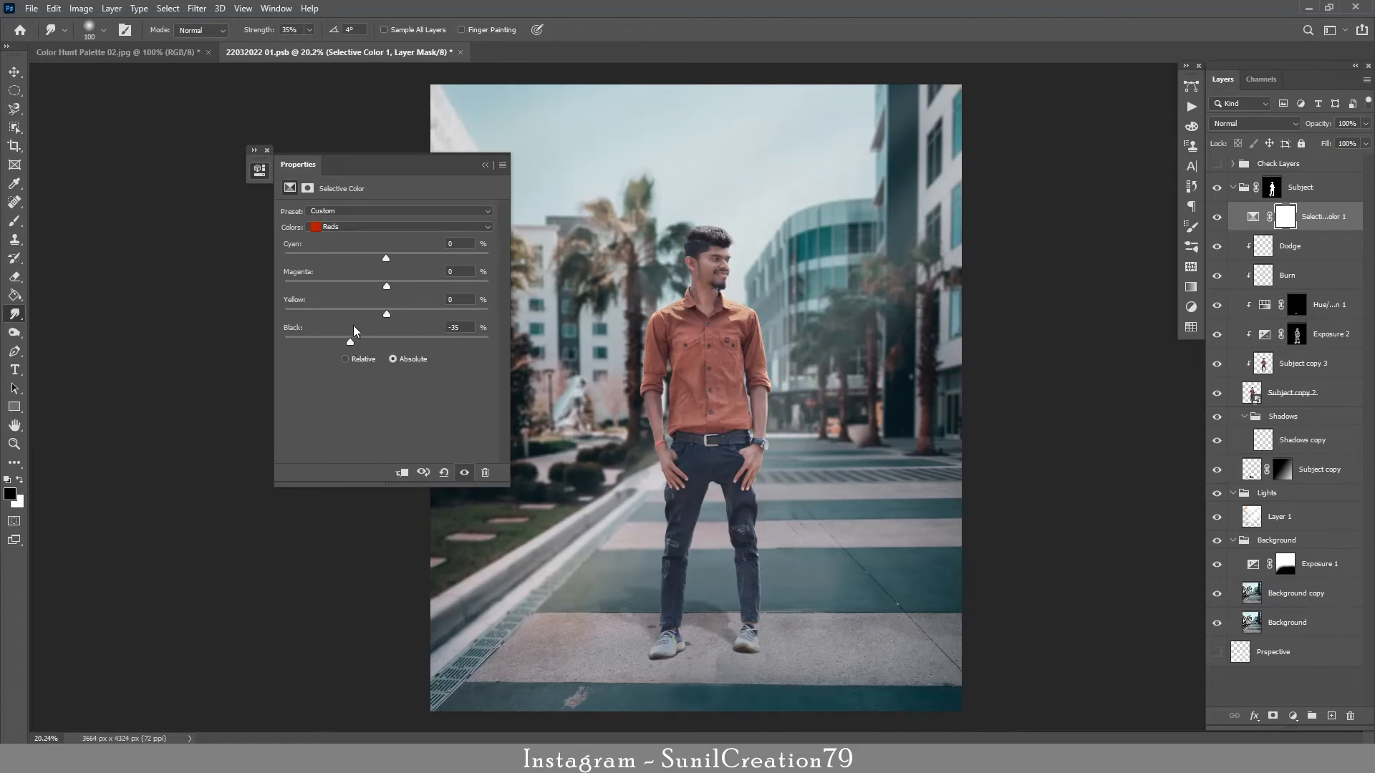
pyautogui.click(485, 165)
pyautogui.keyDown('alt'); pyautogui.click(1285, 232); pyautogui.keyUp('alt')
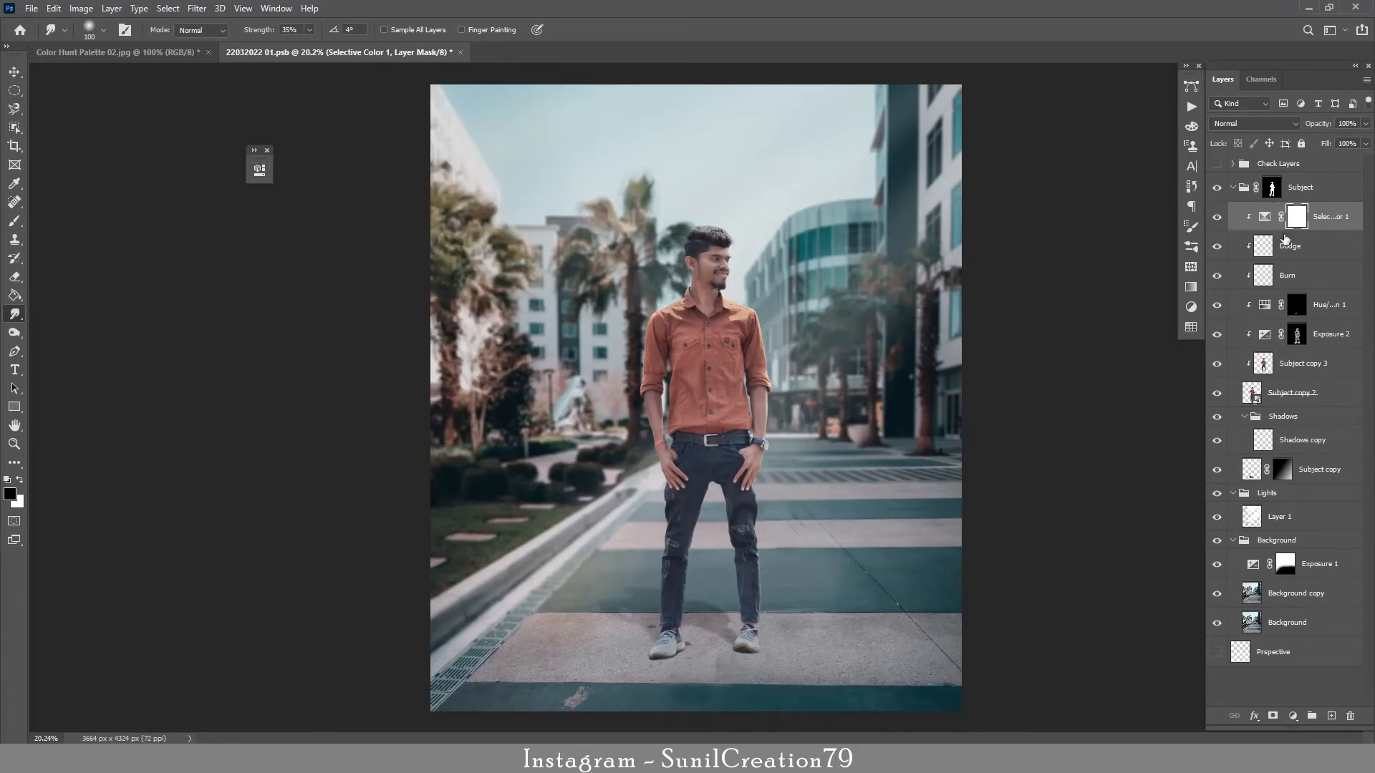
# Invert the Selective Color mask to black and paint the face in white with a 45 px brush at 81% flow.
pyautogui.hotkey('ctrl', 'i')
pyautogui.press('z')
pyautogui.moveTo(704, 280); pyautogui.dragTo(859, 290)
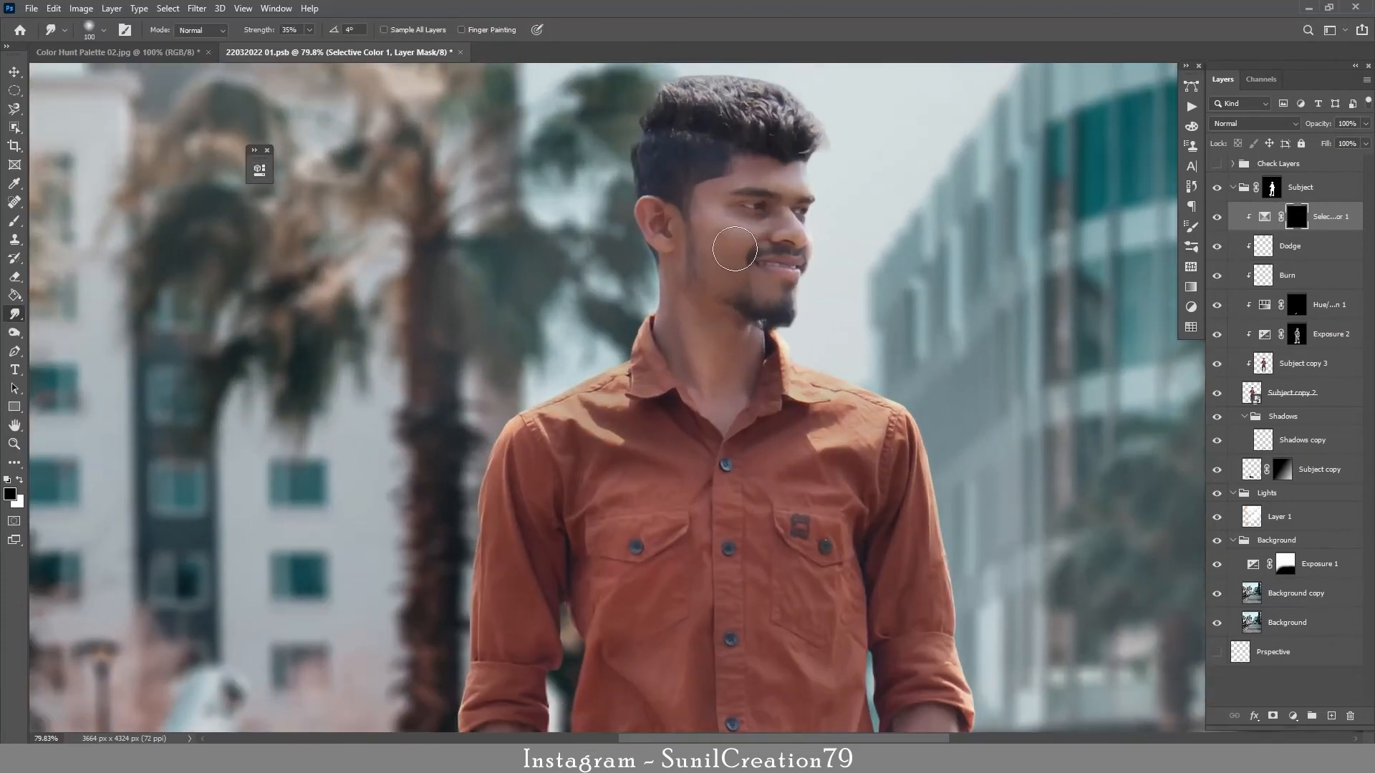
pyautogui.click(14, 220)
pyautogui.press('x')
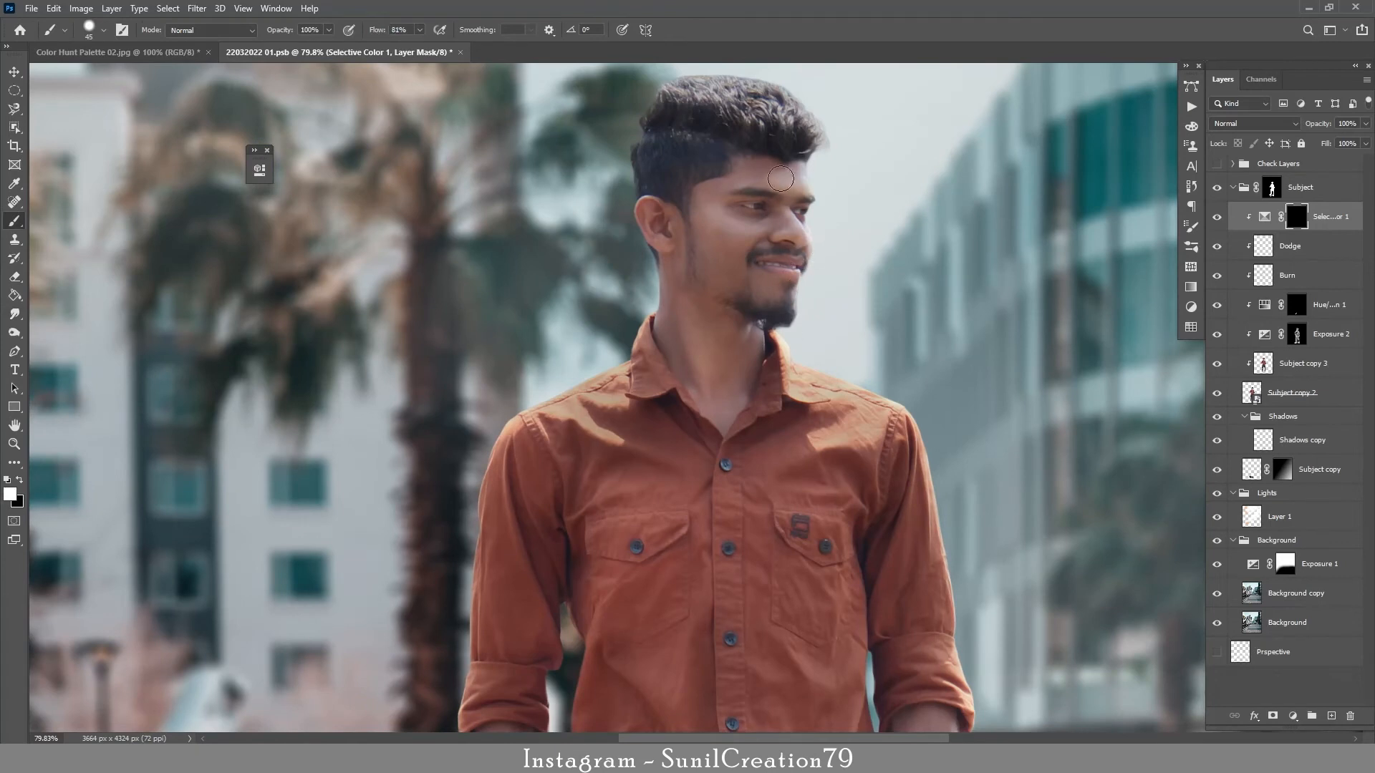
pyautogui.moveTo(781, 179)
pyautogui.mouseDown()
pyautogui.moveTo(722, 200)
pyautogui.moveTo(738, 276)
pyautogui.moveTo(772, 293)
pyautogui.moveTo(741, 374)
pyautogui.moveTo(659, 218)
pyautogui.moveTo(682, 273)
pyautogui.mouseUp()
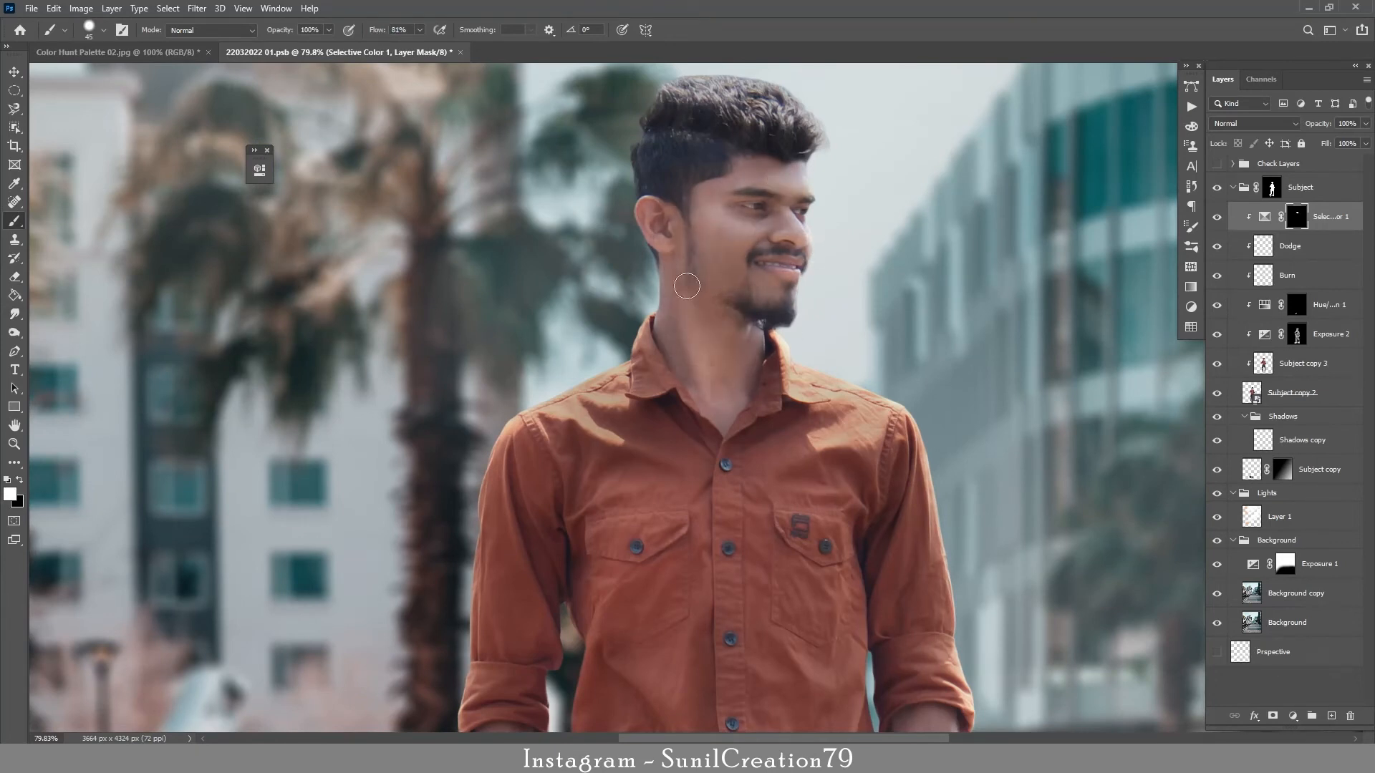
# Paint the Selective Color mask white over the forearm, hand and fingers on the red bracelet's side, varying the brush size.
pyautogui.press('space')
pyautogui.moveTo(835, 438); pyautogui.dragTo(890, 71)
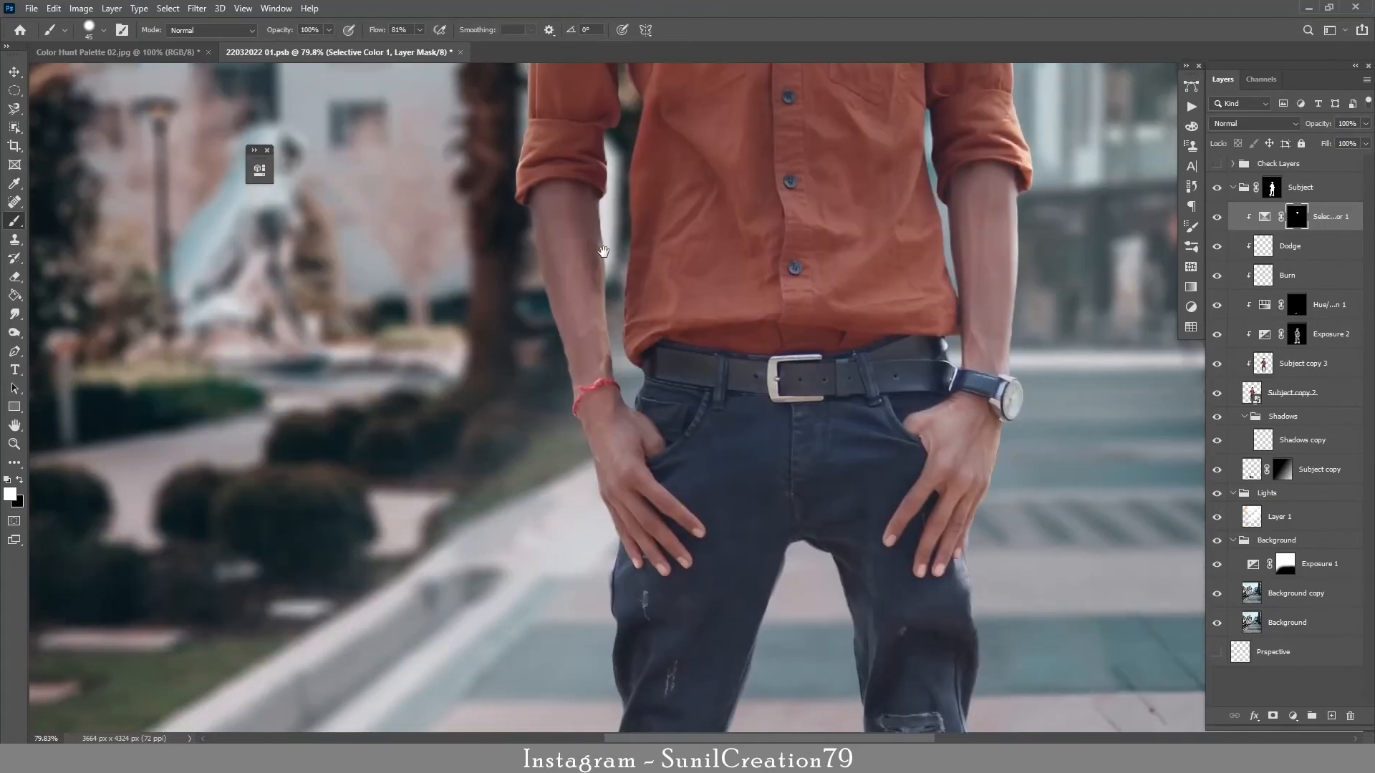
pyautogui.press(']')
pyautogui.press(']')
pyautogui.press(']')
pyautogui.moveTo(555, 207)
pyautogui.mouseDown()
pyautogui.moveTo(643, 509)
pyautogui.moveTo(674, 505)
pyautogui.moveTo(695, 527)
pyautogui.mouseUp()
pyautogui.press('[')
pyautogui.press('[')
pyautogui.press('[')
pyautogui.press('[')
pyautogui.press('[')
pyautogui.press('[')
pyautogui.moveTo(609, 469); pyautogui.dragTo(680, 553)
pyautogui.moveTo(621, 502)
pyautogui.mouseDown()
pyautogui.moveTo(653, 557)
pyautogui.moveTo(629, 550)
pyautogui.mouseUp()
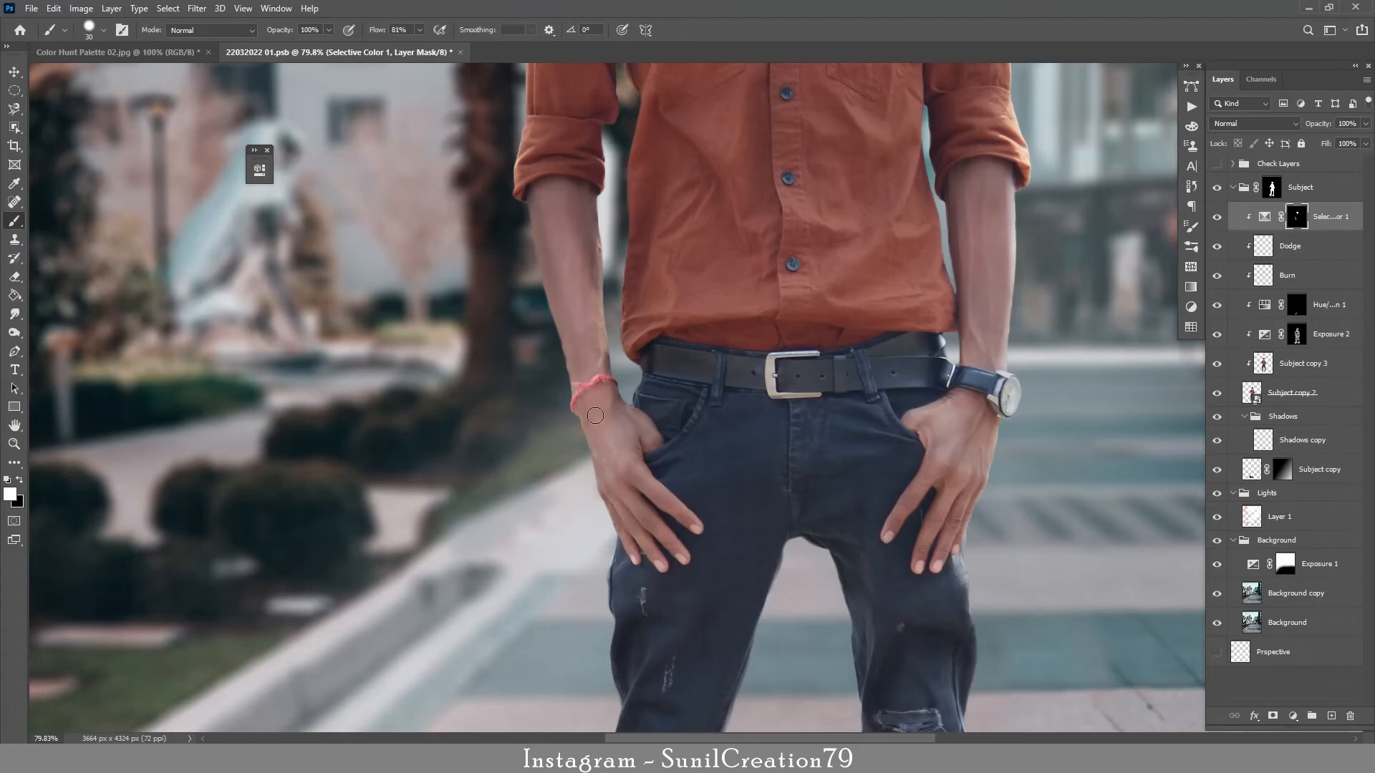
# Paint the Selective Color mask white over the hand, fingers and forearm on the wristwatch's side.
pyautogui.press(']')
pyautogui.press(']')
pyautogui.moveTo(989, 409)
pyautogui.mouseDown()
pyautogui.moveTo(918, 422)
pyautogui.moveTo(940, 482)
pyautogui.moveTo(890, 534)
pyautogui.mouseUp()
pyautogui.moveTo(939, 495); pyautogui.dragTo(920, 563)
pyautogui.moveTo(962, 506); pyautogui.dragTo(945, 558)
pyautogui.press(']')
pyautogui.moveTo(992, 181)
pyautogui.mouseDown()
pyautogui.moveTo(994, 322)
pyautogui.moveTo(974, 353)
pyautogui.mouseUp()
# Lower the Selective Color layer's opacity to 65% and compare the full picture with and without it.
pyautogui.press('z')
pyautogui.moveTo(880, 226)
pyautogui.mouseDown()
pyautogui.moveTo(860, 227)
pyautogui.moveTo(846, 322)
pyautogui.moveTo(816, 323)
pyautogui.mouseUp()
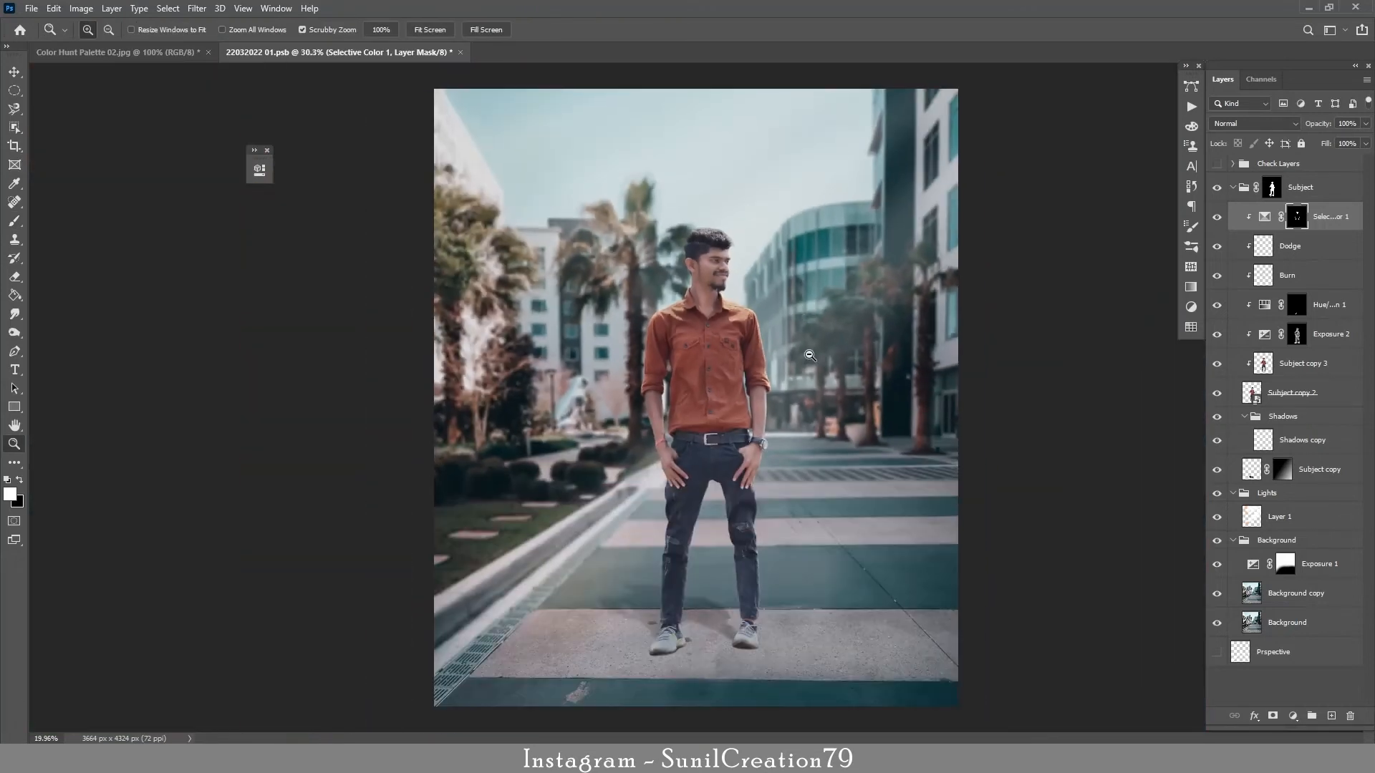
pyautogui.press('b')
pyautogui.click(1217, 217)
pyautogui.click(1216, 217)
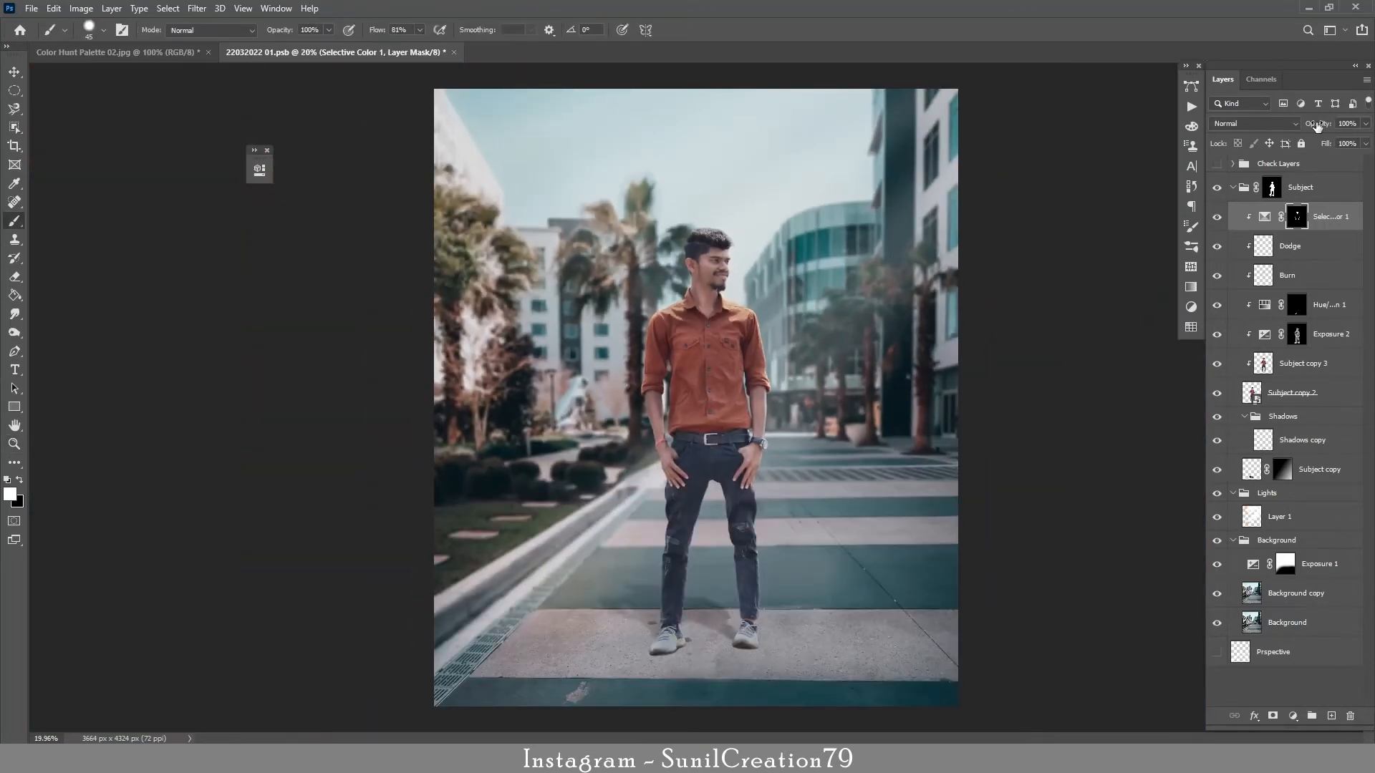
pyautogui.moveTo(1318, 127); pyautogui.dragTo(1311, 127)
pyautogui.click(1217, 217)
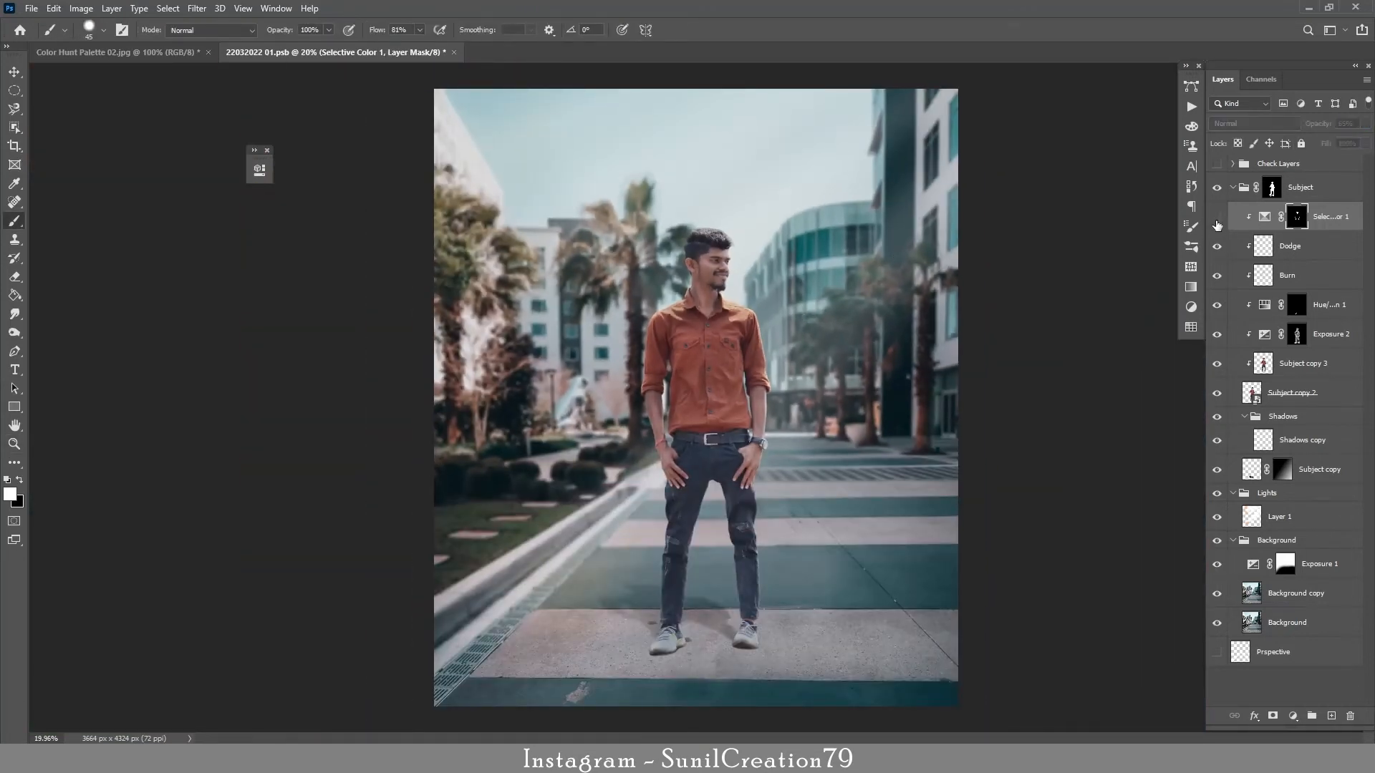
pyautogui.click(1217, 217)
pyautogui.press('z')
pyautogui.moveTo(879, 181); pyautogui.dragTo(856, 181)
pyautogui.press('b')
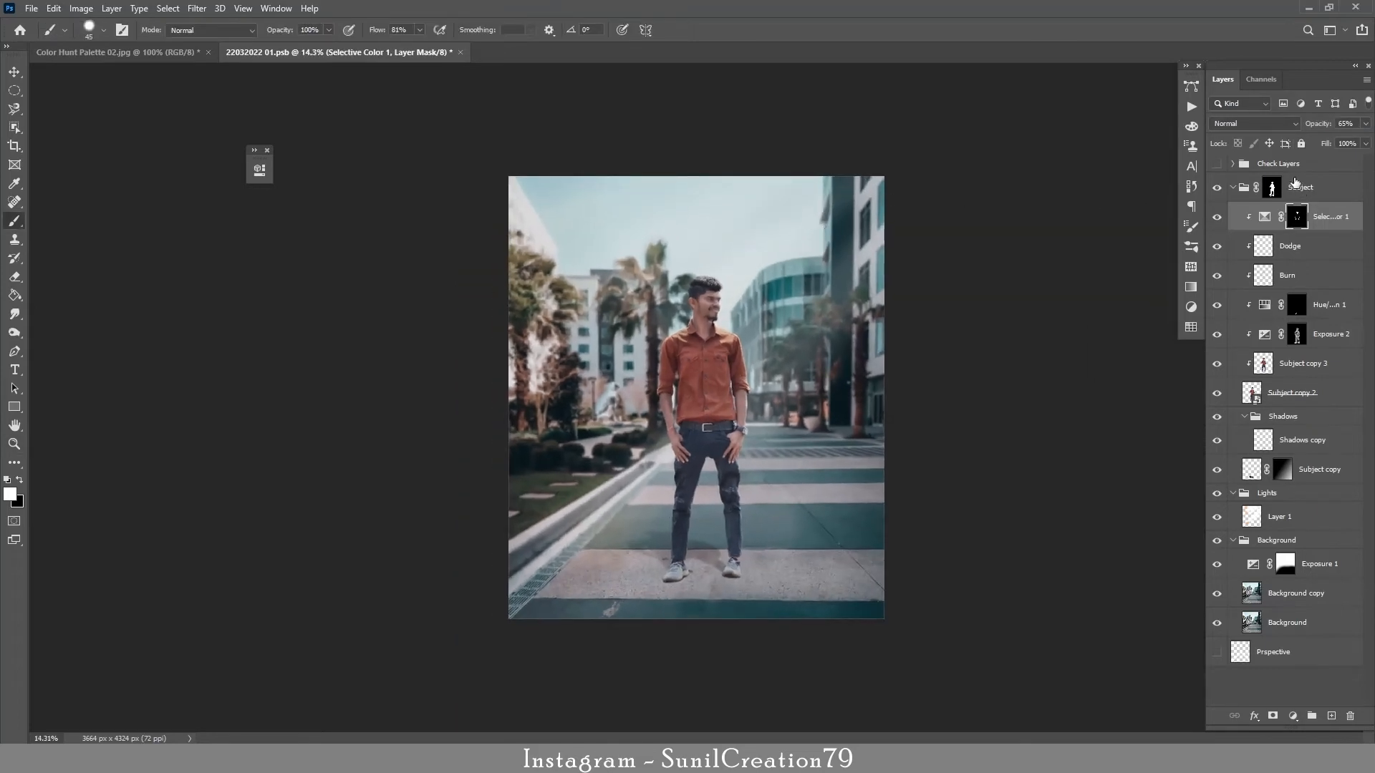
# Create a new layer group above the Subject group and name it Globle FX.
pyautogui.click(1298, 189)
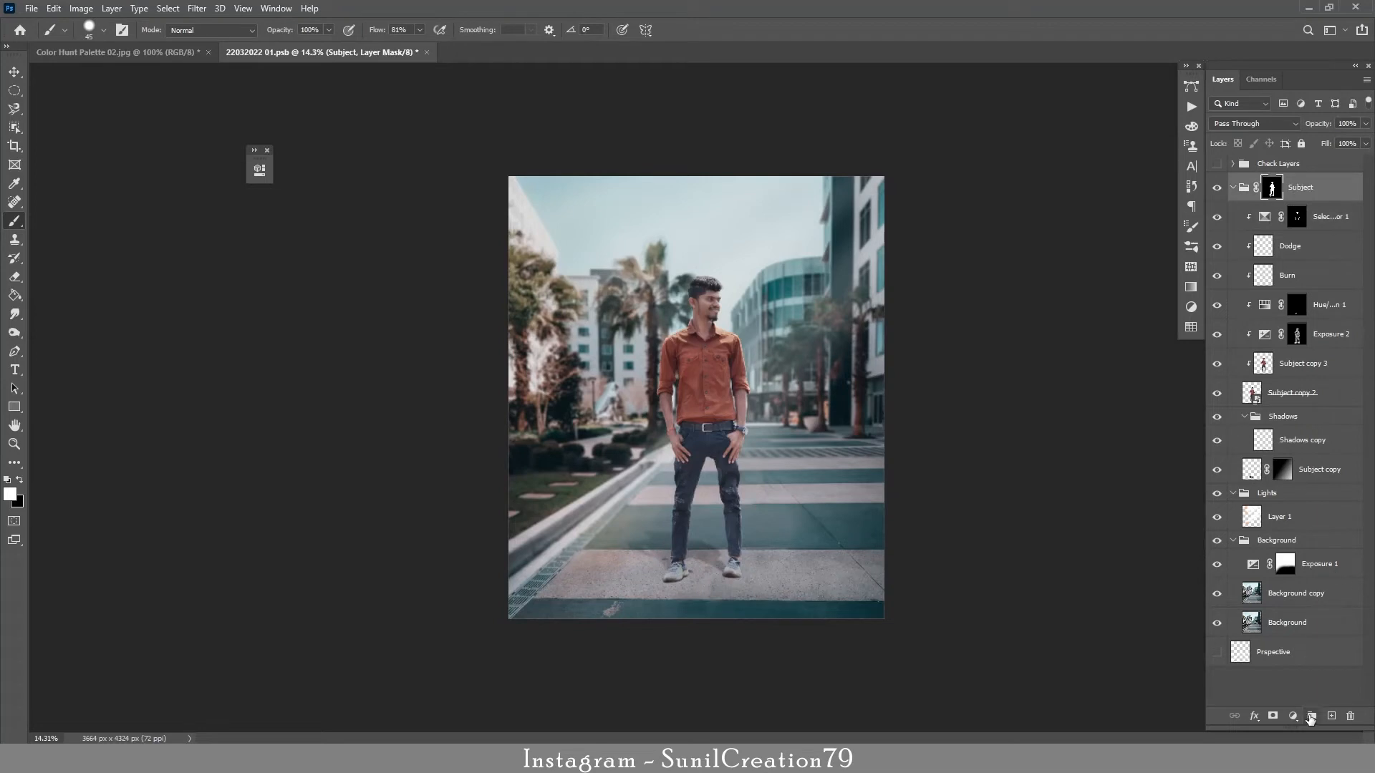
pyautogui.click(1311, 716)
pyautogui.doubleClick(1270, 183)
pyautogui.write('Globle')
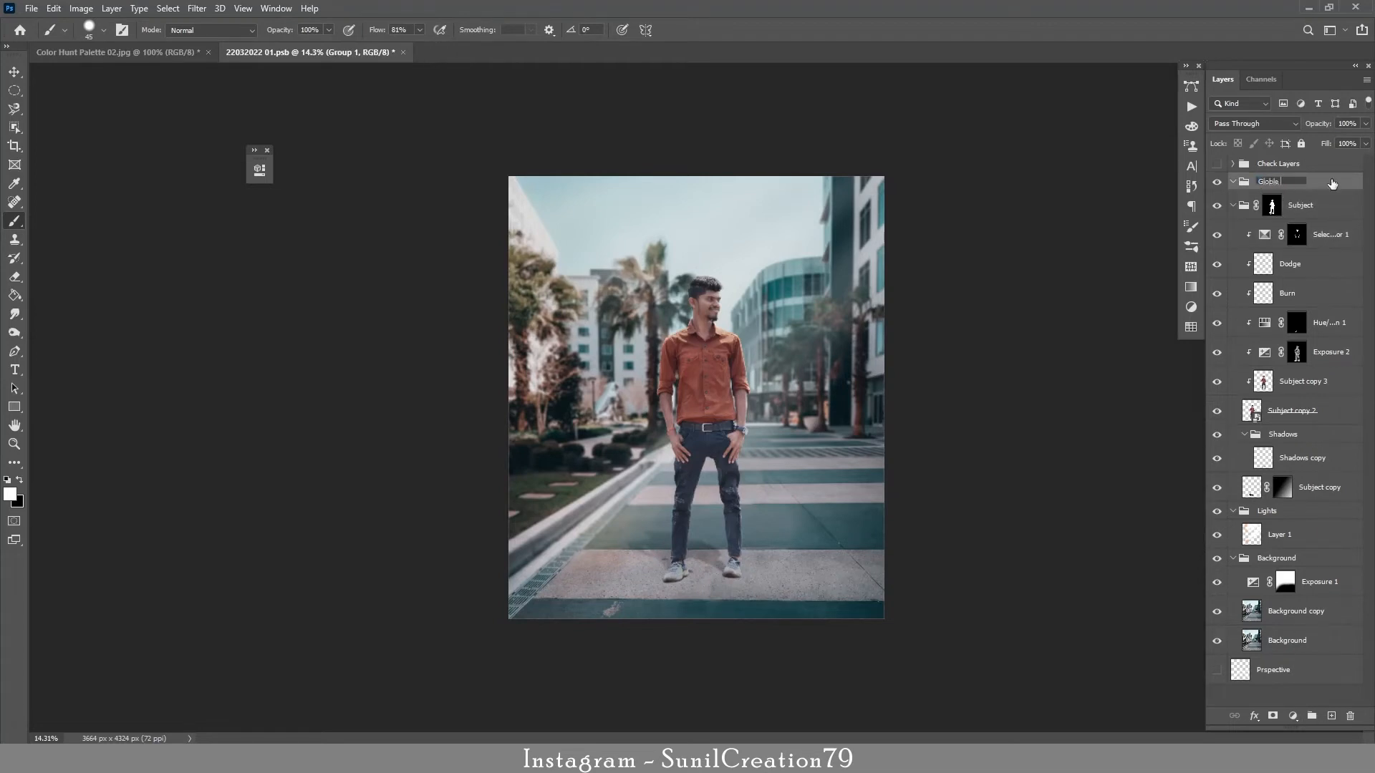
pyautogui.write(' FX')
pyautogui.press('Return')
# Add an Exposure adjustment inside the Globle FX group with the exposure at -1.33.
pyautogui.click(1293, 716)
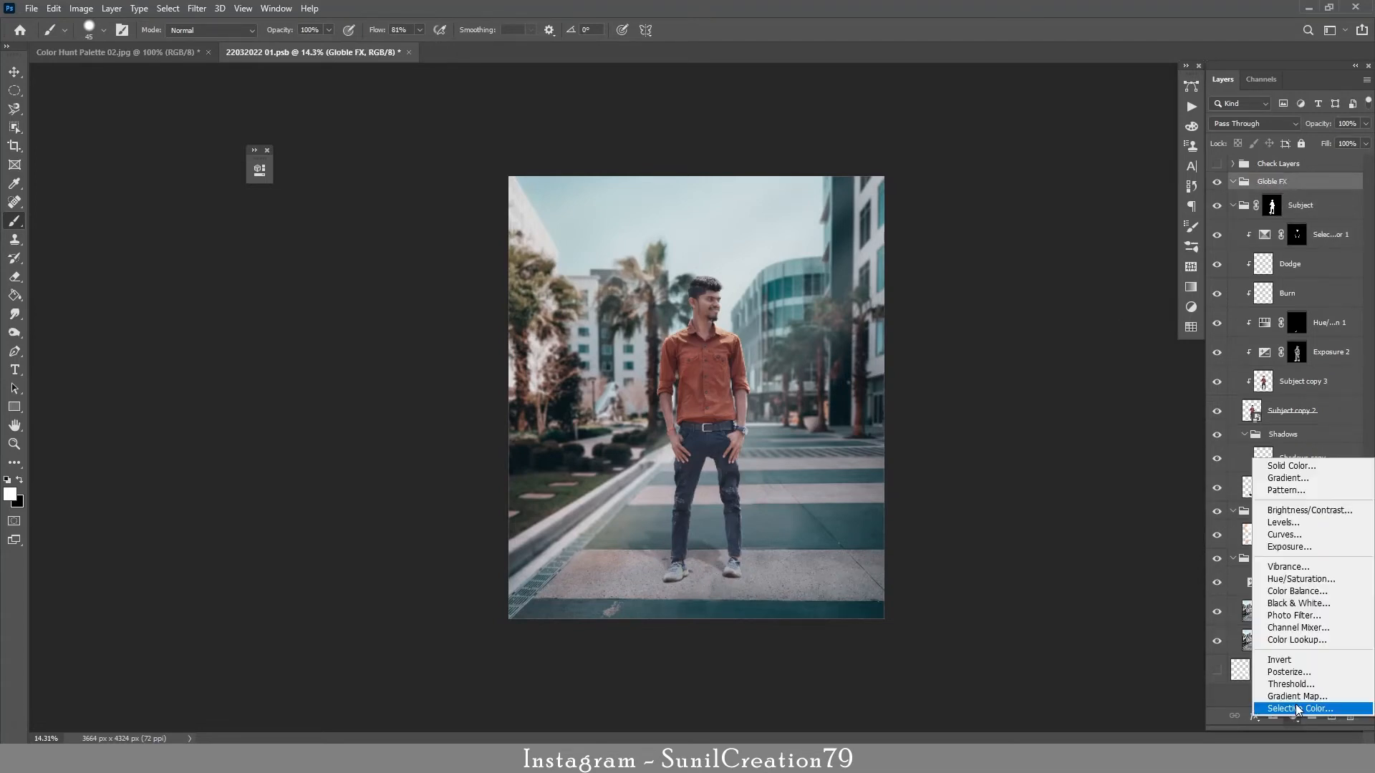
pyautogui.click(1282, 550)
pyautogui.click(367, 247)
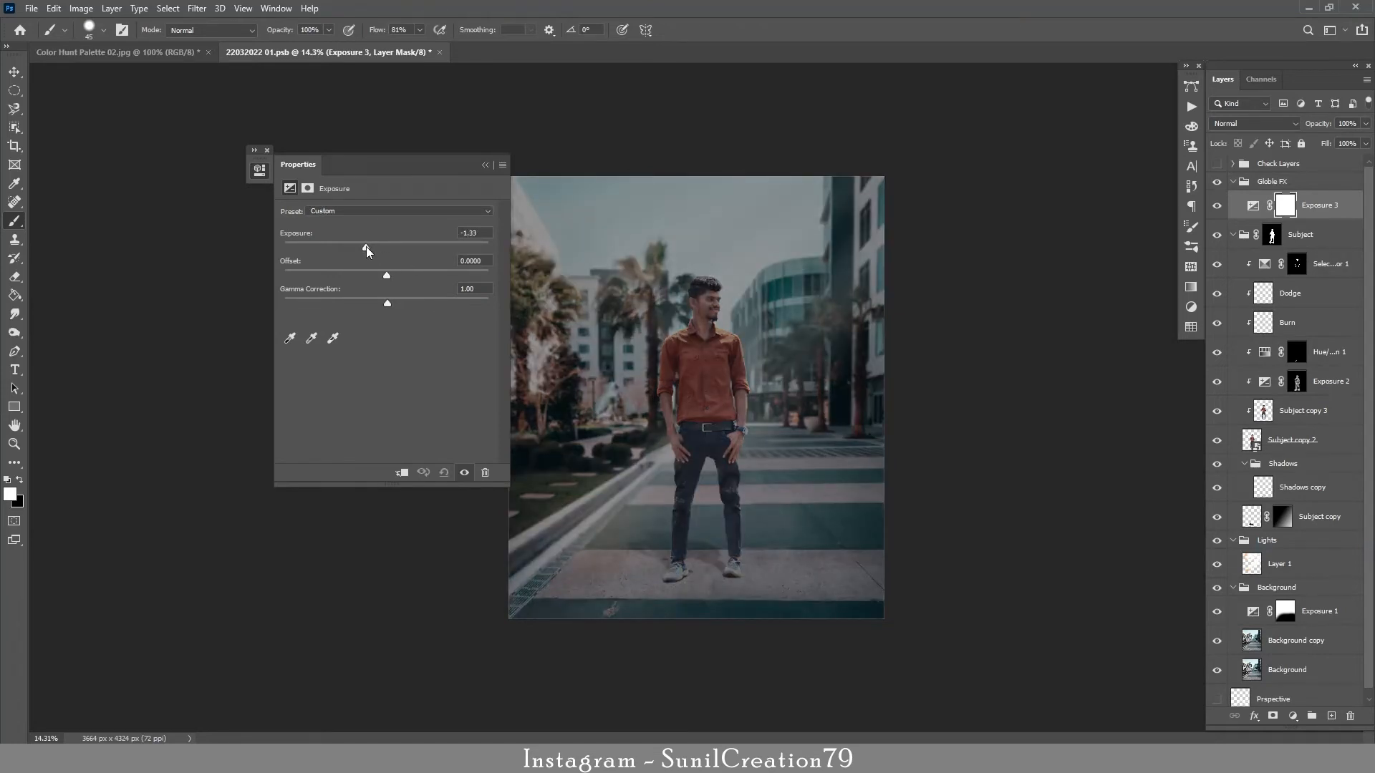
pyautogui.click(907, 227)
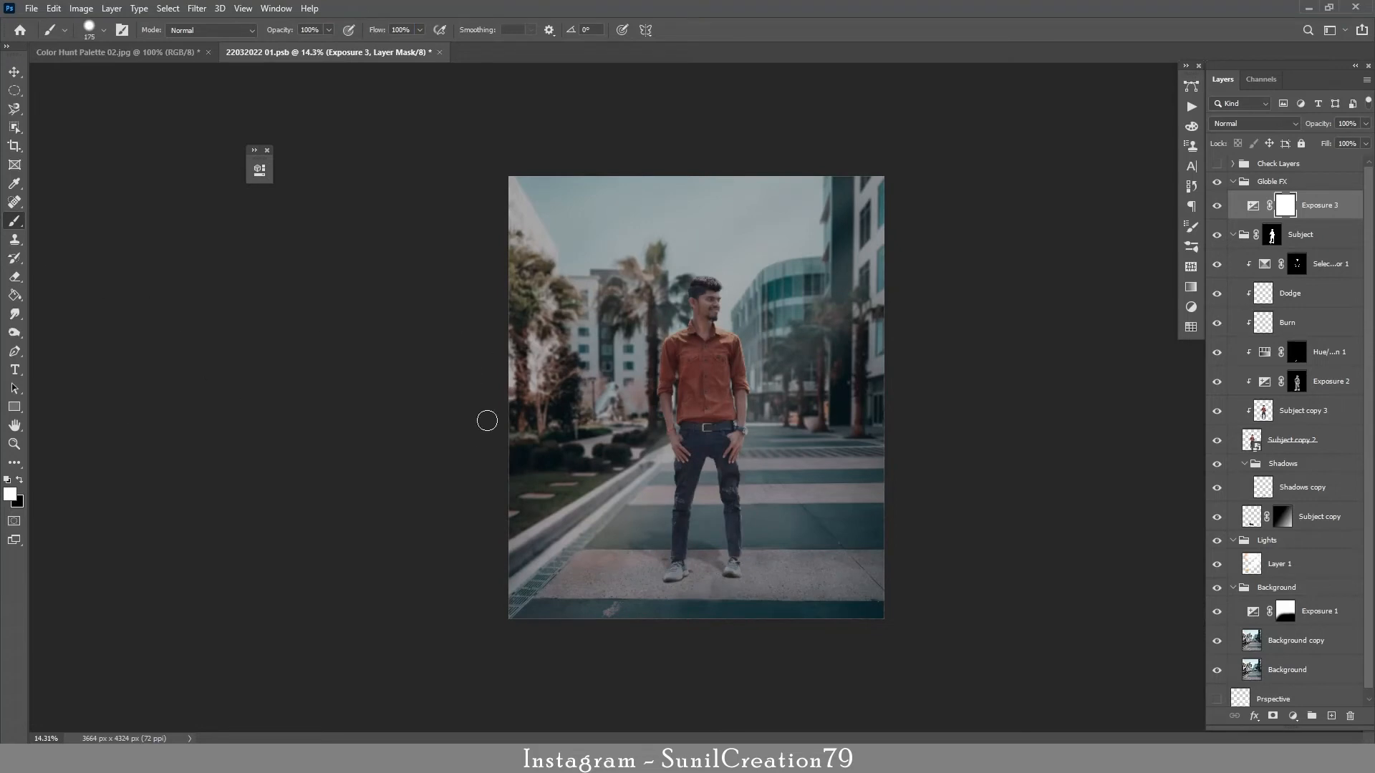
# Paint the Exposure 3 mask black over the subject and the palm-tree side with a 2300 px brush.
pyautogui.press(']')
pyautogui.press(']')
pyautogui.press(']')
pyautogui.press(']')
pyautogui.press(']')
pyautogui.press(']')
pyautogui.press(']')
pyautogui.press(']')
pyautogui.press(']')
pyautogui.press(']')
pyautogui.press(']')
pyautogui.press(']')
pyautogui.press(']')
pyautogui.press(']')
pyautogui.press(']')
pyautogui.press(']')
pyautogui.press(']')
pyautogui.press(']')
pyautogui.press(']')
pyautogui.press(']')
pyautogui.press('x')
pyautogui.moveTo(646, 416)
pyautogui.mouseDown()
pyautogui.moveTo(599, 276)
pyautogui.moveTo(823, 589)
pyautogui.moveTo(458, 390)
pyautogui.mouseUp()
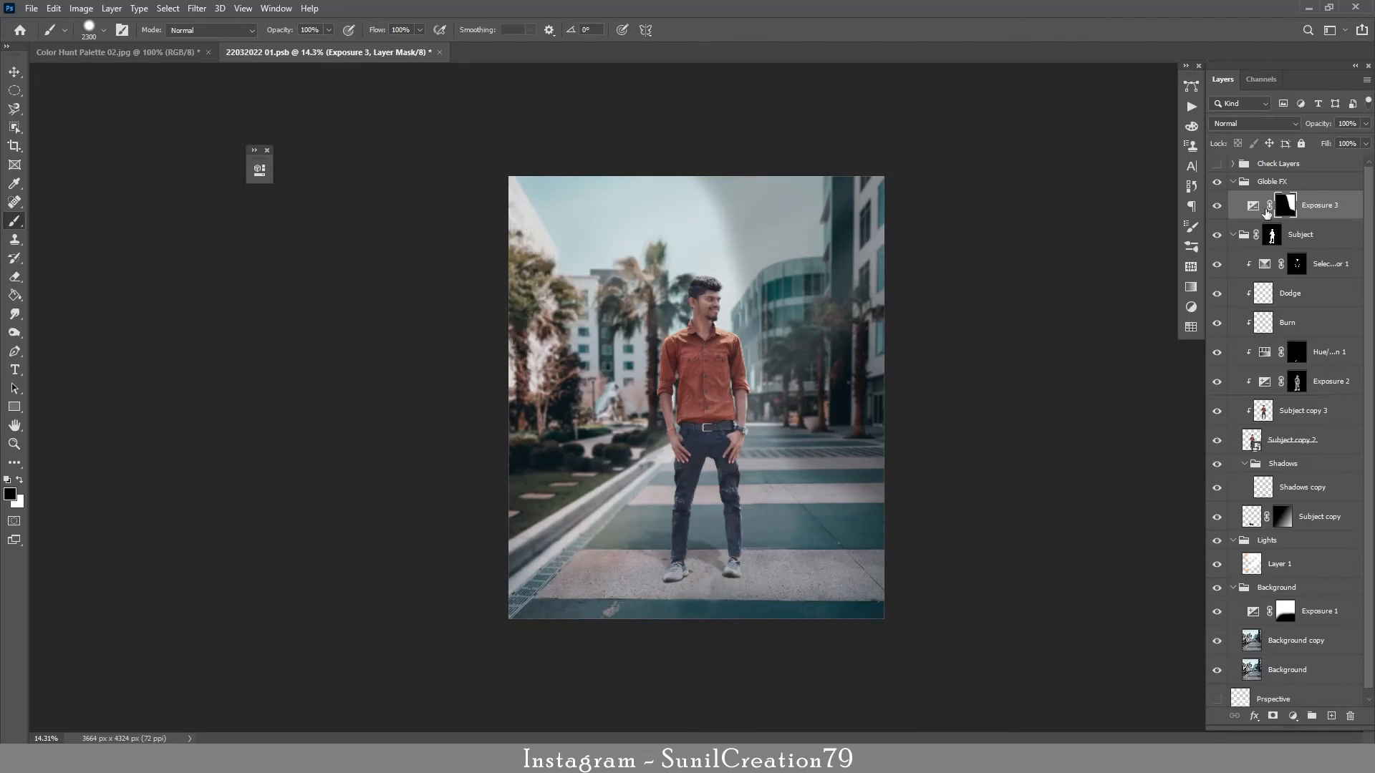
# Feather the Exposure 3 layer mask by about 220 px.
pyautogui.doubleClick(1283, 209)
pyautogui.click(1334, 709)
pyautogui.click(258, 174)
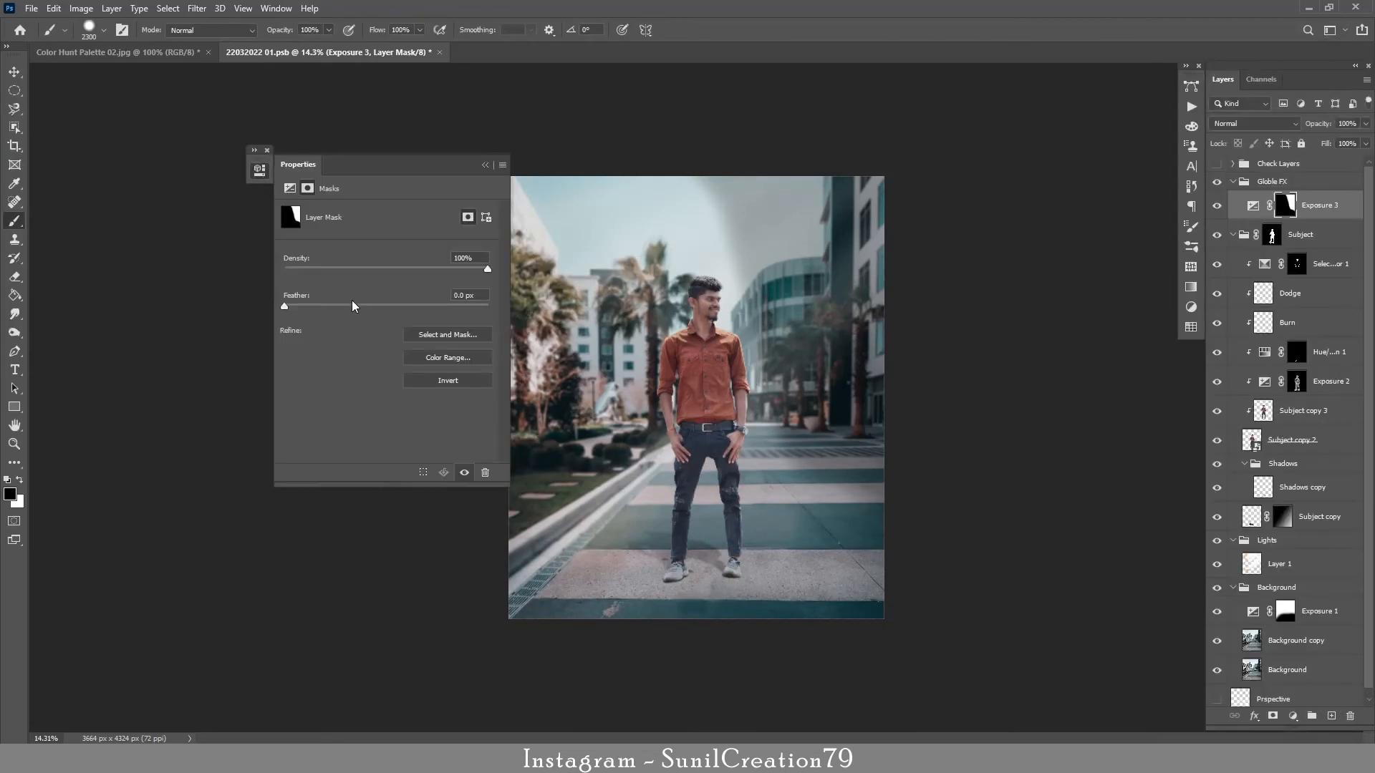
pyautogui.moveTo(352, 306); pyautogui.dragTo(452, 308)
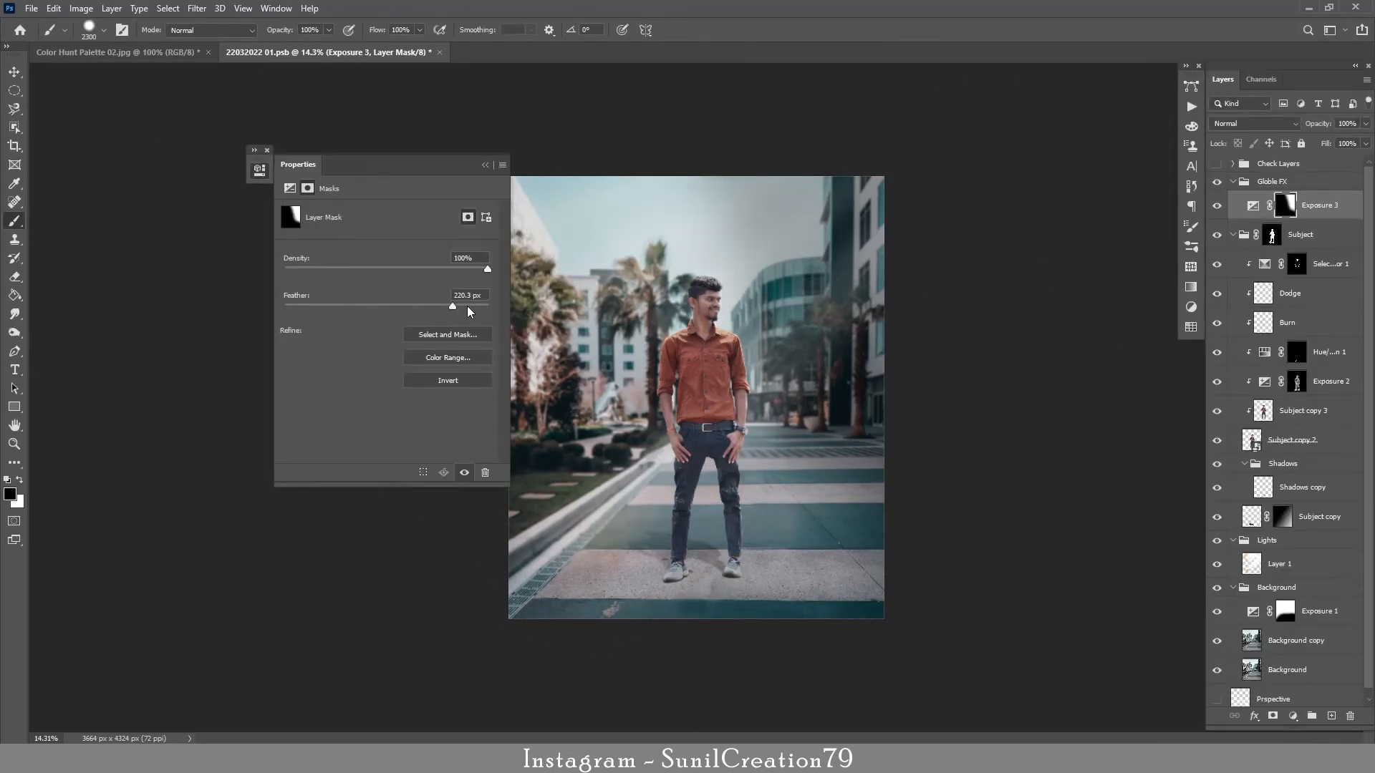
pyautogui.click(486, 166)
# Lower the Exposure 3 layer's opacity to 30% and compare the picture with and without the darkening.
pyautogui.click(1217, 206)
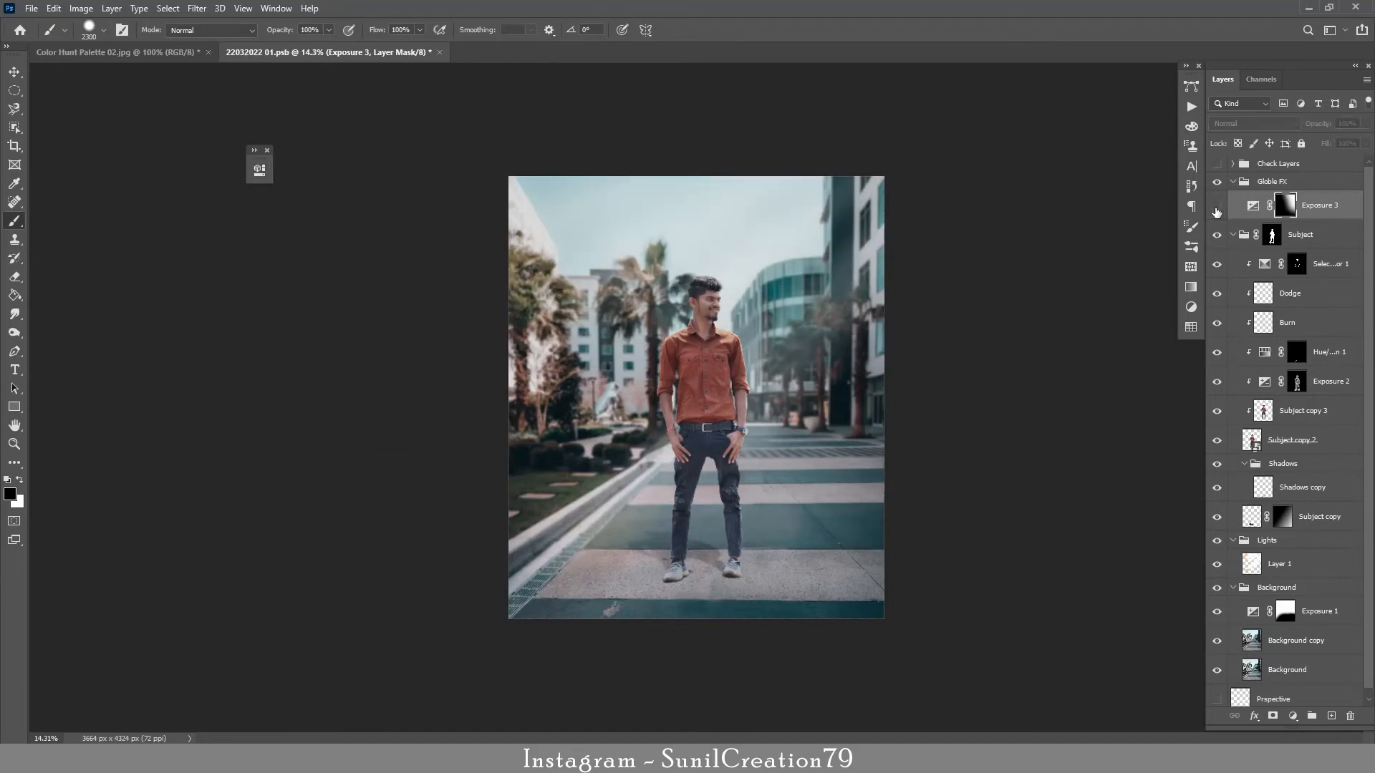
pyautogui.click(1216, 208)
pyautogui.moveTo(1324, 128); pyautogui.dragTo(1339, 141)
pyautogui.click(1217, 206)
pyautogui.click(1217, 207)
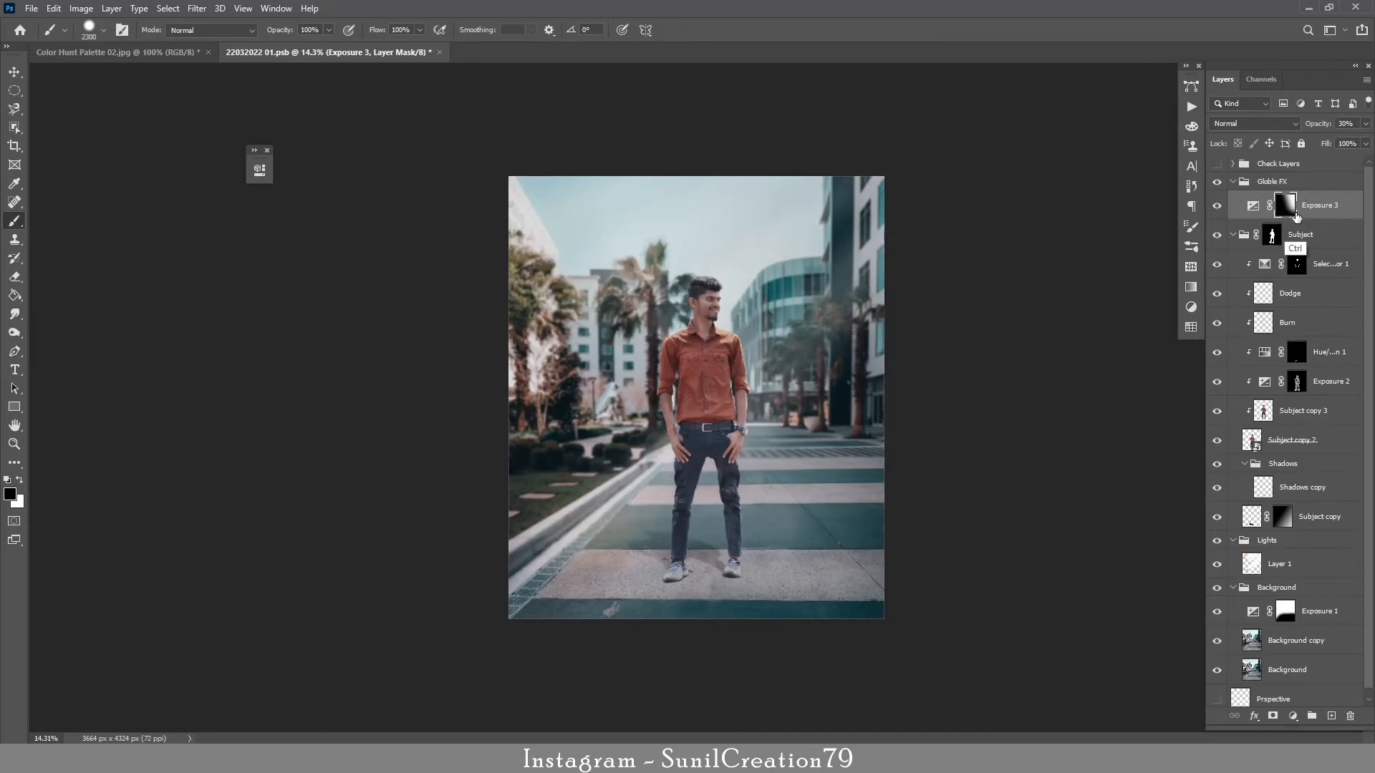
# Invert the Exposure 3 mask and compare the picture with and without the adjustment.
pyautogui.hotkey('ctrl', 'i')
pyautogui.click(1216, 207)
pyautogui.click(1217, 207)
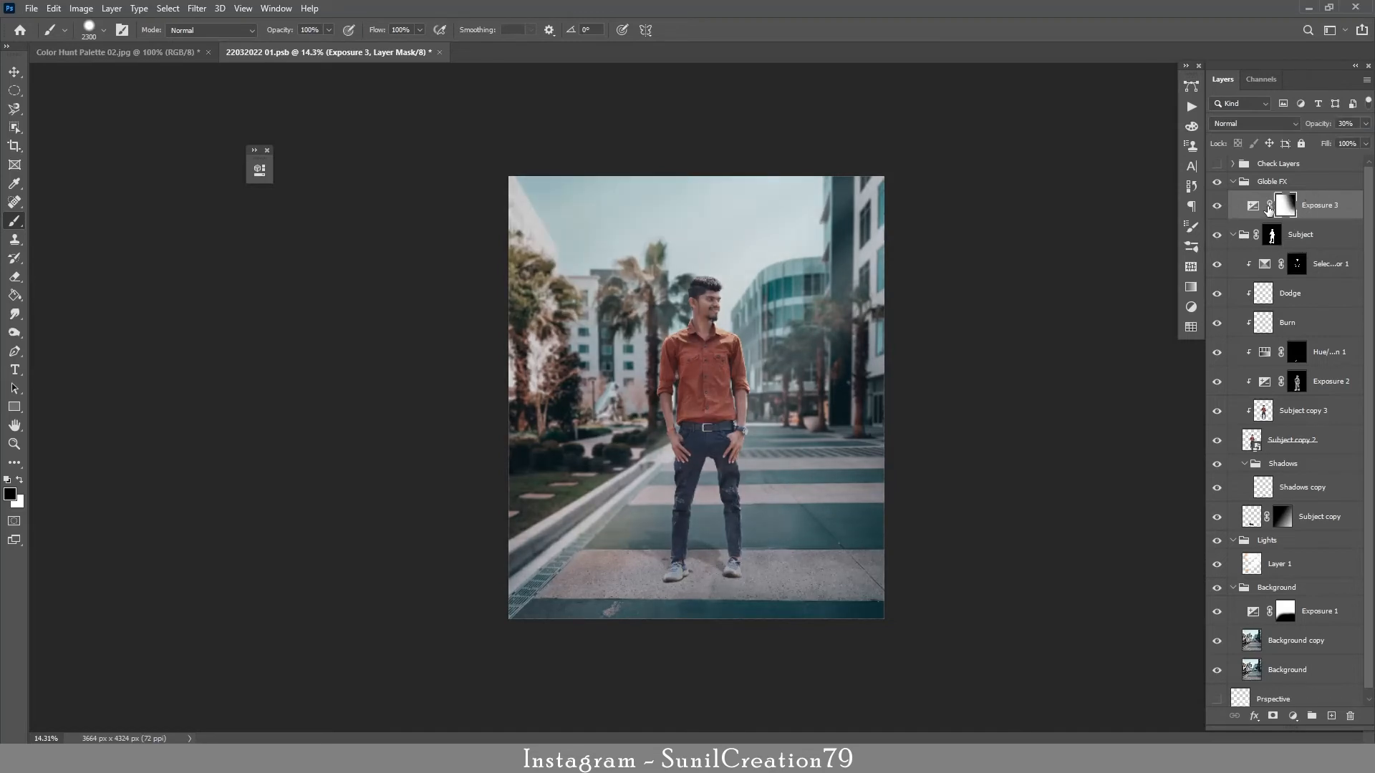
# Draw a black Foreground to Transparent linear gradient across the Exposure 3 mask from the picture's upper-right corner toward the lower-left edge.
pyautogui.rightClick(15, 295)
pyautogui.click(72, 295)
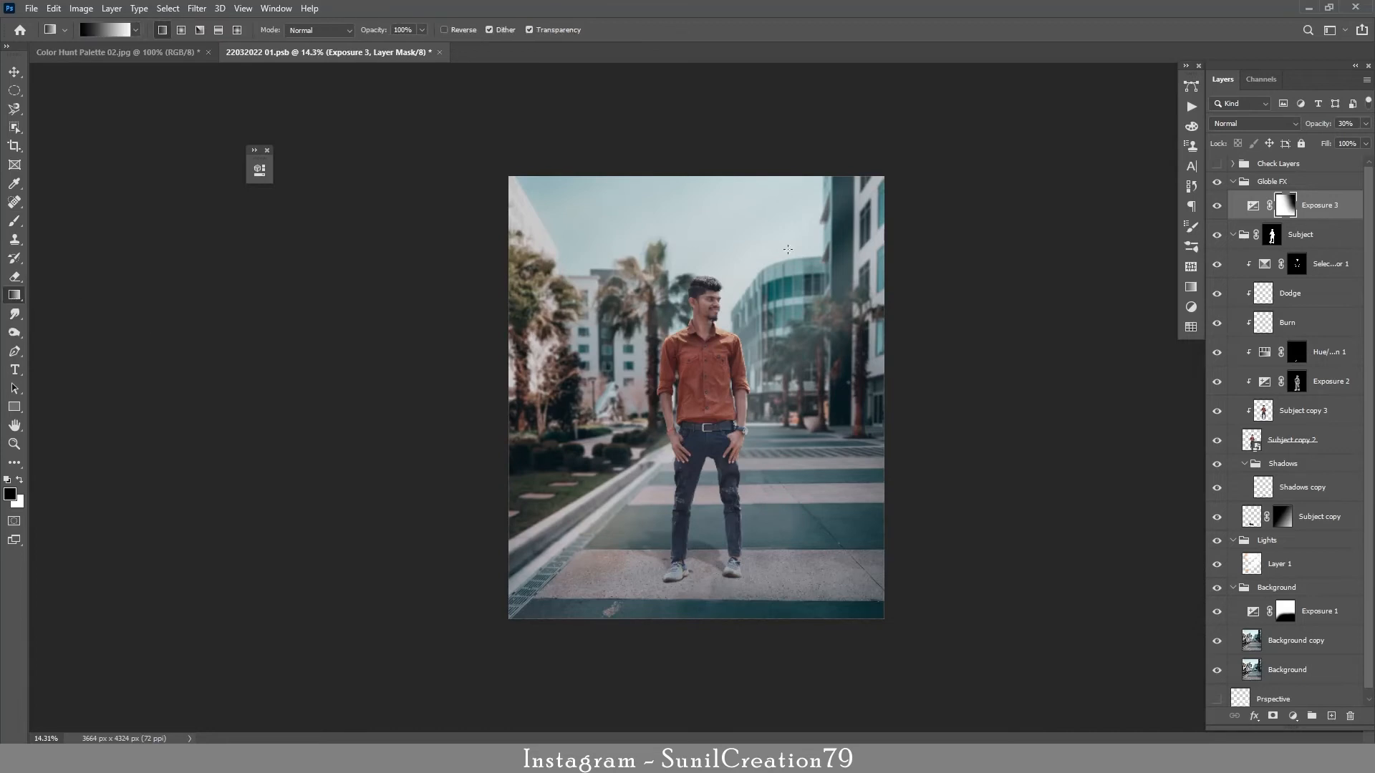
pyautogui.click(136, 31)
pyautogui.click(29, 59)
pyautogui.click(73, 77)
pyautogui.click(124, 32)
pyautogui.click(838, 319)
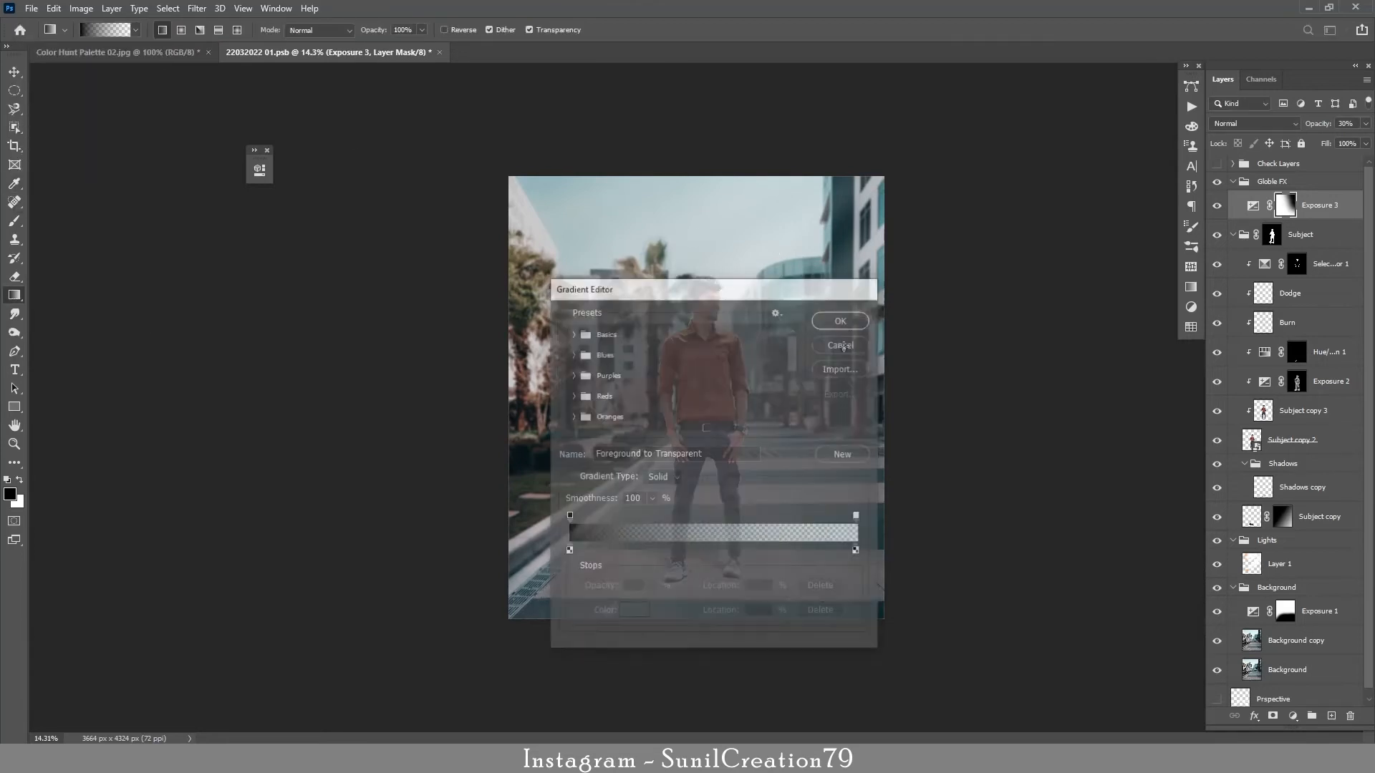
pyautogui.moveTo(949, 149)
pyautogui.mouseDown()
pyautogui.moveTo(618, 489)
pyautogui.moveTo(430, 530)
pyautogui.mouseUp()
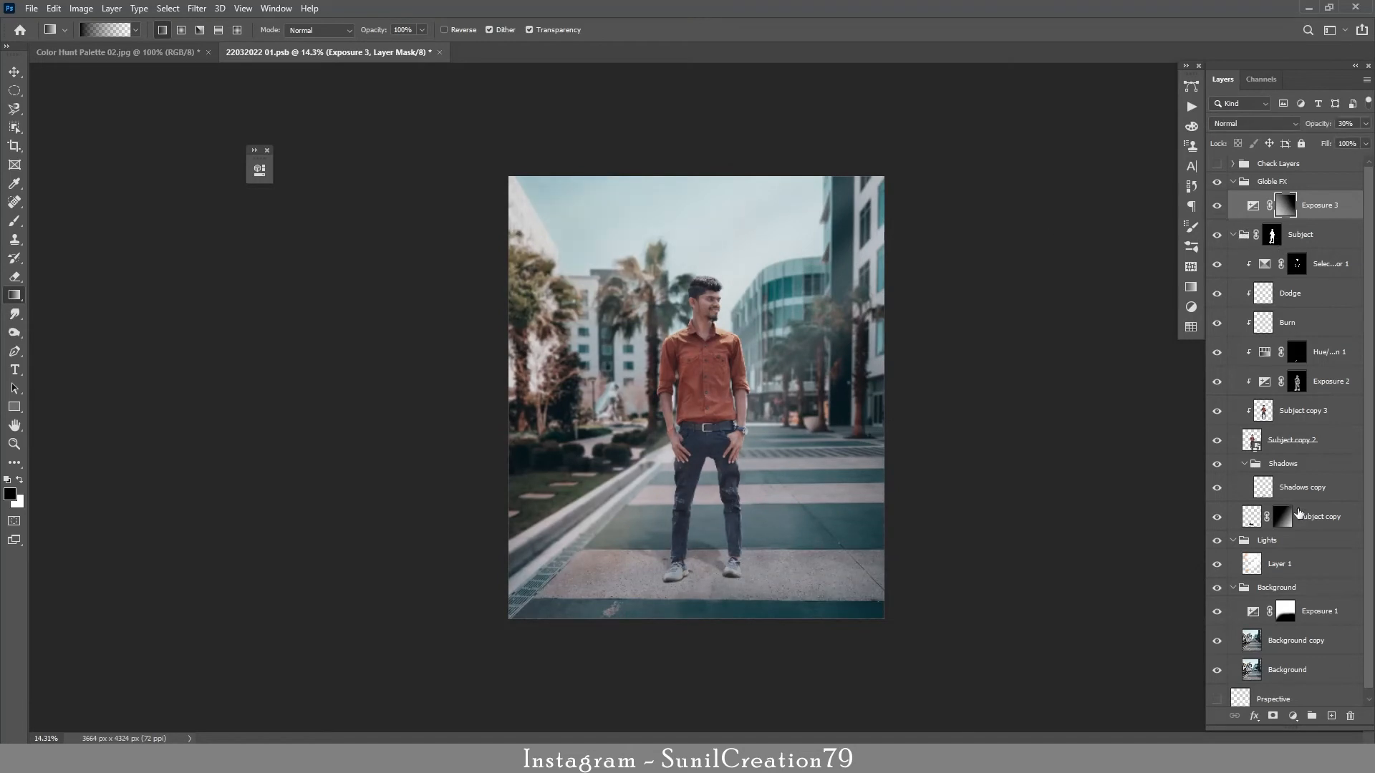
# Add a Selective Color adjustment above Exposure 3 and set its Reds to cyan -15% and magenta -10%.
pyautogui.click(1293, 716)
pyautogui.click(1268, 738)
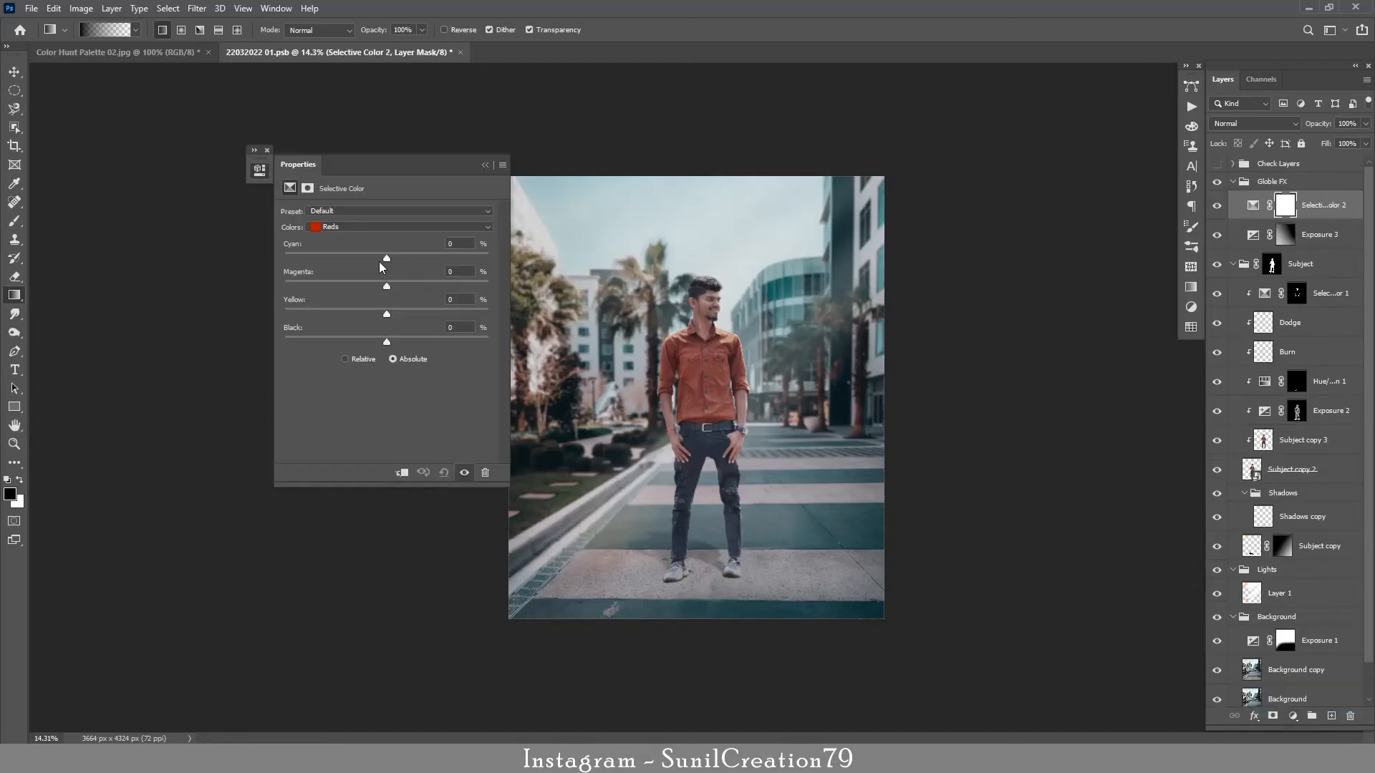
pyautogui.moveTo(386, 259); pyautogui.dragTo(382, 288)
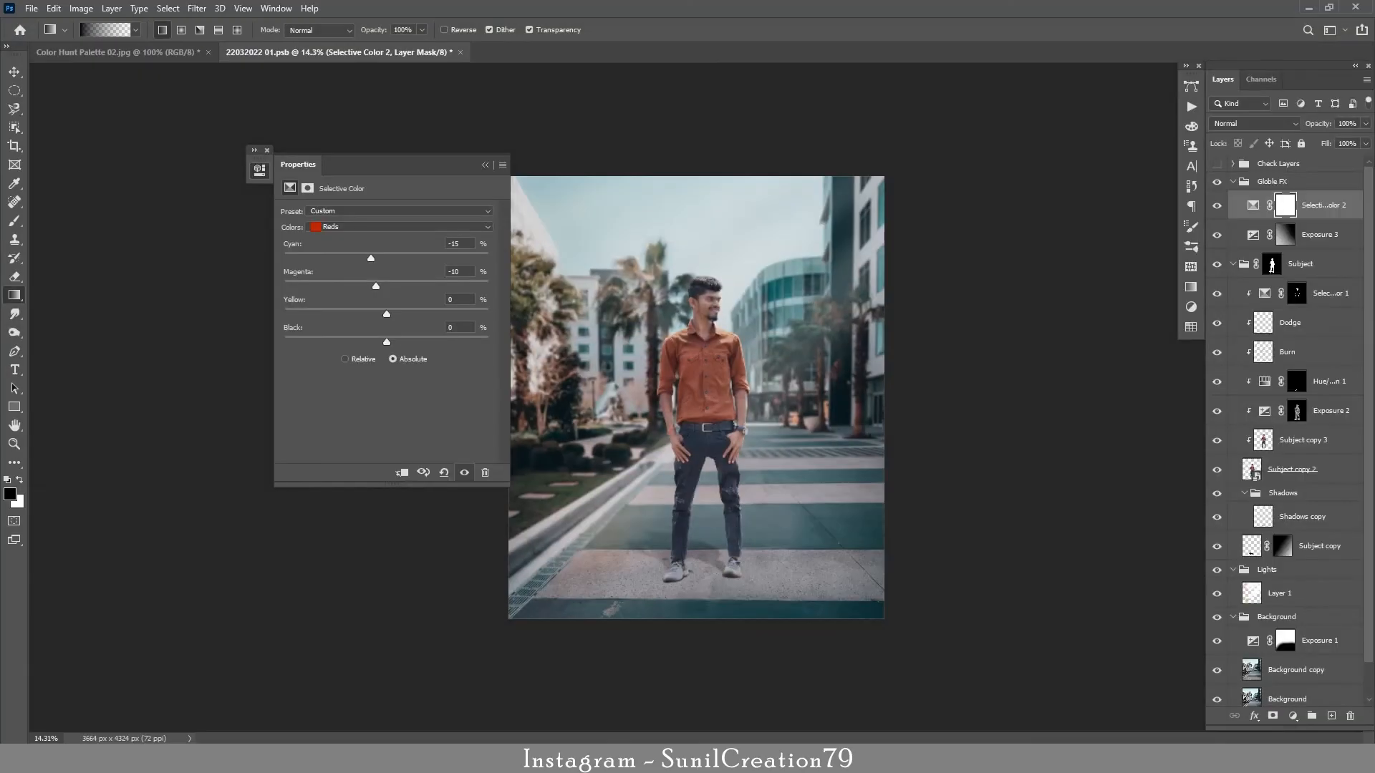
# Float the Color Hunt Palette 02.jpg window beside the picture and fine-tune the magenta, yellow and black amounts of the Reds.
pyautogui.click(102, 54)
pyautogui.moveTo(102, 54)
pyautogui.mouseDown()
pyautogui.moveTo(109, 88)
pyautogui.moveTo(102, 68)
pyautogui.mouseUp()
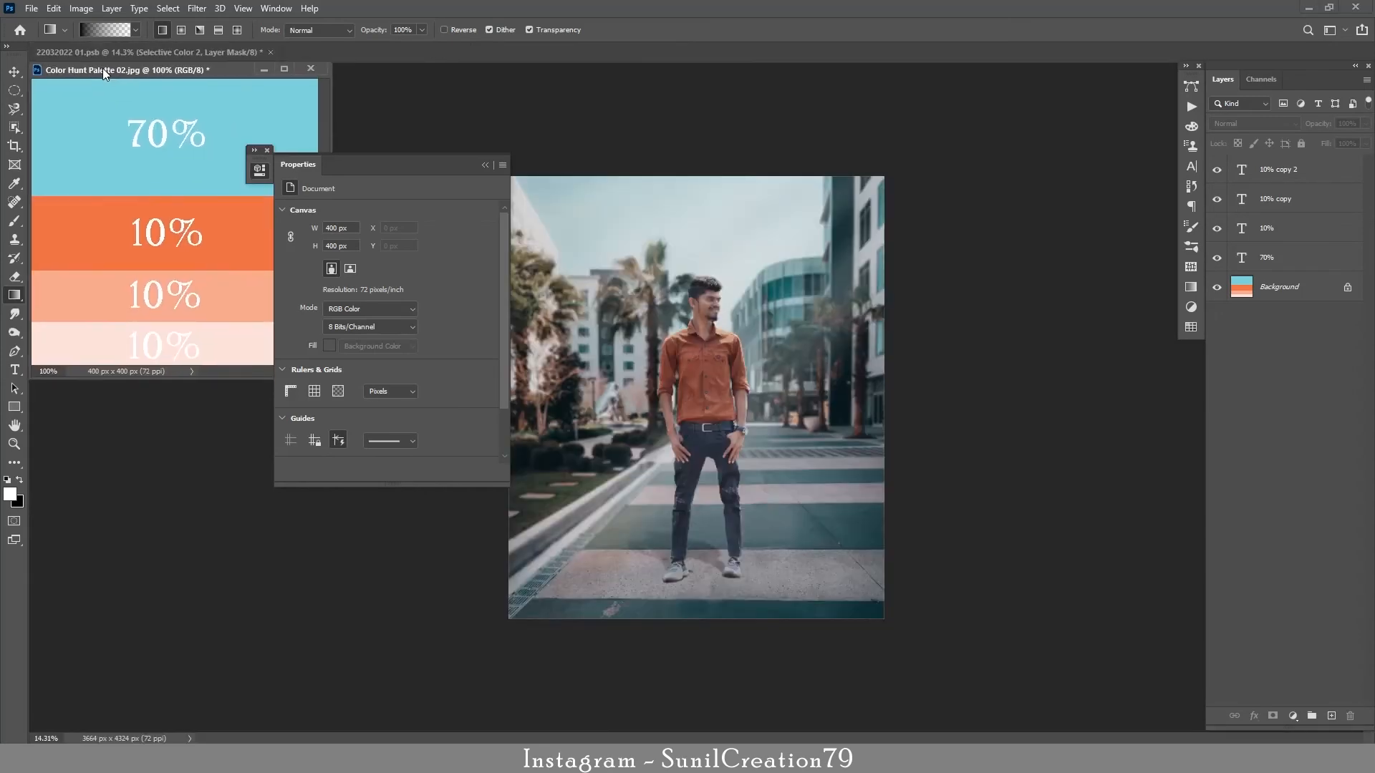
pyautogui.click(739, 302)
pyautogui.click(462, 273)
pyautogui.scroll(-6, 470, 284)
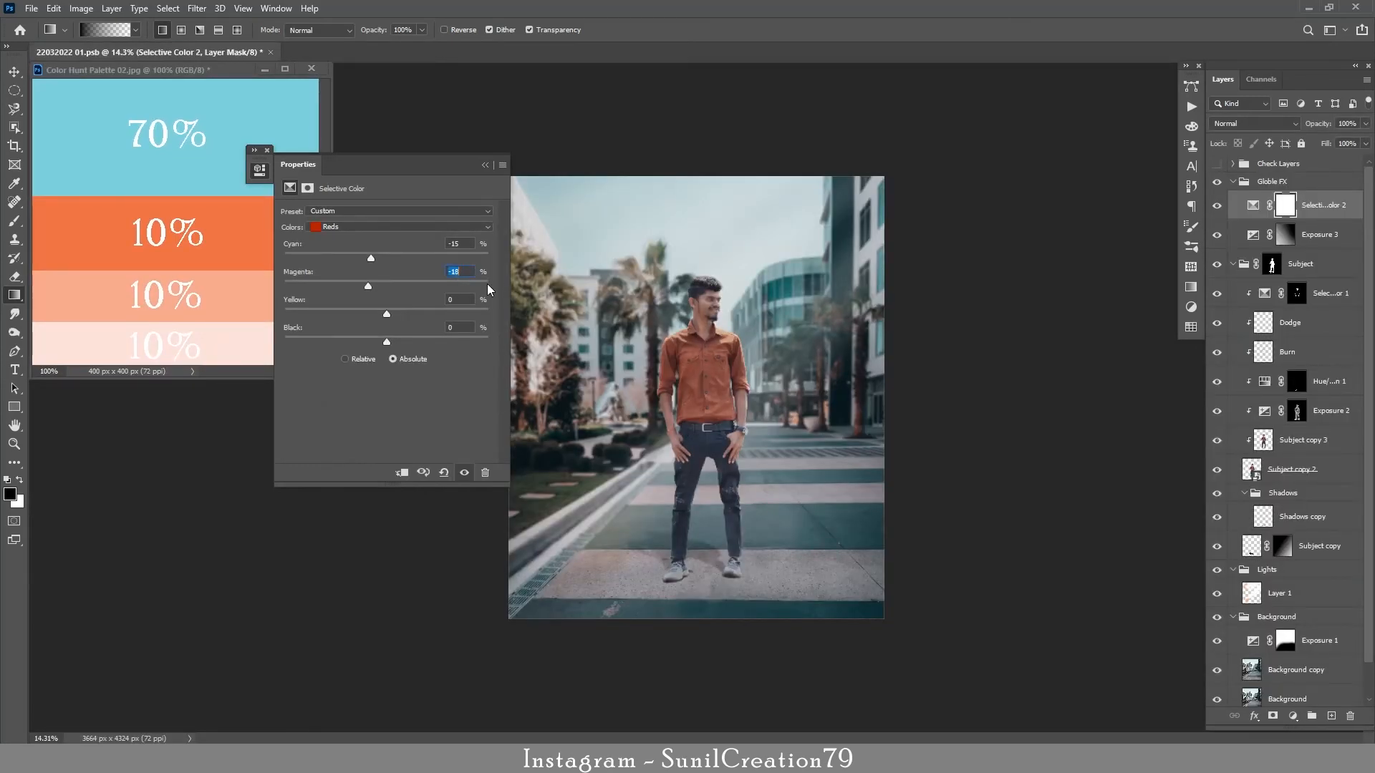
pyautogui.scroll(3, 490, 290)
pyautogui.click(456, 298)
pyautogui.click(469, 326)
pyautogui.scroll(-7, 469, 327)
# Raise the black amount of the Yellows and set the Cyans to cyan +36%, yellow -9% and black -12%.
pyautogui.click(401, 227)
pyautogui.click(358, 239)
pyautogui.moveTo(387, 258); pyautogui.dragTo(432, 346)
pyautogui.click(401, 228)
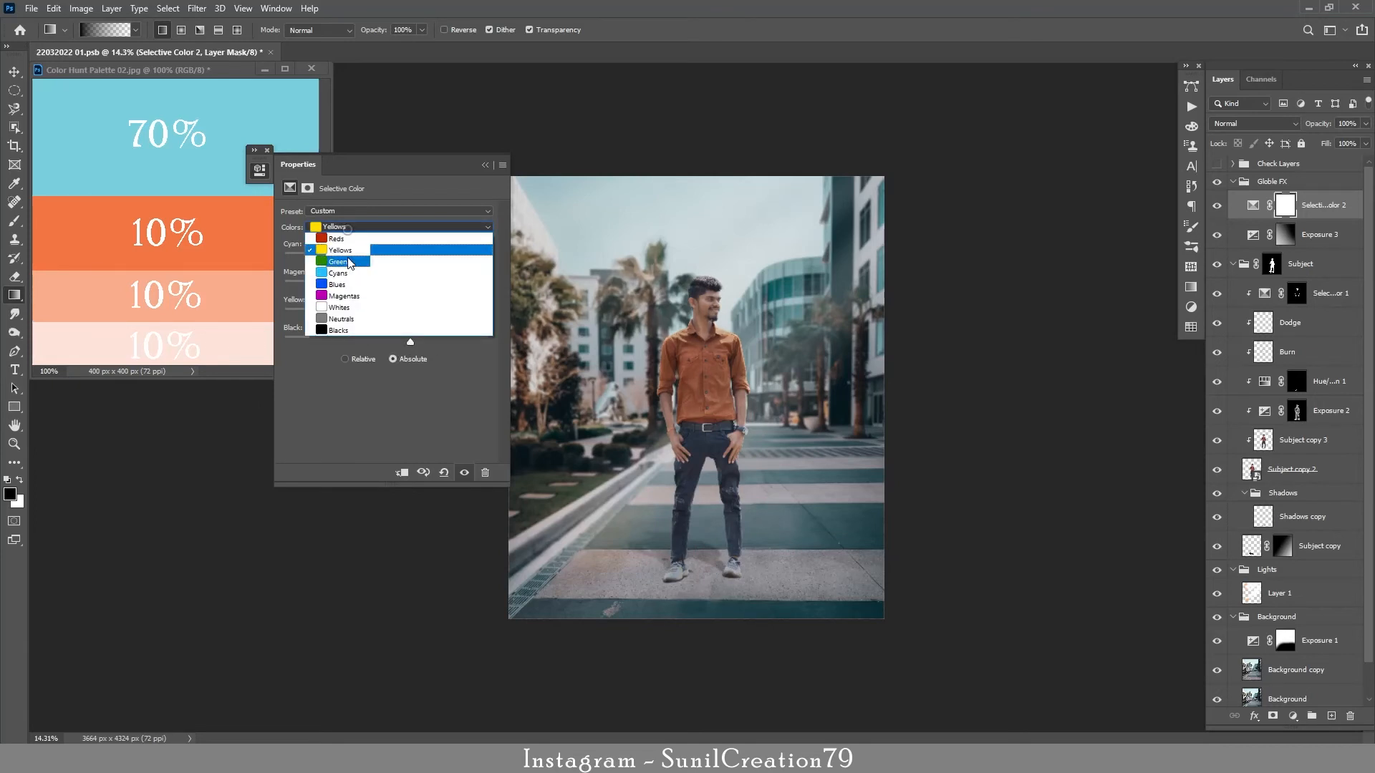
pyautogui.click(357, 262)
pyautogui.moveTo(387, 259); pyautogui.dragTo(359, 346)
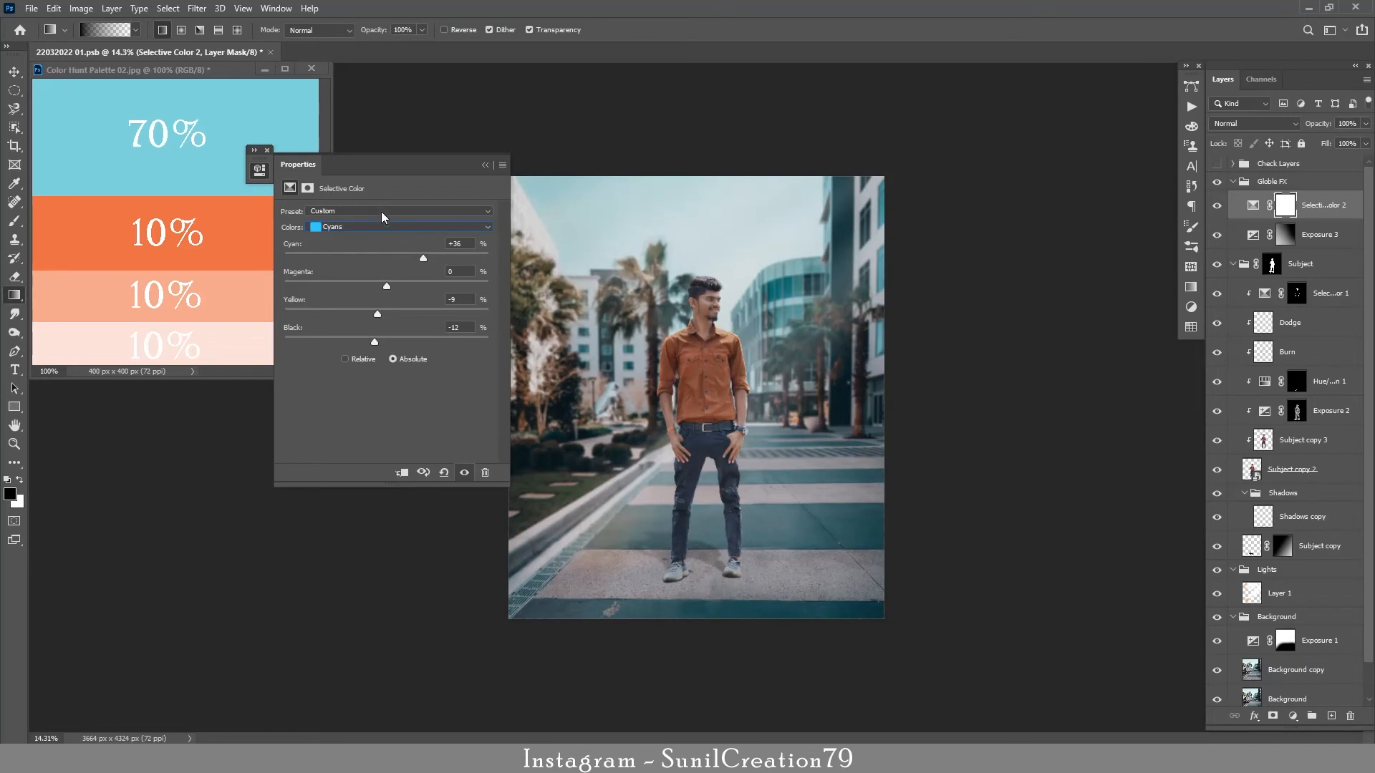
# Increase the black amount of the Blues and adjust the color amounts of the Whites in Selective Color 2.
pyautogui.click(415, 227)
pyautogui.click(356, 267)
pyautogui.moveTo(372, 309); pyautogui.dragTo(409, 347)
pyautogui.click(355, 226)
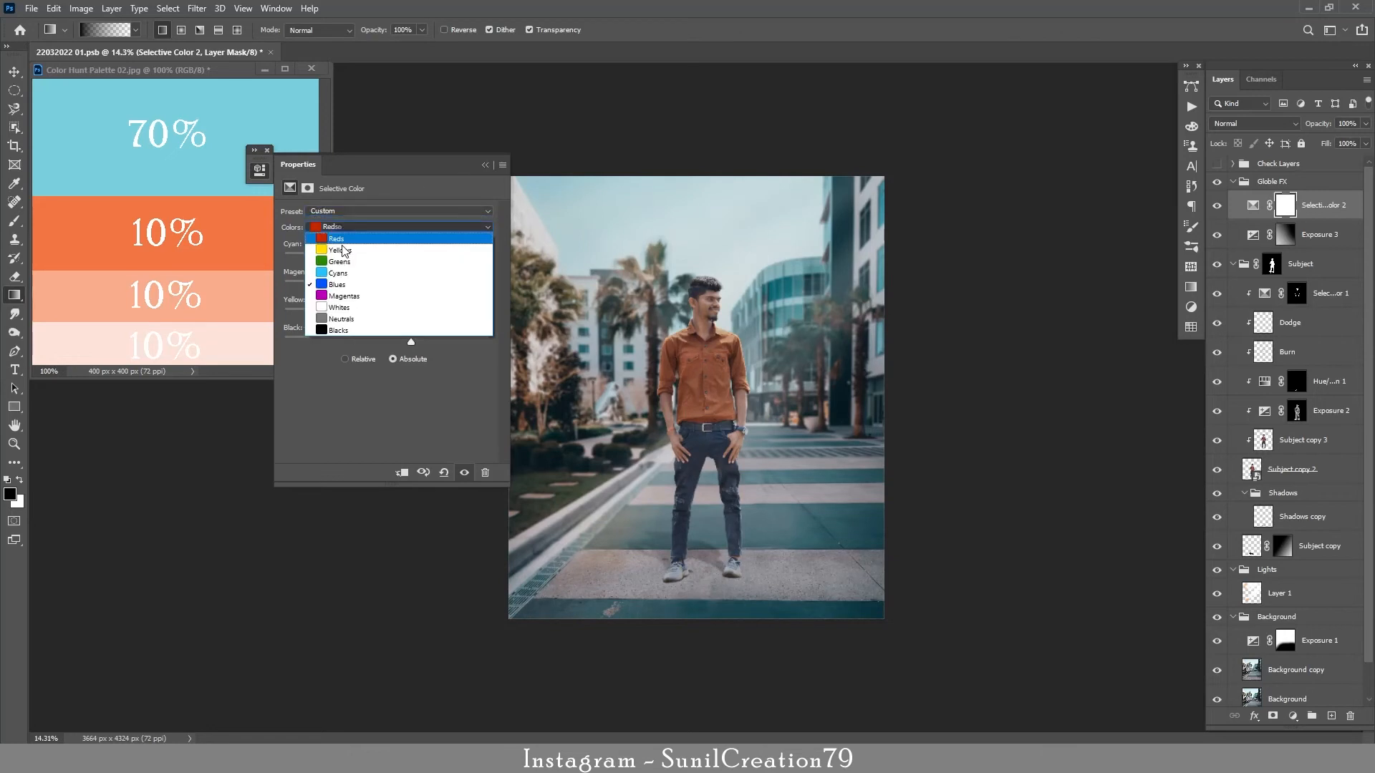
pyautogui.click(349, 314)
pyautogui.moveTo(386, 258); pyautogui.dragTo(383, 343)
# Set the Neutrals of Selective Color 2 to cyan -3% and magenta -3%.
pyautogui.click(350, 229)
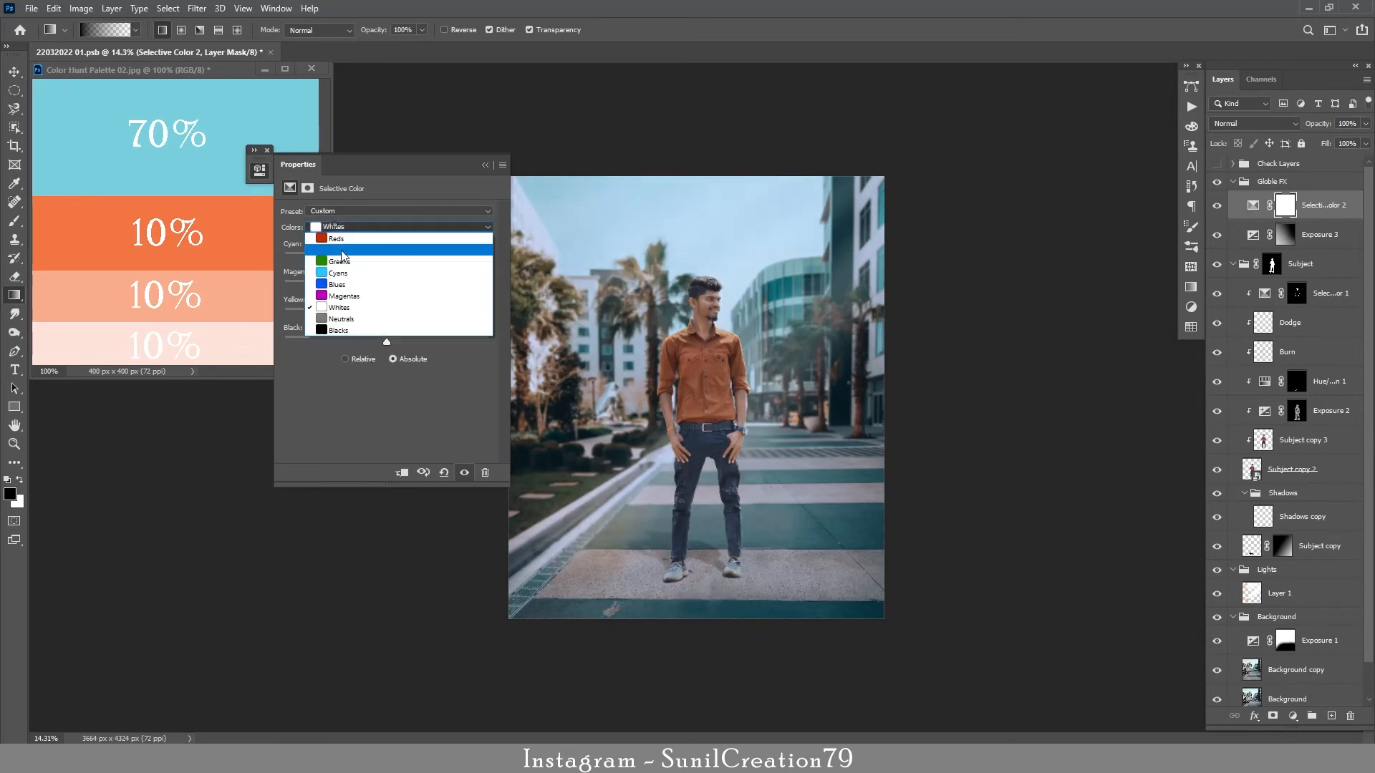
pyautogui.click(351, 319)
pyautogui.moveTo(392, 268); pyautogui.dragTo(387, 315)
pyautogui.press('Tab')
pyautogui.write('-3')
pyautogui.press('Return')
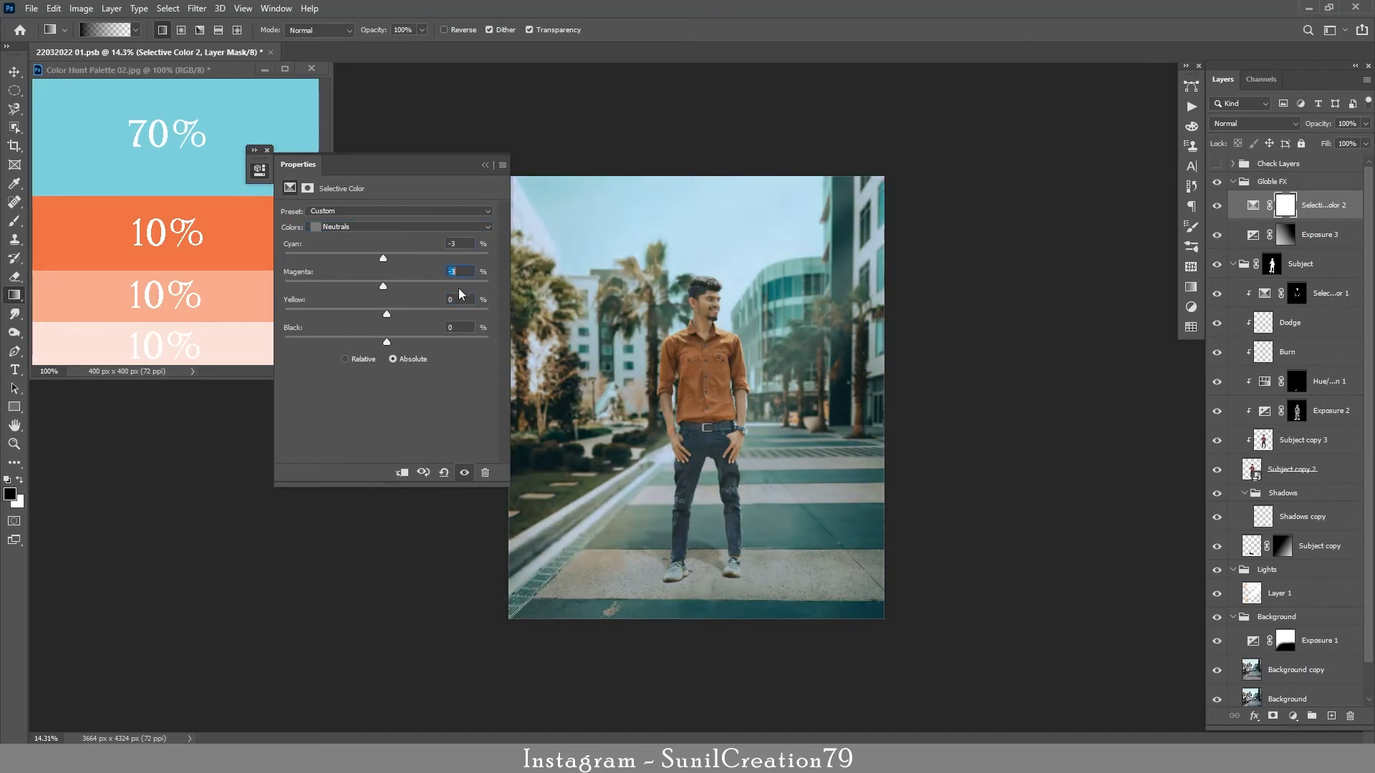
pyautogui.write('-3')
pyautogui.press('Return')
# Fine-tune the cyan and black amounts of the Blacks in Selective Color 2.
pyautogui.click(355, 227)
pyautogui.click(358, 337)
pyautogui.click(386, 342)
pyautogui.moveTo(387, 259); pyautogui.dragTo(391, 264)
pyautogui.write('15')
pyautogui.press('Tab')
pyautogui.click(385, 259)
# Compare the picture with and without Selective Color 2 and lower the layer's opacity to 75%.
pyautogui.click(486, 165)
pyautogui.click(1216, 205)
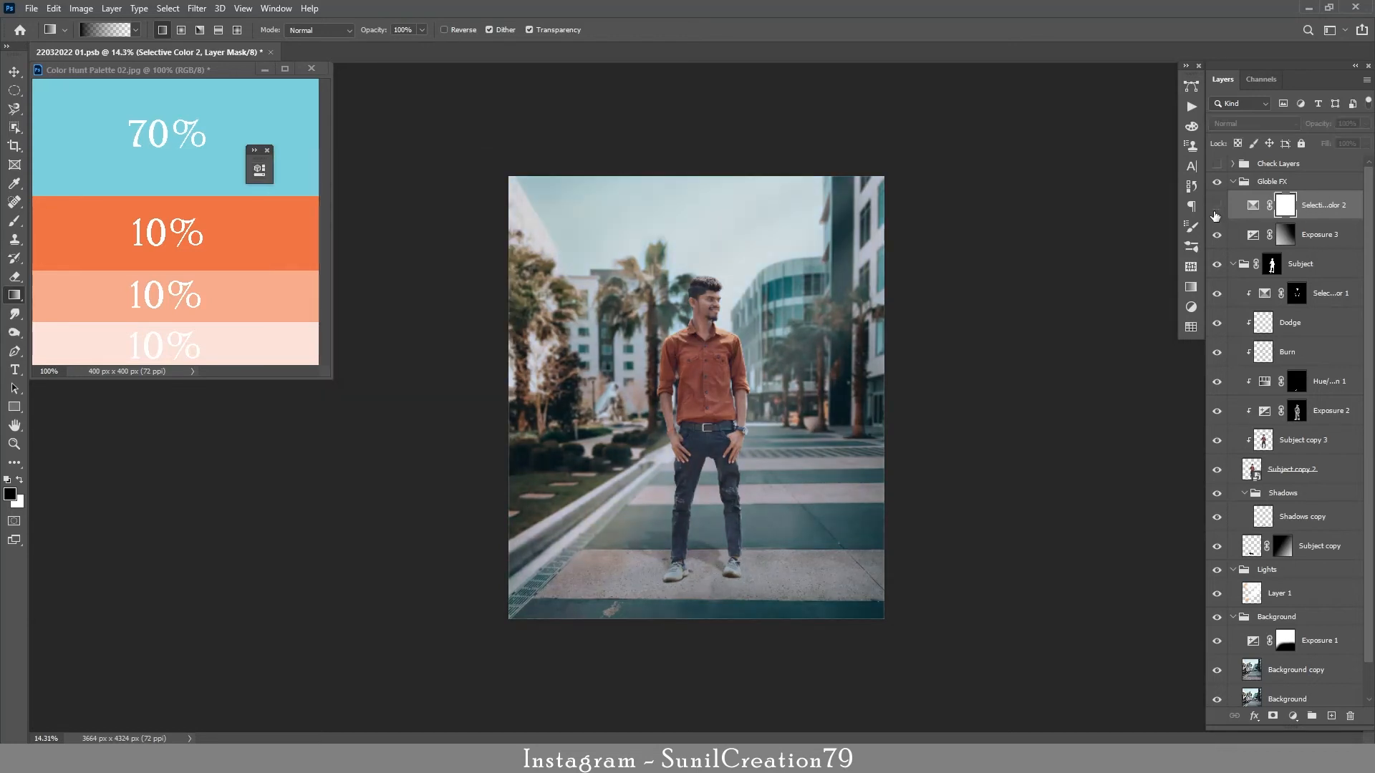
pyautogui.click(1217, 205)
pyautogui.moveTo(1322, 128); pyautogui.dragTo(1303, 127)
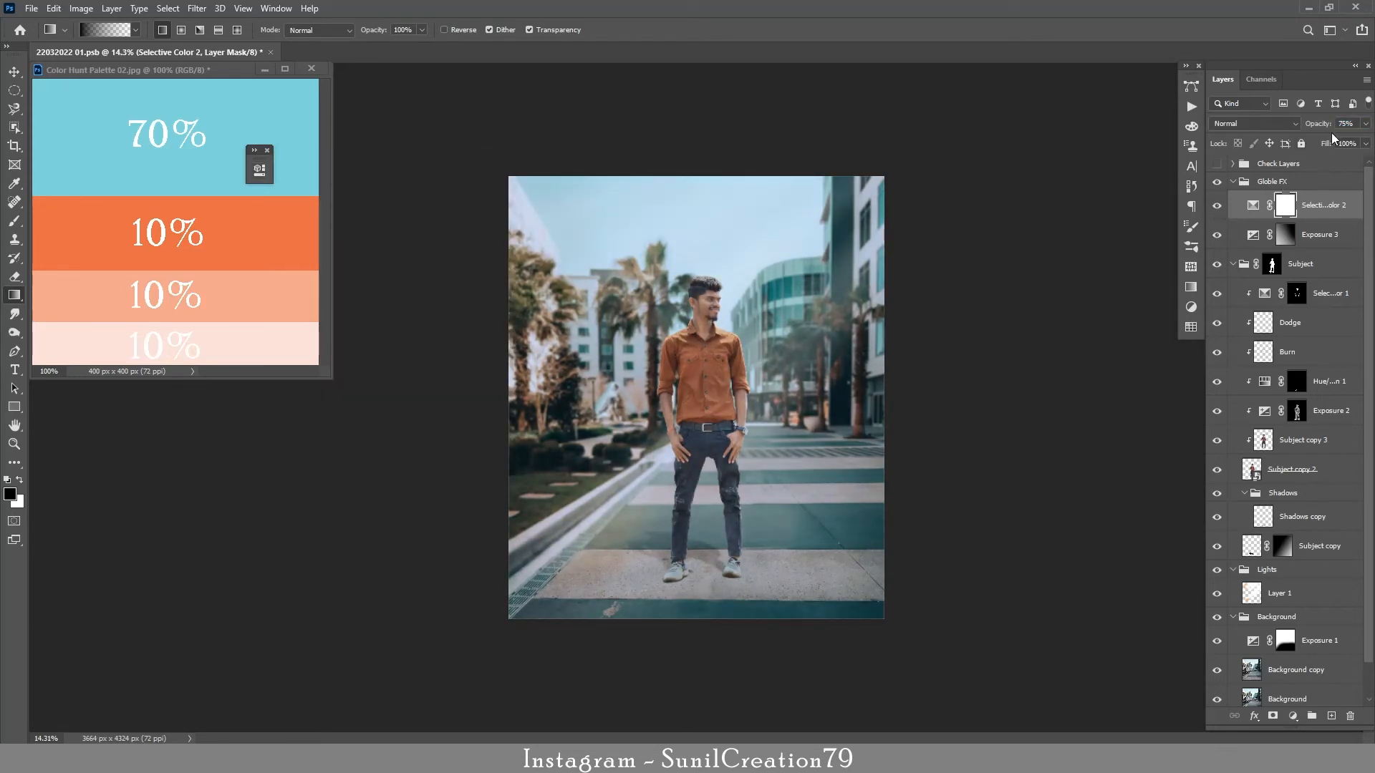
# Collapse the Globle FX group, compare the picture with and without it, and examine the result up close.
pyautogui.click(1232, 183)
pyautogui.click(1217, 183)
pyautogui.click(1217, 183)
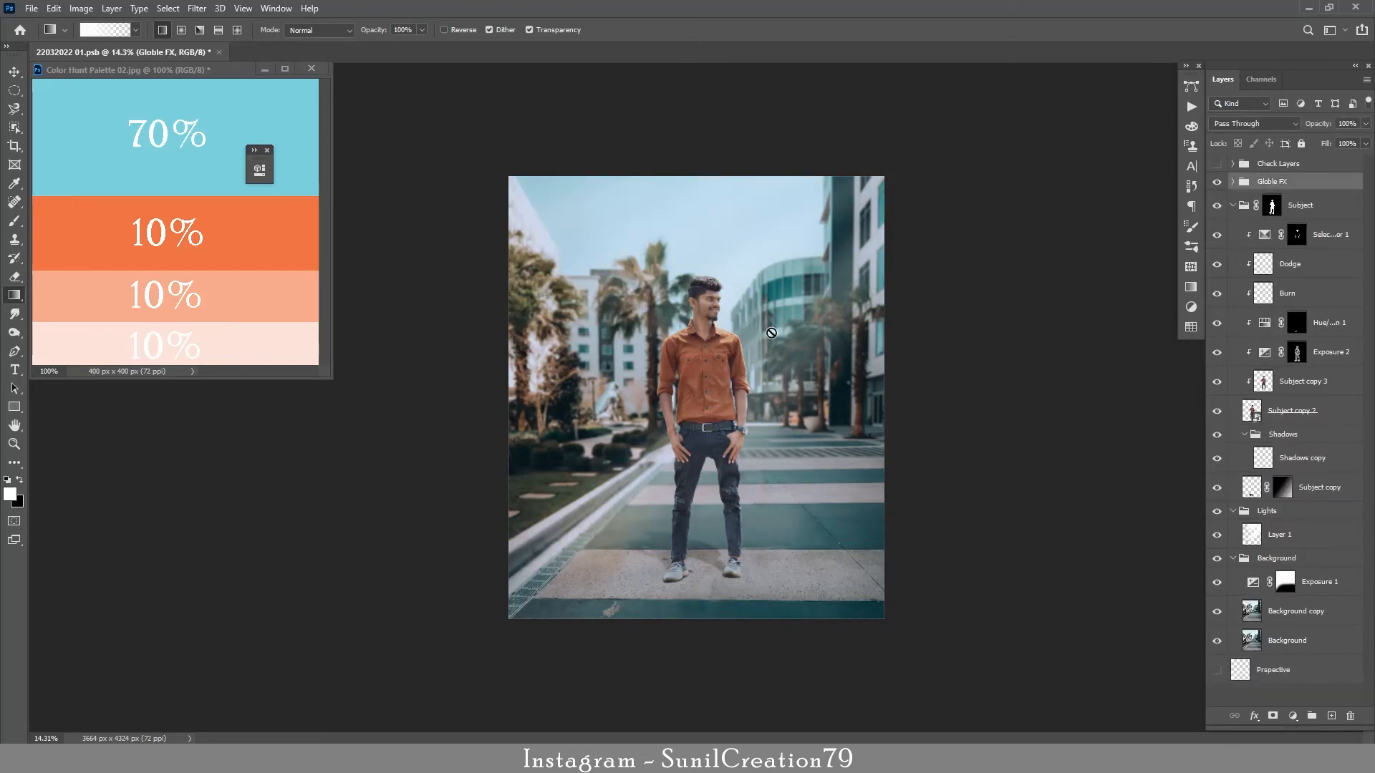
pyautogui.press('z')
pyautogui.moveTo(729, 299); pyautogui.dragTo(776, 338)
pyautogui.press('g')
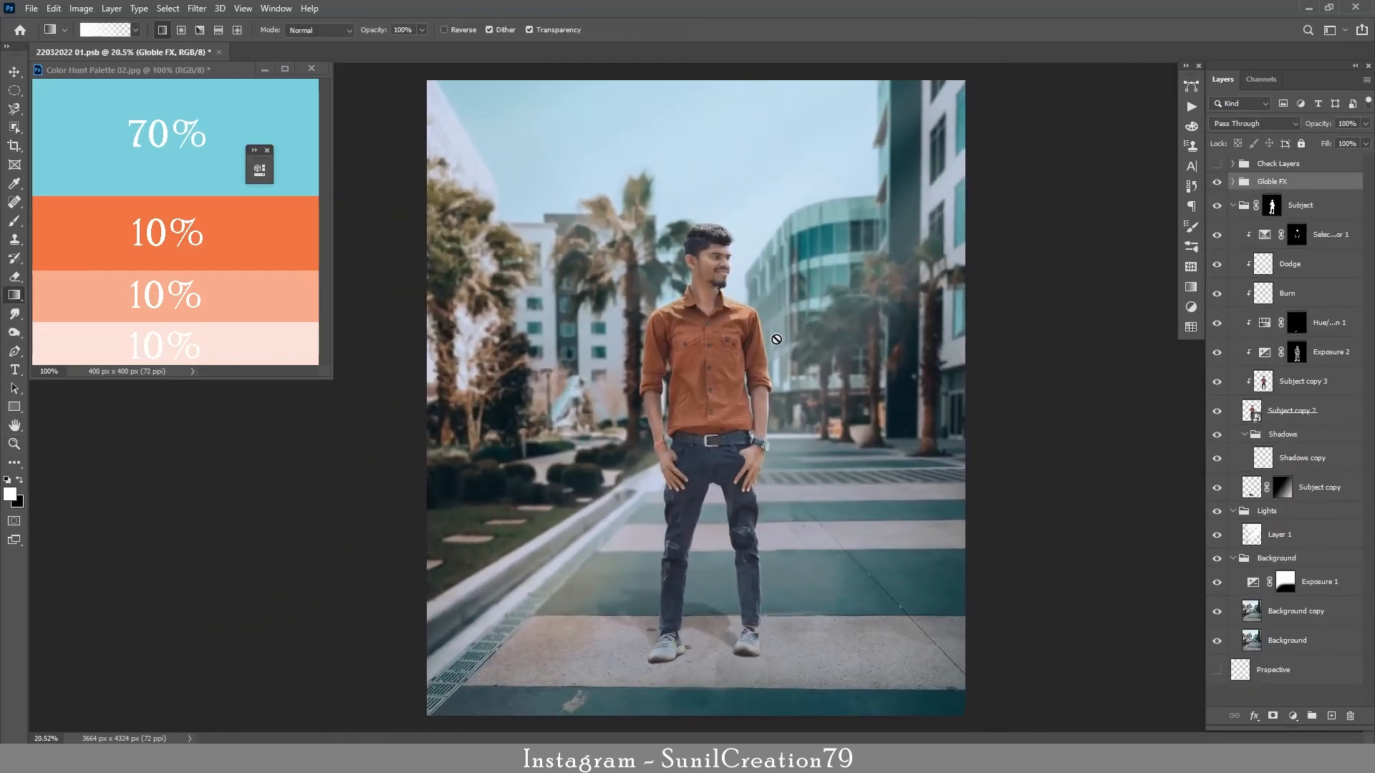
# Add a Selective Color adjustment above Exposure 1 in the Background group and set its Blacks to yellow +5% and black -5%.
pyautogui.click(1233, 206)
pyautogui.click(1282, 277)
pyautogui.click(1286, 300)
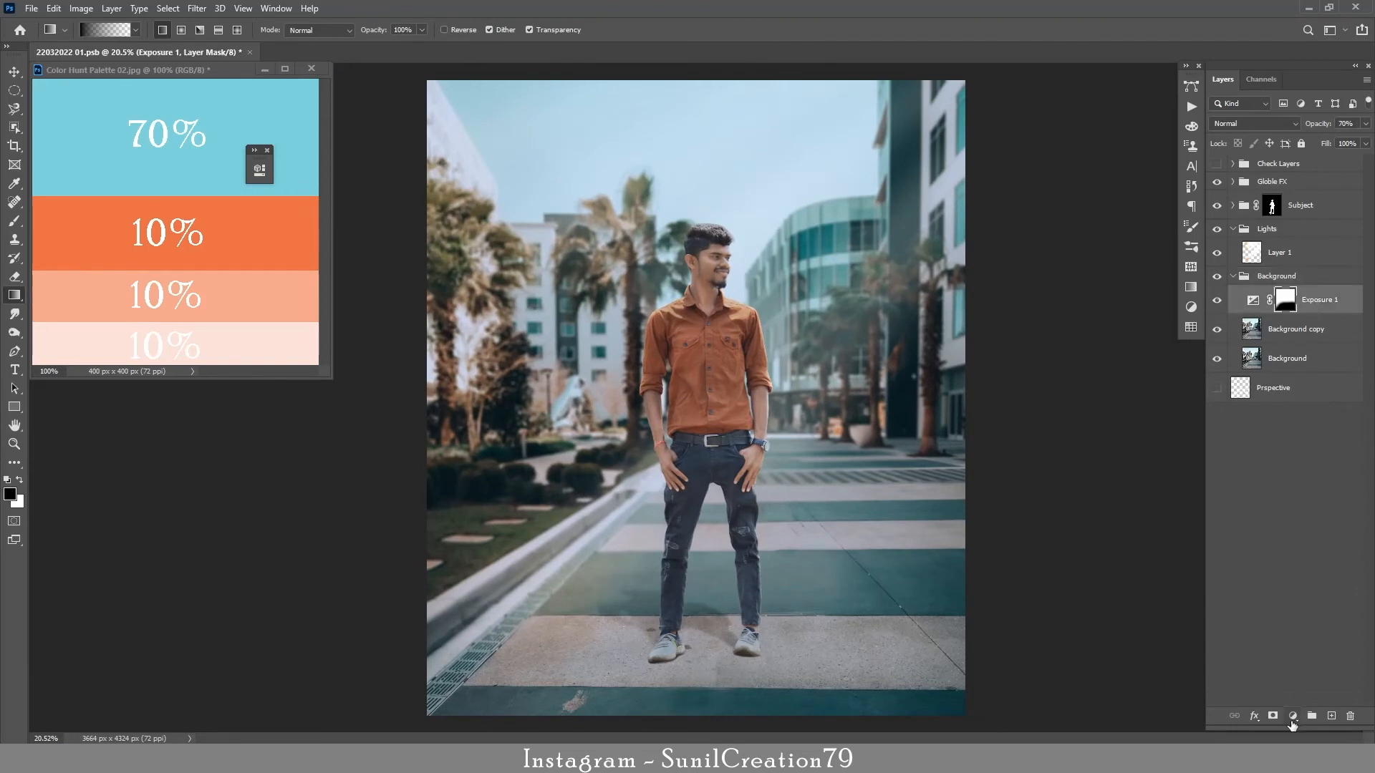
pyautogui.click(1293, 716)
pyautogui.click(1292, 712)
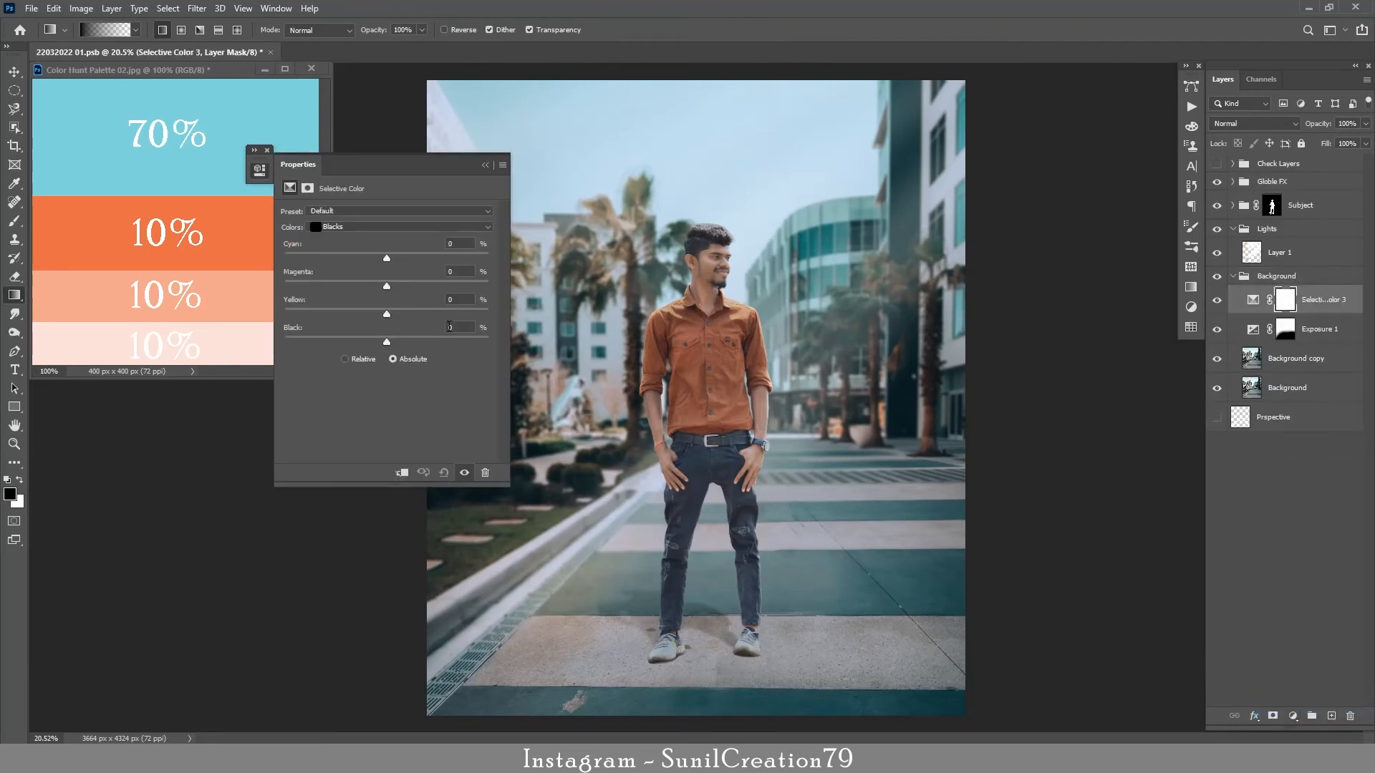
pyautogui.press('Down')
pyautogui.press('Down')
pyautogui.press('Down')
pyautogui.press('Down')
pyautogui.press('Down')
pyautogui.press('Down')
pyautogui.press('Down')
pyautogui.press('Down')
pyautogui.press('Down')
pyautogui.press('Down')
pyautogui.press('Down')
pyautogui.press('Down')
pyautogui.press('Down')
pyautogui.press('Down')
pyautogui.press('Down')
pyautogui.press('Down')
pyautogui.press('Down')
pyautogui.press('Down')
pyautogui.press('Down')
pyautogui.press('Down')
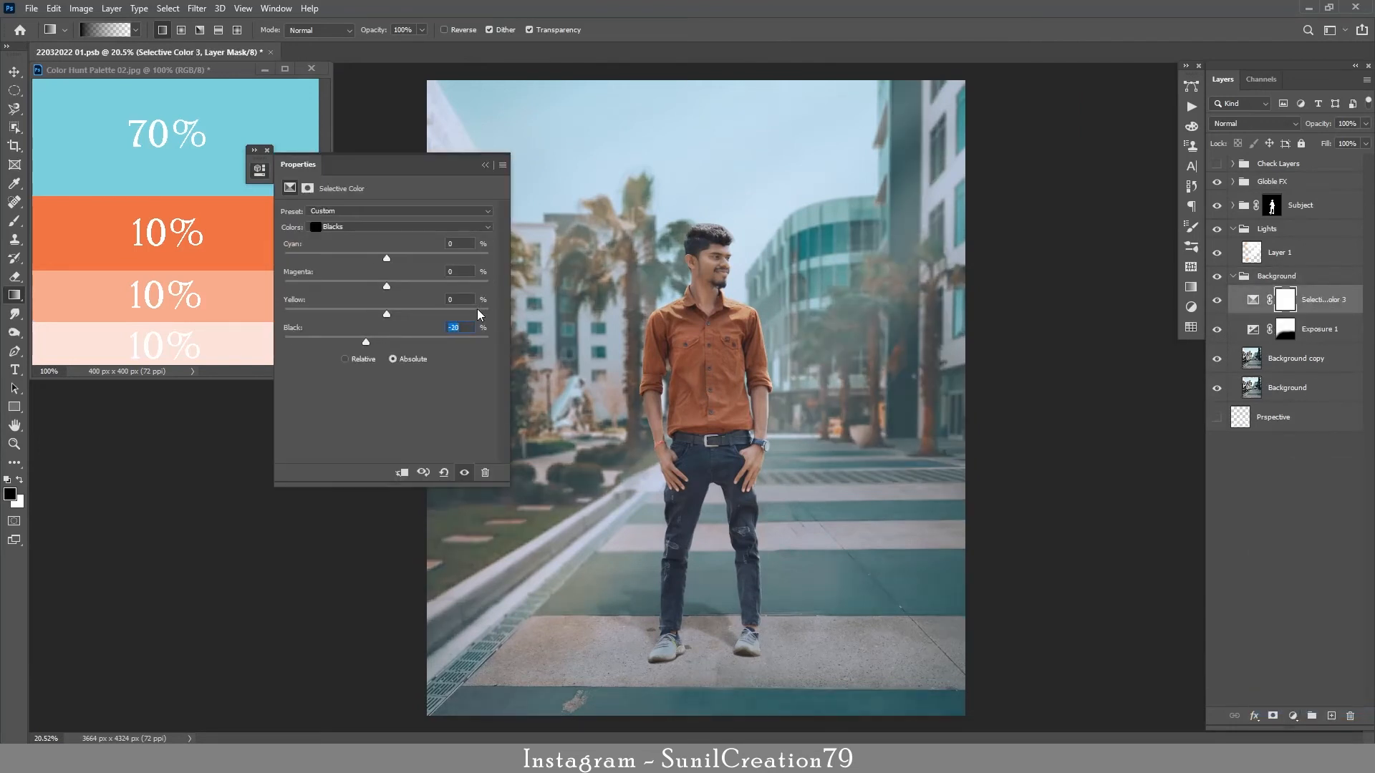
pyautogui.press('Up')
pyautogui.press('Up')
pyautogui.press('Up')
pyautogui.press('Up')
pyautogui.press('Up')
pyautogui.press('Up')
pyautogui.press('Up')
pyautogui.press('Up')
pyautogui.press('Up')
pyautogui.press('Up')
pyautogui.press('Up')
pyautogui.press('Up')
pyautogui.press('Up')
pyautogui.press('Up')
pyautogui.press('Up')
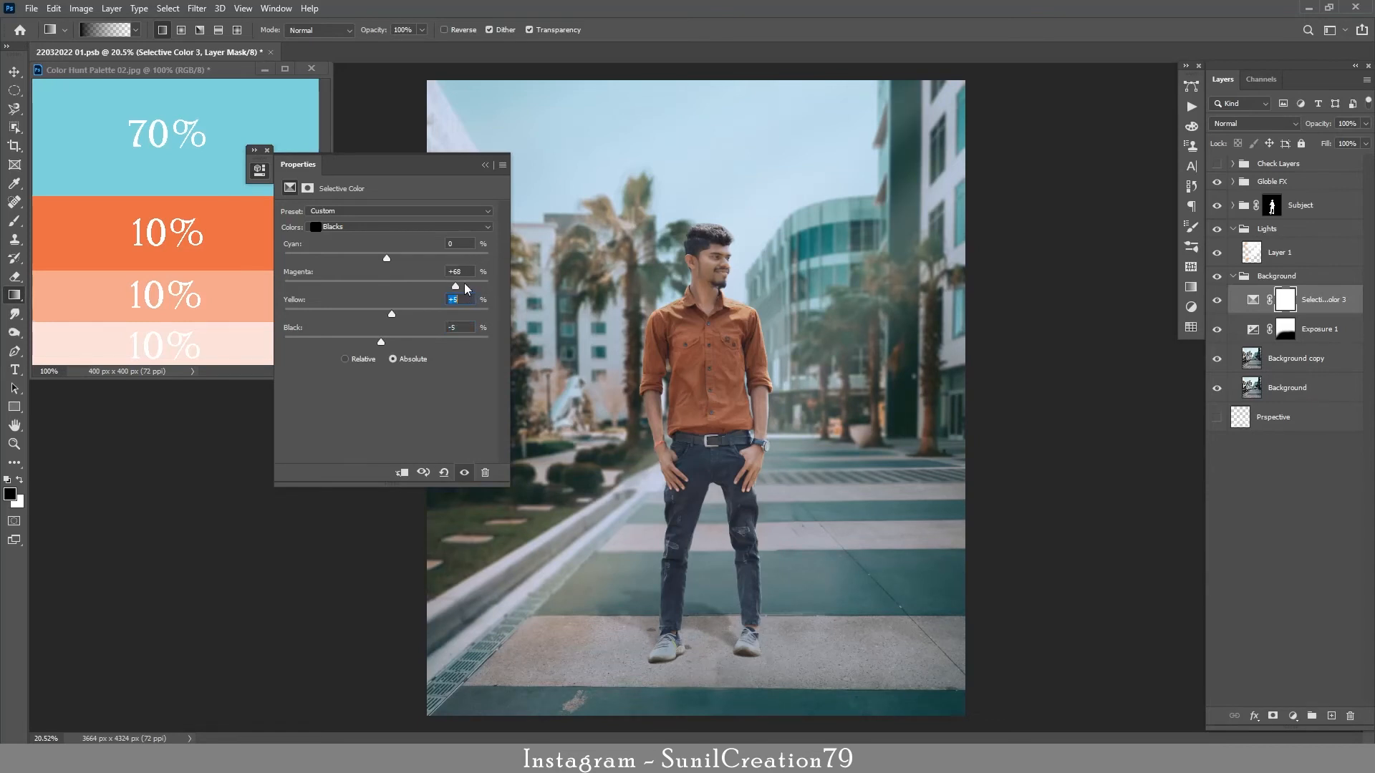
# Reduce and fine-tune the magenta of the Blacks in Selective Color 3 and compare the background with and without the adjustment.
pyautogui.moveTo(465, 284); pyautogui.dragTo(381, 285)
pyautogui.doubleClick(447, 273)
pyautogui.press('Up')
pyautogui.press('Up')
pyautogui.press('Up')
pyautogui.click(485, 165)
pyautogui.click(1218, 301)
pyautogui.click(1218, 301)
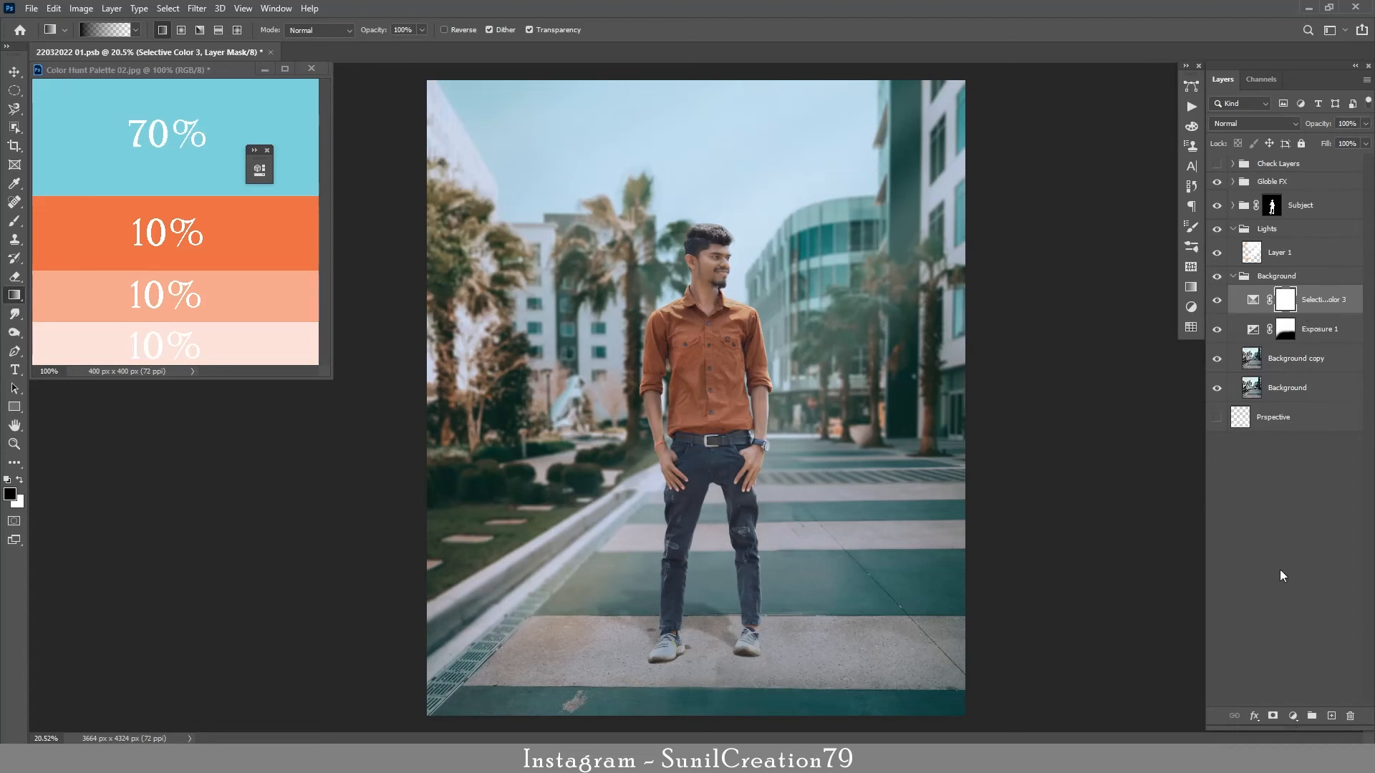
# Add a Curves adjustment above Selective Color 3, lift its shadow end slightly, and compare the picture with and without it.
pyautogui.click(1293, 716)
pyautogui.click(1290, 532)
pyautogui.moveTo(321, 420); pyautogui.dragTo(324, 416)
pyautogui.click(484, 165)
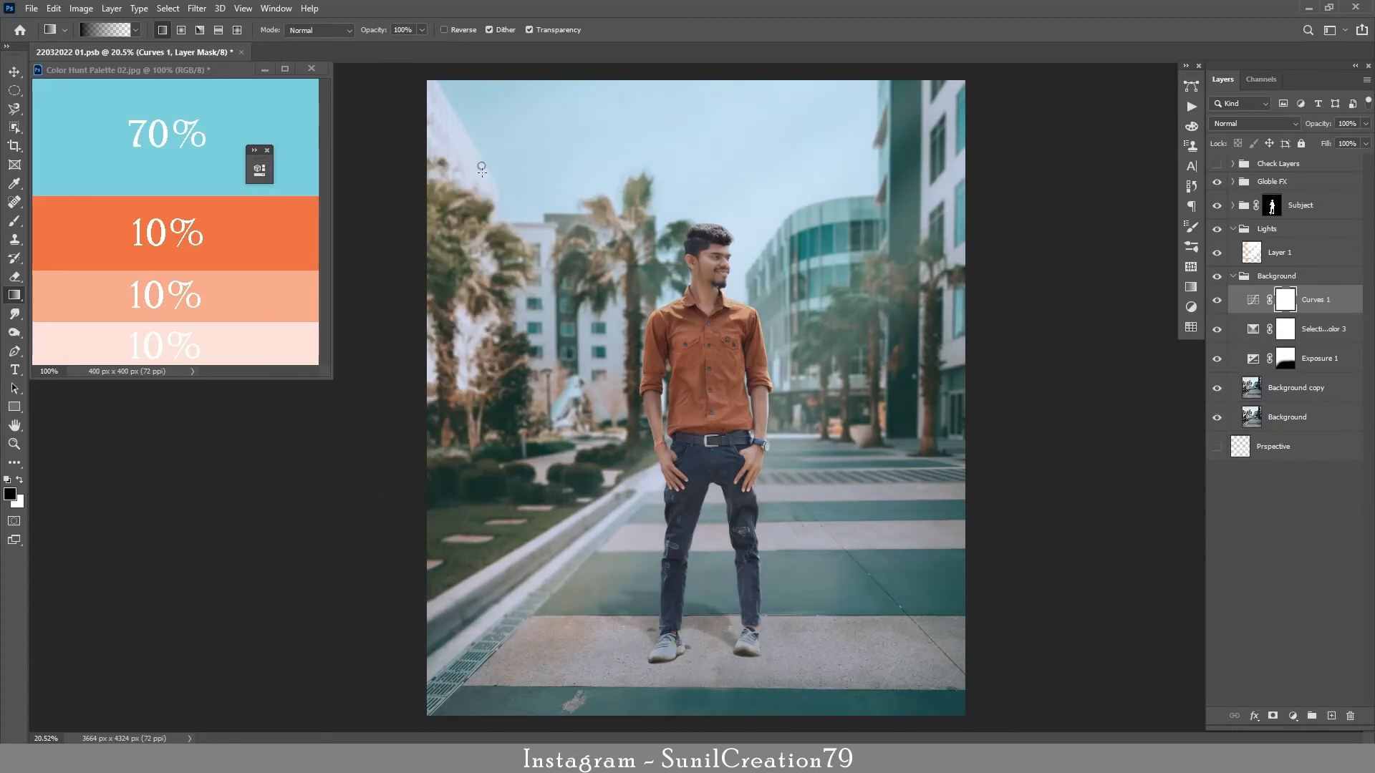
pyautogui.click(1220, 304)
pyautogui.click(1221, 306)
# Create a blank layer above Background copy and clone out the light blemish on the teal pavement strip at the picture's lower edge.
pyautogui.click(1289, 388)
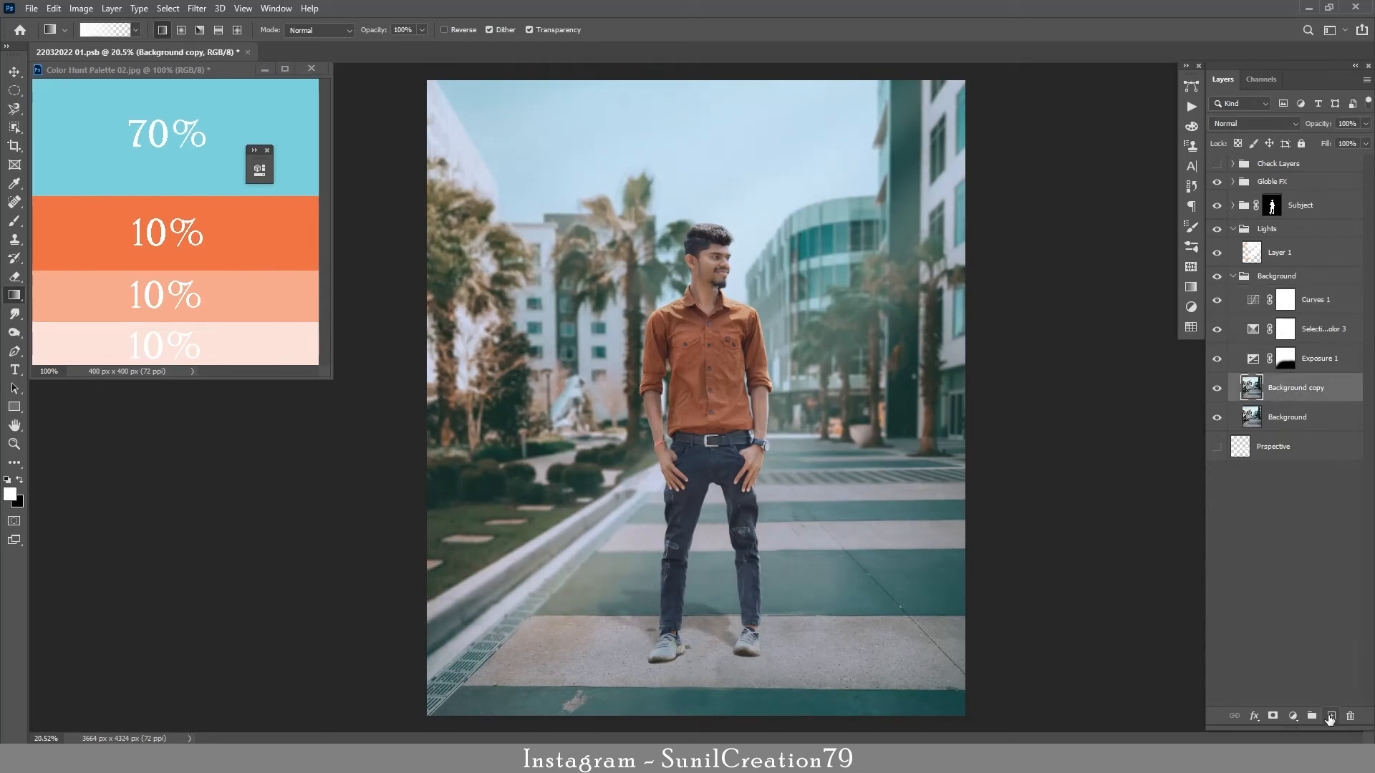
pyautogui.click(1332, 716)
pyautogui.press('x')
pyautogui.click(15, 240)
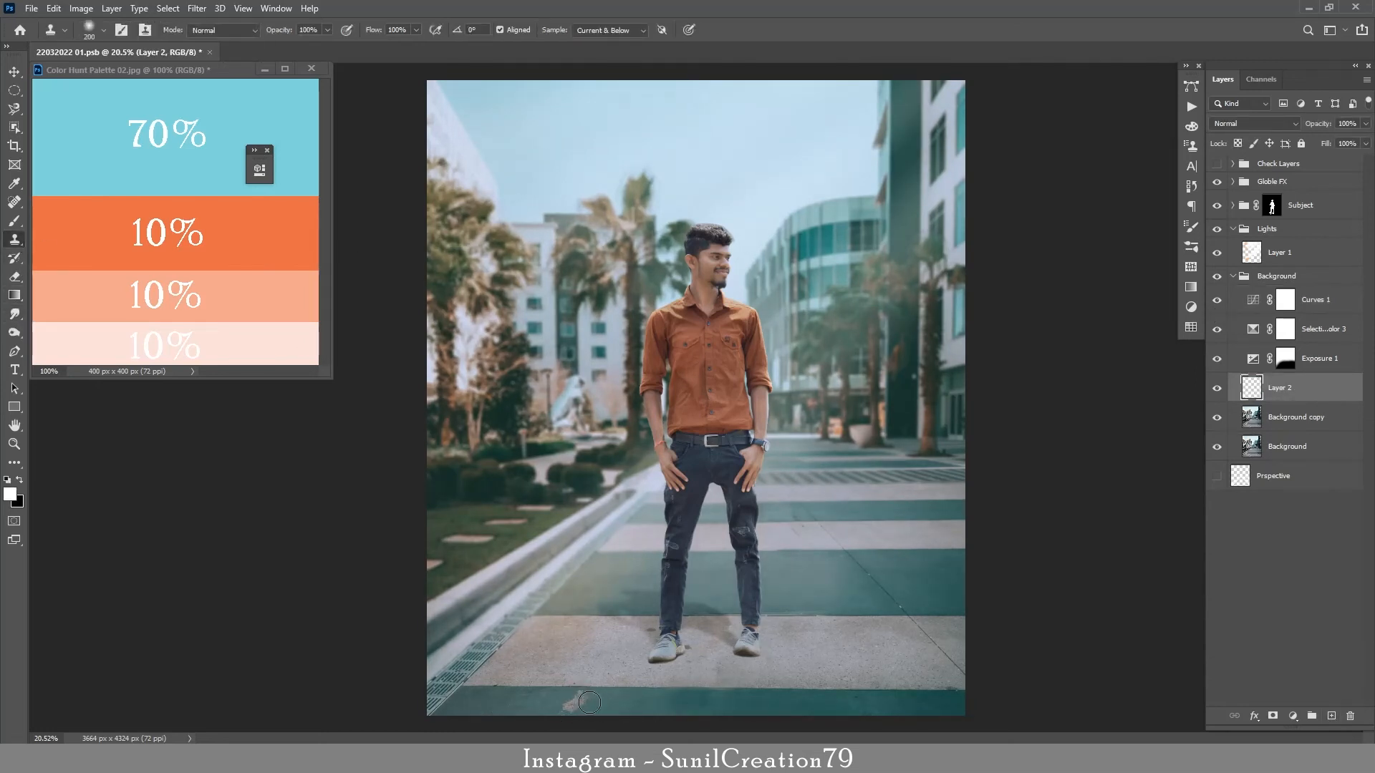
pyautogui.moveTo(596, 704)
pyautogui.mouseDown()
pyautogui.moveTo(561, 707)
pyautogui.moveTo(634, 713)
pyautogui.mouseUp()
# Examine the subject and the surrounding pavement up close.
pyautogui.press('z')
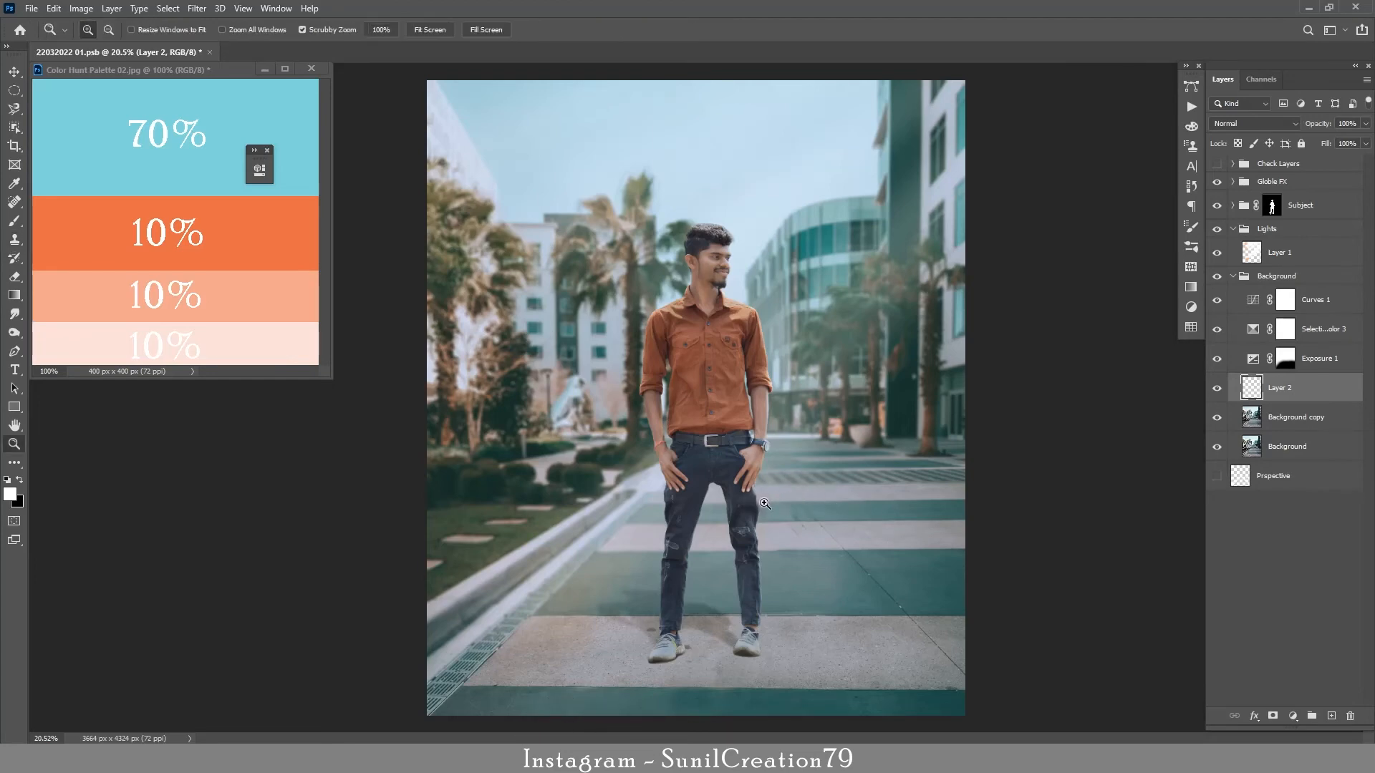
pyautogui.moveTo(786, 502); pyautogui.dragTo(820, 515)
pyautogui.moveTo(648, 236); pyautogui.dragTo(682, 238)
pyautogui.moveTo(746, 399); pyautogui.dragTo(732, 443)
pyautogui.moveTo(776, 399)
pyautogui.mouseDown()
pyautogui.moveTo(761, 411)
pyautogui.moveTo(772, 418)
pyautogui.mouseUp()
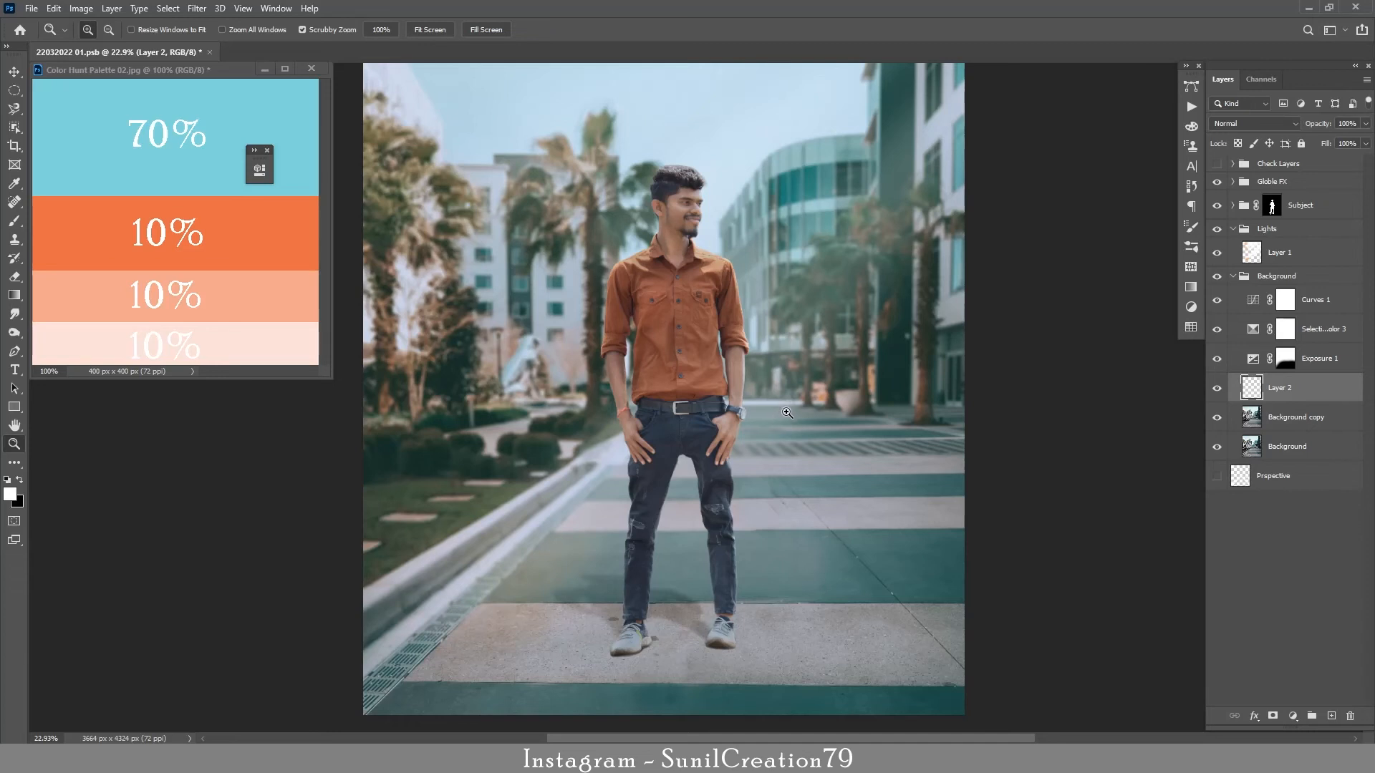
pyautogui.moveTo(787, 413); pyautogui.dragTo(790, 398)
pyautogui.press('s')
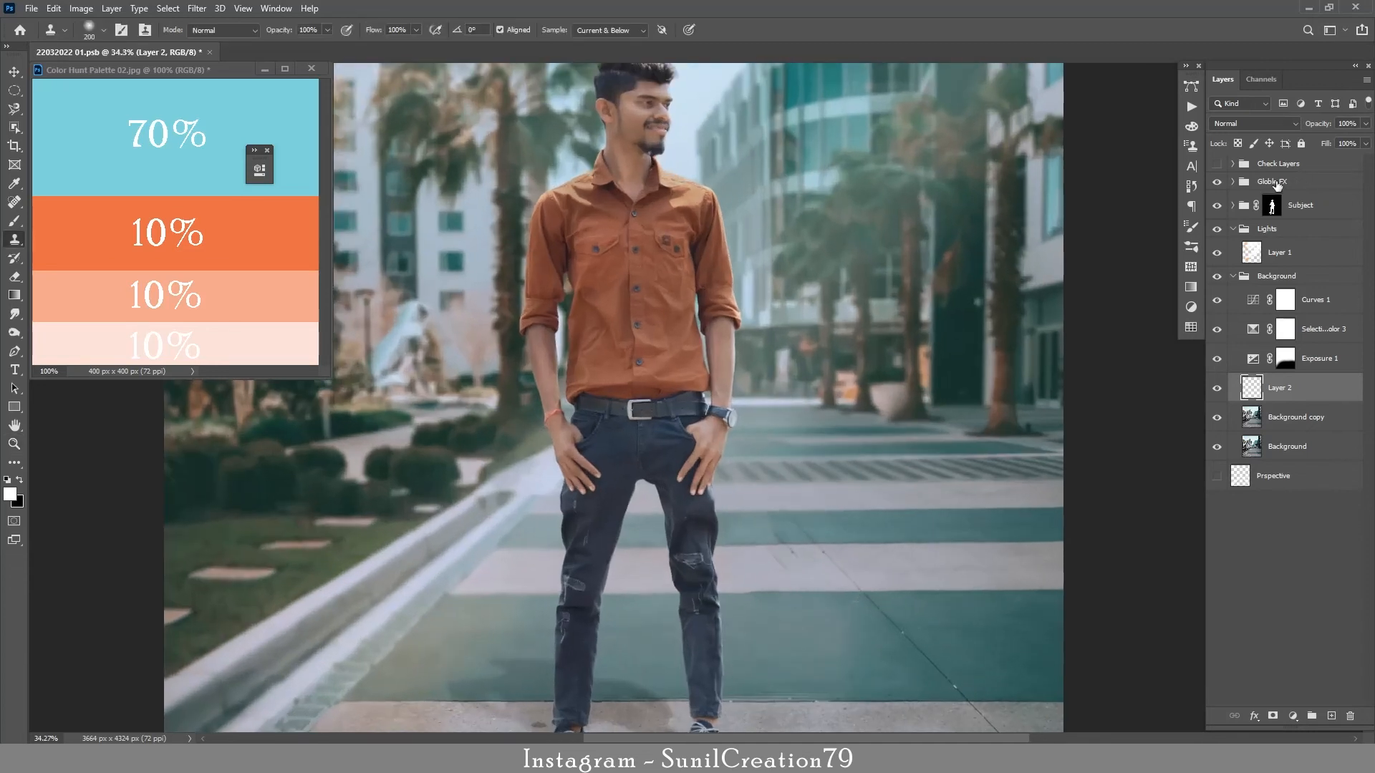
# Add an Exposure adjustment with increased exposure above Selective Color 1 in the Subject group and clip it to the layers below.
pyautogui.click(1272, 181)
pyautogui.click(1308, 208)
pyautogui.click(1233, 205)
pyautogui.click(1321, 236)
pyautogui.click(1331, 716)
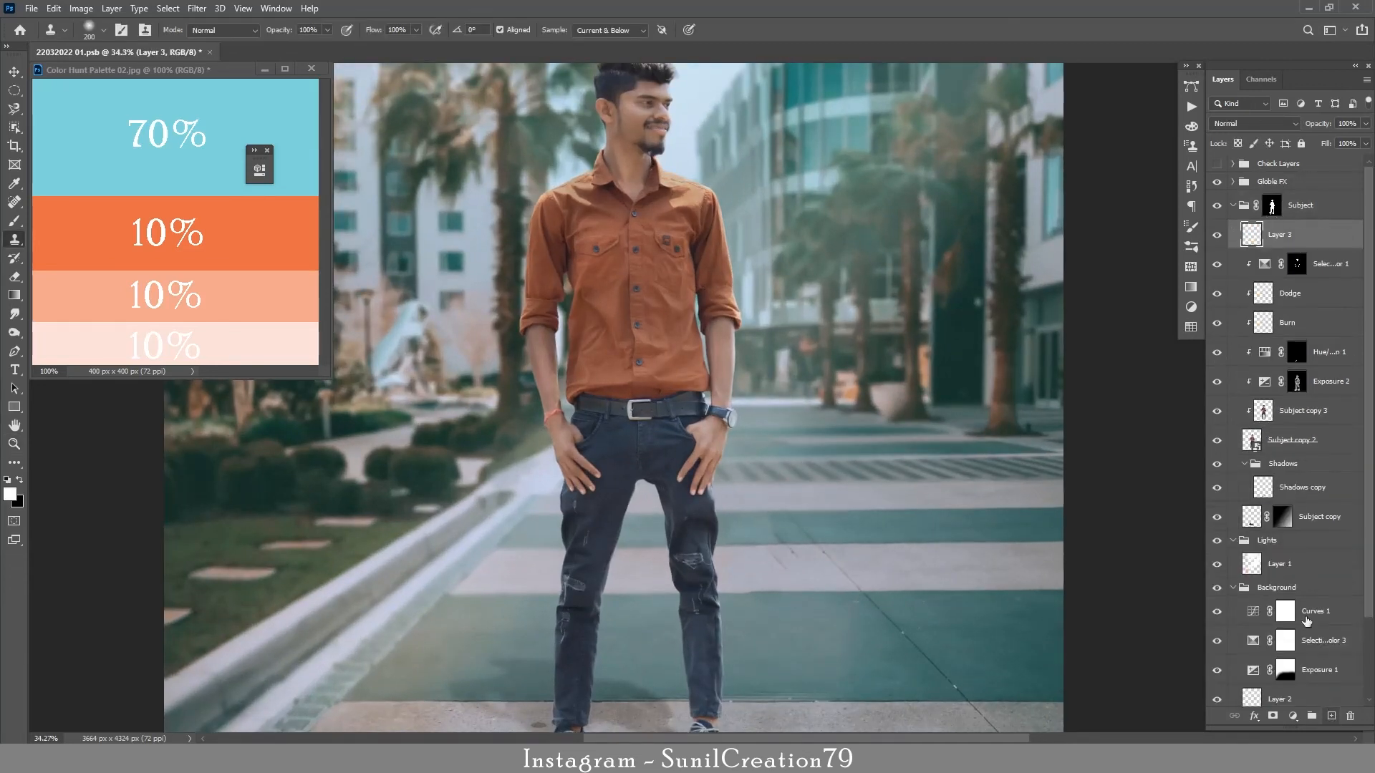
pyautogui.hotkey('ctrl', 'z')
pyautogui.click(1293, 715)
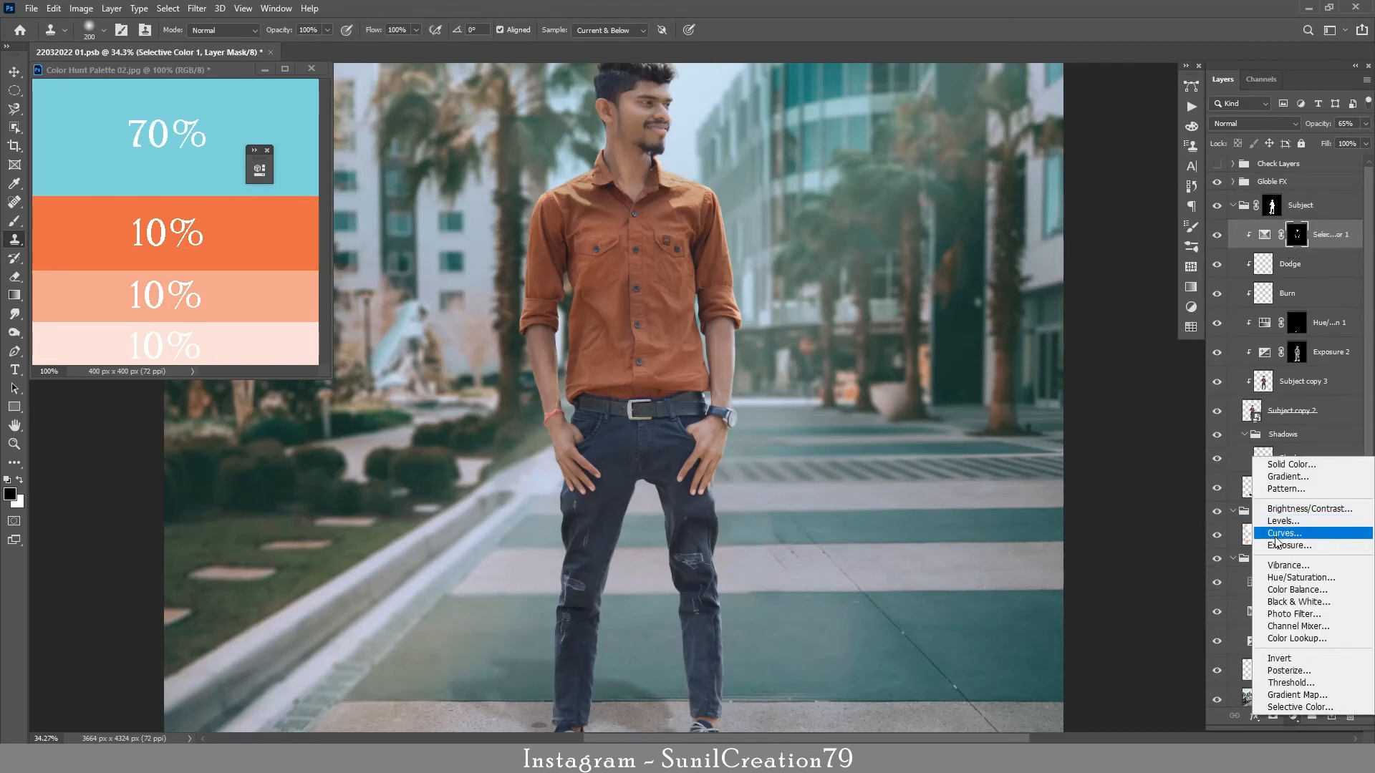
pyautogui.click(1282, 546)
pyautogui.moveTo(388, 248); pyautogui.dragTo(403, 248)
pyautogui.click(485, 165)
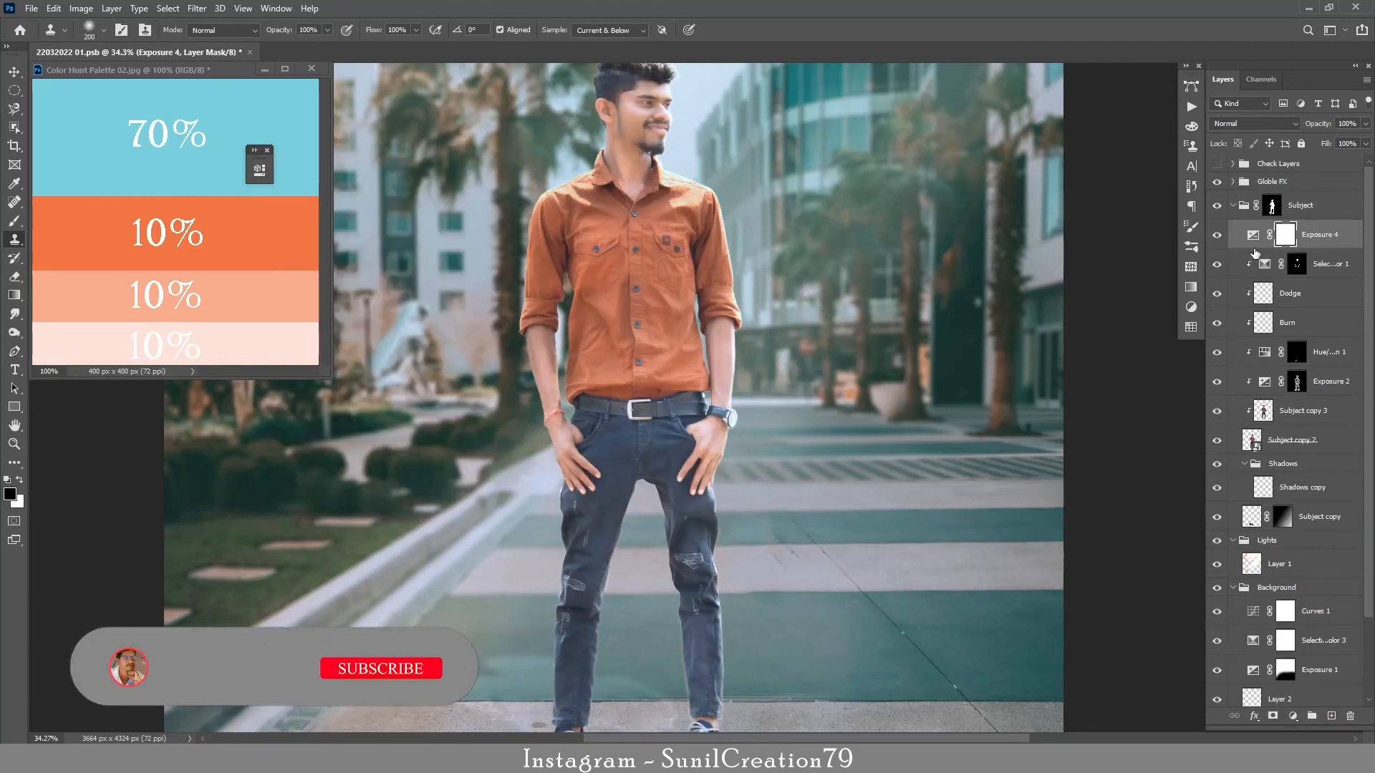
pyautogui.keyDown('alt'); pyautogui.click(1253, 249); pyautogui.keyUp('alt')
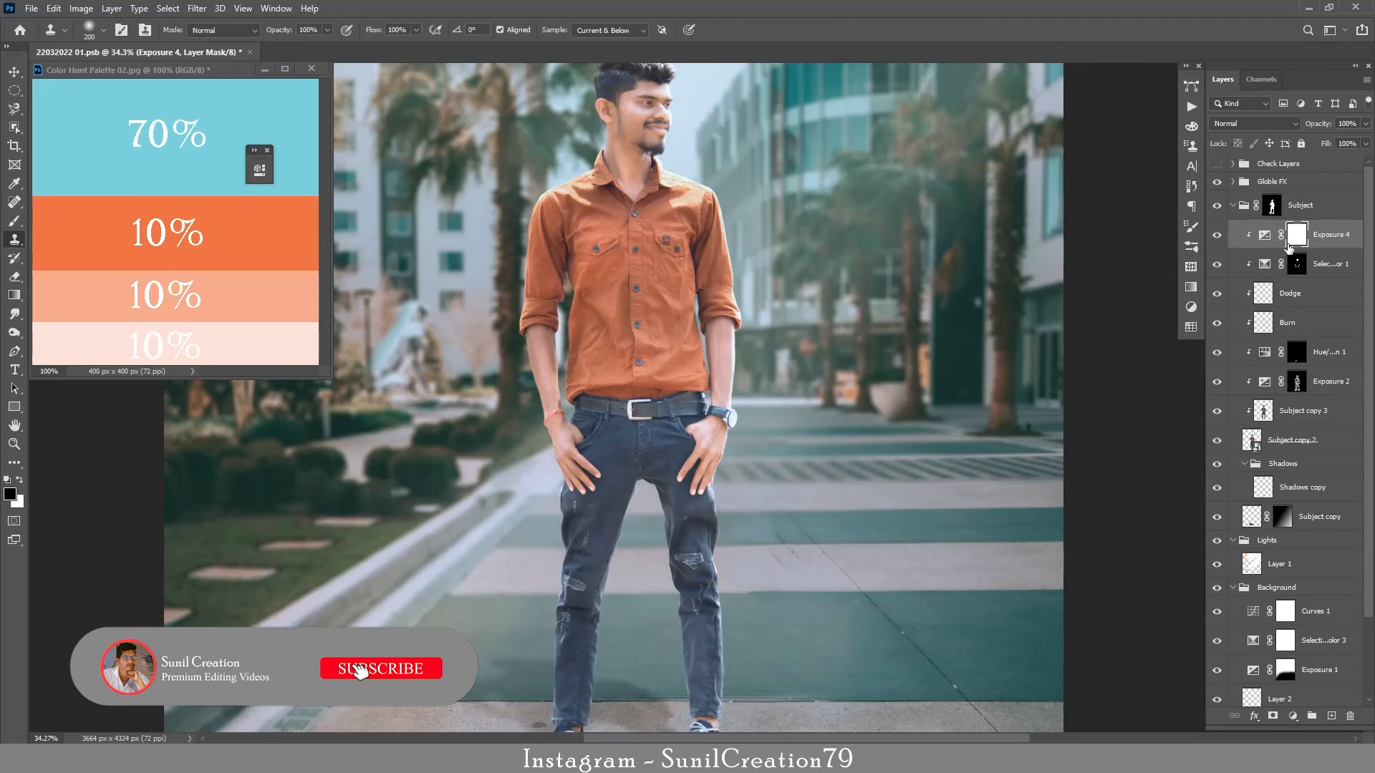
# Invert the Exposure 4 mask and paint it back in with a small white brush at 3% flow over the man's face, shirt and arm.
pyautogui.hotkey('ctrl', 'i')
pyautogui.press('b')
pyautogui.press('x')
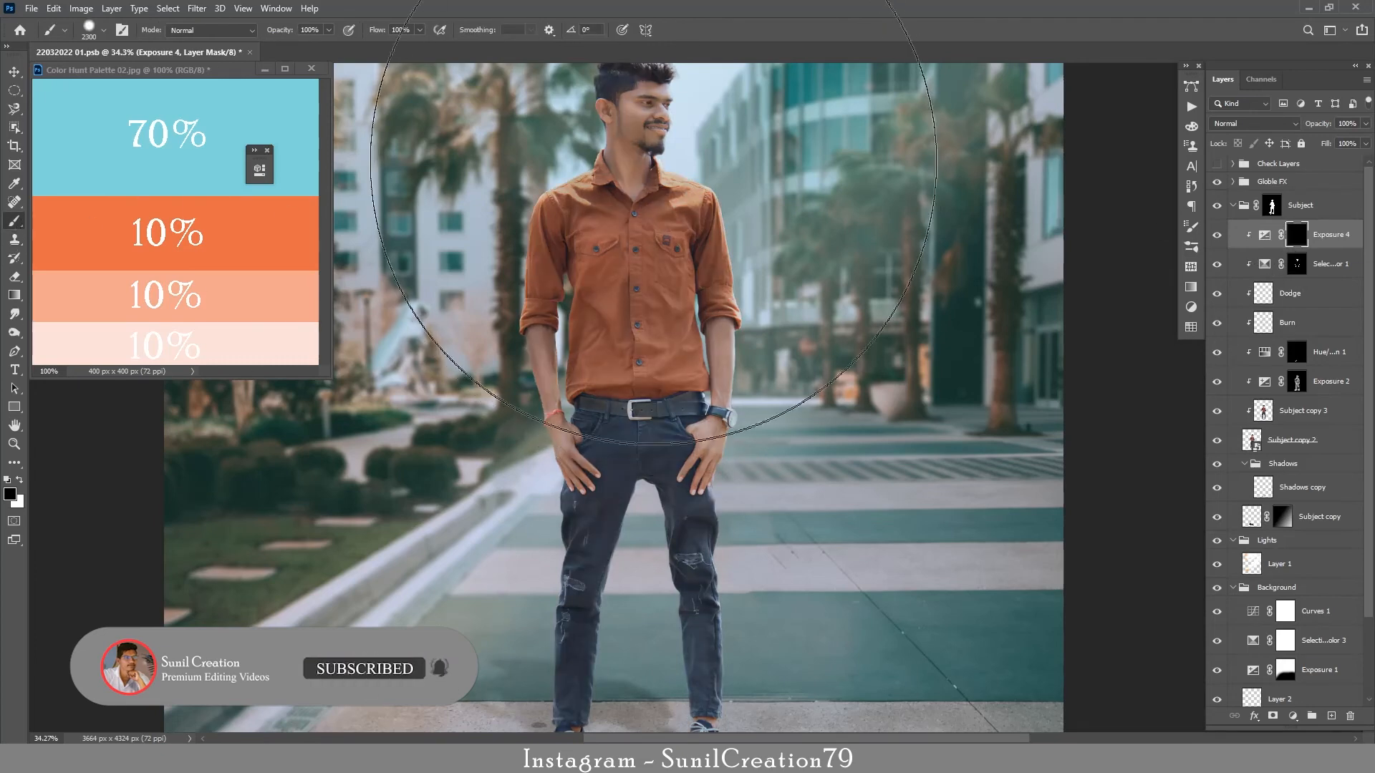
pyautogui.write('3')
pyautogui.press('Return')
pyautogui.press('[')
pyautogui.press('[')
pyautogui.press('[')
pyautogui.press('[')
pyautogui.press('[')
pyautogui.press('[')
pyautogui.press('[')
pyautogui.press('[')
pyautogui.press('[')
pyautogui.press('[')
pyautogui.press('[')
pyautogui.press('[')
pyautogui.press('[')
pyautogui.press('[')
pyautogui.press('[')
pyautogui.press('[')
pyautogui.press('[')
pyautogui.press('[')
pyautogui.press('[')
pyautogui.press('[')
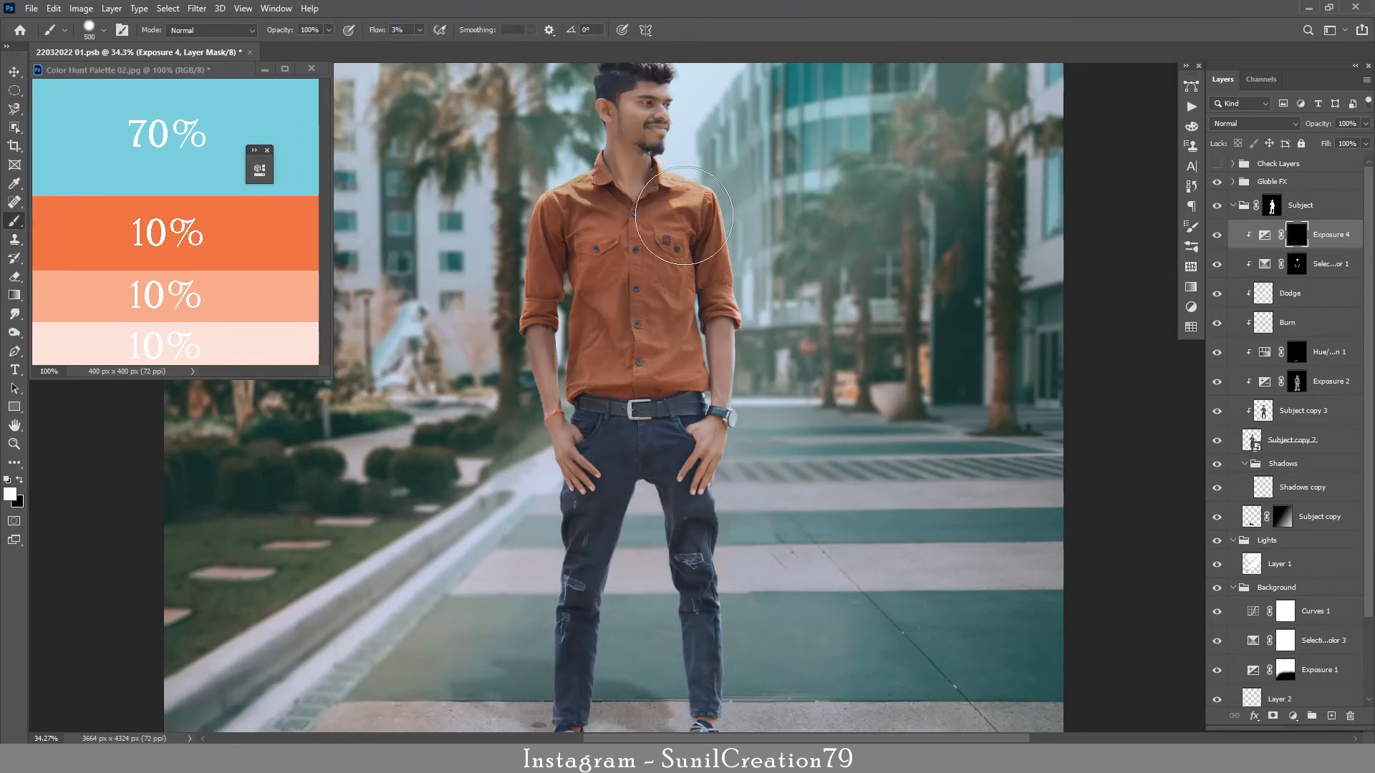
pyautogui.moveTo(722, 308); pyautogui.dragTo(713, 412)
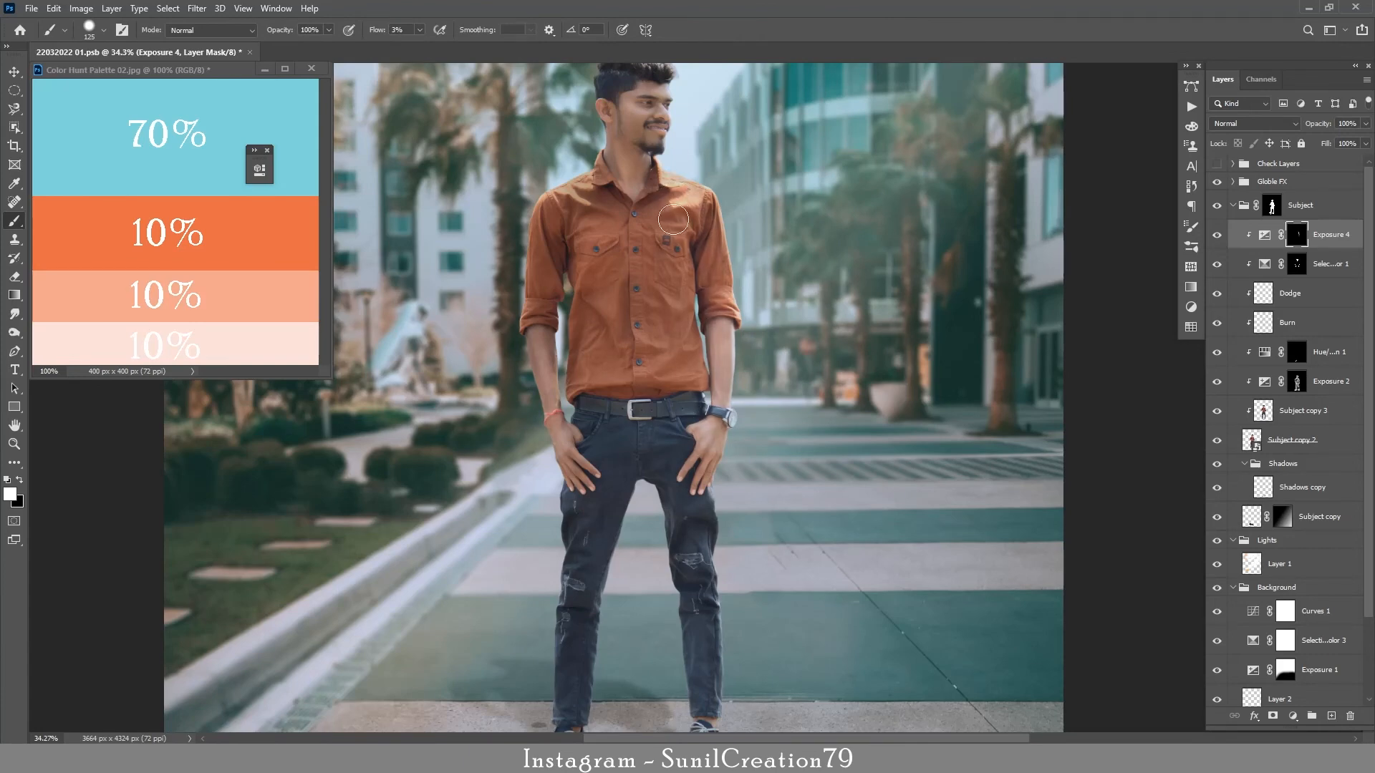
pyautogui.moveTo(638, 115); pyautogui.dragTo(636, 161)
pyautogui.moveTo(704, 258)
pyautogui.mouseDown()
pyautogui.moveTo(701, 243)
pyautogui.moveTo(735, 489)
pyautogui.mouseUp()
pyautogui.moveTo(699, 195); pyautogui.dragTo(687, 217)
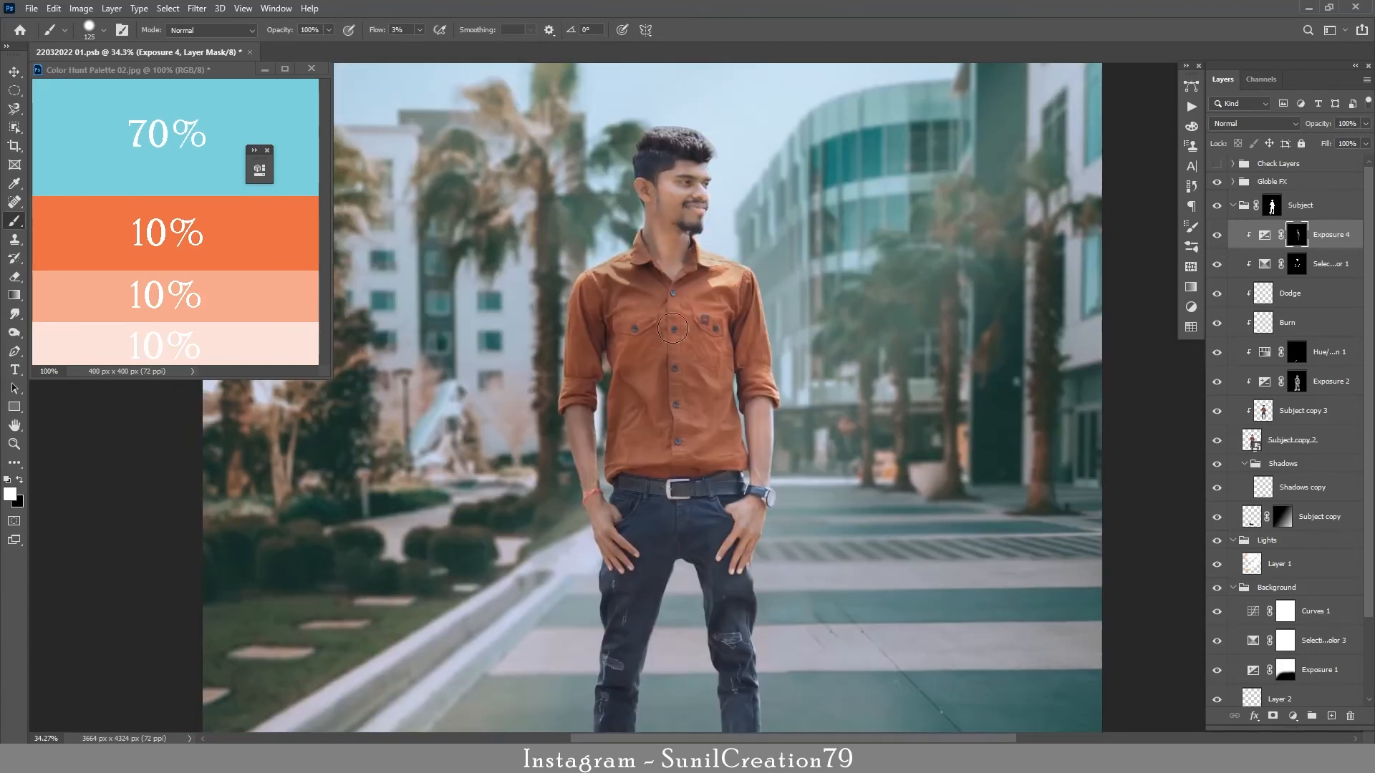
# Compare the picture with and without Exposure 4 and lower that layer's opacity to 65%.
pyautogui.click(1217, 235)
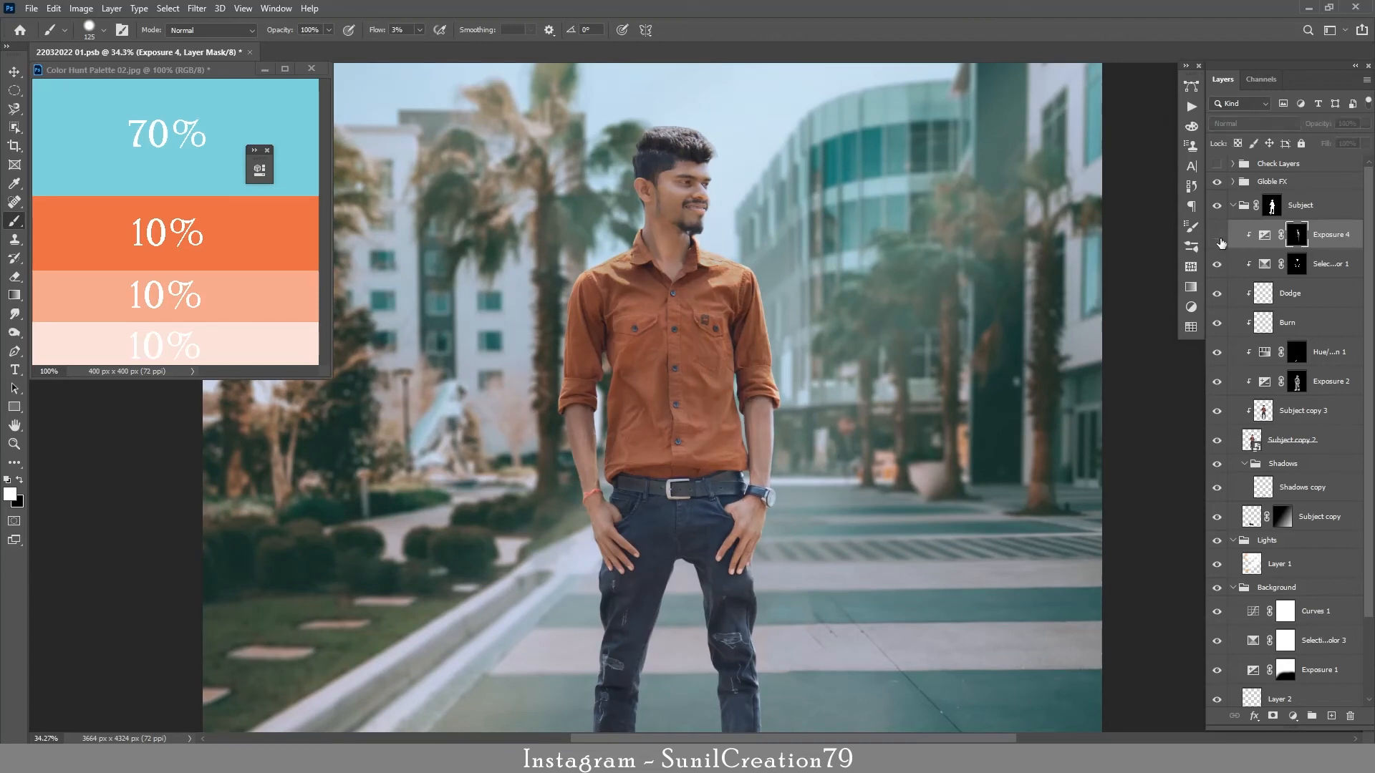
pyautogui.click(1217, 235)
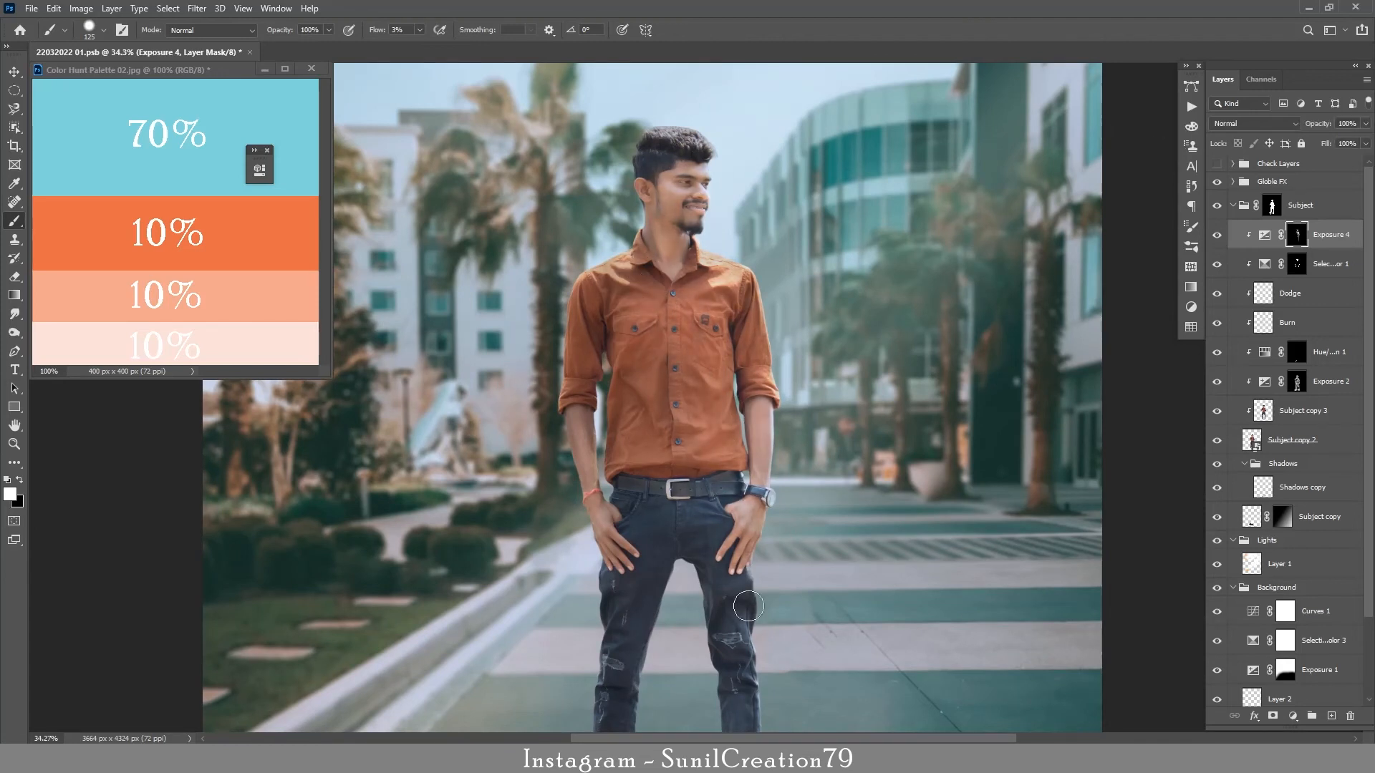
pyautogui.press('z')
pyautogui.hotkey('ctrl', '0')
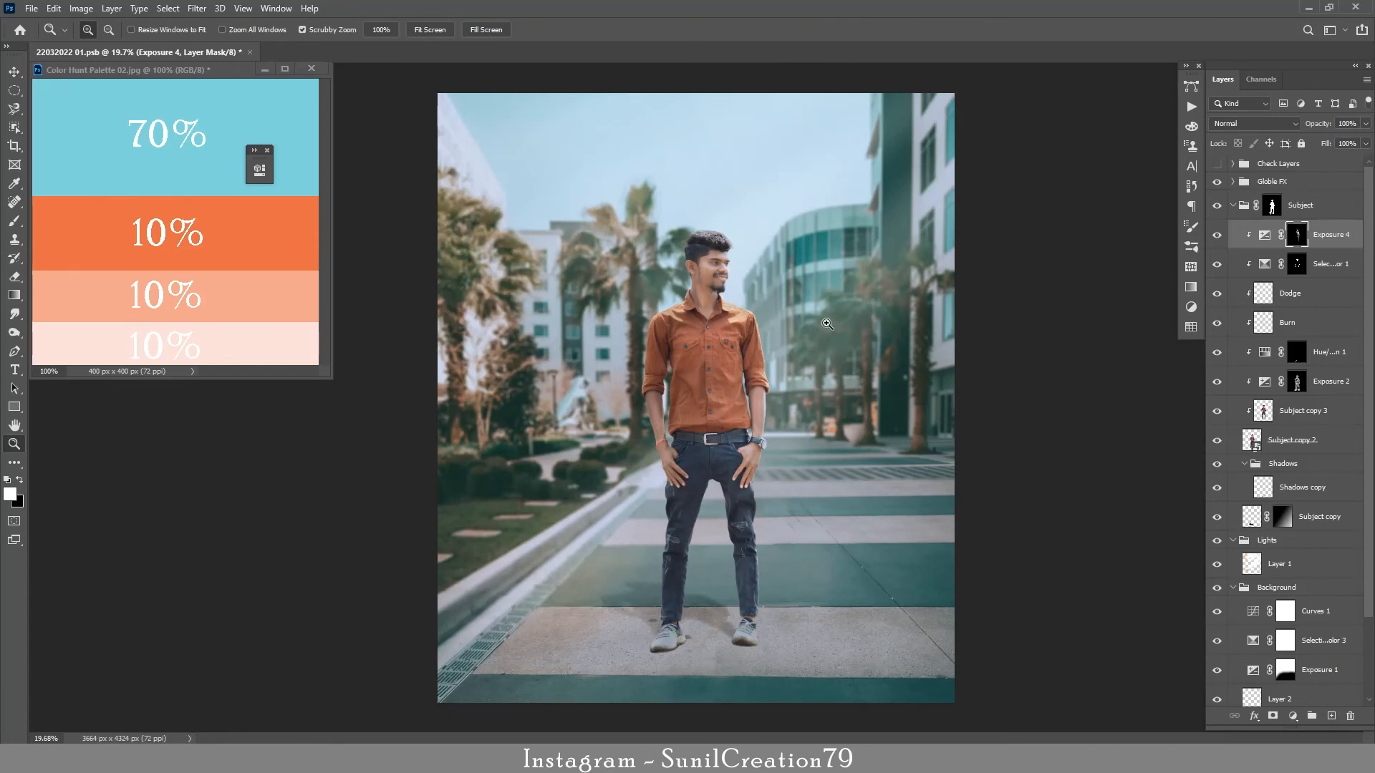
pyautogui.press('b')
pyautogui.click(1217, 235)
pyautogui.click(1217, 235)
pyautogui.moveTo(1323, 127); pyautogui.dragTo(1318, 128)
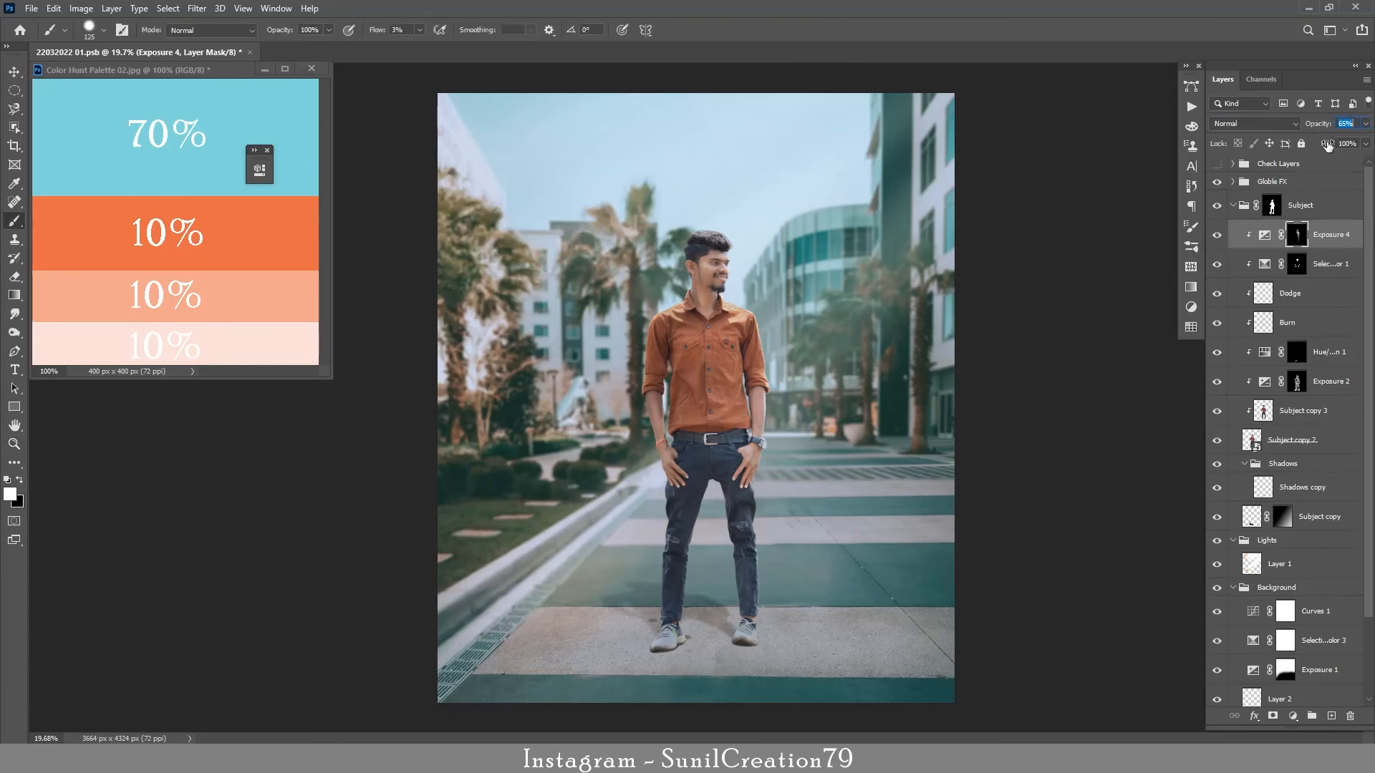
pyautogui.press('Return')
pyautogui.click(1217, 235)
pyautogui.click(1217, 235)
# Collapse the Subject, Lights and Background groups and select the Globle FX group.
pyautogui.click(1233, 205)
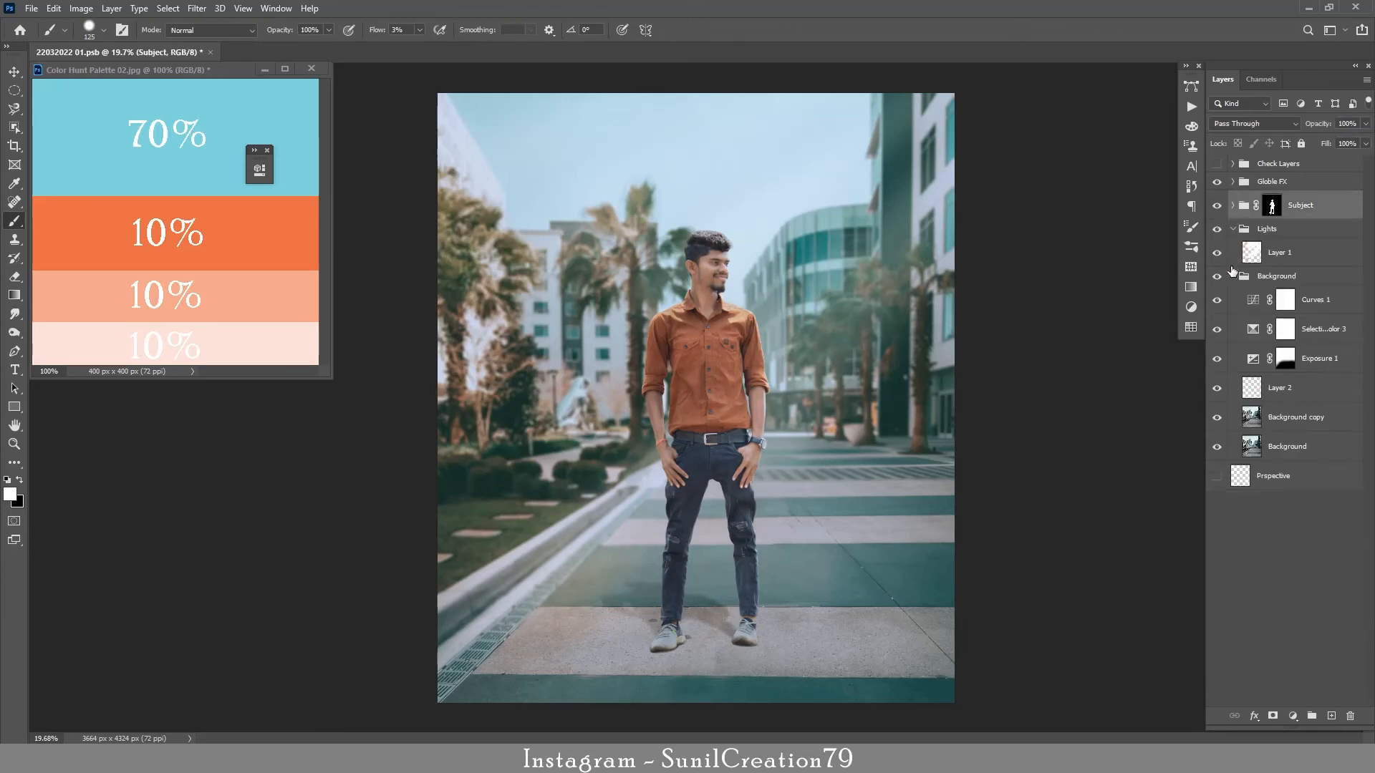
pyautogui.click(1233, 229)
pyautogui.click(1232, 246)
pyautogui.click(1268, 188)
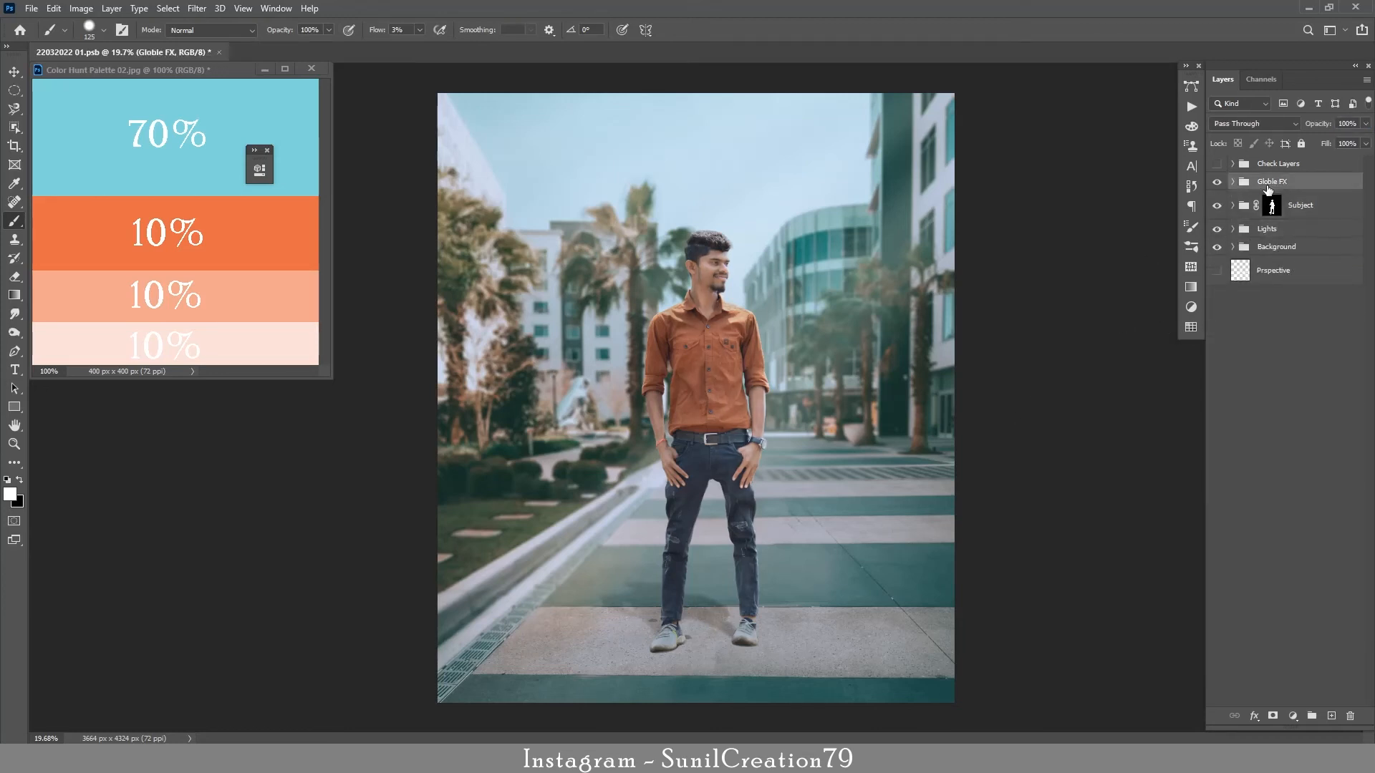
# Show the Check Layers group as a hue check with only Just Colors and Amplify Colors active, with Amplify Colors at 25% opacity.
pyautogui.click(1216, 164)
pyautogui.click(1233, 164)
pyautogui.click(1217, 265)
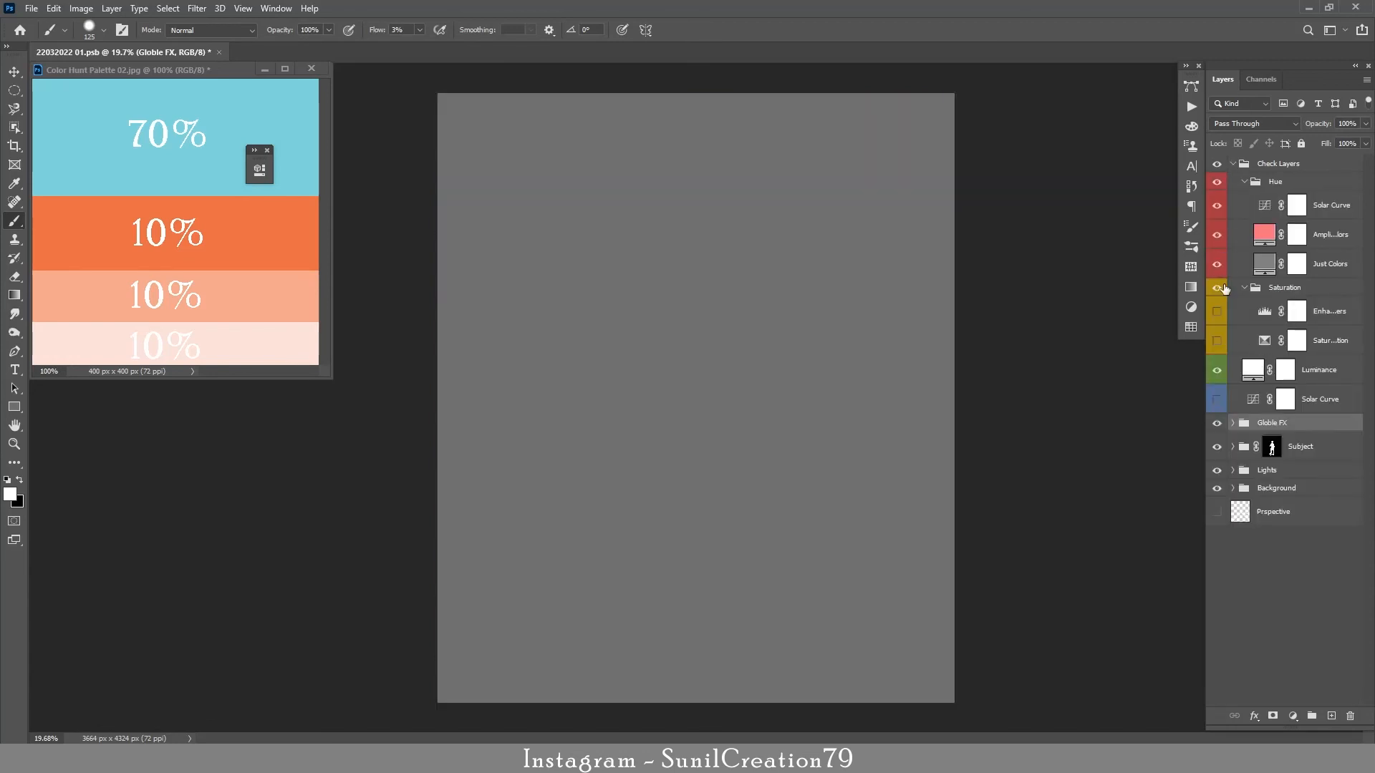
pyautogui.click(1217, 206)
pyautogui.click(1217, 289)
pyautogui.click(1218, 371)
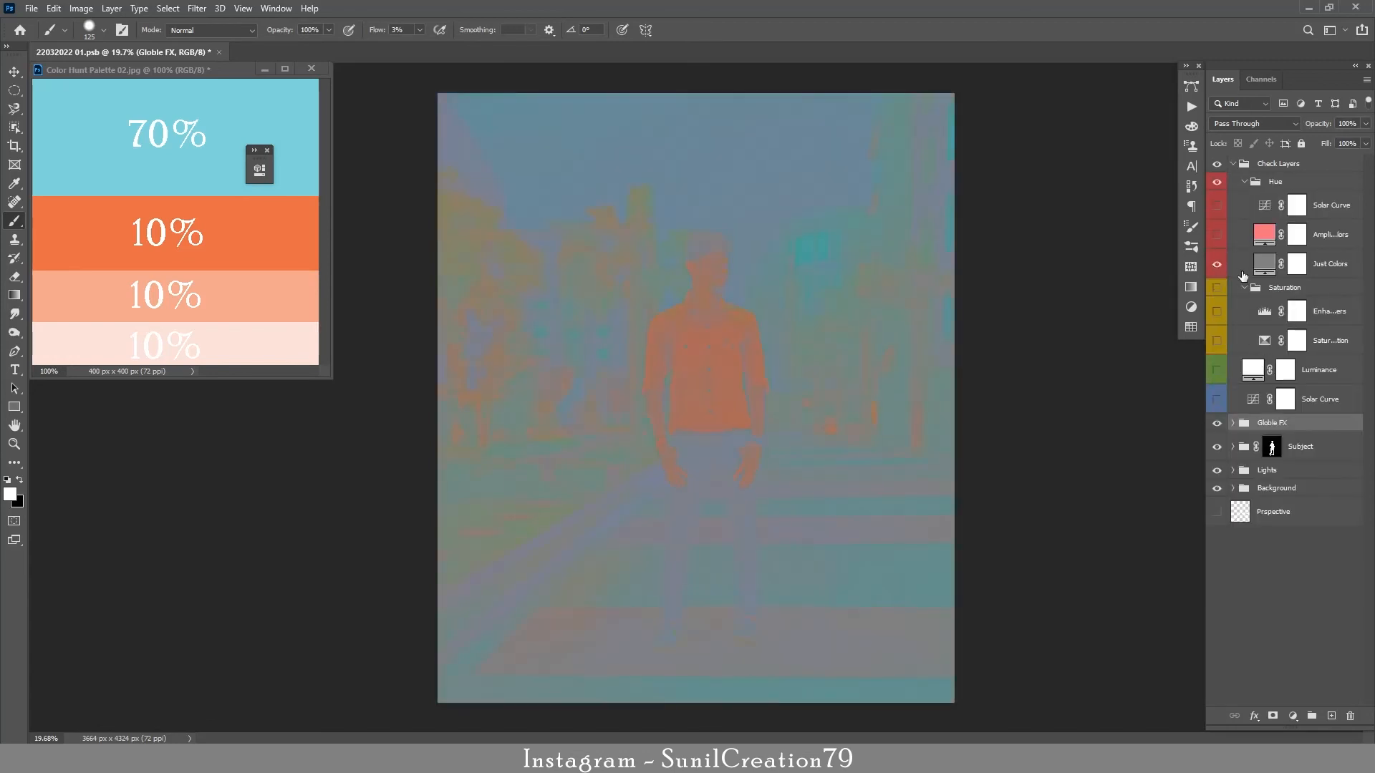
pyautogui.click(1322, 270)
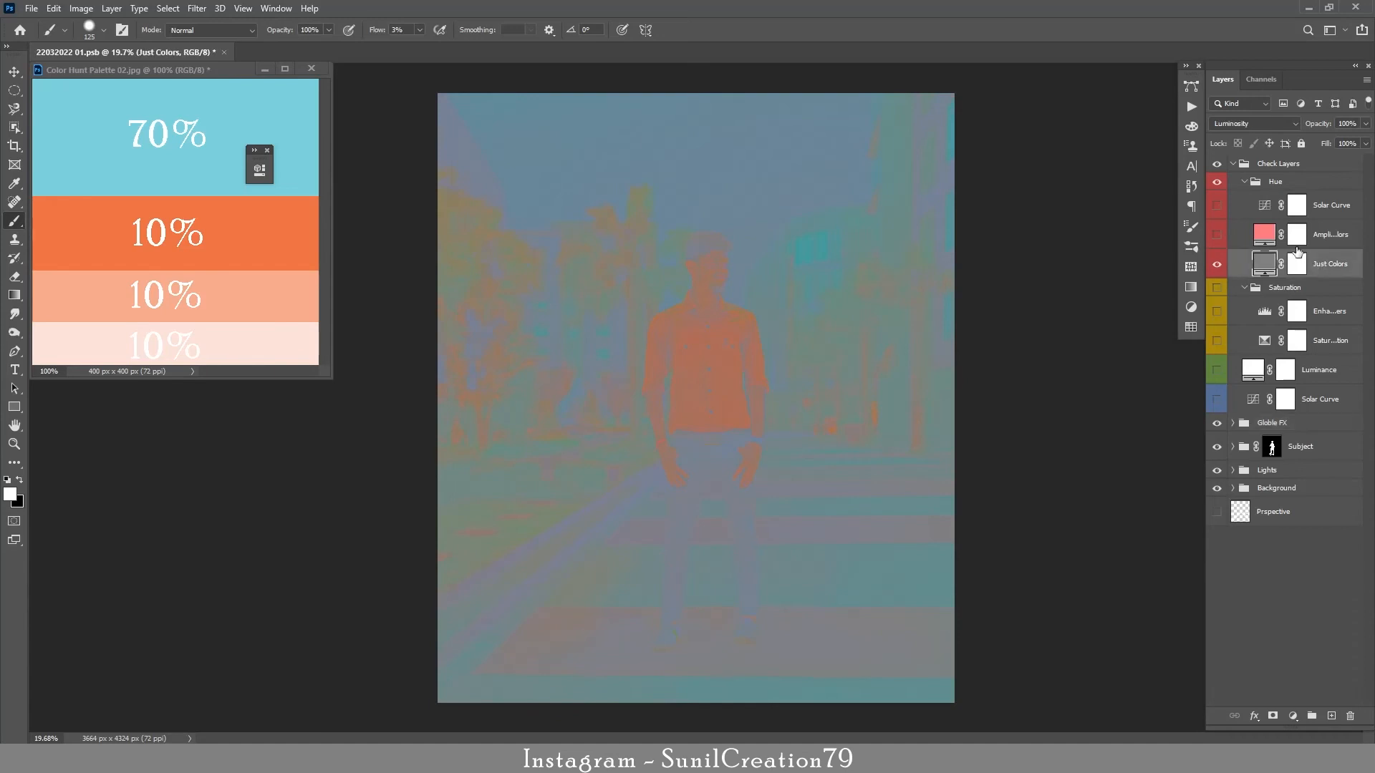
pyautogui.click(1218, 235)
pyautogui.click(1297, 235)
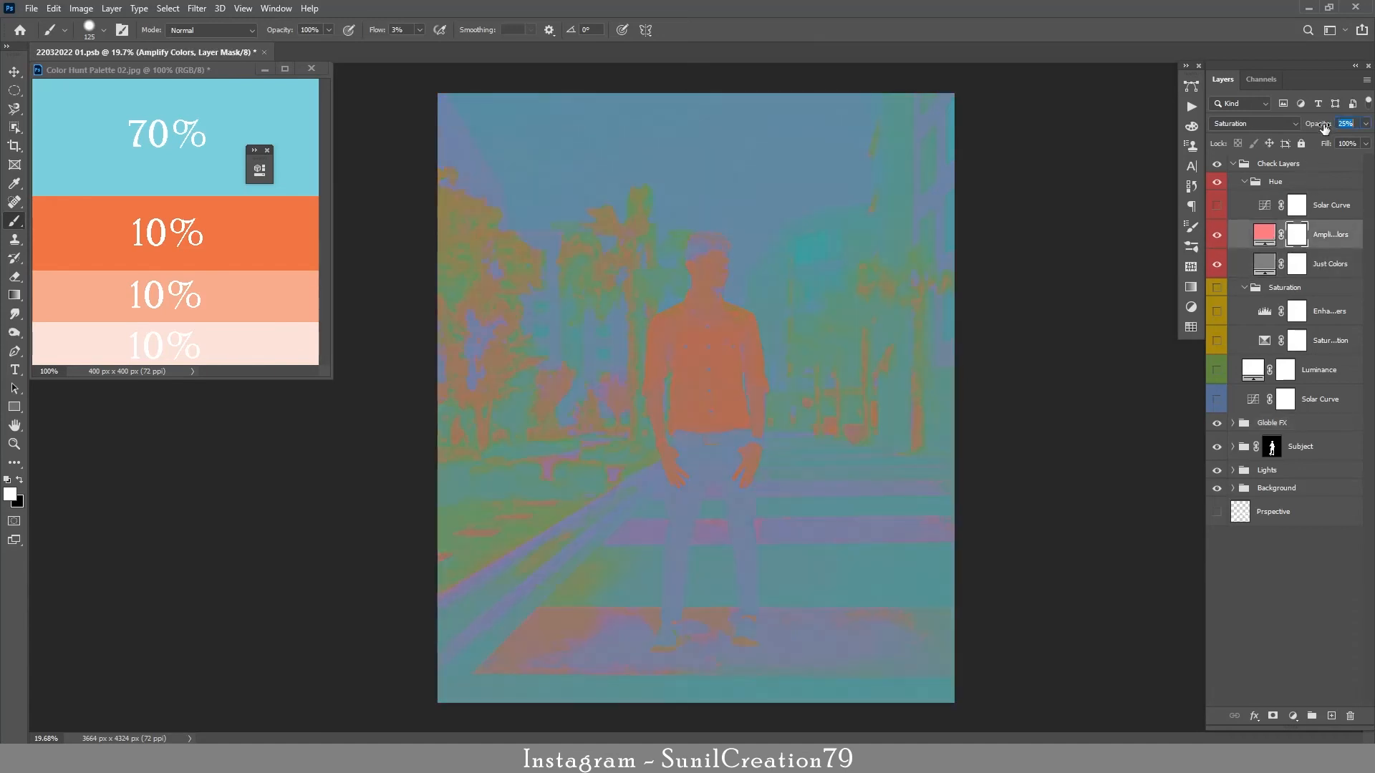
# Add a Selective Color adjustment at the top of Globle FX with Magentas at cyan +100, magenta -100, yellow -100 and black +46, Absolute.
pyautogui.click(1274, 425)
pyautogui.click(1233, 422)
pyautogui.click(1299, 446)
pyautogui.click(1293, 716)
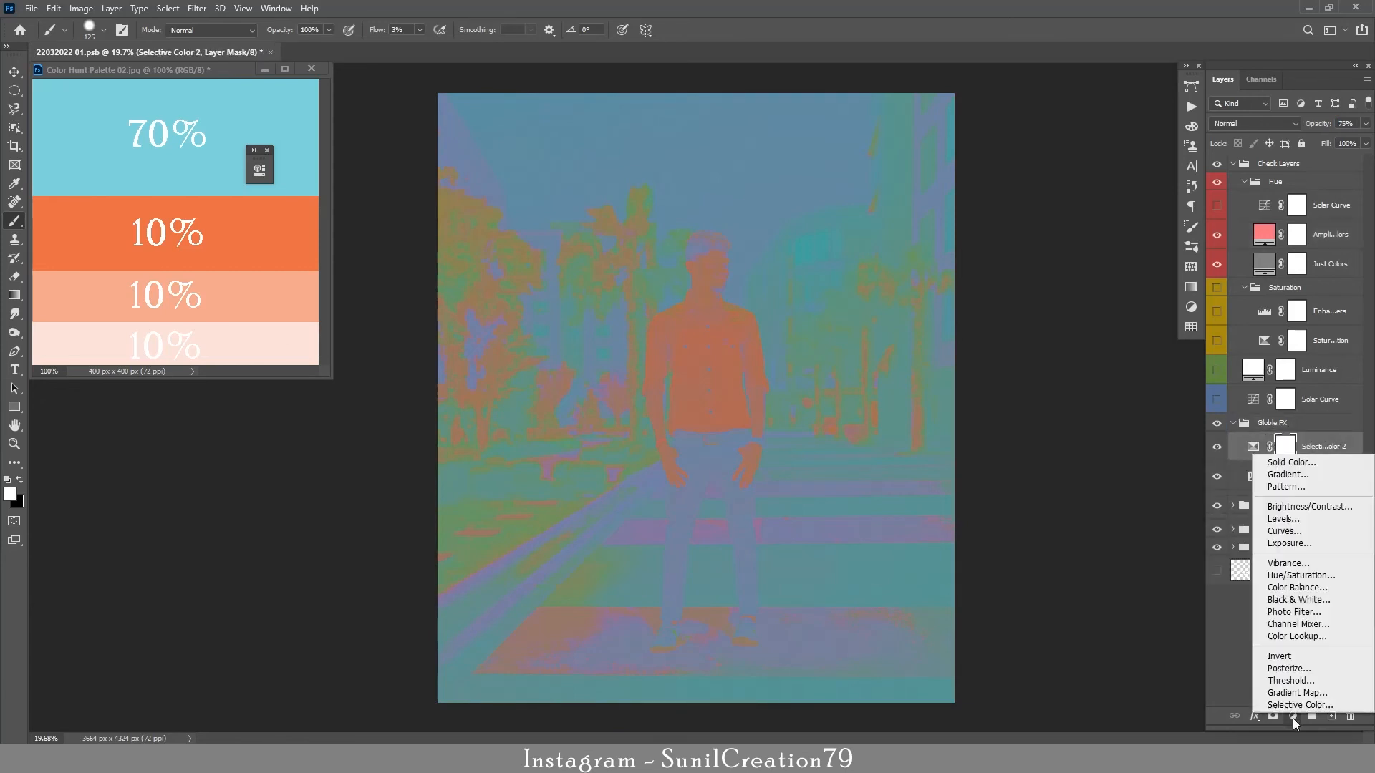
pyautogui.click(1269, 703)
pyautogui.click(331, 229)
pyautogui.click(376, 282)
pyautogui.moveTo(387, 285); pyautogui.dragTo(283, 286)
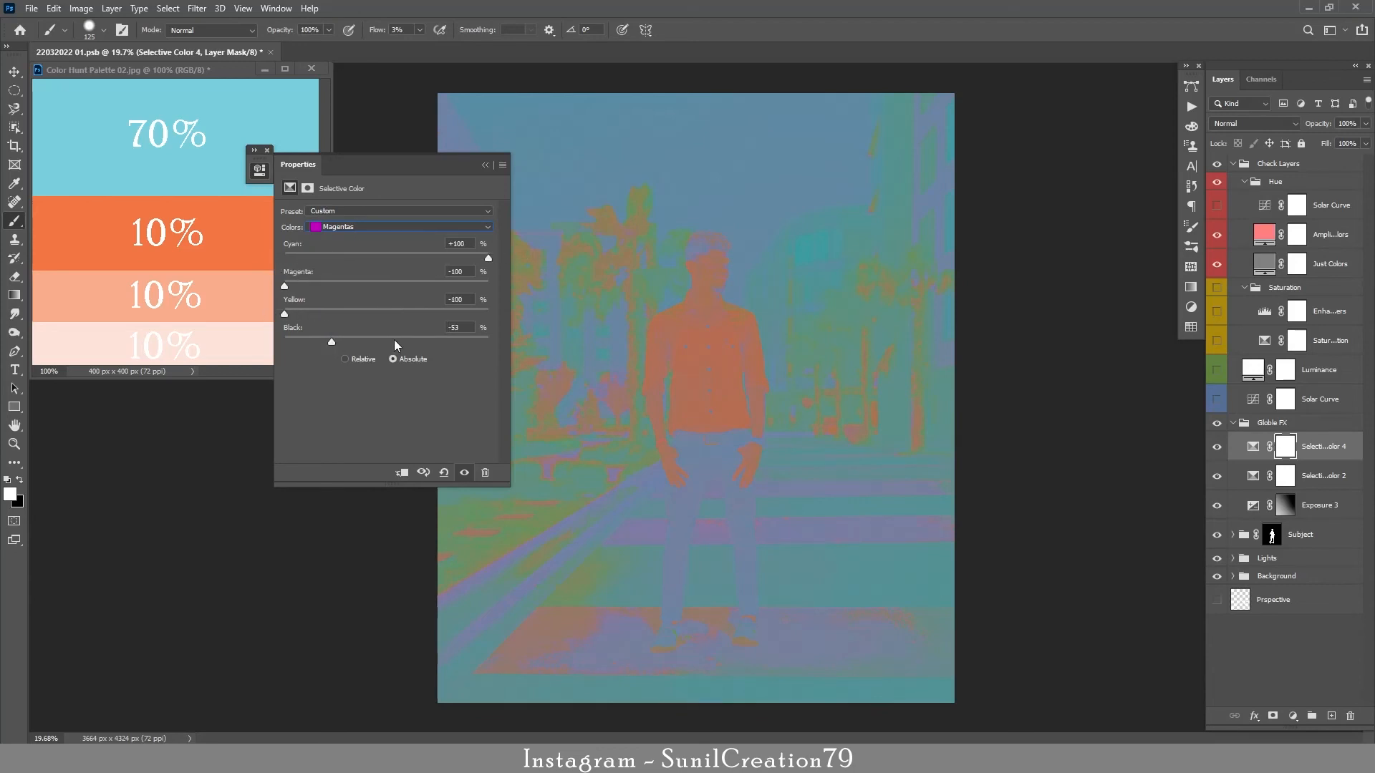
pyautogui.moveTo(356, 348); pyautogui.dragTo(439, 344)
# Hide the Check Layers group, check the picture without the new Selective Color adjustment, and collapse the open groups.
pyautogui.click(1218, 165)
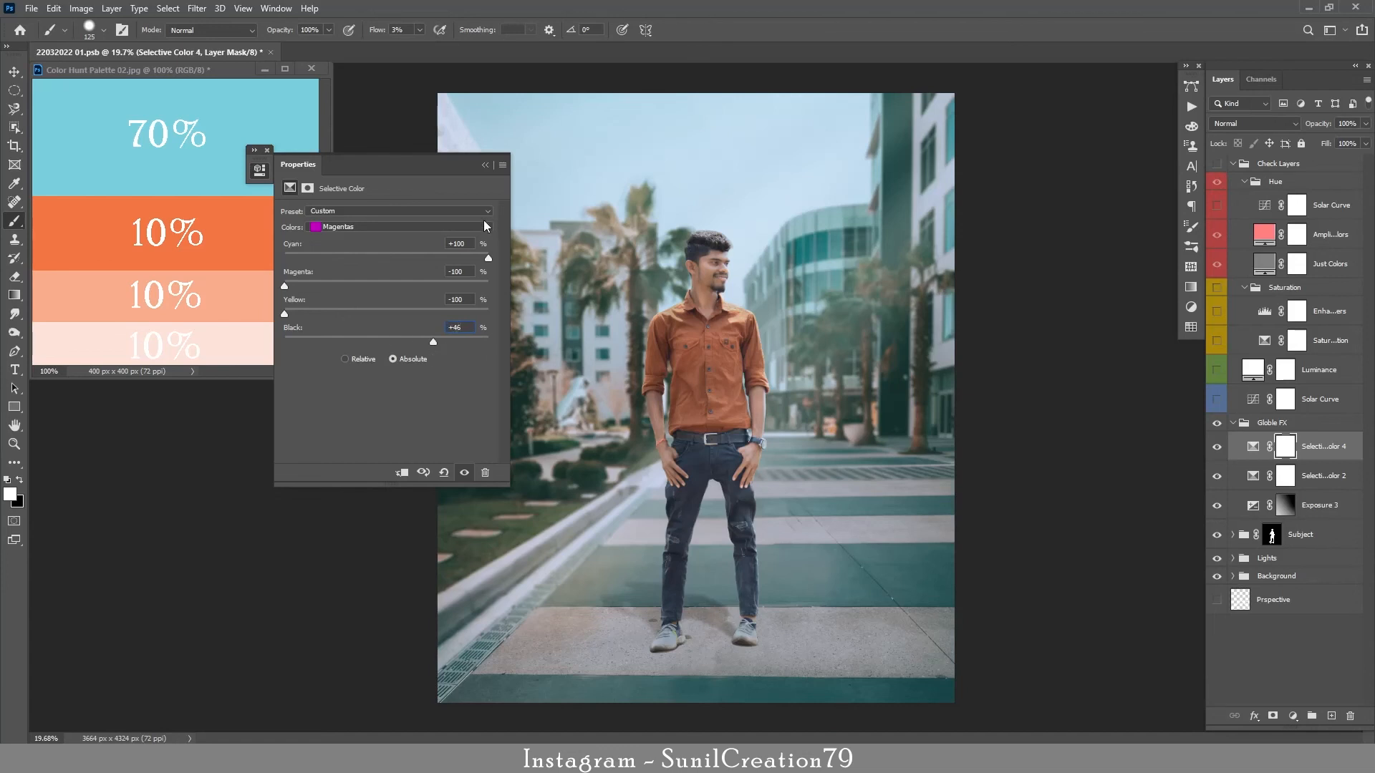
pyautogui.click(485, 164)
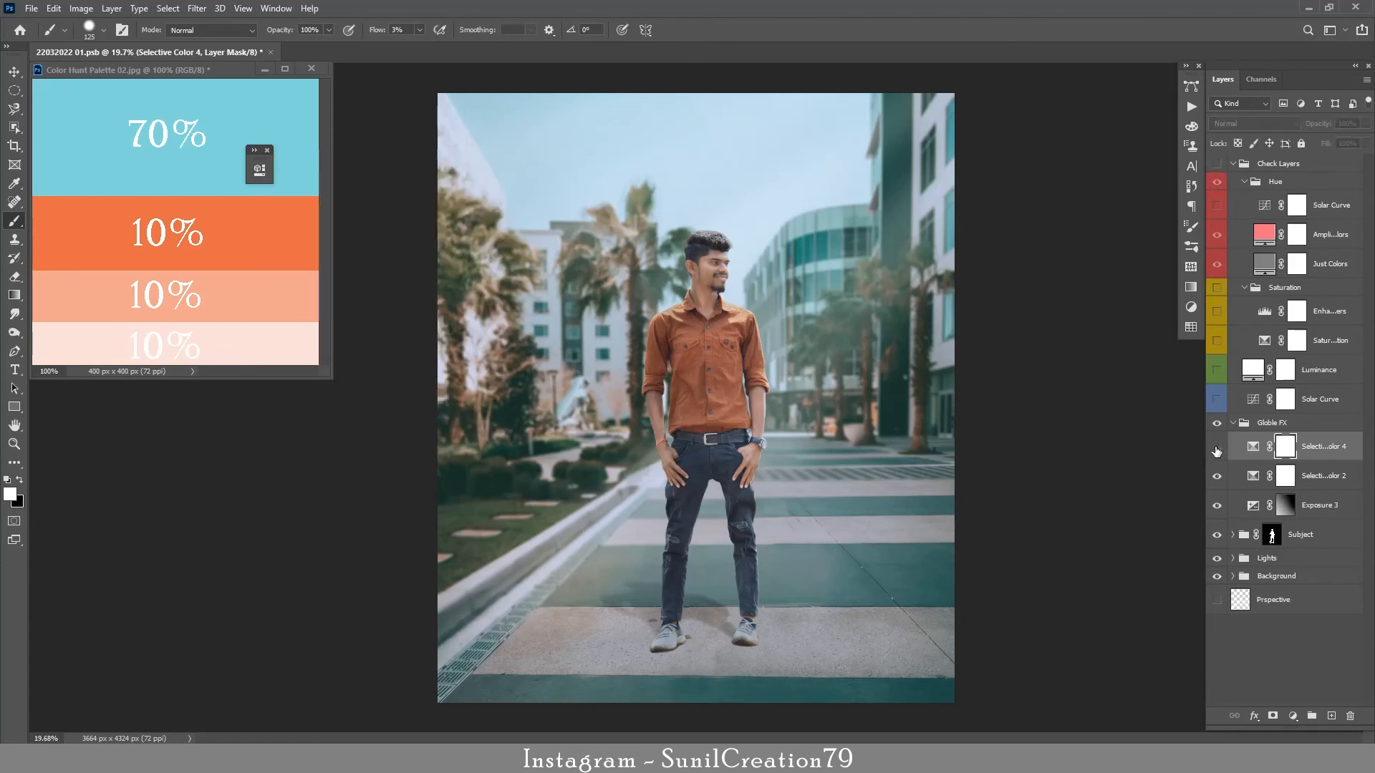
pyautogui.click(1232, 423)
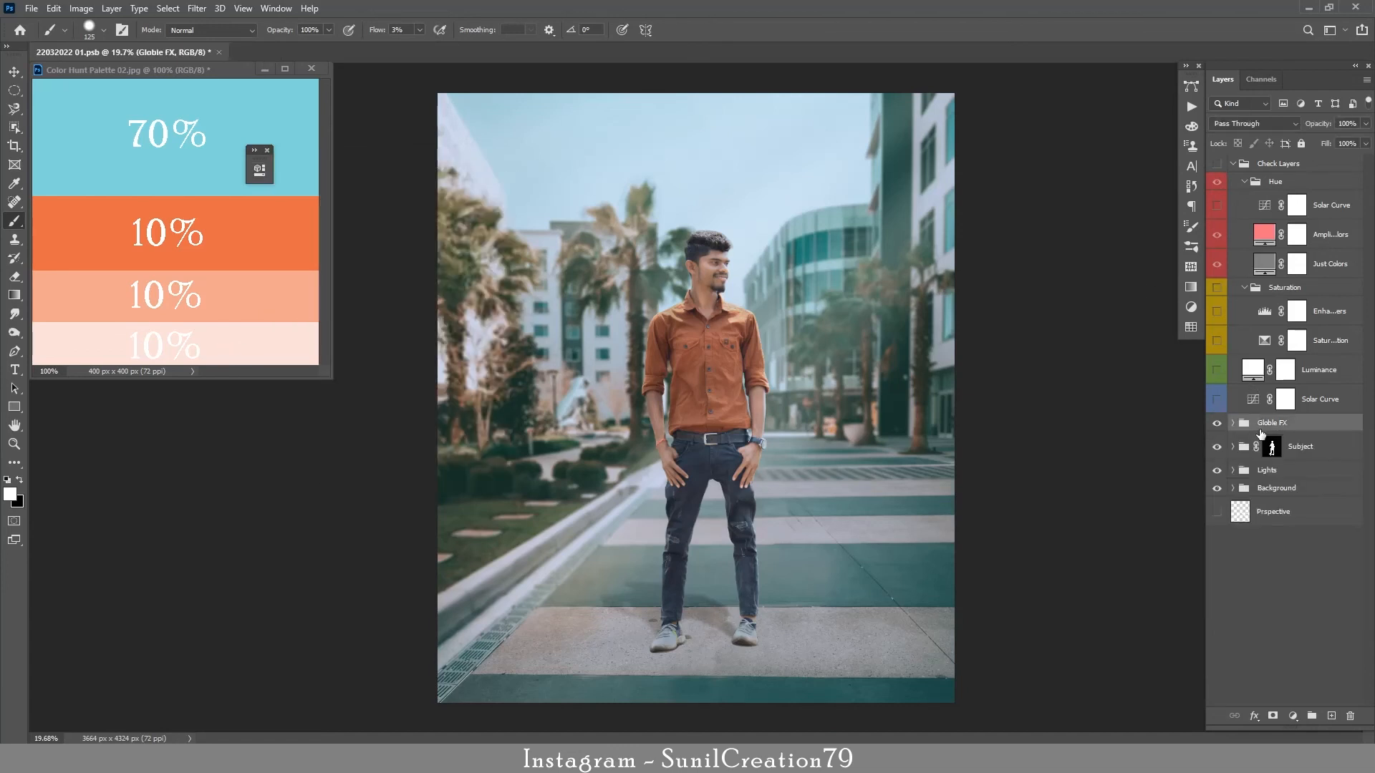
pyautogui.click(1230, 164)
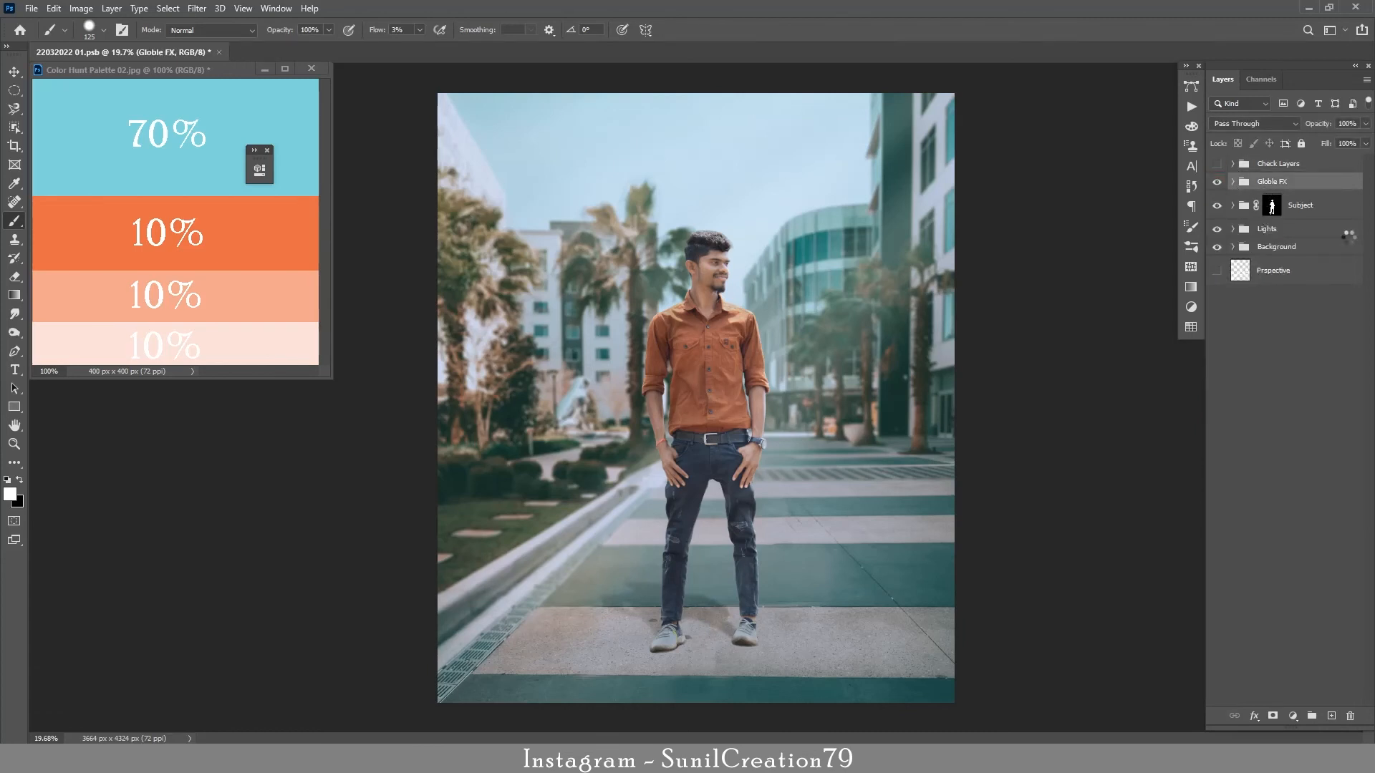
# Stamp the visible layers into a smart object above Globle FX and open it in the Camera Raw Filter.
pyautogui.rightClick(1297, 195)
pyautogui.click(1146, 340)
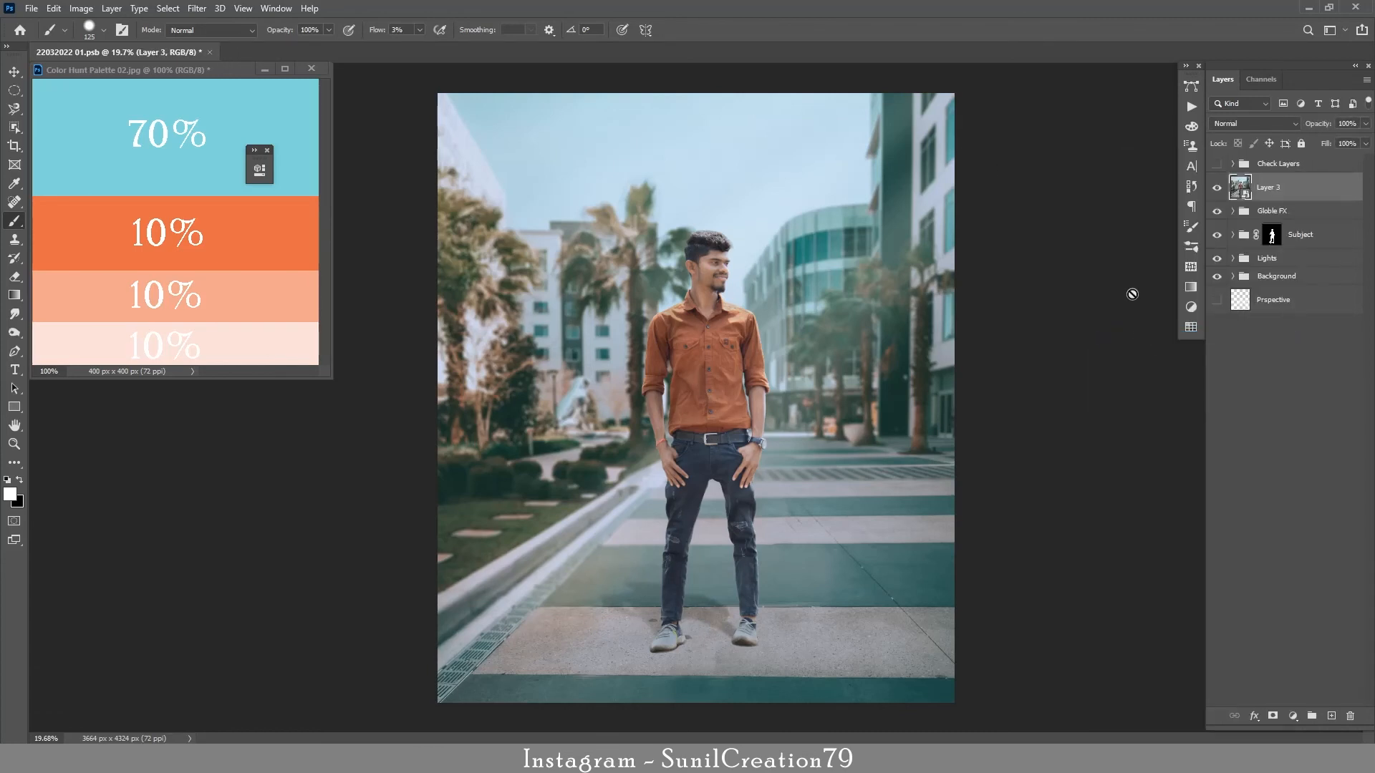
pyautogui.click(196, 9)
pyautogui.click(235, 93)
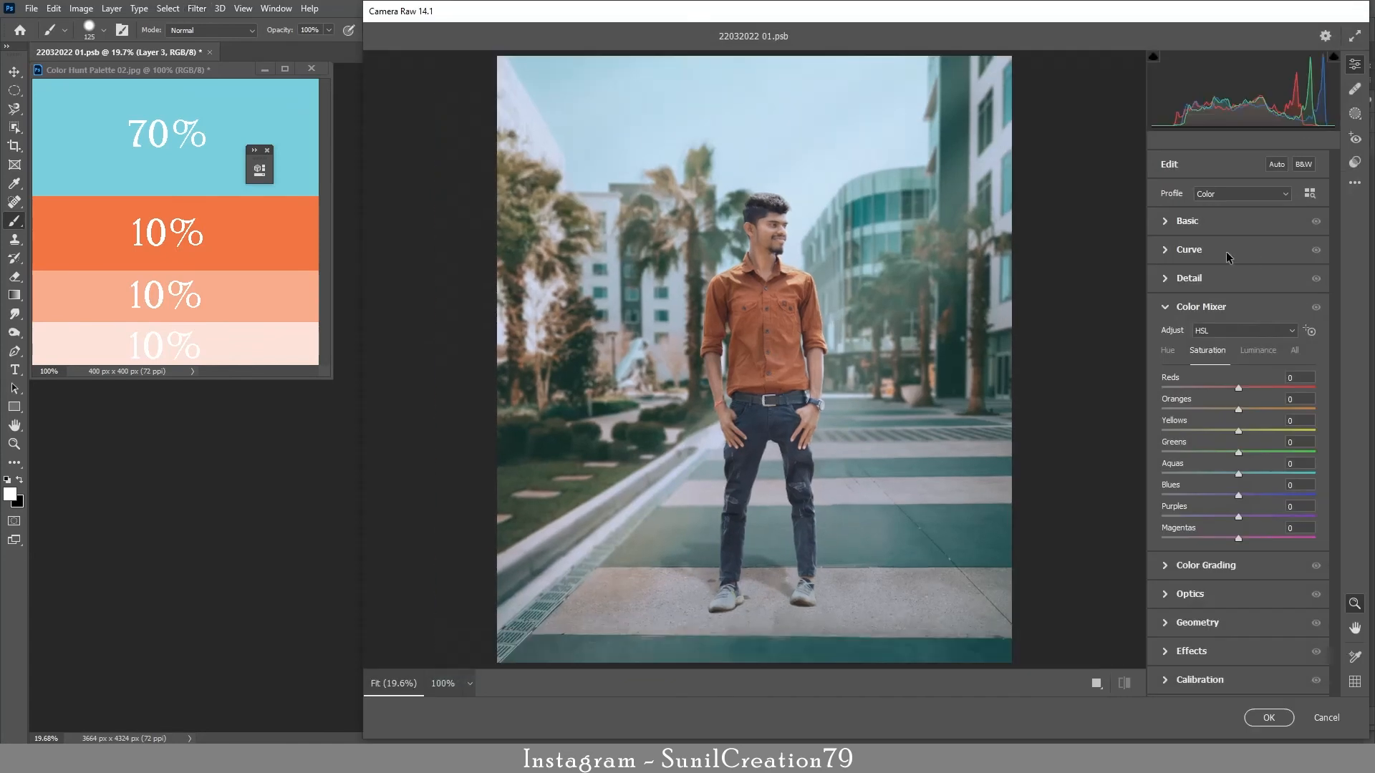
# Set temperature +3, exposure -0.10, contrast -3, highlights -85, shadows +20 and blacks -5 in the Basic adjustments, and reduce vibrance slightly.
pyautogui.click(1216, 222)
pyautogui.moveTo(1238, 276); pyautogui.dragTo(1239, 280)
pyautogui.moveTo(1239, 334); pyautogui.dragTo(1235, 442)
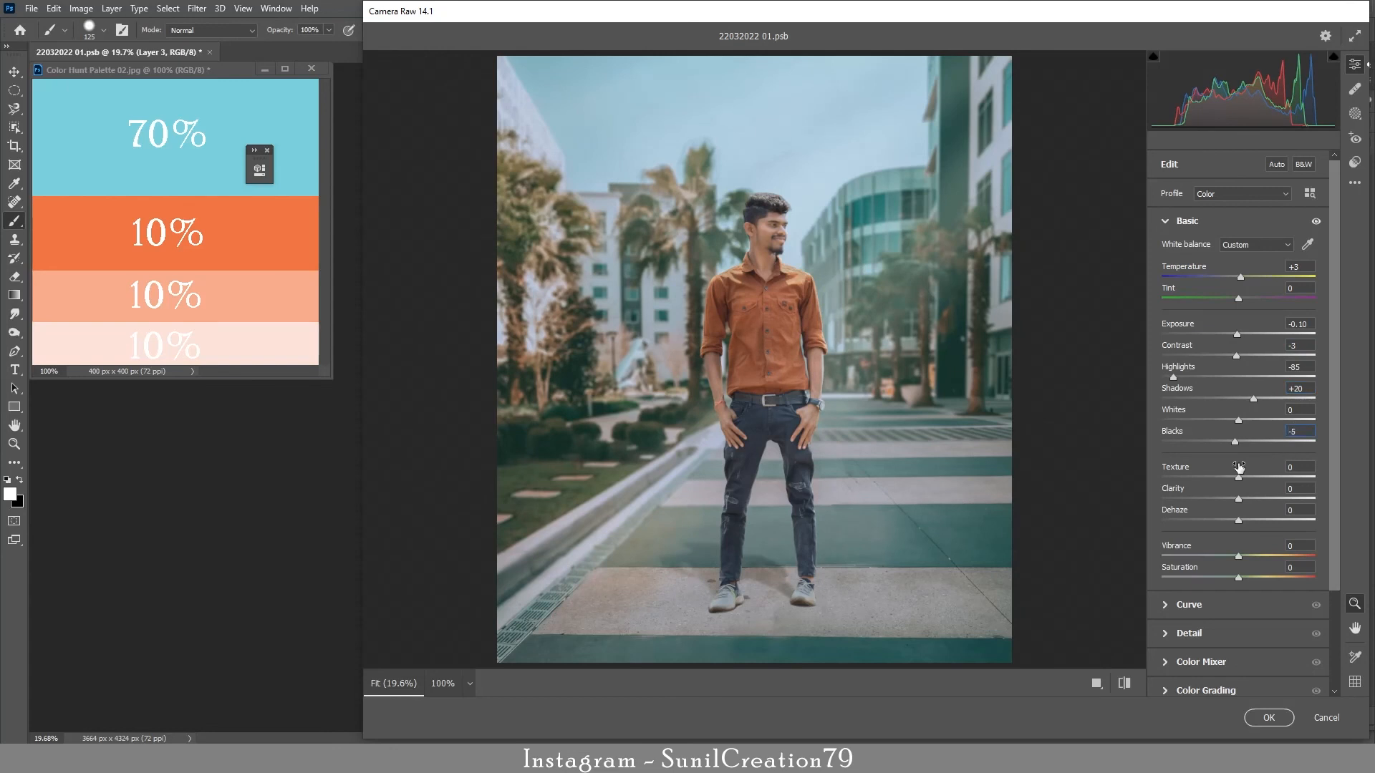
pyautogui.moveTo(1238, 556)
pyautogui.mouseDown()
pyautogui.moveTo(1220, 558)
pyautogui.moveTo(1234, 557)
pyautogui.mouseUp()
# Set the parametric curve to highlights -31, lights +10, darks +5 and shadows 0.
pyautogui.click(1189, 606)
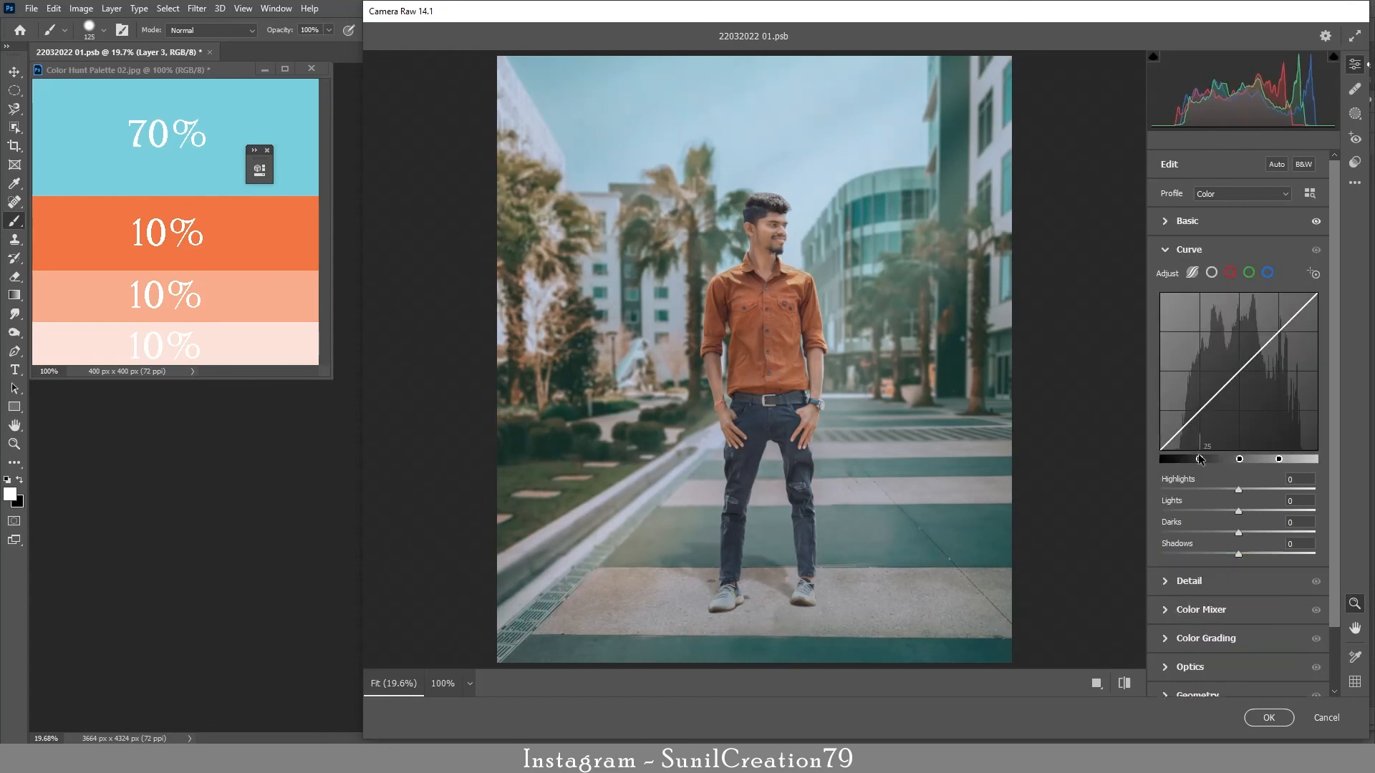
pyautogui.moveTo(1238, 511); pyautogui.dragTo(1253, 551)
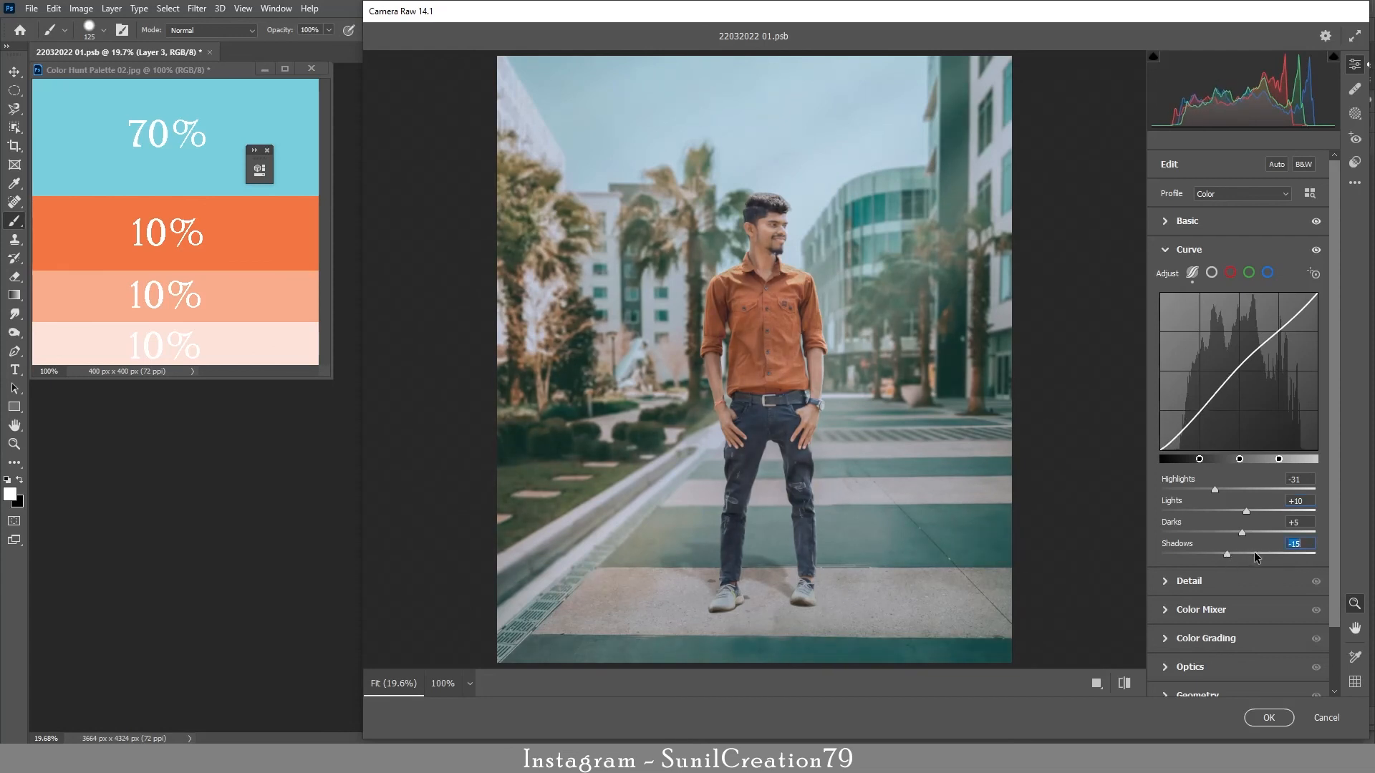
pyautogui.write('0')
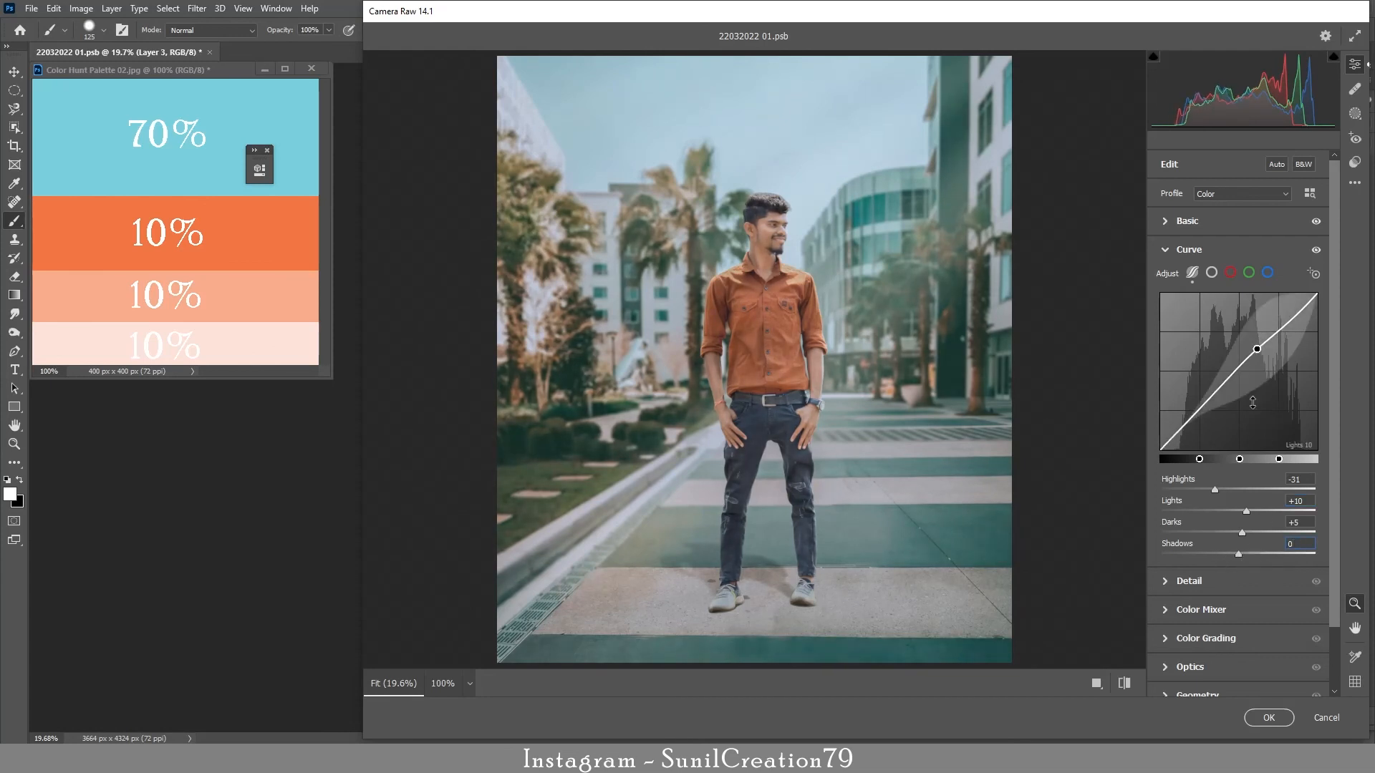
# Adjust orange luminance, set orange saturation to +5, and shift the color hues in the Color Mixer.
pyautogui.click(1173, 586)
pyautogui.click(1181, 364)
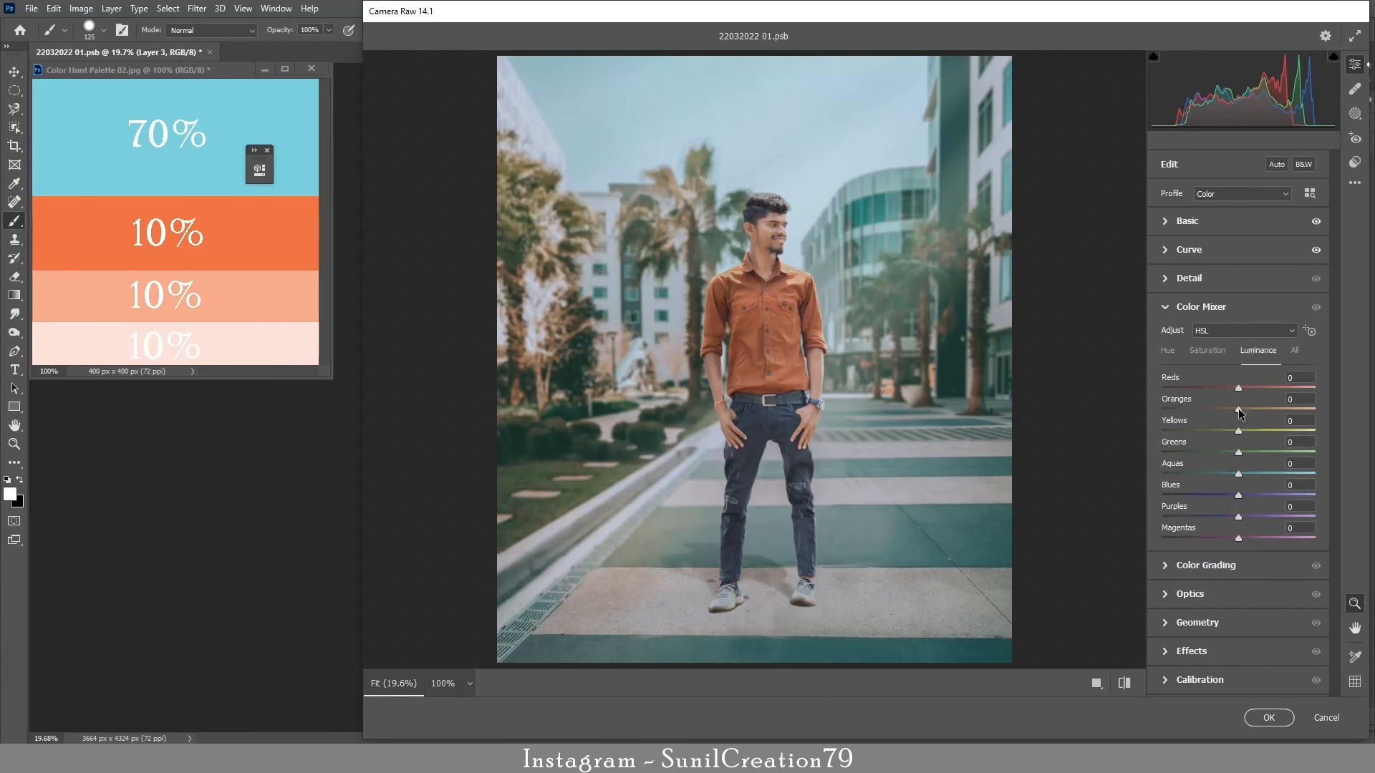
pyautogui.moveTo(1239, 409)
pyautogui.mouseDown()
pyautogui.moveTo(1258, 407)
pyautogui.moveTo(1241, 410)
pyautogui.moveTo(1245, 388)
pyautogui.moveTo(1212, 433)
pyautogui.moveTo(1244, 432)
pyautogui.mouseUp()
pyautogui.click(1208, 350)
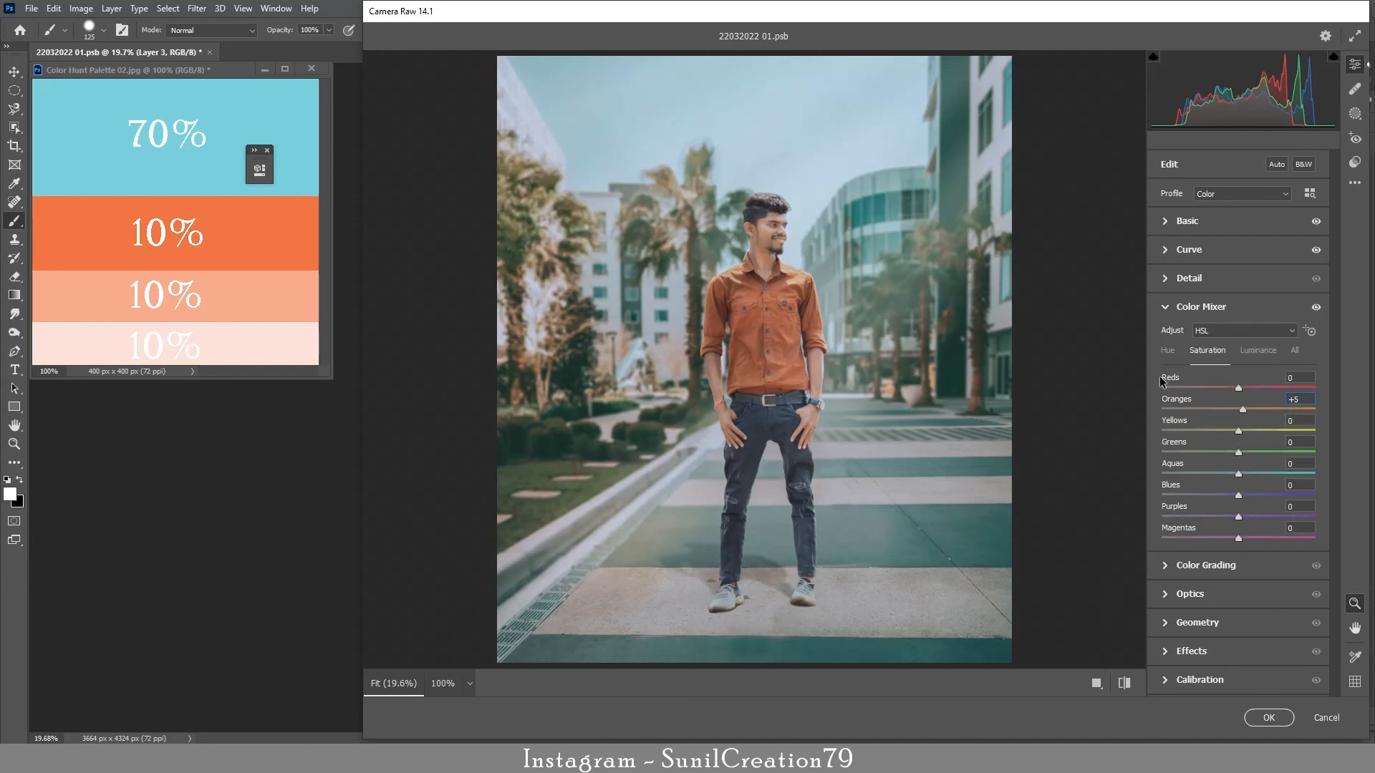
pyautogui.click(1167, 350)
pyautogui.moveTo(1274, 392); pyautogui.dragTo(1208, 495)
pyautogui.moveTo(794, 272); pyautogui.dragTo(792, 366)
# Add vignetting of -13 and film grain of 15, checking the grain on the man's face.
pyautogui.click(1185, 653)
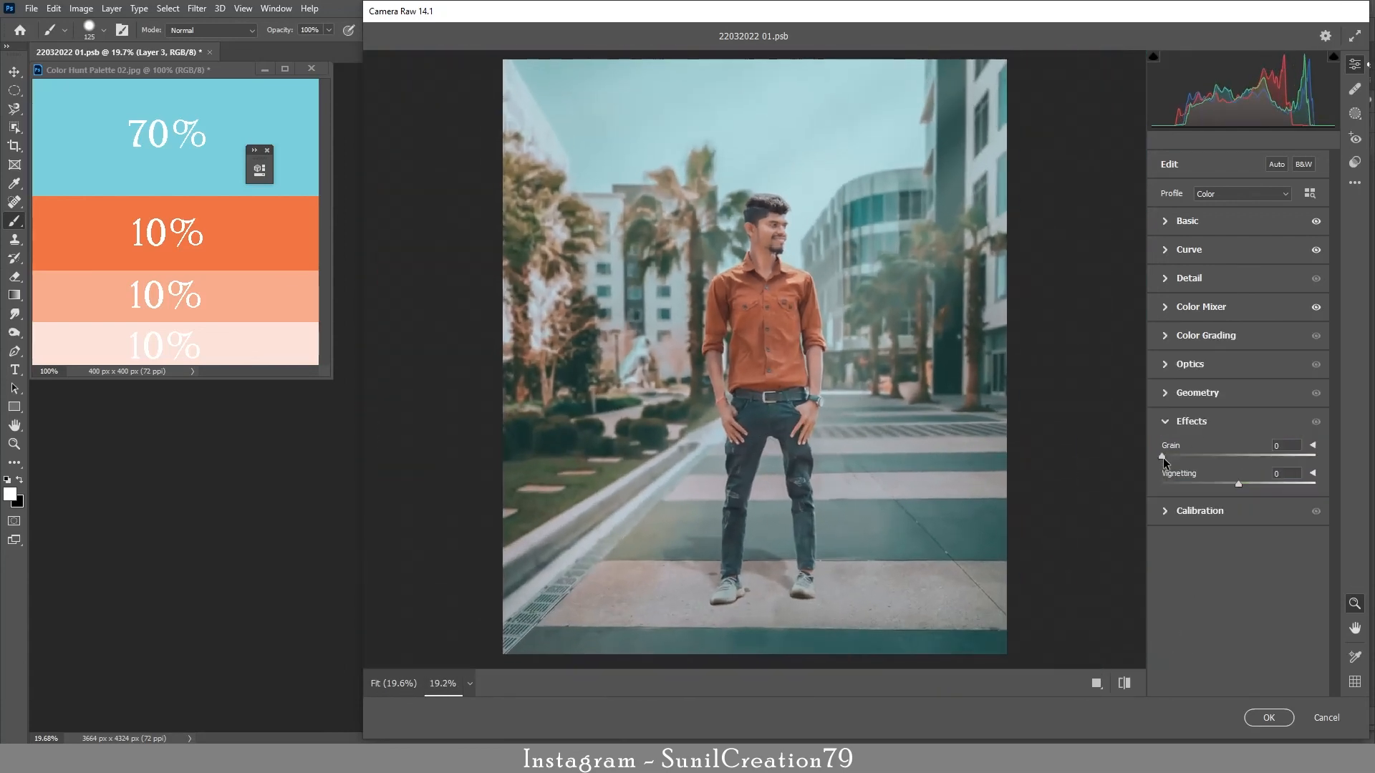
pyautogui.moveTo(1237, 487); pyautogui.dragTo(1228, 488)
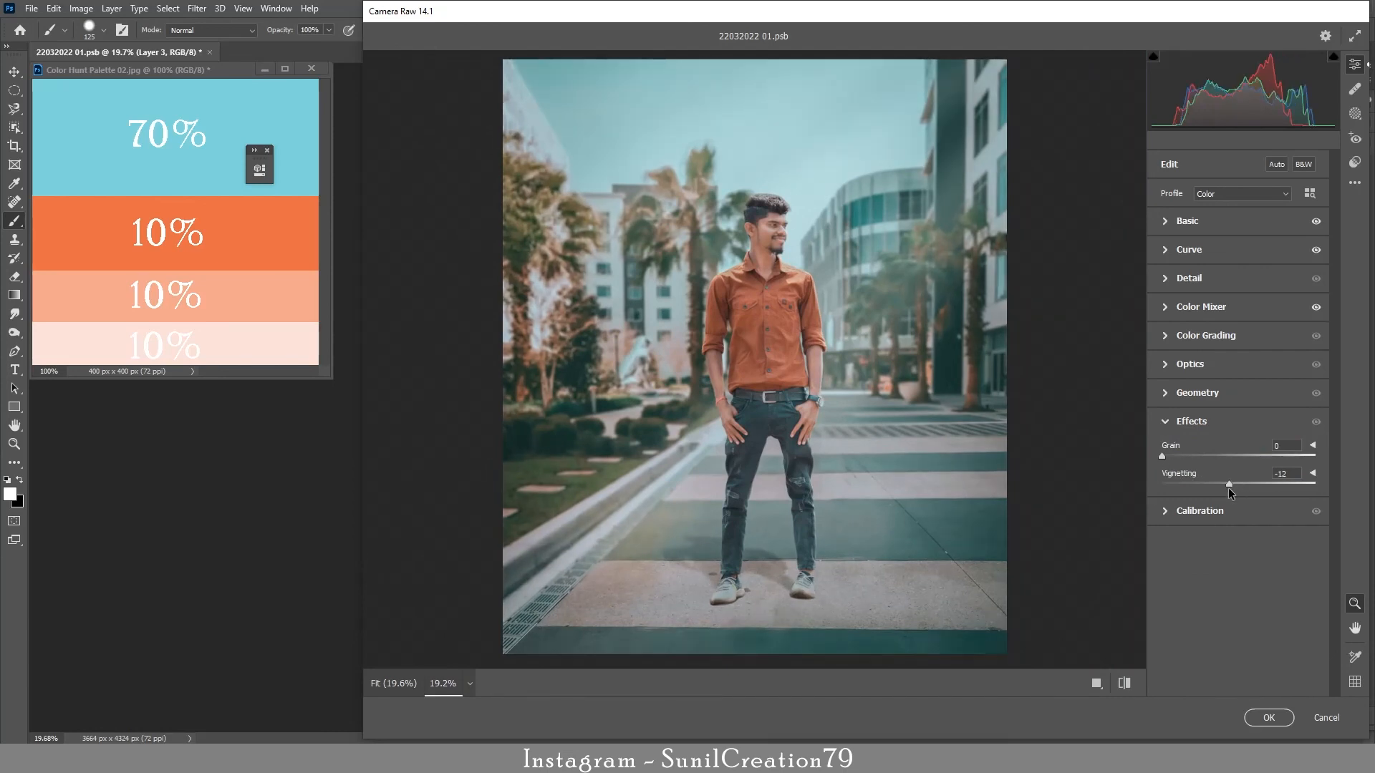
pyautogui.moveTo(846, 293); pyautogui.dragTo(940, 377)
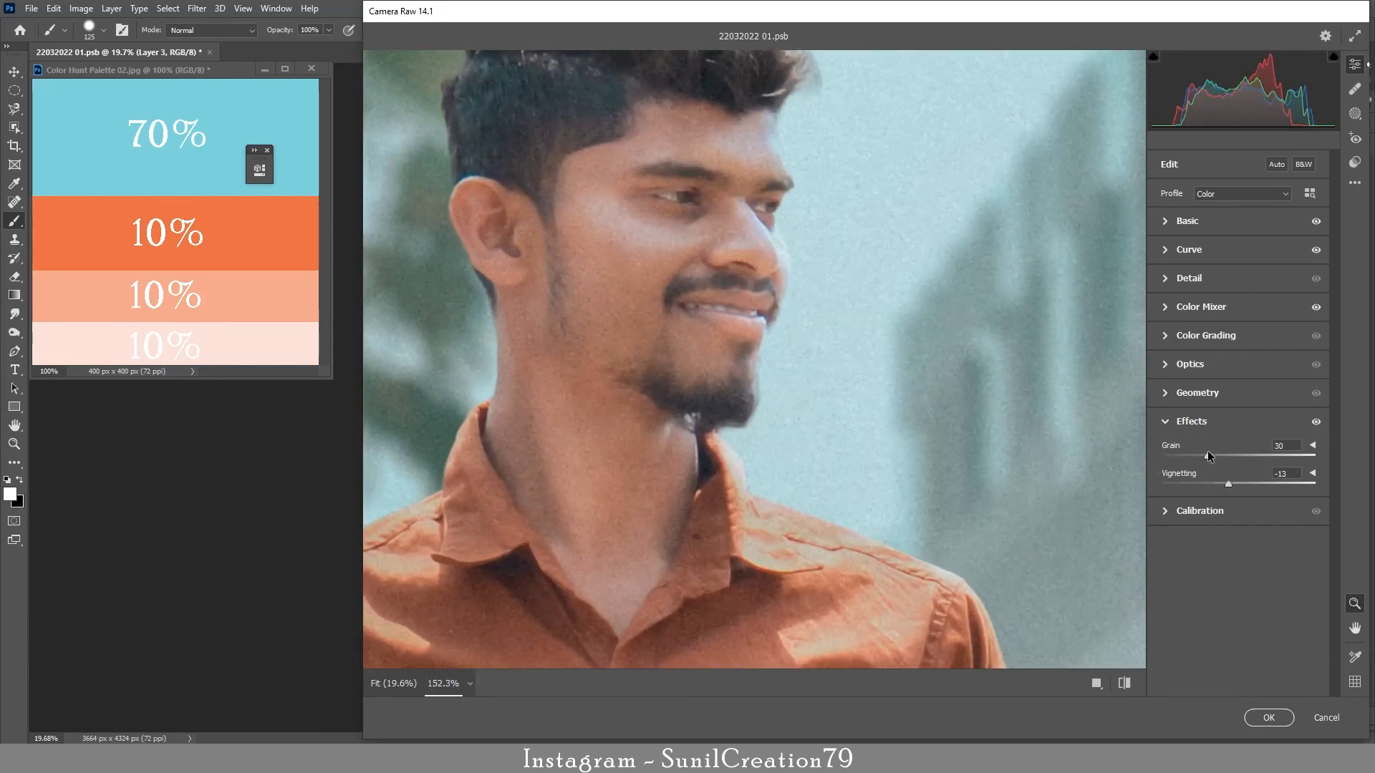
pyautogui.moveTo(1190, 457); pyautogui.dragTo(1186, 457)
pyautogui.moveTo(844, 283); pyautogui.dragTo(692, 425)
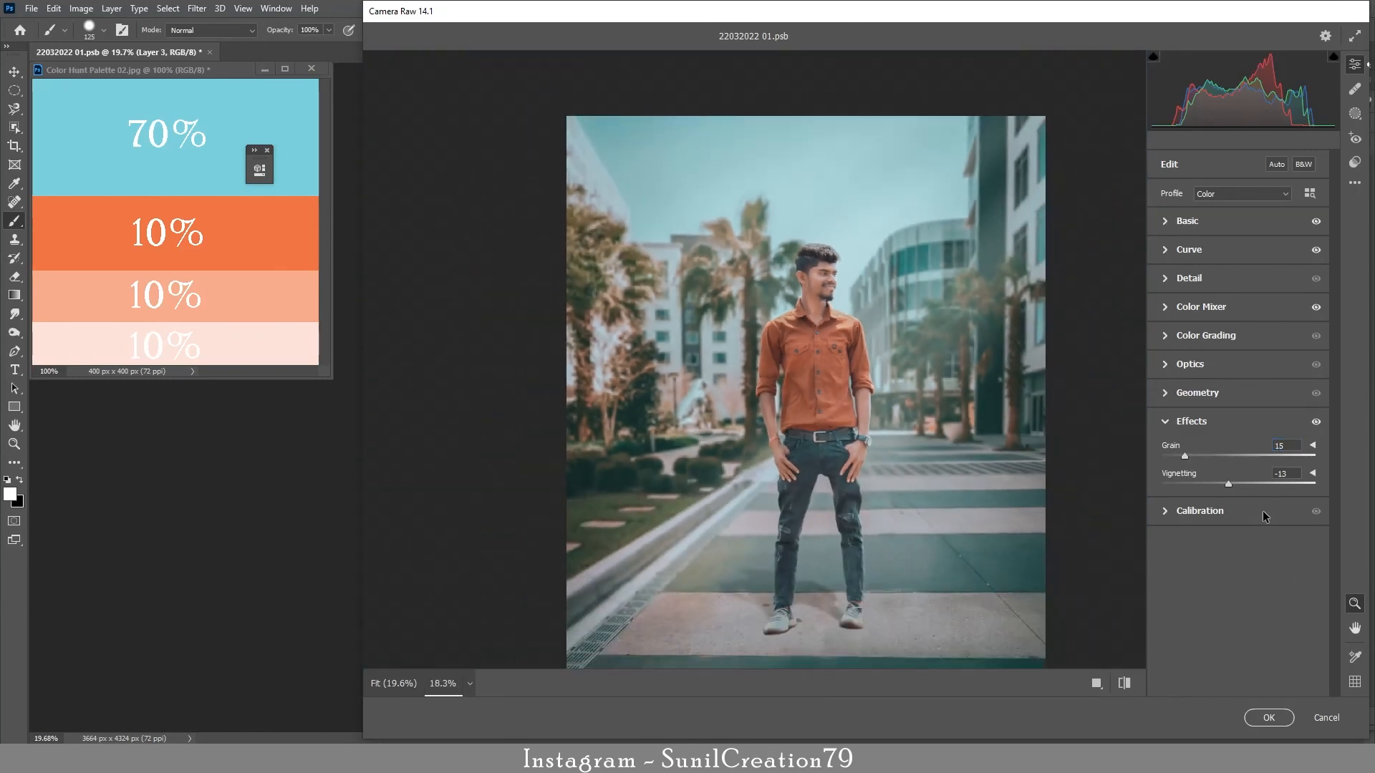
# Calibrate red hue +5 and saturation +12, green hue +13 and saturation +5, blue hue -3 with raised saturation, and apply the filter.
pyautogui.click(1189, 512)
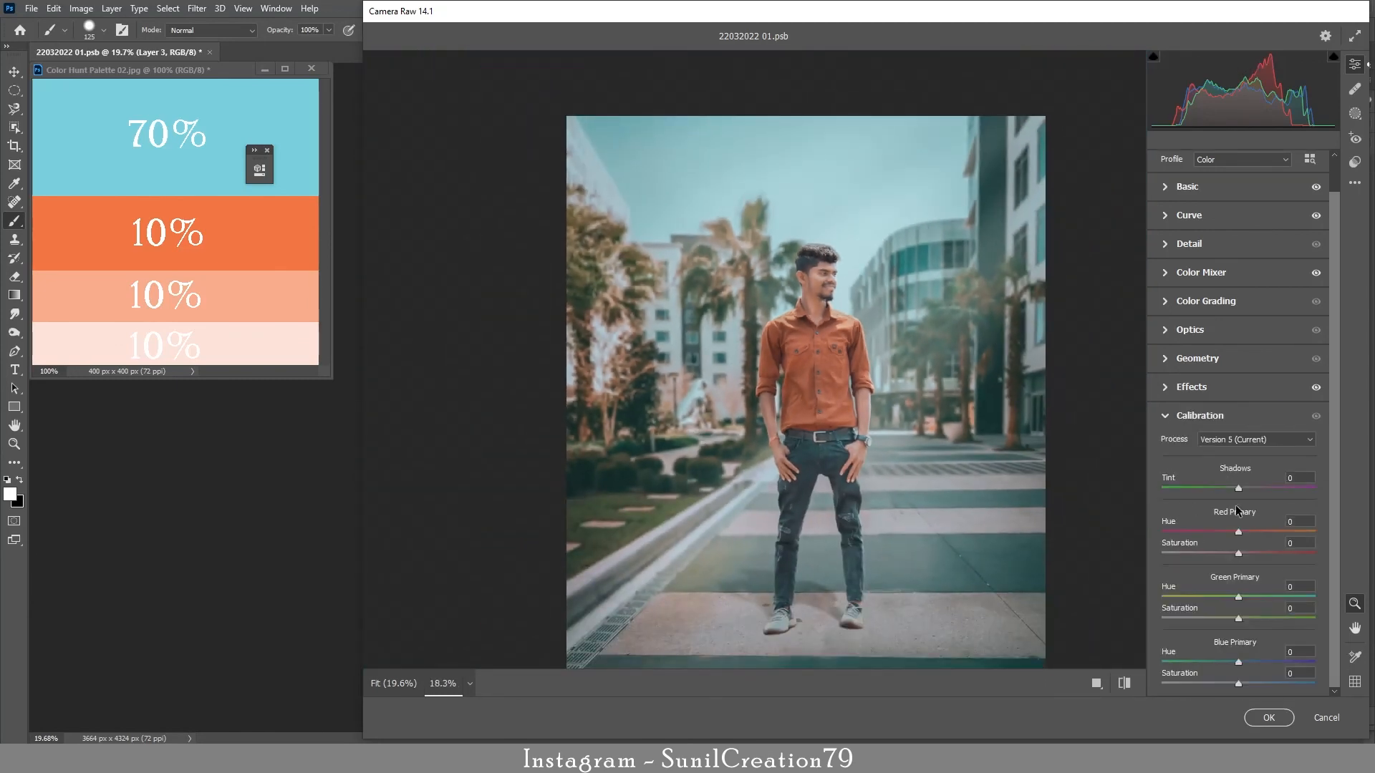
pyautogui.moveTo(1239, 532); pyautogui.dragTo(1259, 692)
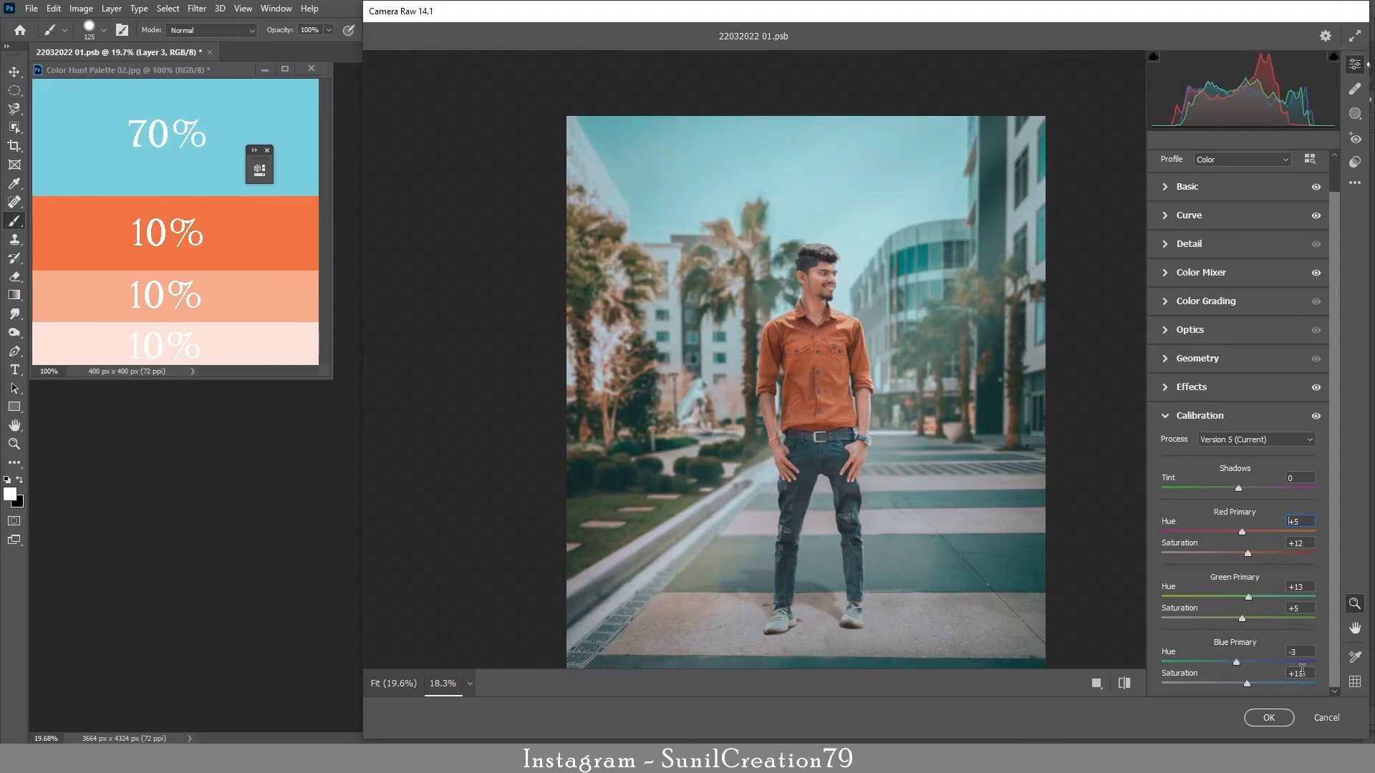
pyautogui.click(1268, 718)
pyautogui.click(1257, 238)
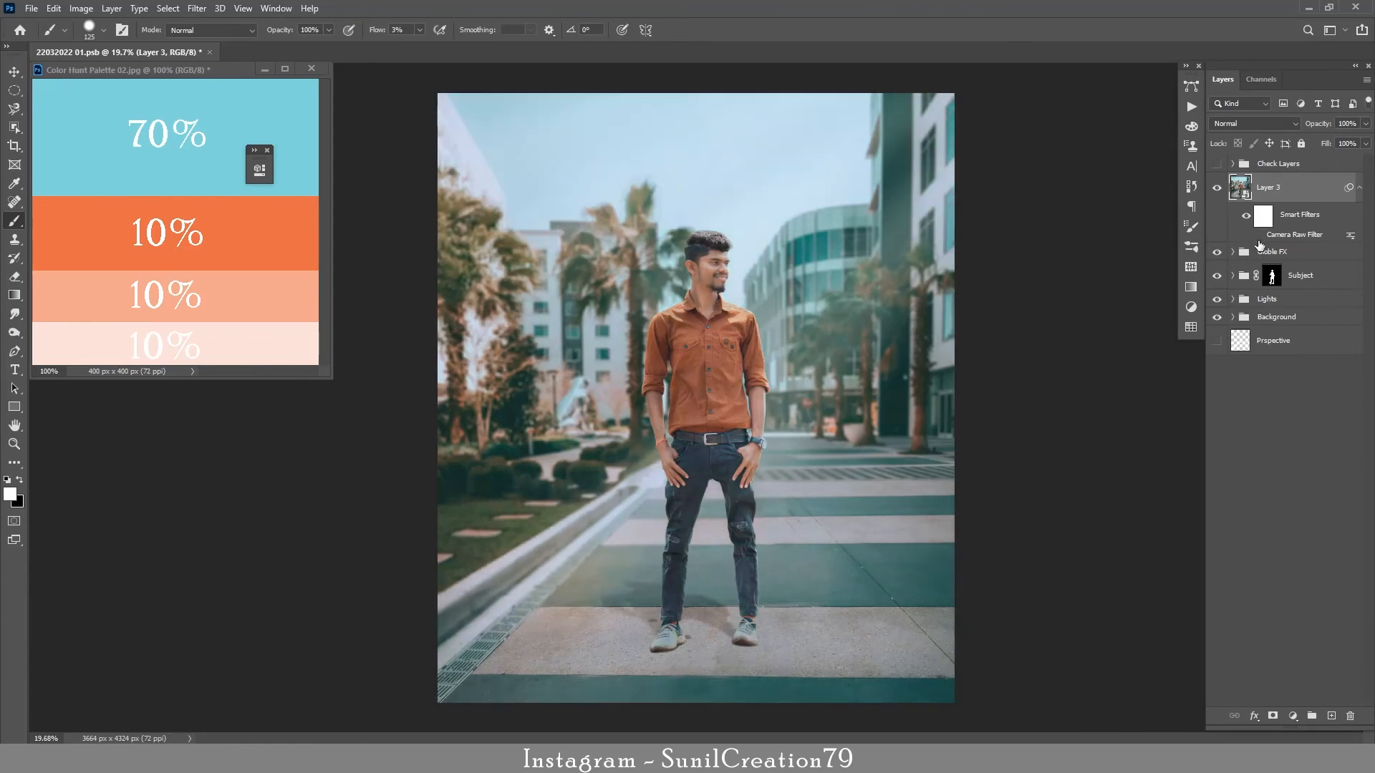
# Show the Camera Raw Filter effect again and compare the image with and without the graded Layer 3.
pyautogui.click(1259, 235)
pyautogui.click(1217, 189)
pyautogui.click(1216, 188)
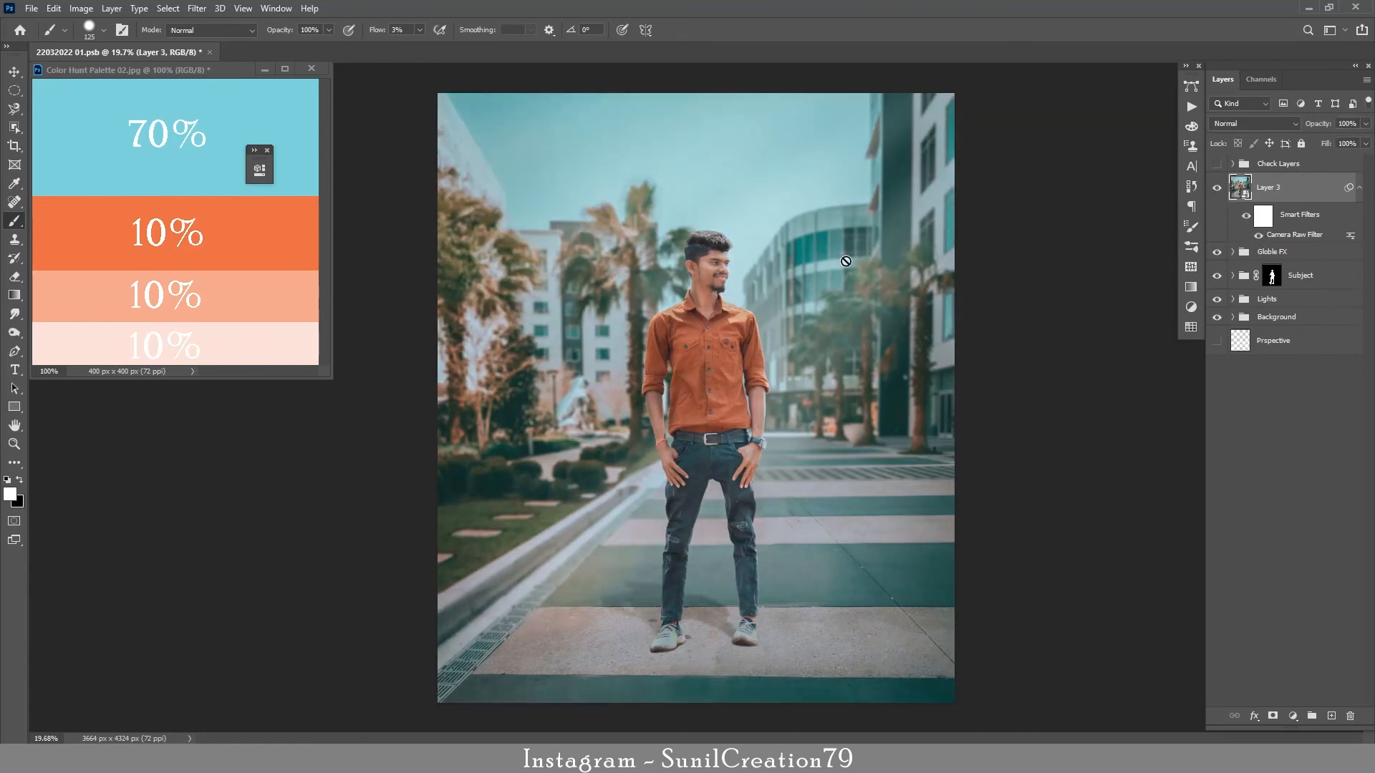
# Add a Curves adjustment above Layer 3, pull the white point inward, set the black point to input 5, output 0, and compare before and after.
pyautogui.click(1293, 716)
pyautogui.click(1282, 545)
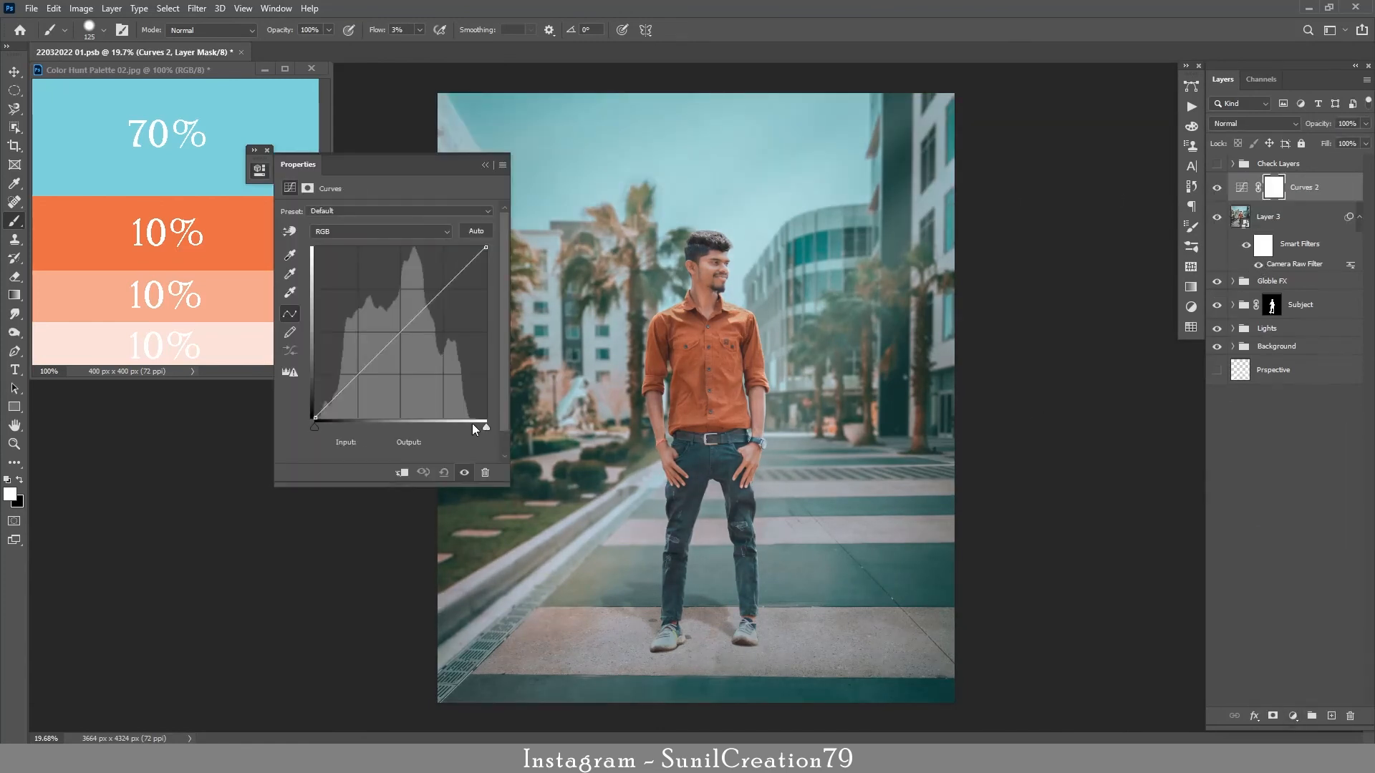
pyautogui.moveTo(485, 427); pyautogui.dragTo(470, 427)
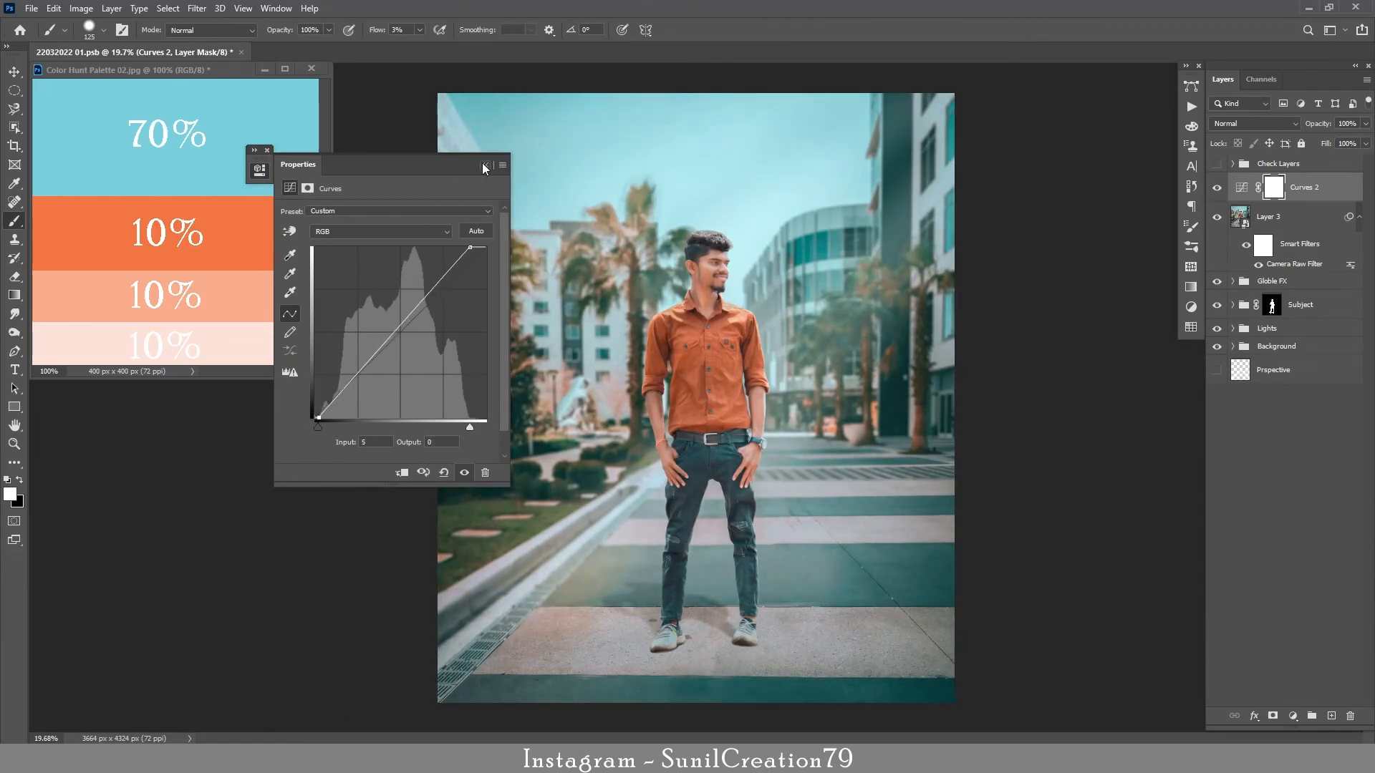
pyautogui.click(485, 165)
pyautogui.click(1217, 188)
pyautogui.click(1217, 188)
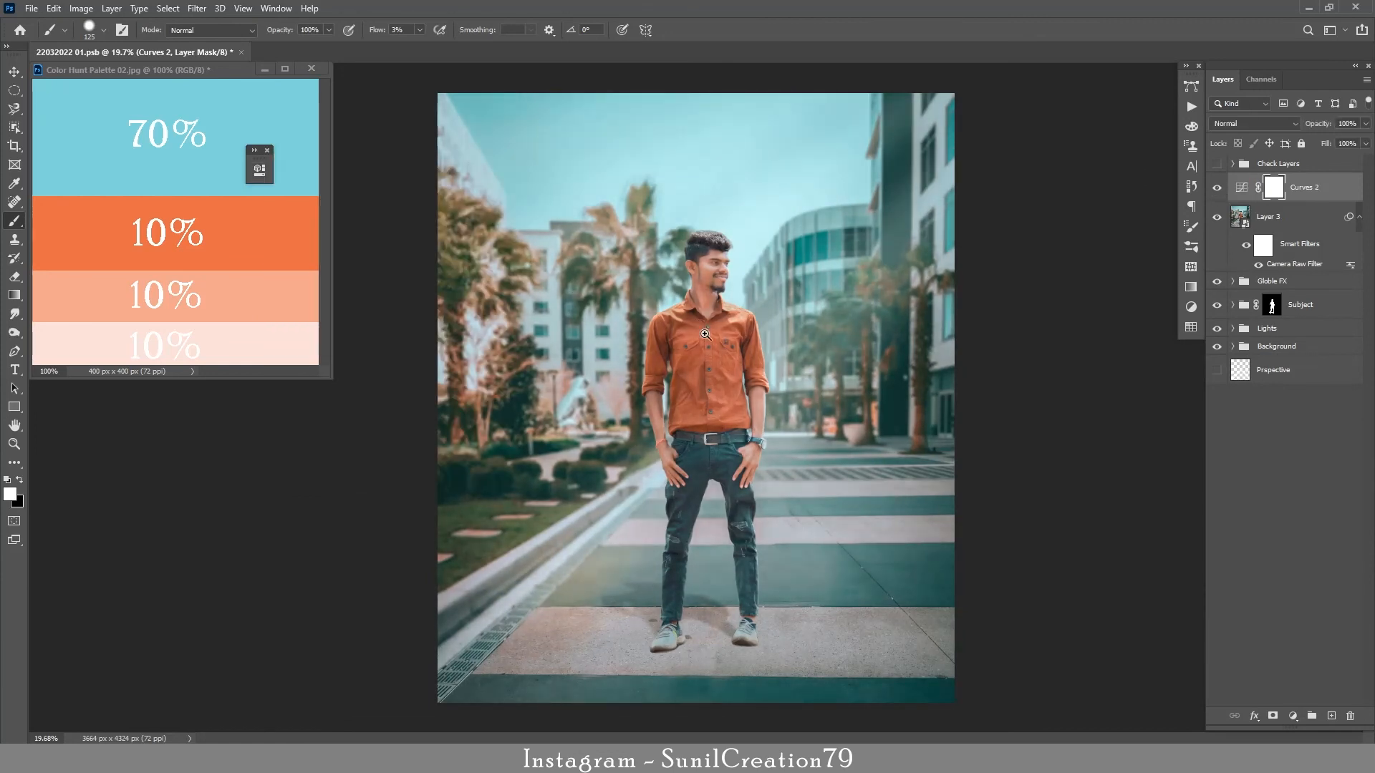
# Inspect the composite up close and as a whole, and compare it with and without the graded Layer 3.
pyautogui.moveTo(705, 335); pyautogui.dragTo(825, 563)
pyautogui.moveTo(729, 606)
pyautogui.mouseDown()
pyautogui.moveTo(709, 609)
pyautogui.moveTo(776, 608)
pyautogui.moveTo(659, 632)
pyautogui.moveTo(731, 606)
pyautogui.mouseUp()
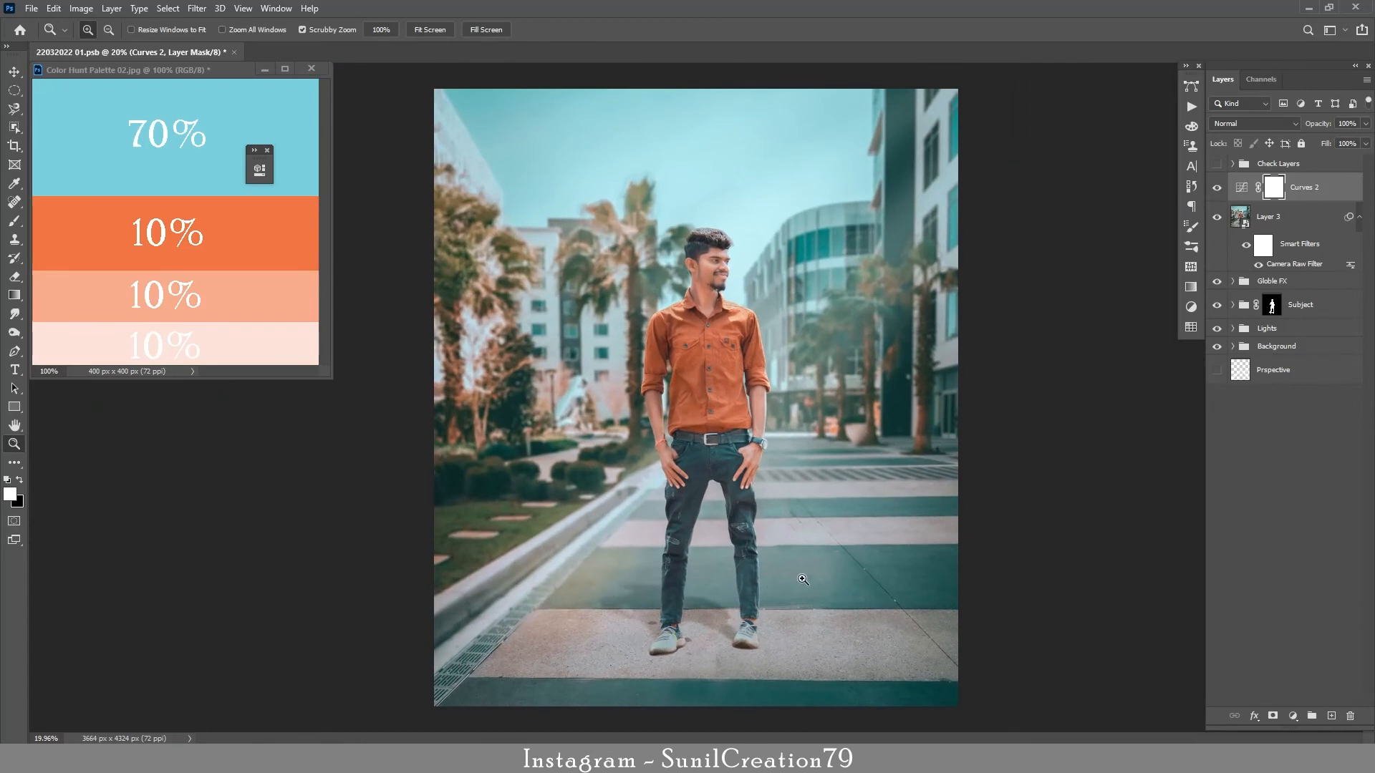
pyautogui.hotkey('ctrl', '-')
pyautogui.hotkey('ctrl', '0')
pyautogui.press('b')
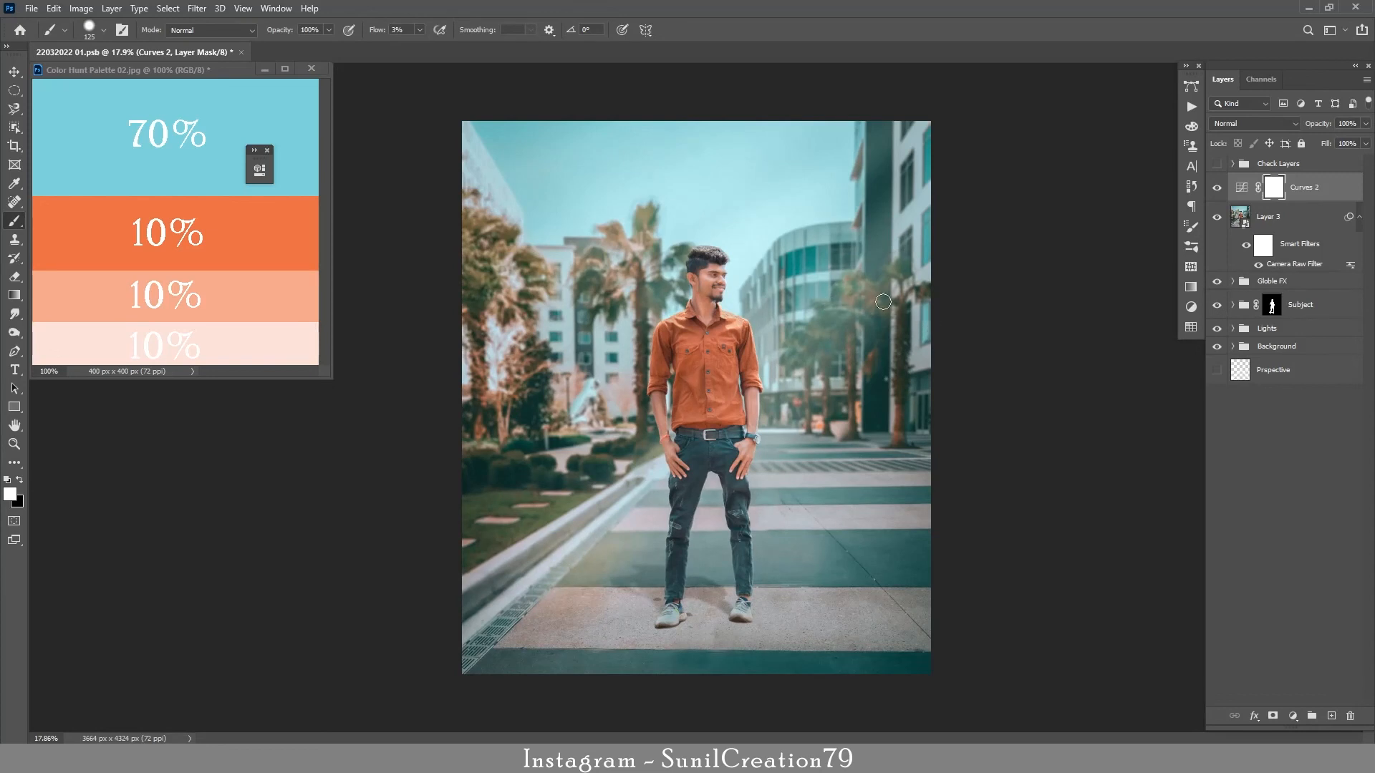
pyautogui.click(1217, 217)
pyautogui.click(1218, 220)
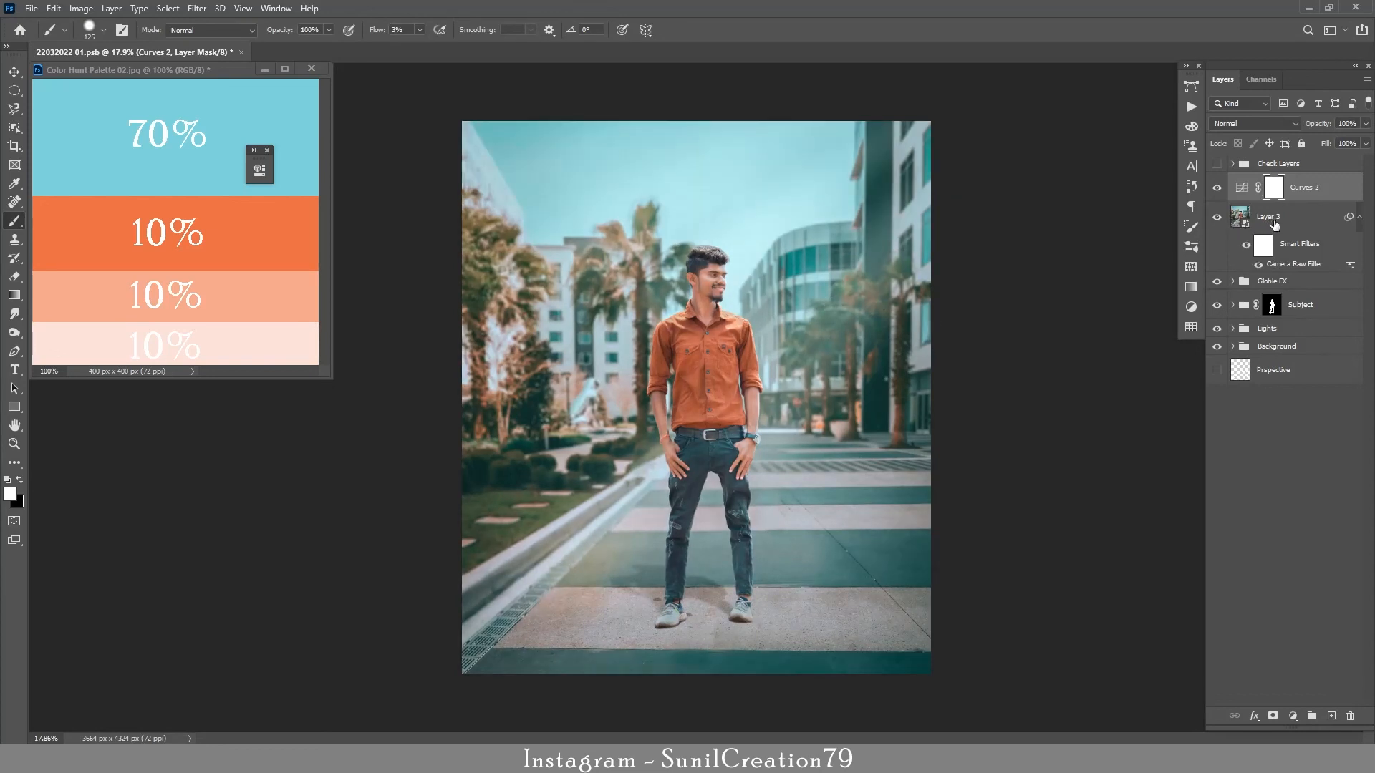